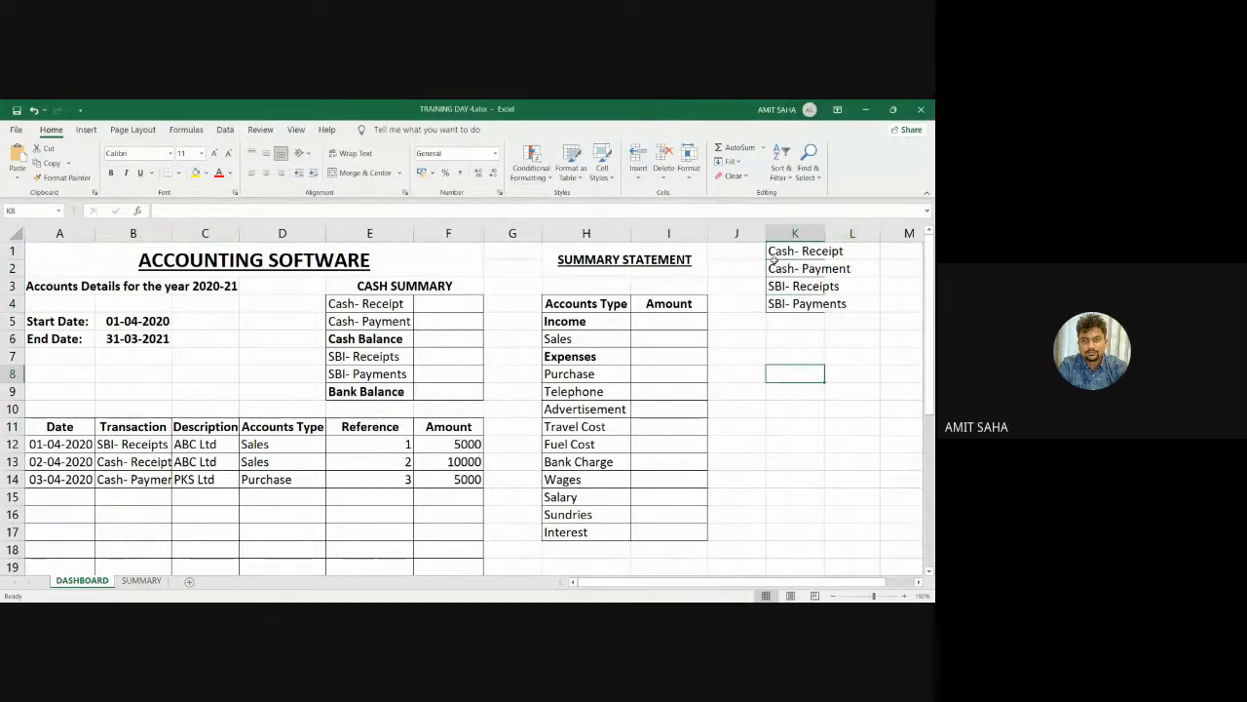
Review the drop-down options offered for the first entry's Transaction cell, B12
click(141, 444)
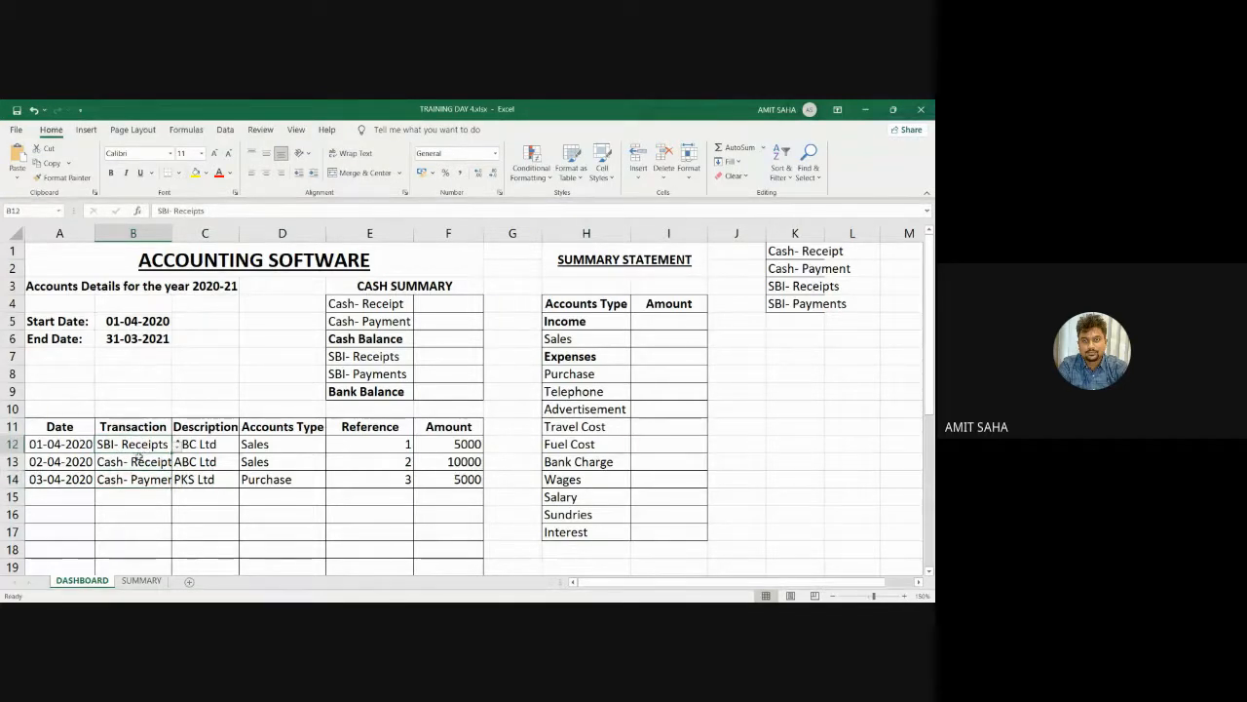
click(176, 445)
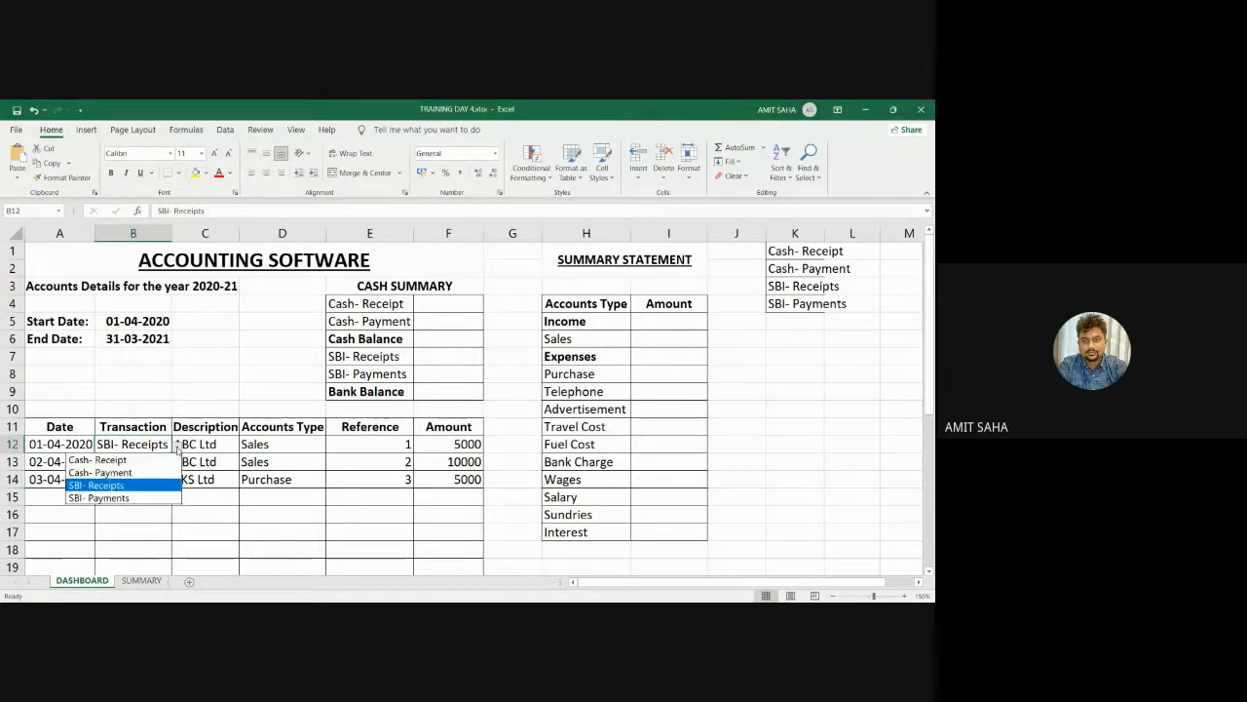
key(Escape)
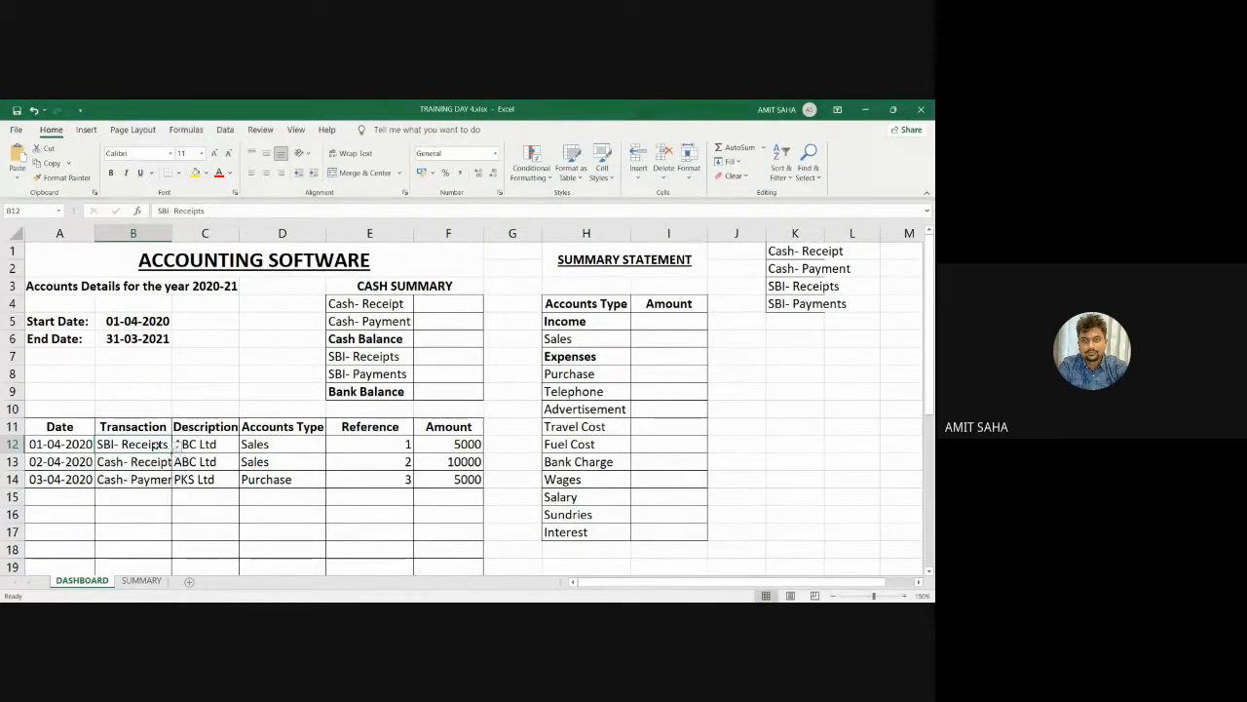
click(218, 341)
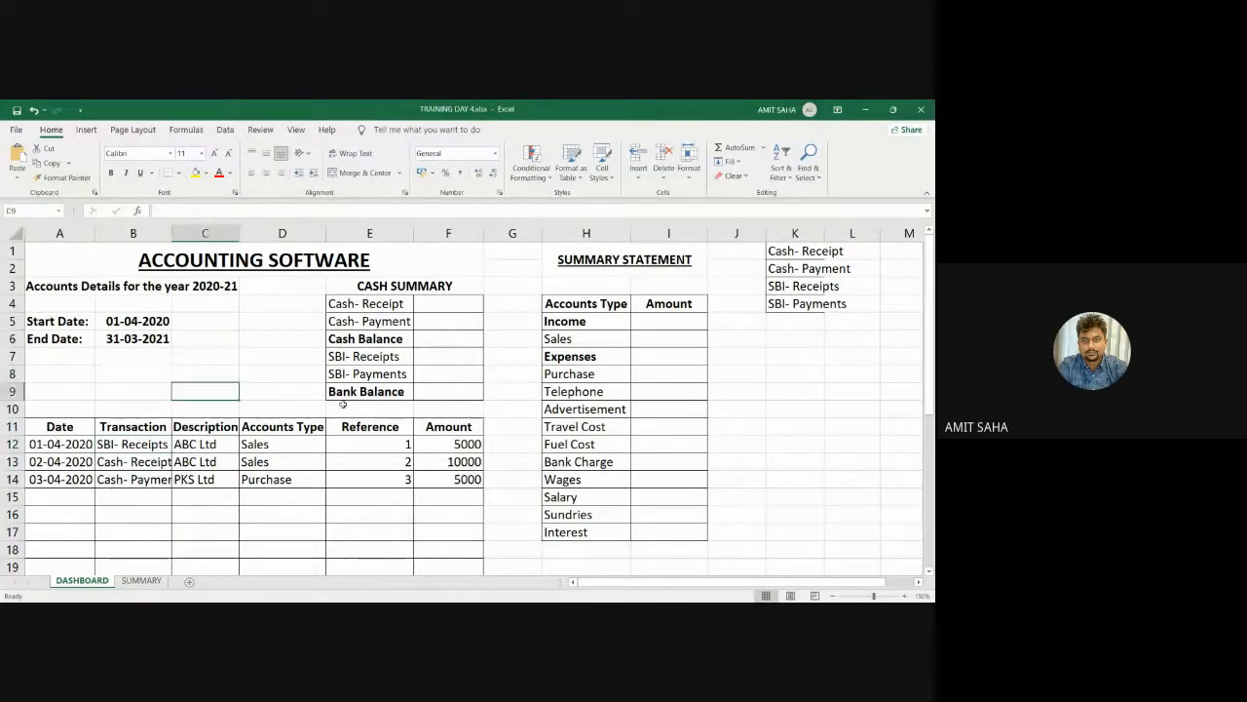
click(770, 376)
click(794, 496)
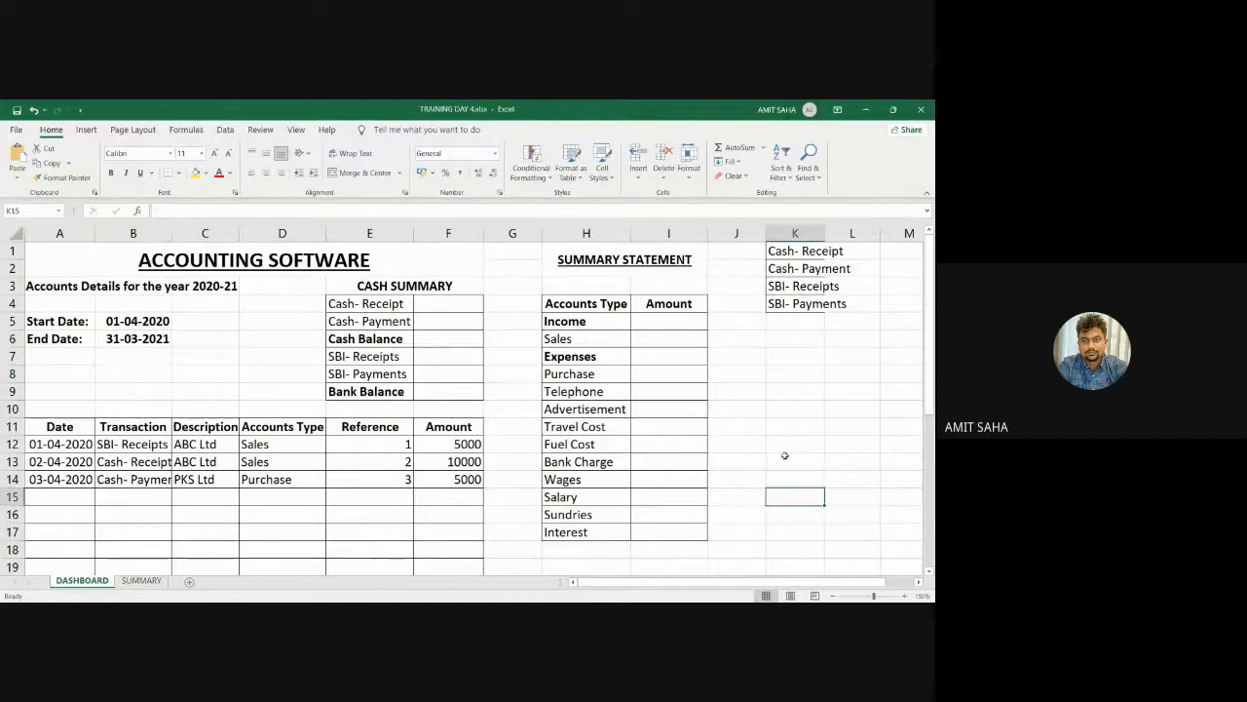
click(449, 409)
click(195, 444)
click(146, 427)
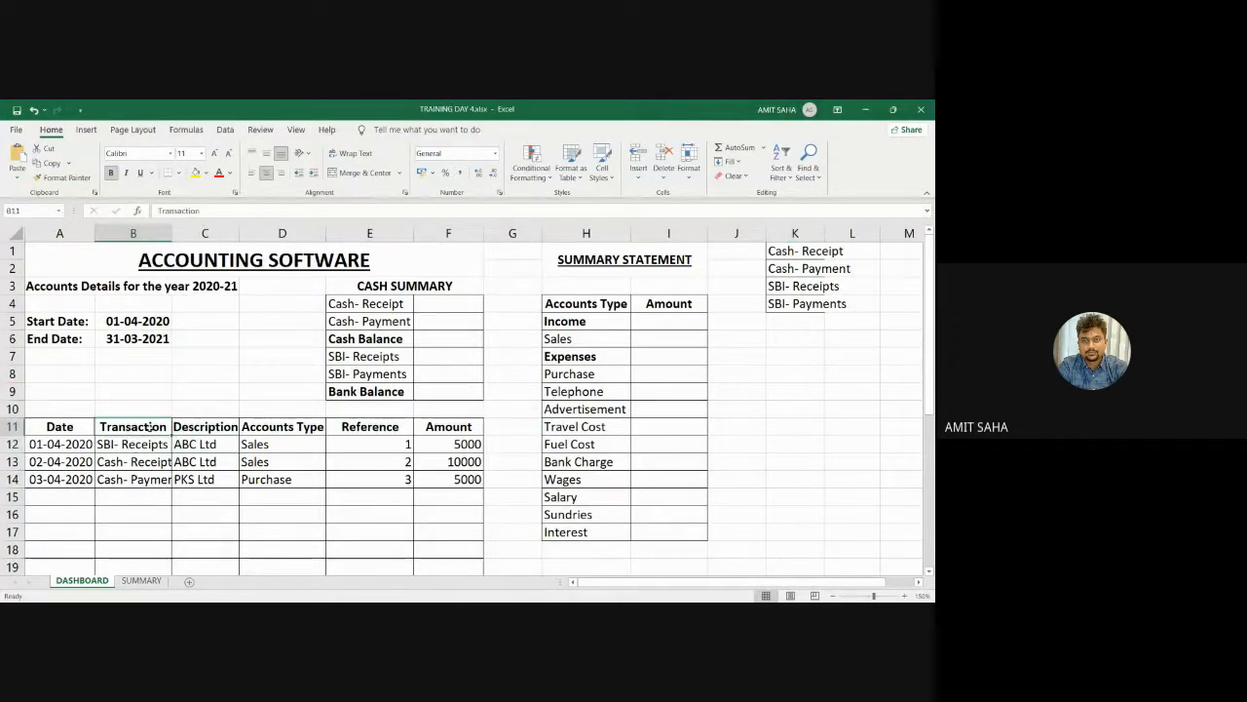
Examine the transaction types, dates and account types of the sample entries in rows 12 to 14
click(144, 440)
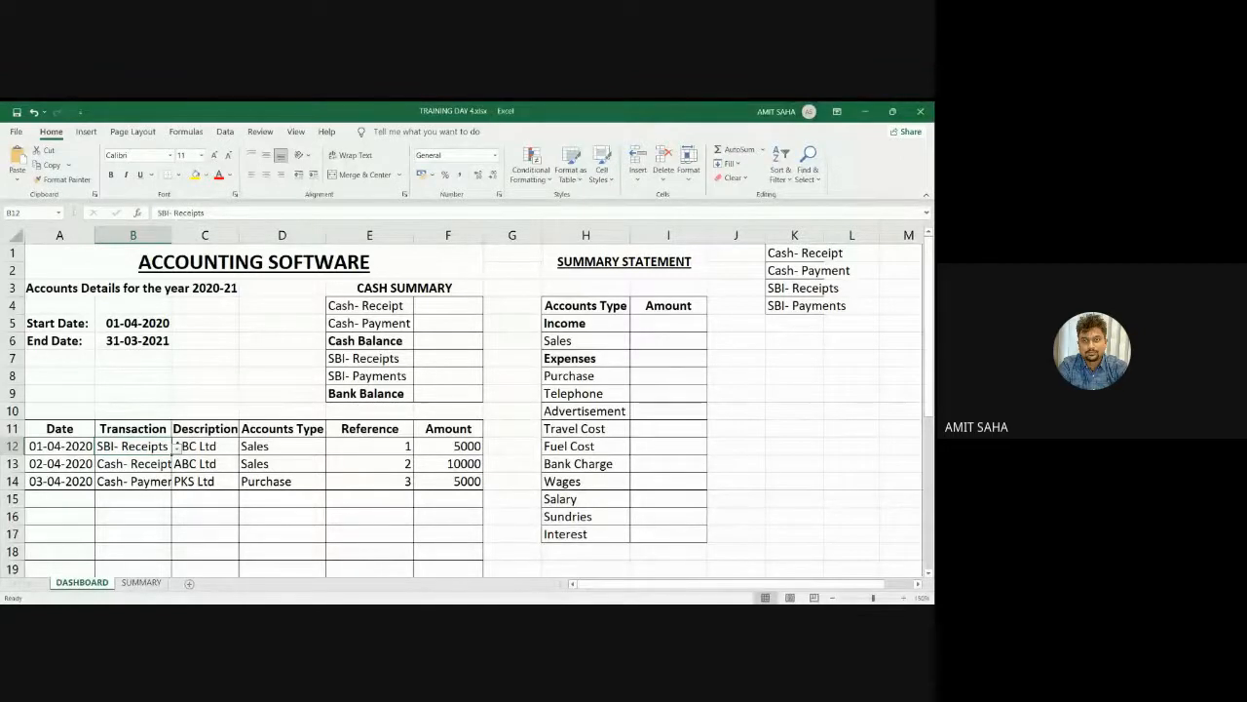
click(133, 463)
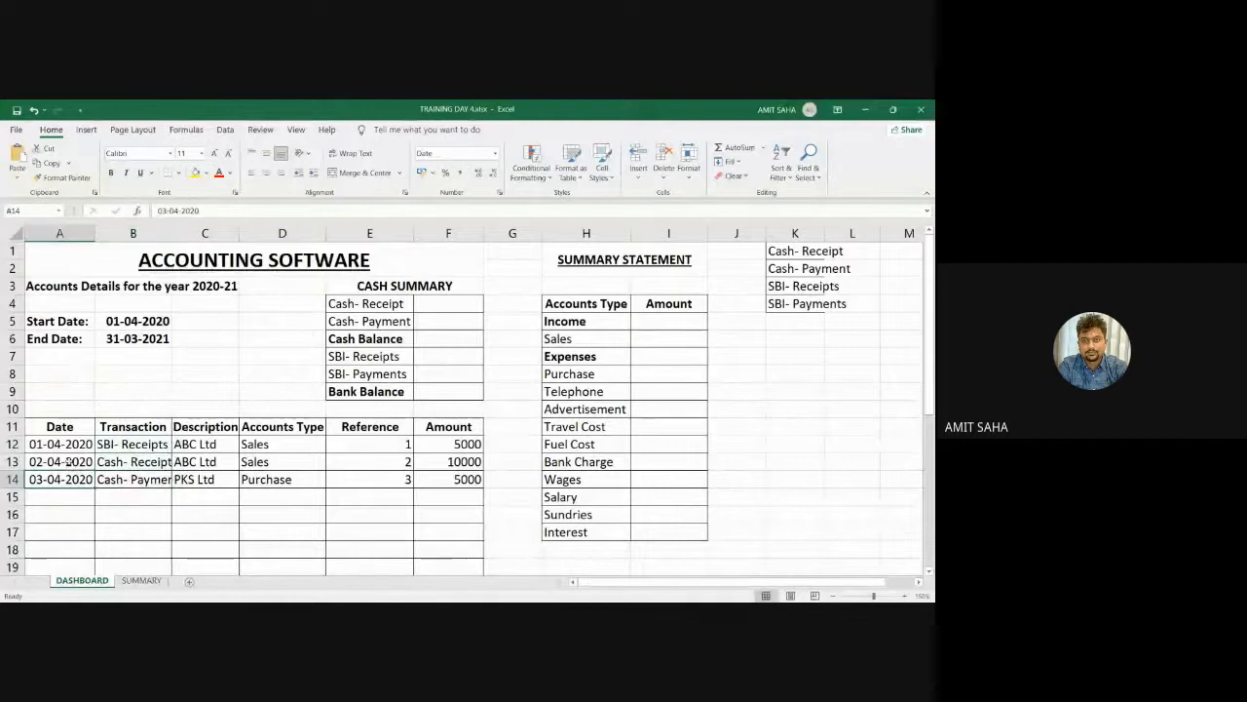
click(61, 444)
click(270, 446)
click(273, 478)
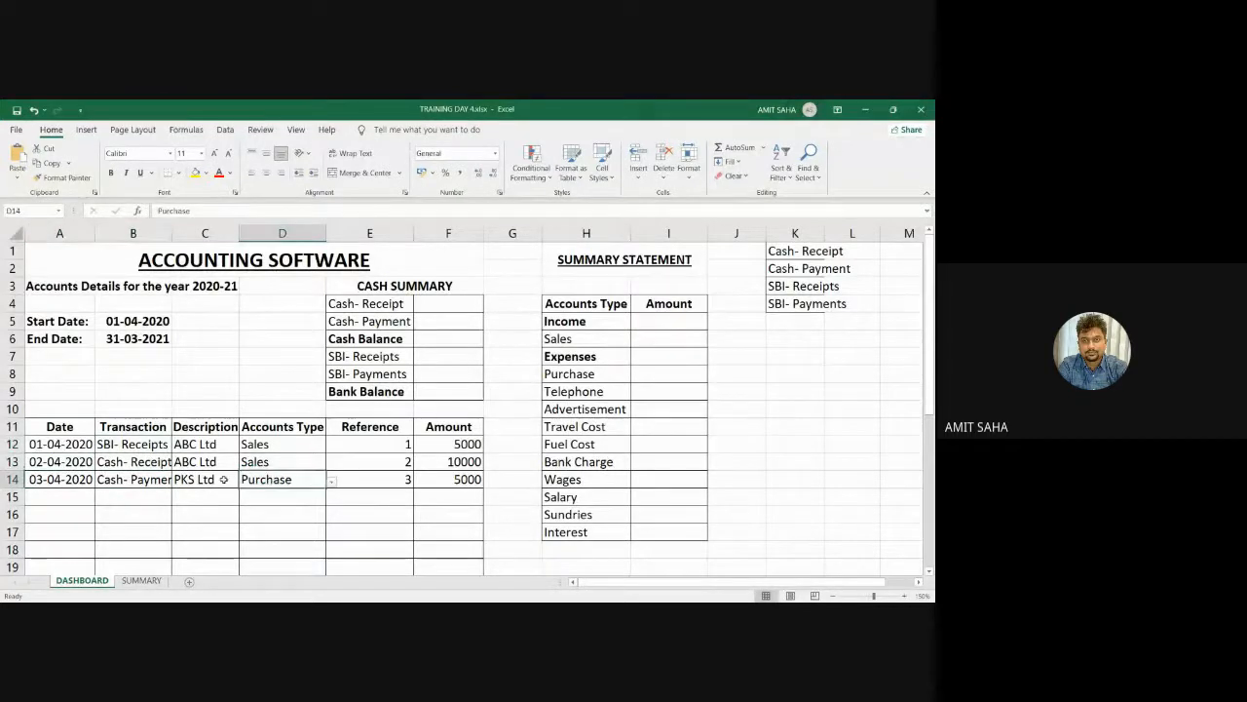
click(113, 478)
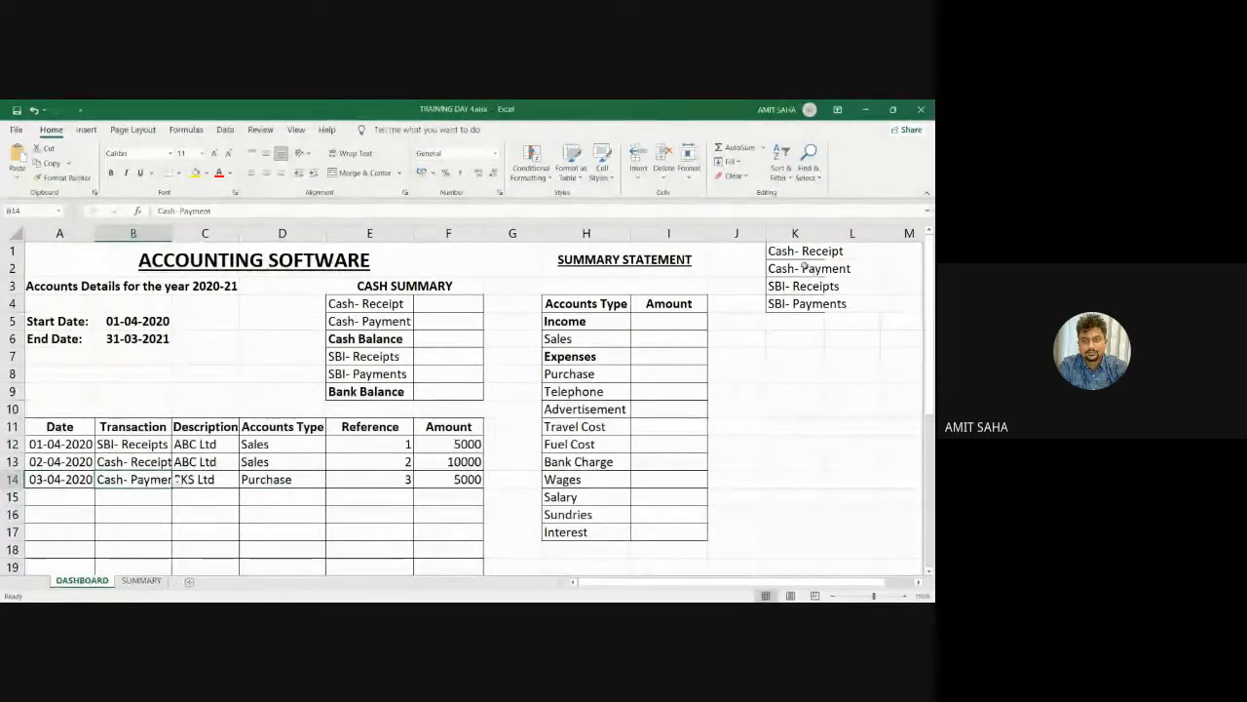
click(152, 444)
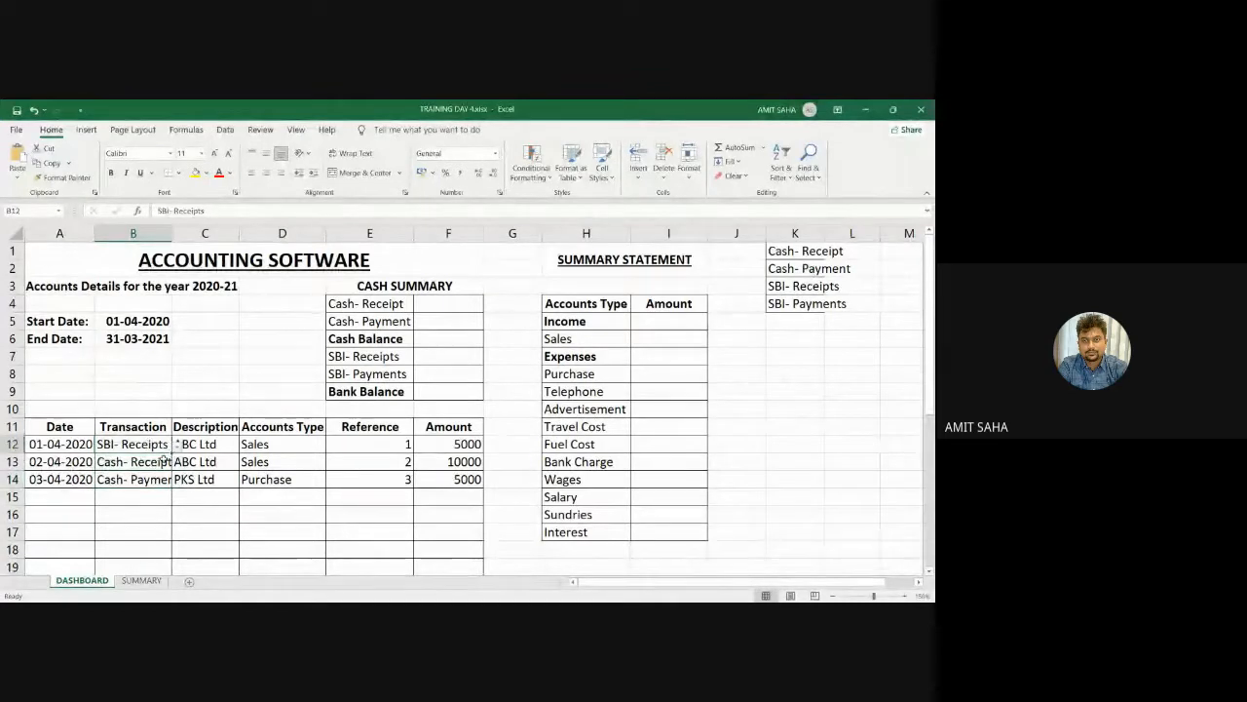
click(143, 466)
click(143, 480)
click(137, 448)
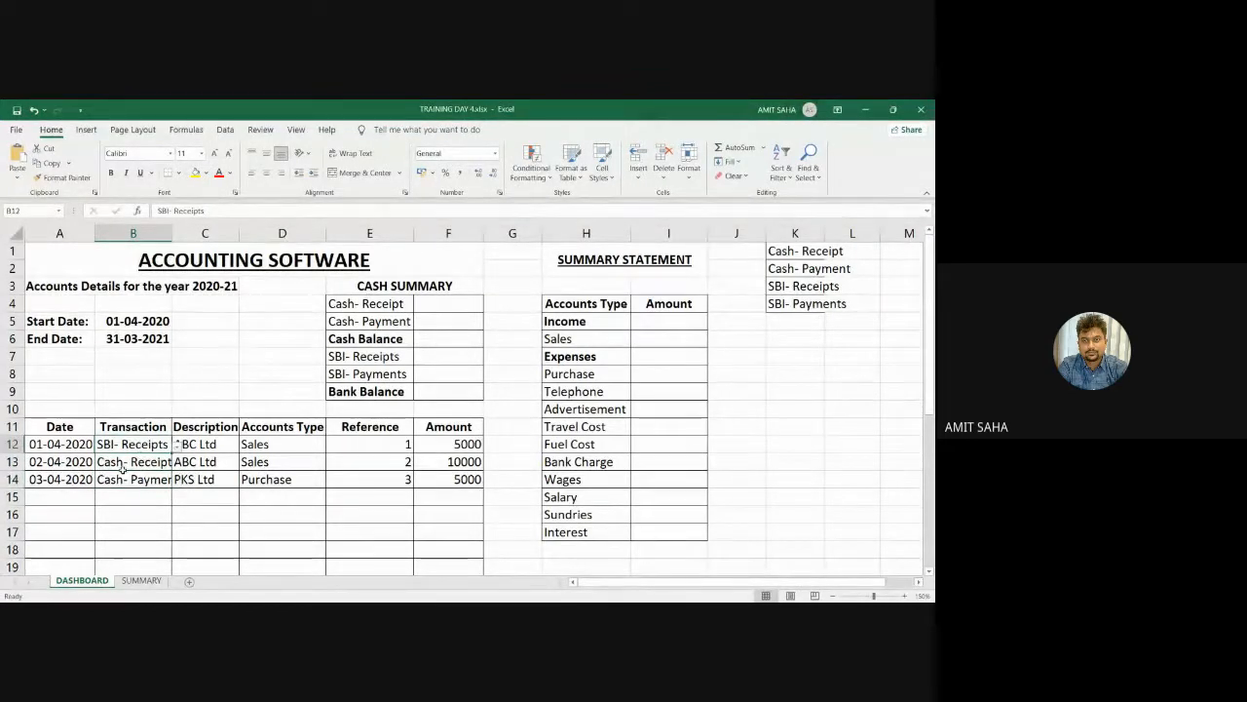
click(225, 129)
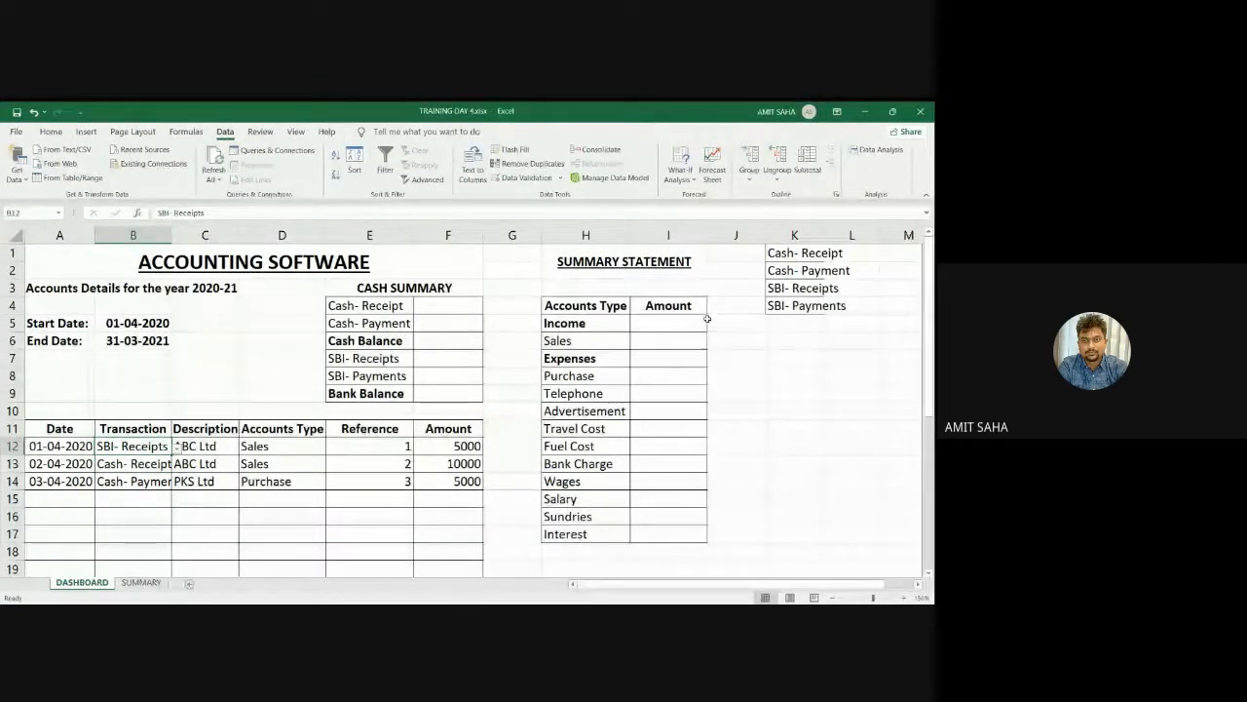
click(561, 181)
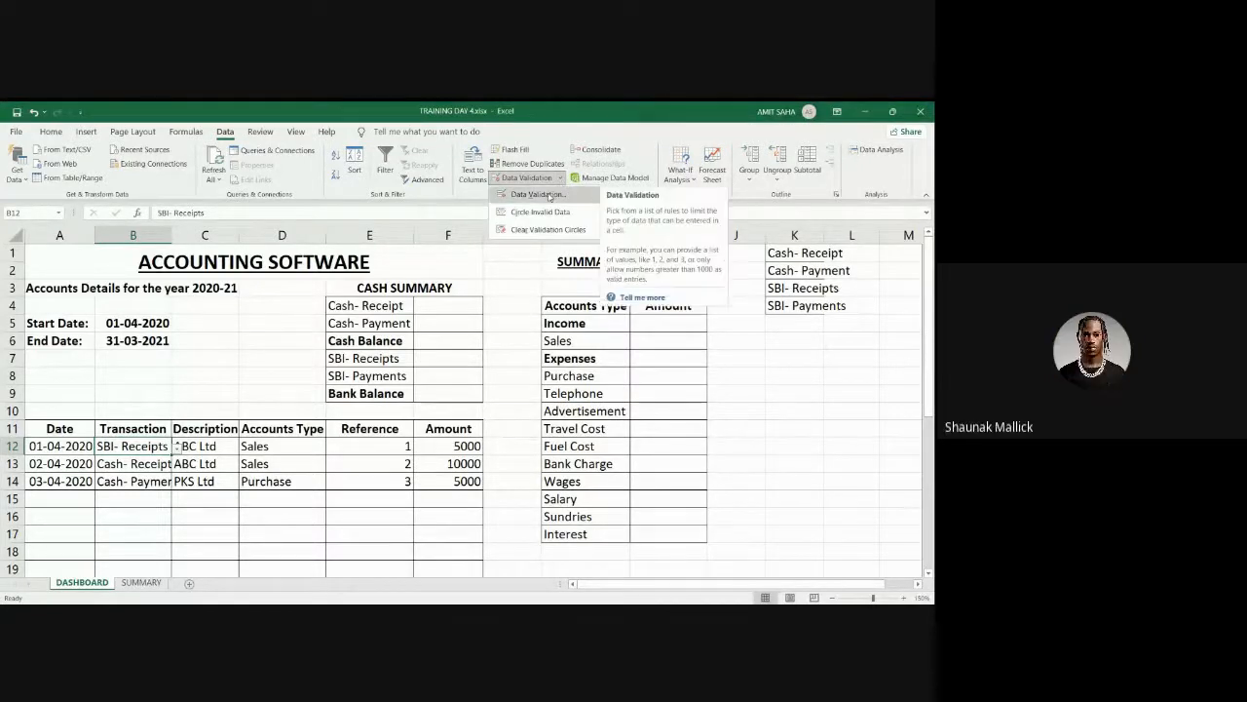
click(147, 513)
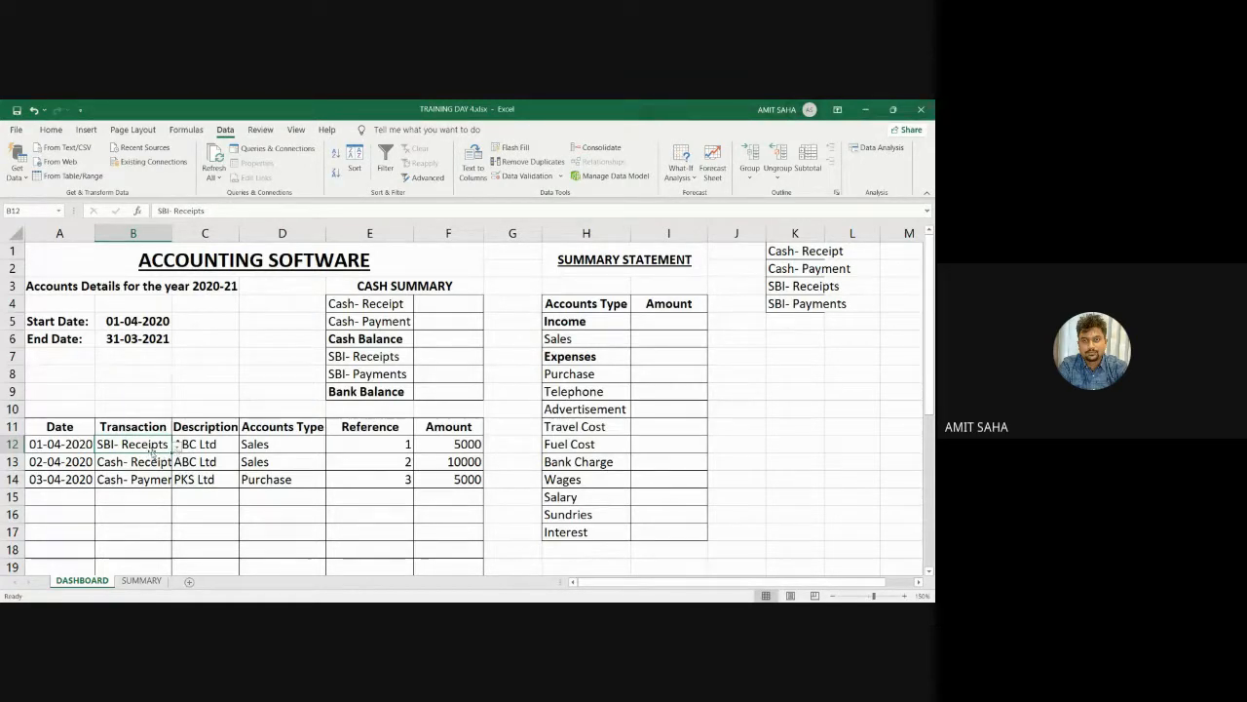
click(127, 462)
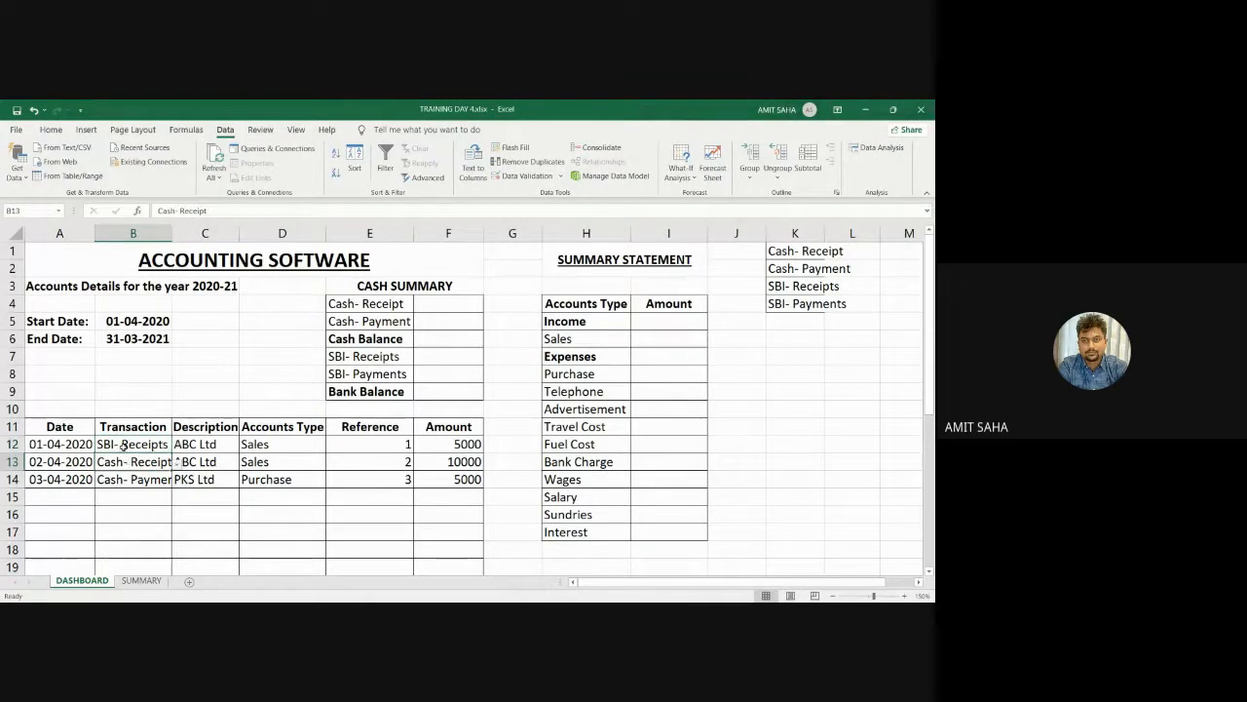
click(127, 444)
click(124, 426)
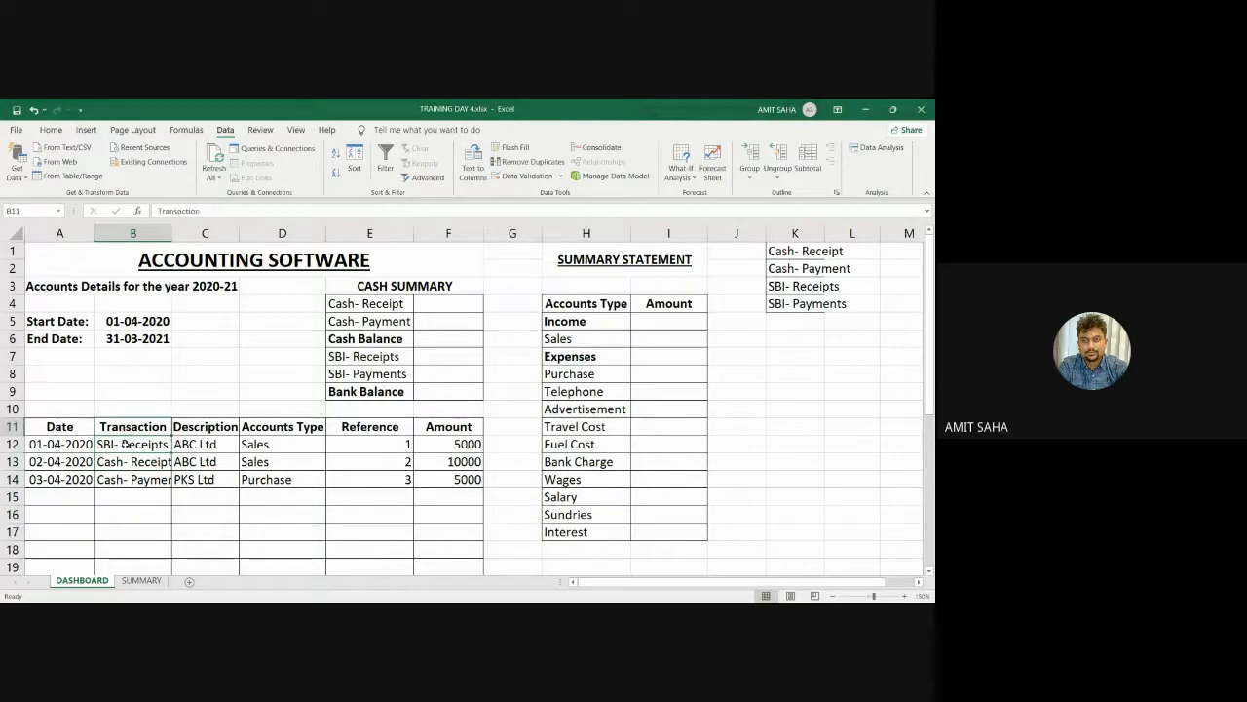
click(127, 444)
key(ctrl+c)
click(125, 461)
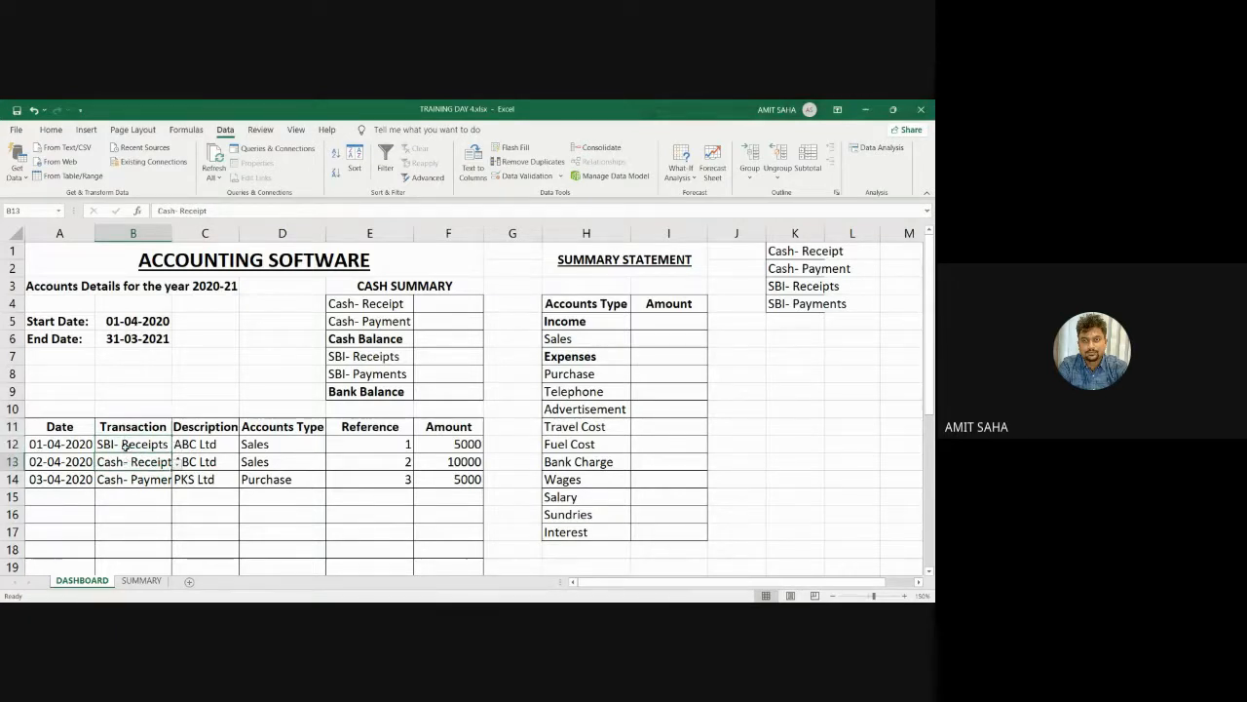
click(127, 444)
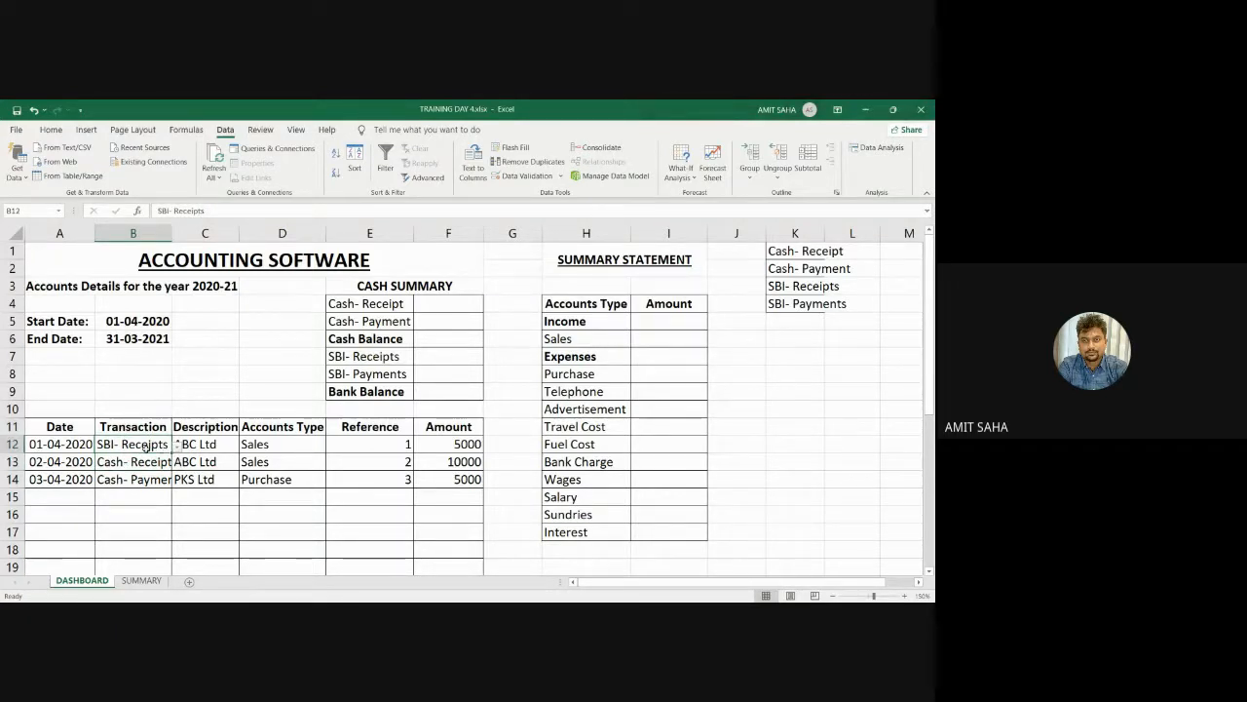
click(141, 462)
Set data validation on Transaction cell B12 to a list sourced from the four transaction types in K1:K4
click(137, 446)
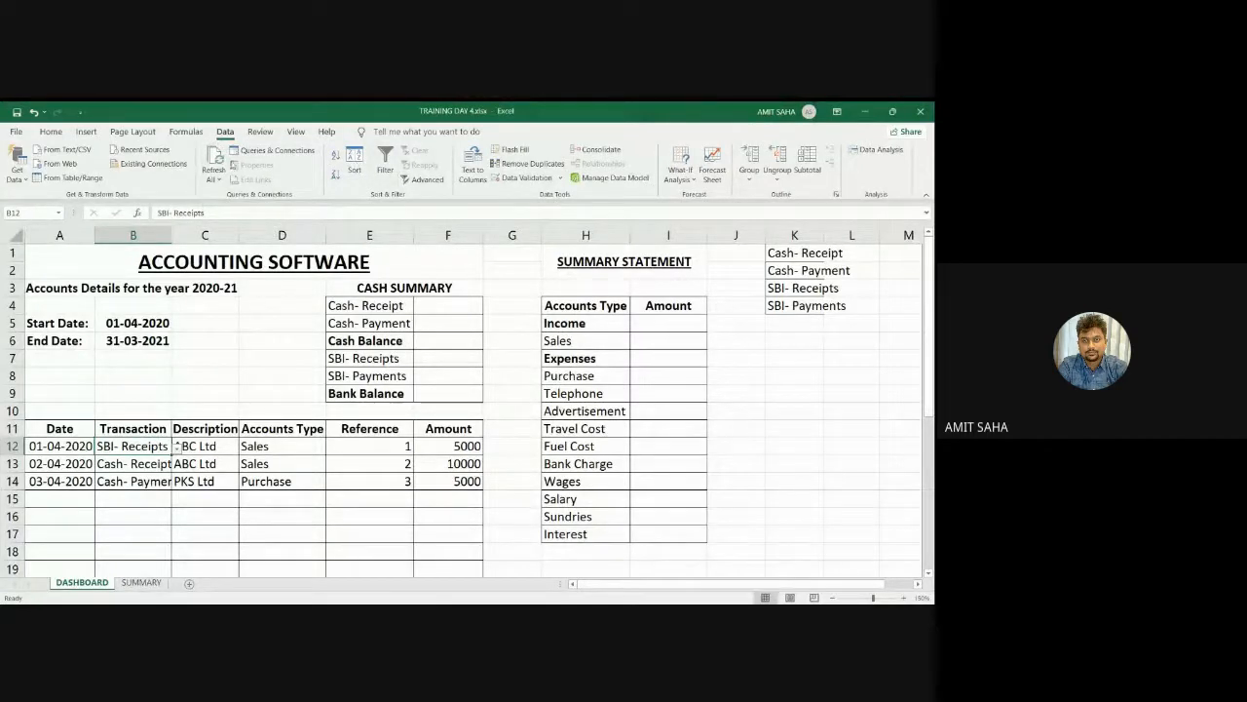
click(561, 179)
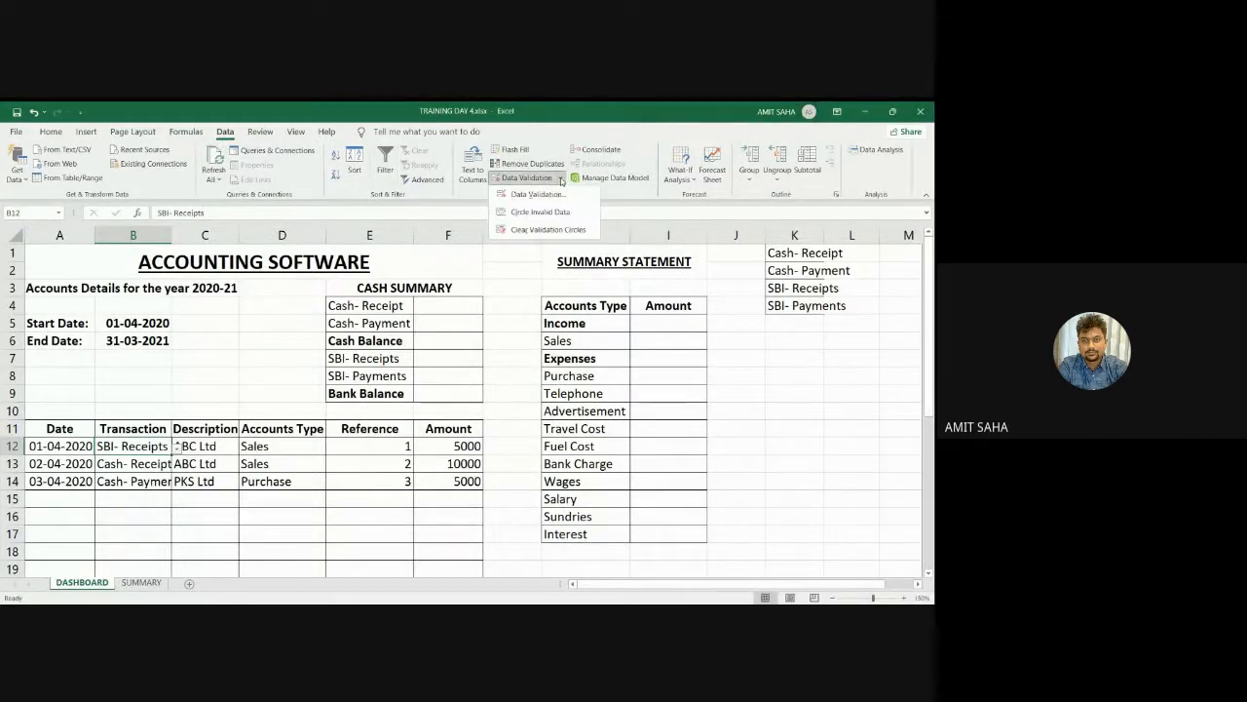
click(550, 196)
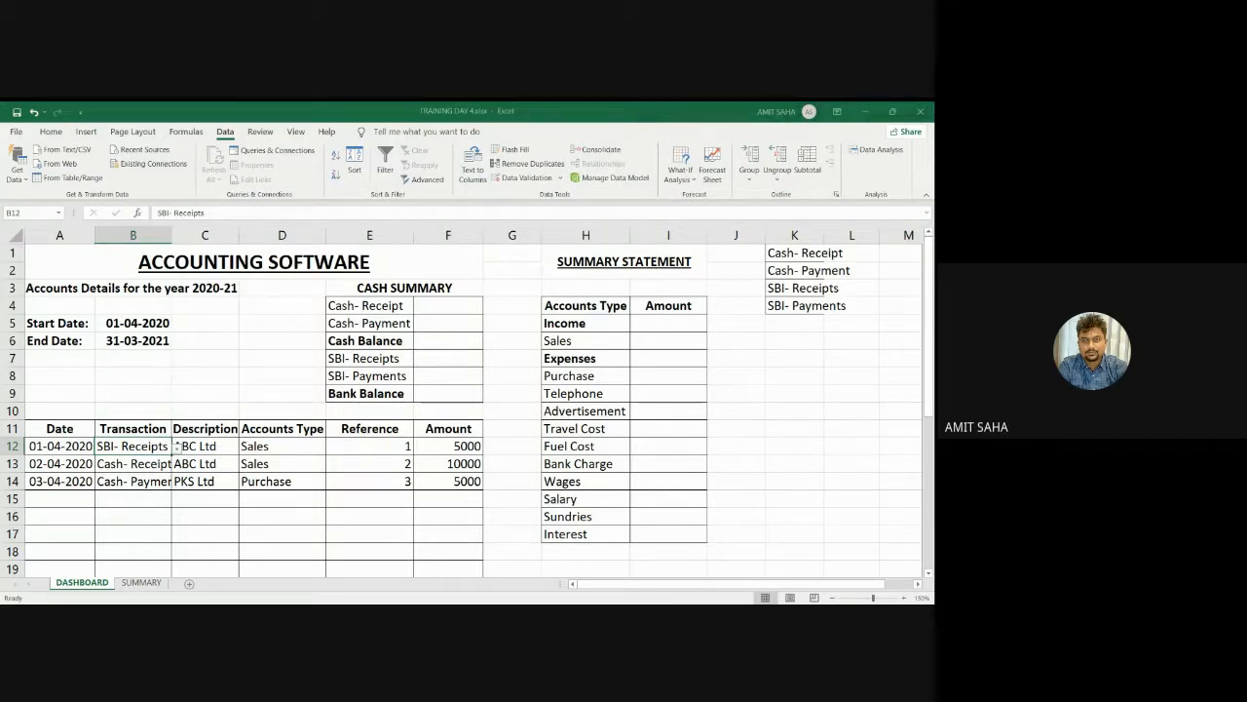
key(alt+a)
key(v)
key(v)
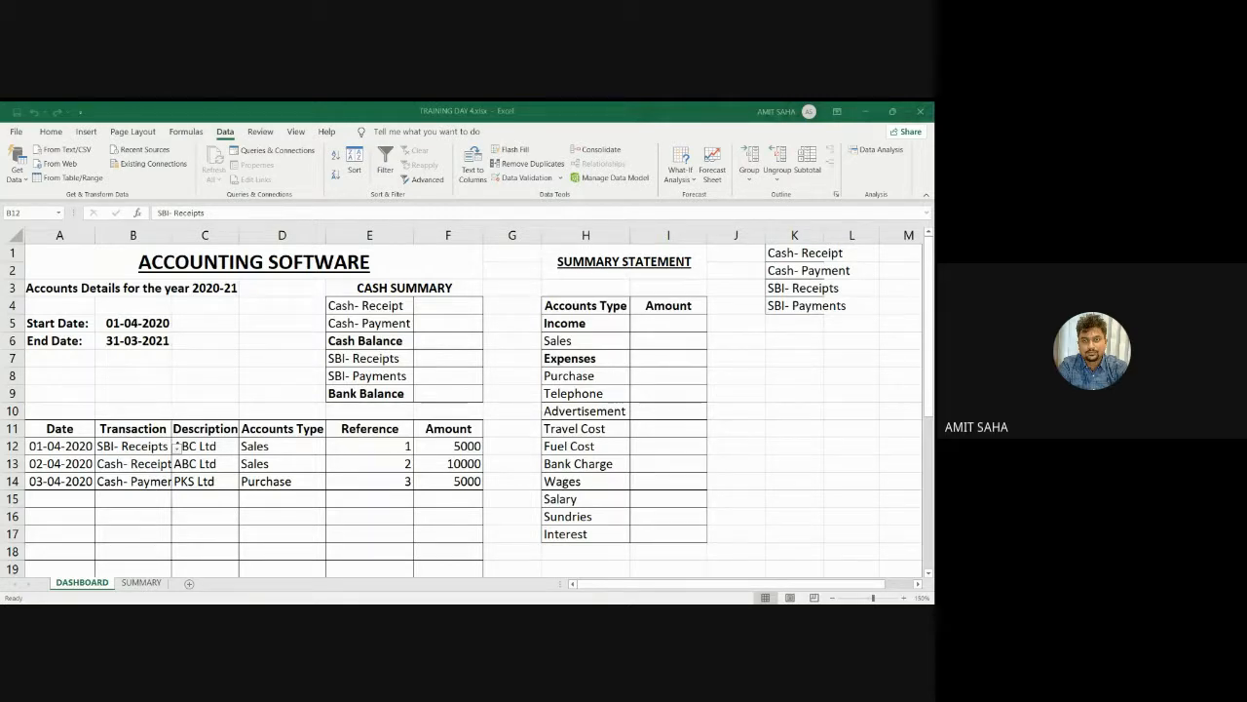
drag(794, 252, 794, 305)
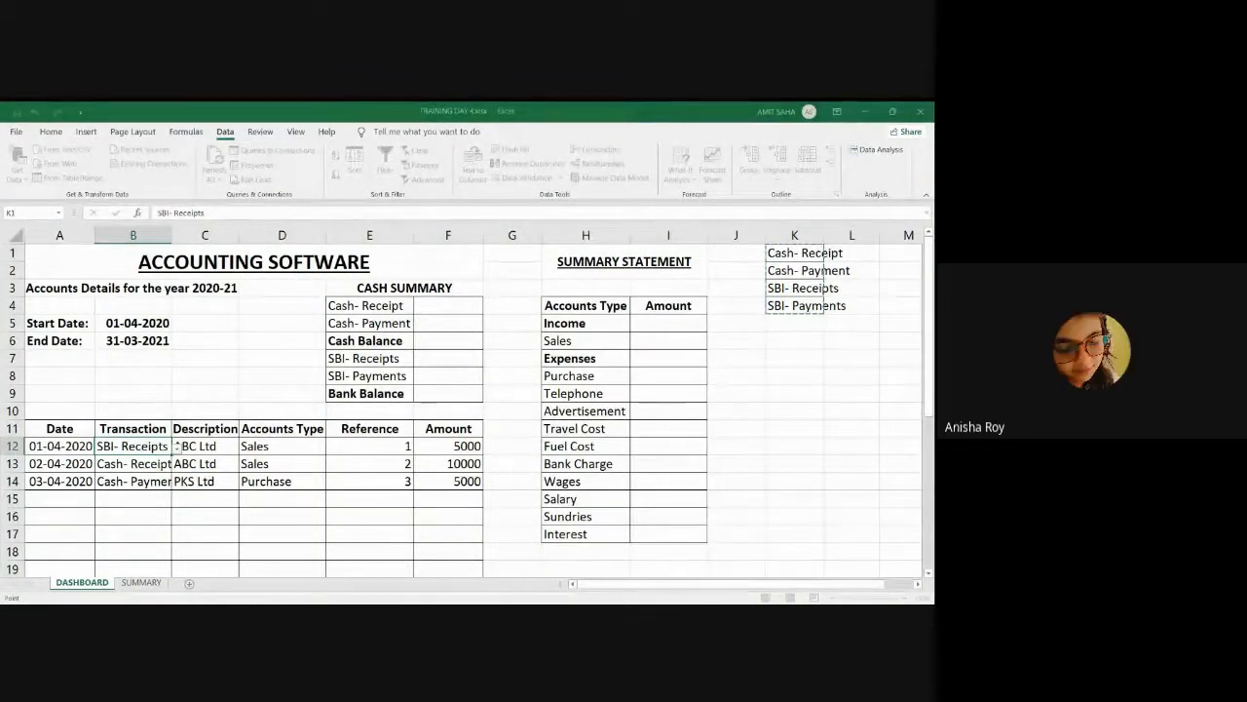
key(Return)
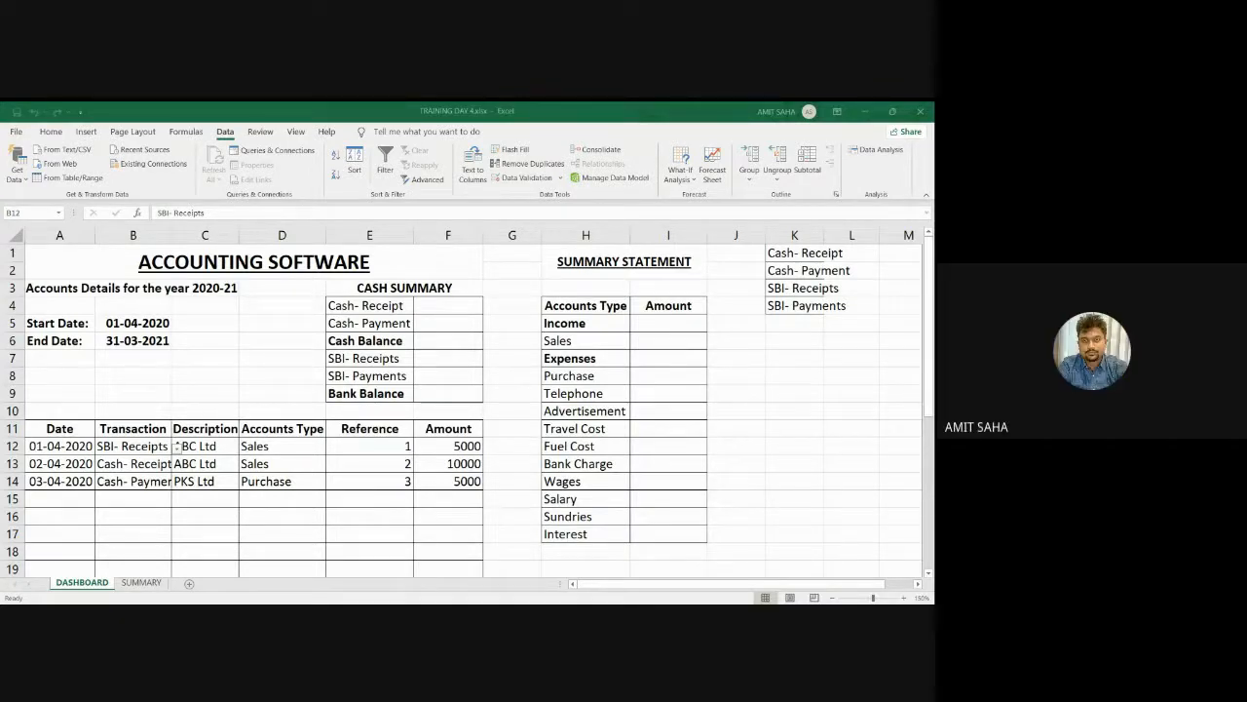
click(354, 529)
key(Return)
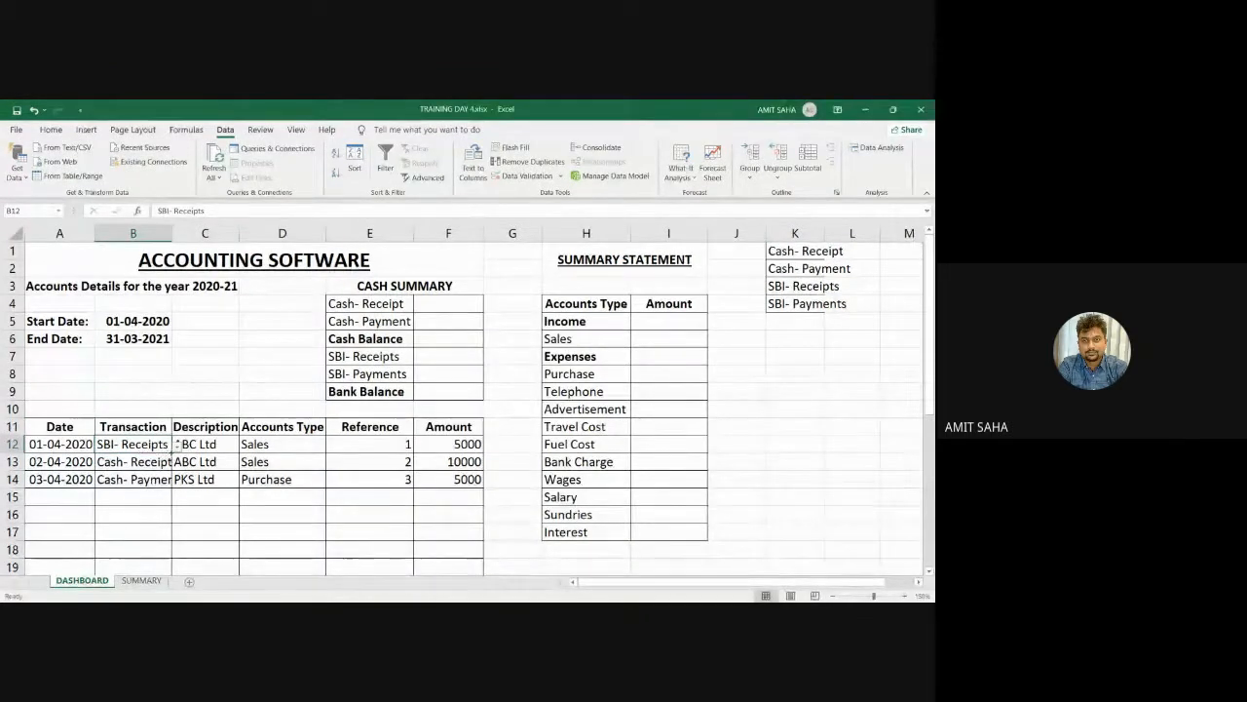
mouse_move(172, 453)
mouse_down()
mouse_move(167, 556)
mouse_move(160, 501)
mouse_move(156, 543)
mouse_move(166, 452)
mouse_up()
click(246, 526)
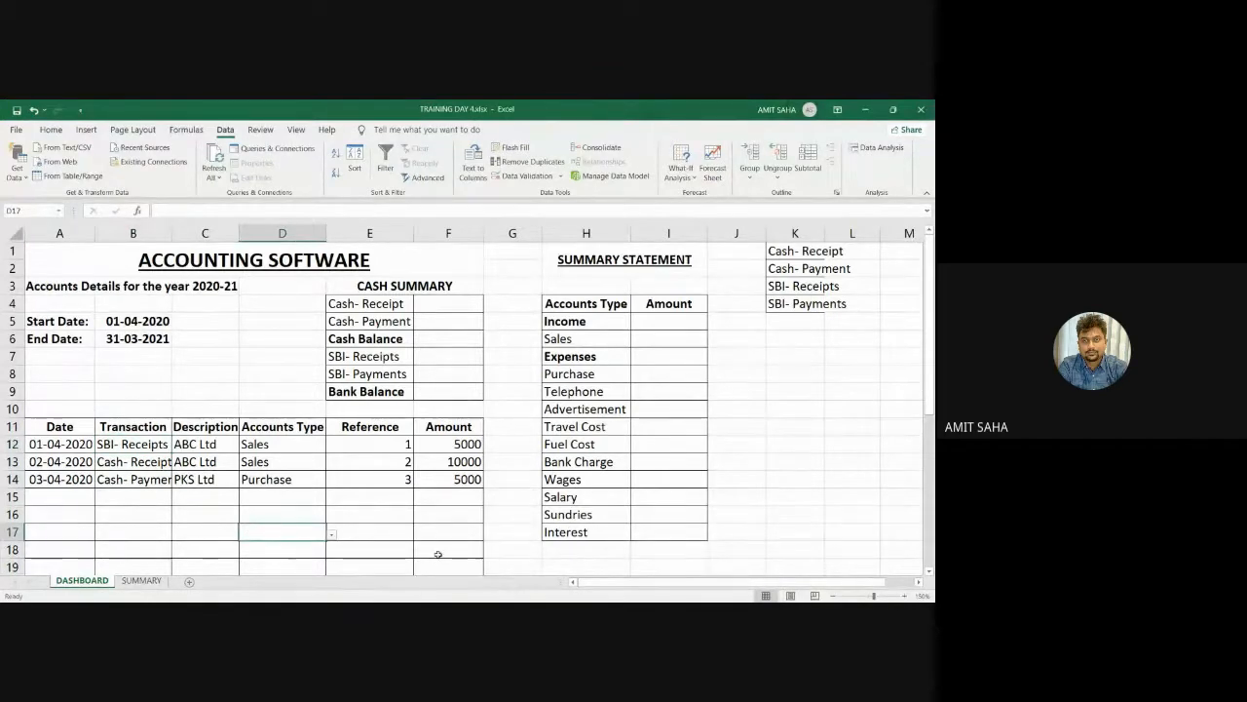
Change the references of the two Sales entries to S1 in E12 and S2 in E13
click(400, 444)
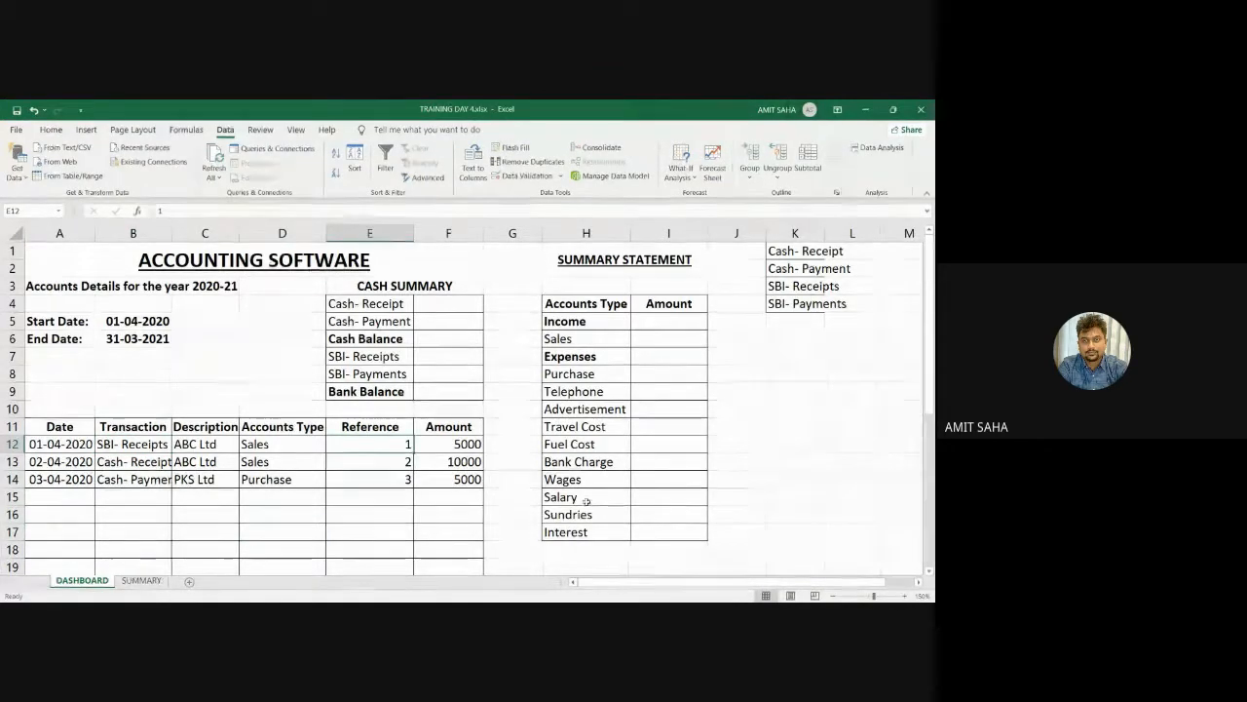
click(157, 212)
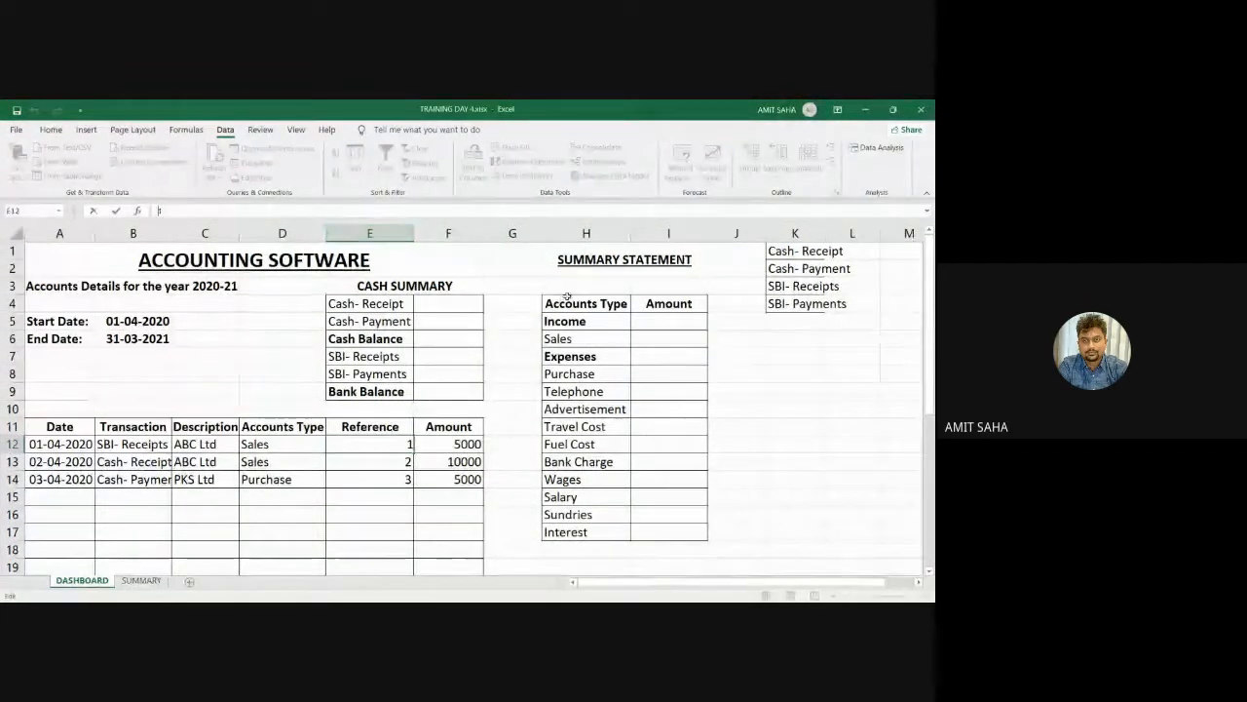
text(s)
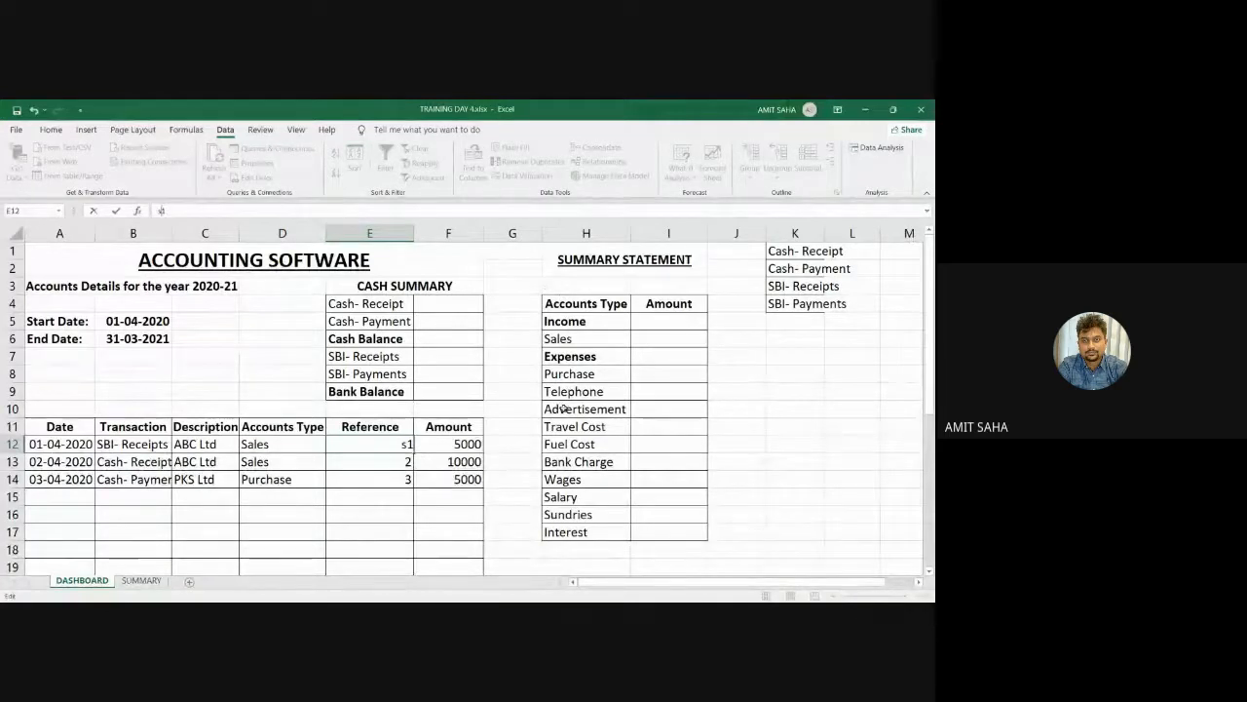
key(BackSpace)
text(S)
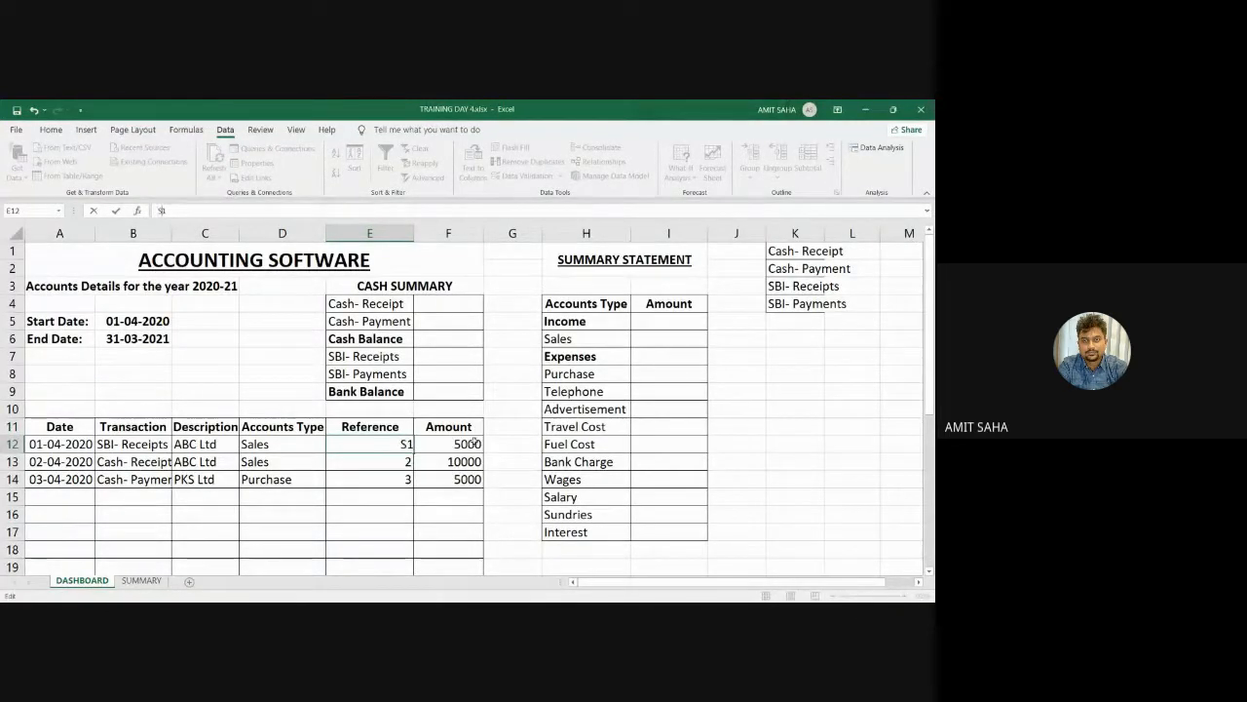
click(400, 461)
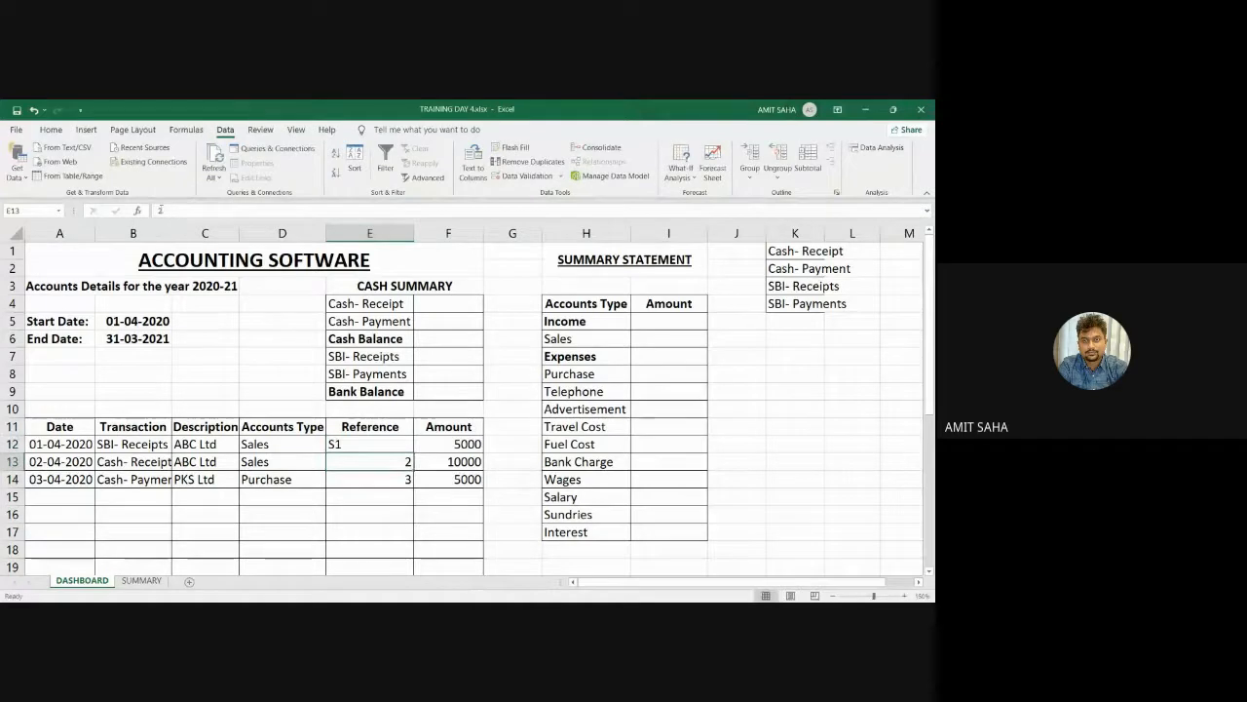
text(S2)
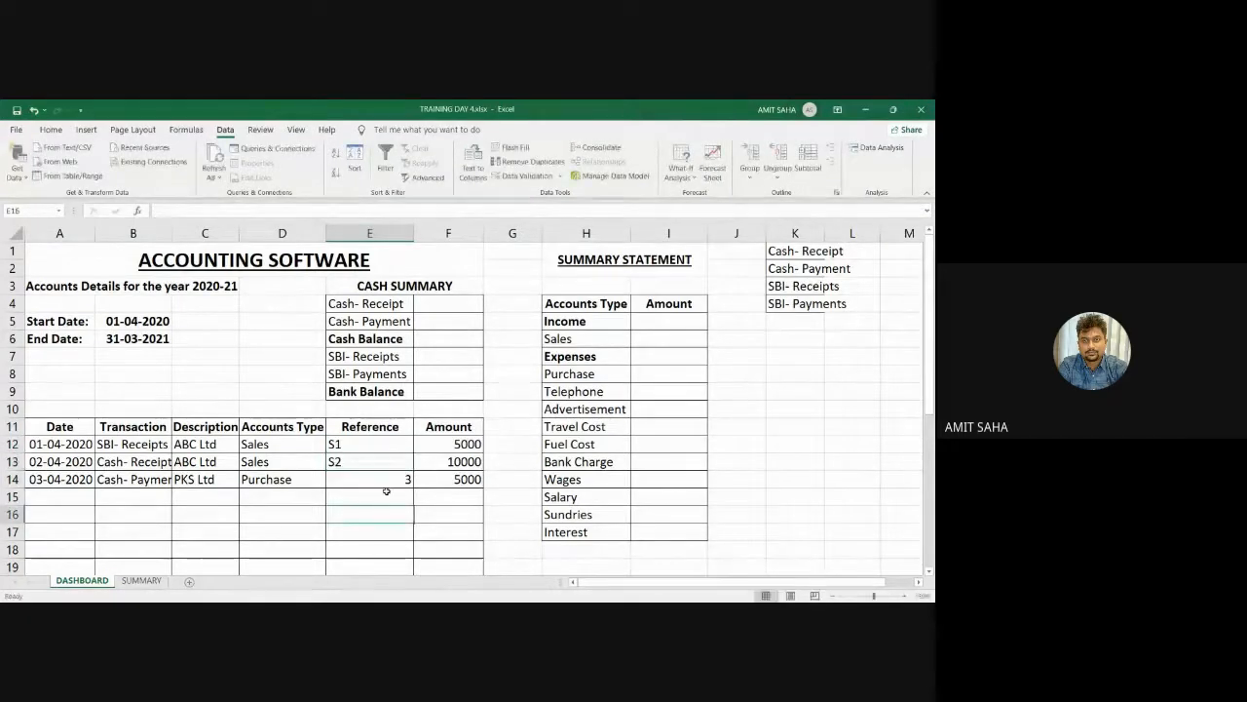
Change the reference of the Purchase entry in E14 to P1
click(384, 479)
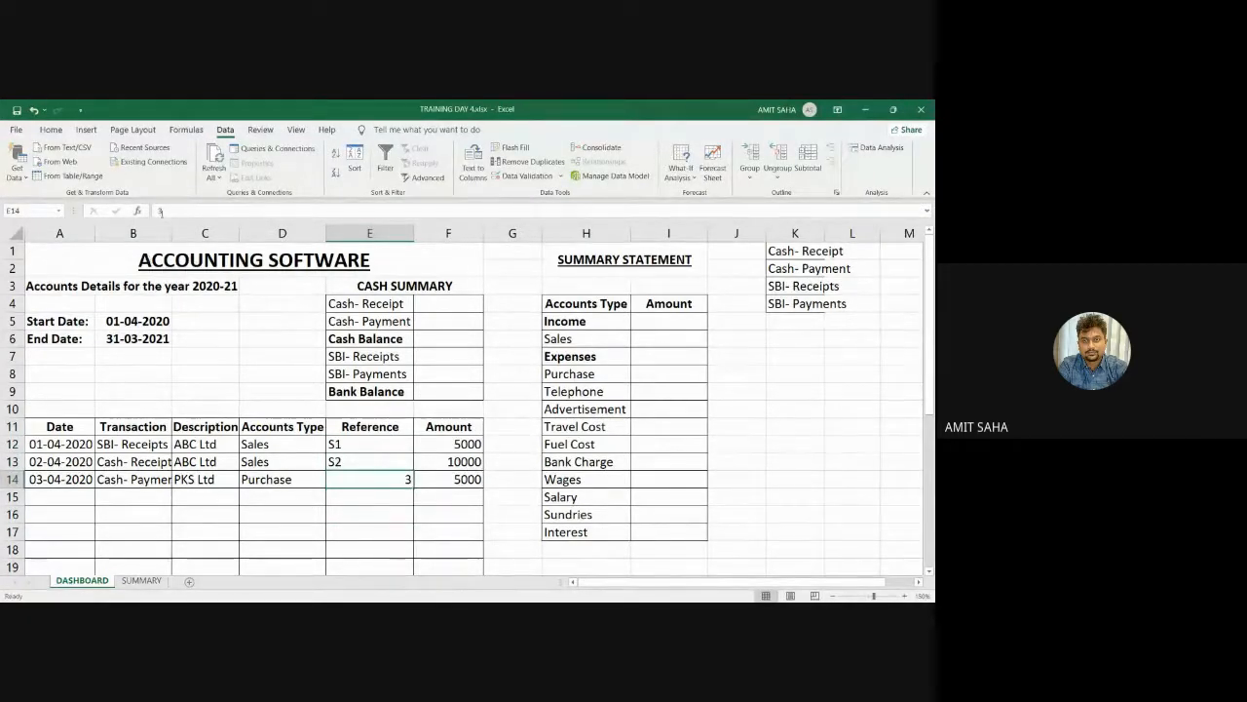
click(200, 215)
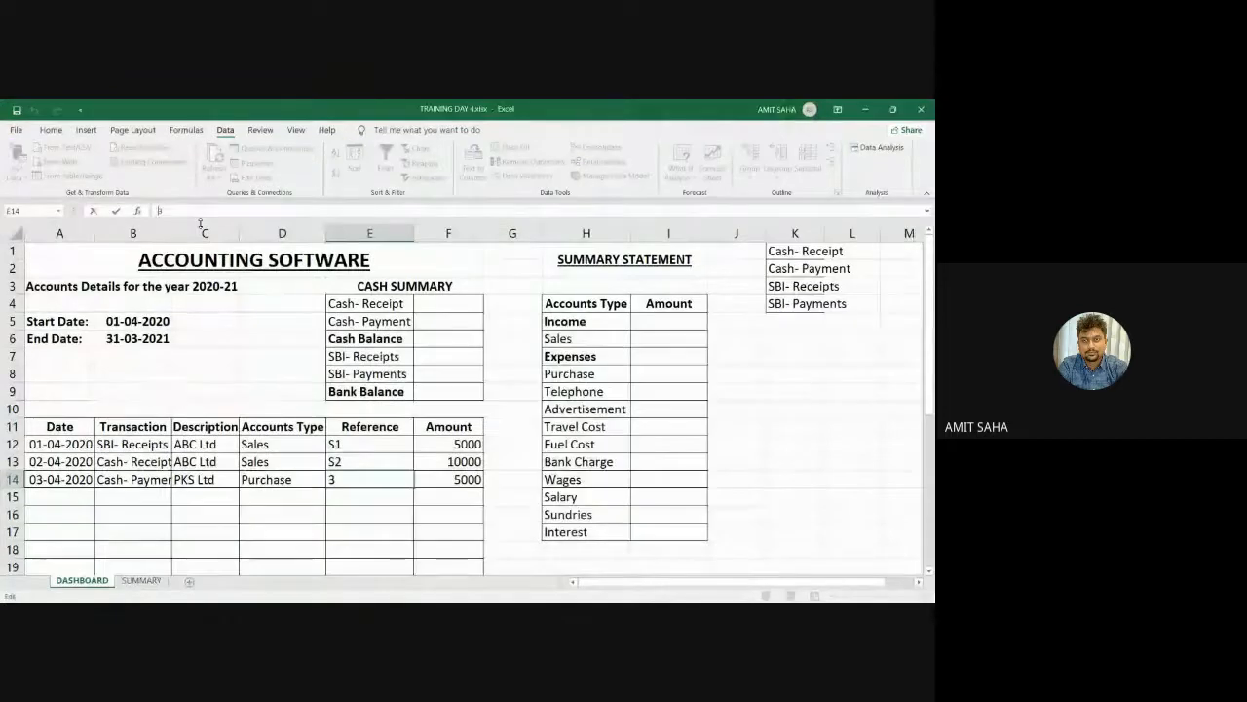
key(BackSpace)
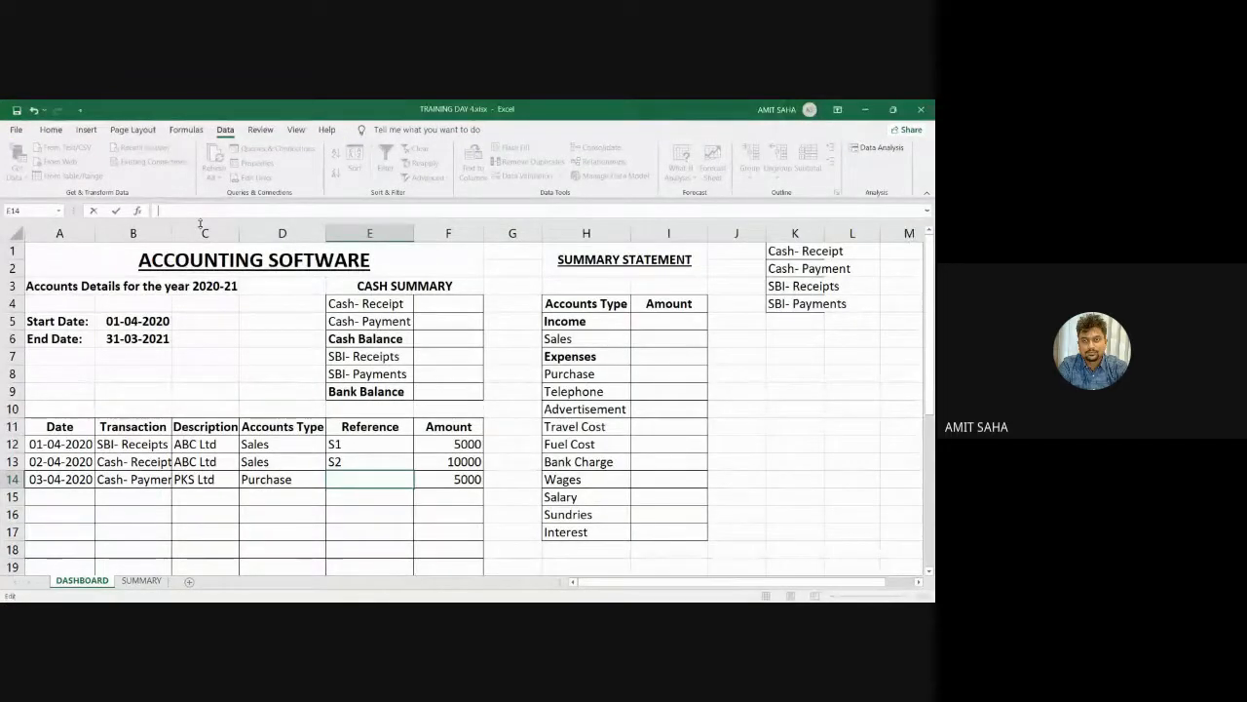
click(376, 533)
Right-align the references in E12:E14
drag(366, 440, 362, 465)
click(51, 130)
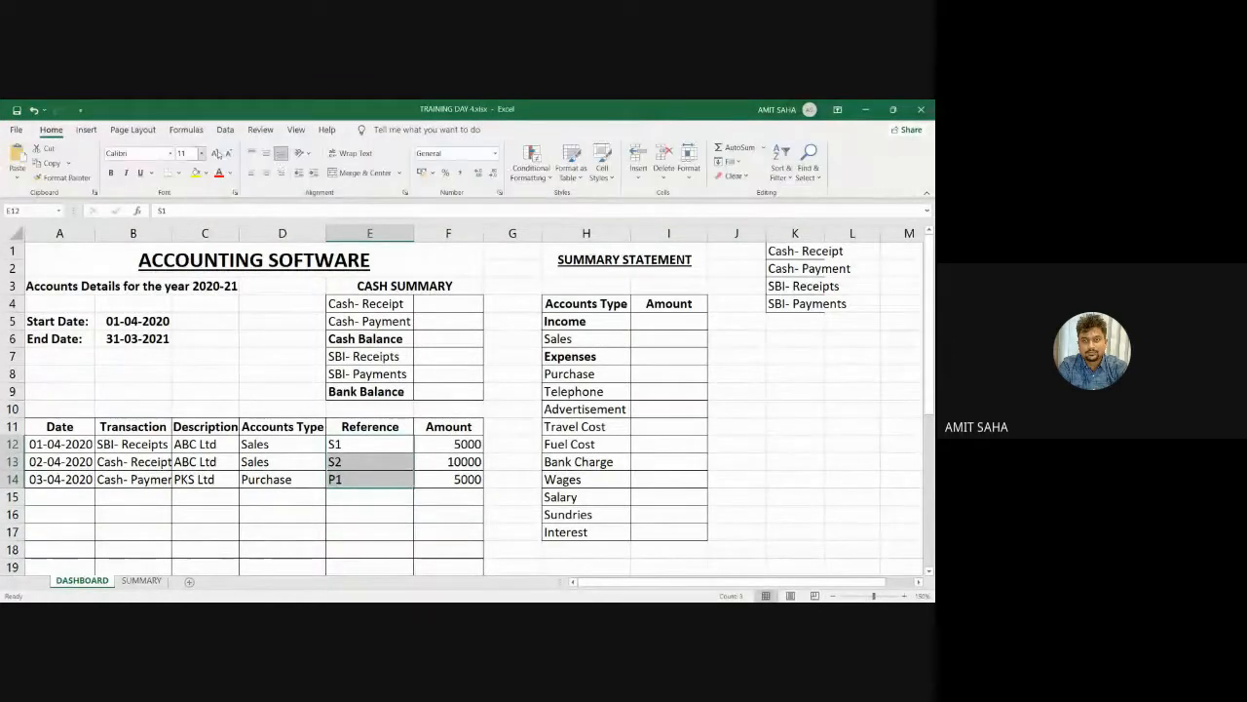
click(282, 173)
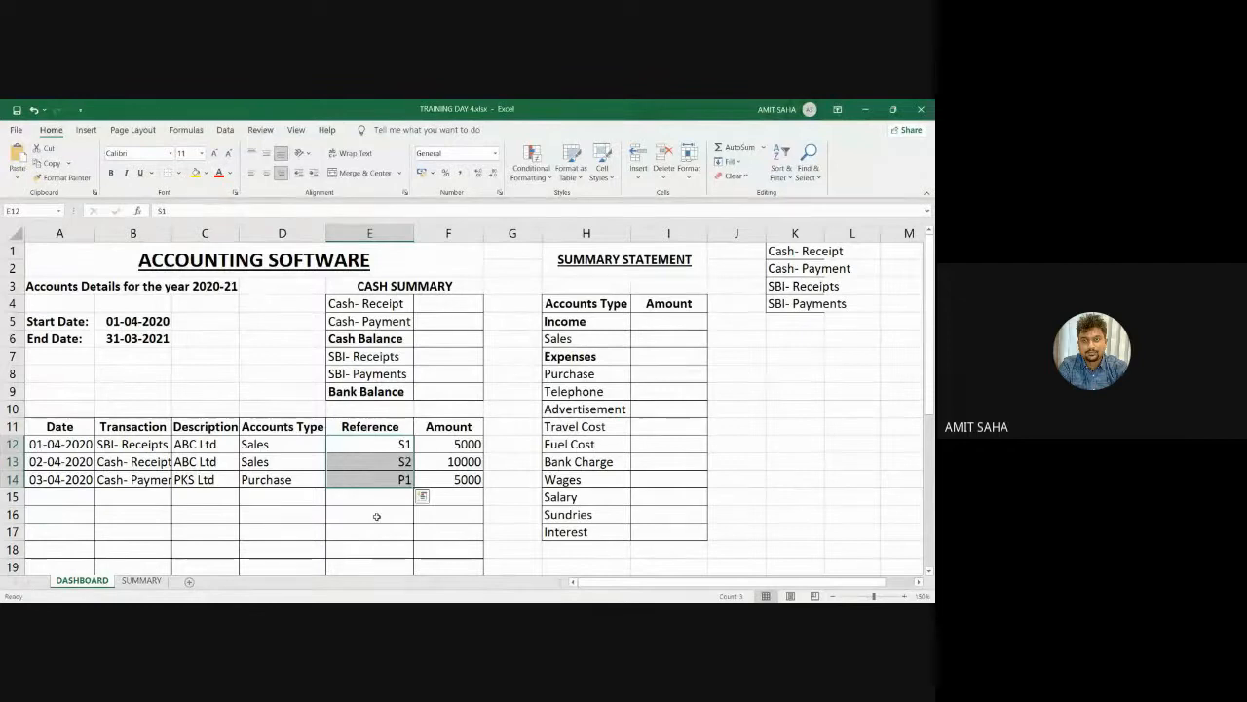
click(372, 517)
Enter the date 15-04-2020 for a new transaction entry in A15
click(91, 499)
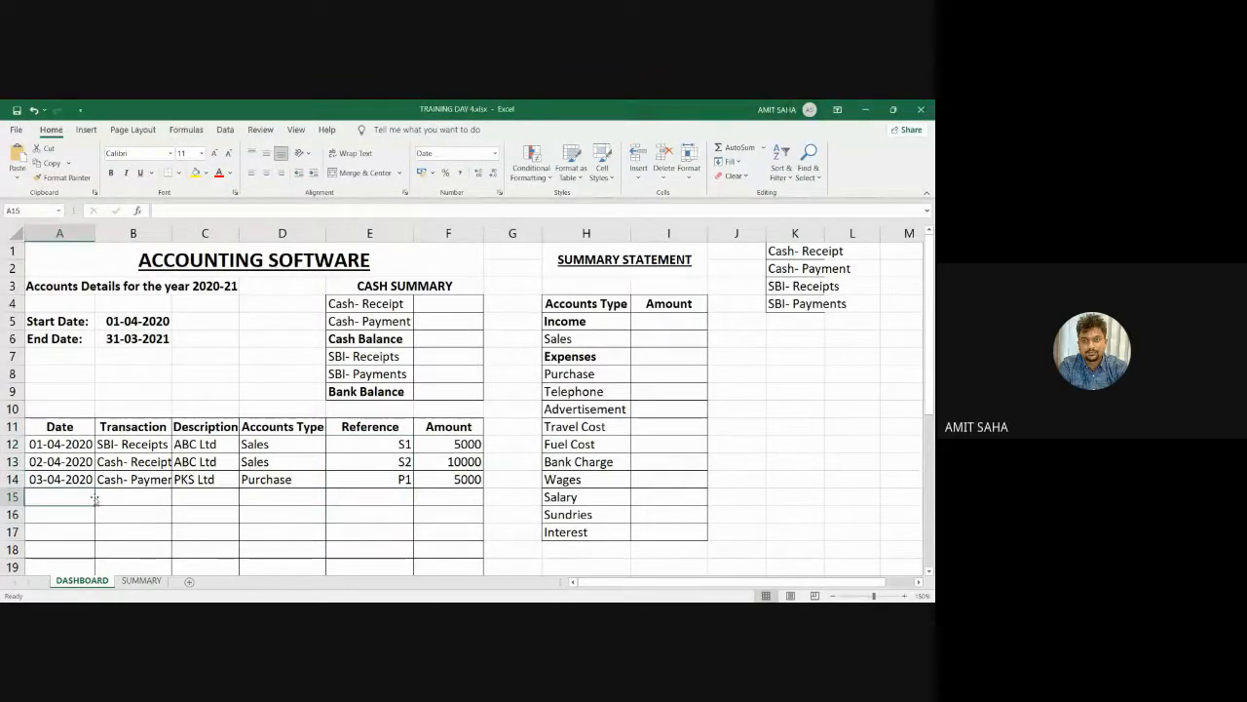
text(04)
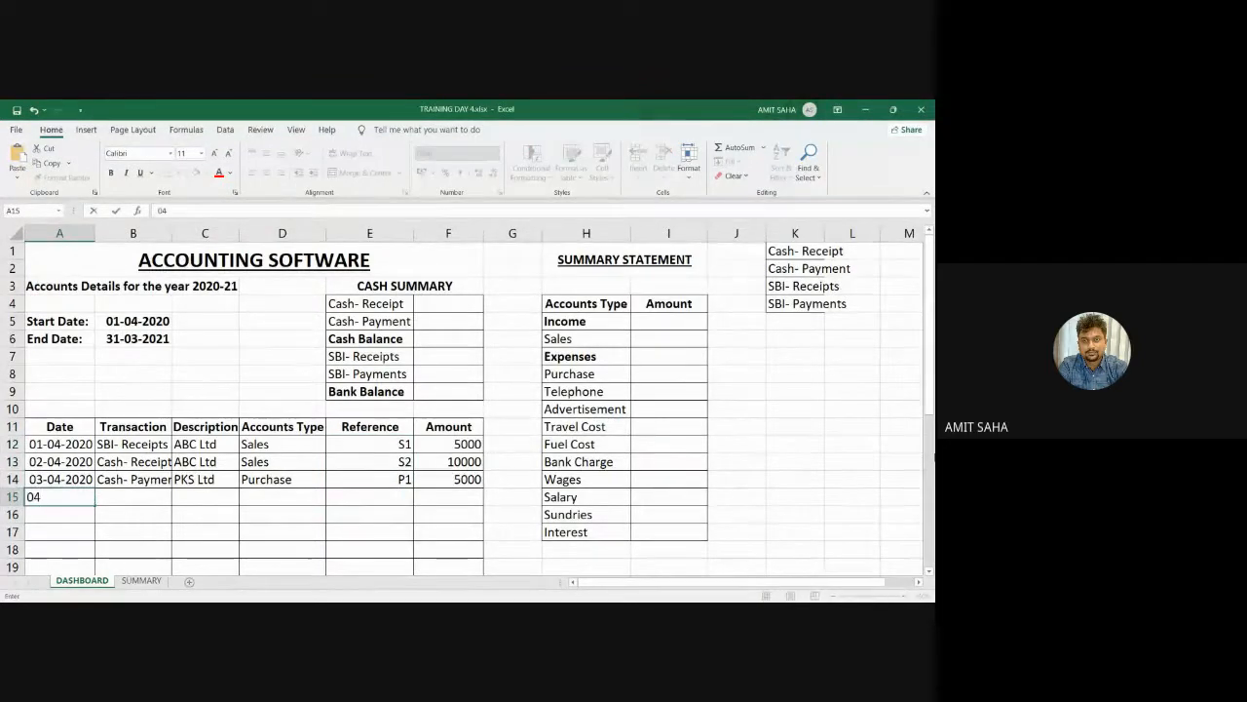
text(-)
text(05)
key(BackSpace)
key(BackSpace)
key(BackSpace)
key(BackSpace)
key(BackSpace)
text(15-04)
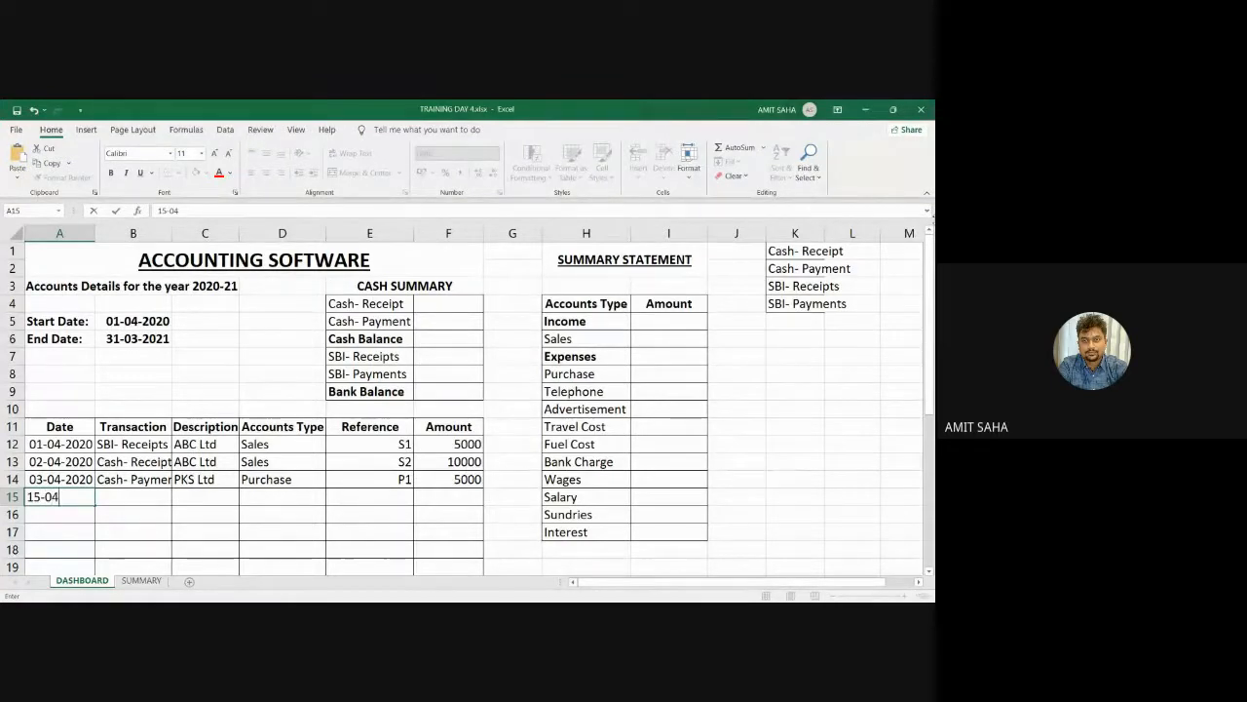
text(-2020)
Choose SBI- Receipts as the transaction type of the new entry in B15
click(151, 499)
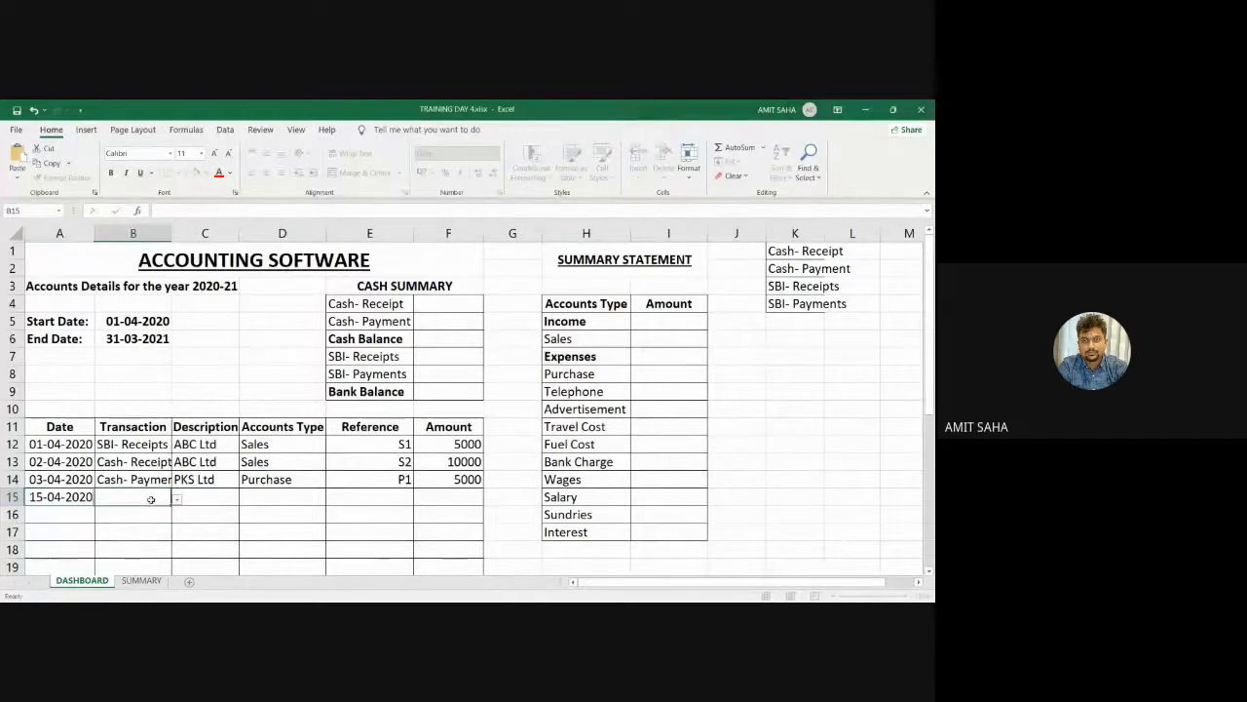
click(176, 499)
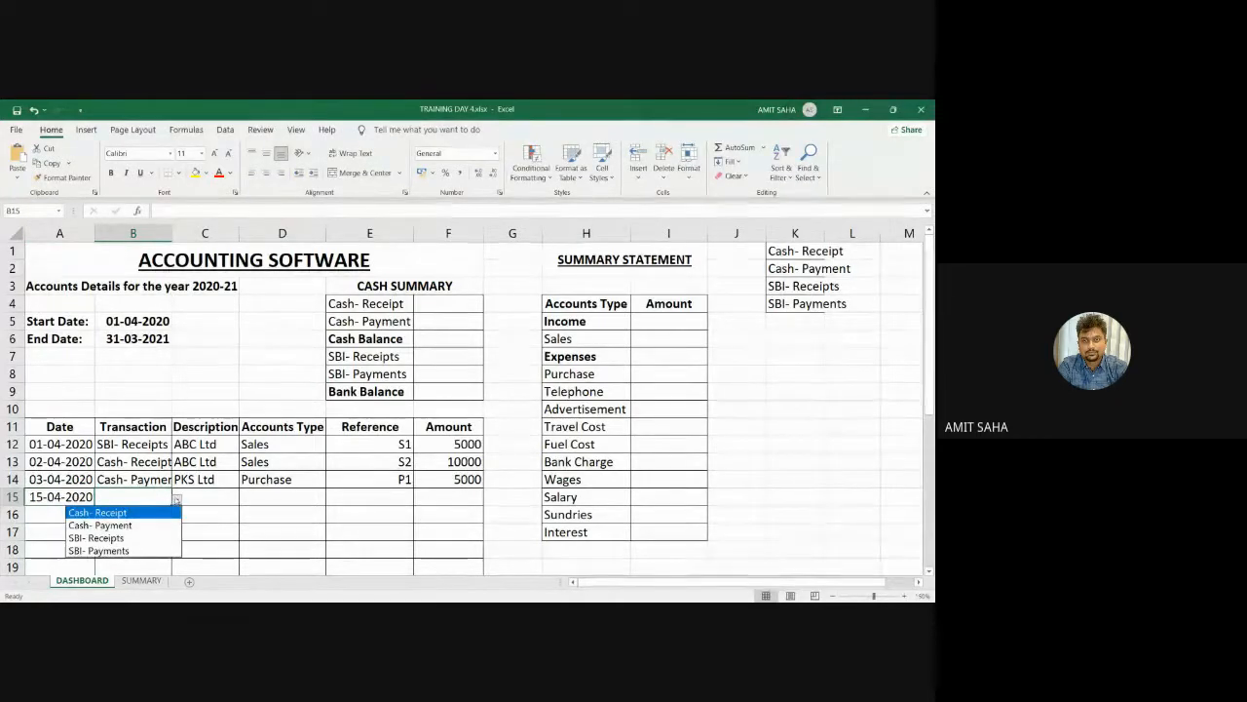
click(96, 537)
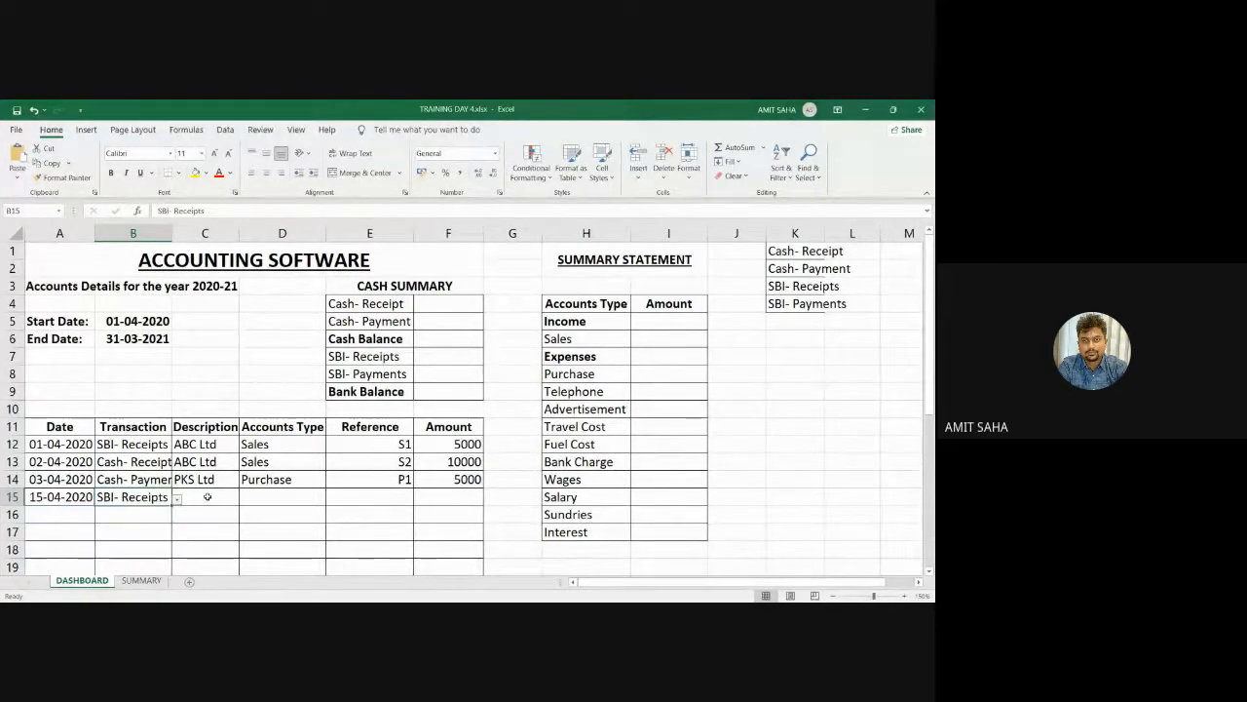
Enter R Ltd. as the description of the 15-04-2020 entry in C15
click(207, 496)
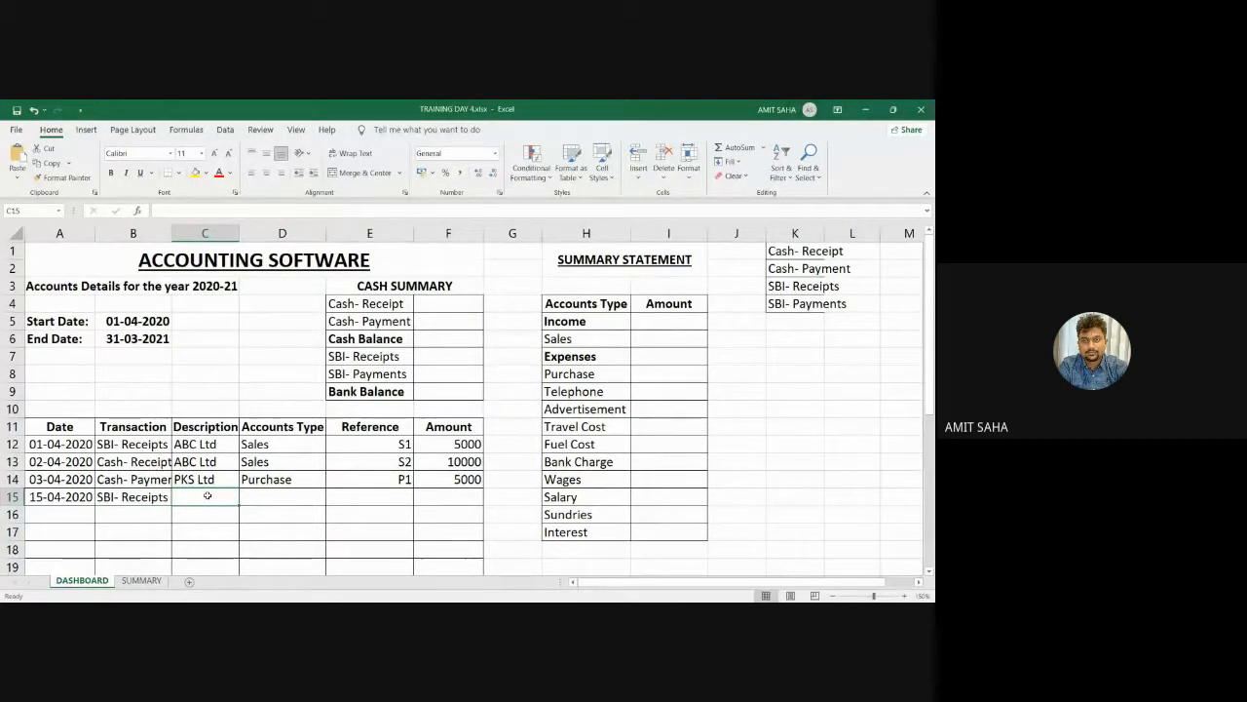
text(m)
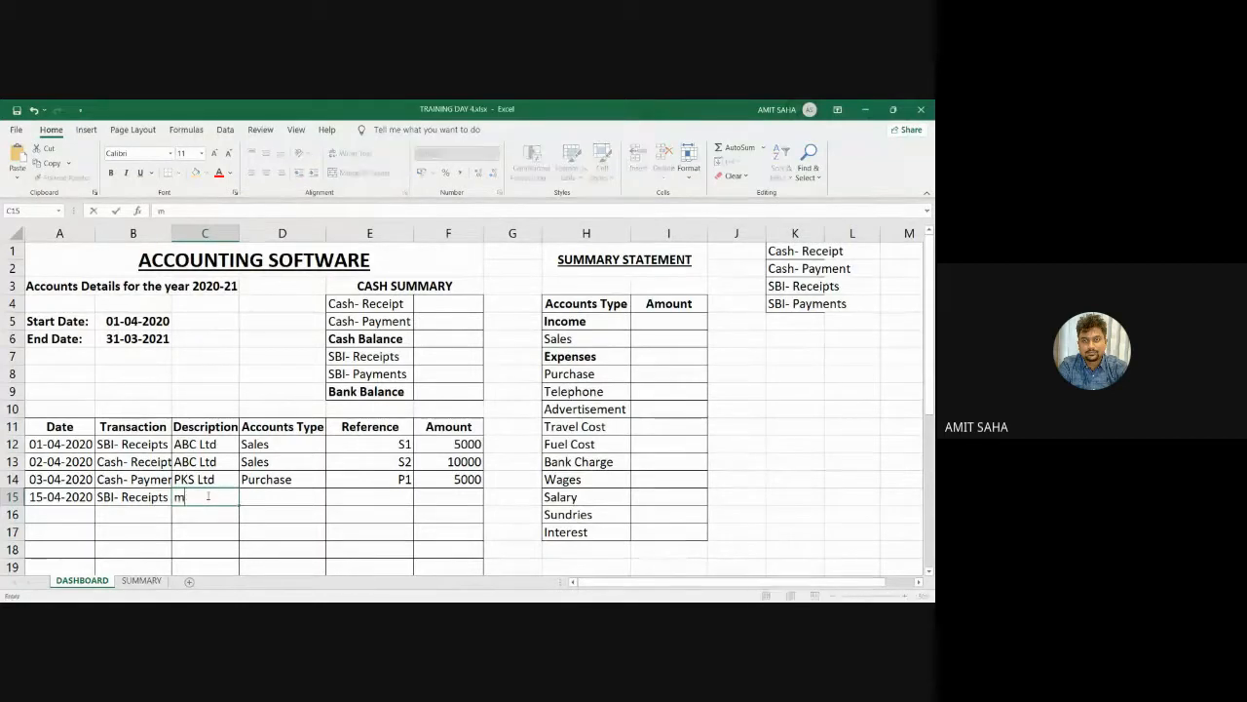
text(OD)
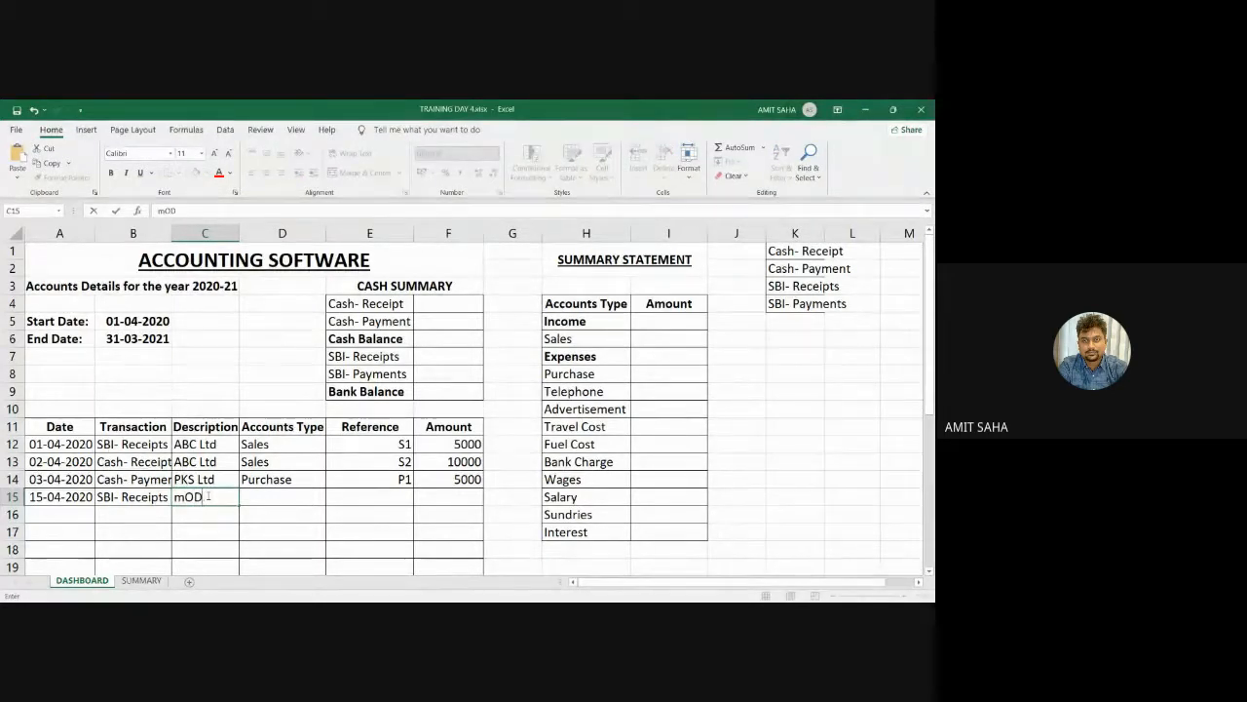
key(BackSpace)
key(BackSpace)
key(BackSpace)
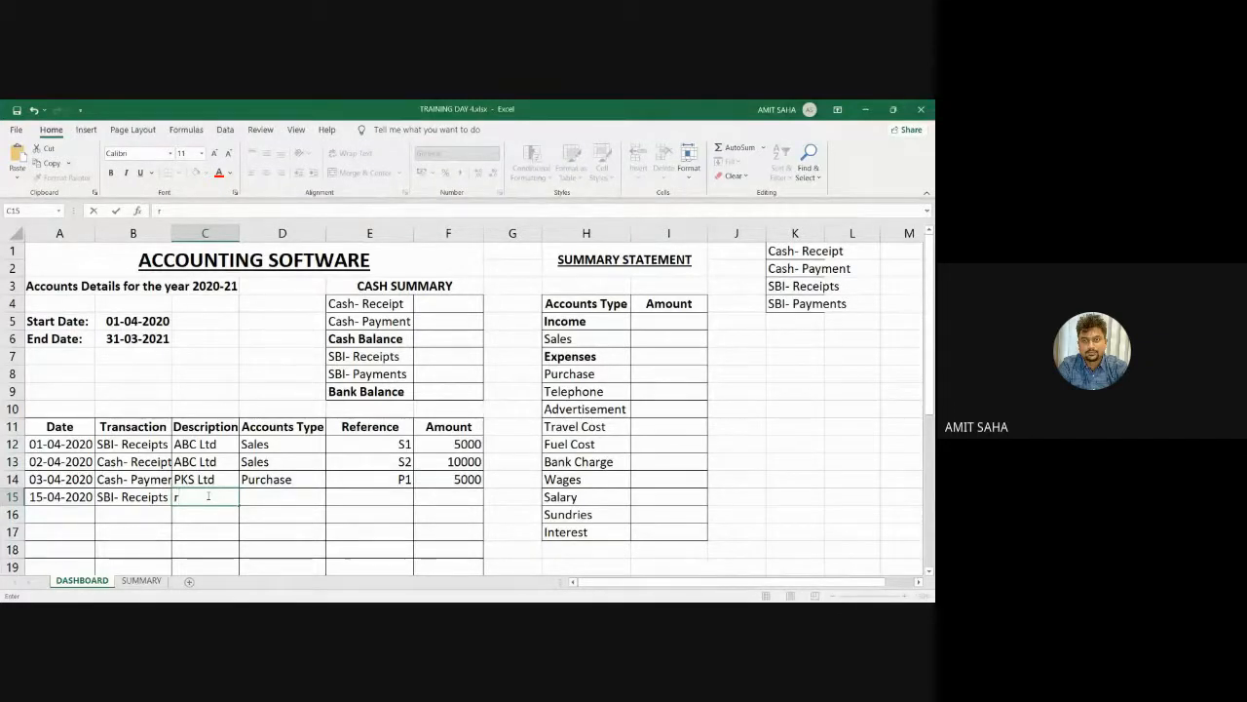
text(r)
text(R)
text( Ltd.)
key(Tab)
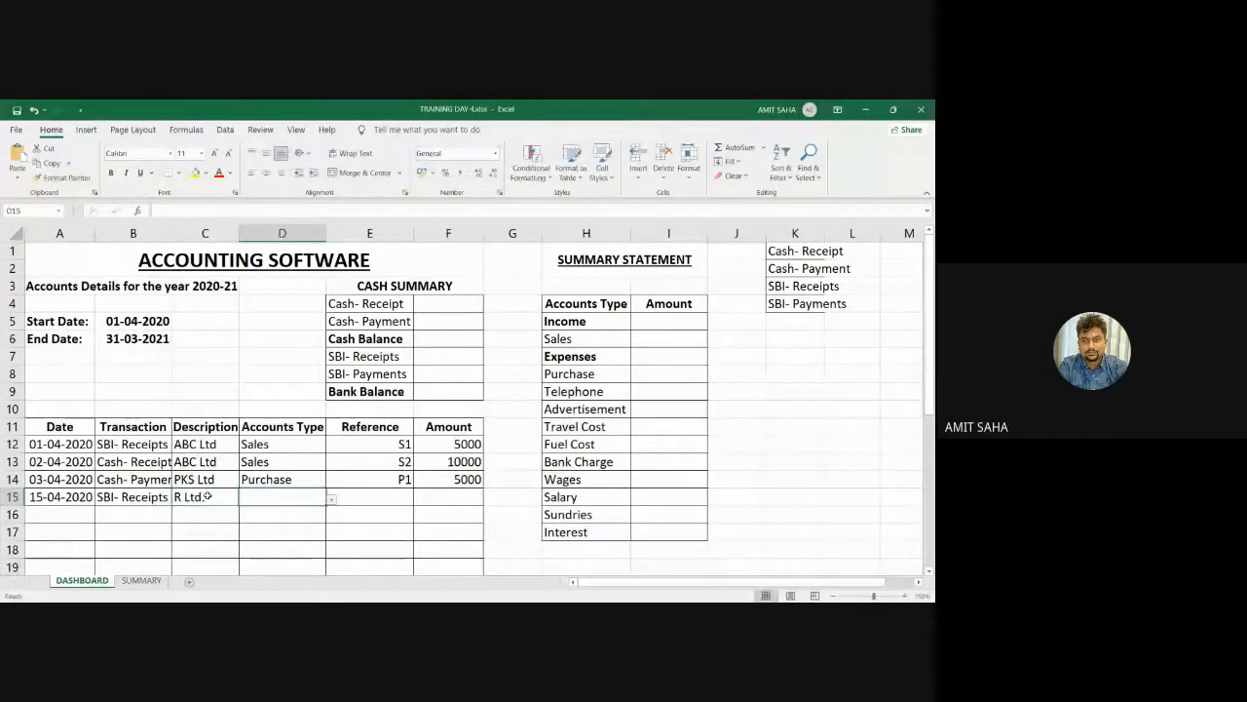
Set the accounts type of the row 15 entry to Sales and its reference to S3
click(331, 499)
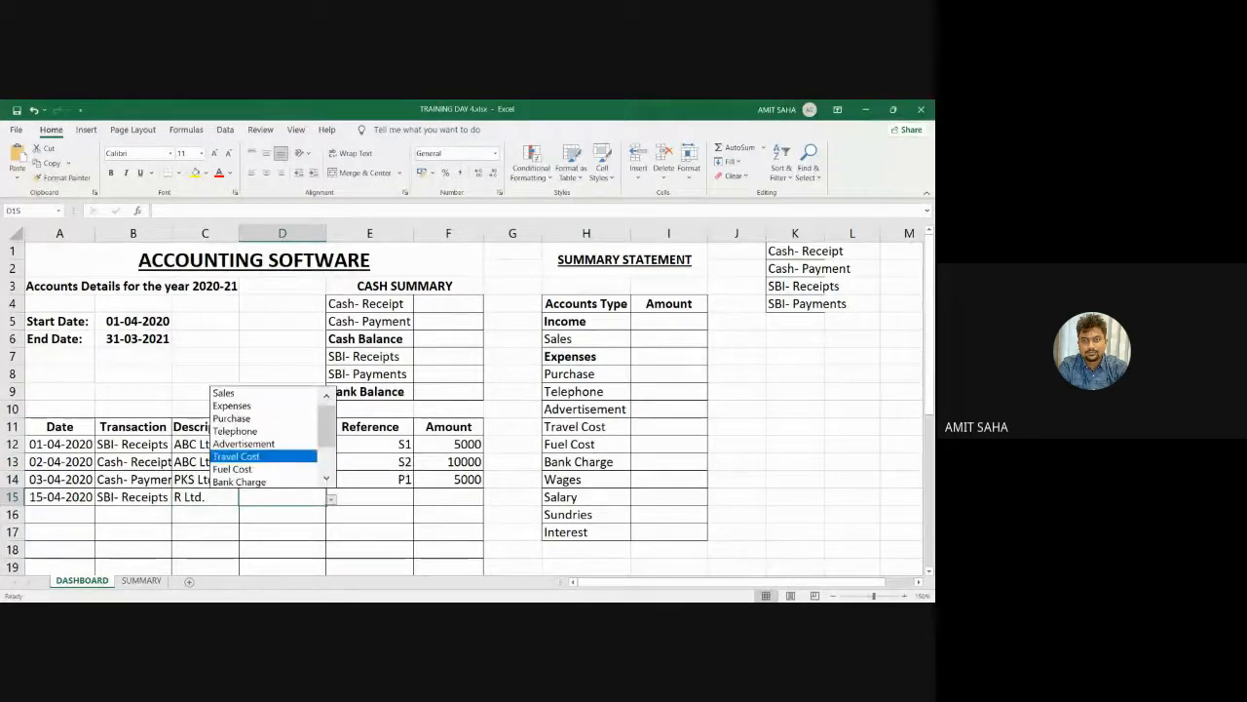
click(223, 393)
click(389, 498)
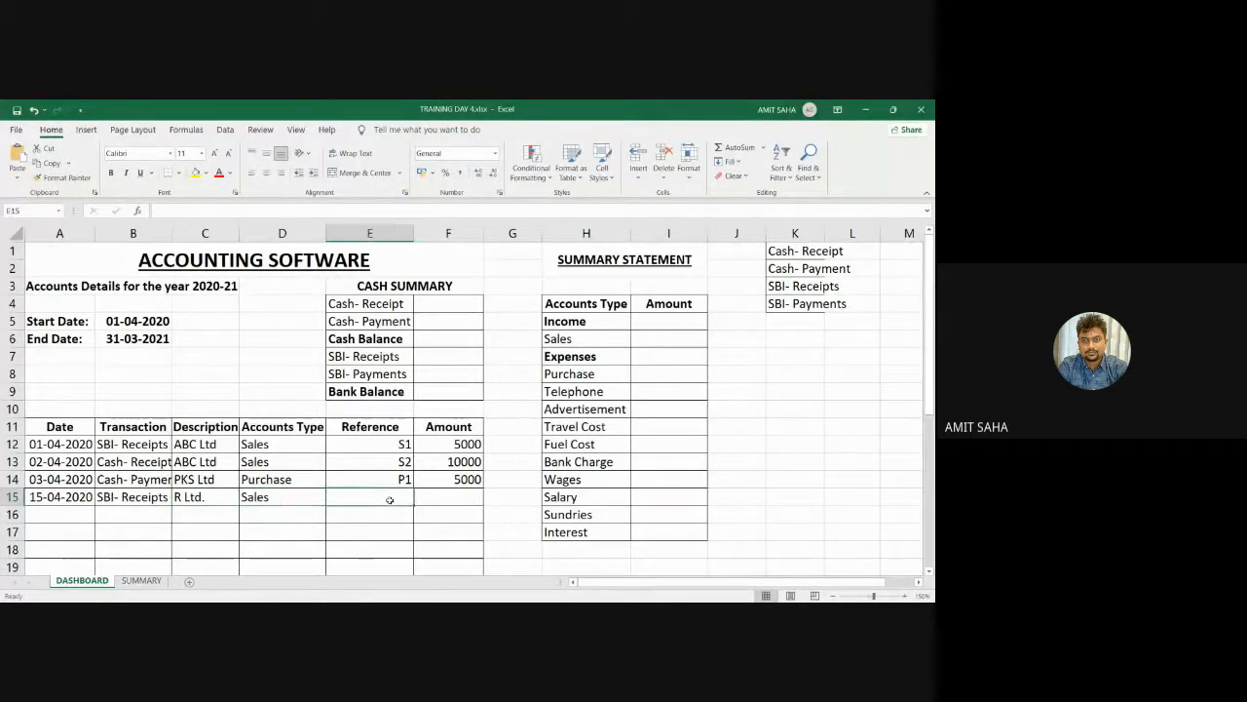
text(S)
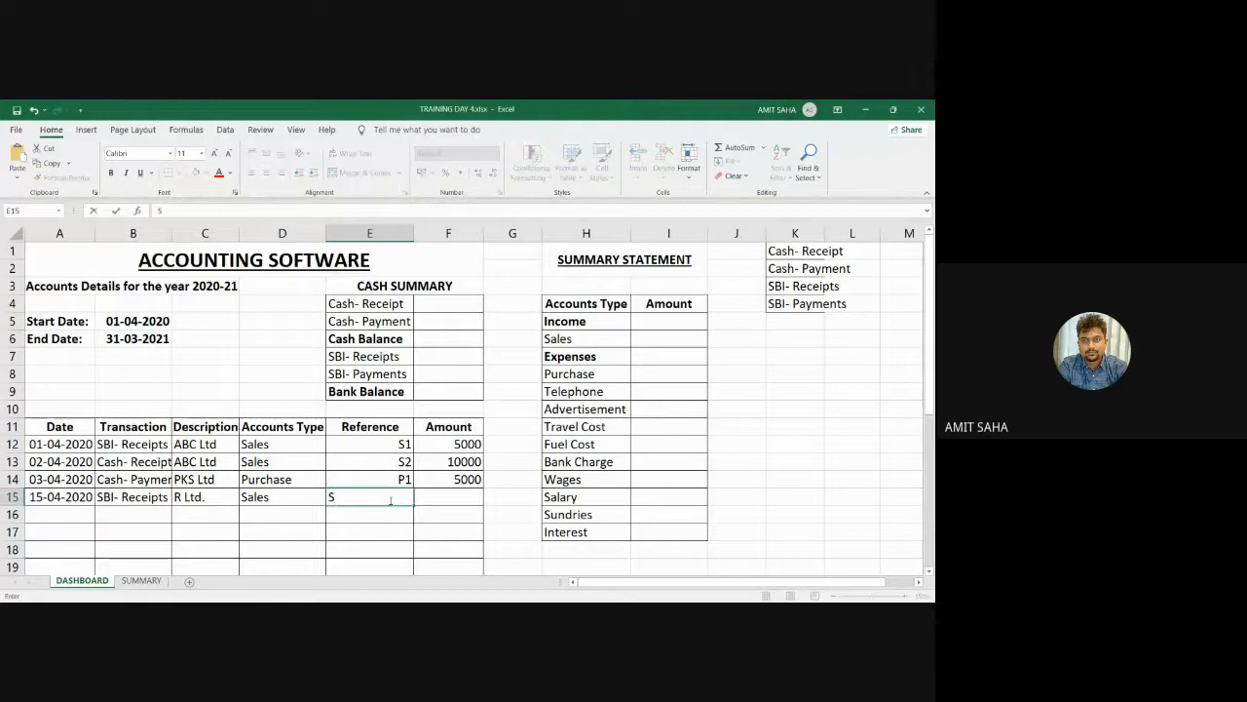
text(3)
key(Tab)
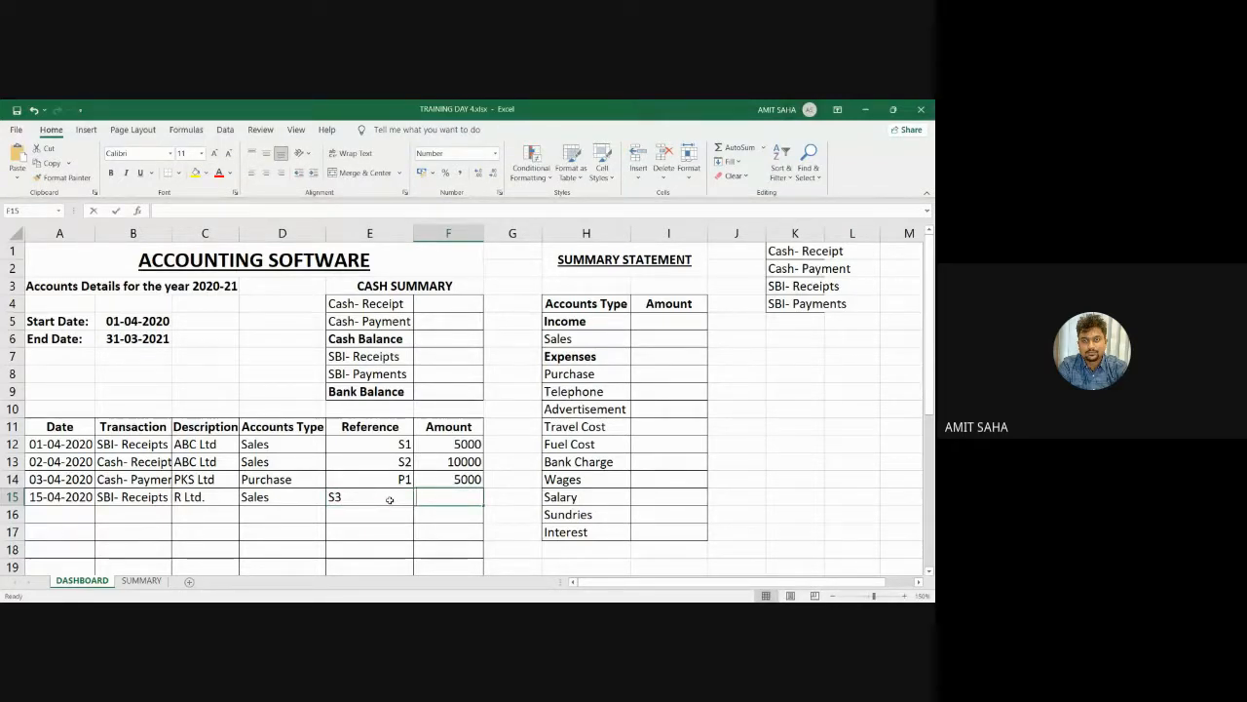
Enter the amount 50,000 for the row 15 entry in F15
text(50,)
text(000)
key(Return)
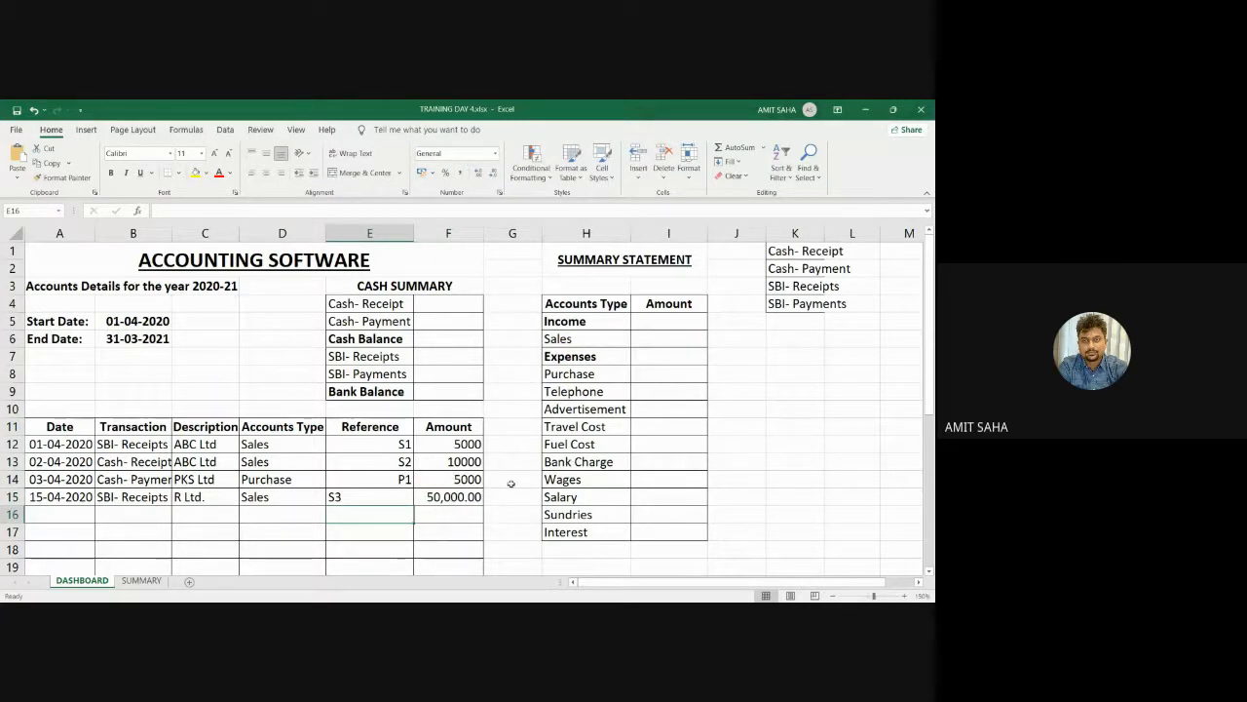
Format the Amount cells F12:F27 as Number with 0 decimal places
scroll(473, 473, down, 5)
scroll(471, 417, up, 2)
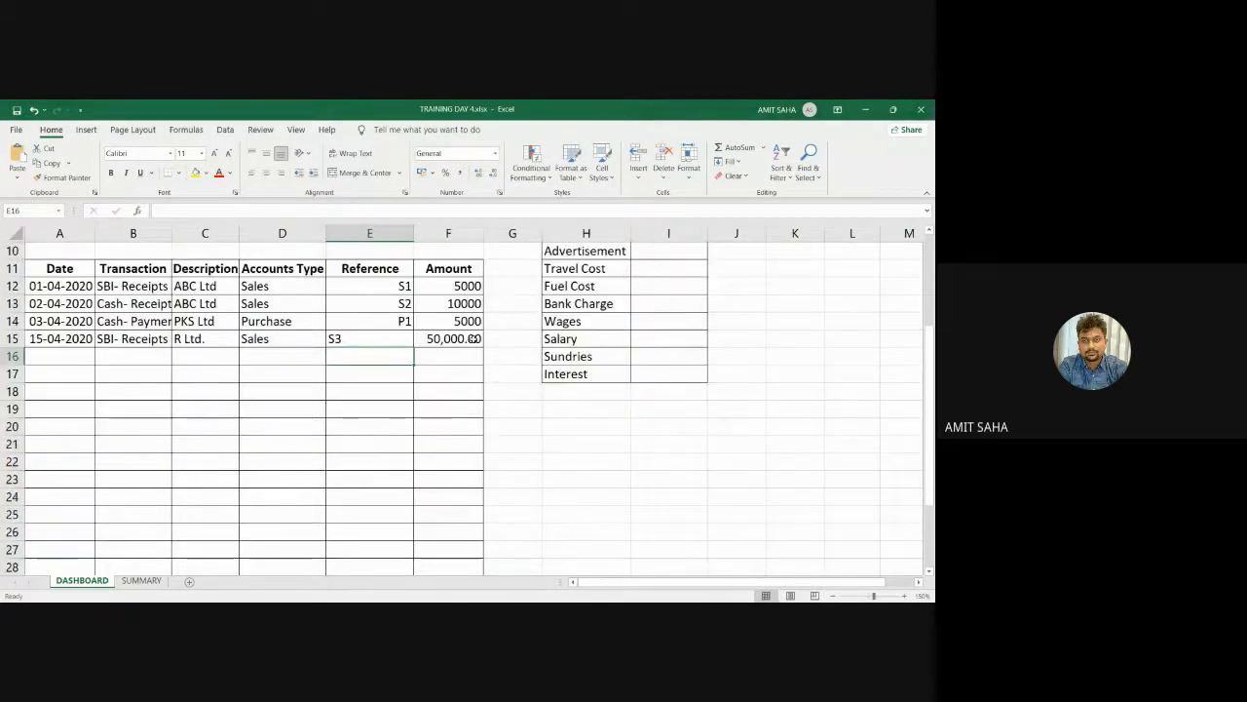
drag(459, 286, 465, 551)
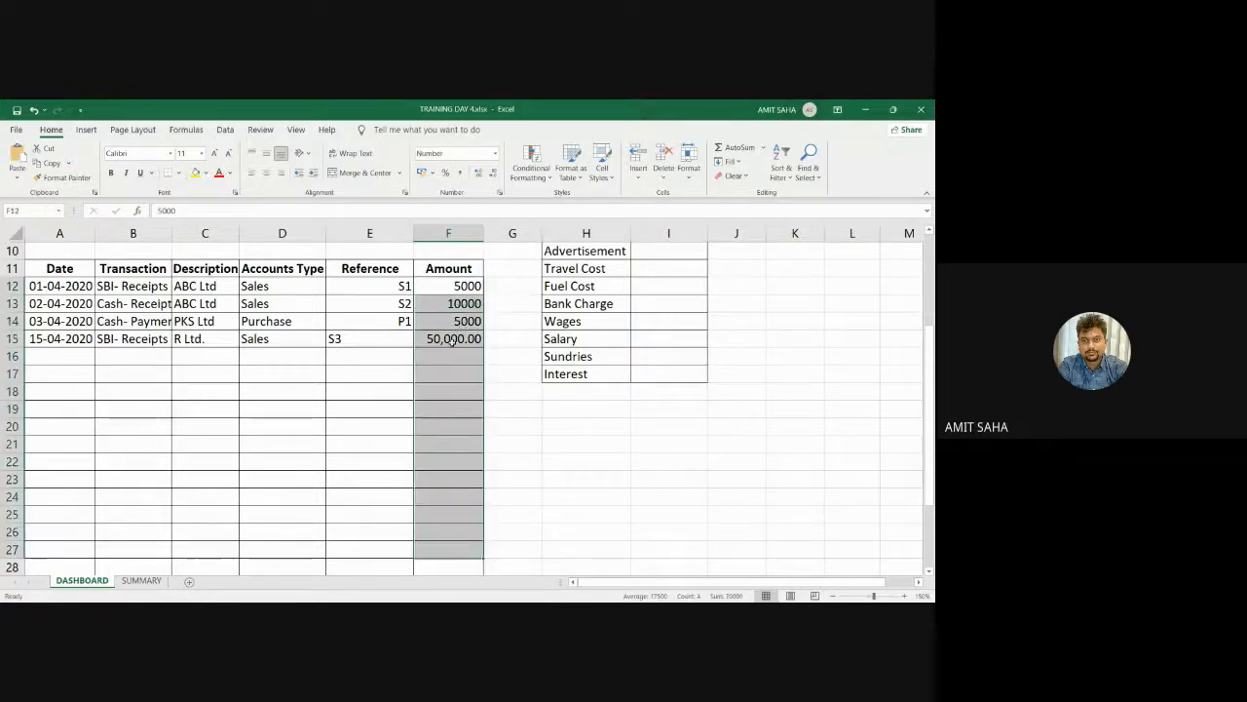
right_click(451, 310)
click(501, 537)
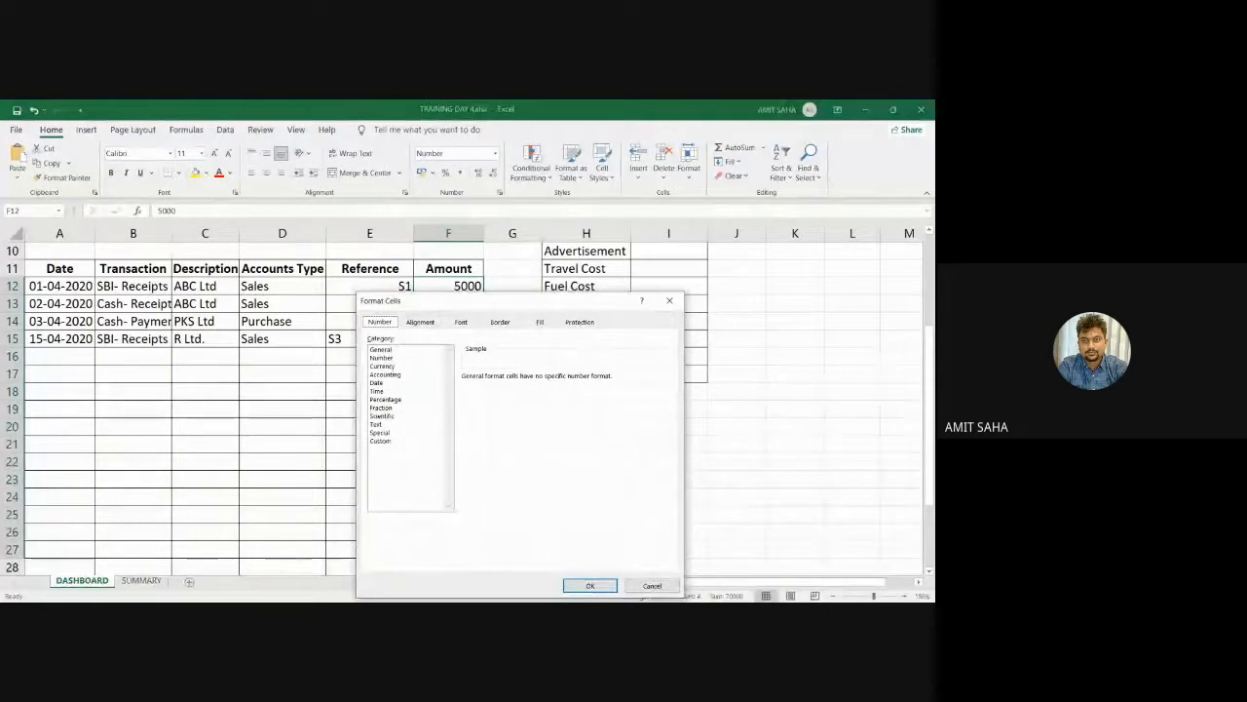
click(382, 357)
click(548, 381)
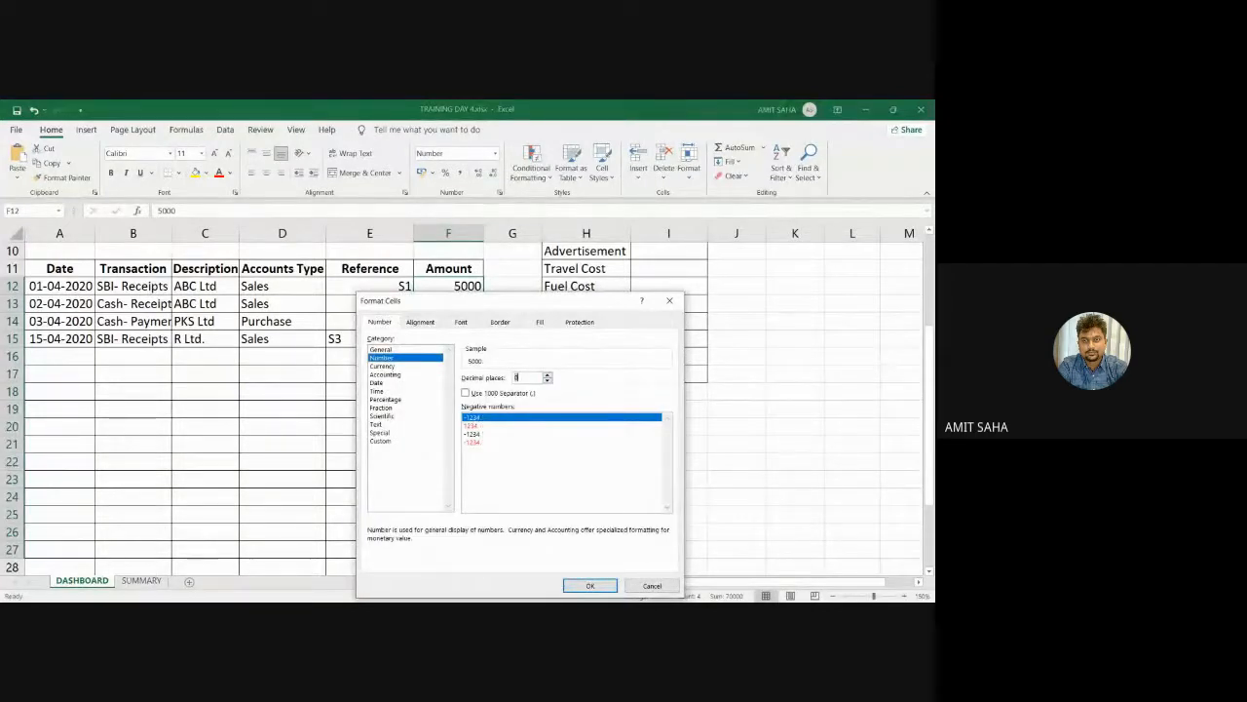
click(590, 584)
click(691, 465)
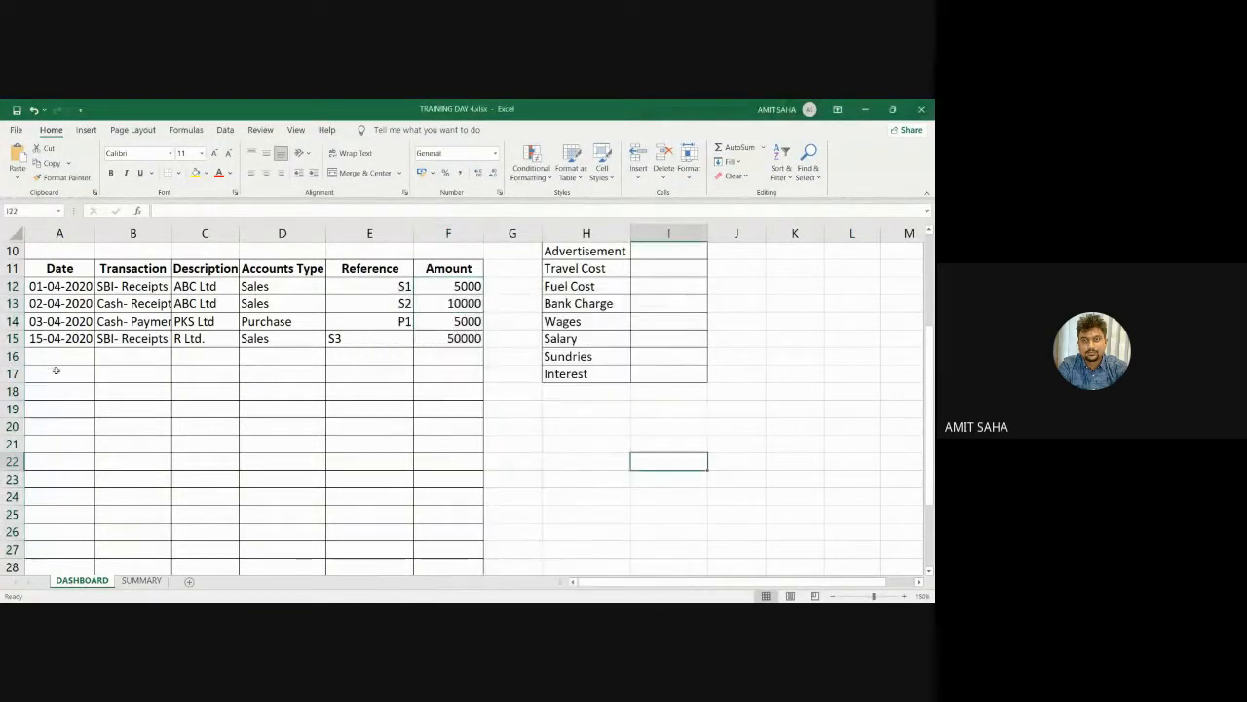
Add an entry in row 16 dated 30-04-2020 with the transaction type Cash- Payment
click(33, 355)
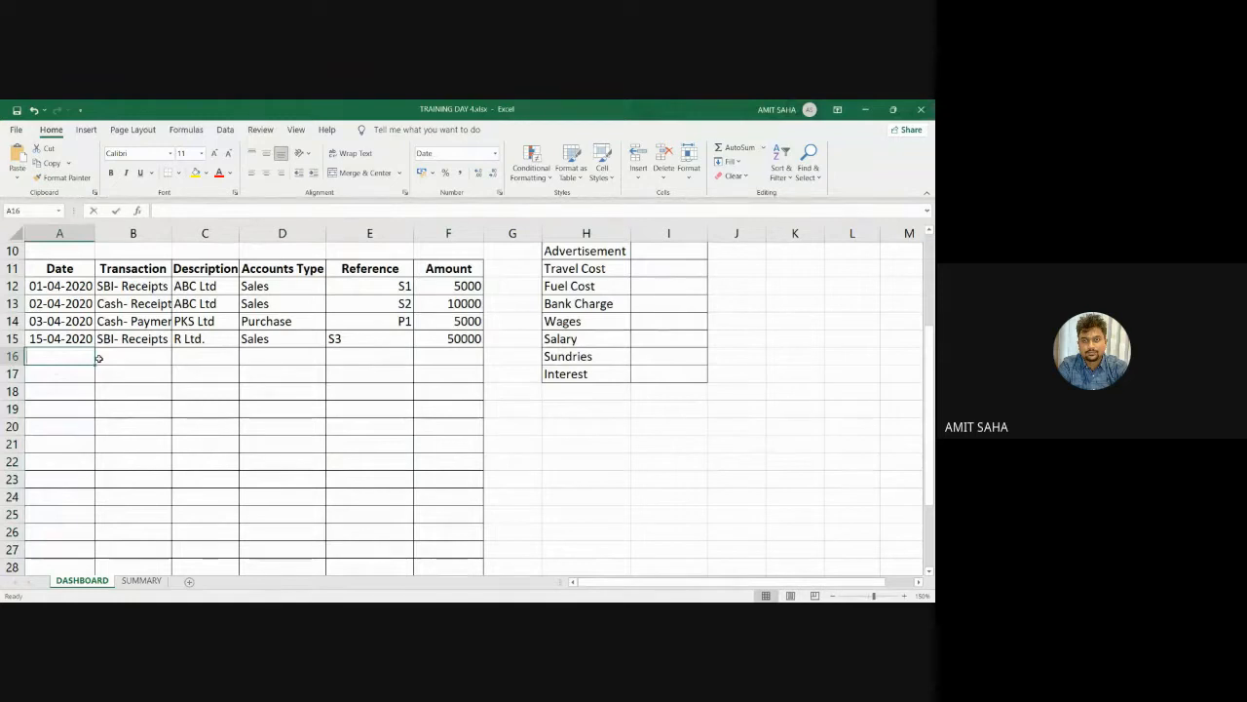
text(30-04)
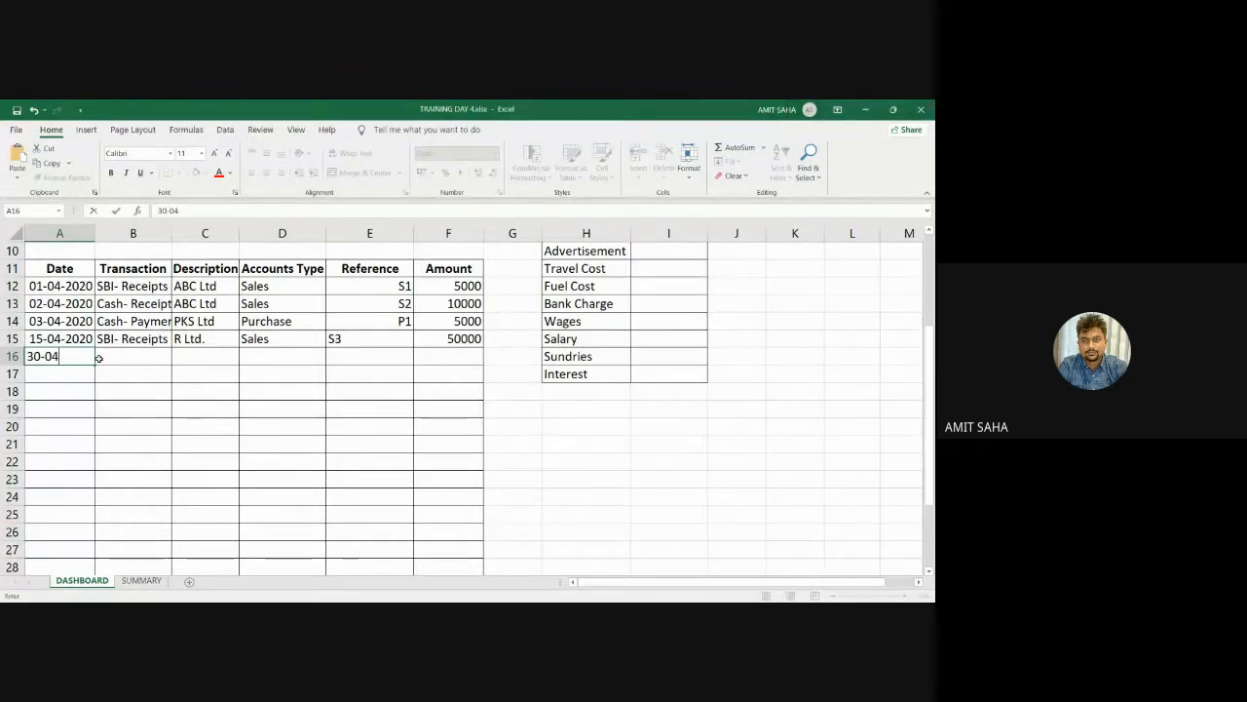
text(-2020)
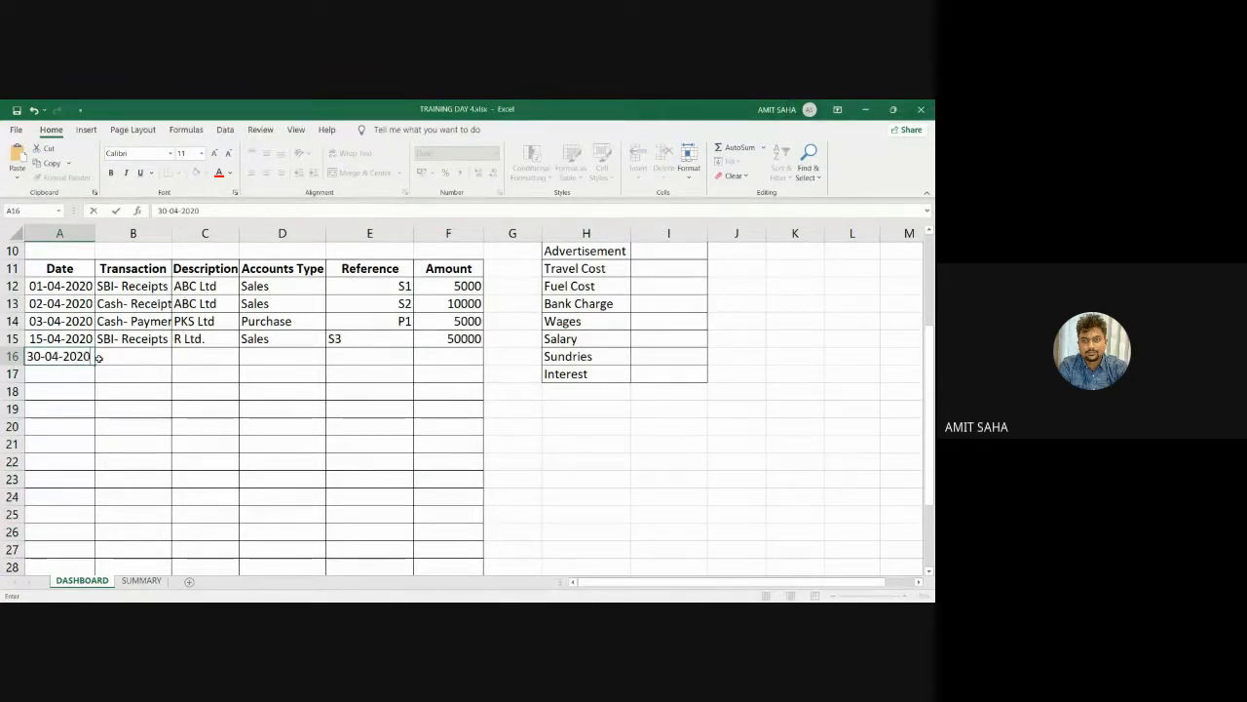
click(114, 356)
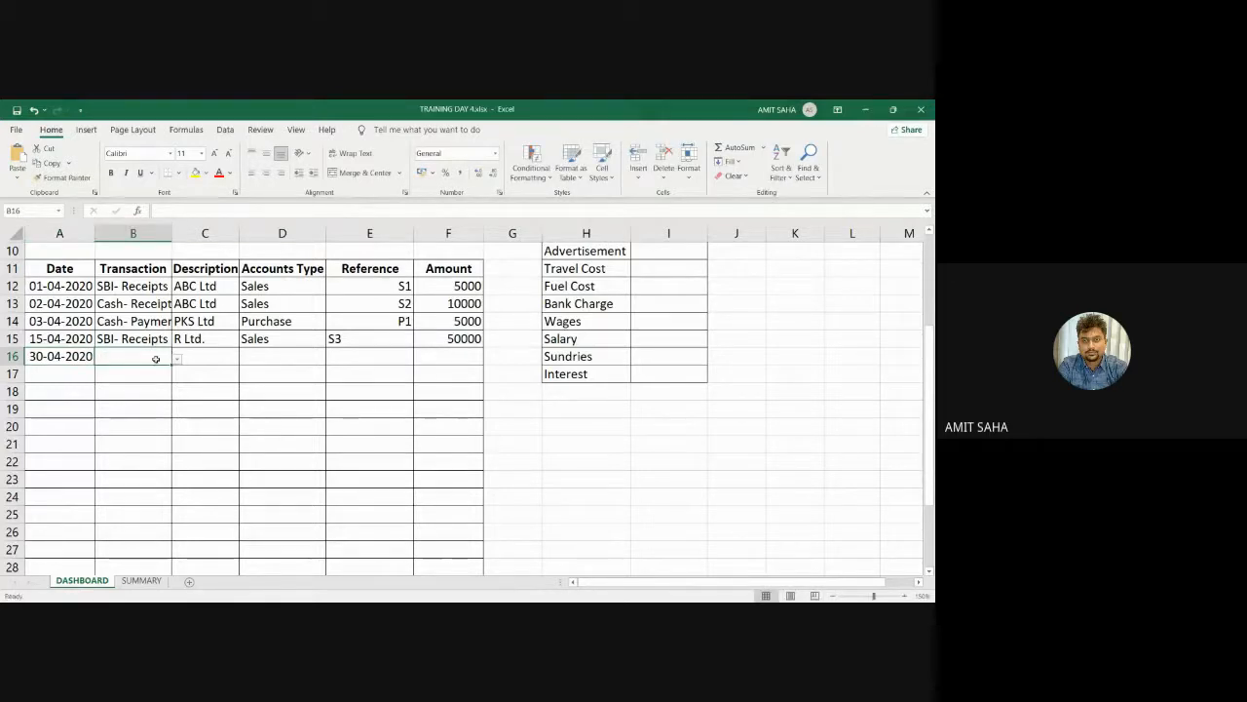
click(176, 359)
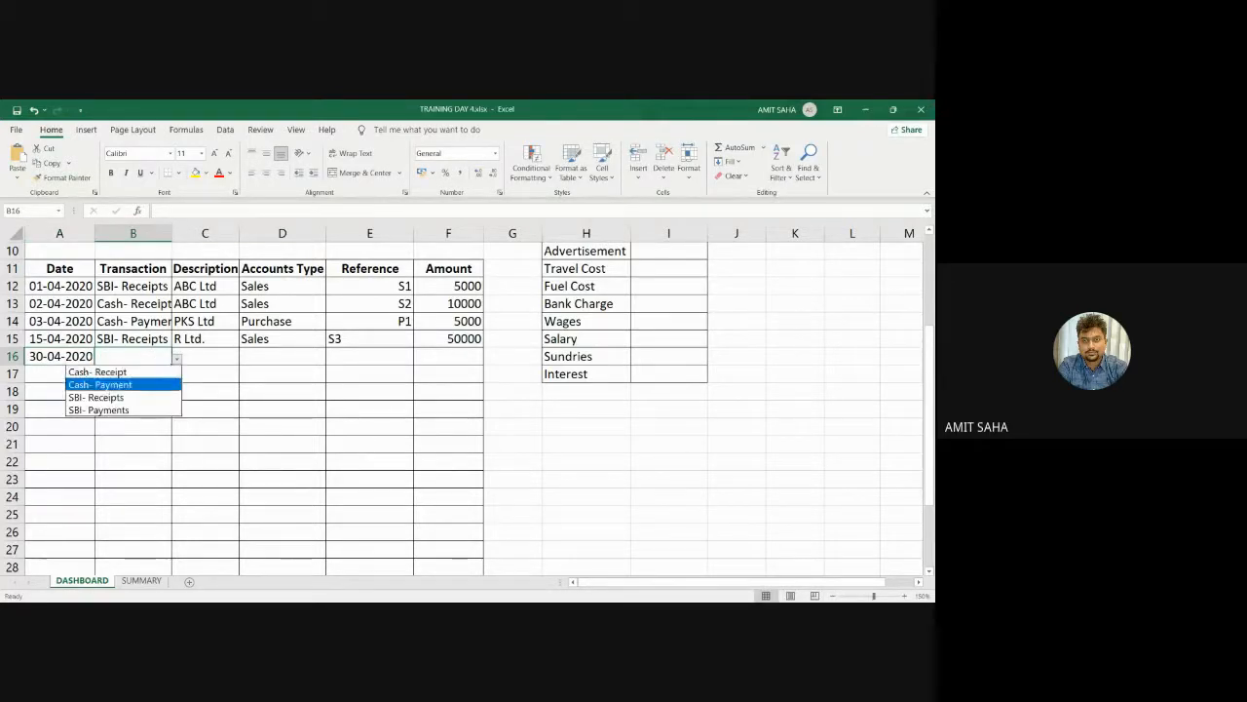
click(107, 384)
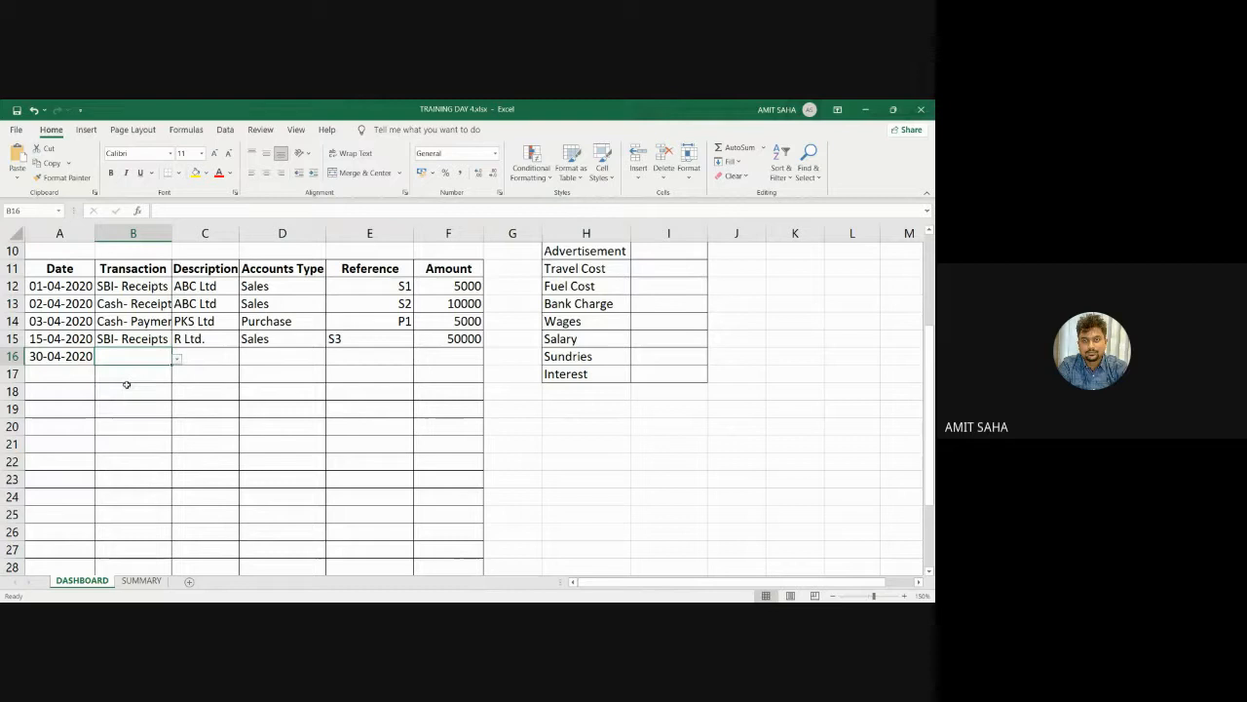
Enter the payee's full name as the description of the Cash- Payment entry in C16
click(202, 353)
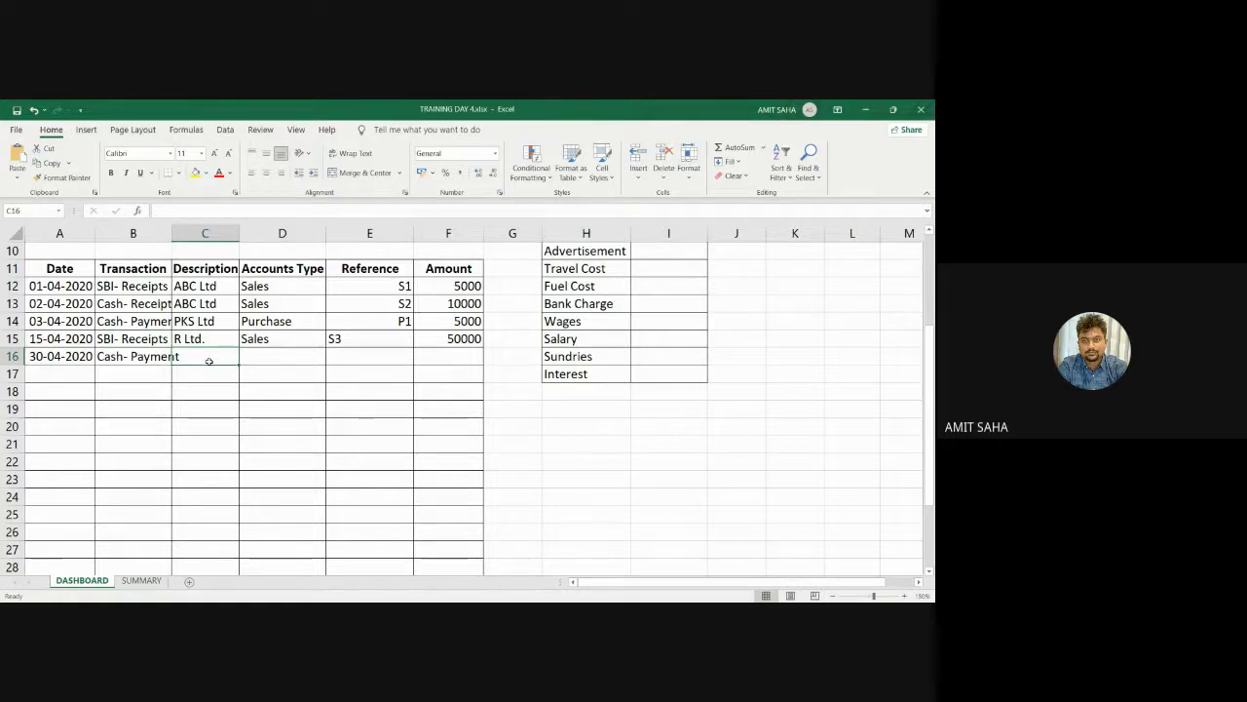
text(Ram Kumar)
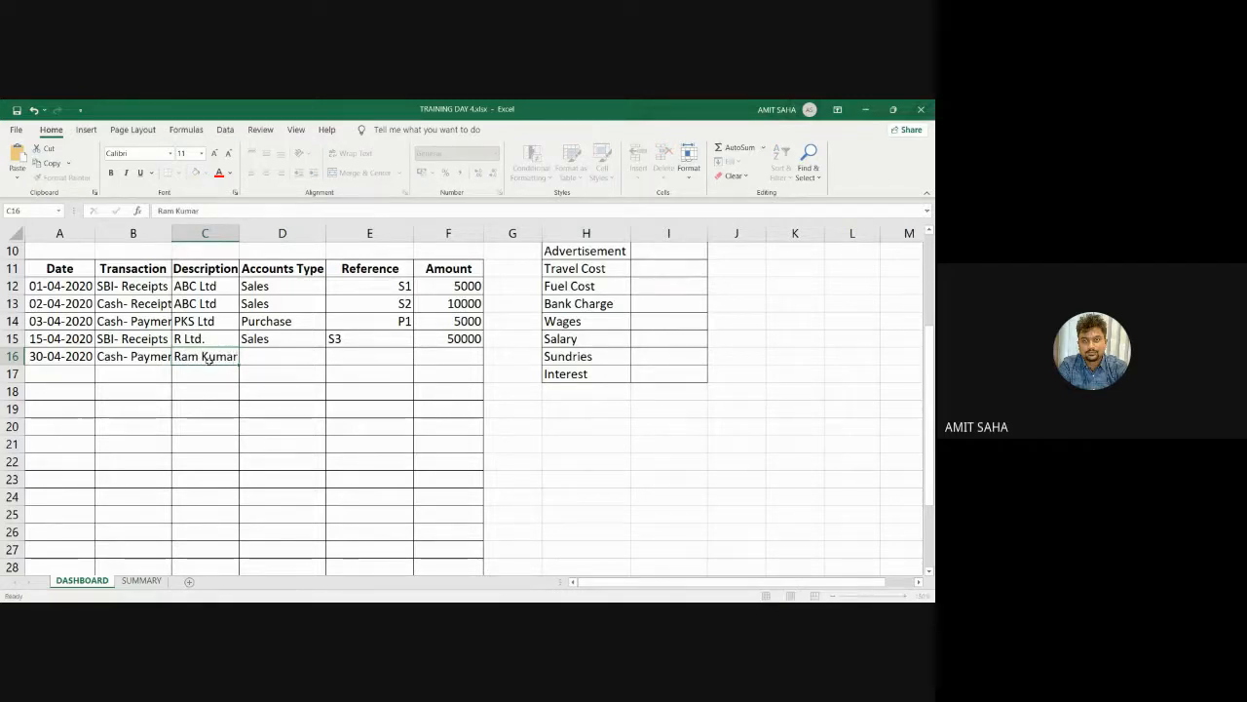
key(Tab)
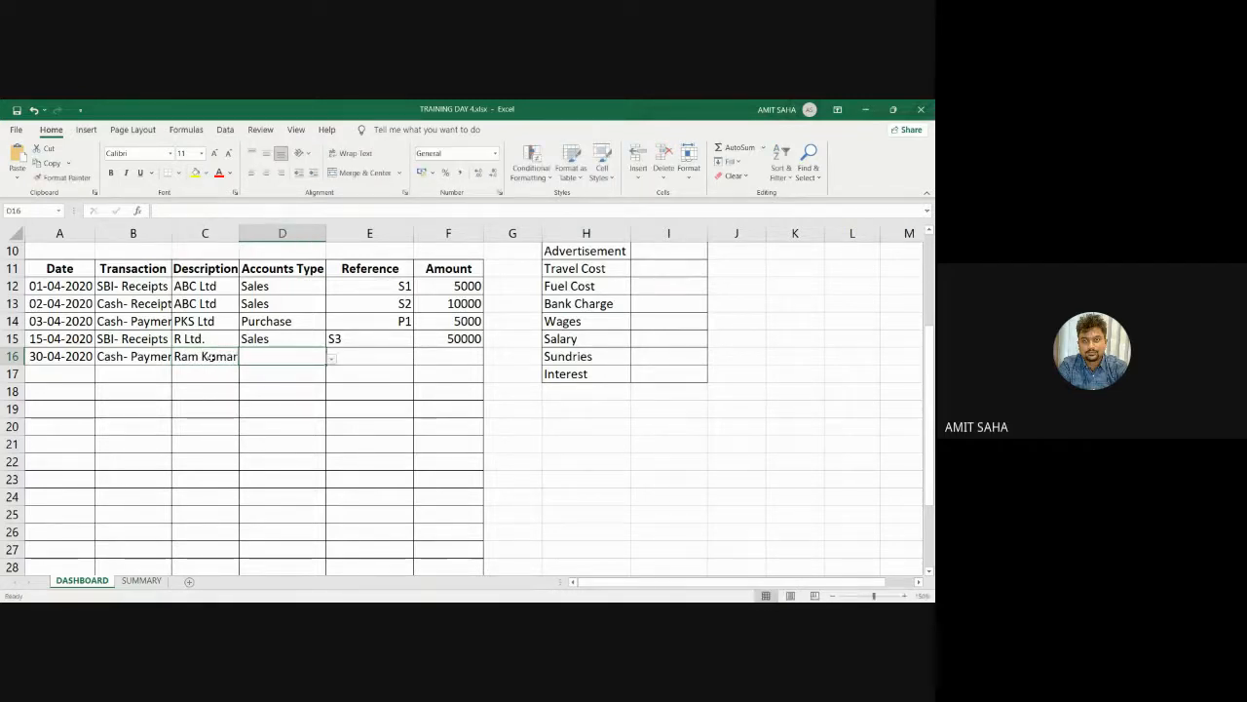
Set the accounts type of the 30-04-2020 entry in D16 to Salary
click(332, 359)
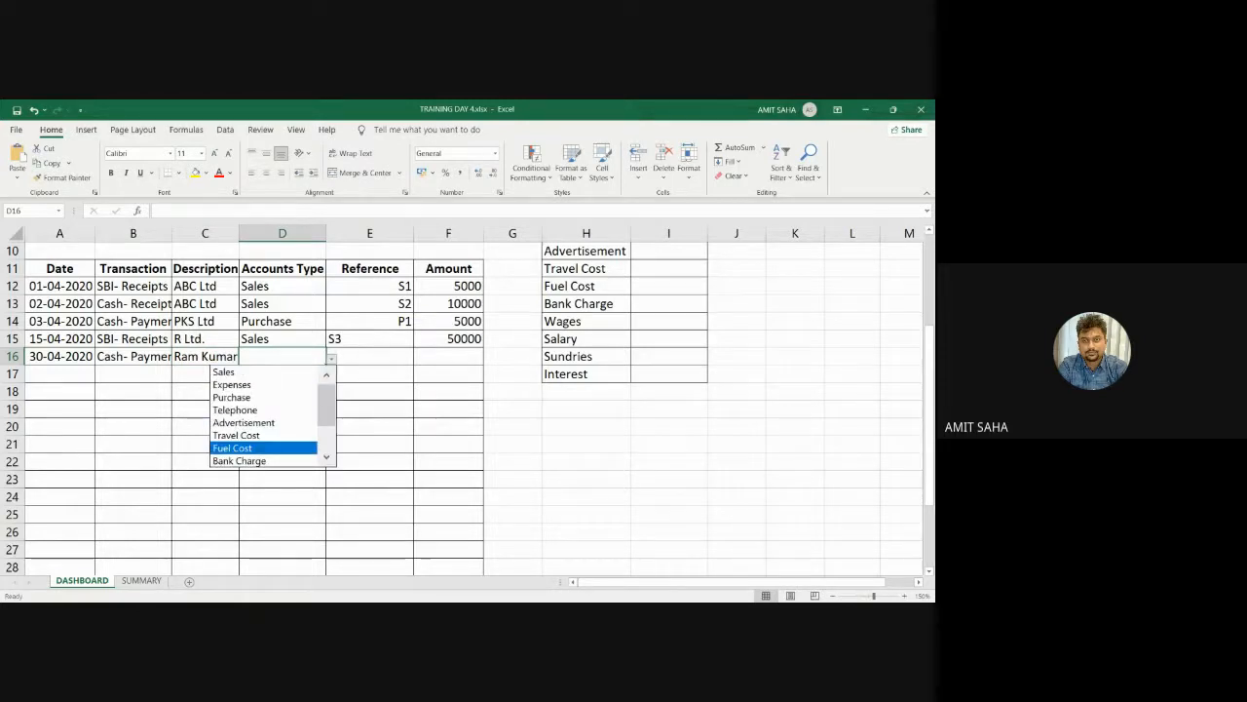
drag(326, 409, 327, 432)
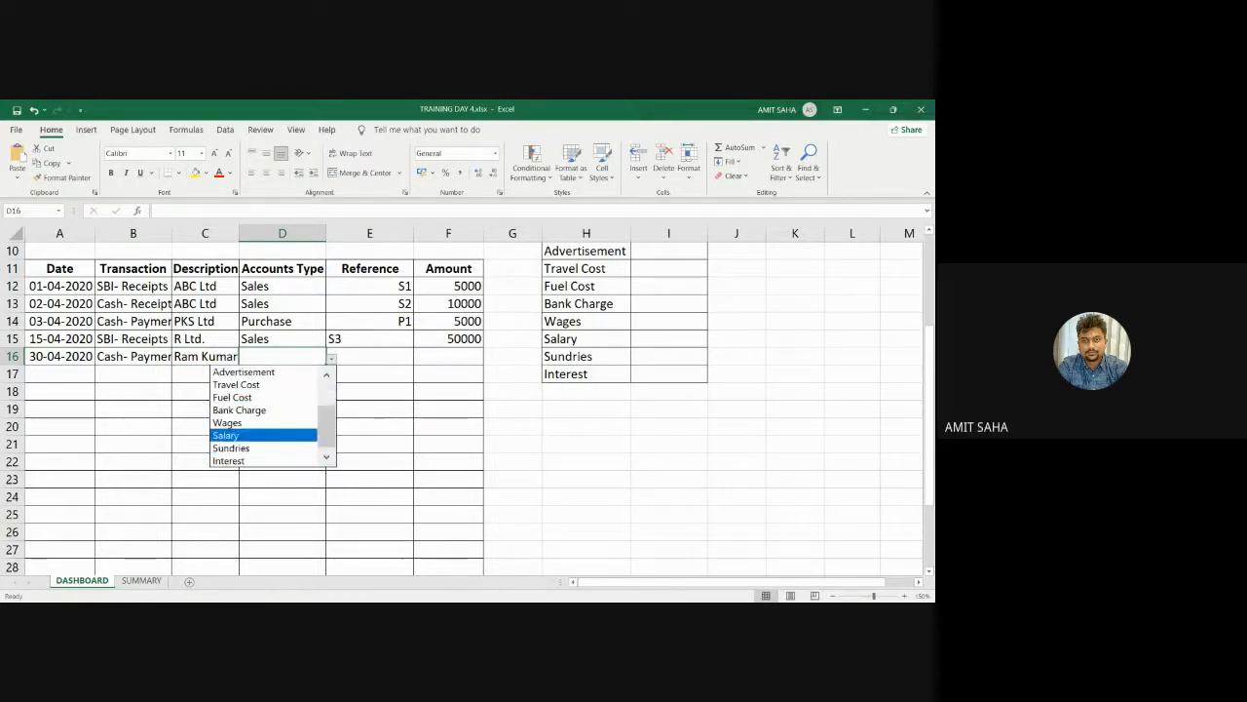
click(234, 434)
Enter the reference P2 in E16 and the amount 10000 in F16 for the Salary entry
click(370, 351)
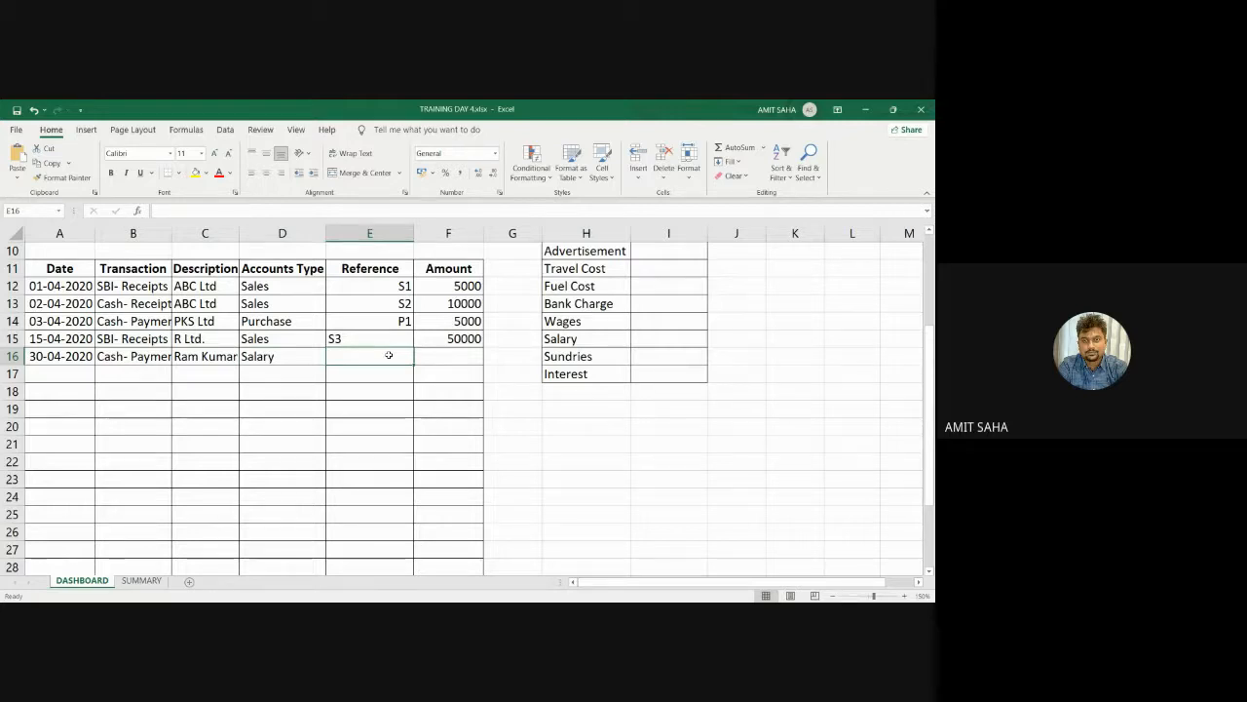
text(P2)
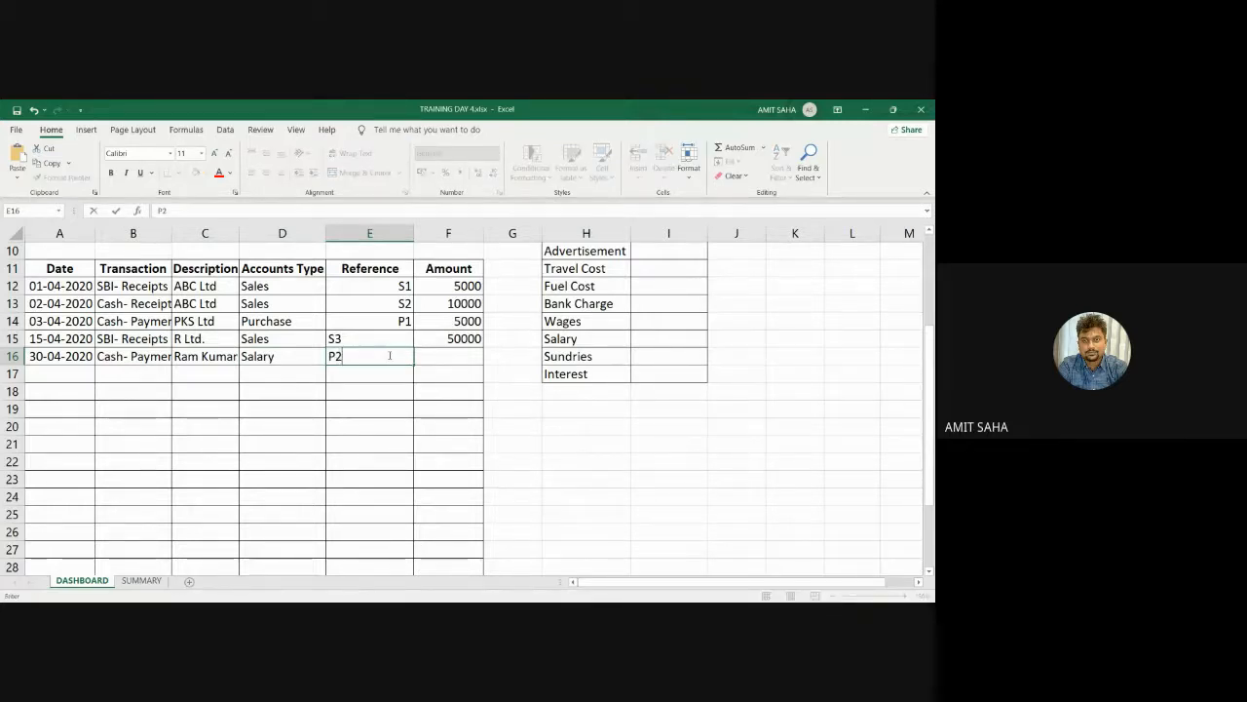
key(Return)
key(Return)
click(473, 357)
text(1)
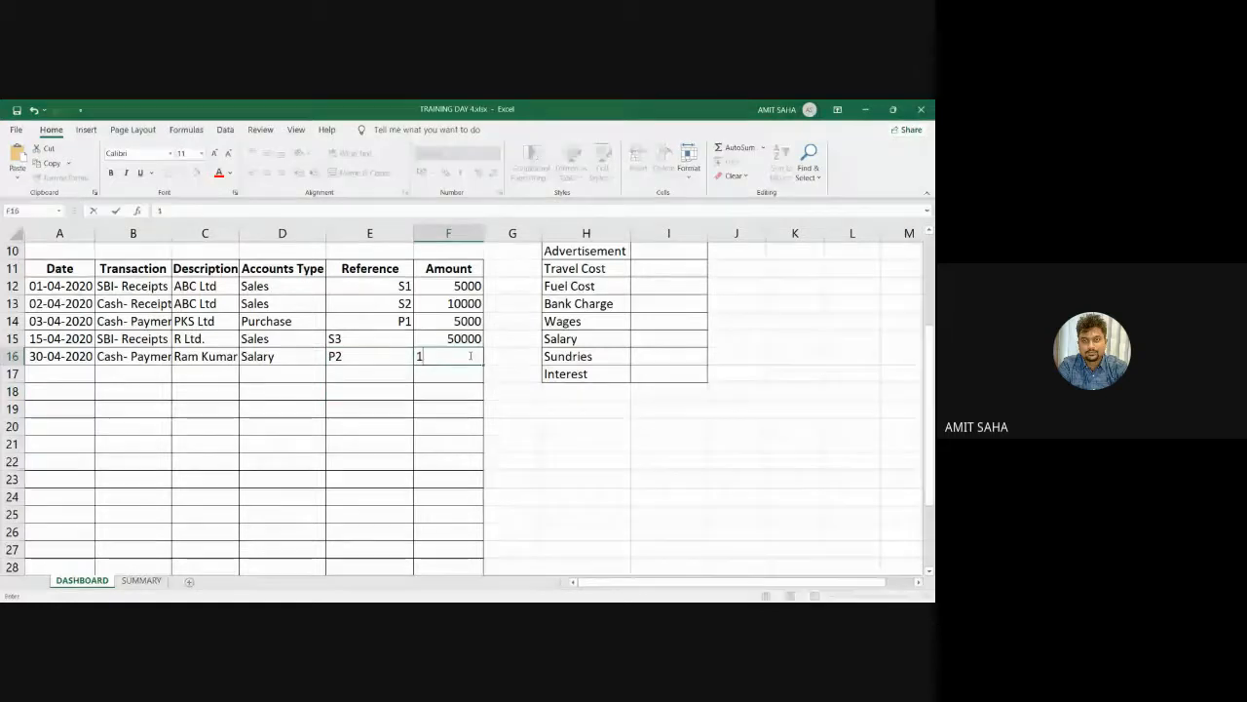
text(0000)
key(Return)
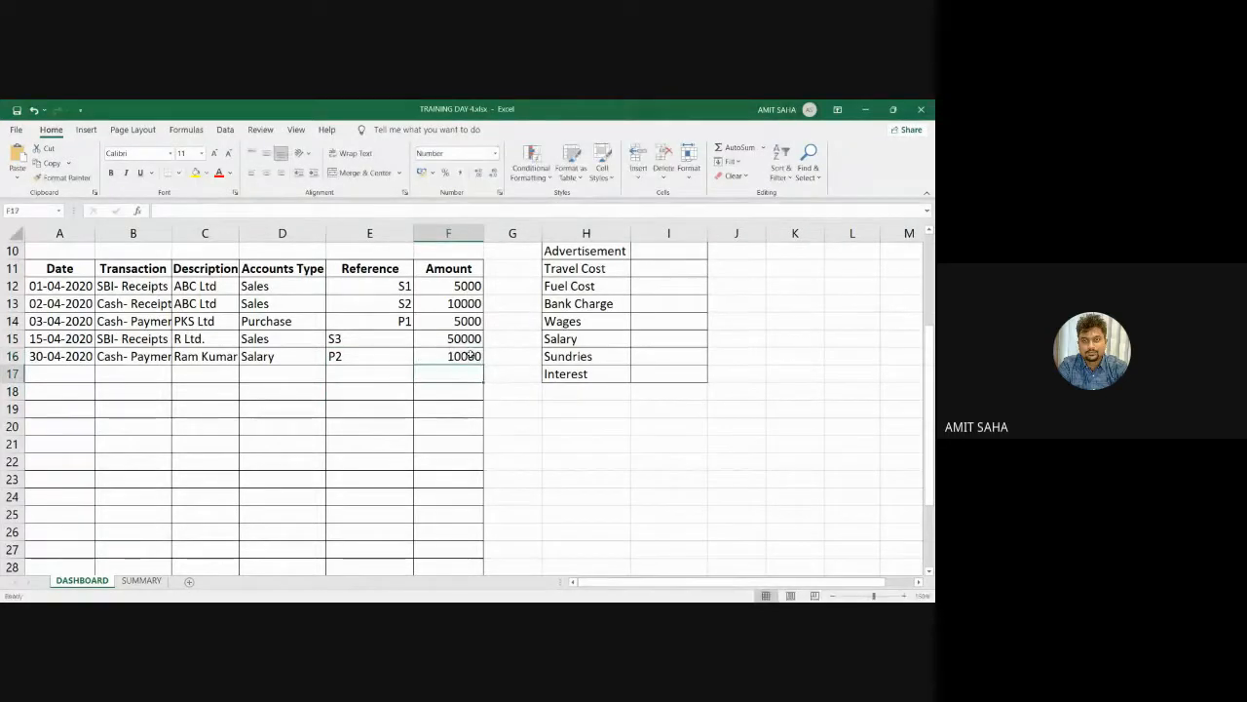
Add an entry in row 17 dated 01-05-2020 with the transaction type SBI- Receipts
click(55, 380)
text(0)
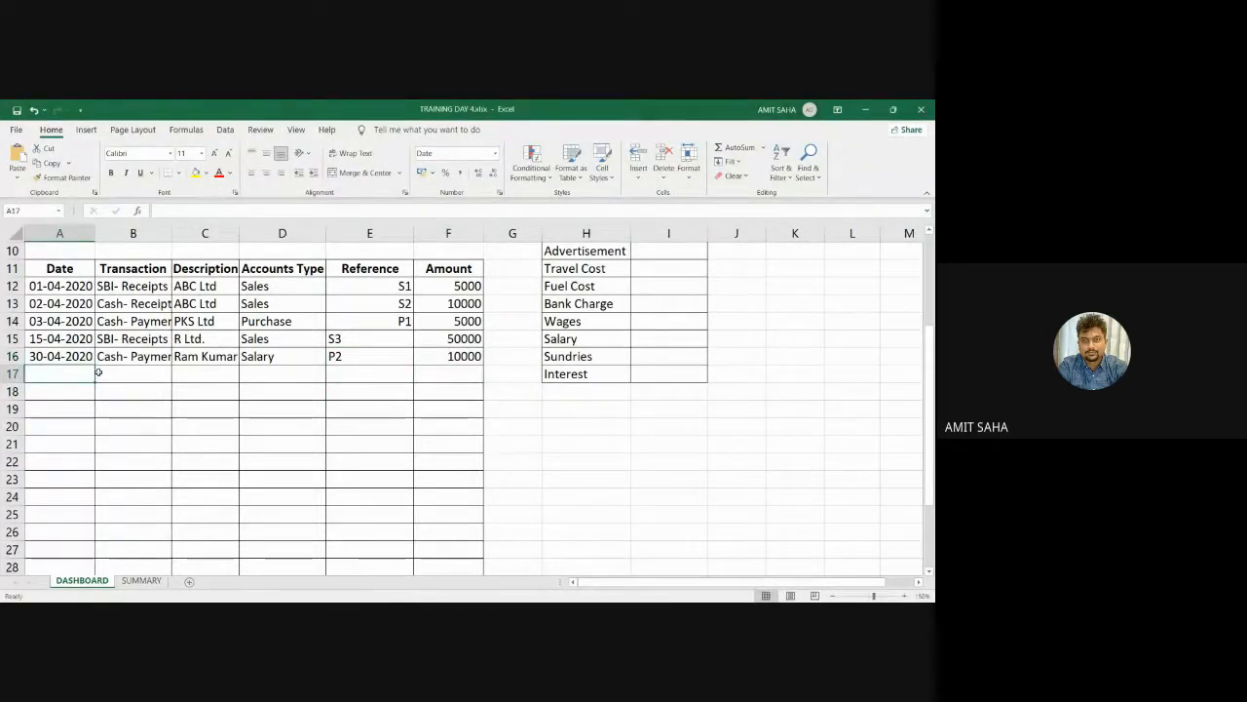
text(1)
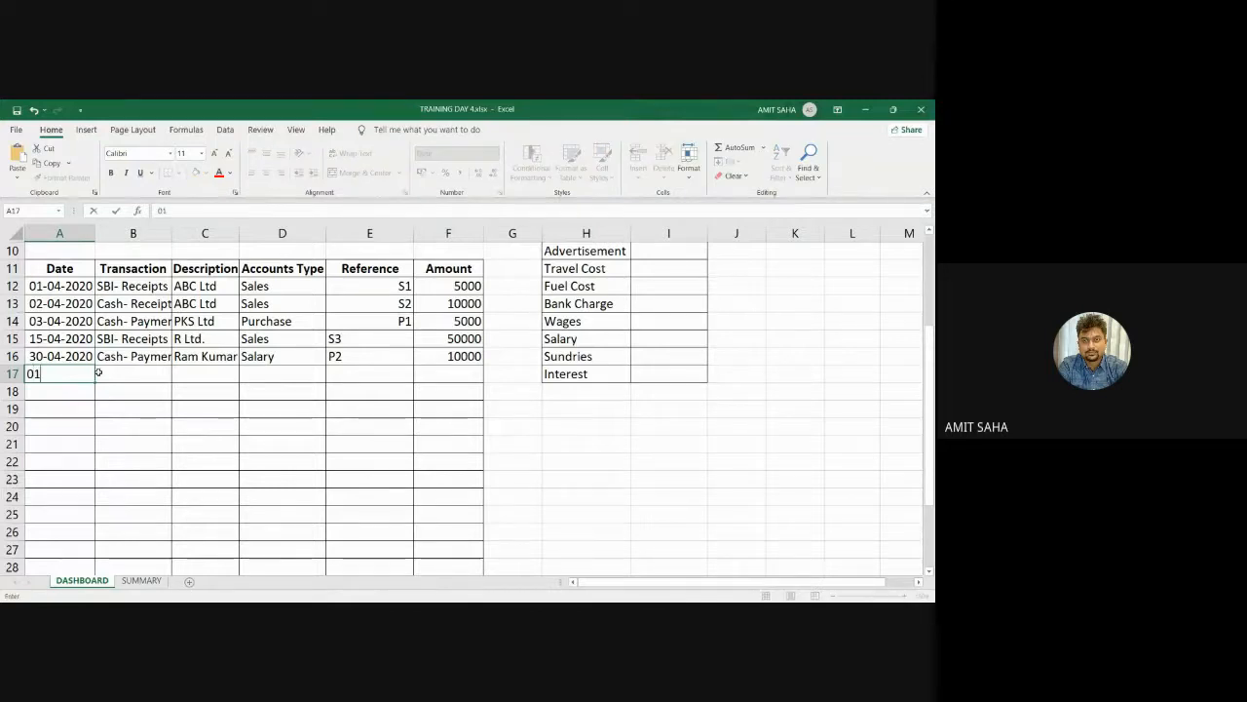
text(-05-2020)
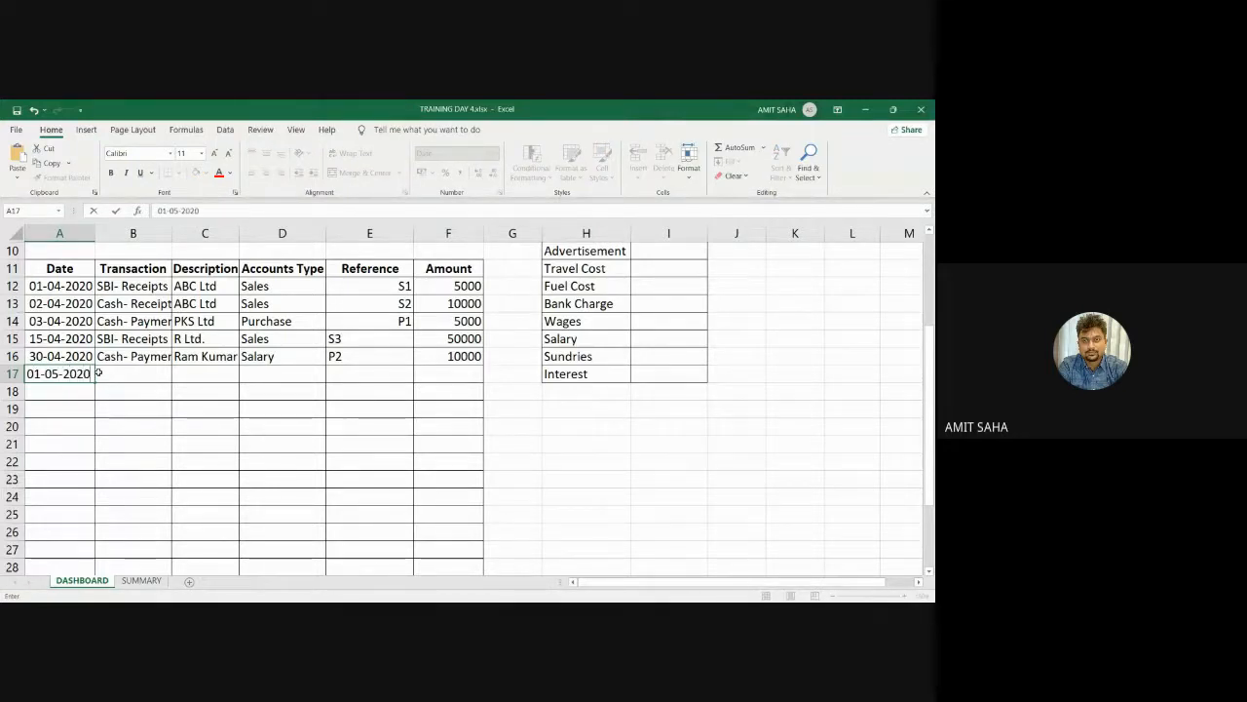
key(Tab)
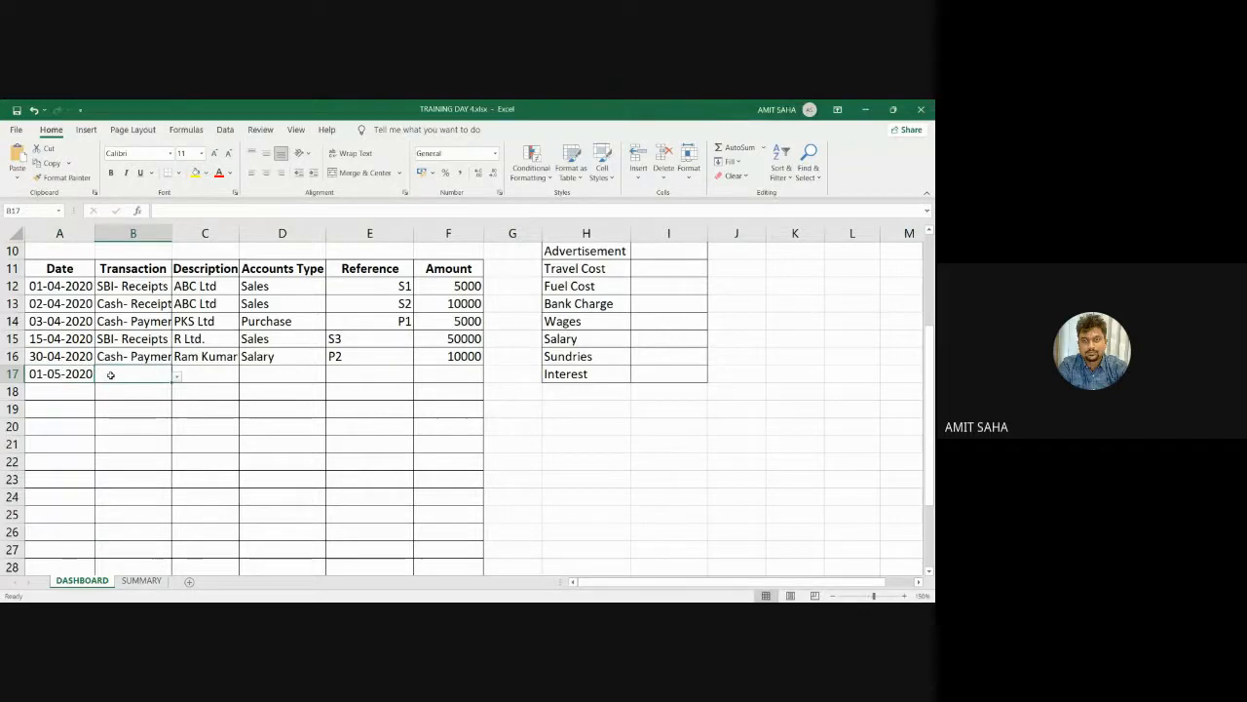
click(177, 377)
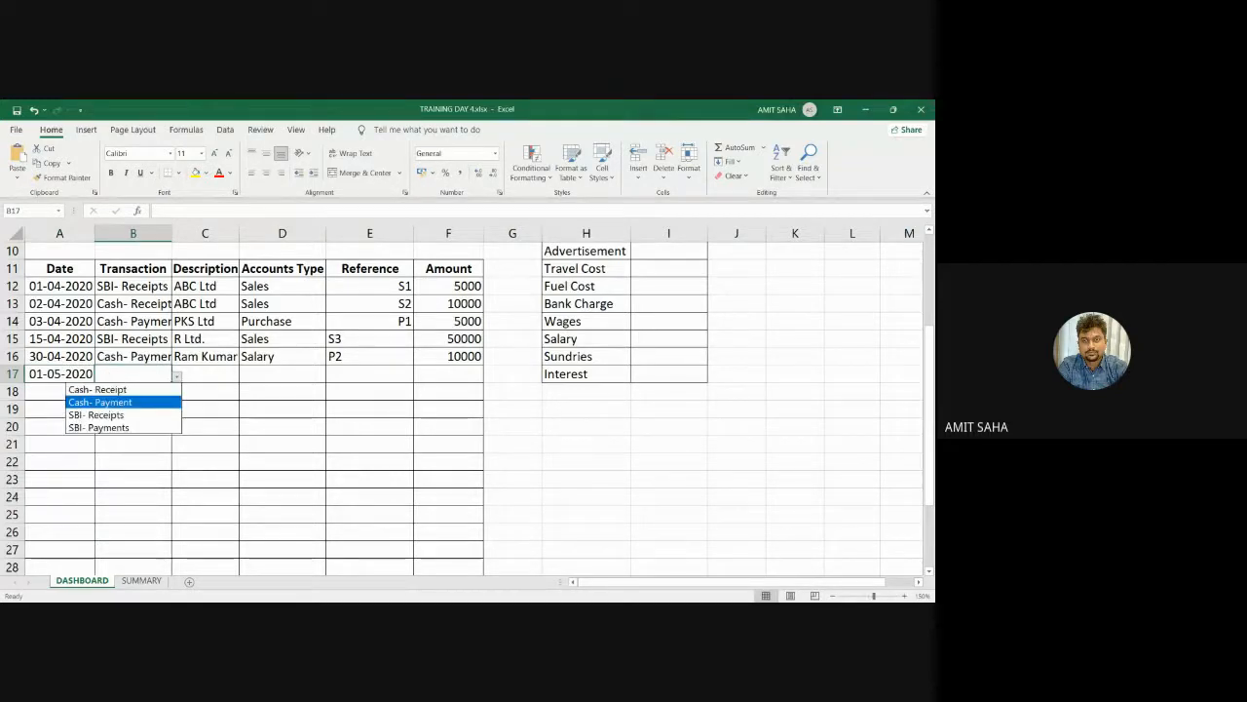
click(97, 414)
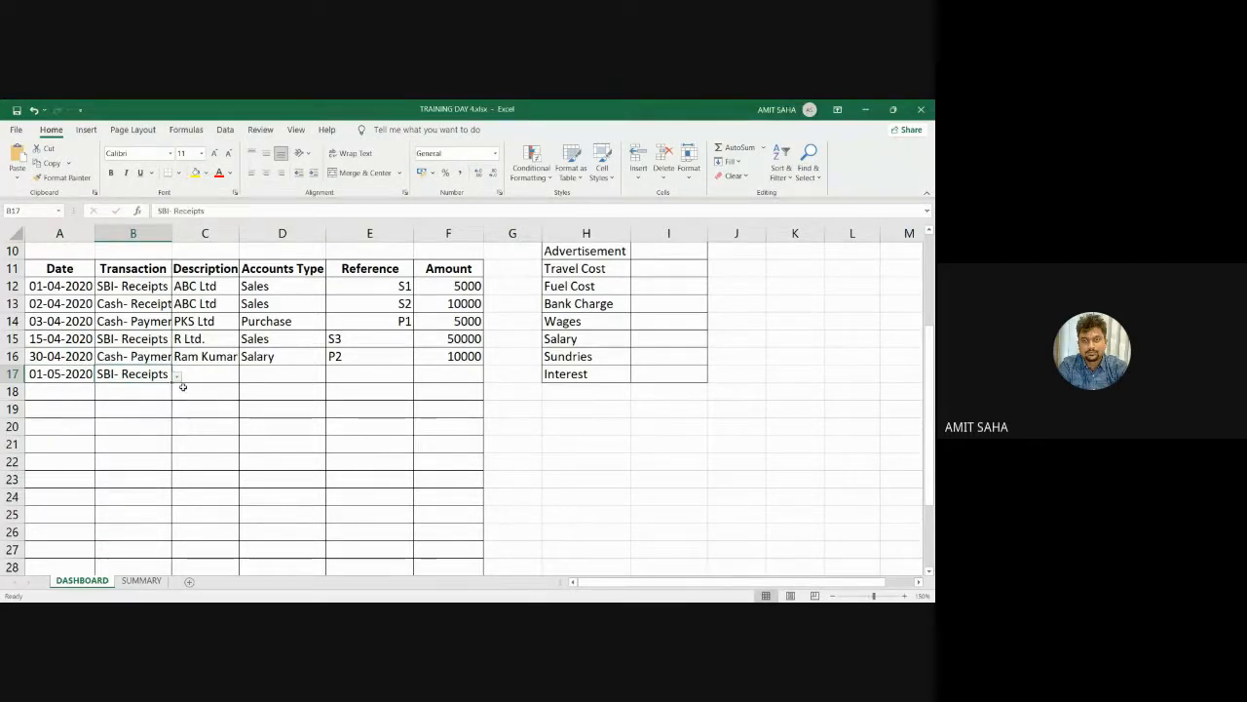
Describe the row 17 entry as ABC Ltd and set its accounts type to Sales
click(201, 374)
text(ABC Ltd)
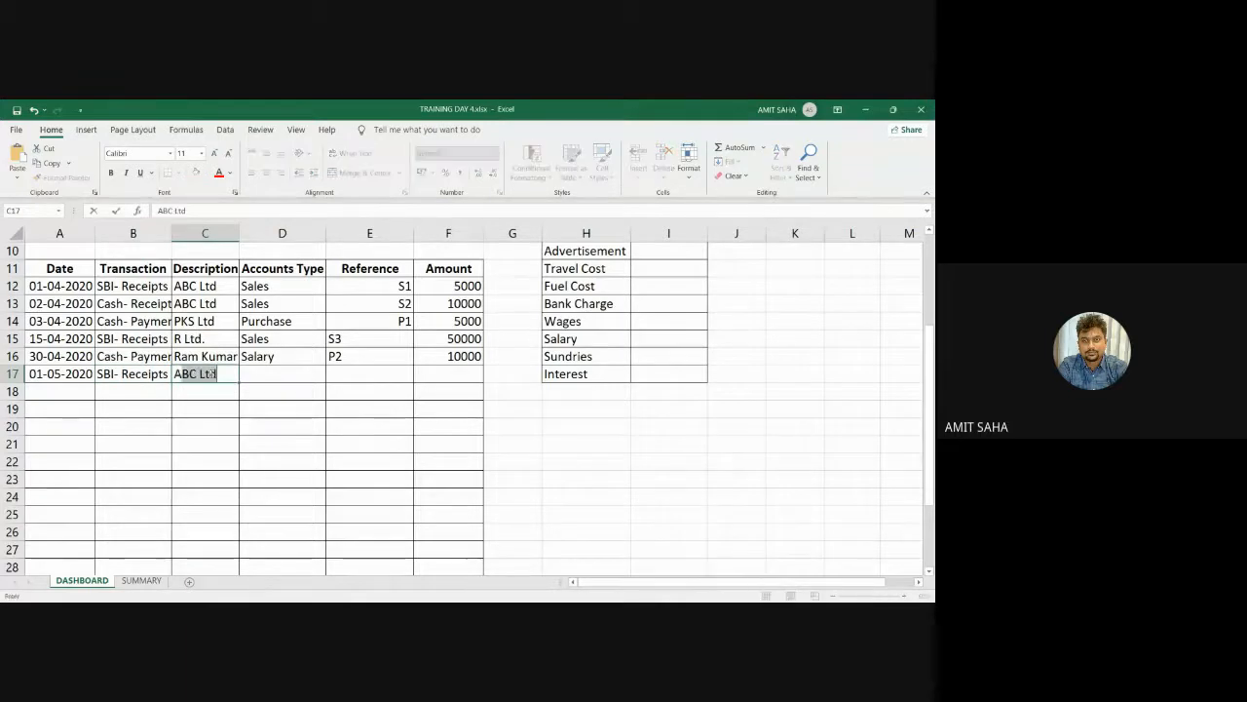
key(Tab)
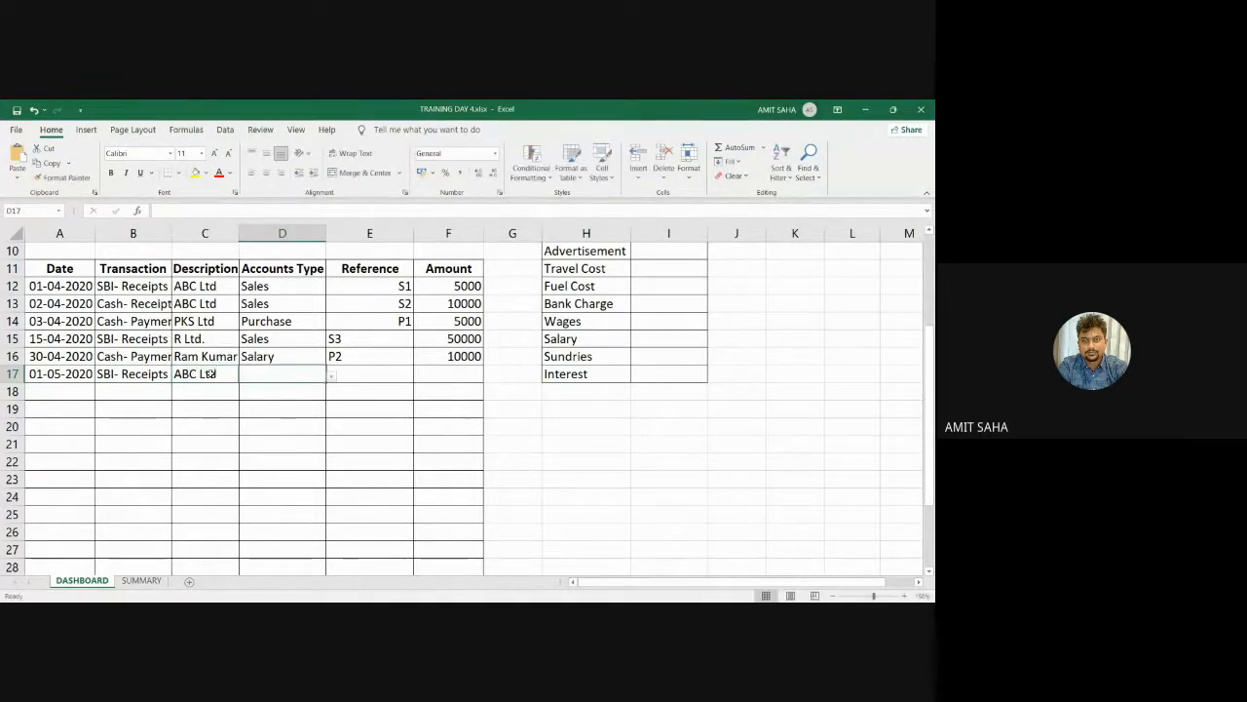
click(331, 375)
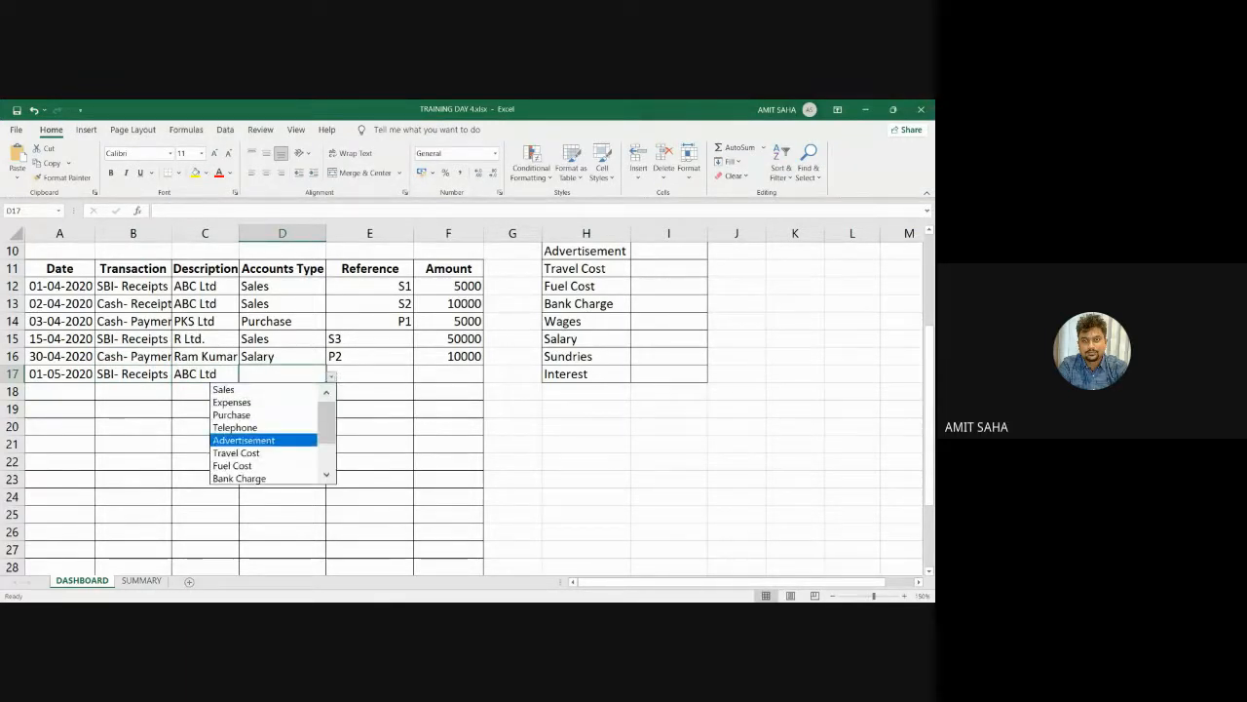
click(224, 389)
Enter the reference S4 in E17 and the amount 20000 in F17 for the ABC Ltd entry
click(374, 374)
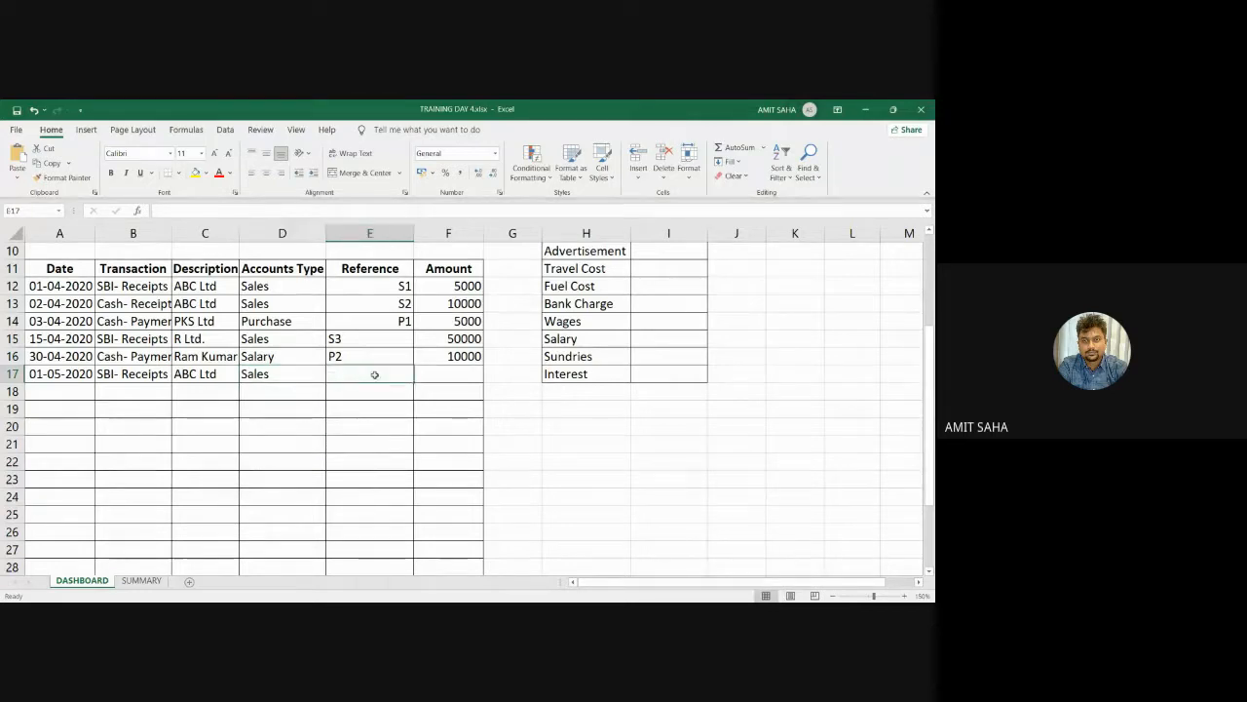
text(S)
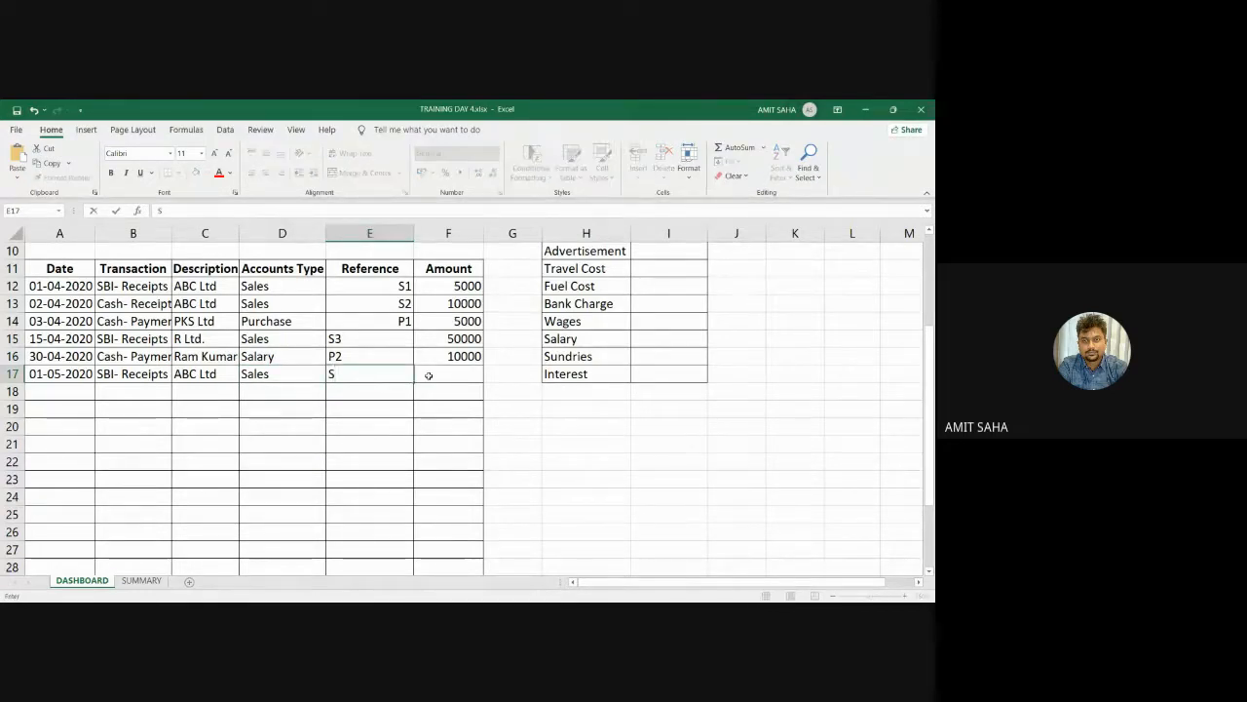
text(4)
click(428, 375)
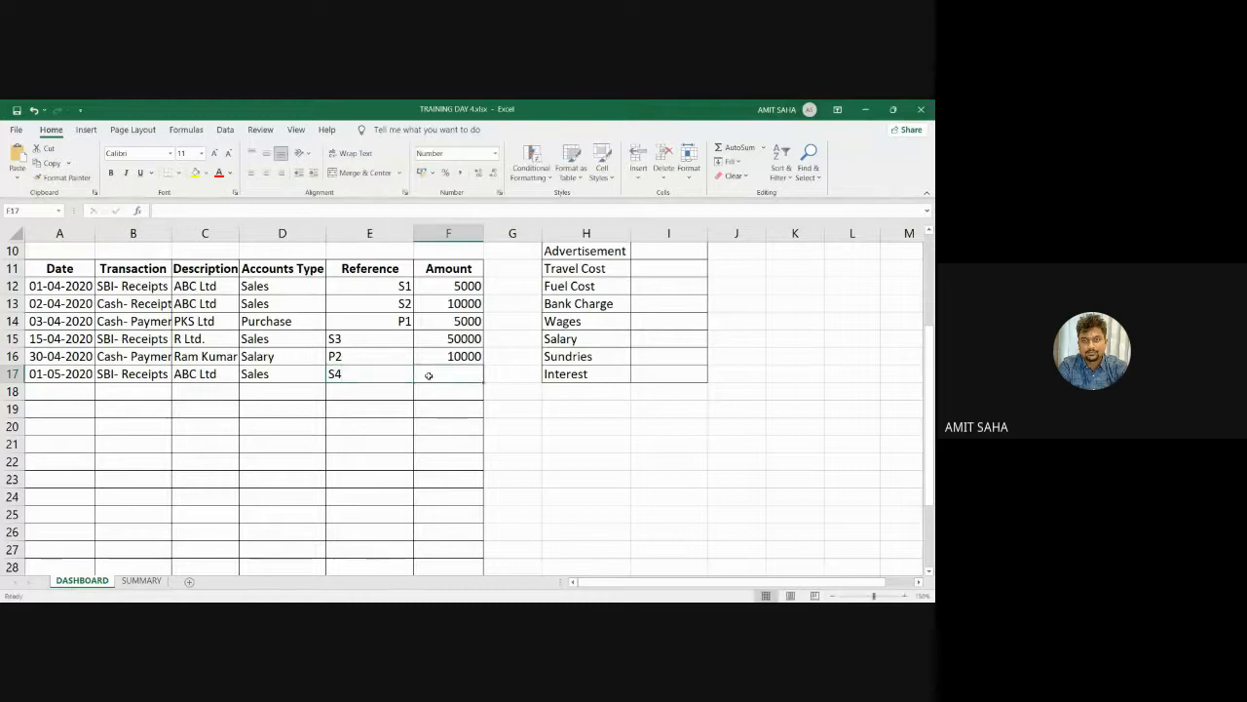
text(20000)
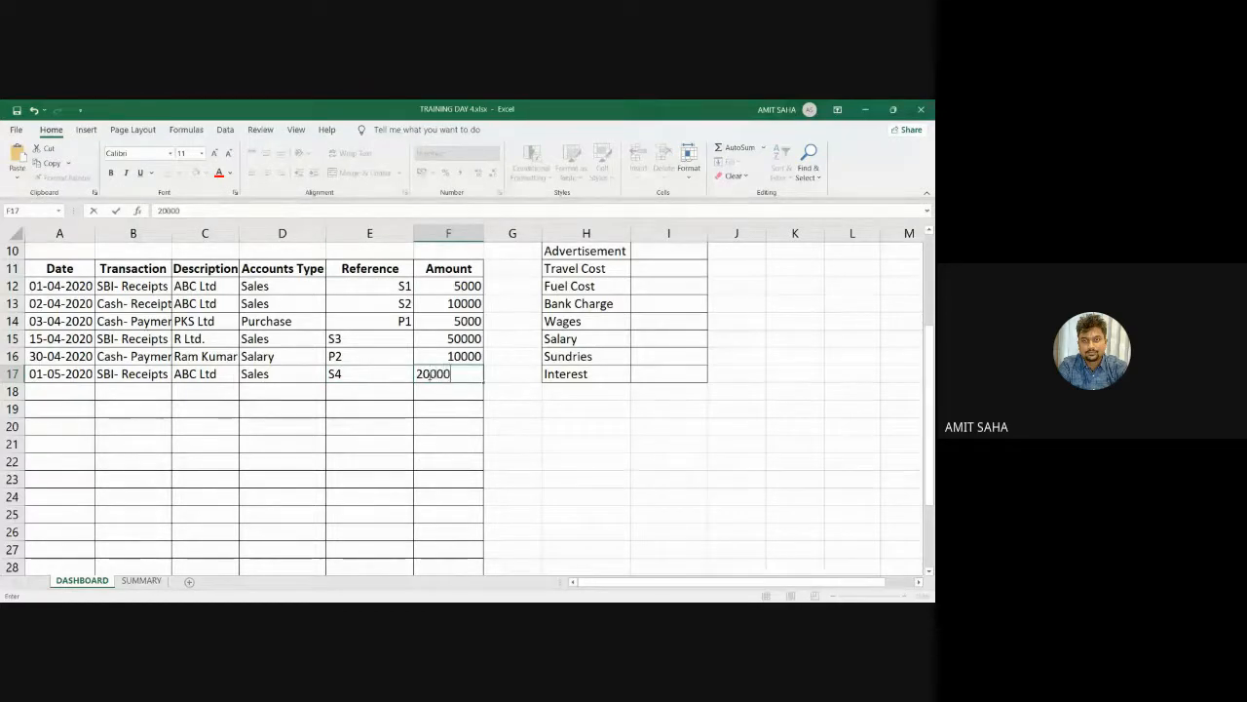
key(Return)
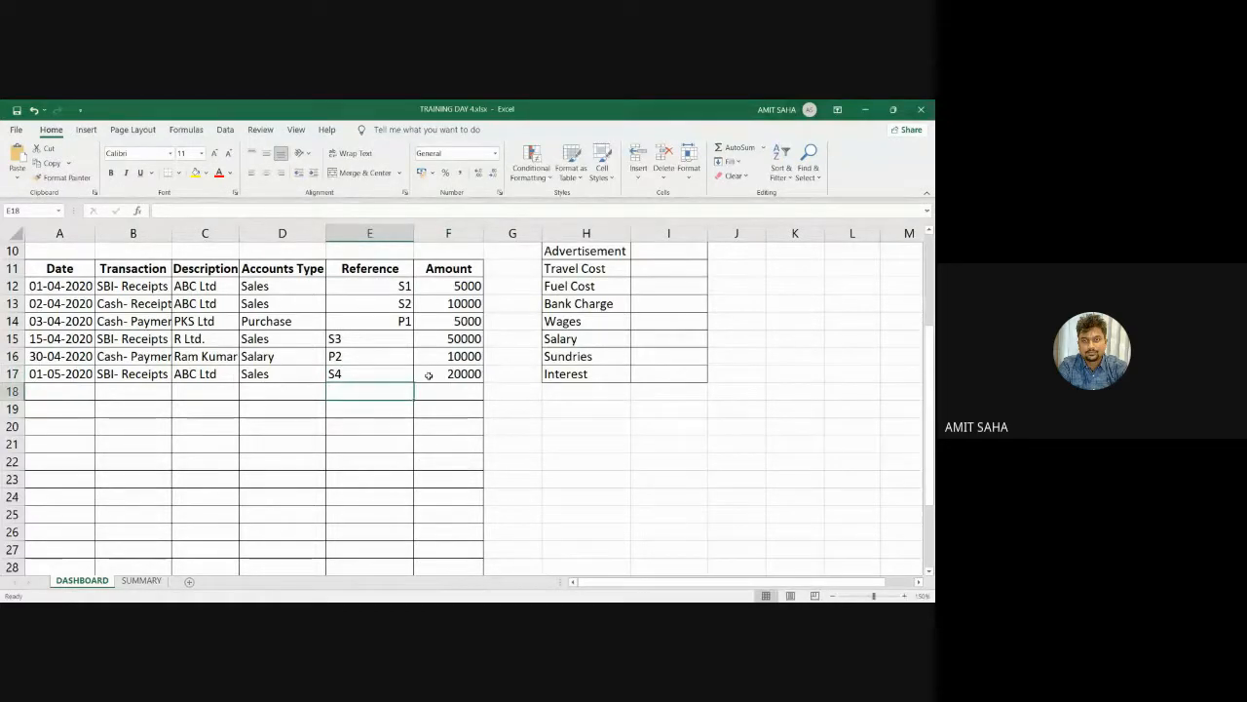
Add an entry in row 18 dated 05-05-2020 with the transaction type SBI- Payments
click(83, 391)
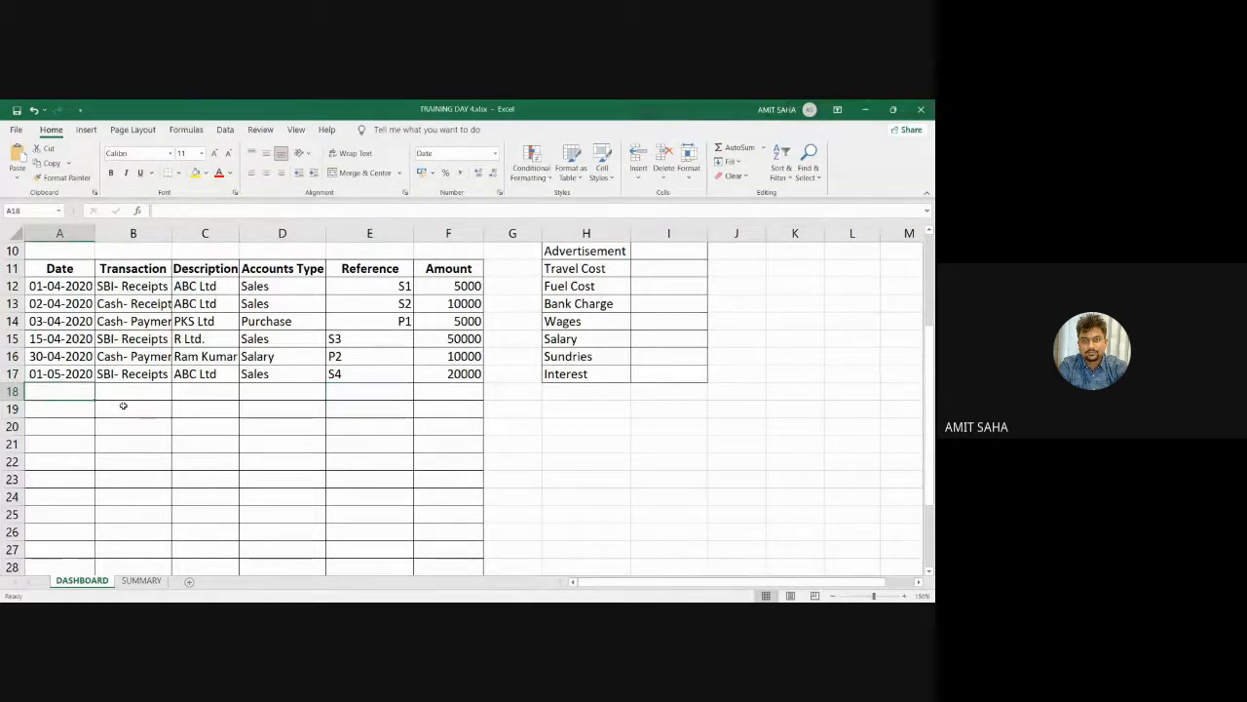
text(05-05-2020)
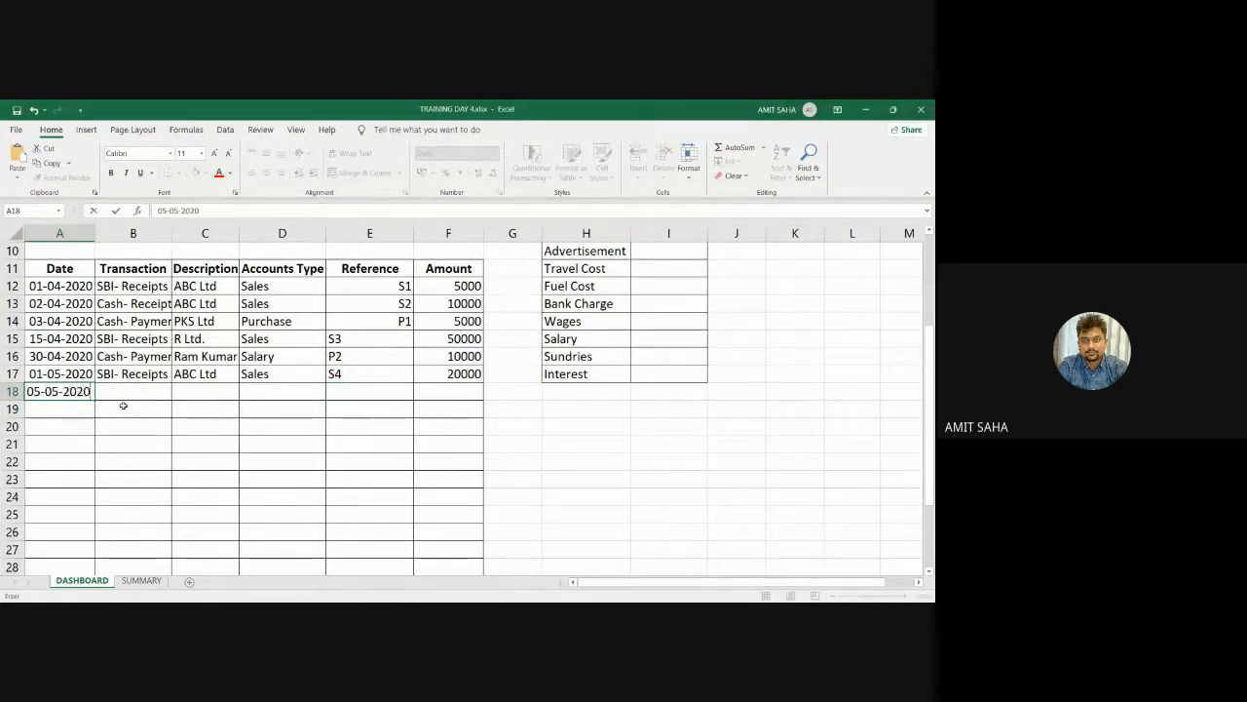
key(Tab)
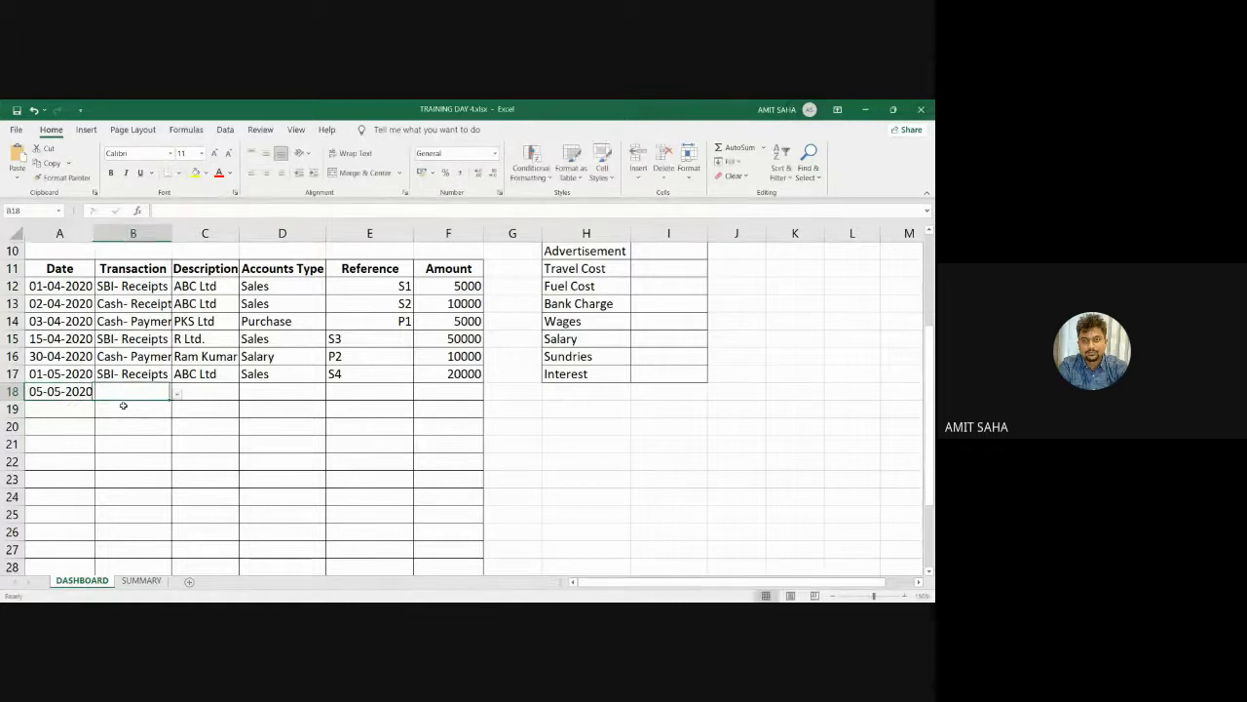
click(177, 393)
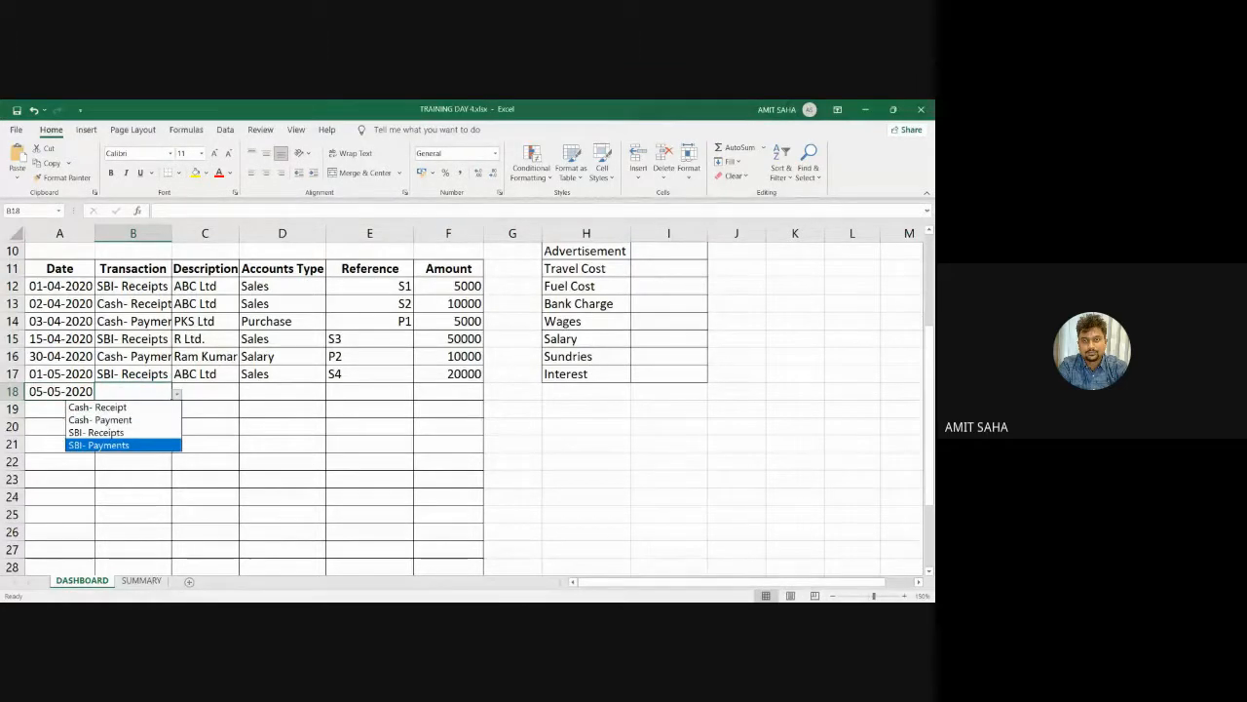
click(146, 444)
Enter P Ltd. as the description of the SBI- Payments entry in C18
click(204, 393)
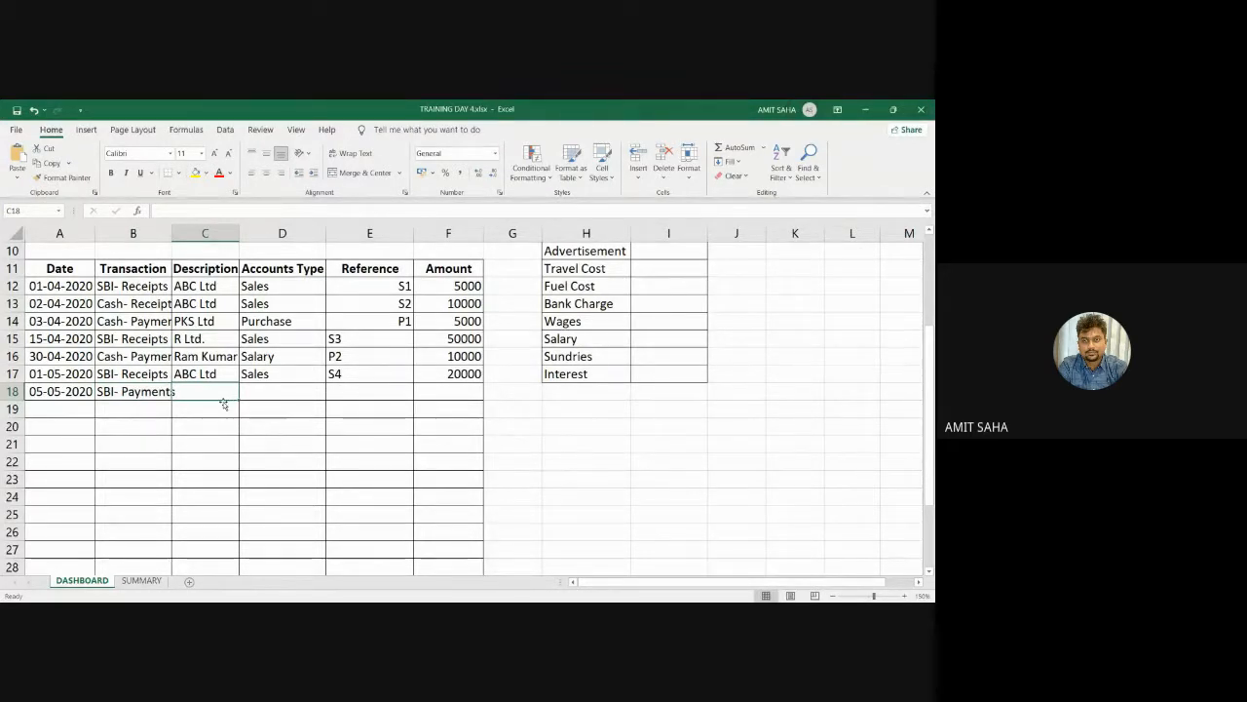
text(P Ltd.)
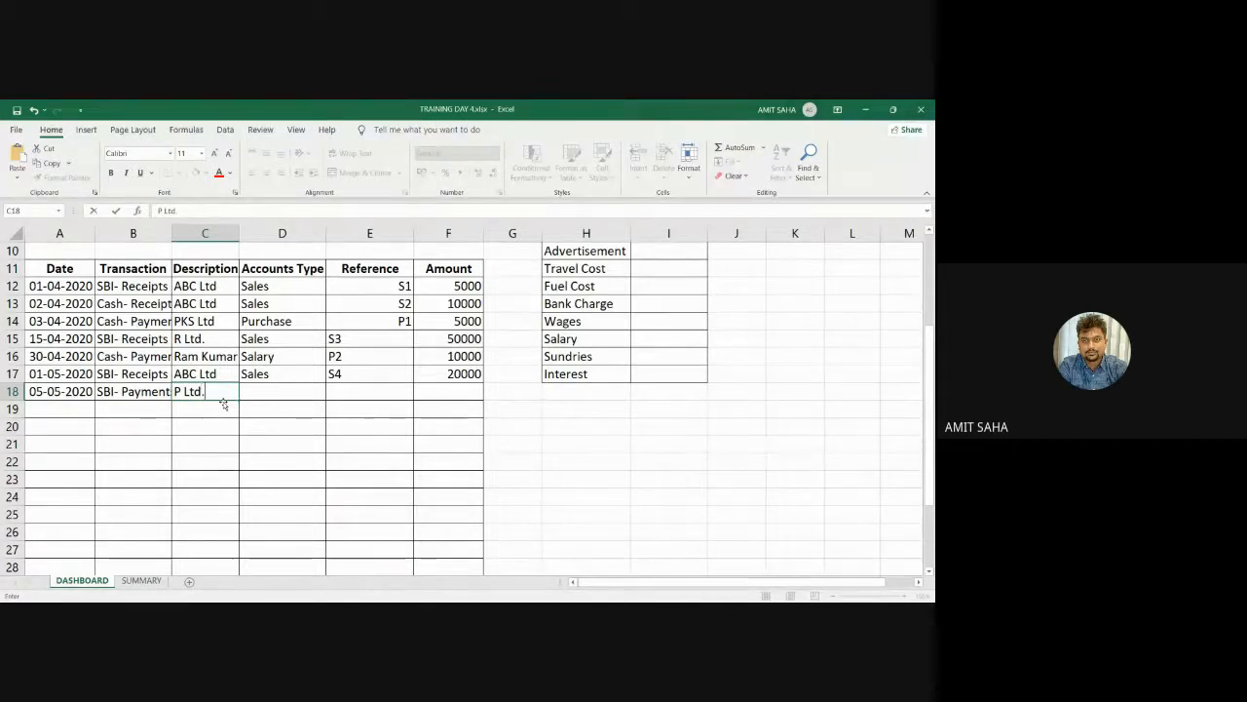
key(Tab)
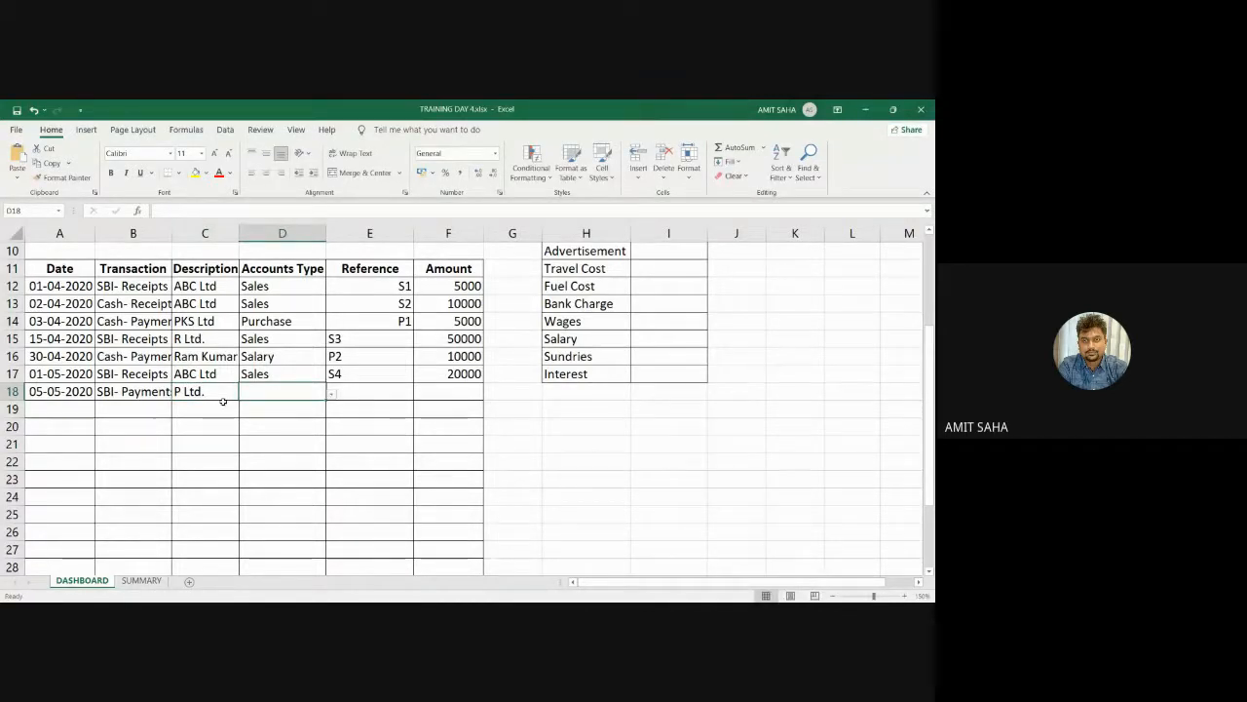
Set the accounts type of the P Ltd. entry in D18 to Purchase
click(332, 395)
key(Down)
key(Down)
key(Down)
key(Down)
key(Down)
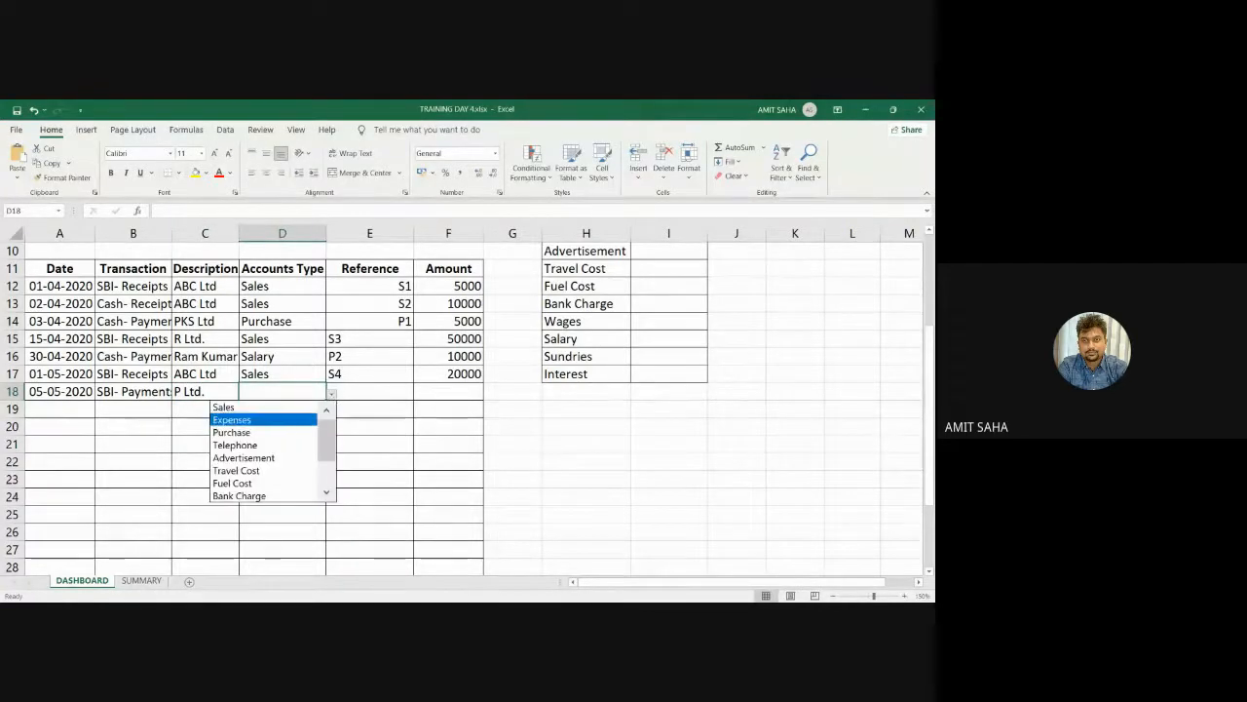
key(Up)
key(Up)
key(Up)
key(Up)
key(Down)
key(Return)
Enter the reference P3 in E18 and the amount 5000 in F18 for the P Ltd. entry
click(361, 394)
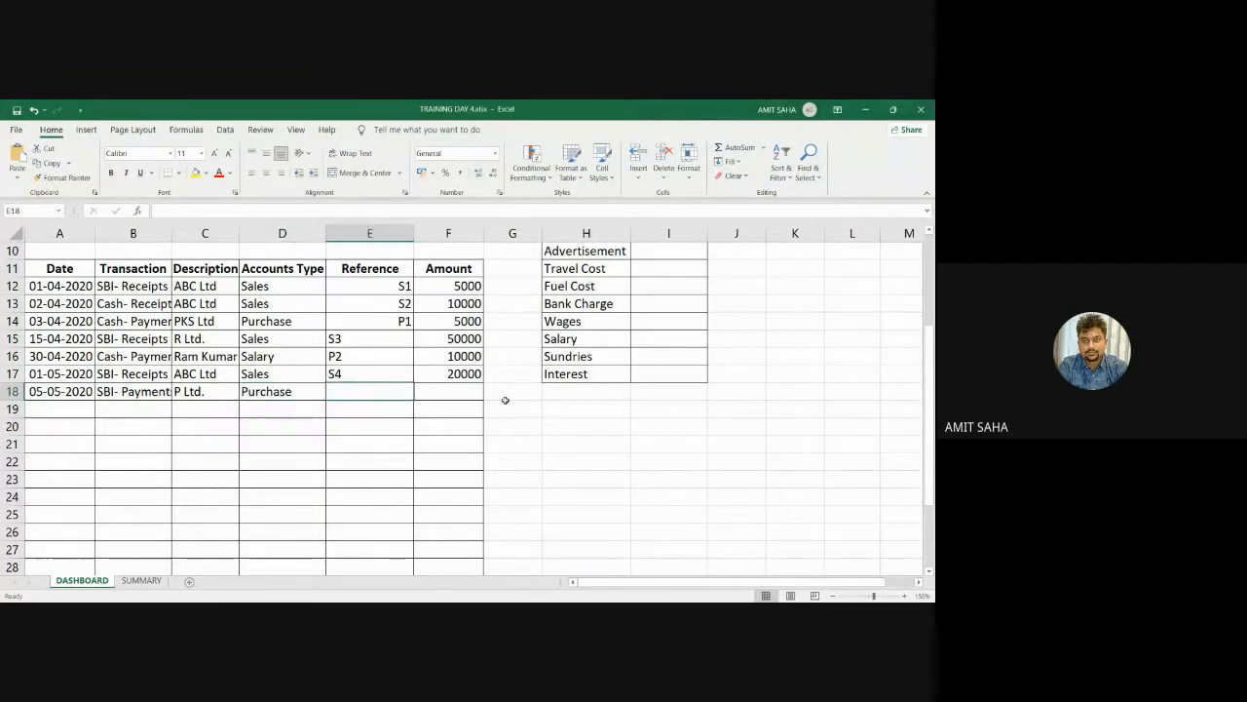
text(P3)
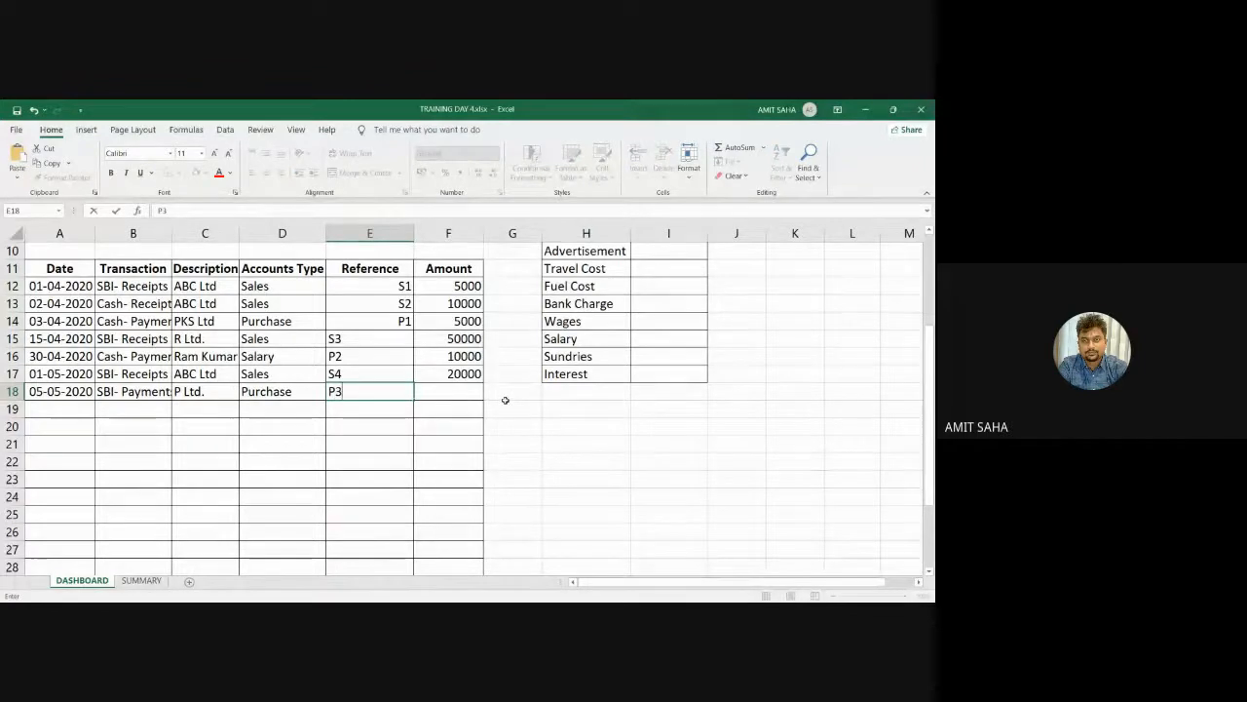
key(Tab)
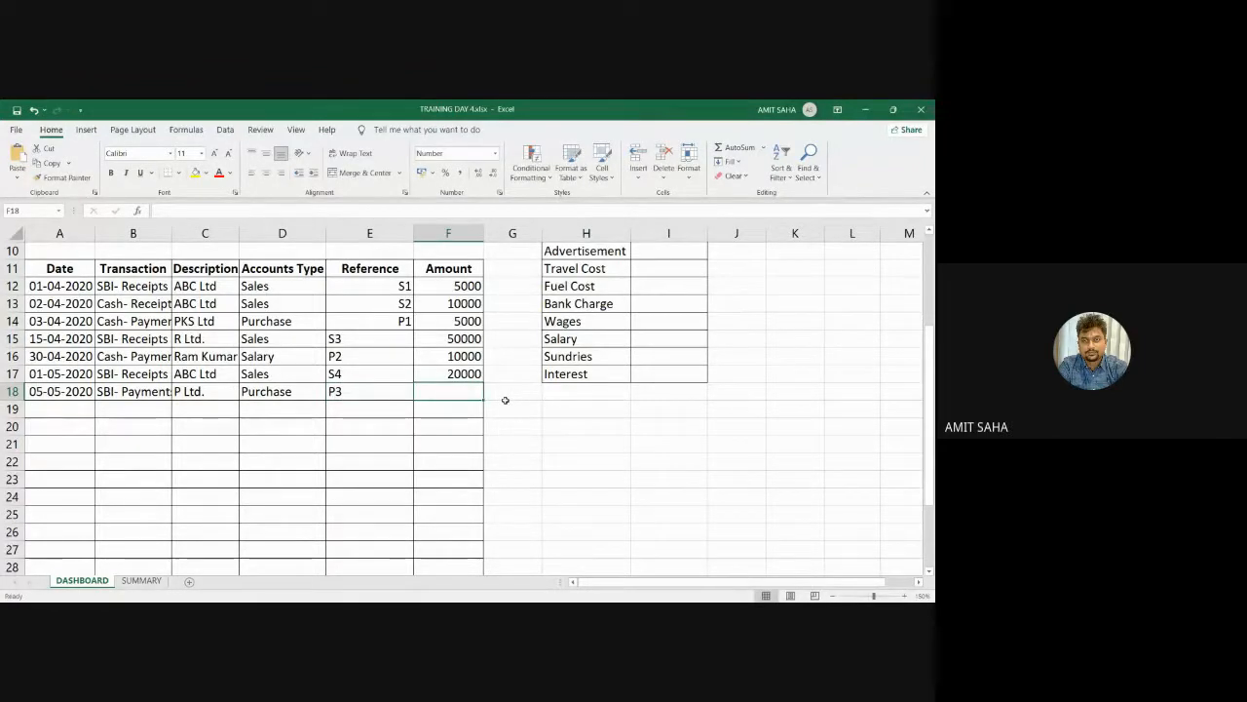
text(5000)
key(Return)
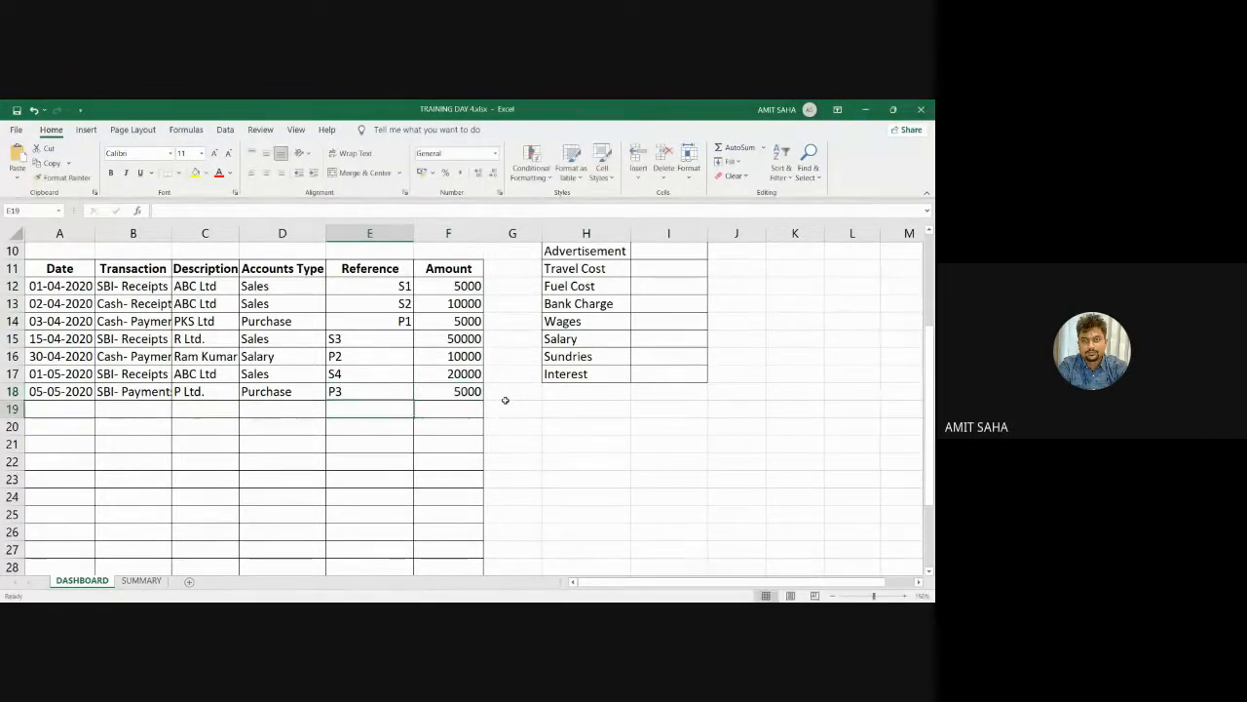
Add an entry in row 19 dated 15-05-2020 with the transaction type SBI- Receipts and the description Interest
click(60, 409)
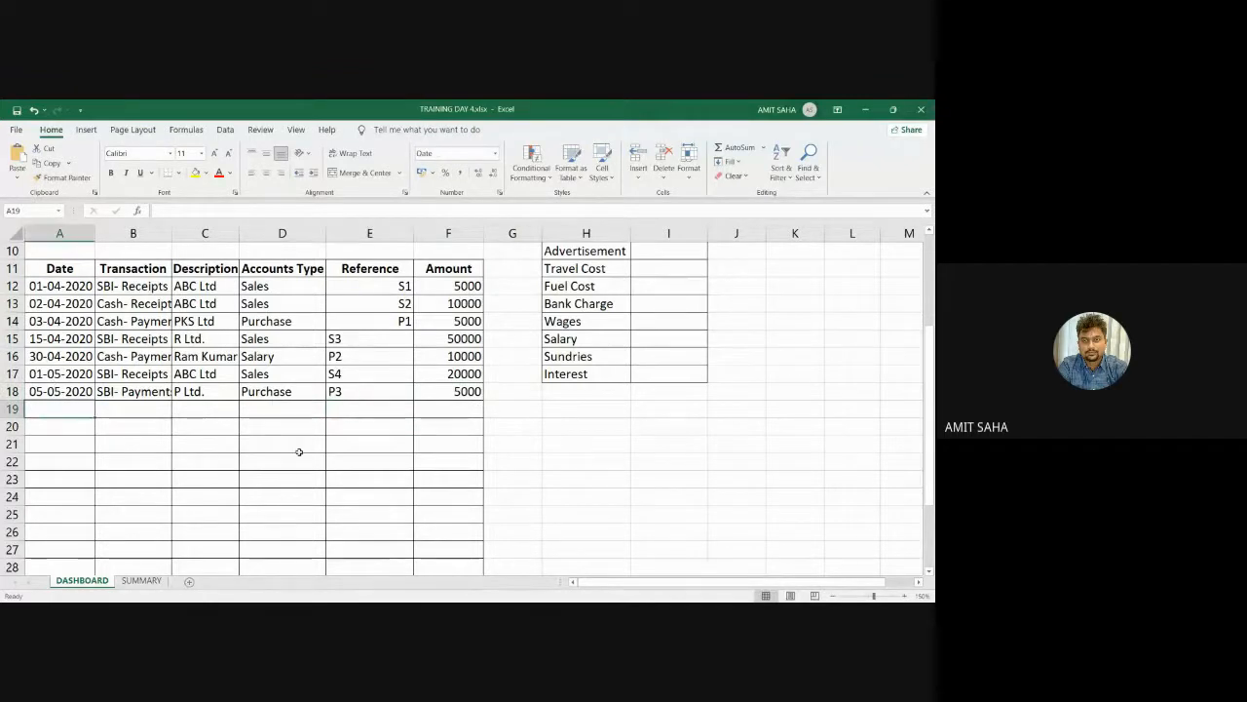
text(15-)
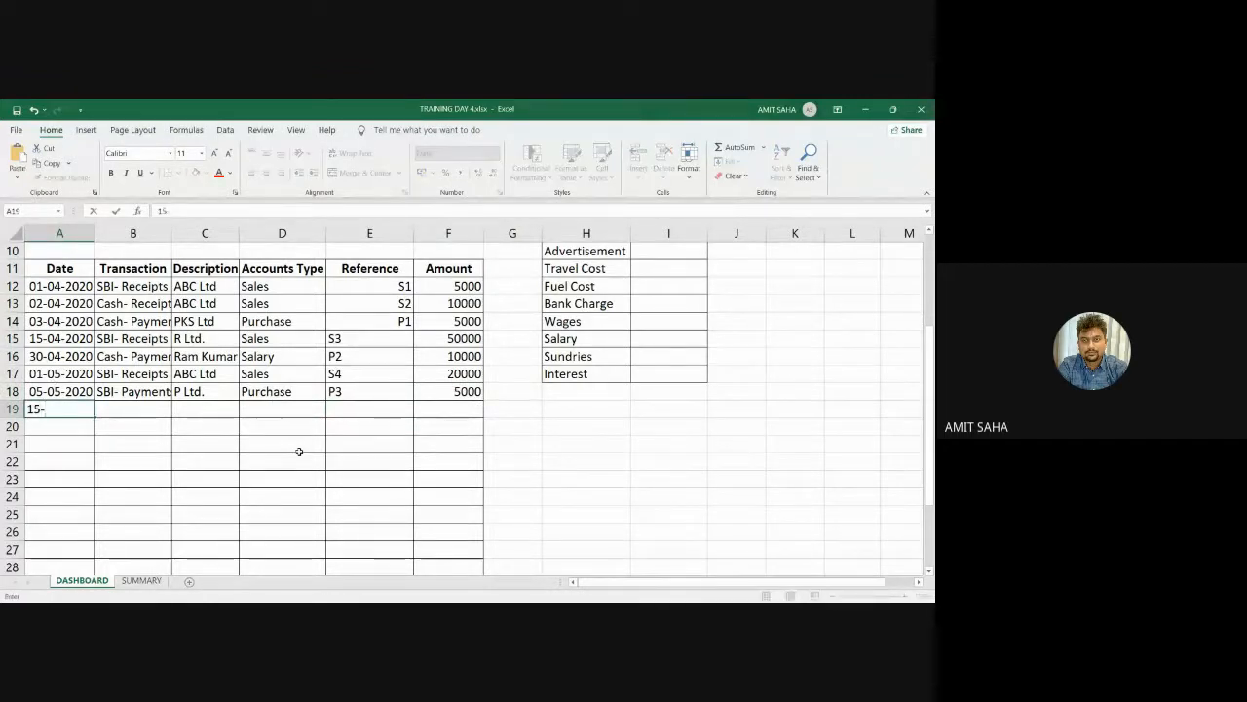
text(05-2020)
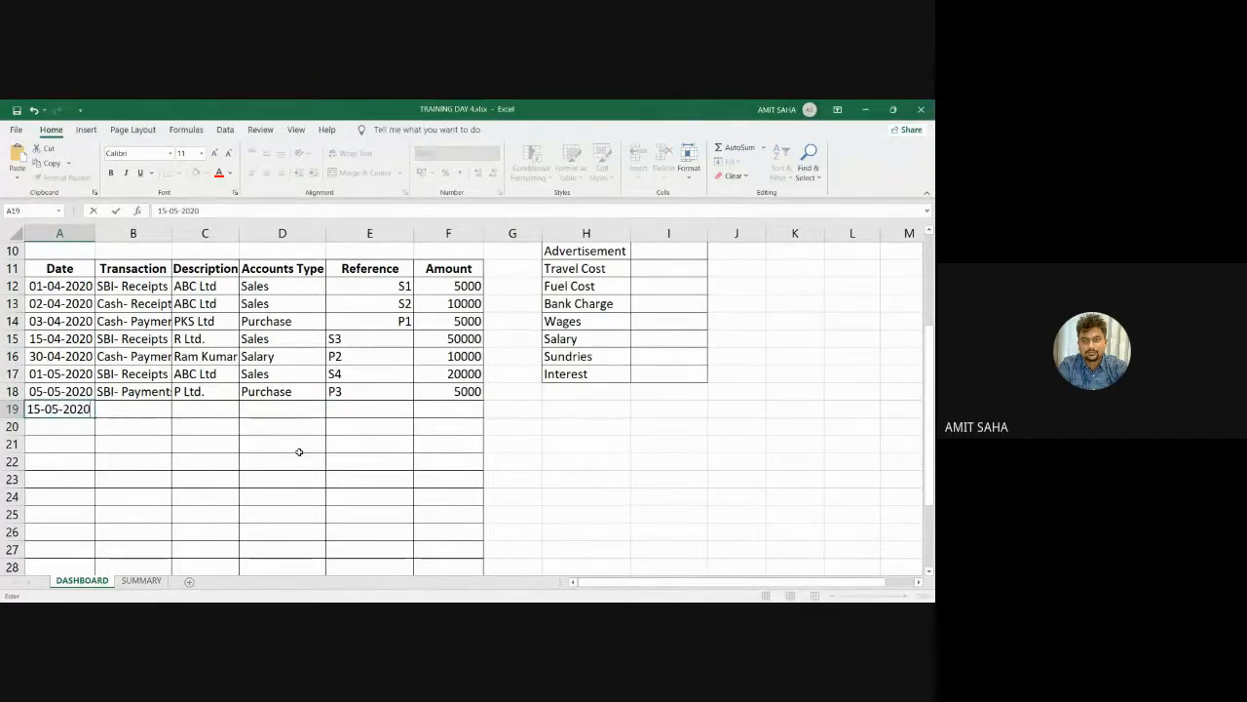
key(Tab)
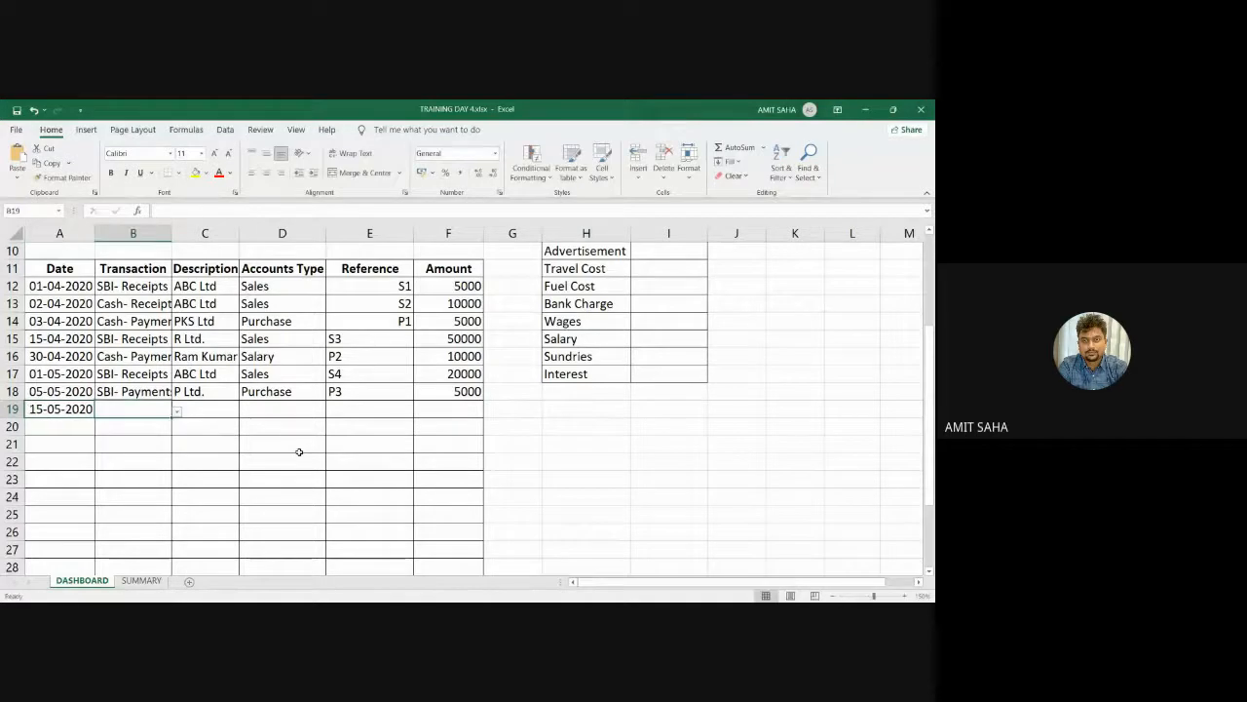
click(177, 411)
click(95, 449)
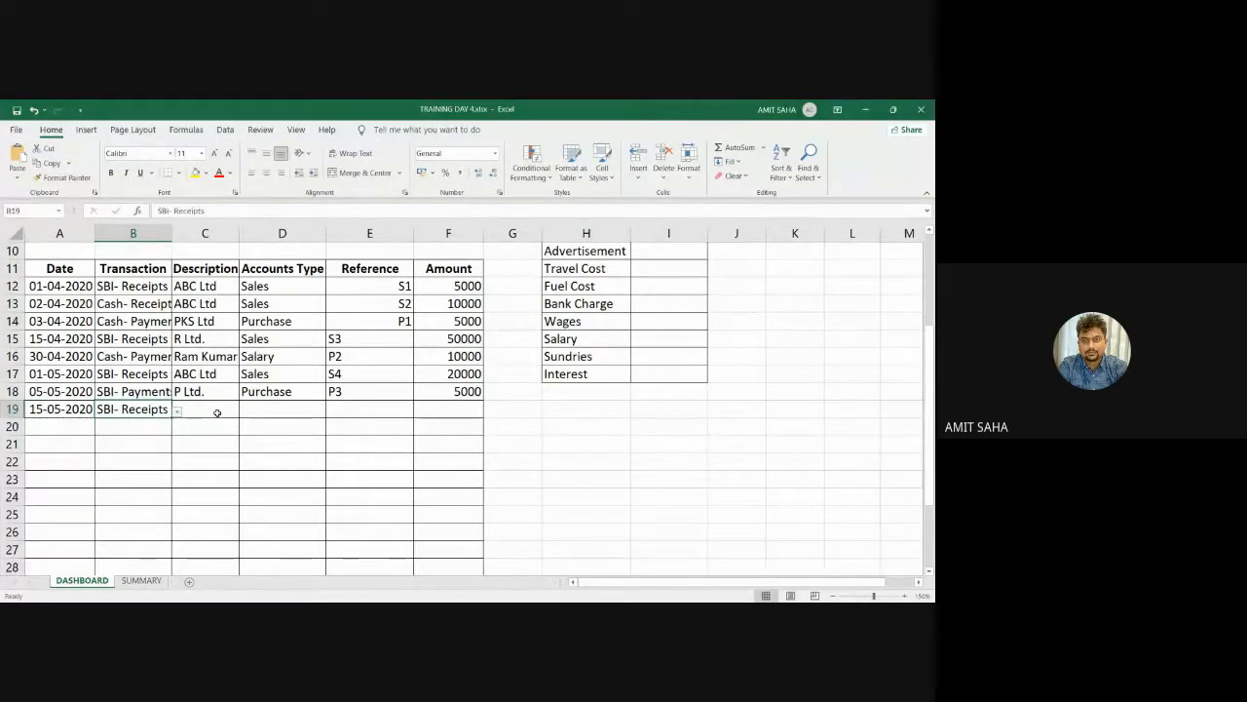
click(215, 412)
text(Interest)
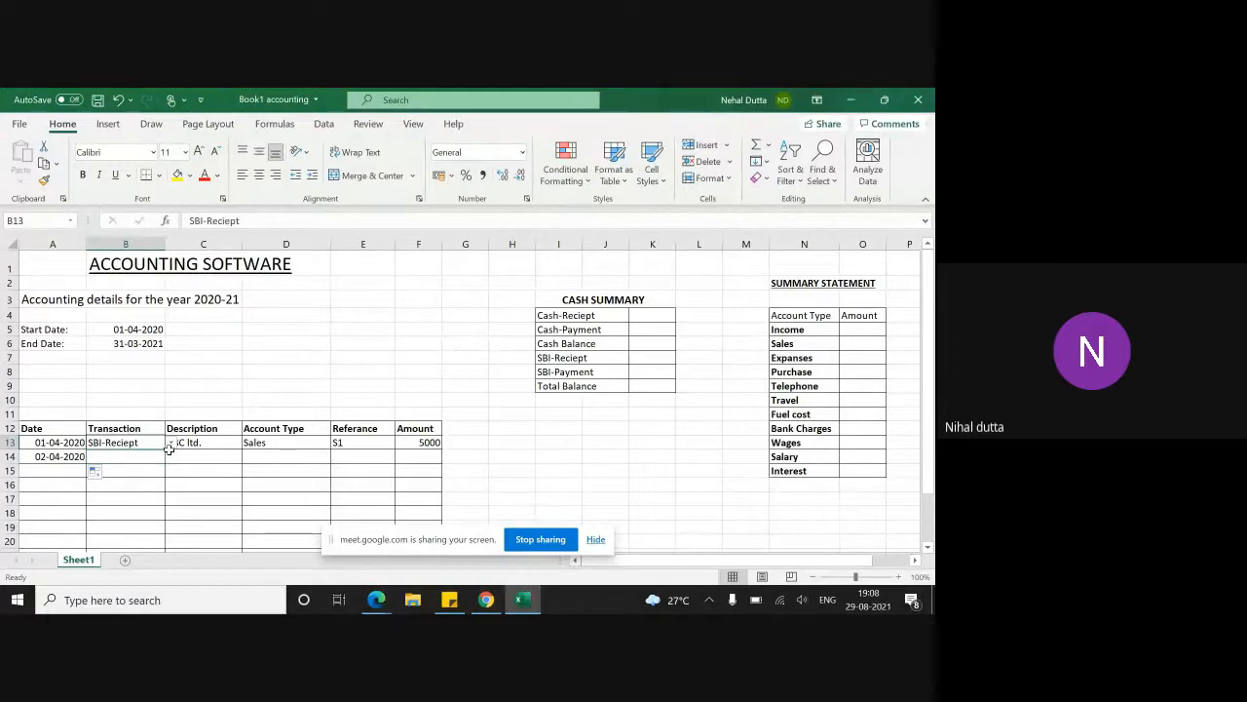
In the Book1 accounting workbook, fill the transaction type SBI-Reciept from B13 down through B25
click(171, 444)
click(172, 444)
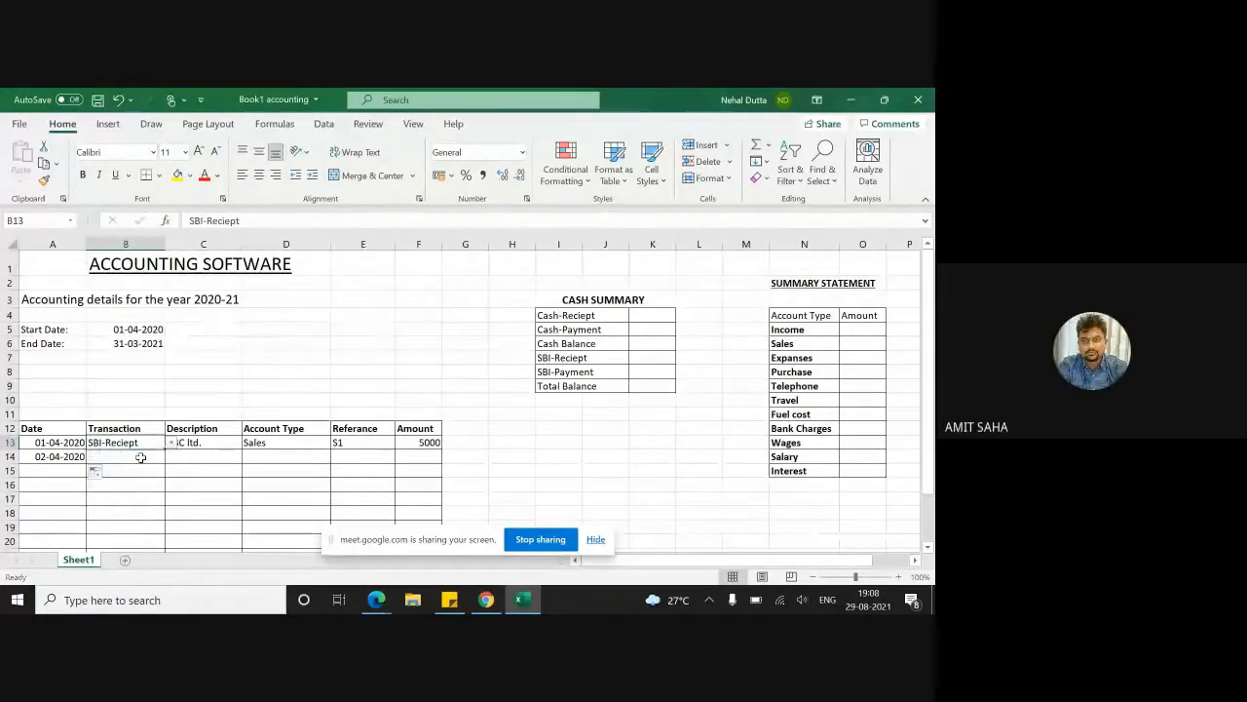
click(141, 456)
scroll(159, 462, down, 2)
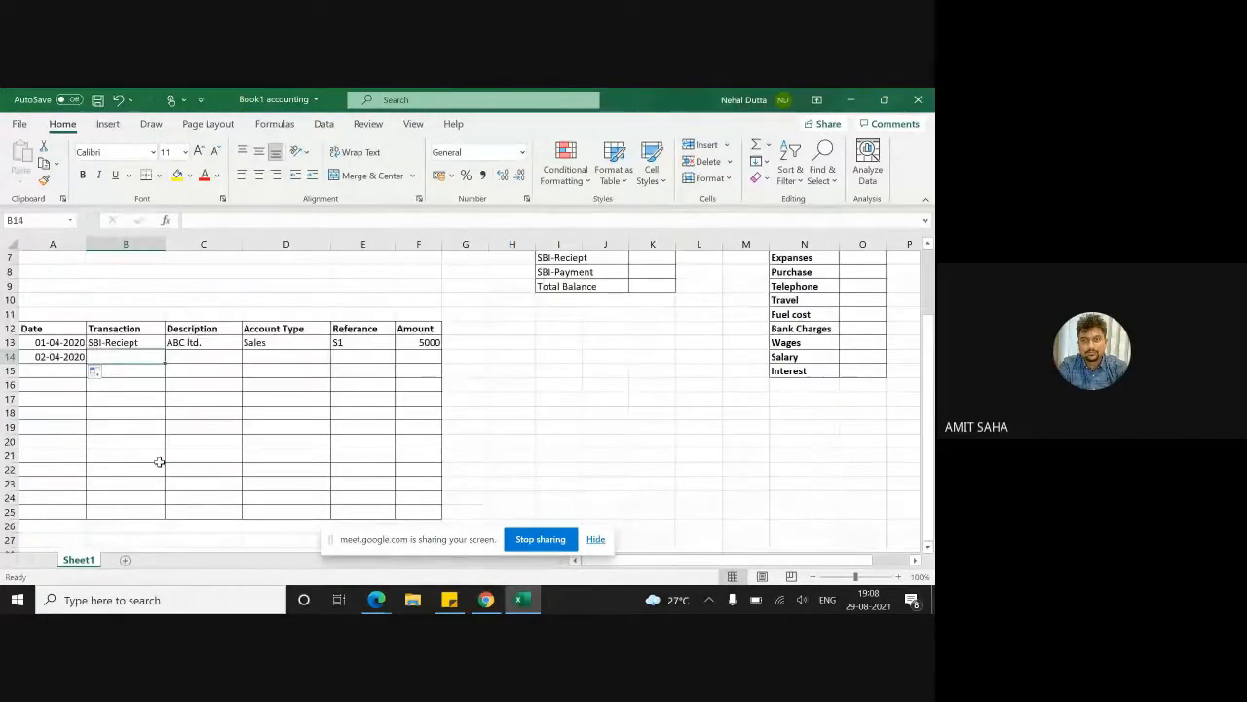
click(142, 343)
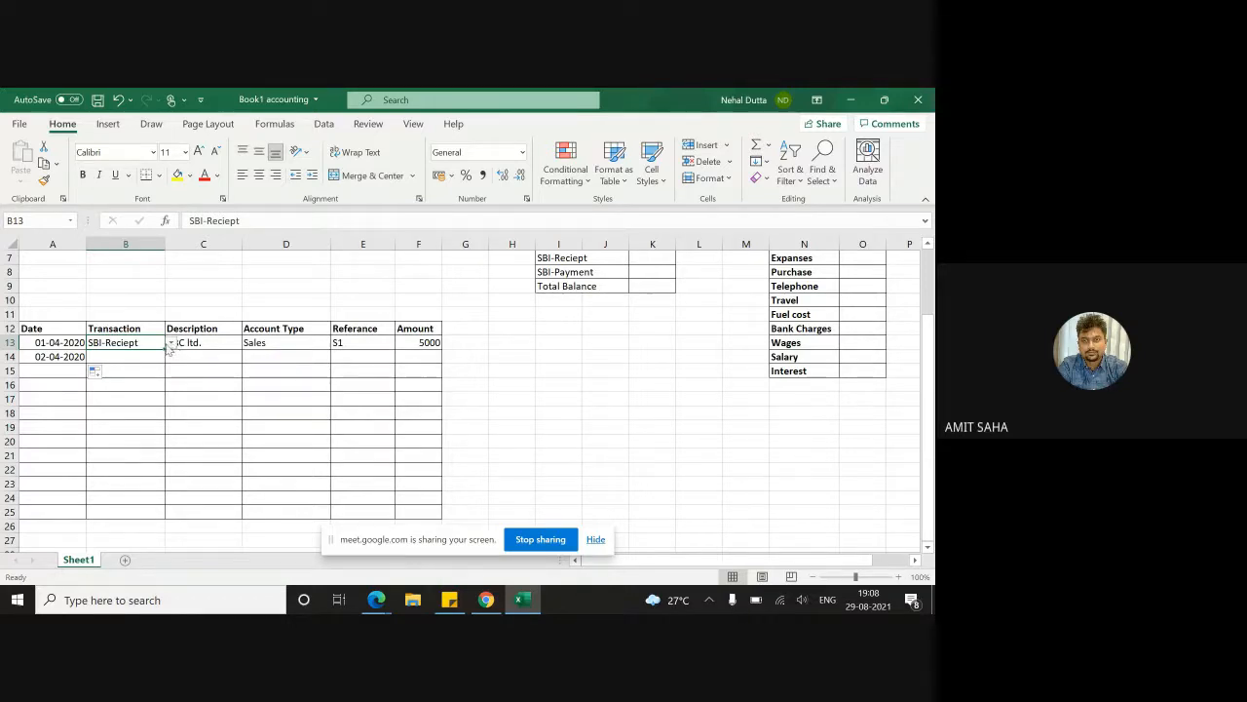
drag(165, 349, 161, 516)
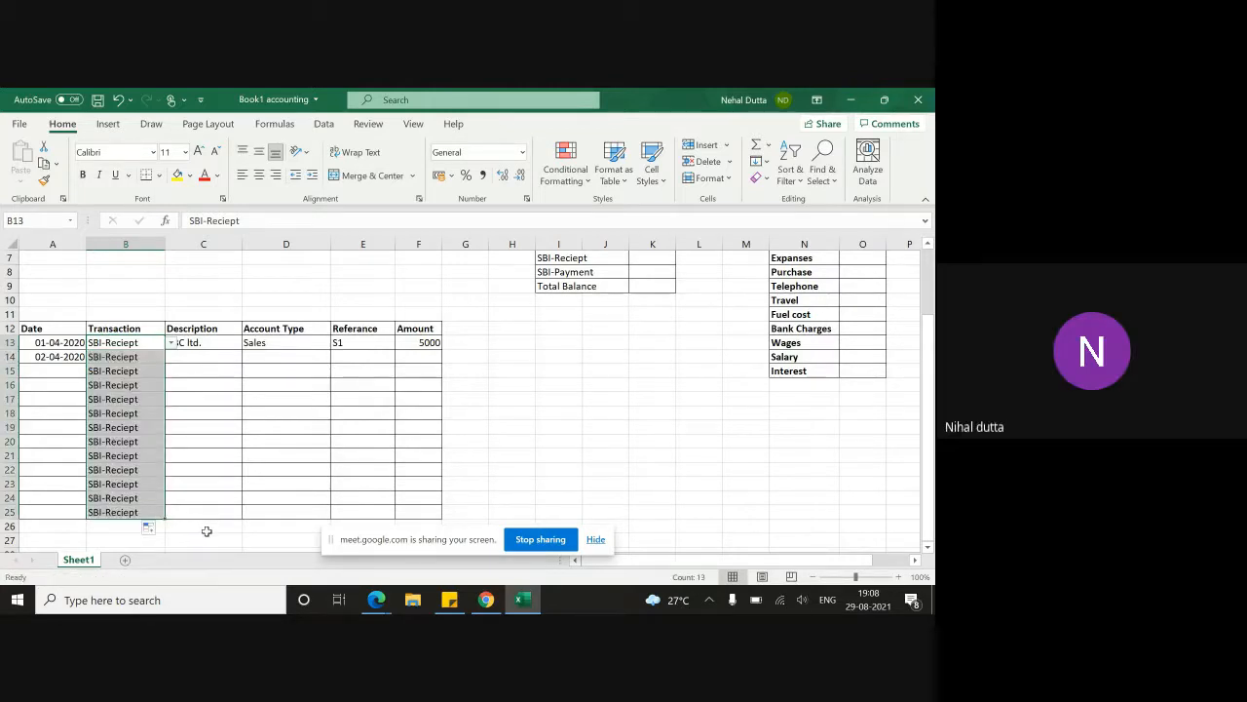
click(205, 534)
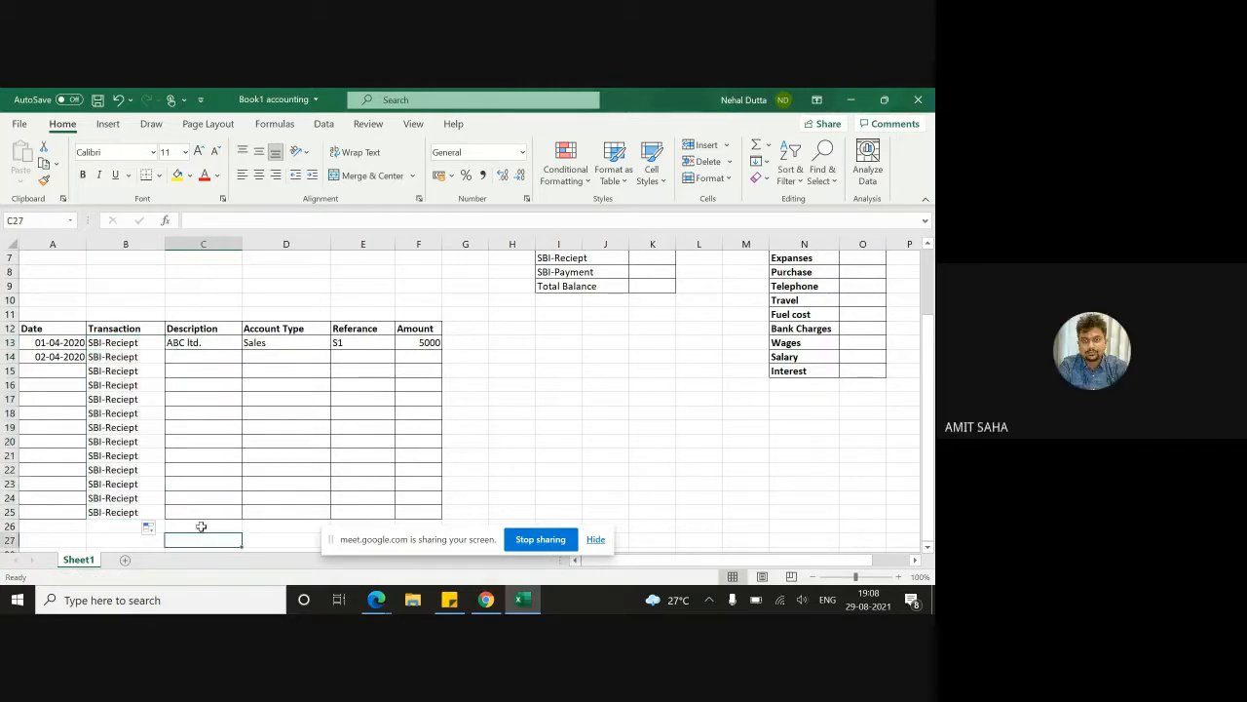
click(146, 357)
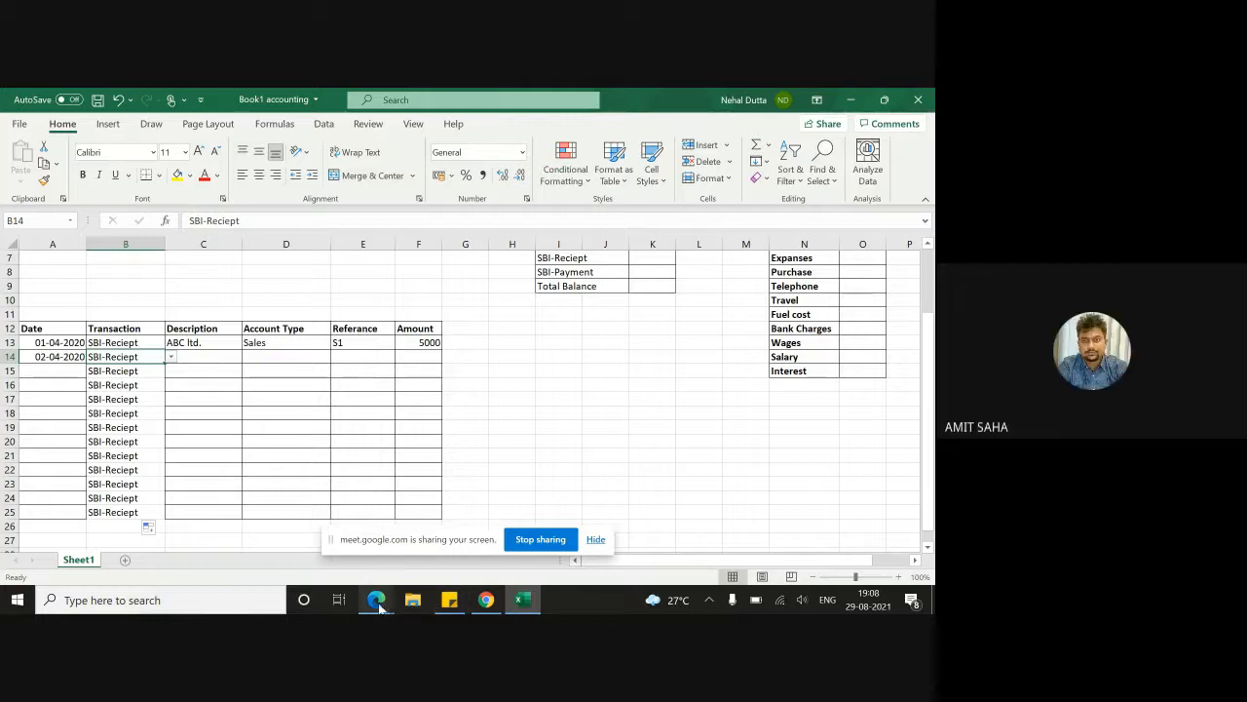
Switch to the Google Meet window and stop presenting the screen
mouse_move(378, 602)
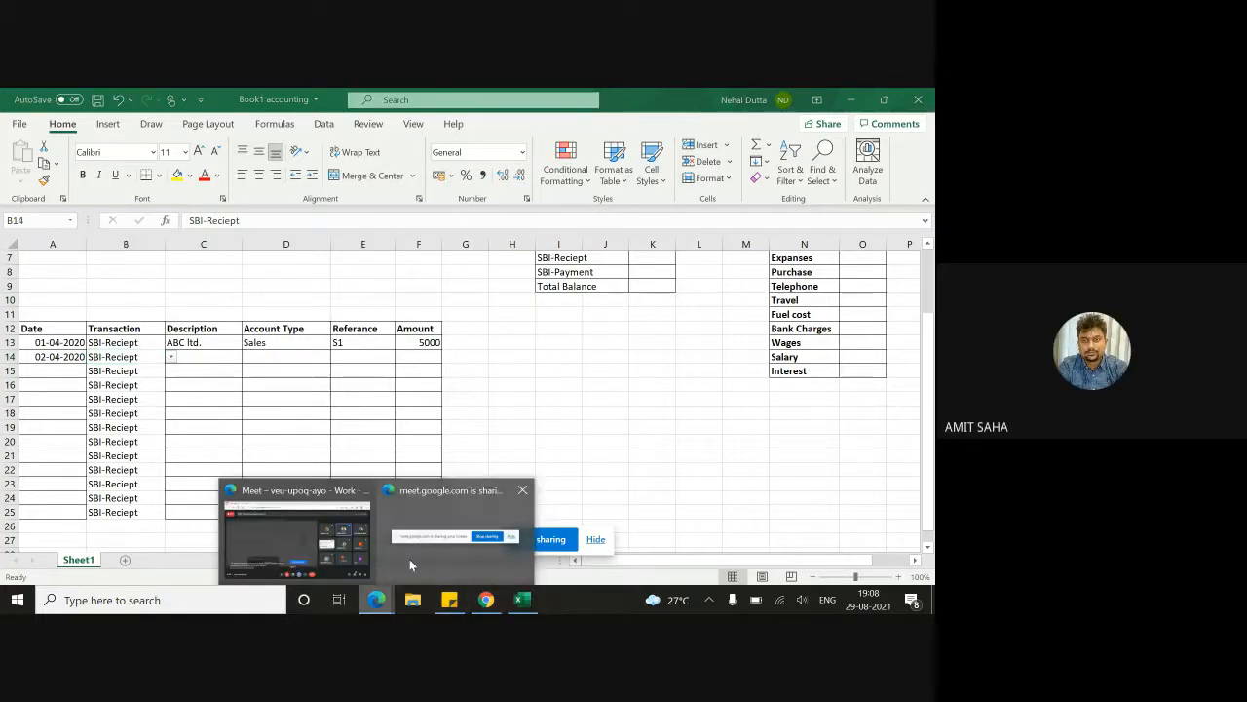
click(414, 508)
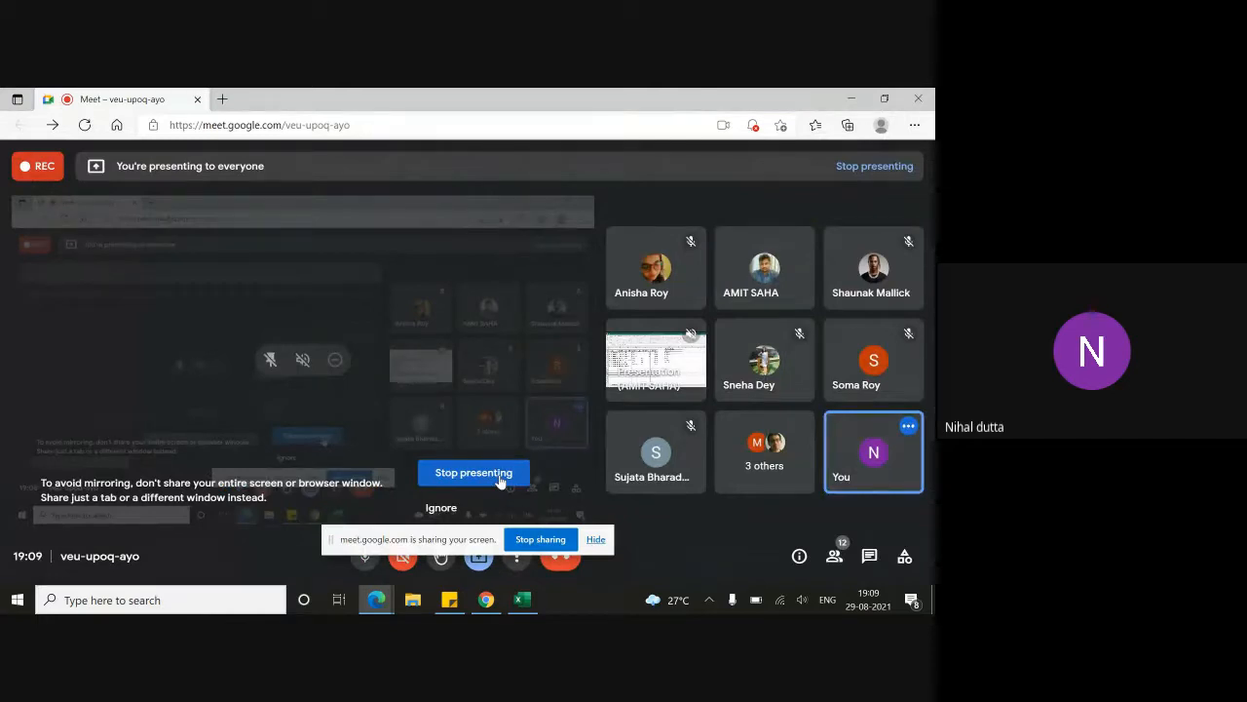
click(498, 476)
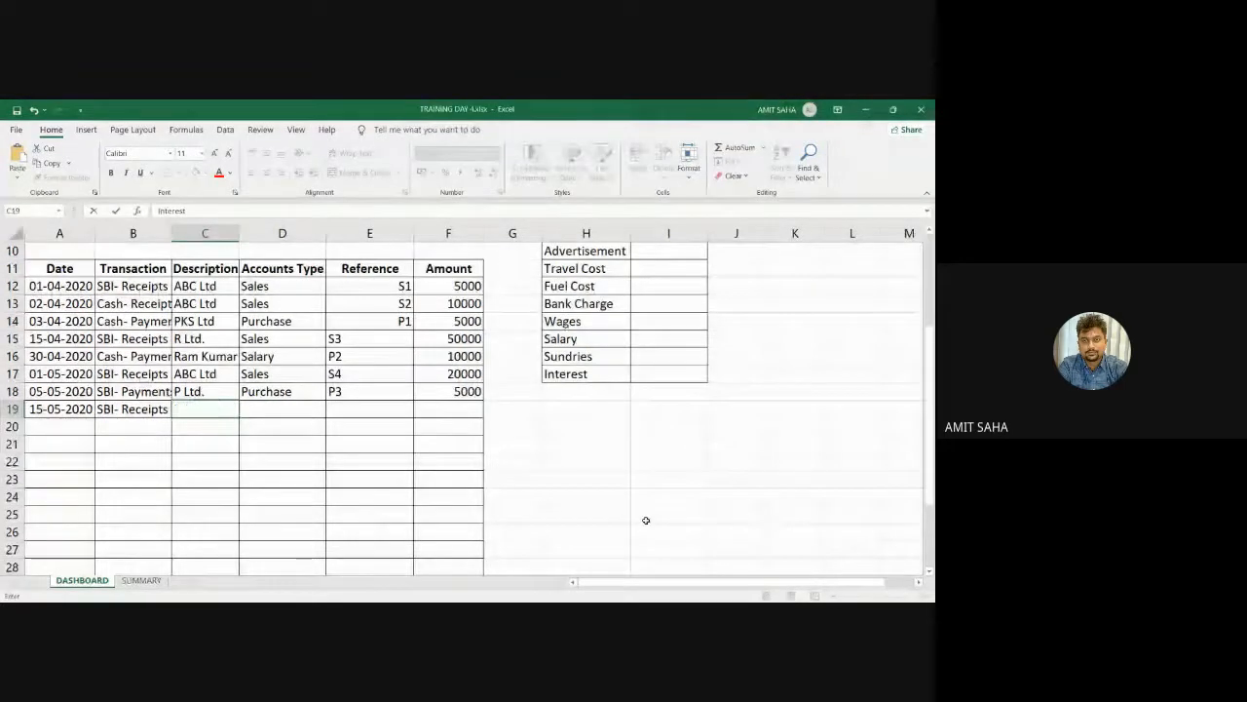
In the TRAINING DAY 4 workbook, replace the description of the 15-05-2020 entry in C19 with Bank Int
scroll(644, 519, up, 3)
scroll(644, 519, down, 2)
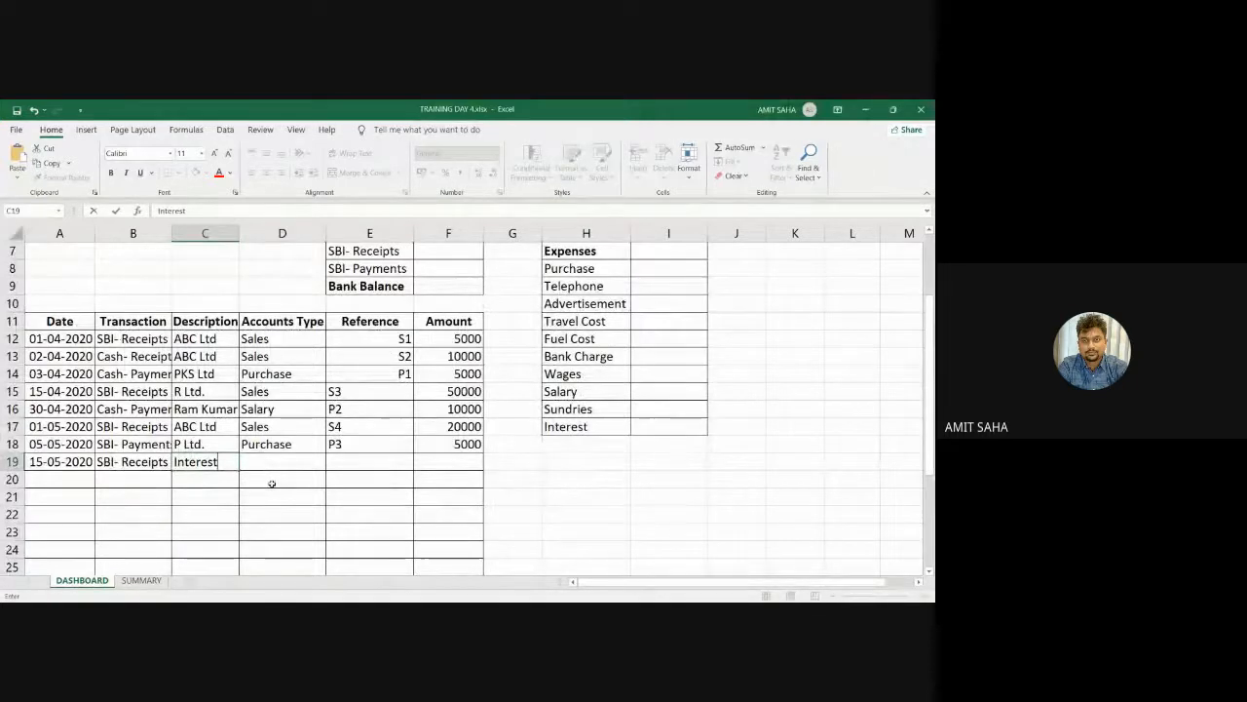
key(BackSpace)
key(BackSpace)
key(BackSpace)
key(BackSpace)
key(BackSpace)
key(BackSpace)
key(BackSpace)
key(BackSpace)
text(Ba)
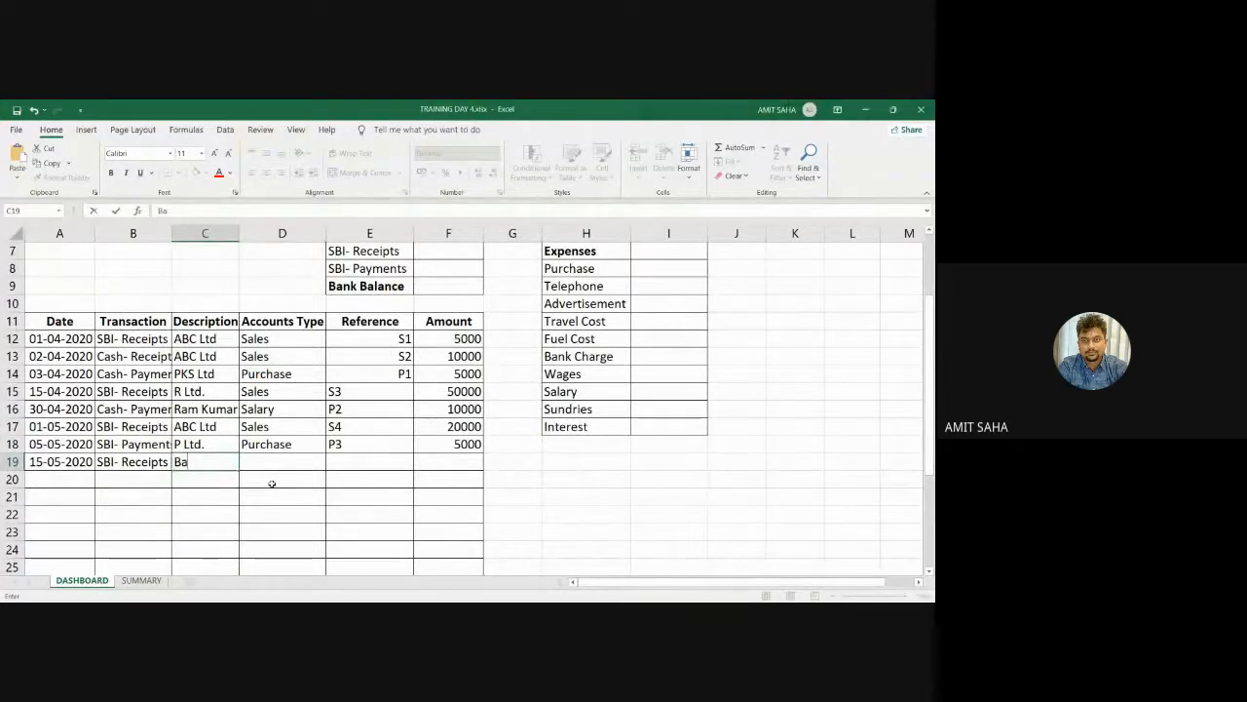
text(nk Int.)
key(Tab)
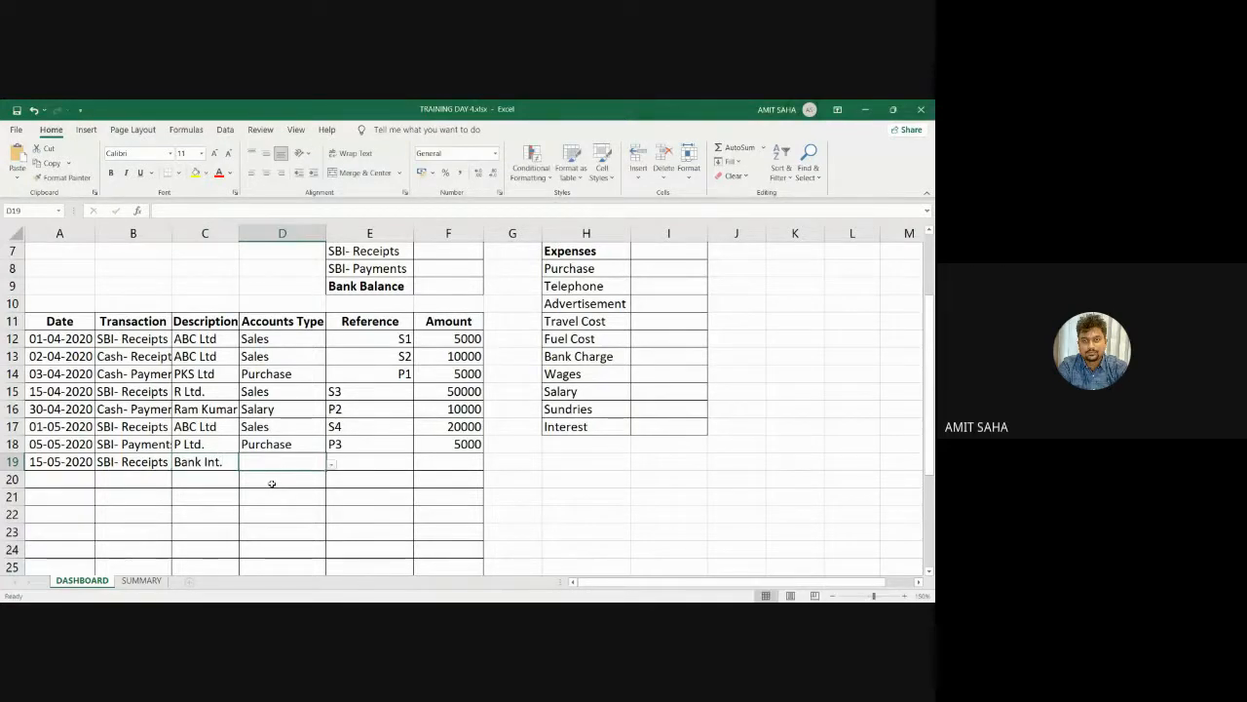
Set the accounts type of the Bank Int. entry in D19 to Interest
click(331, 465)
drag(328, 520, 328, 544)
click(233, 565)
Enter the reference R1 in E19 and the amount 500 in F19 for the Bank Int. entry
click(370, 462)
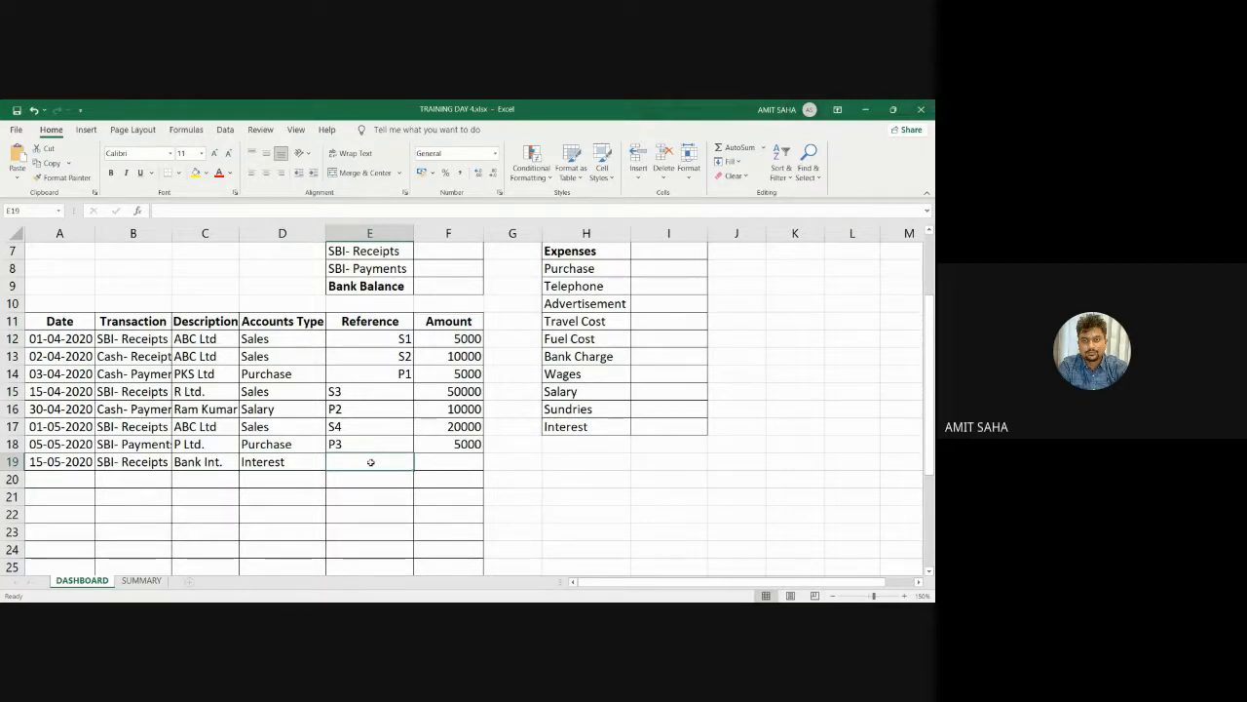
text(R1)
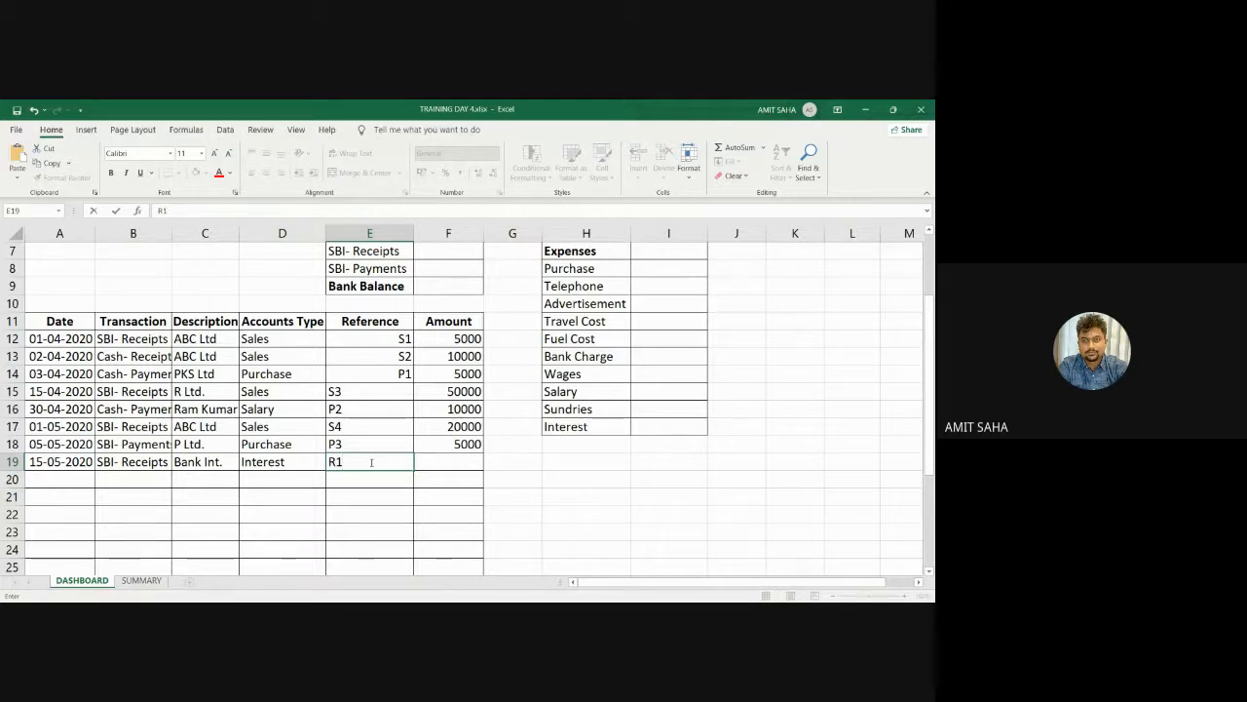
key(Tab)
text(500)
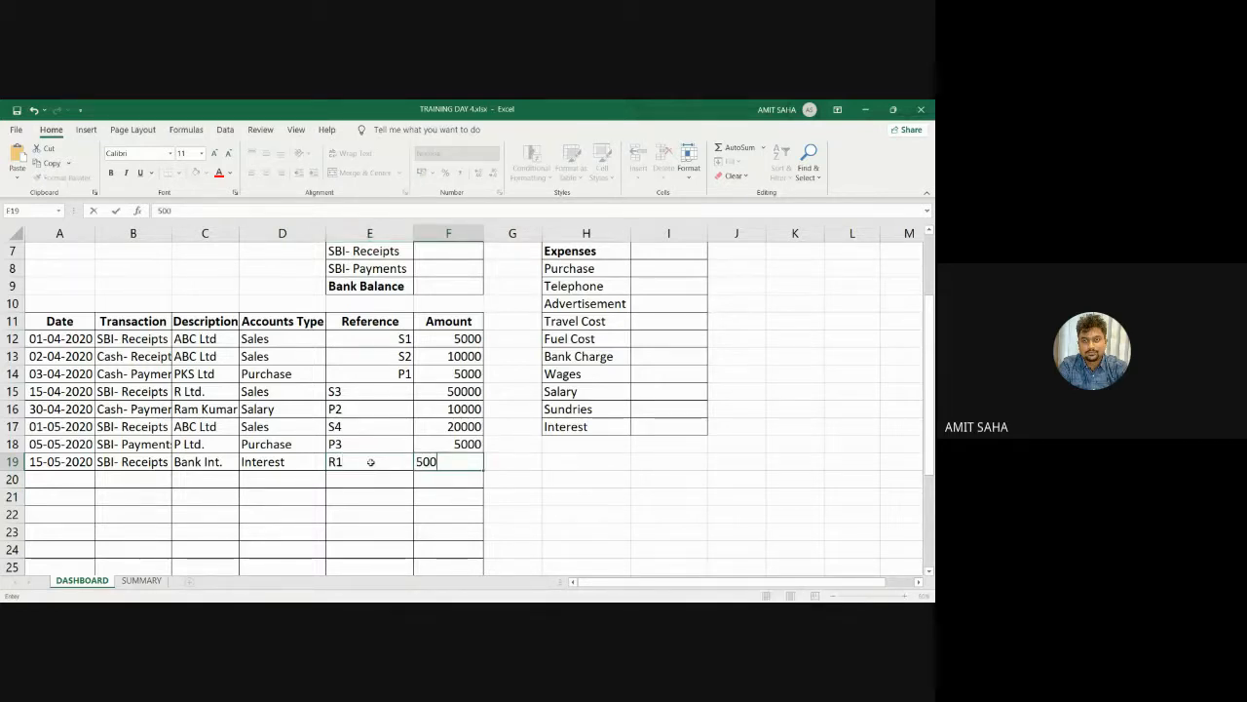
key(Return)
Center the reference codes in E12:E19 horizontally
drag(384, 345, 378, 455)
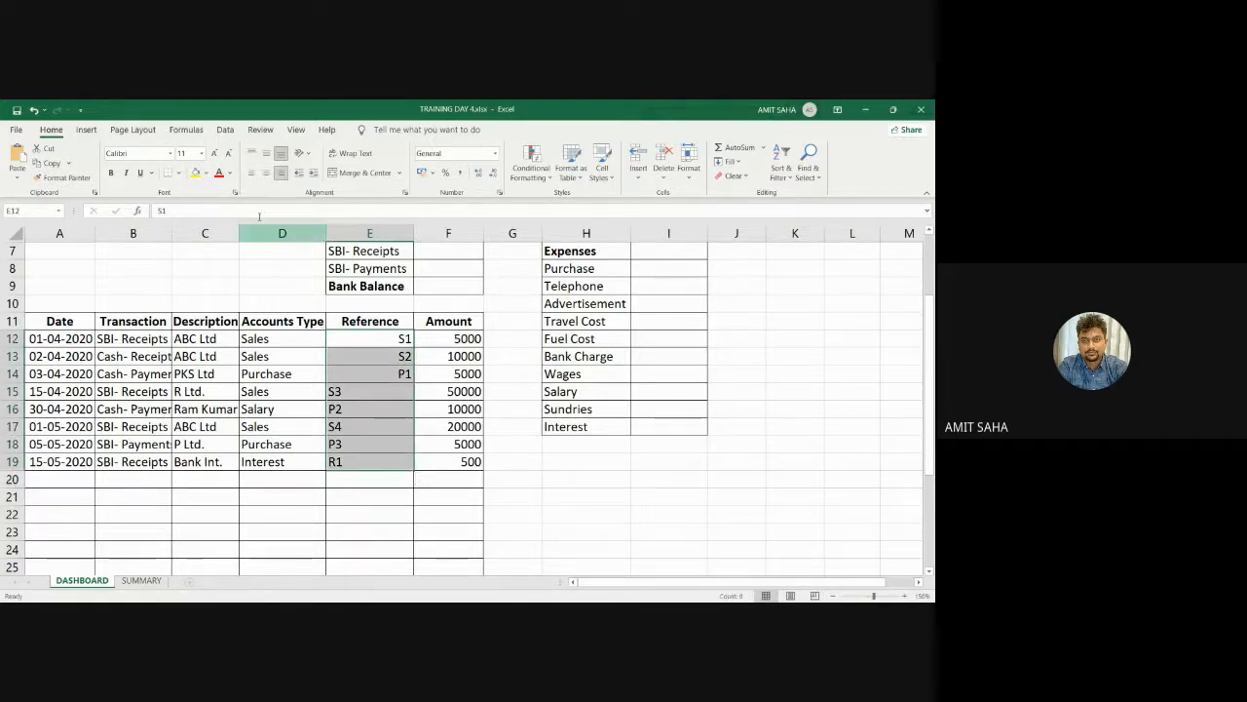
click(281, 172)
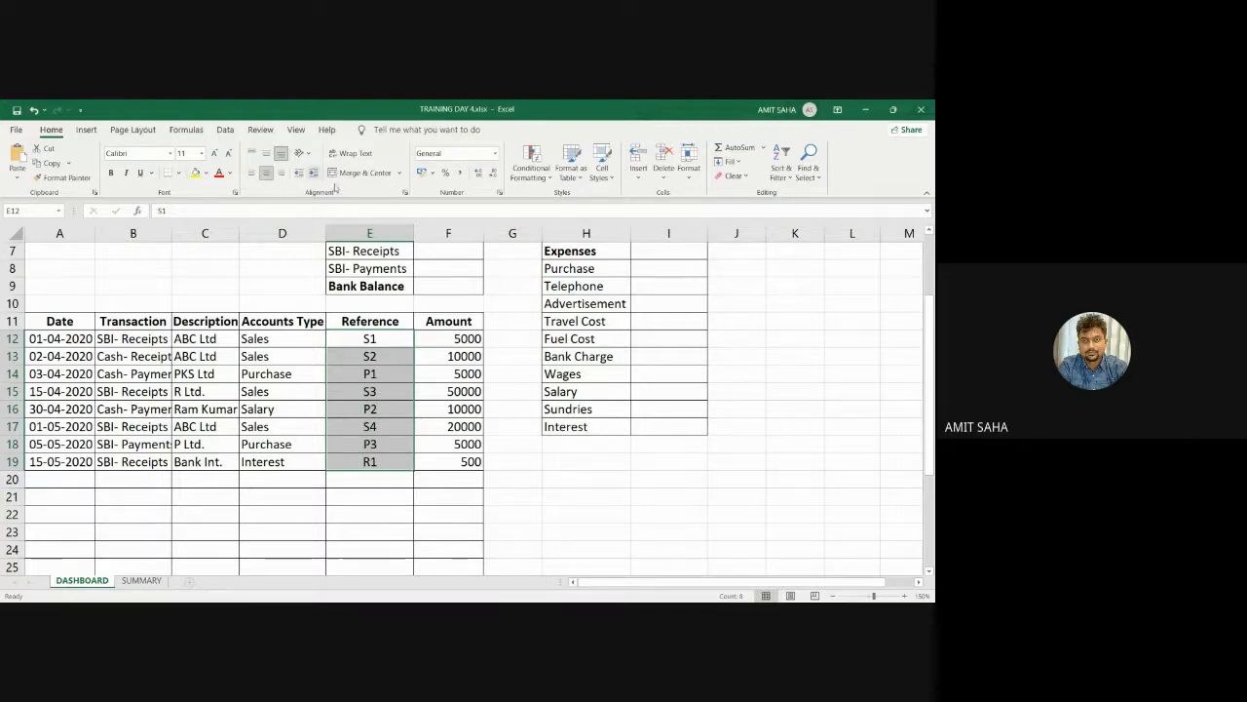
click(358, 499)
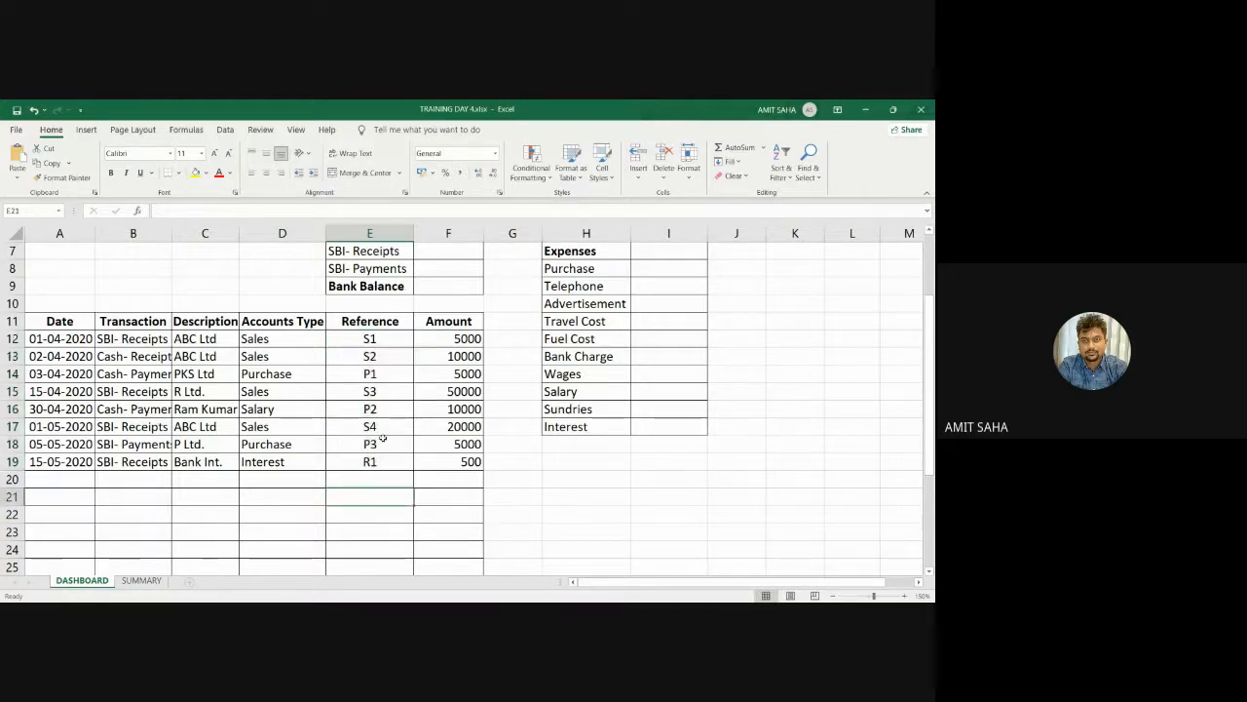
drag(371, 338, 370, 461)
click(370, 496)
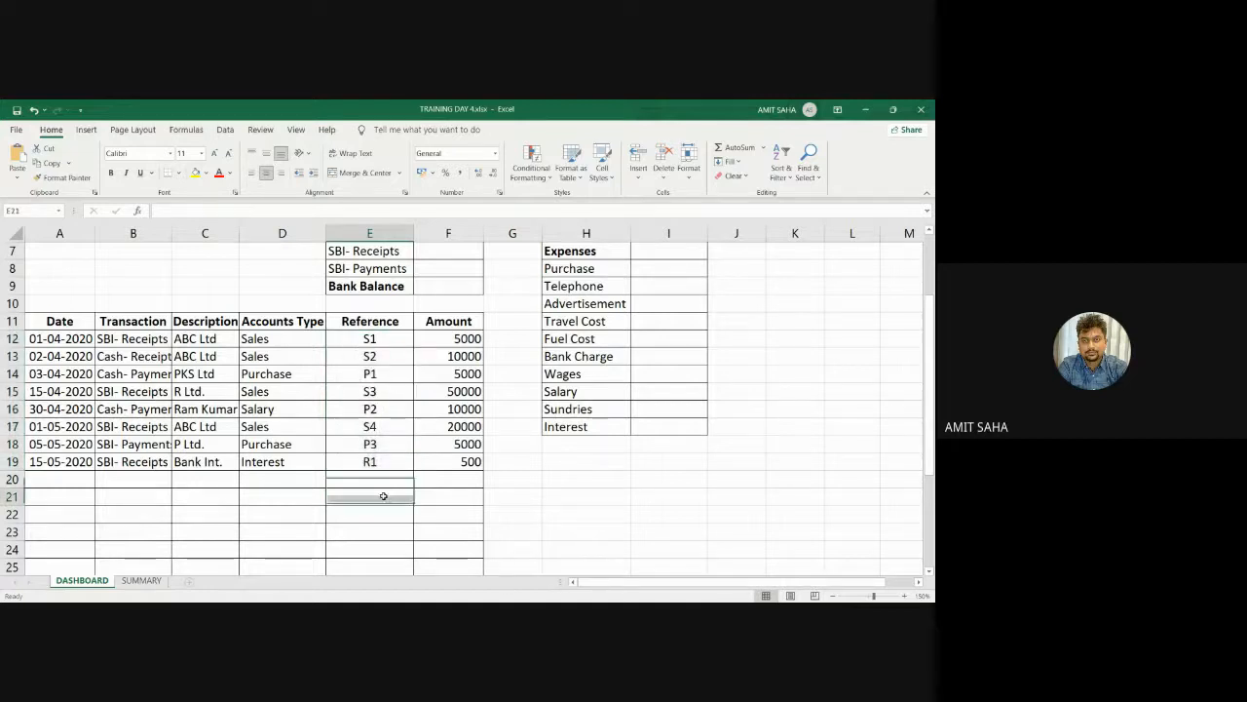
scroll(420, 416, up, 2)
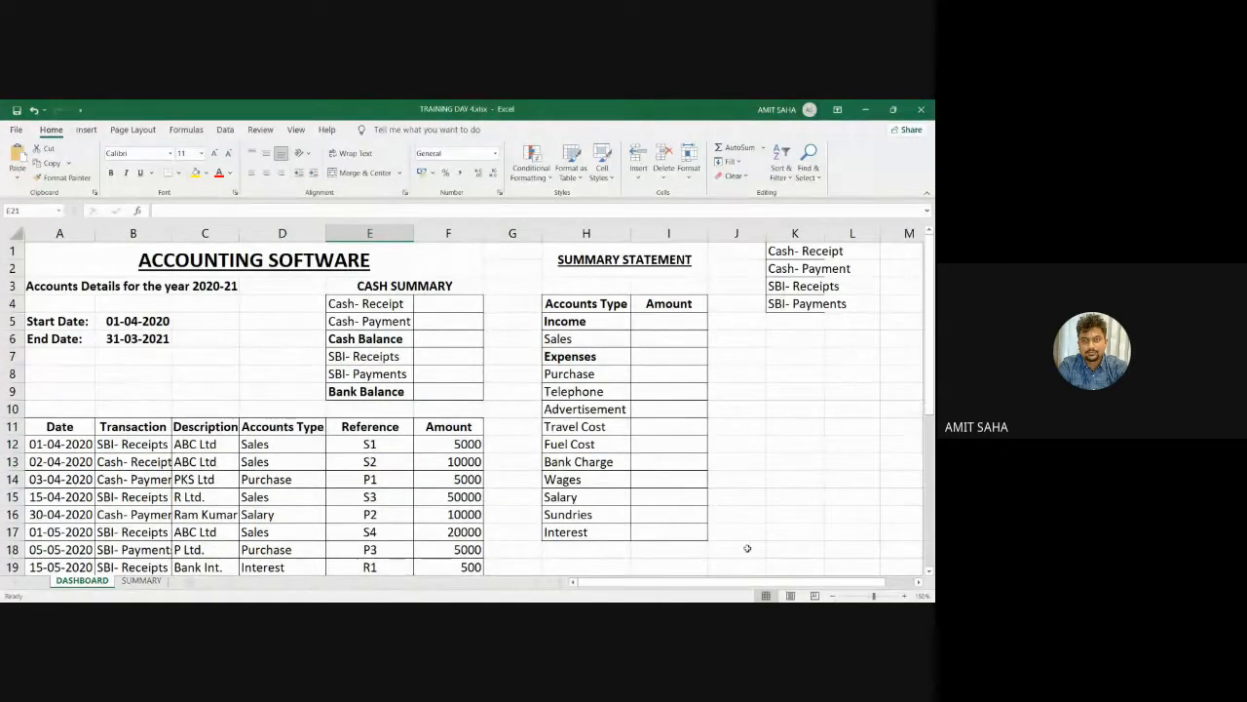
scroll(507, 539, down, 1)
scroll(503, 541, up, 1)
drag(464, 462, 458, 553)
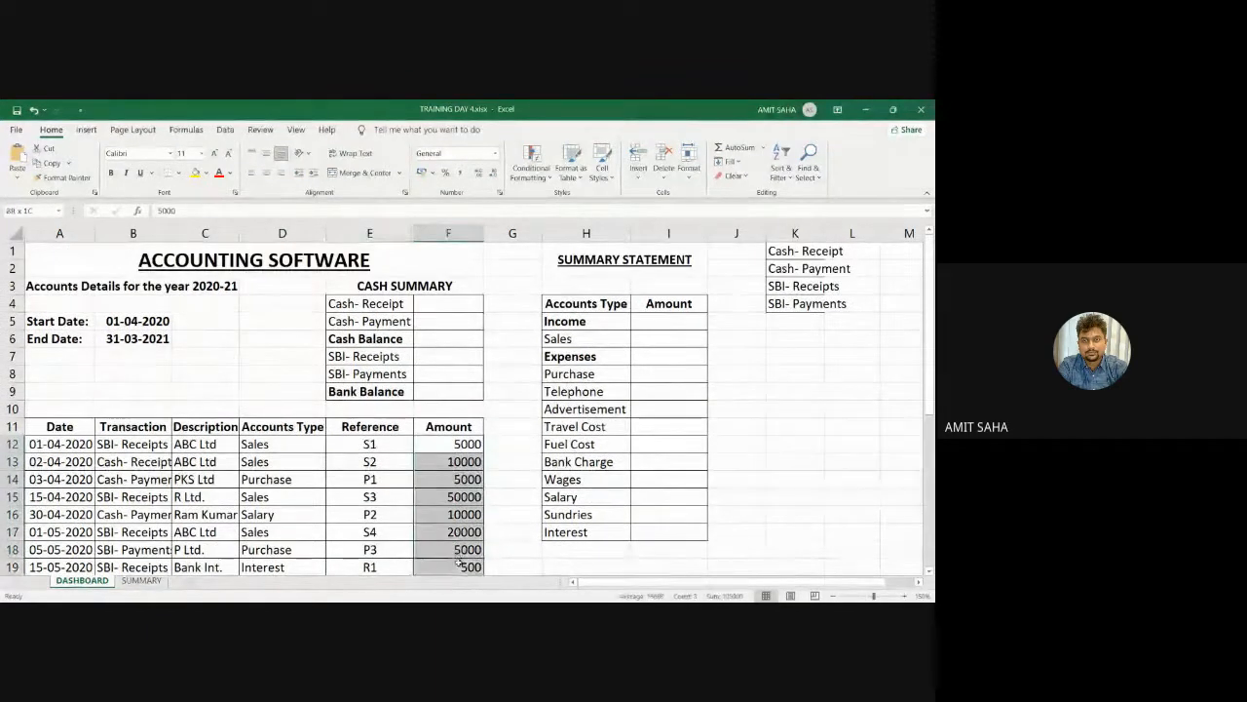
click(510, 531)
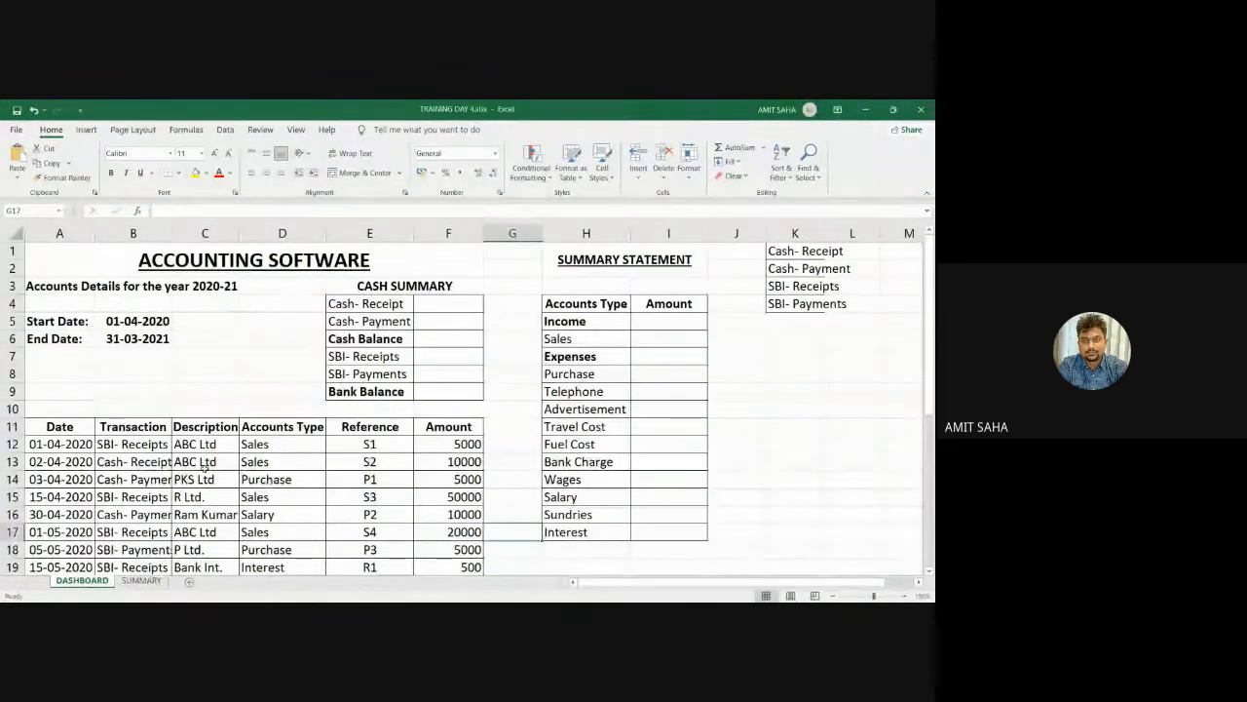
Look through the Date format types available for the start date in B5 and close the cell formatting without applying any
right_click(138, 324)
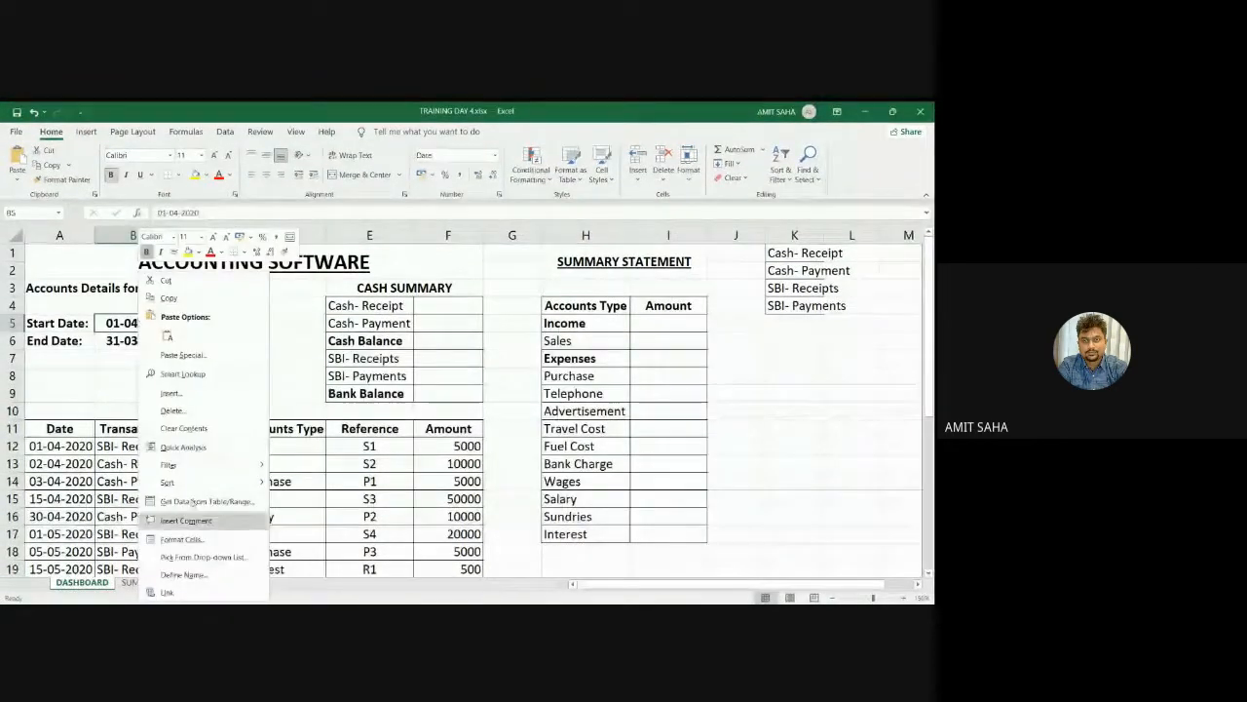
click(193, 541)
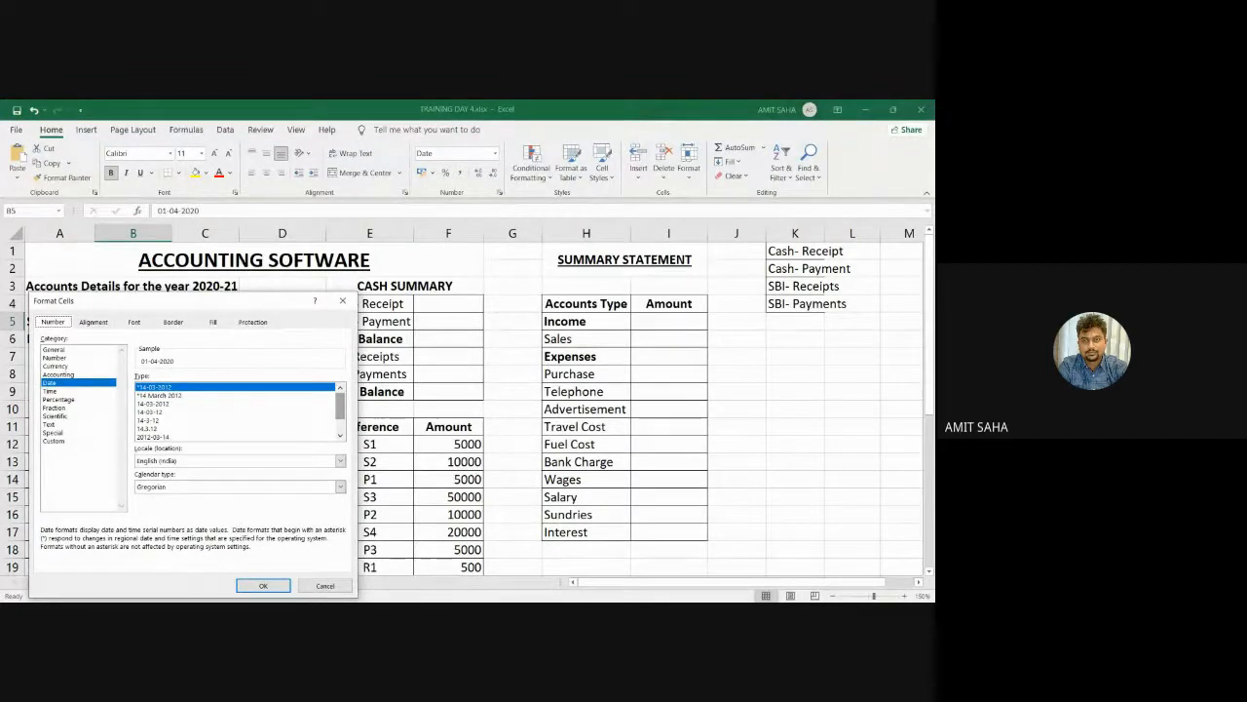
mouse_move(340, 406)
mouse_down()
mouse_move(340, 418)
mouse_move(340, 406)
mouse_up()
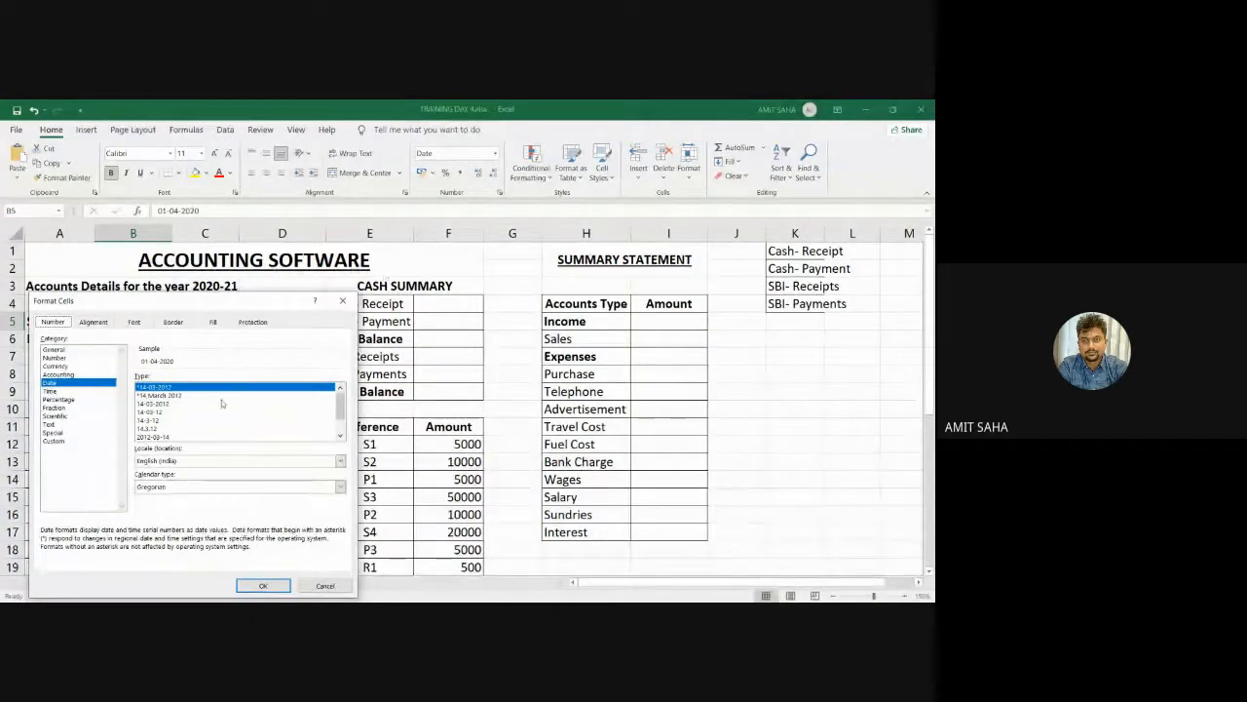
mouse_move(341, 407)
mouse_down()
mouse_move(346, 425)
mouse_move(340, 405)
mouse_up()
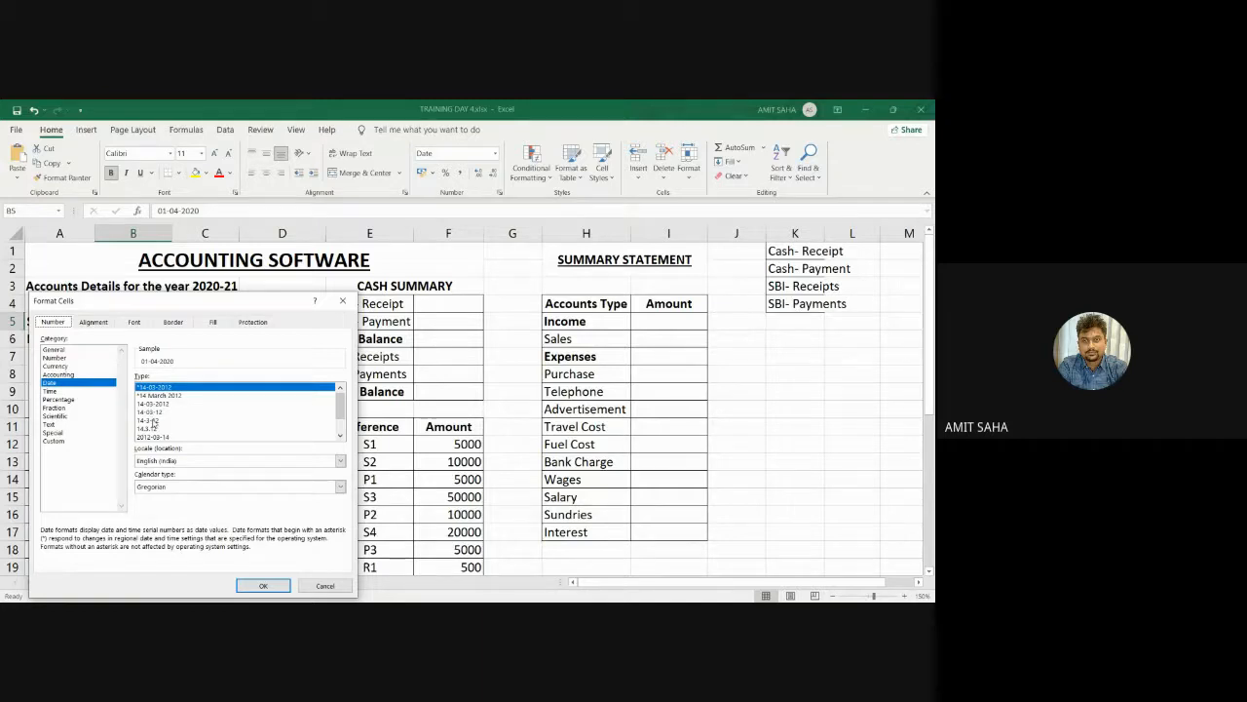
drag(340, 408, 341, 421)
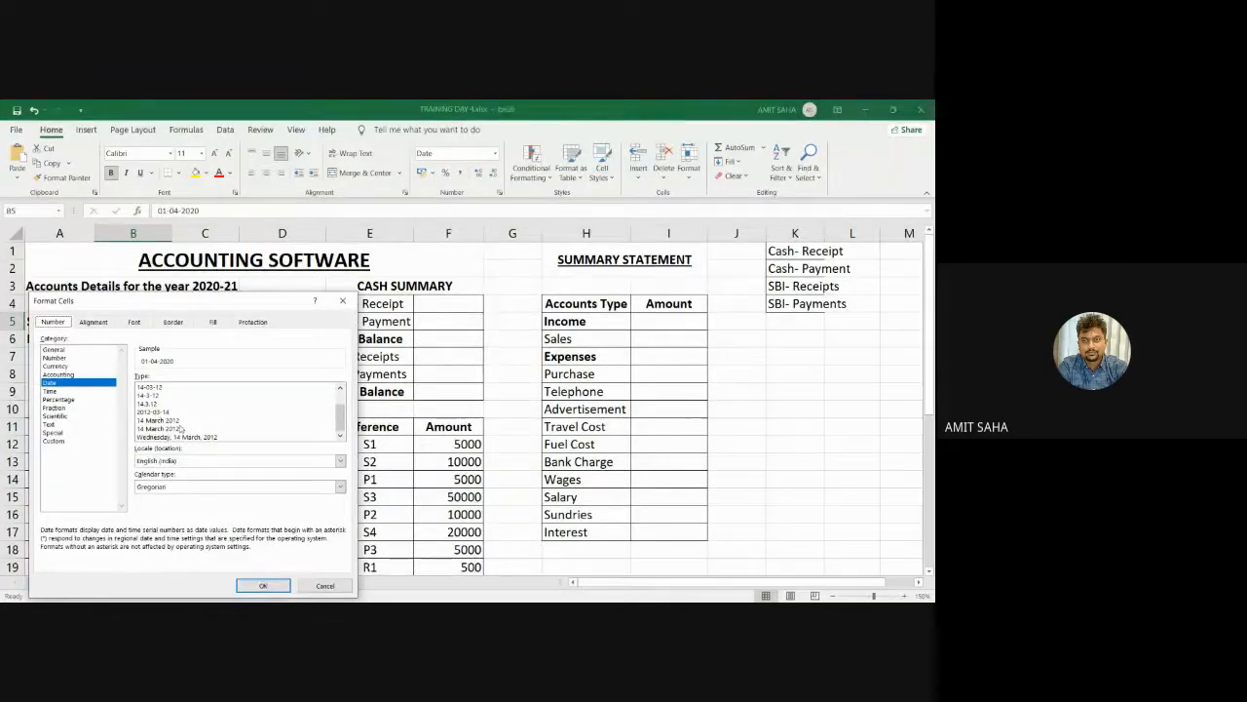
scroll(297, 419, up, 3)
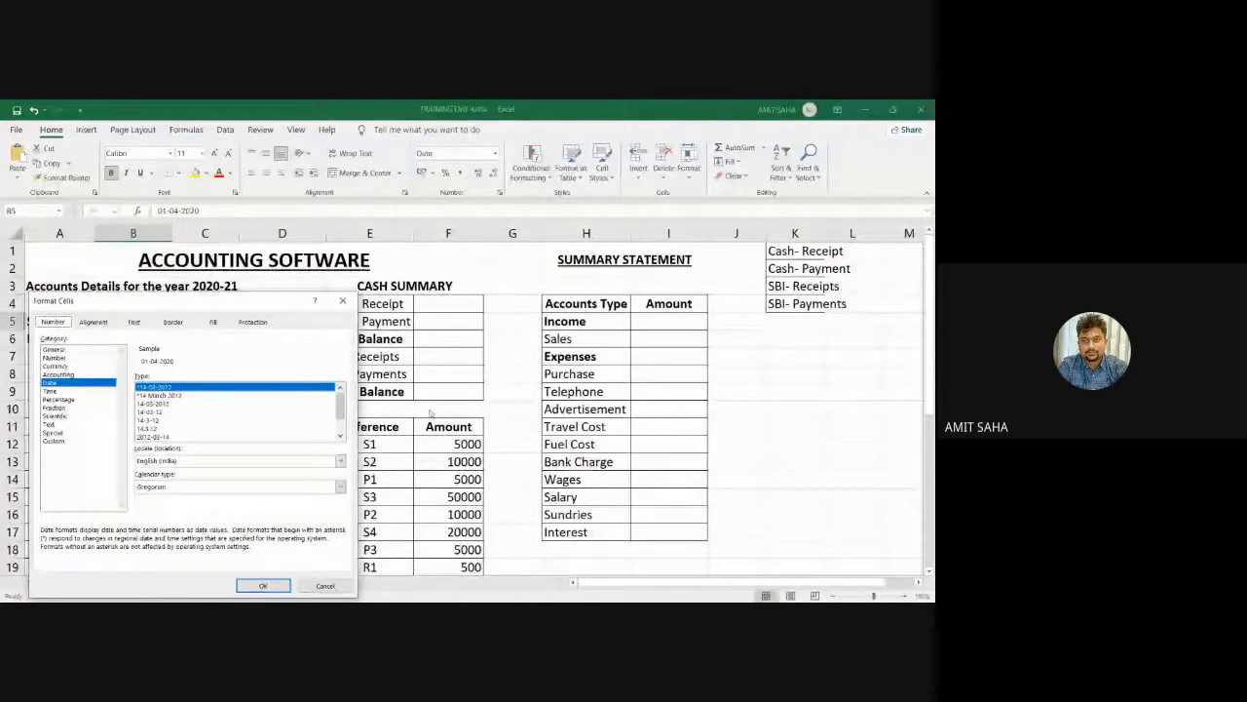
click(343, 301)
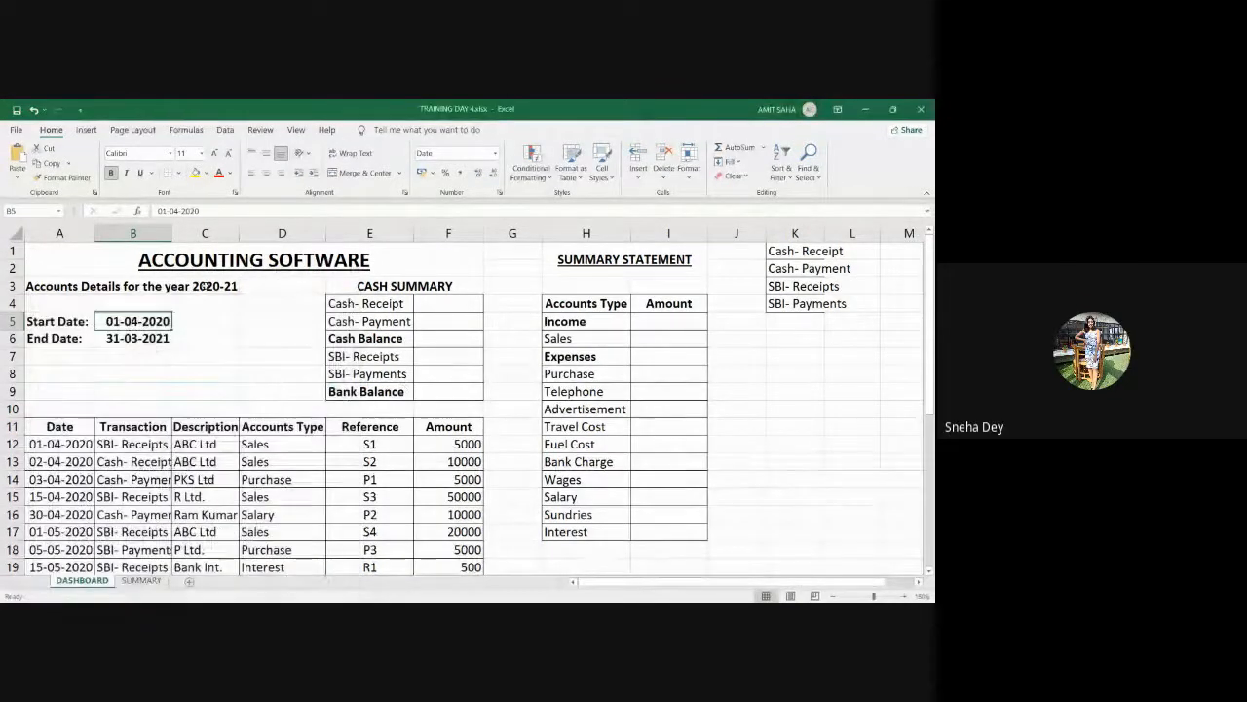
Reopen the cell formatting of the start date in B5 and apply the *14-03-2012 date type
right_click(152, 327)
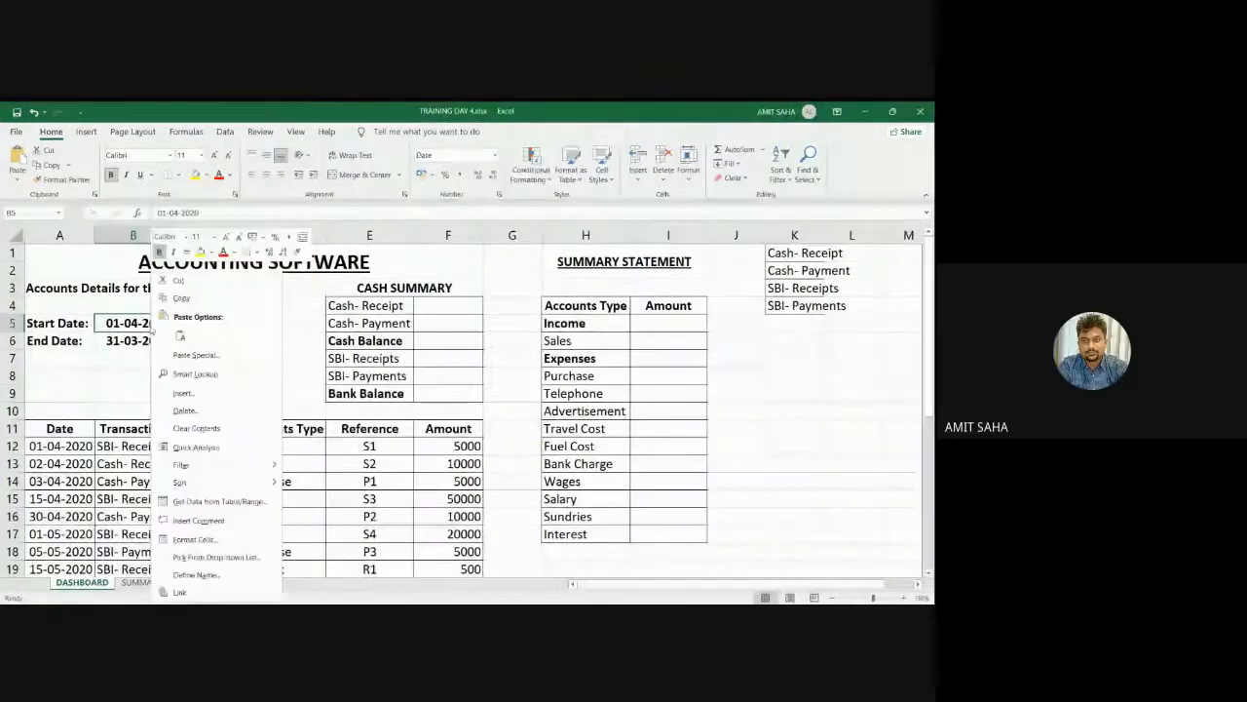
click(195, 539)
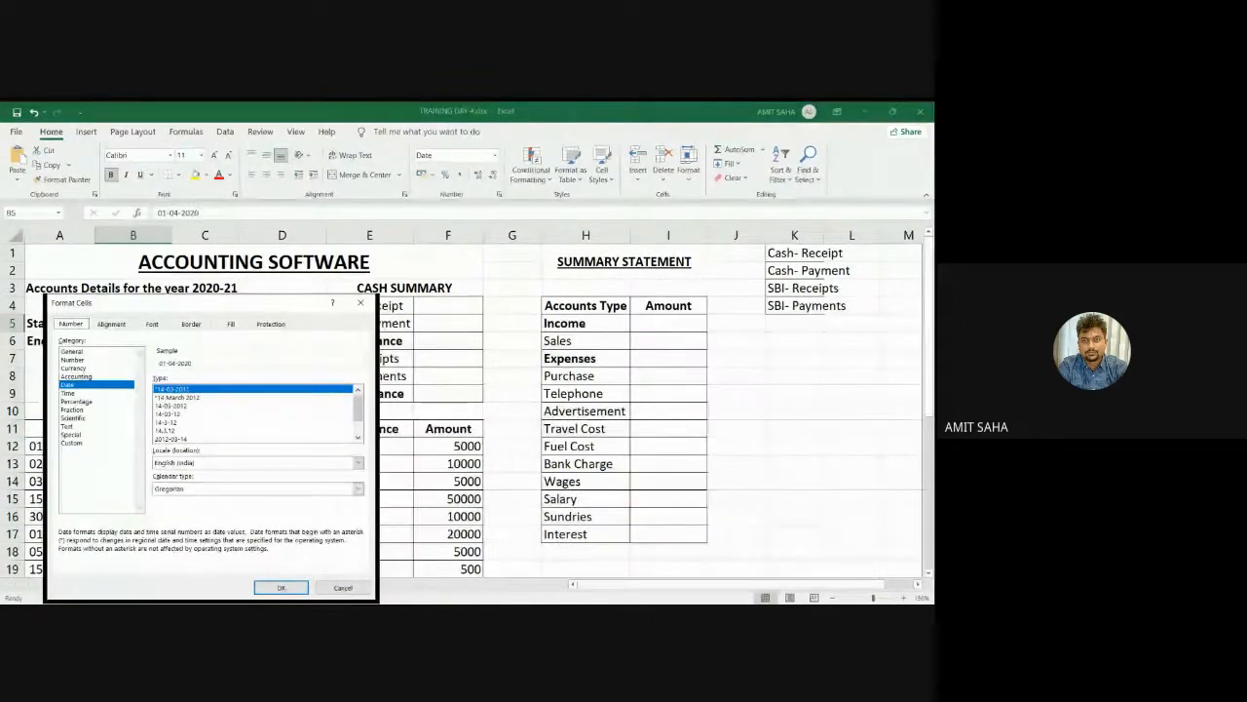
click(281, 587)
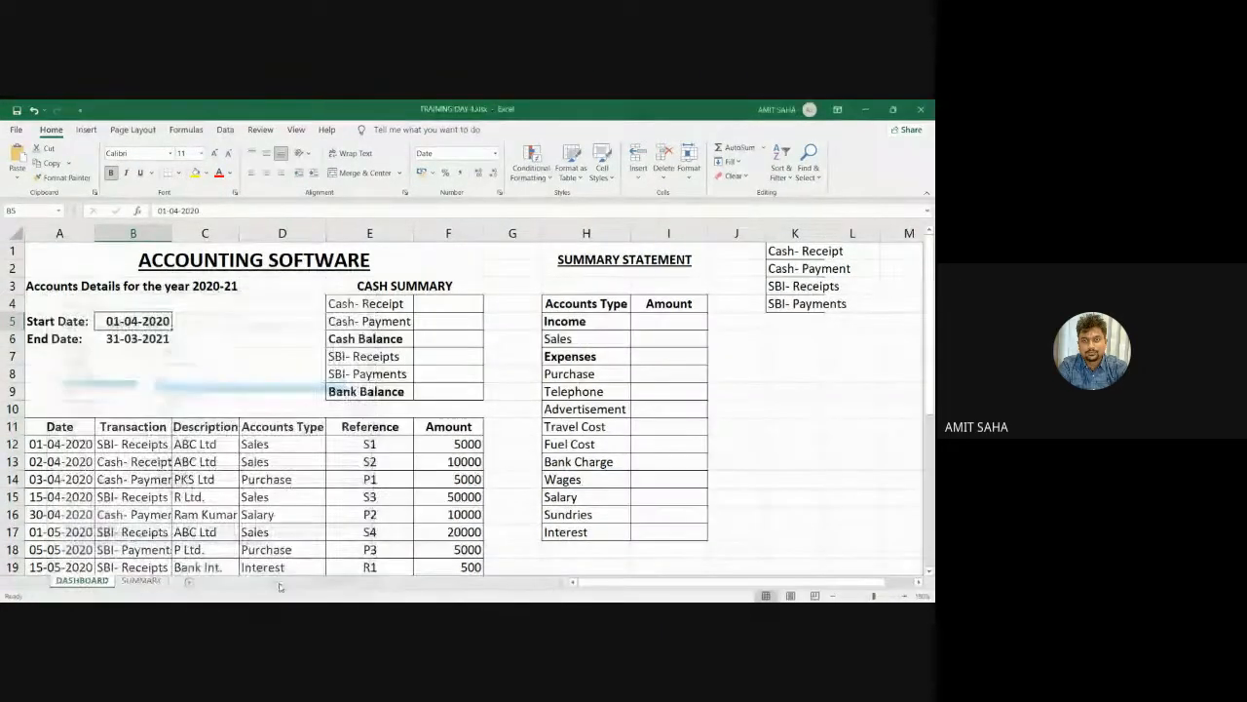
click(266, 379)
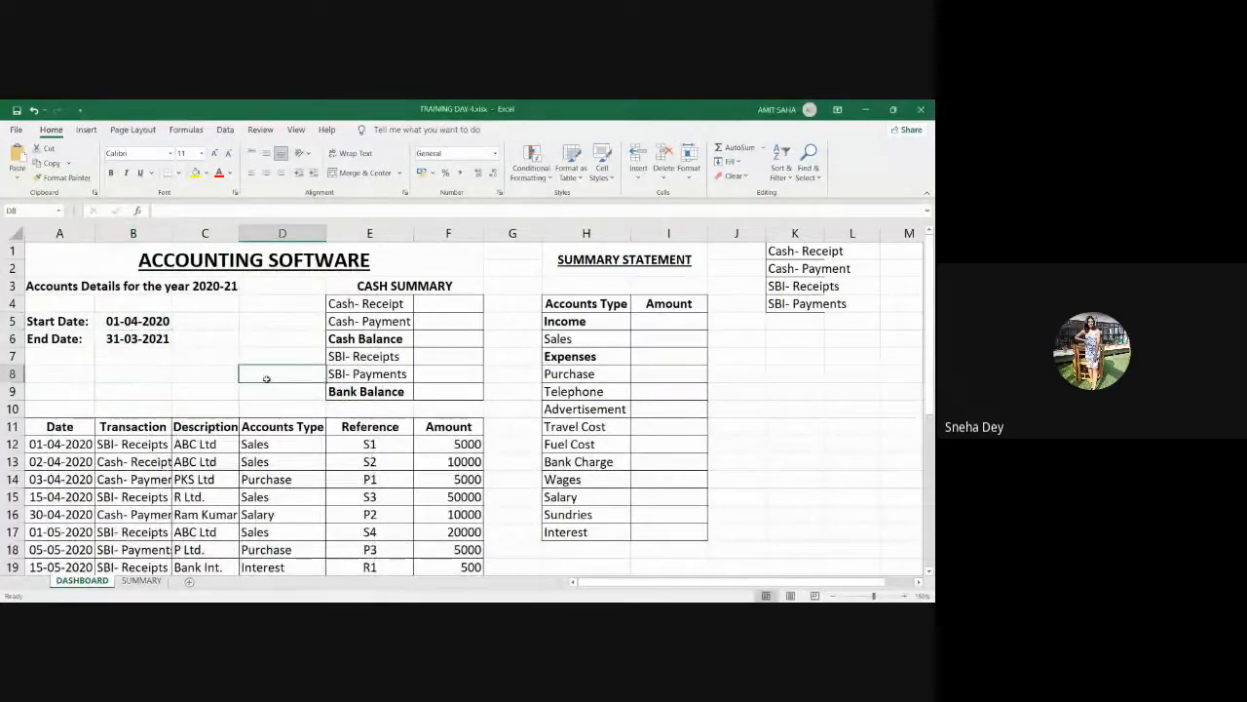
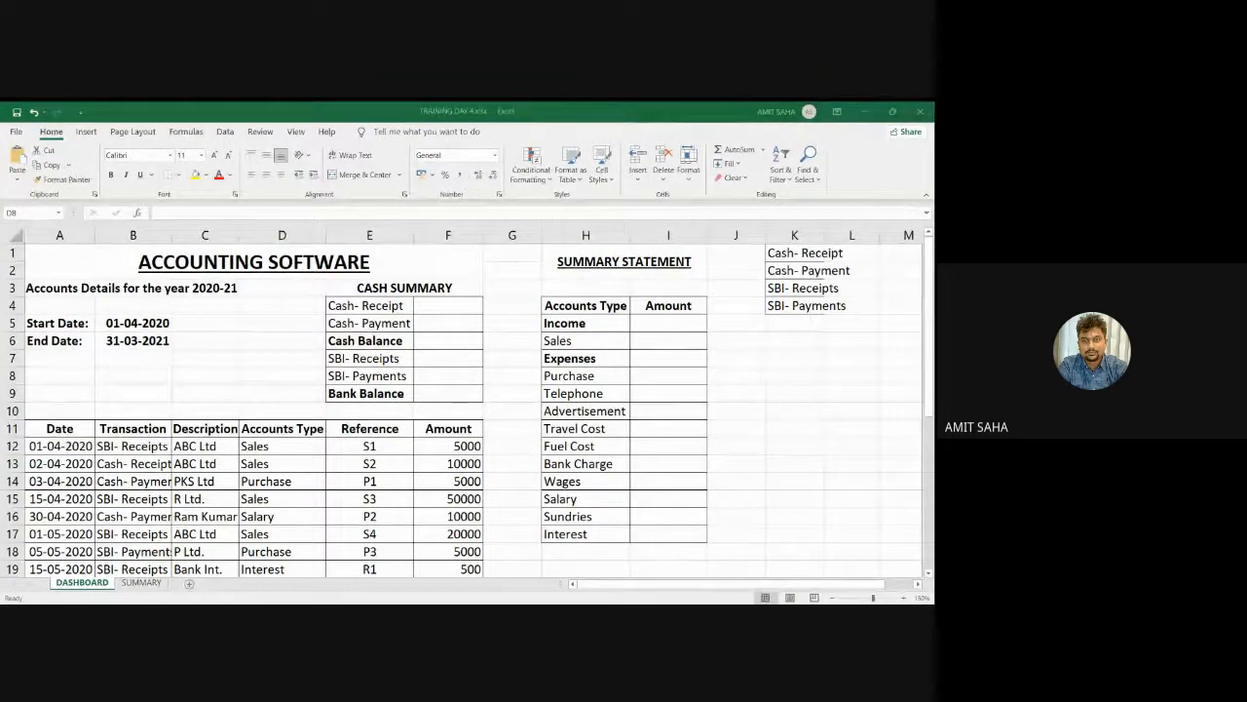
click(383, 500)
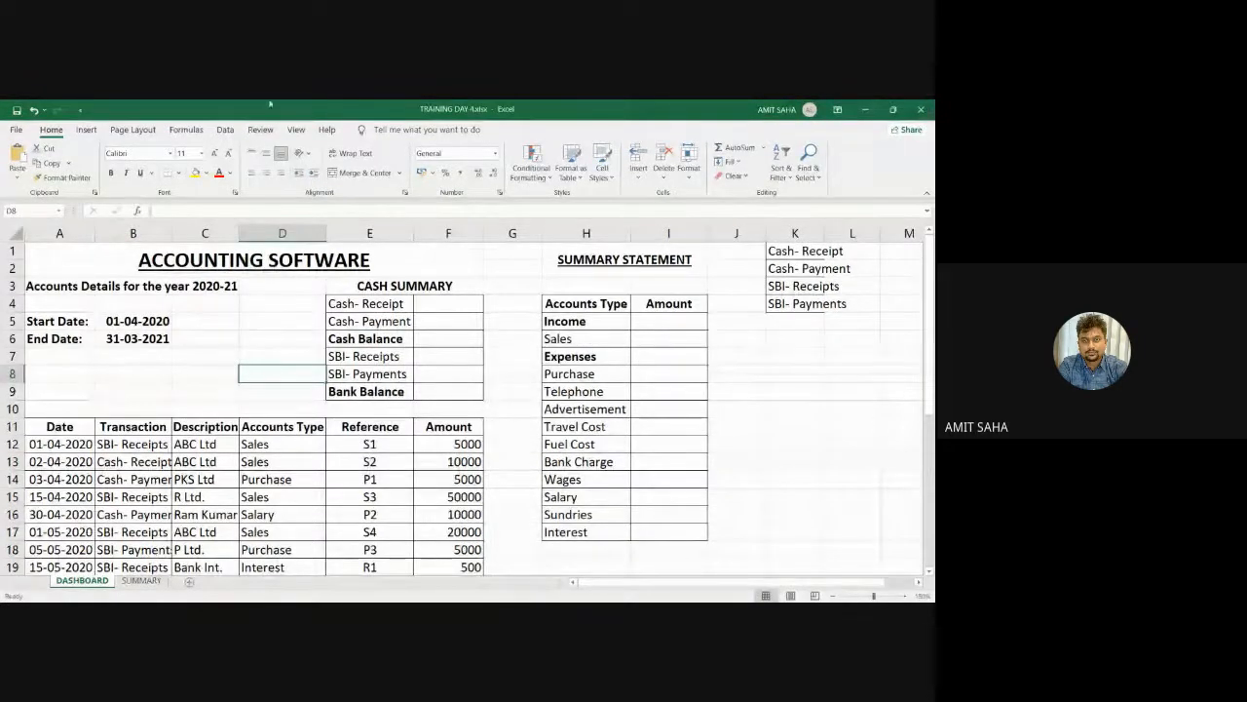
click(293, 336)
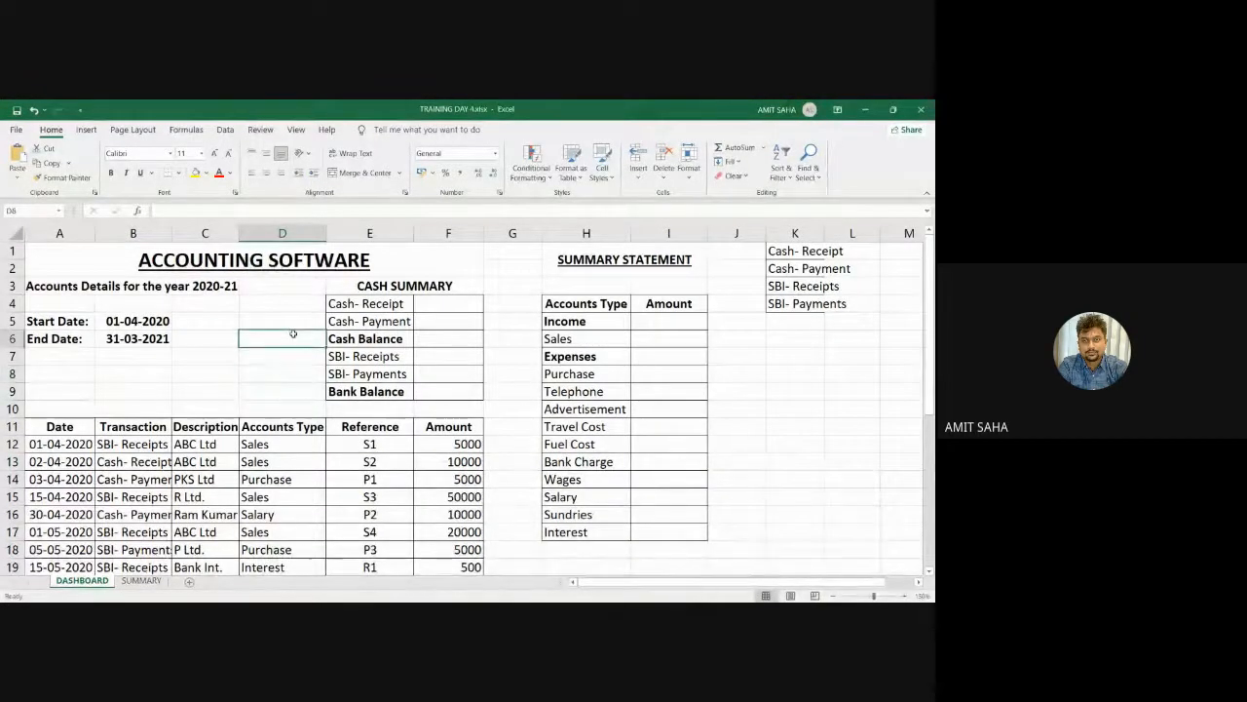
click(297, 373)
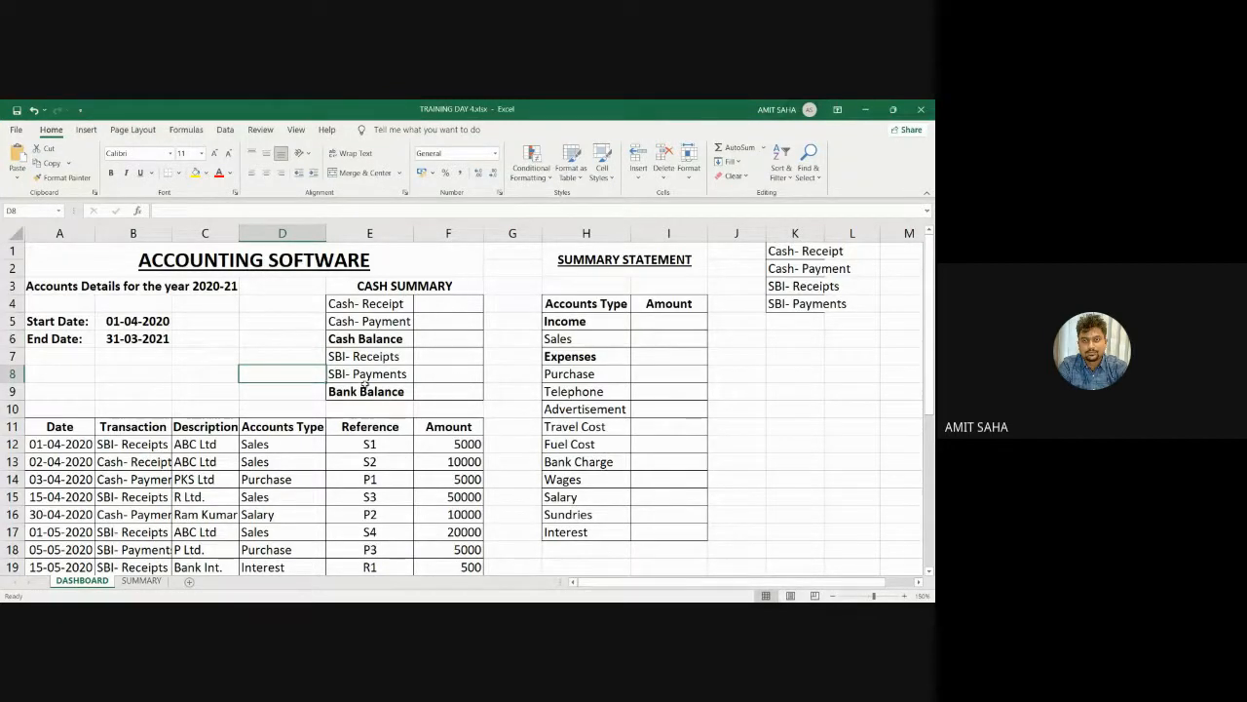
click(424, 320)
click(427, 338)
click(423, 395)
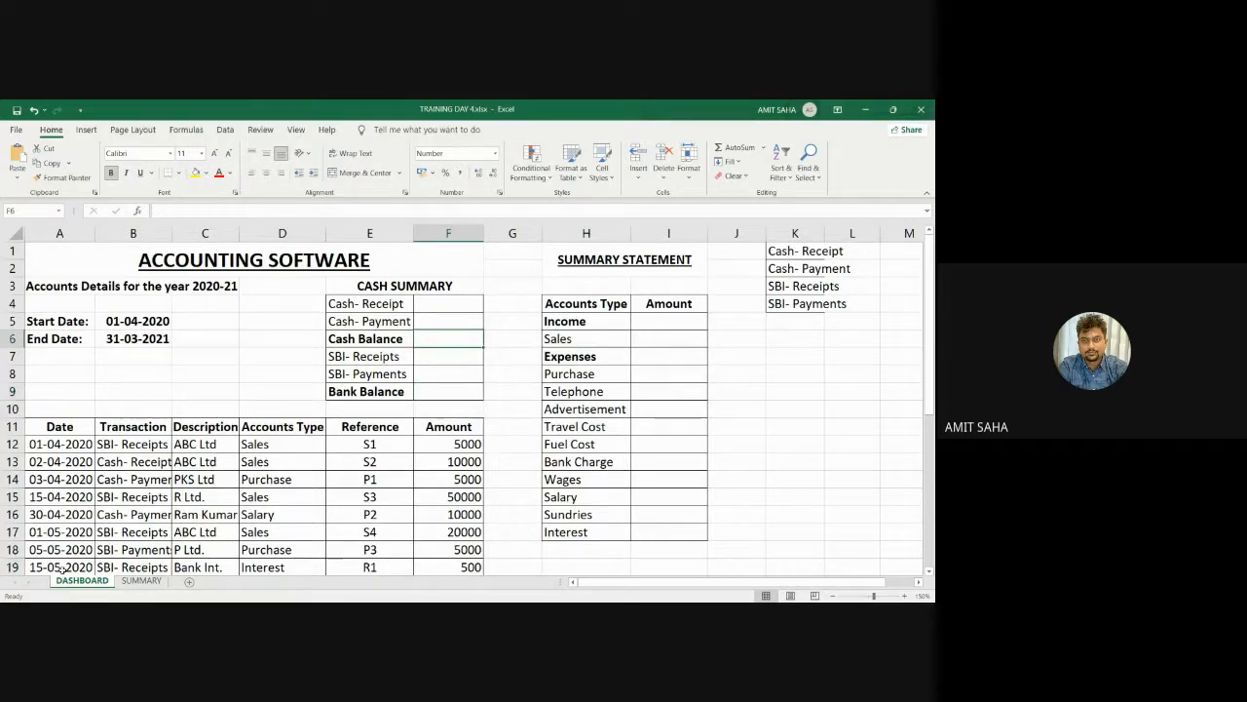
click(61, 565)
click(427, 348)
click(438, 389)
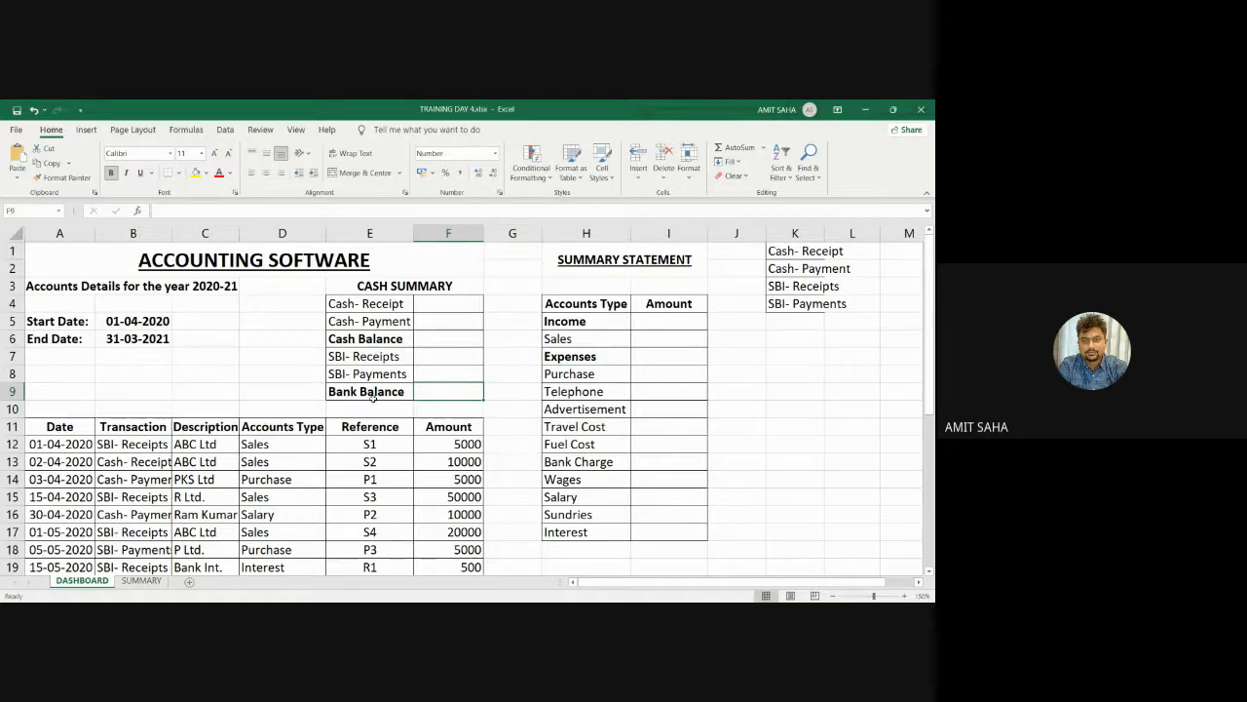
Start a SUMIFS formula in F4 for the Cash- Receipt total
click(440, 308)
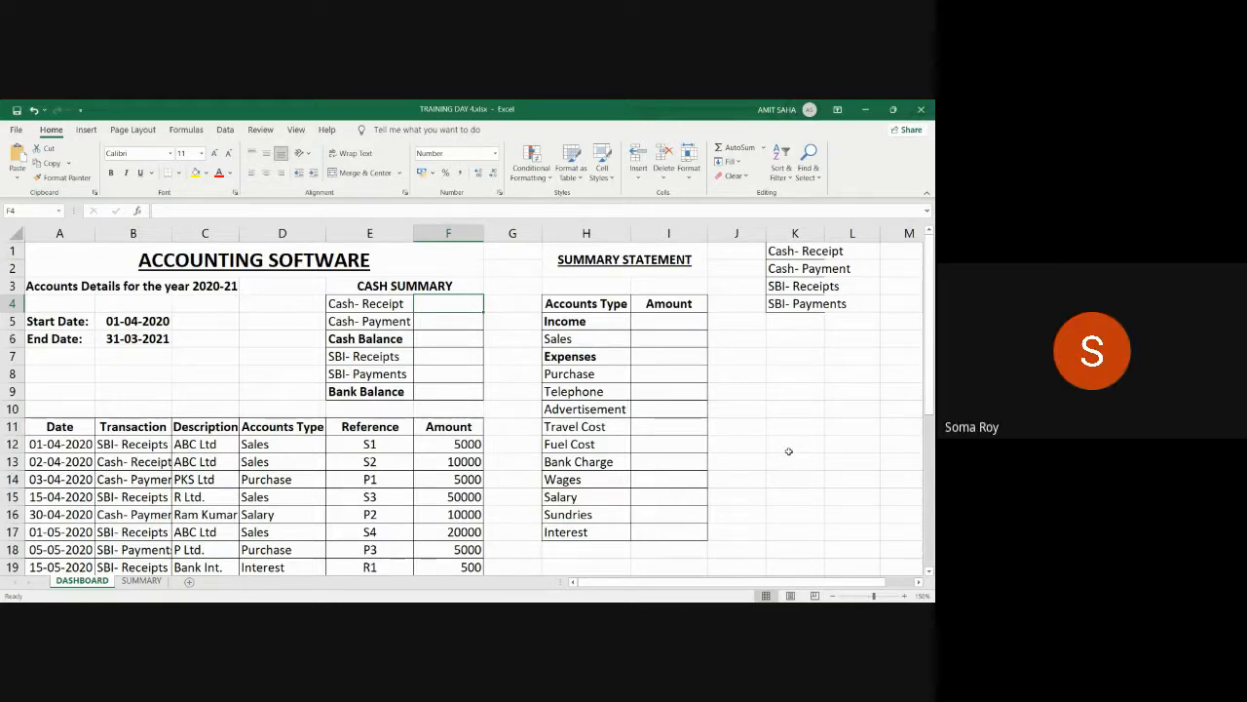
text(=)
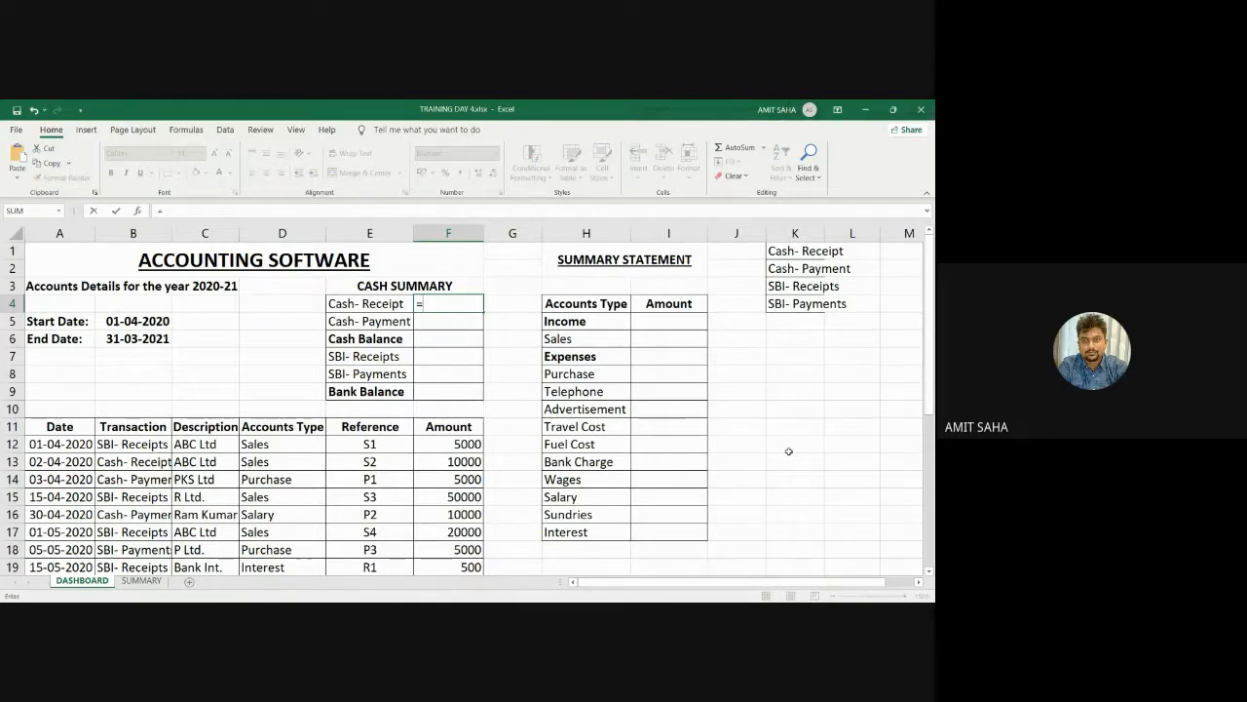
text(SUMIFS)
text(()
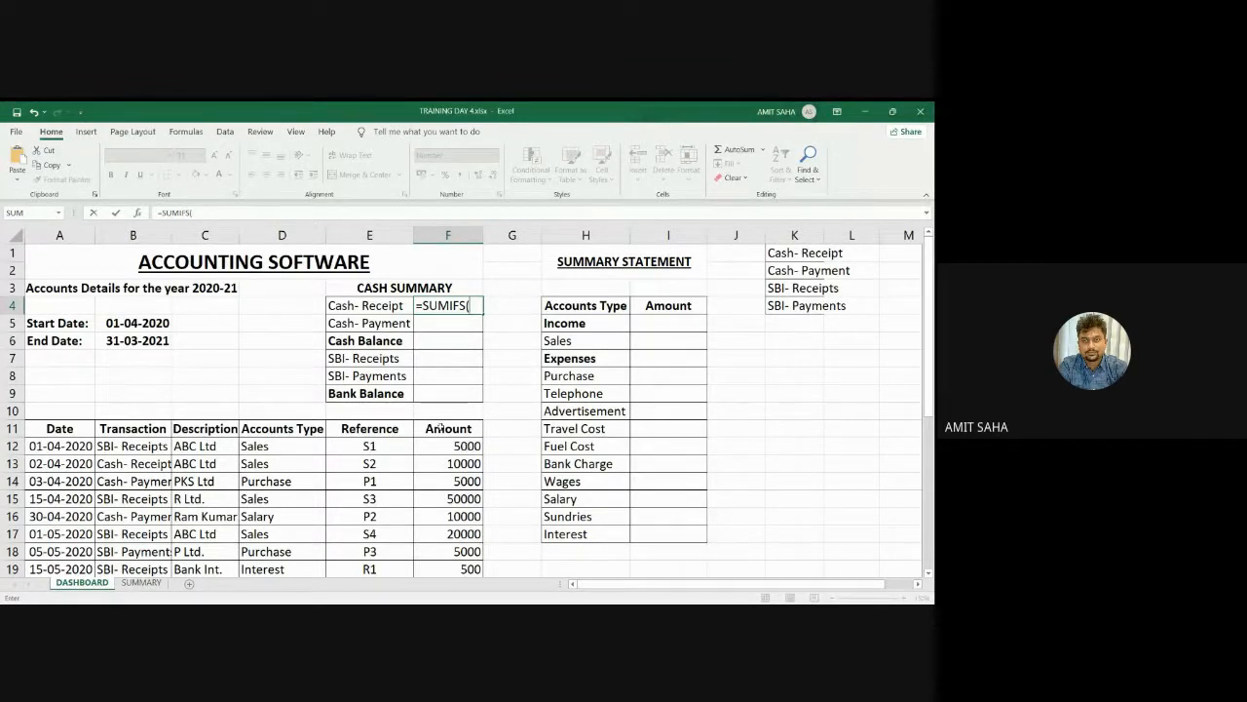
drag(445, 446, 450, 565)
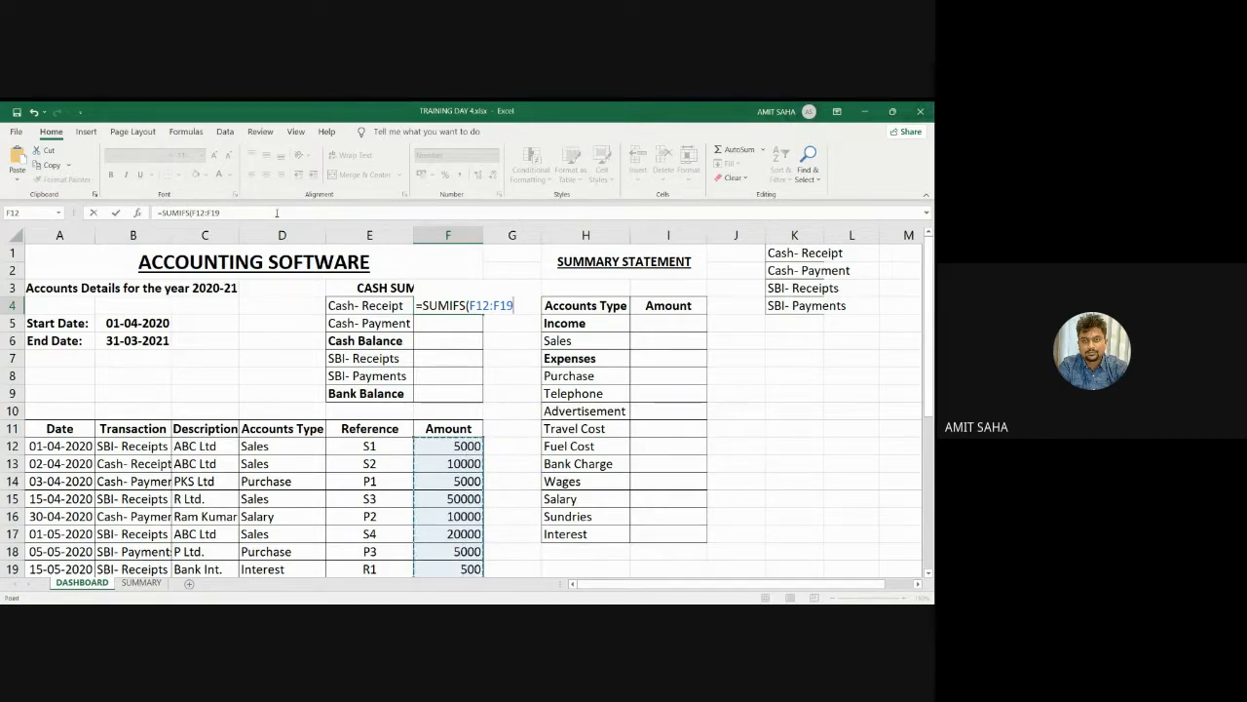
key(F2)
key(F4)
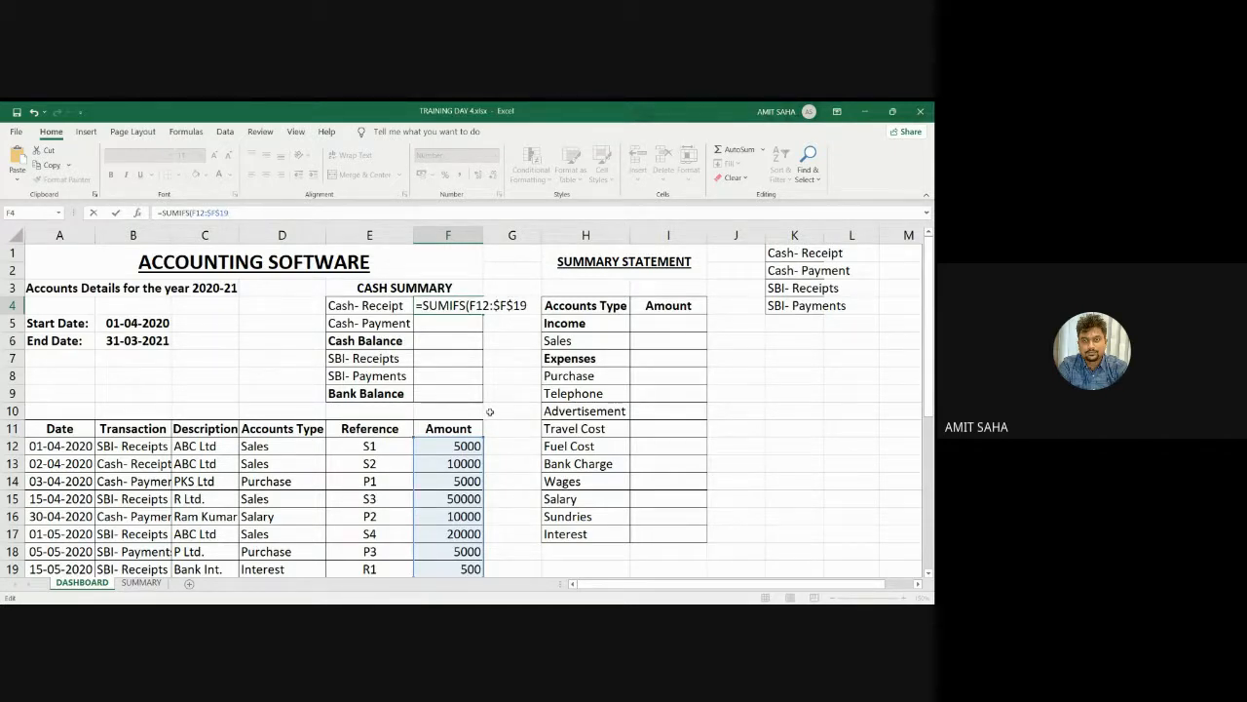
key(BackSpace)
key(BackSpace)
key(BackSpace)
key(BackSpace)
key(BackSpace)
key(BackSpace)
key(BackSpace)
key(BackSpace)
key(BackSpace)
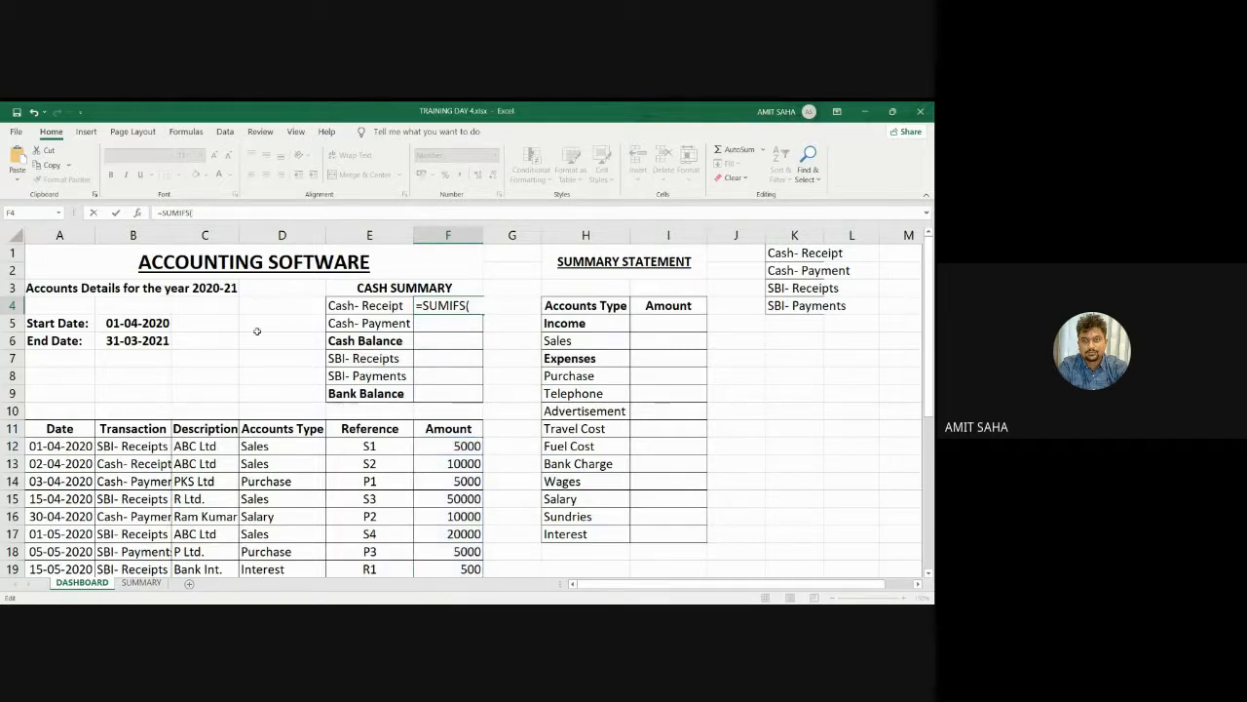
Set the sum range of the SUMIFS formula in F4 to the absolute amount range $F$12:$F$400
drag(472, 446, 478, 563)
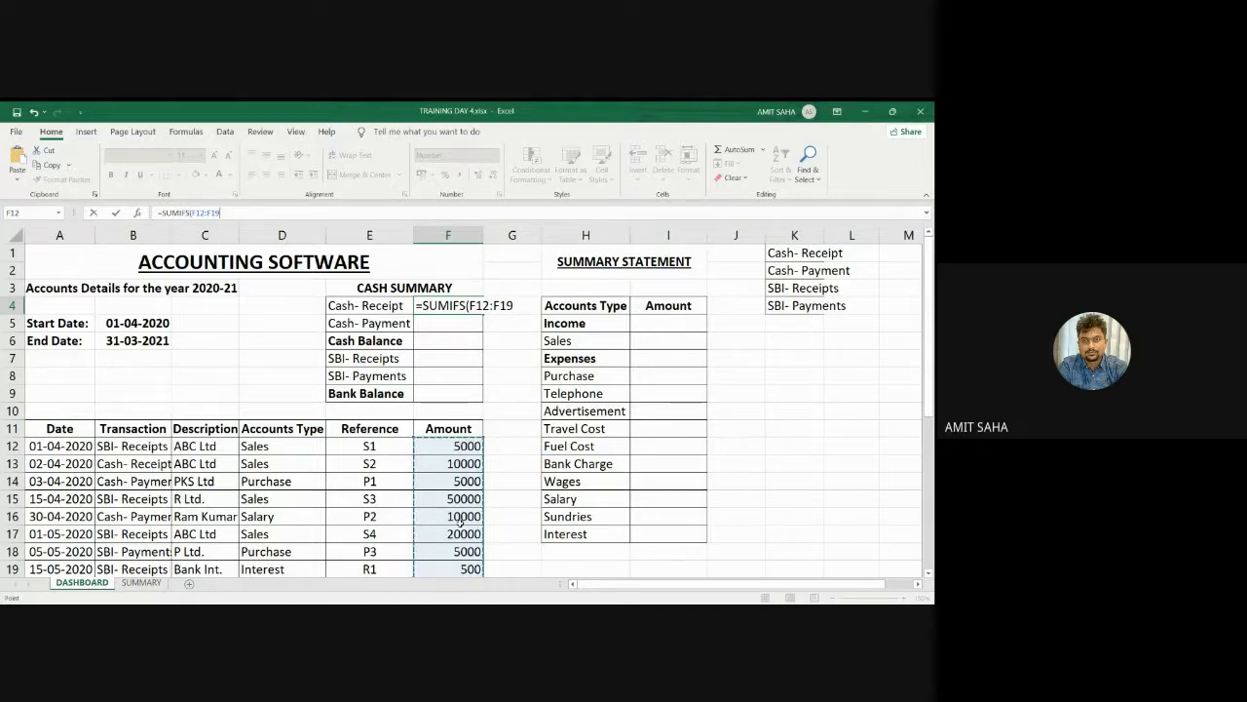
key(F4)
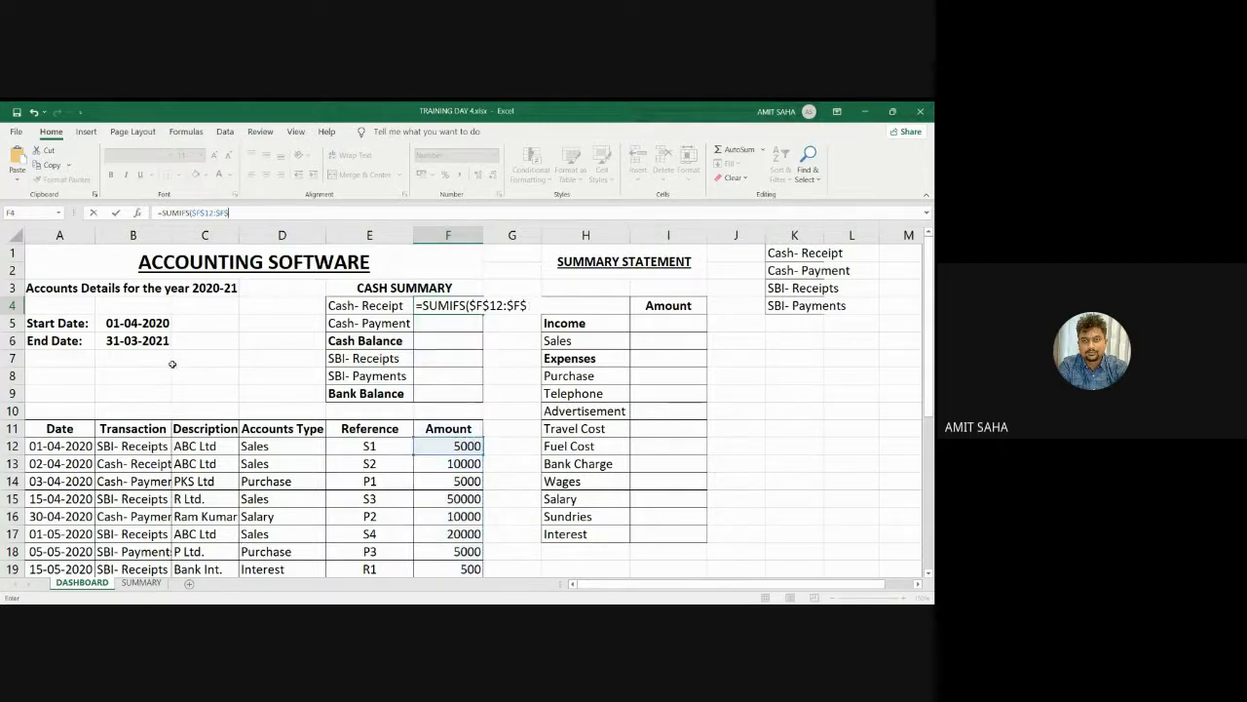
key(BackSpace)
key(BackSpace)
text(400)
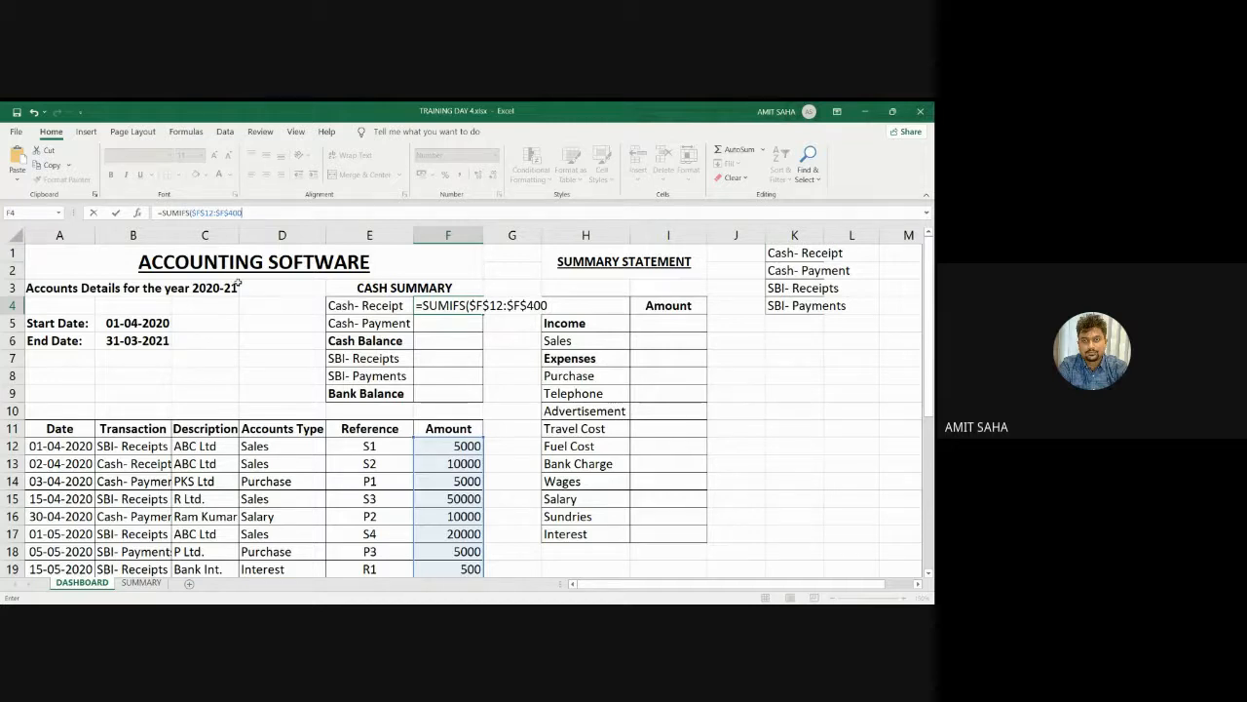
Add the absolute transaction range $B$12:$B$400 as the criteria range of the SUMIFS formula in F4
text(,)
drag(126, 447, 141, 571)
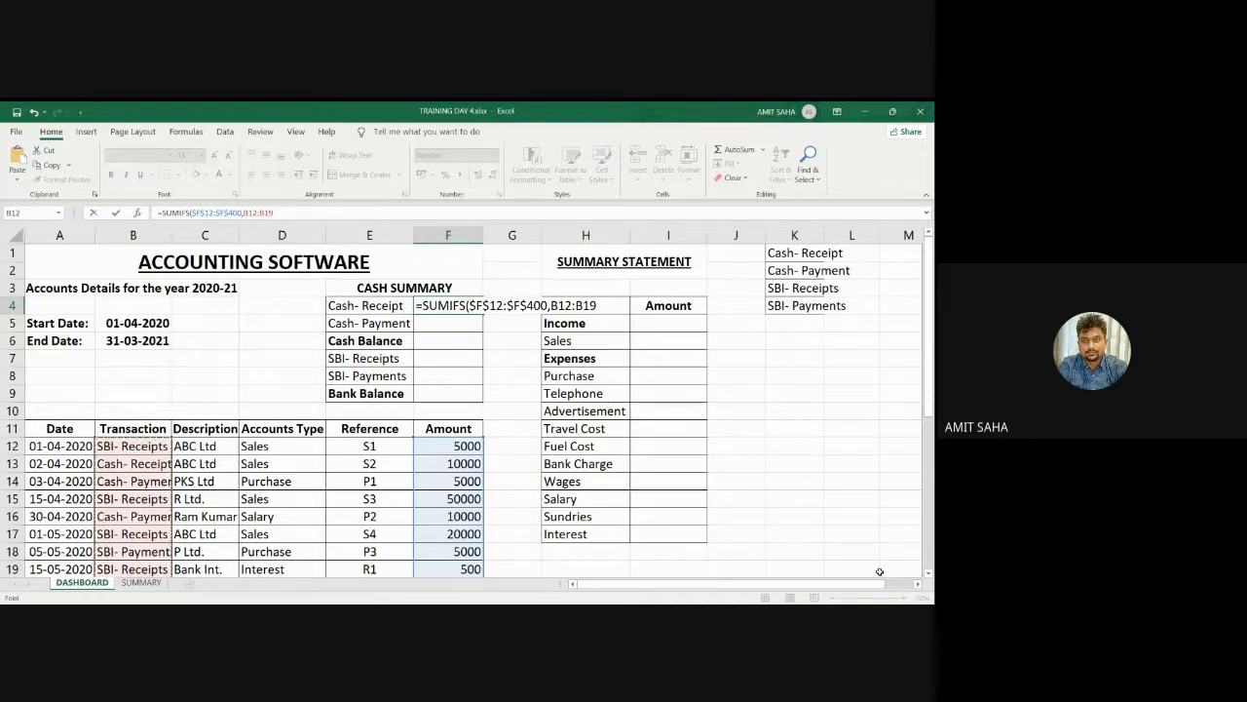
key(F4)
key(BackSpace)
key(BackSpace)
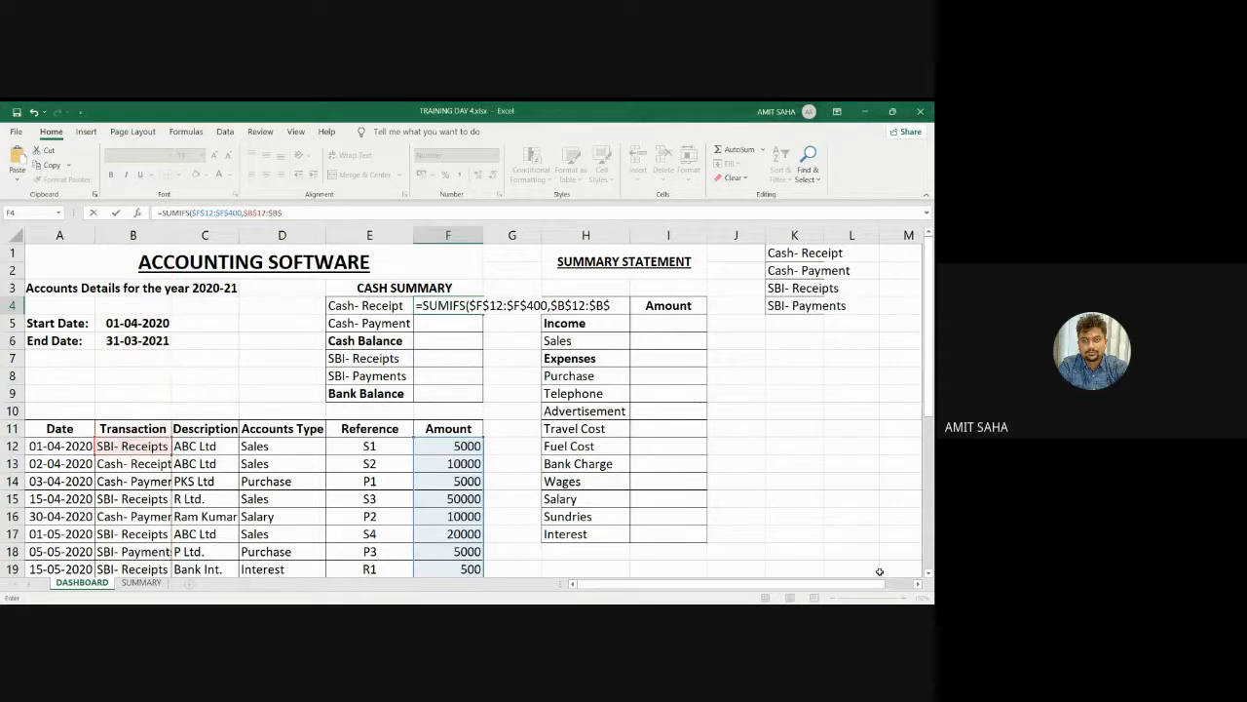
text(400)
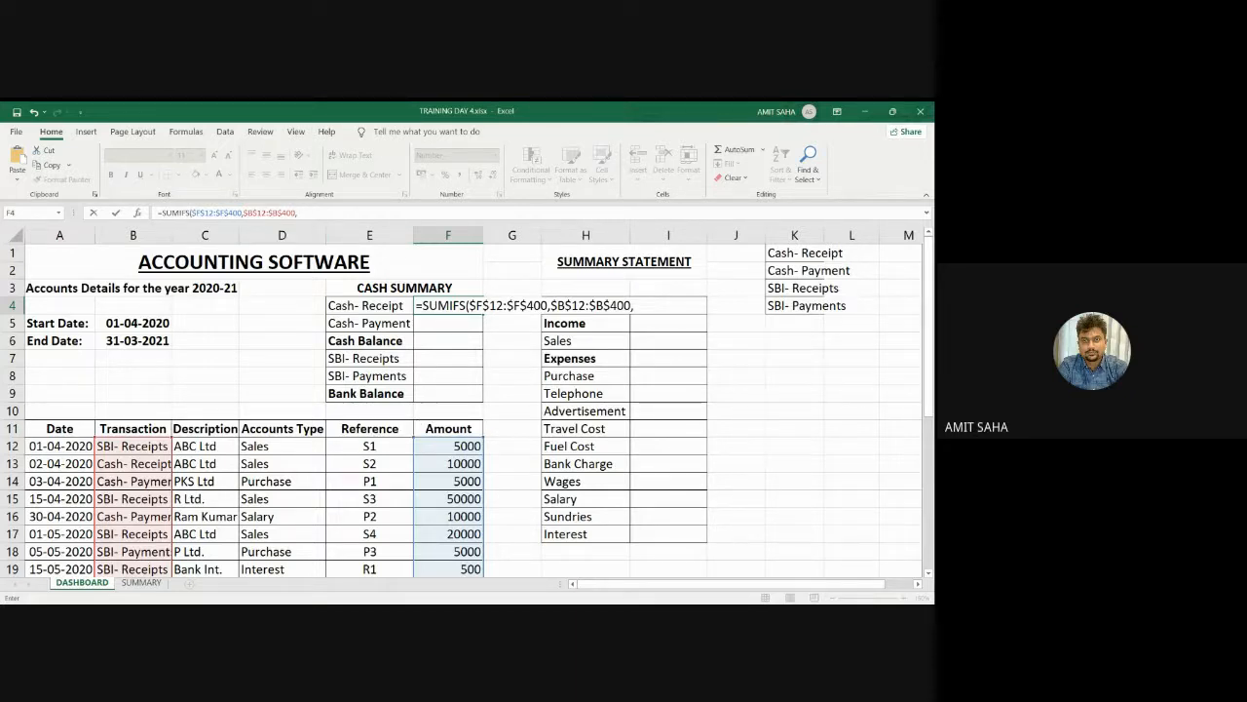
Use the Cash- Receipt label in E4 as the criterion and complete the SUMIFS formula in F4
click(362, 305)
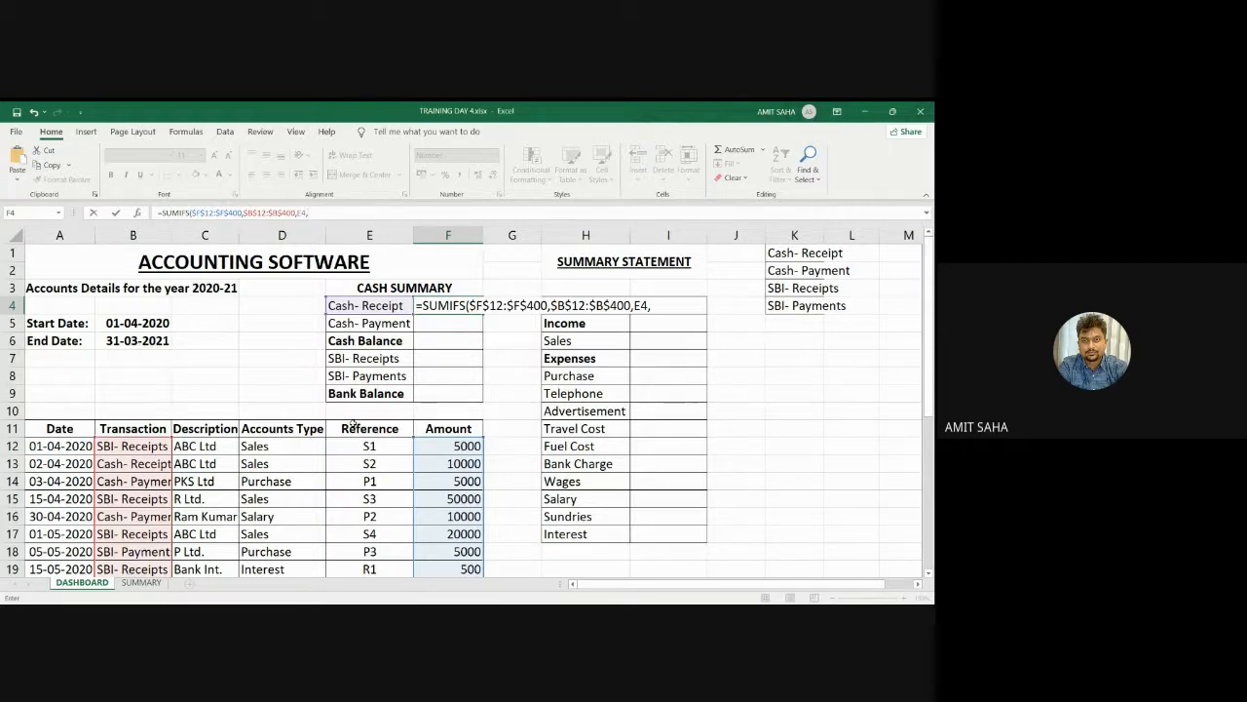
key(BackSpace)
text())
key(Return)
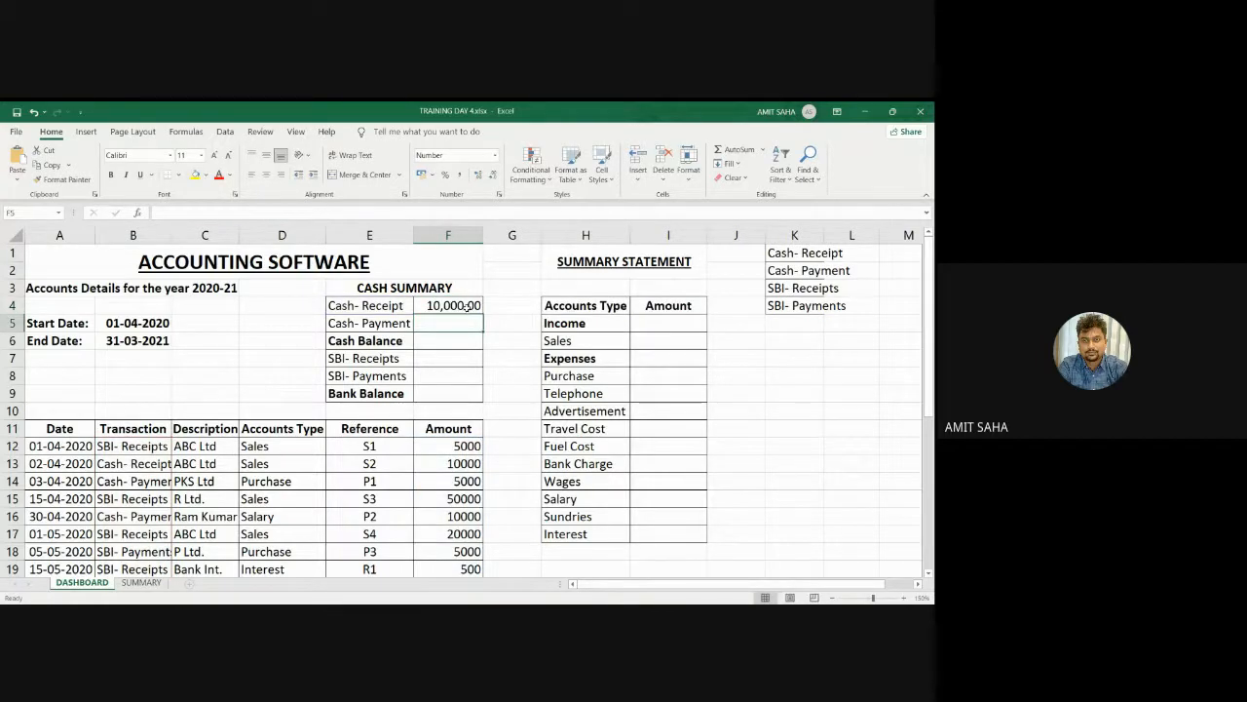
Copy the SUMIFS formula from F4 to the Cash- Payment, SBI- Receipts and SBI- Payments amounts in F5, F7 and F8
click(467, 308)
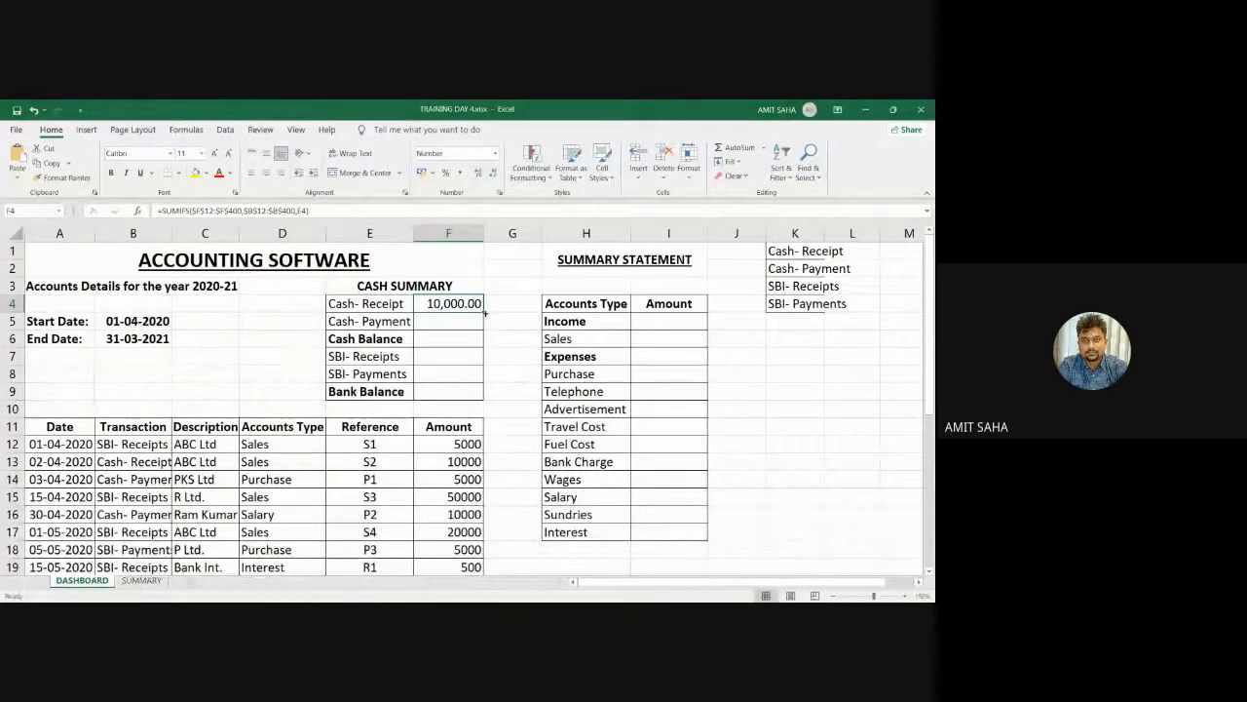
drag(483, 311, 482, 330)
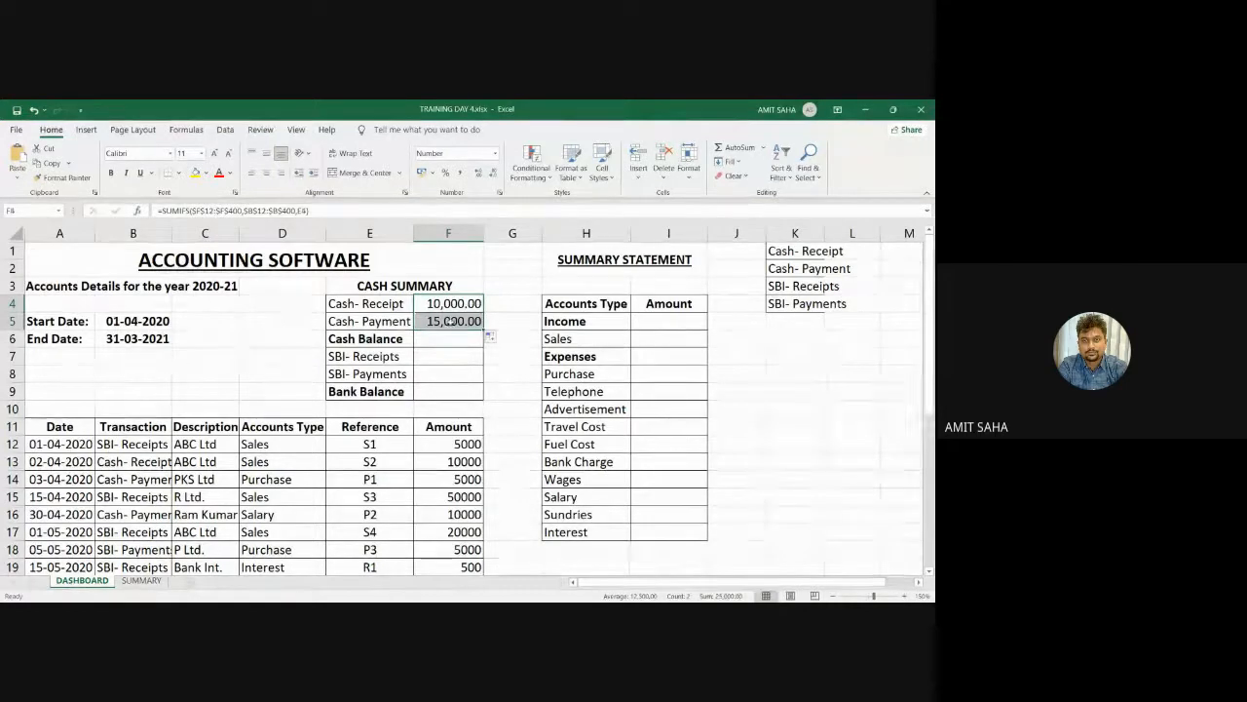
click(468, 329)
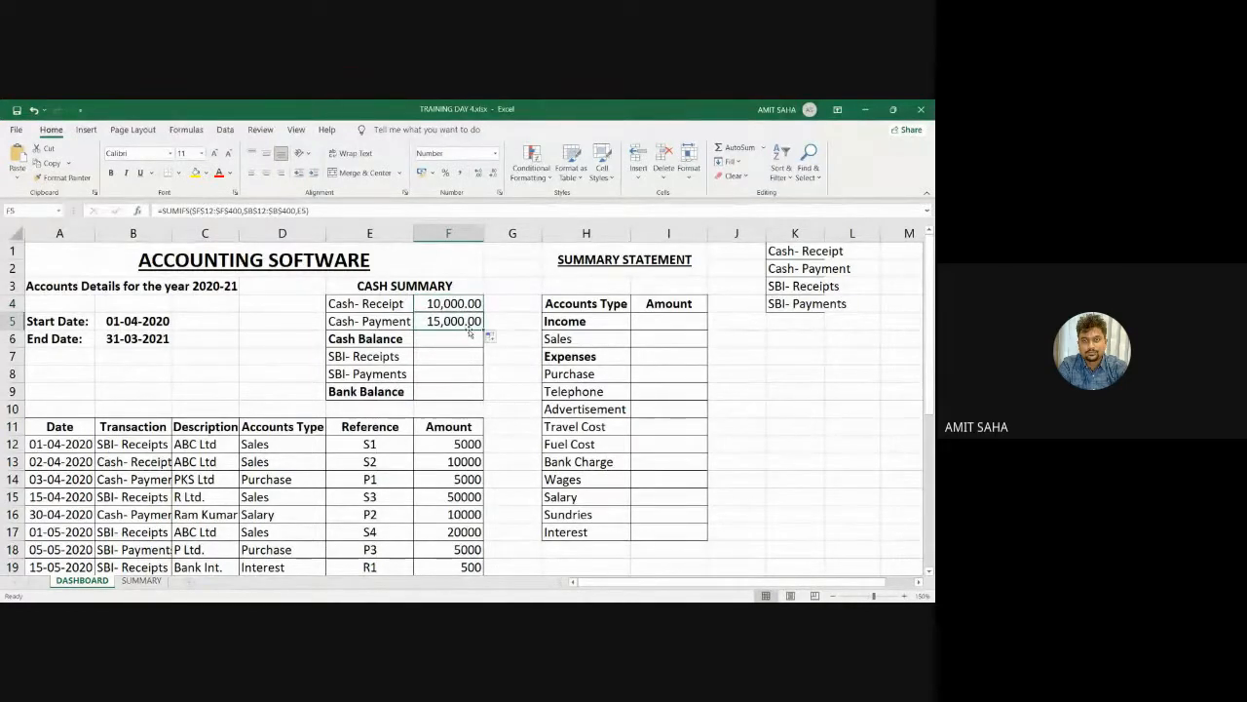
key(ctrl+c)
click(455, 361)
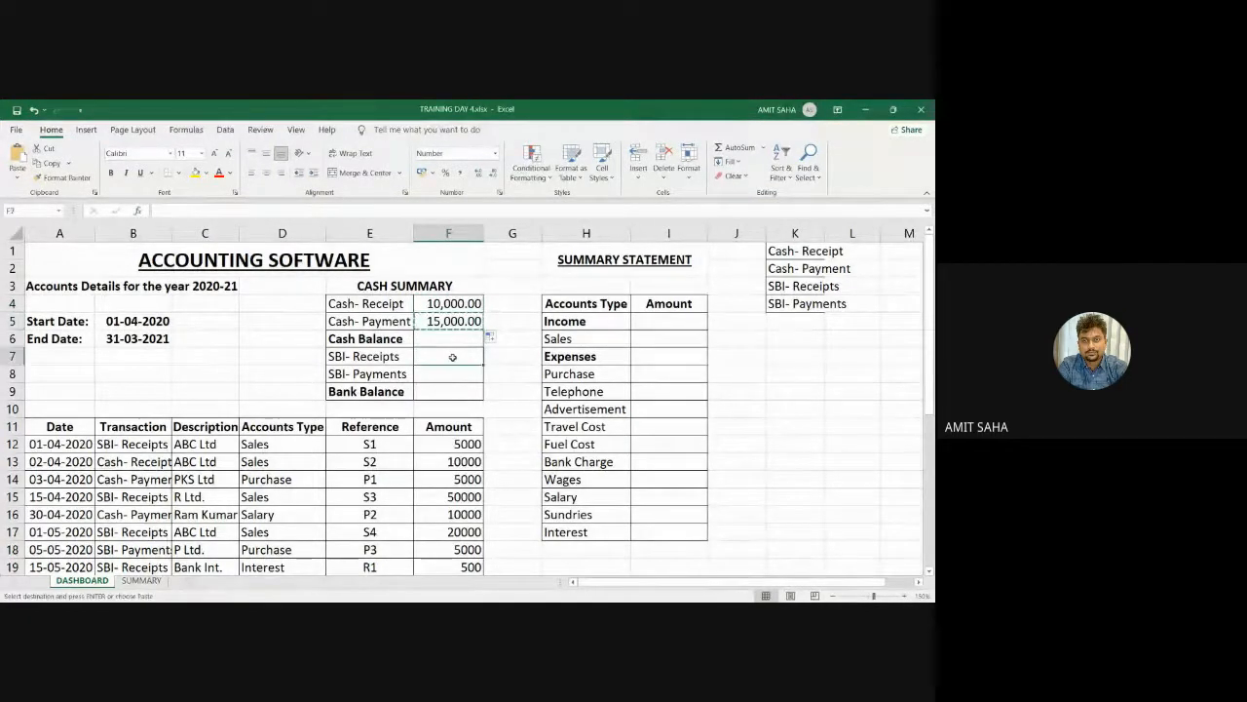
key(ctrl+v)
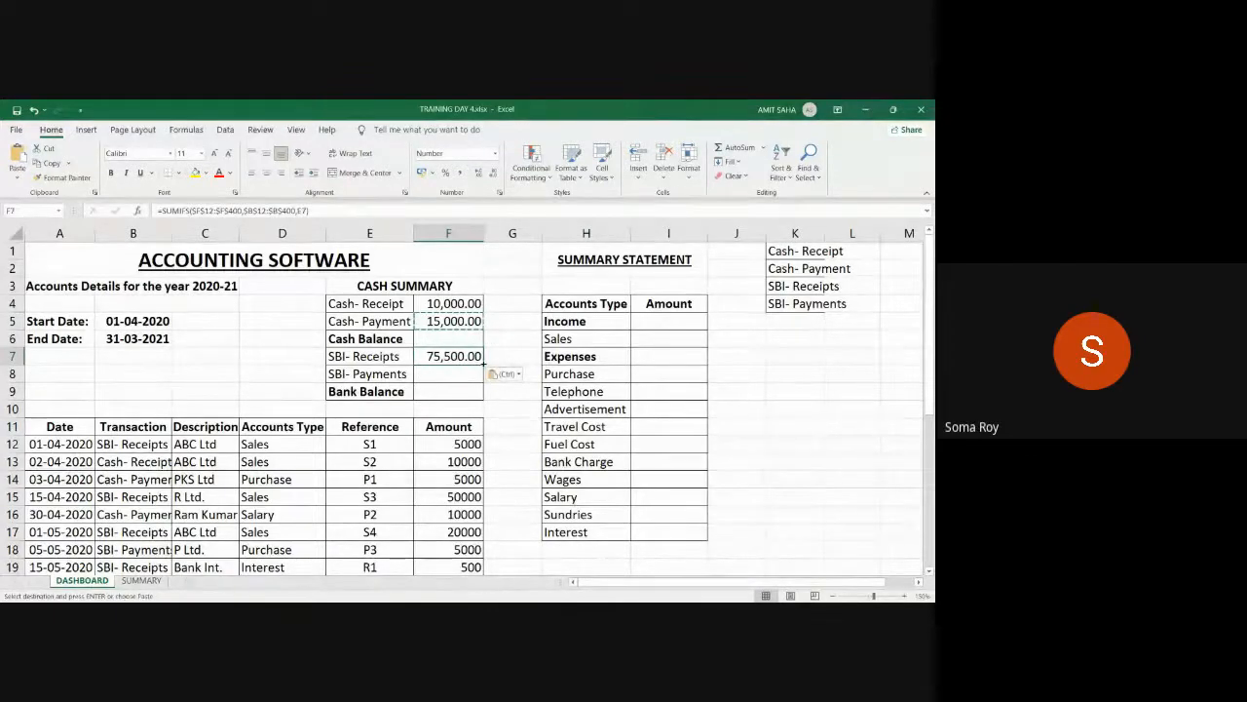
drag(483, 364, 479, 380)
click(534, 335)
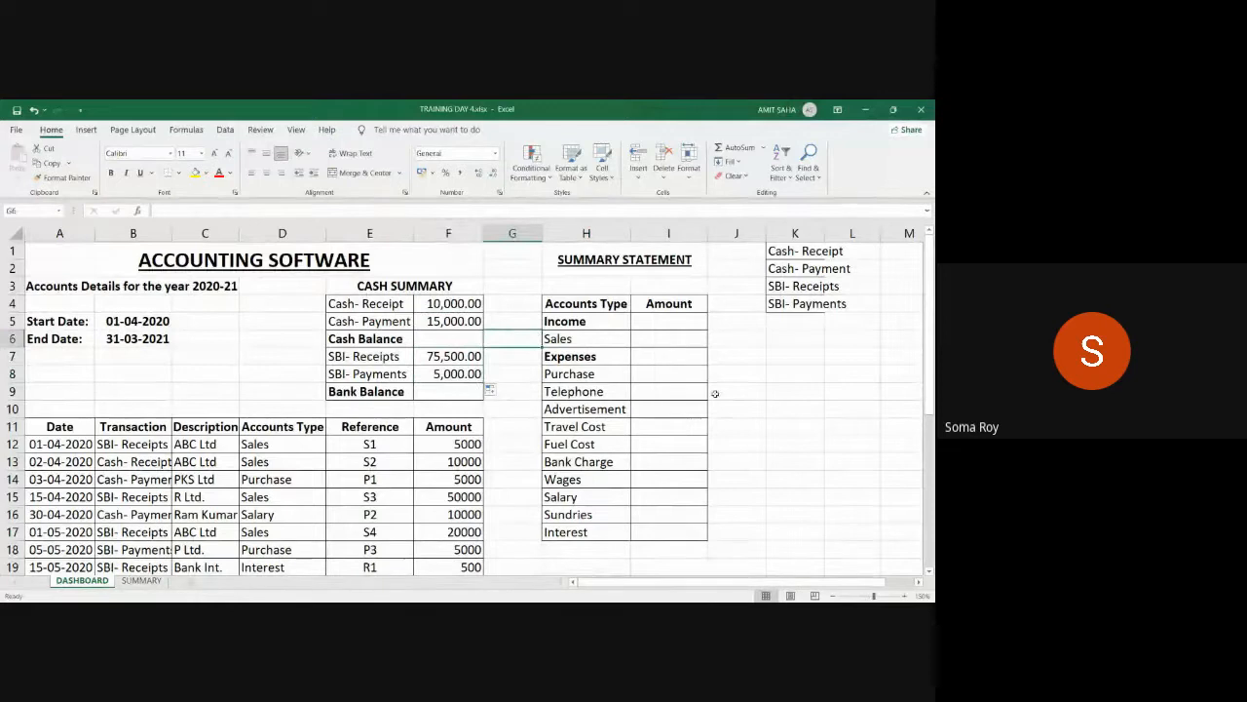
click(798, 395)
click(458, 339)
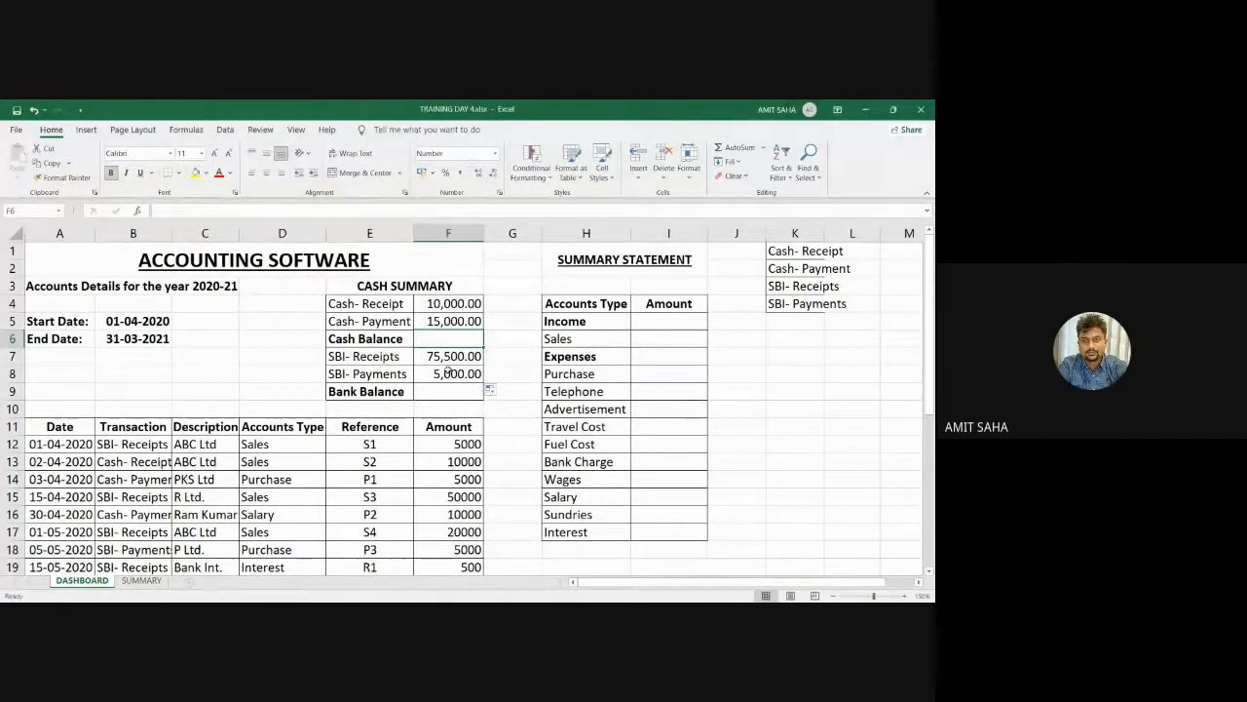
text(=)
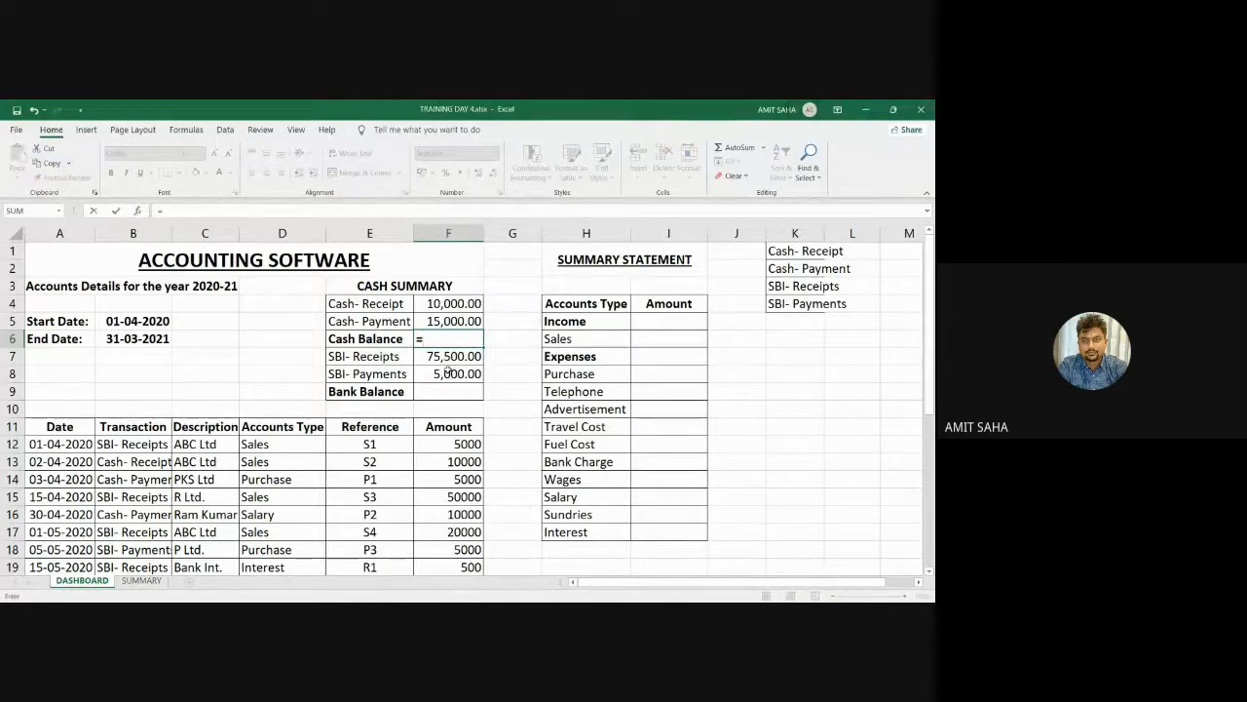
click(450, 303)
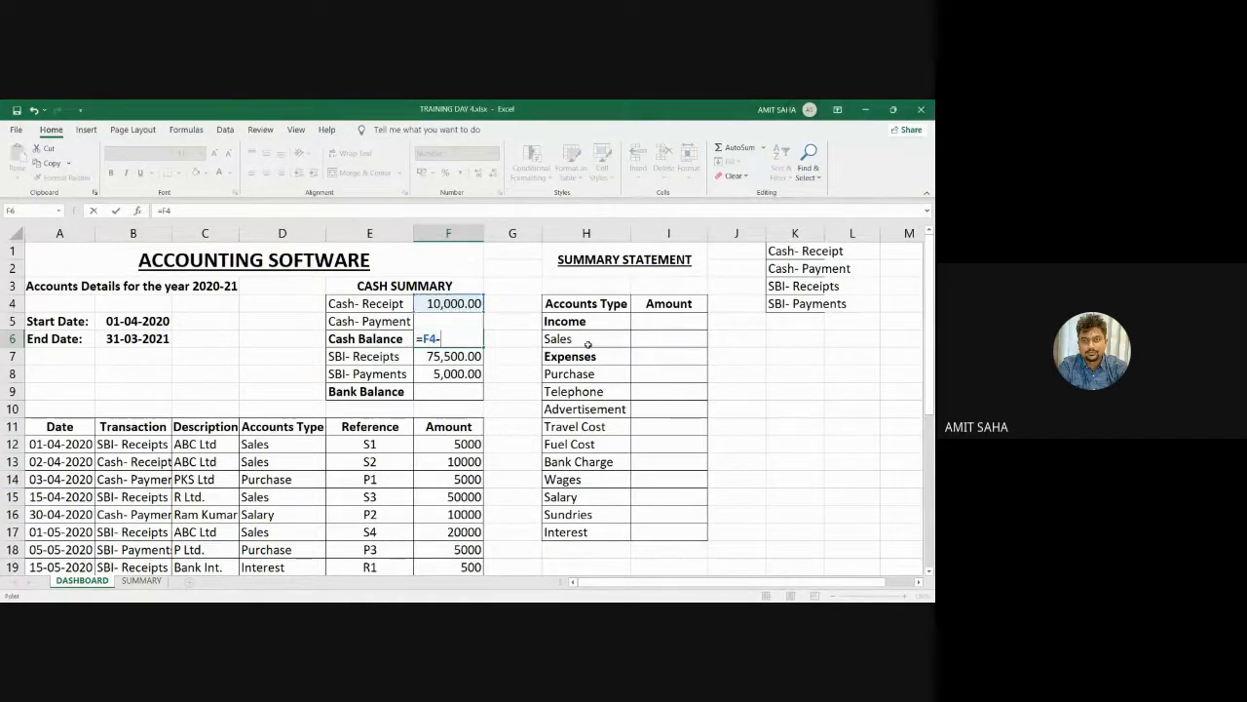
text(-)
key(BackSpace)
key(BackSpace)
key(BackSpace)
key(BackSpace)
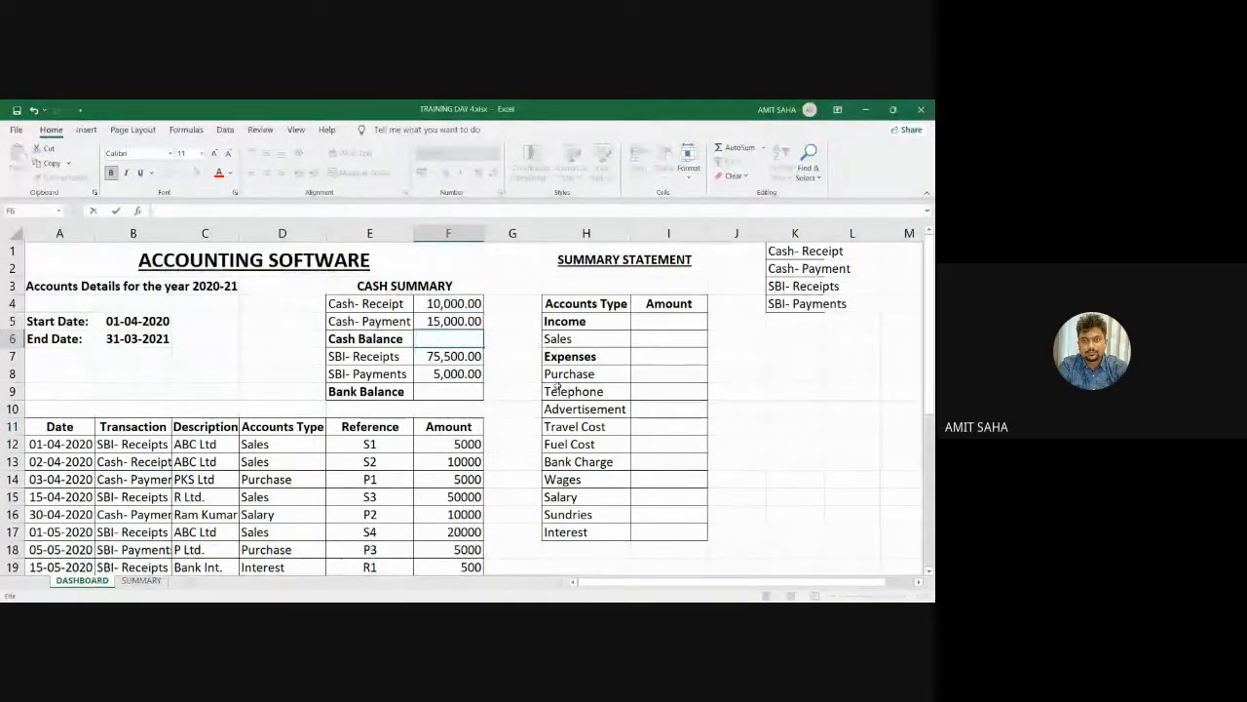
text(=)
click(445, 302)
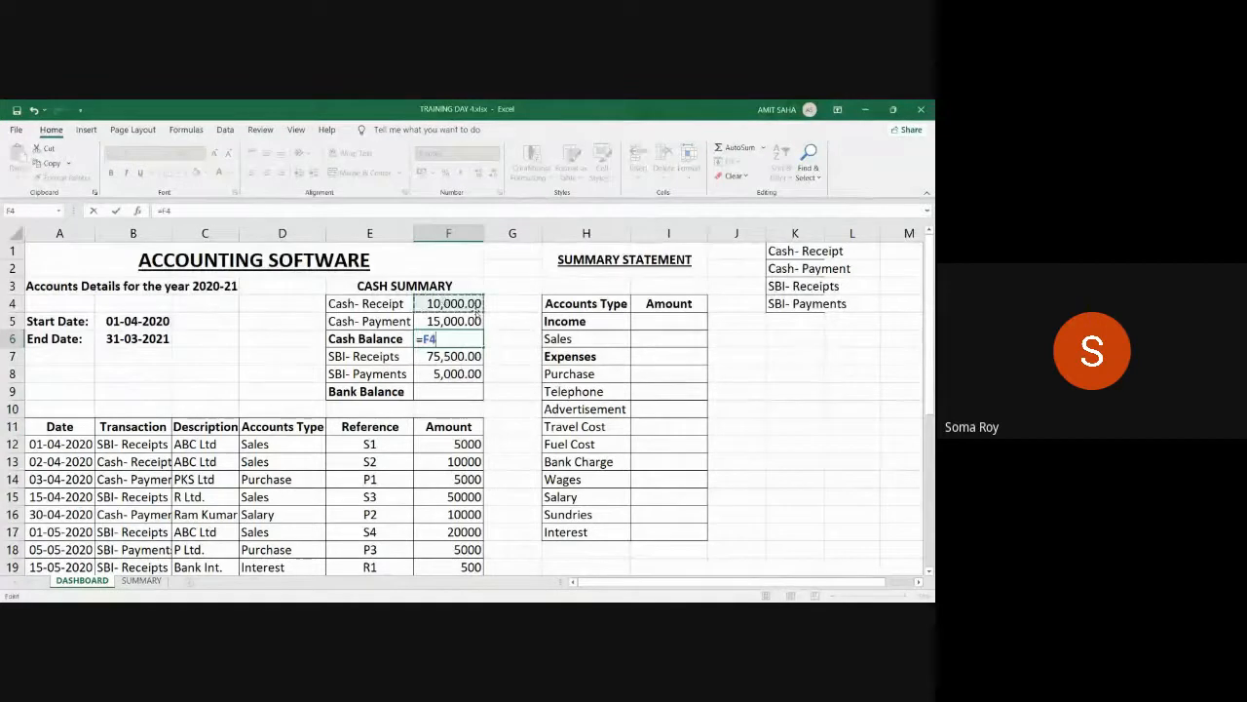
text(-)
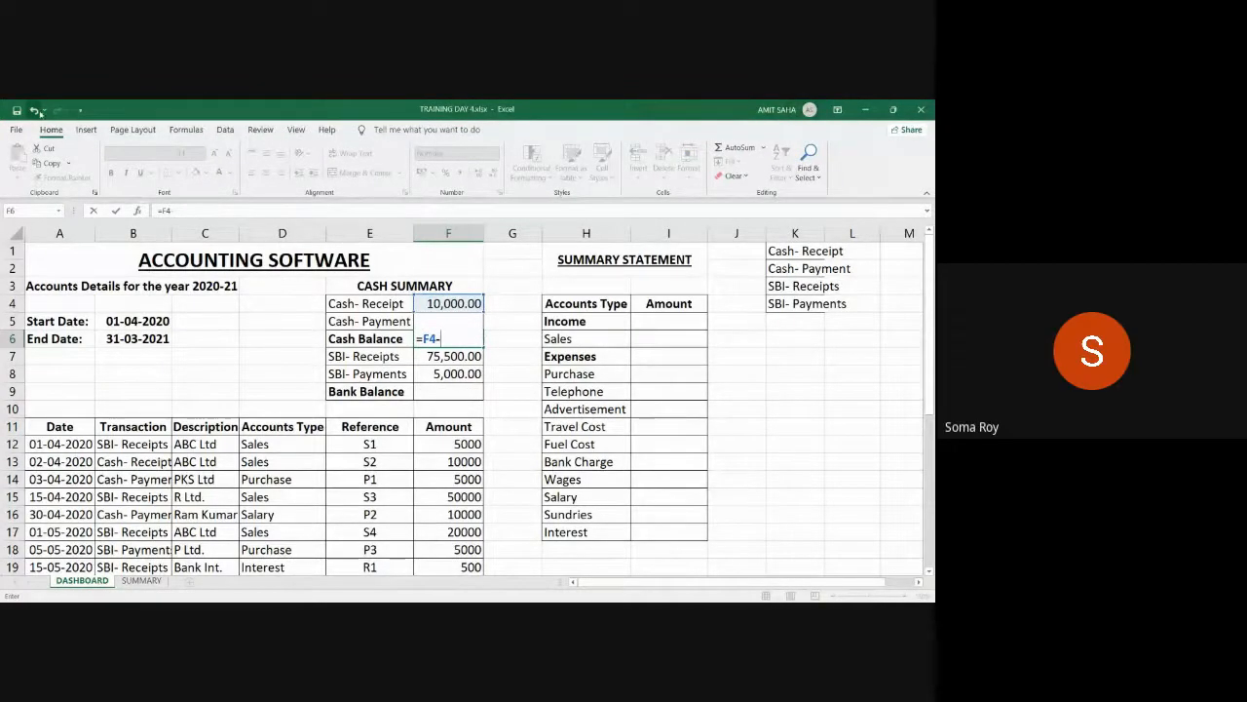
key(BackSpace)
key(BackSpace)
key(BackSpace)
key(BackSpace)
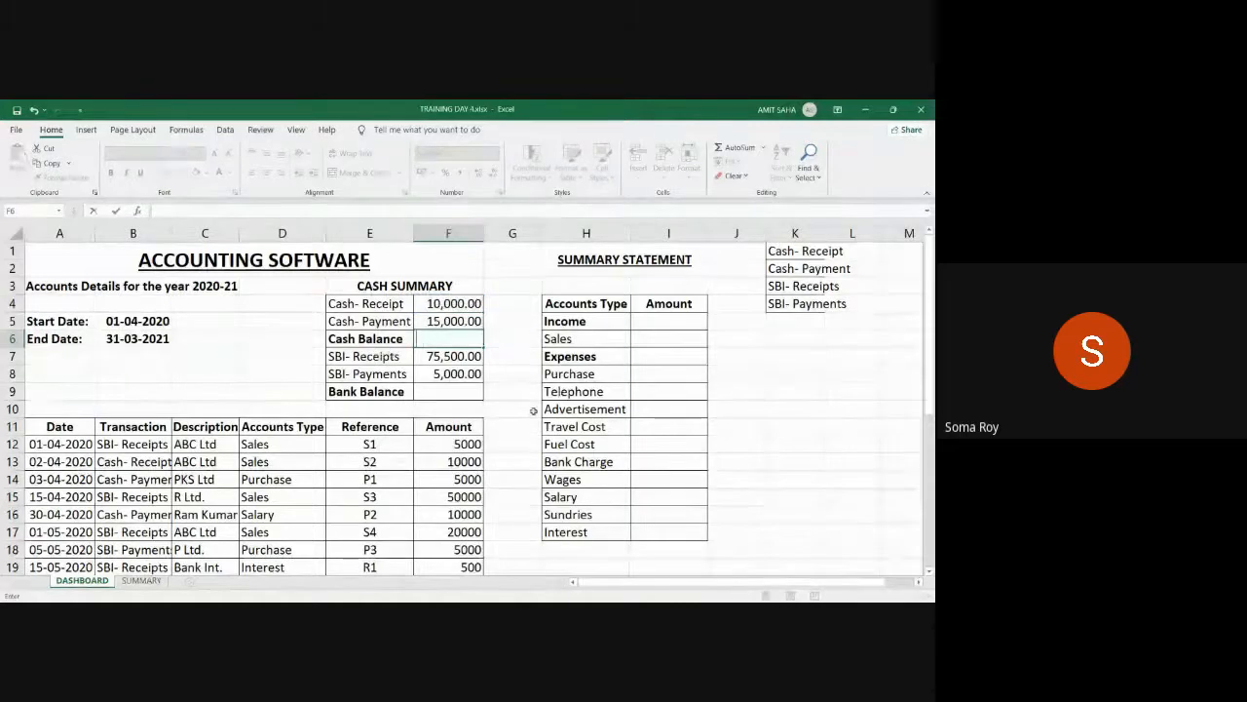
click(529, 390)
Try to calculate the Cash Balance in F6 with the formula =F4-E5, and clear the cell
click(471, 338)
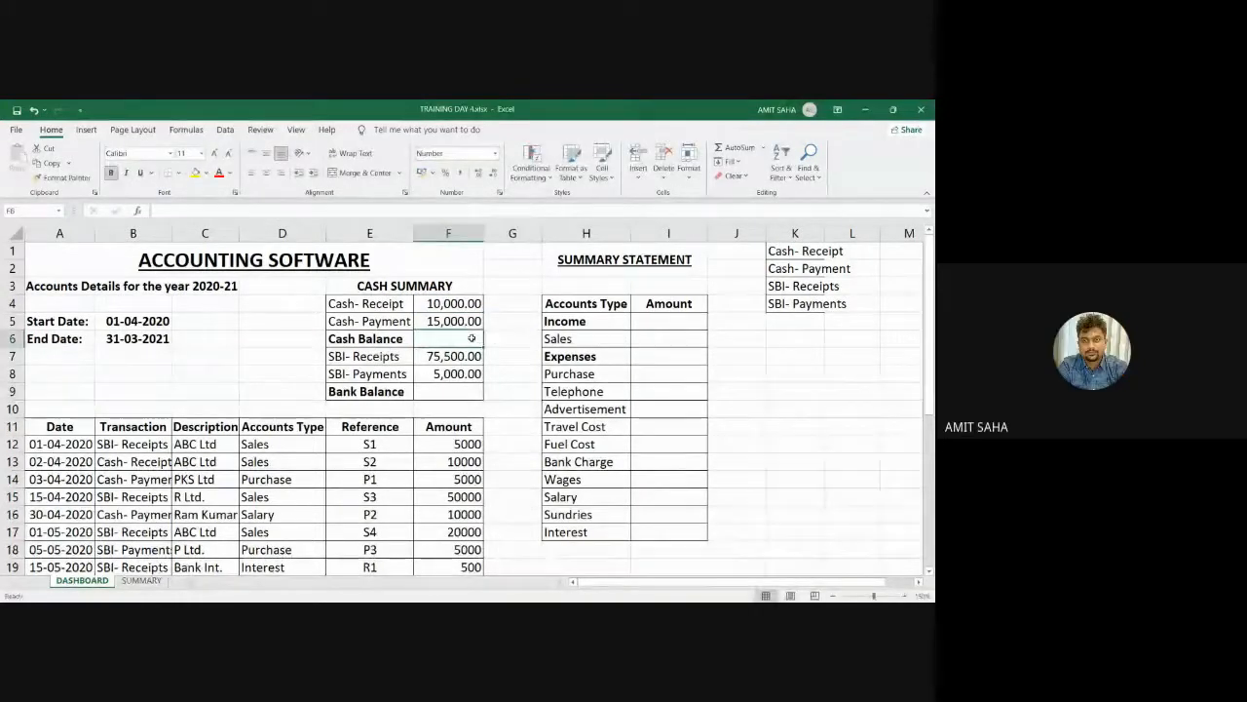
text(=)
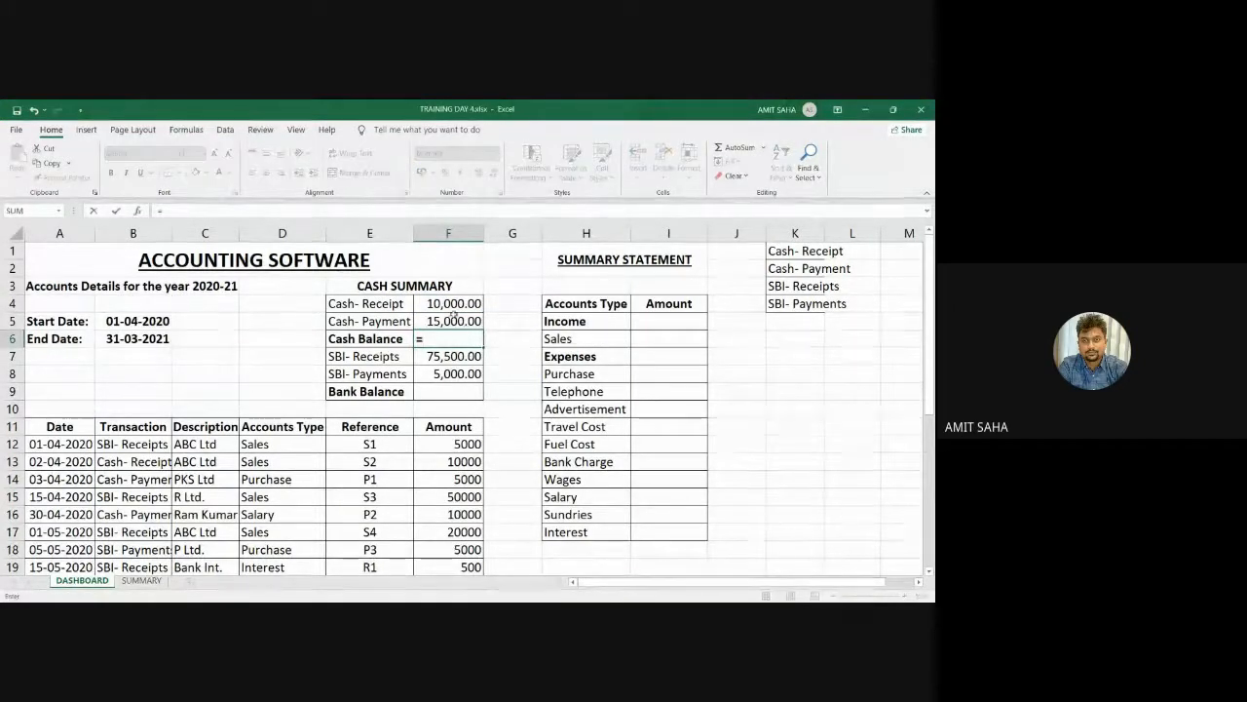
click(451, 304)
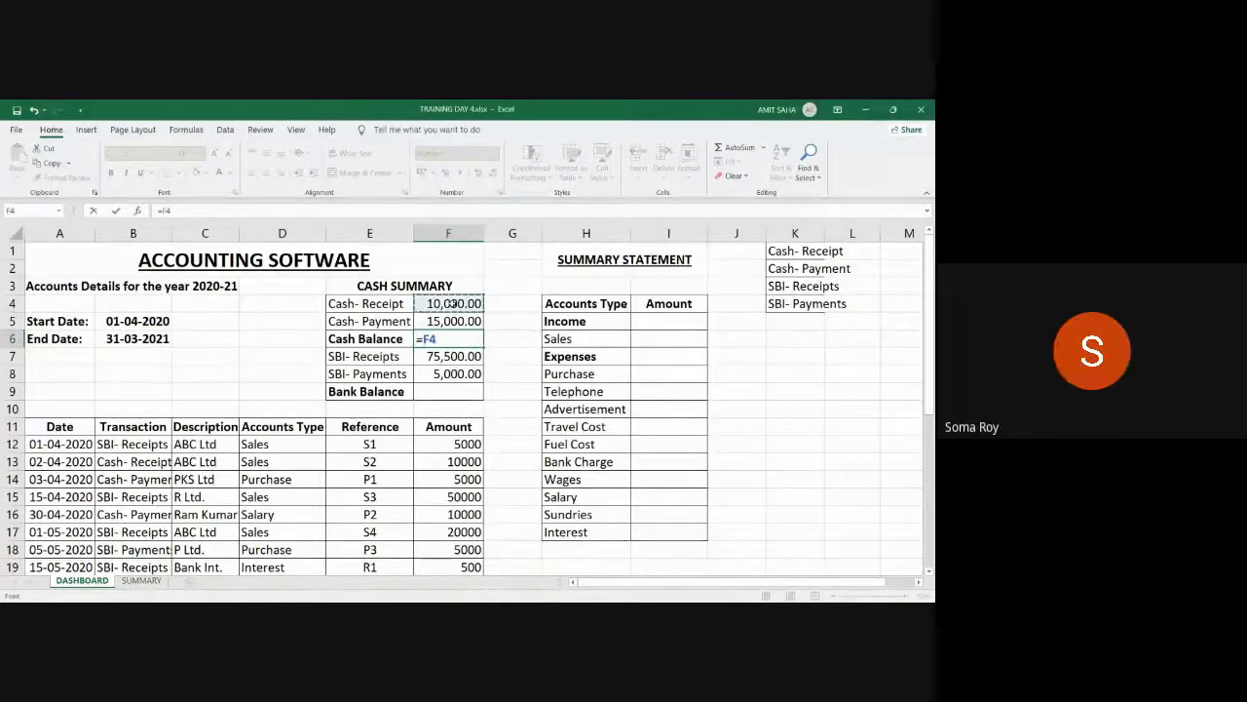
text(-)
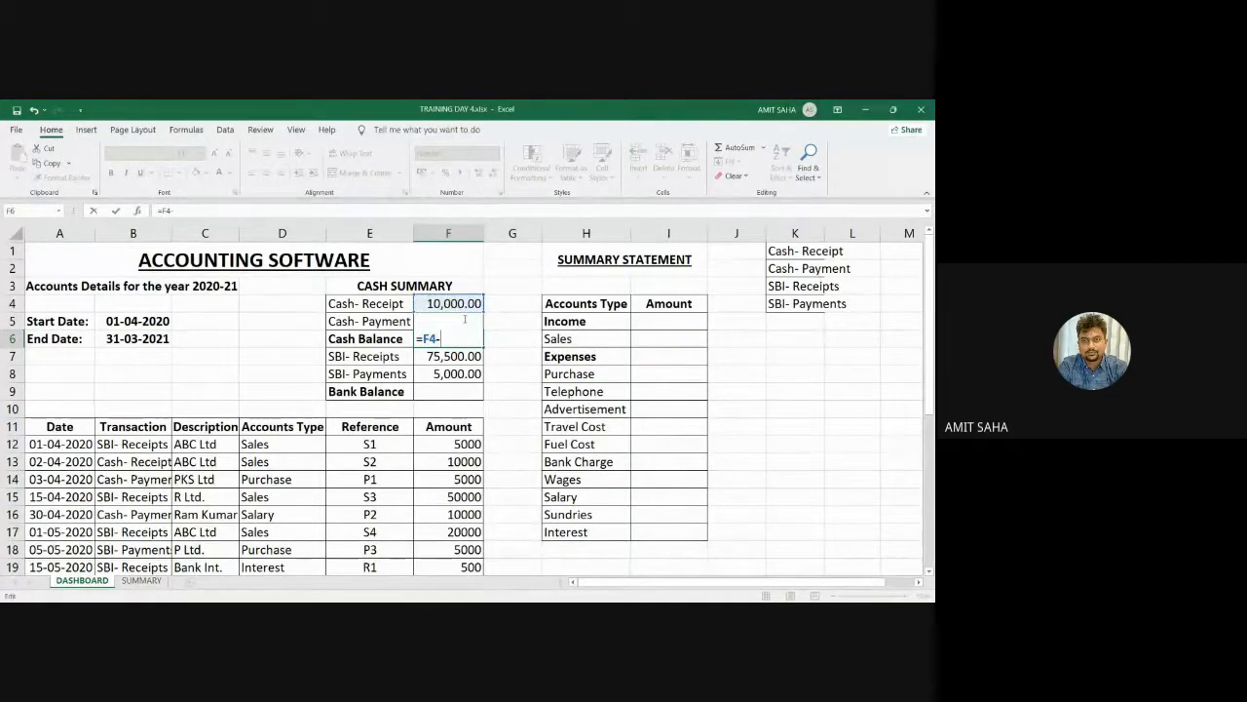
click(402, 323)
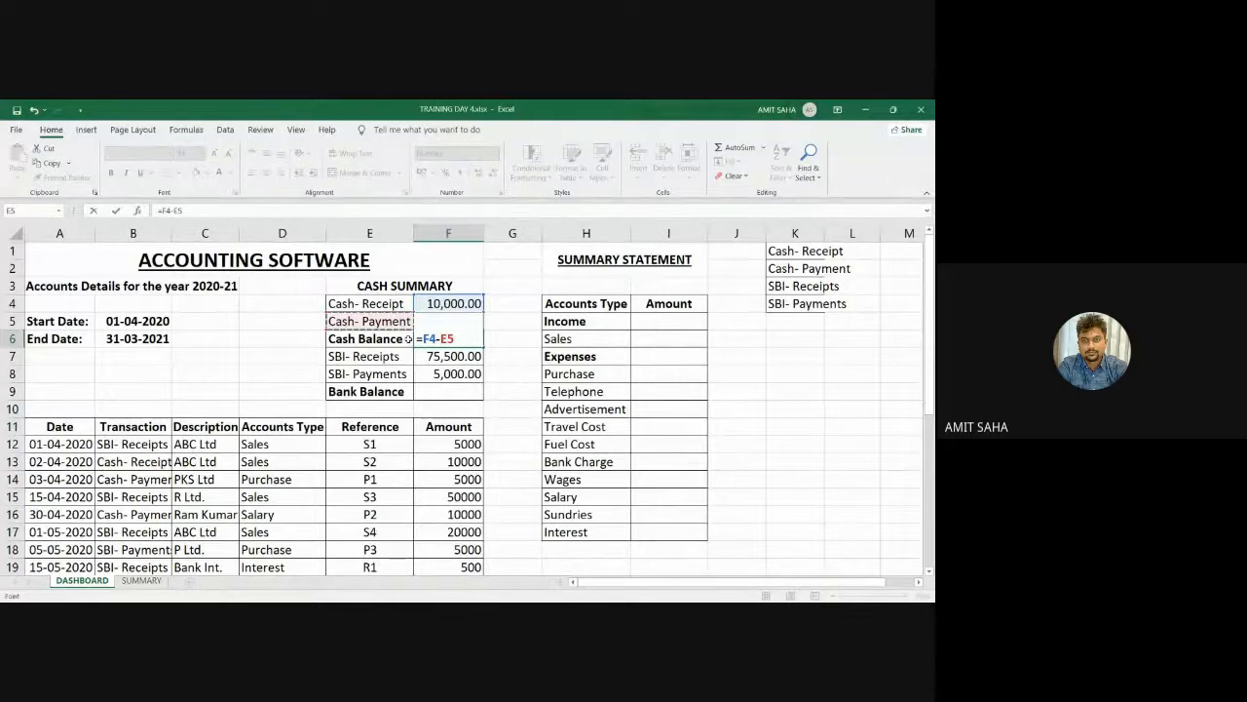
key(Tab)
click(431, 338)
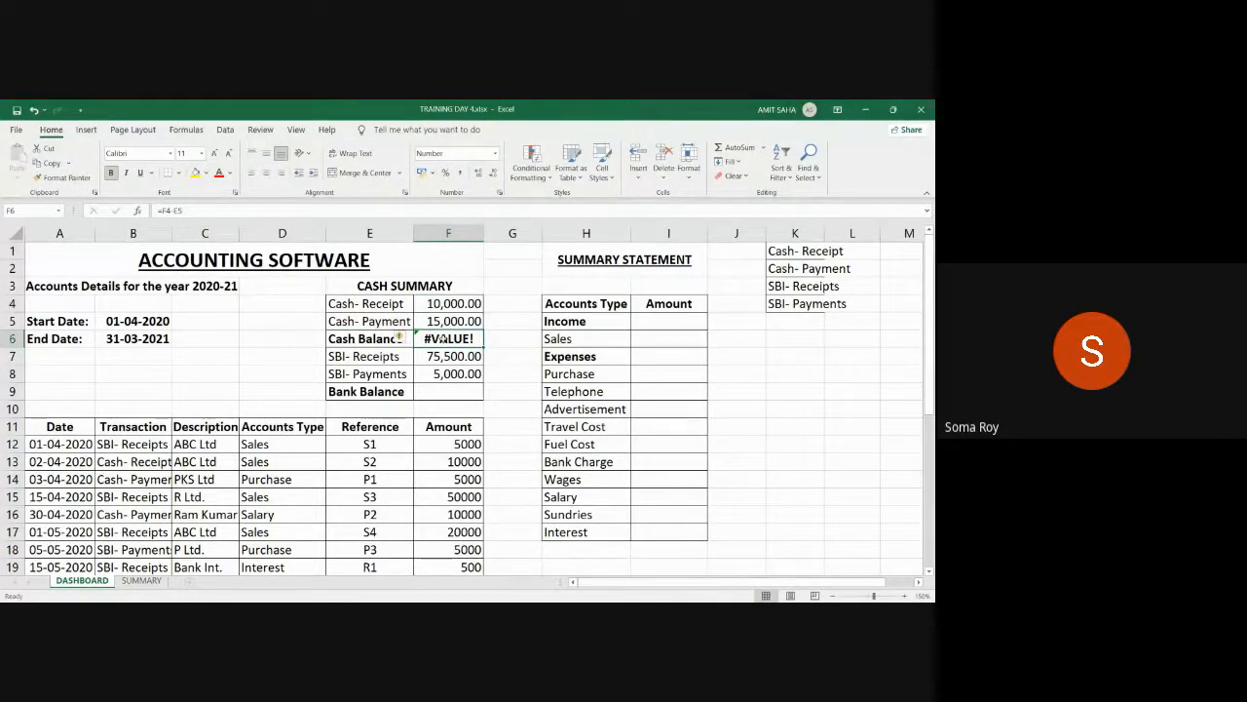
key(Delete)
click(511, 355)
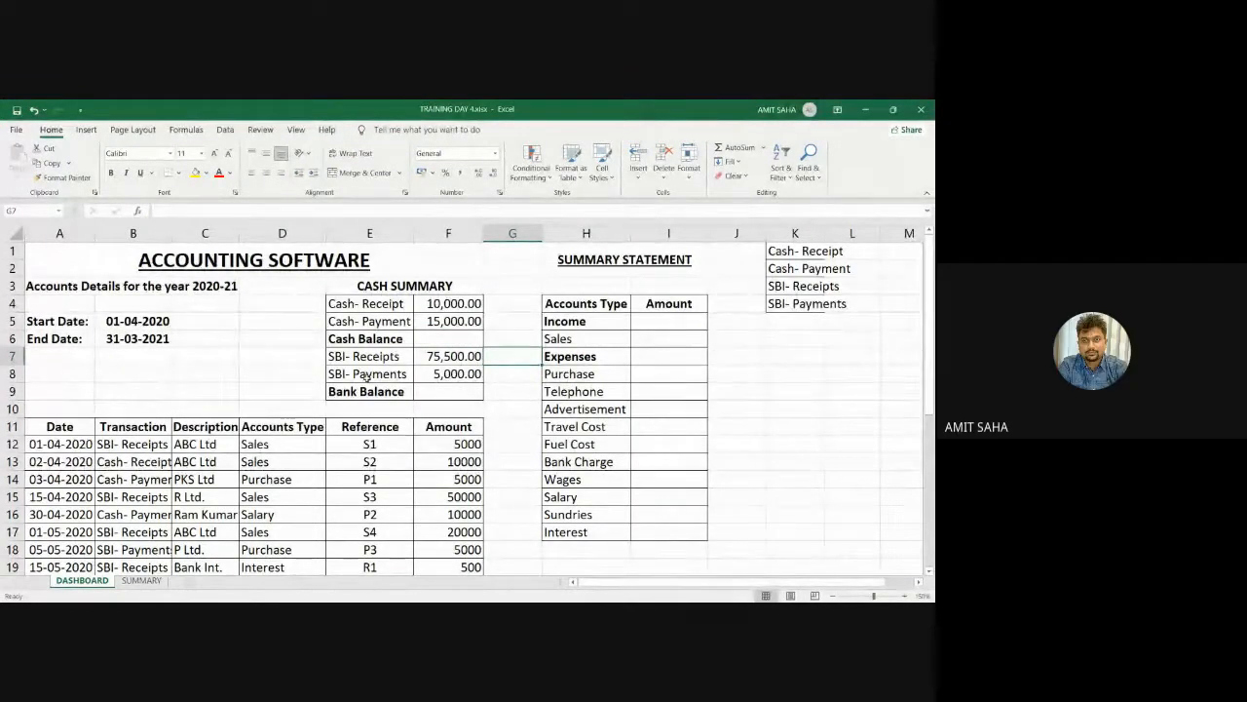
click(455, 300)
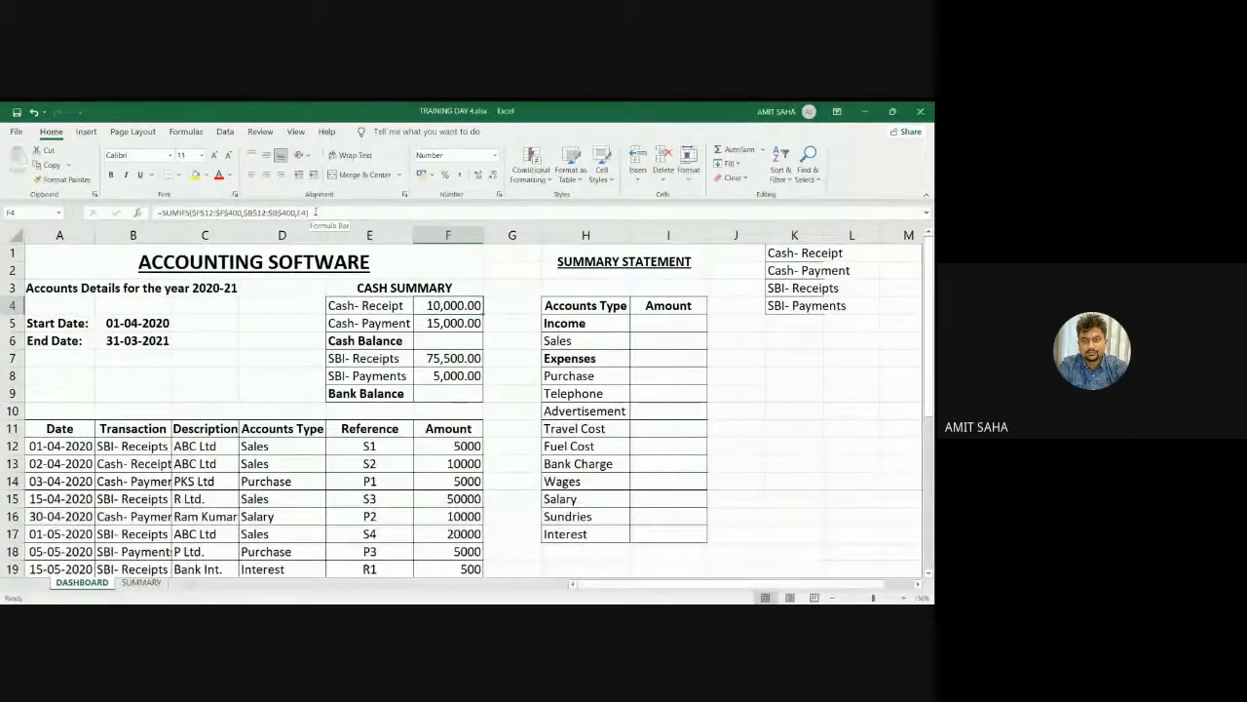
click(450, 337)
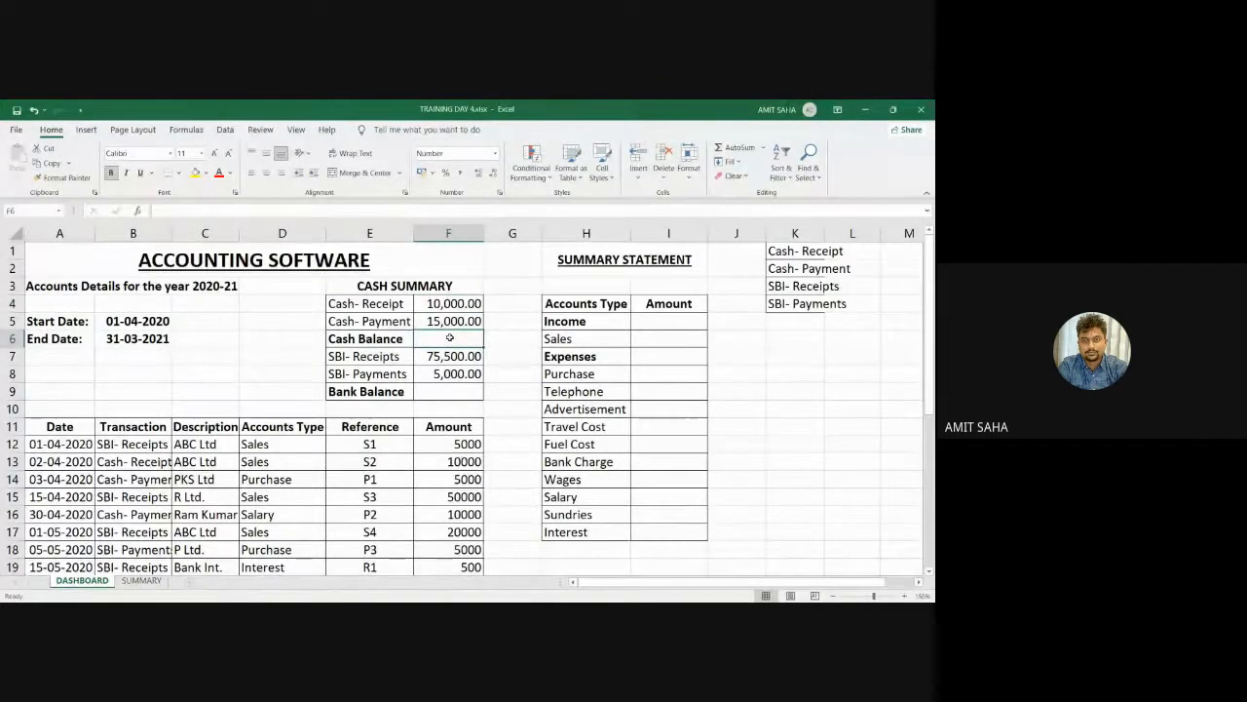
text(=()
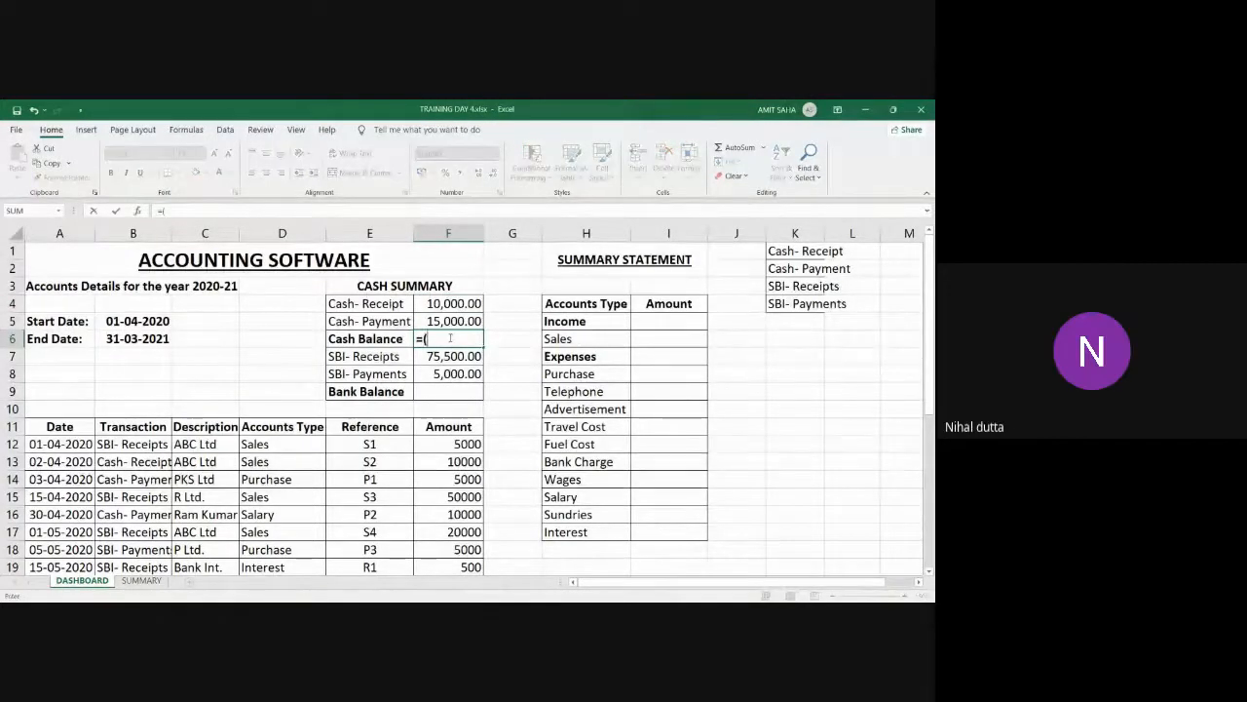
click(471, 305)
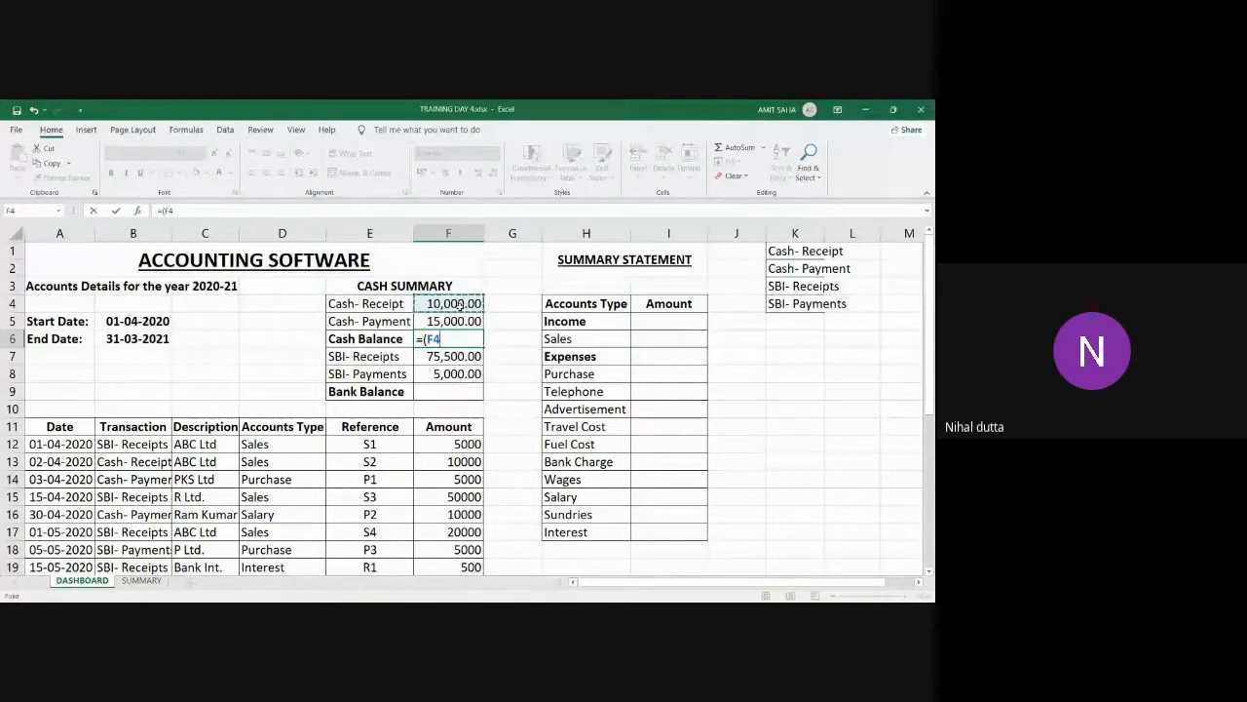
text(-)
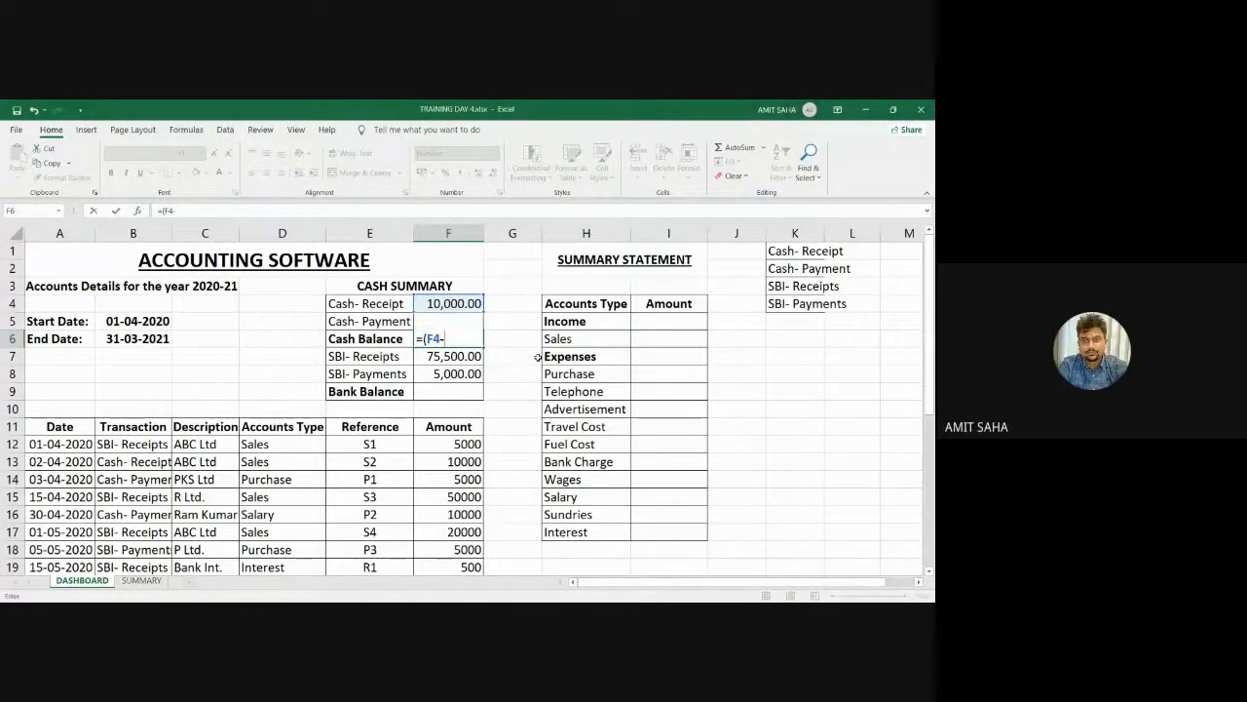
key(BackSpace)
key(BackSpace)
key(BackSpace)
key(BackSpace)
key(BackSpace)
click(514, 370)
click(464, 312)
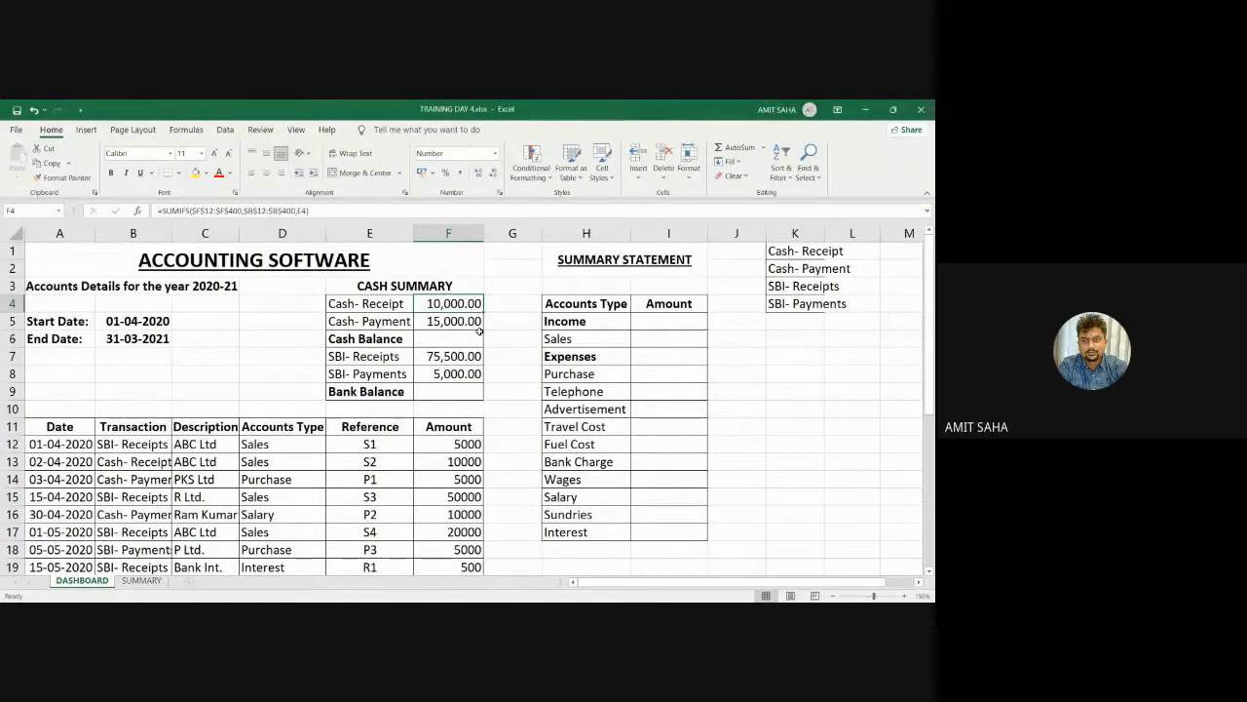
click(440, 392)
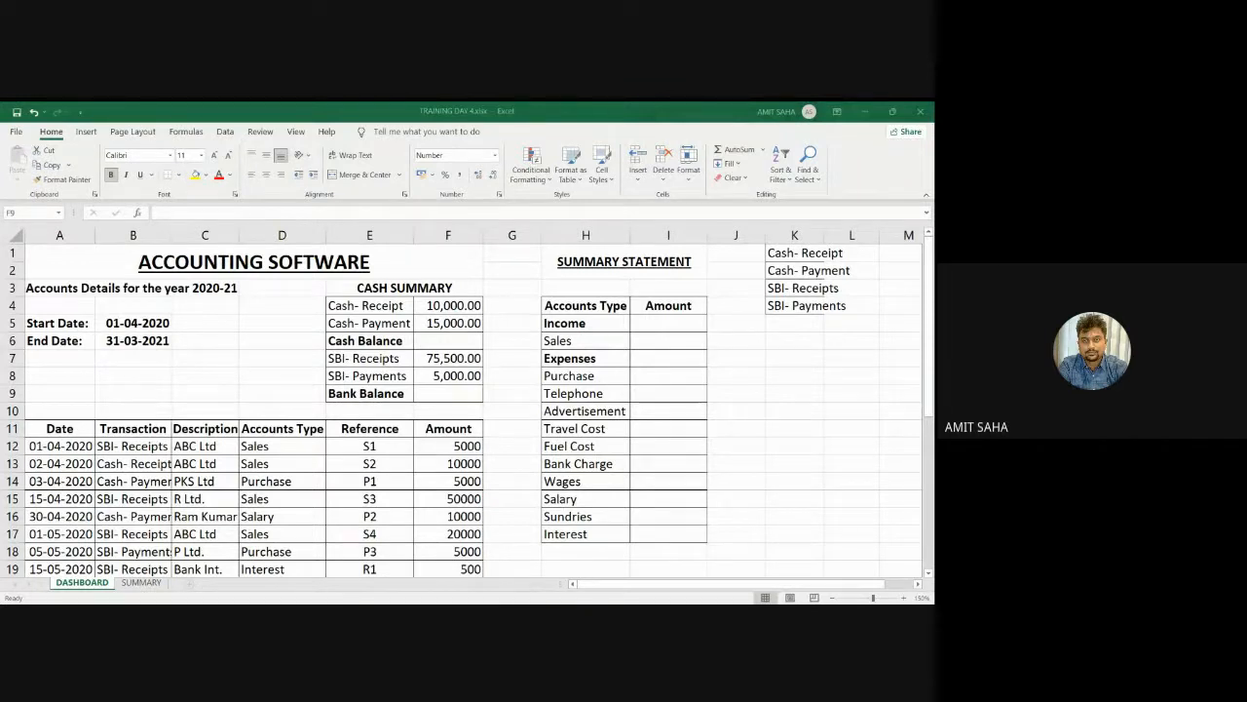
click(237, 356)
click(474, 311)
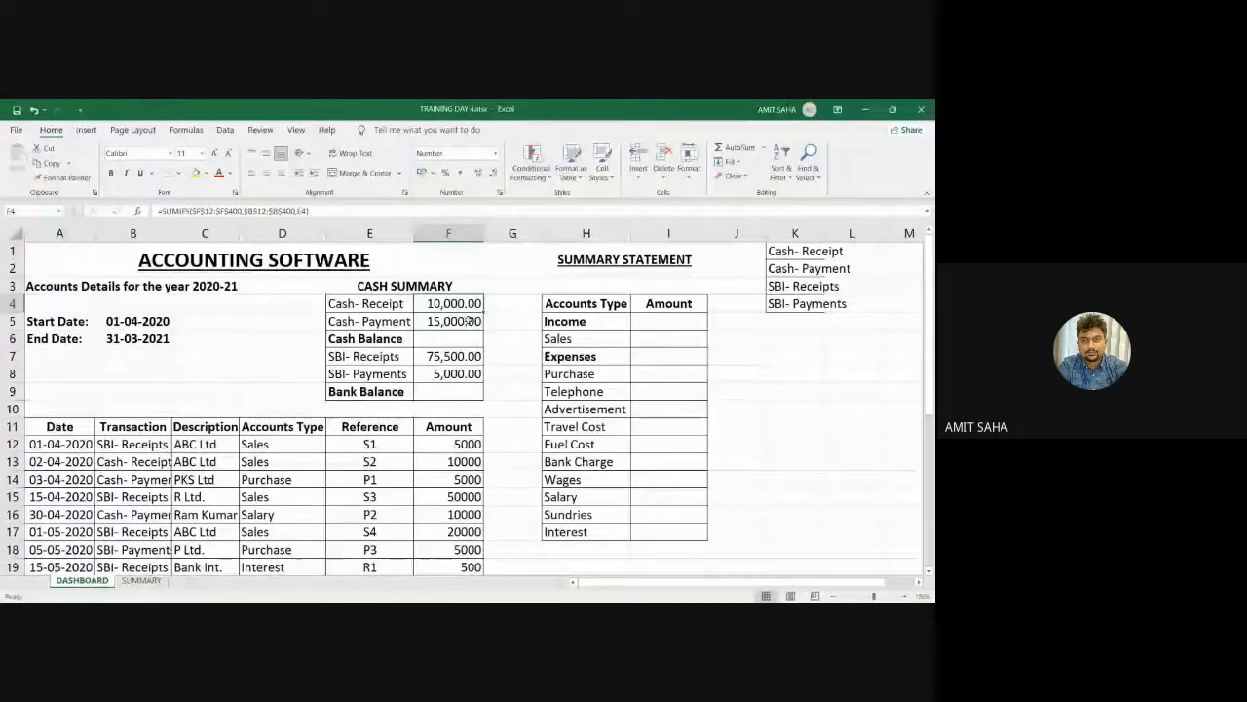
click(458, 339)
click(529, 339)
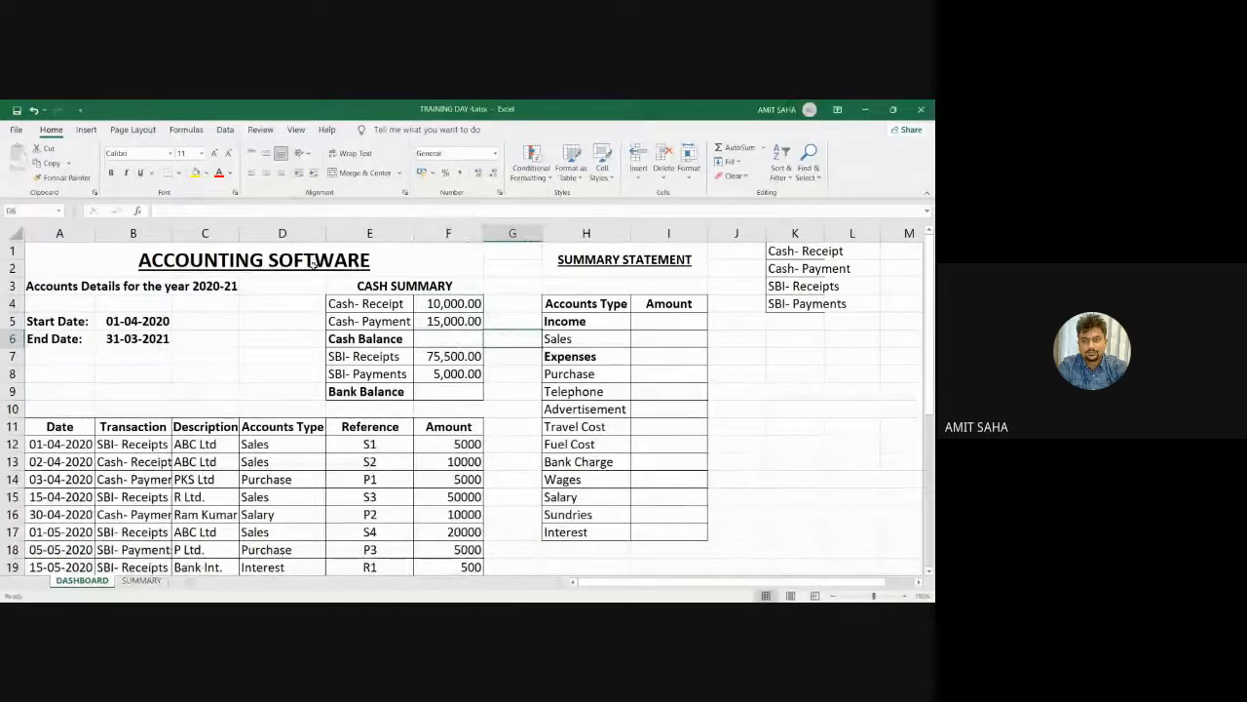
Try pasting the SUMIFS formula text copied from F4 into the blank cell K16, and undo the paste
click(458, 302)
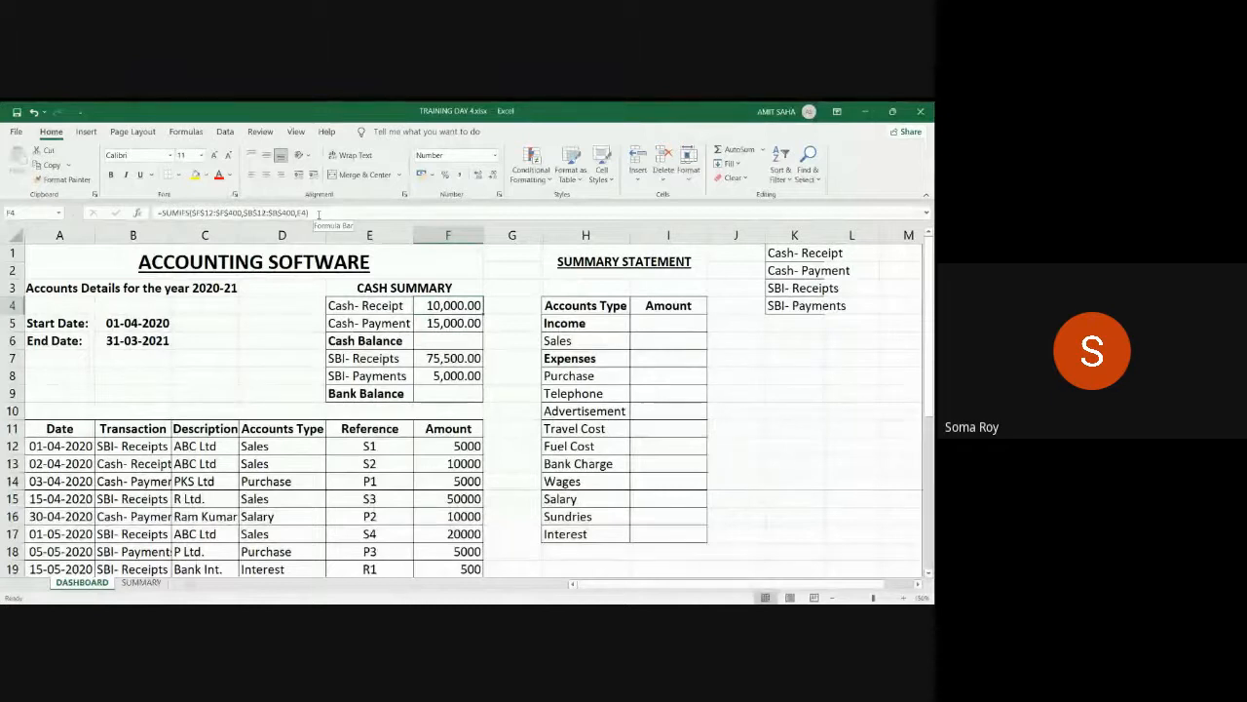
drag(317, 210, 153, 206)
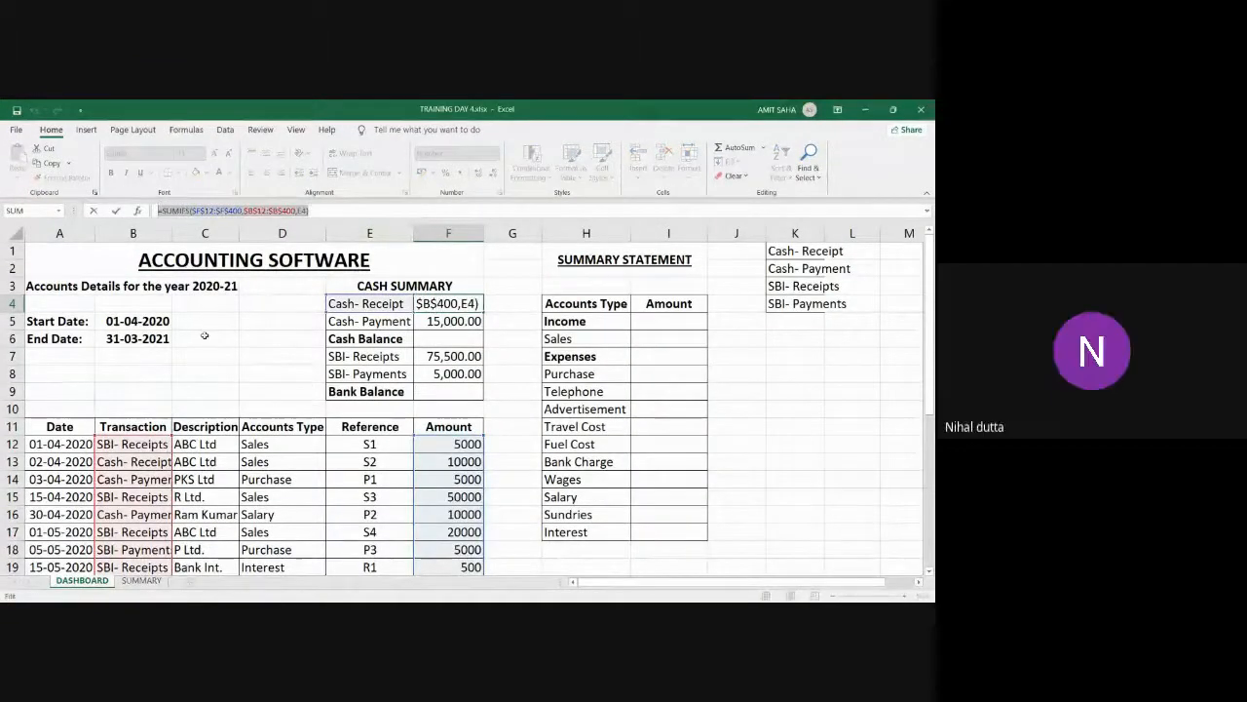
right_click(201, 213)
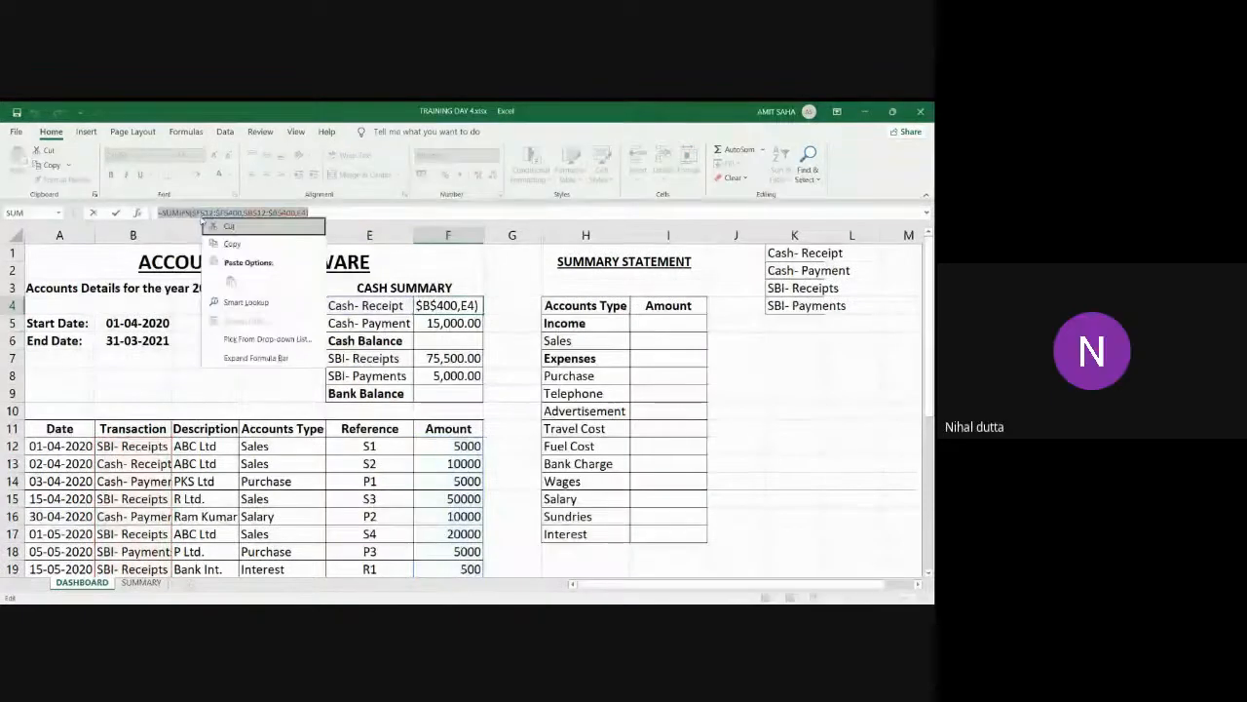
click(232, 243)
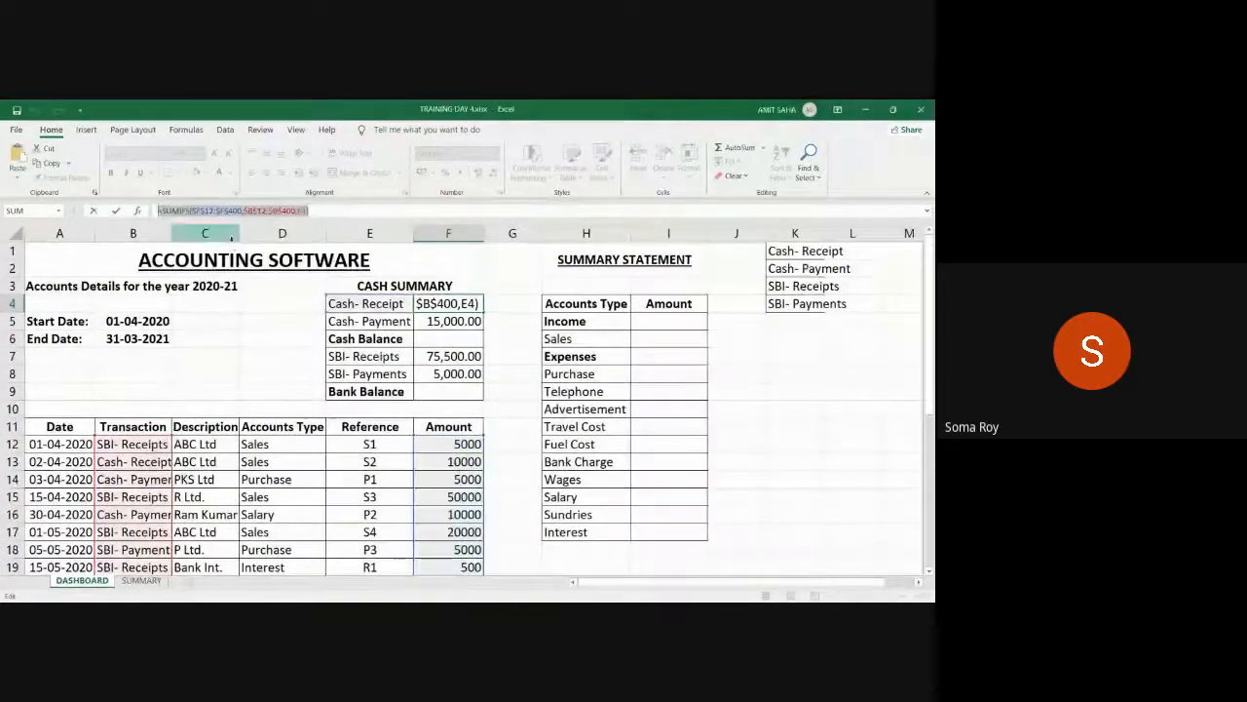
click(339, 212)
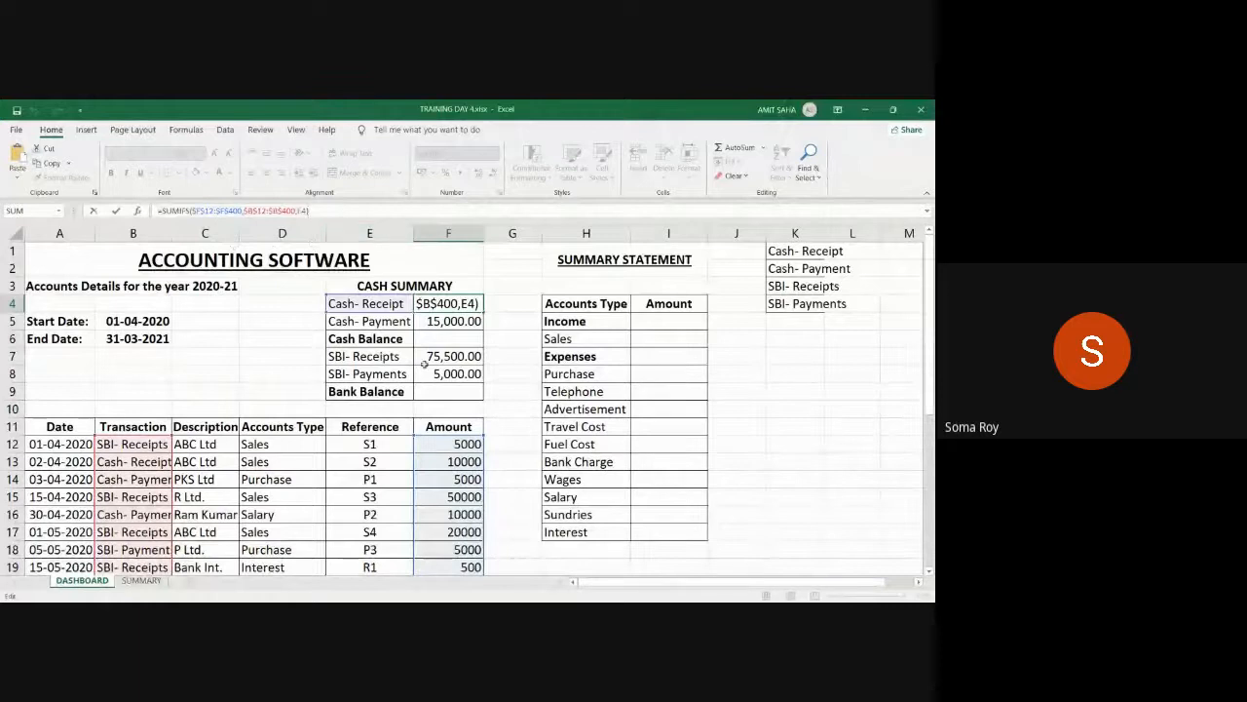
click(446, 389)
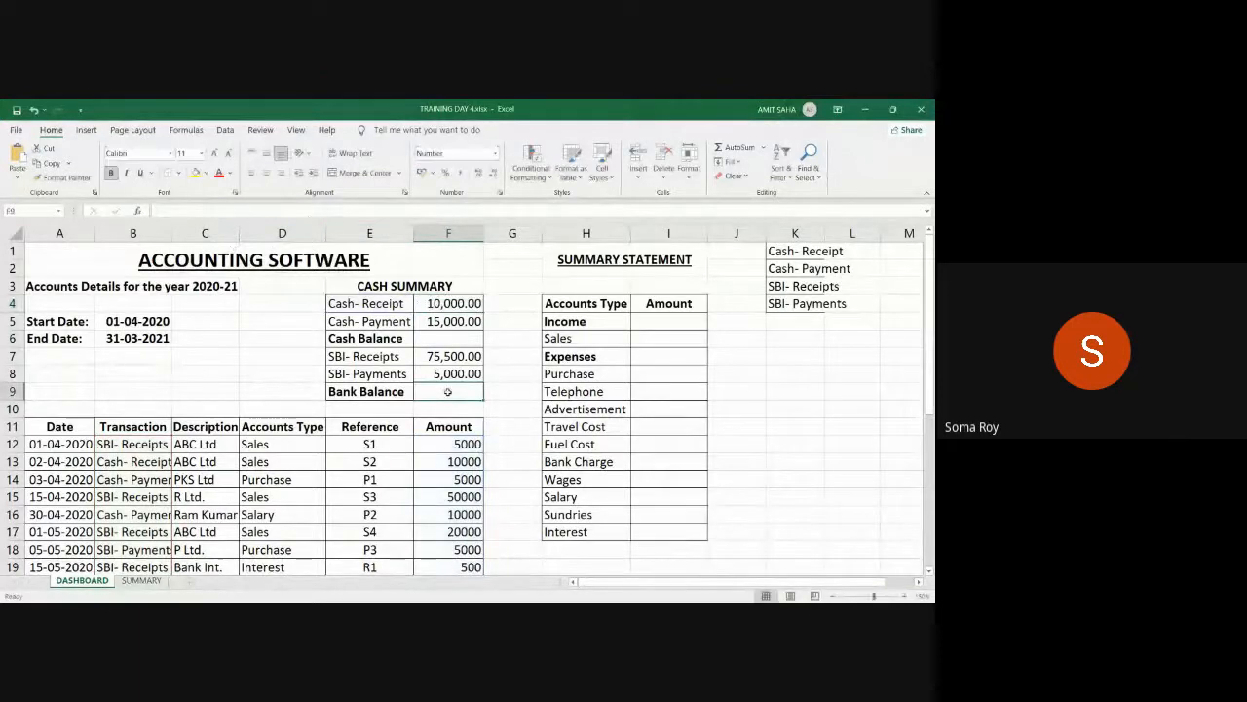
click(771, 510)
scroll(789, 458, down, 3)
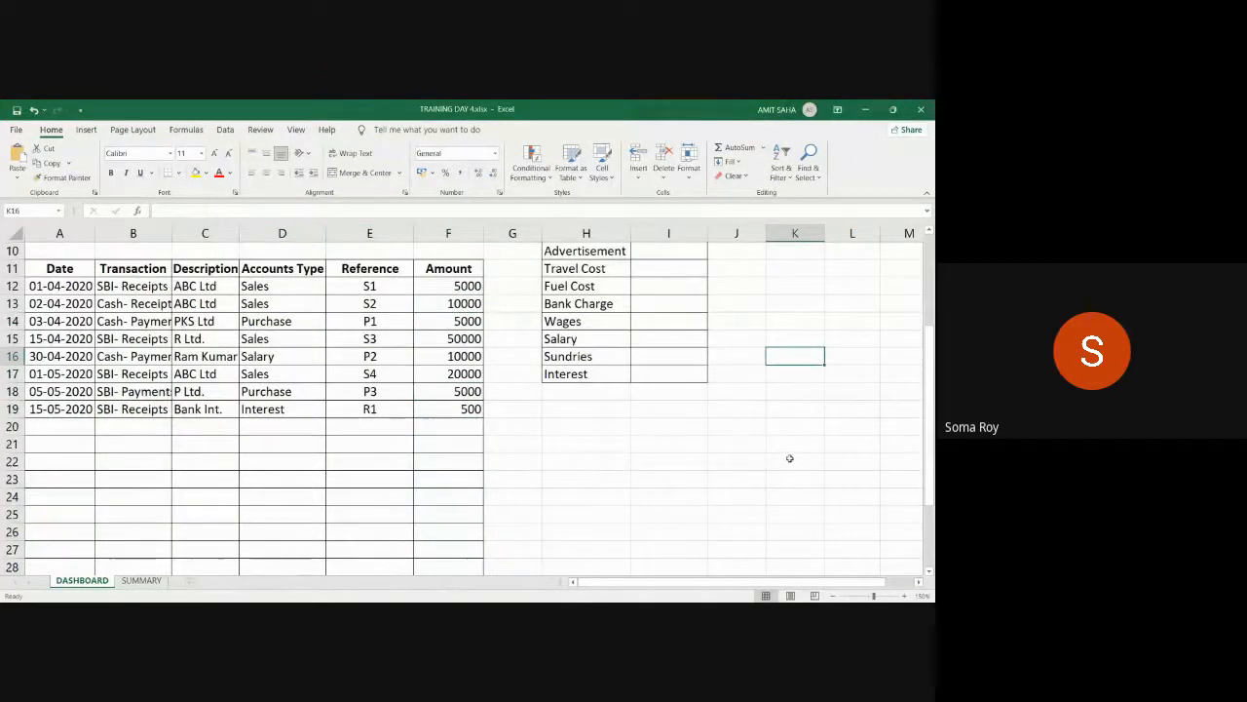
right_click(775, 357)
click(772, 355)
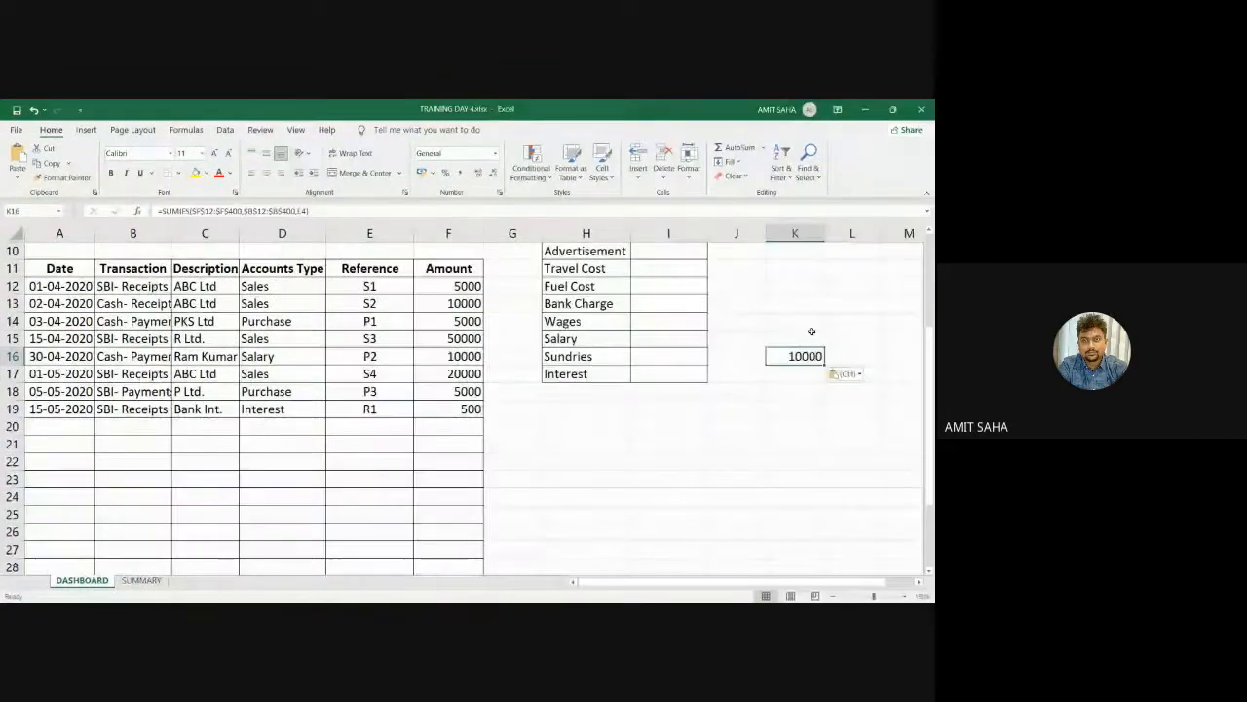
click(33, 111)
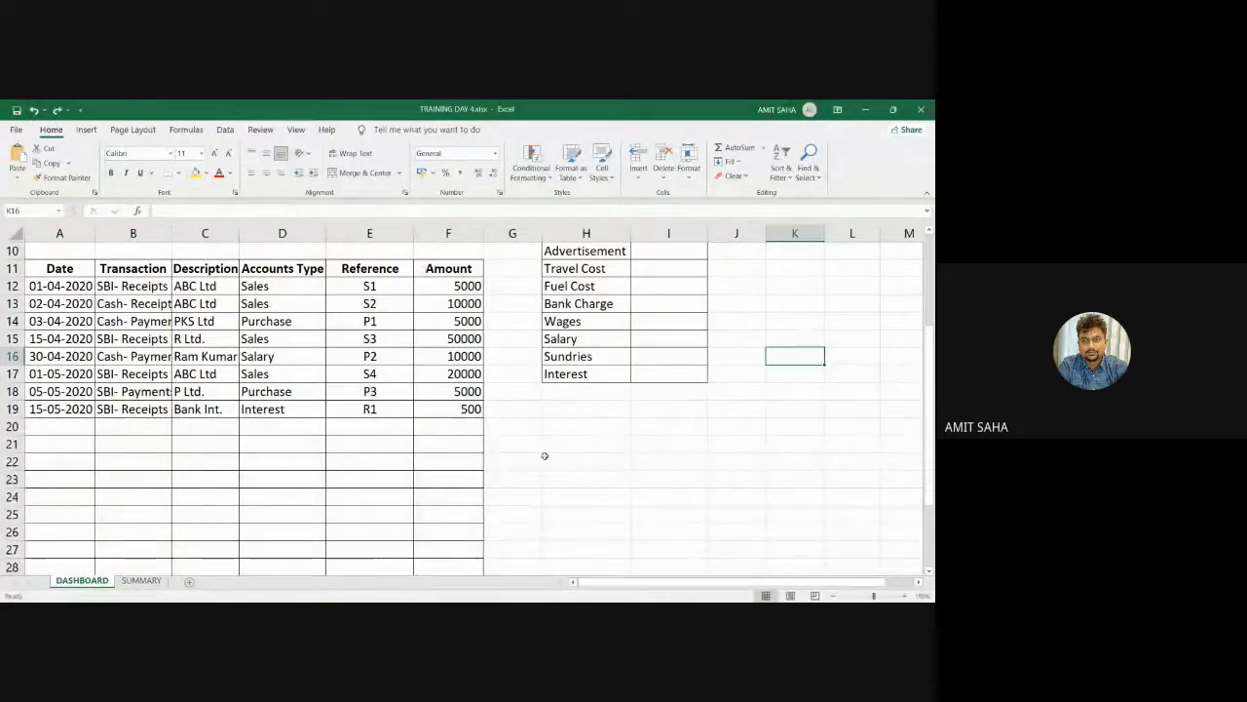
scroll(545, 456, up, 3)
click(453, 304)
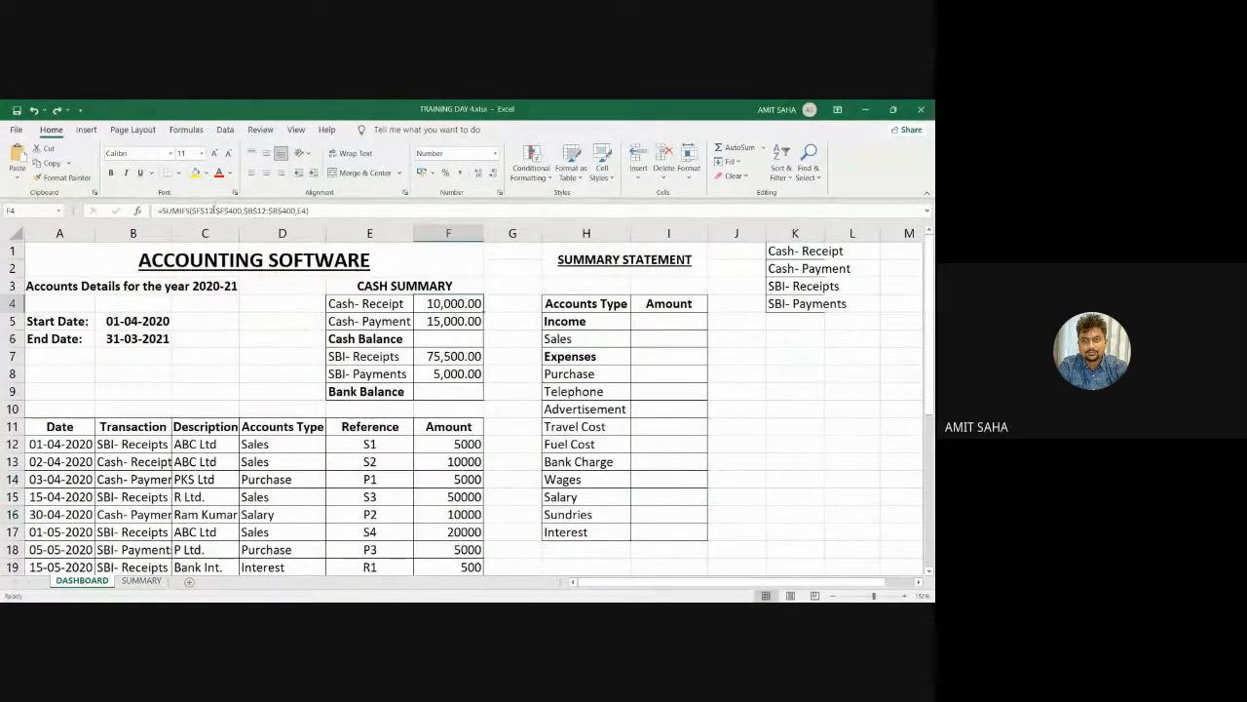
click(213, 207)
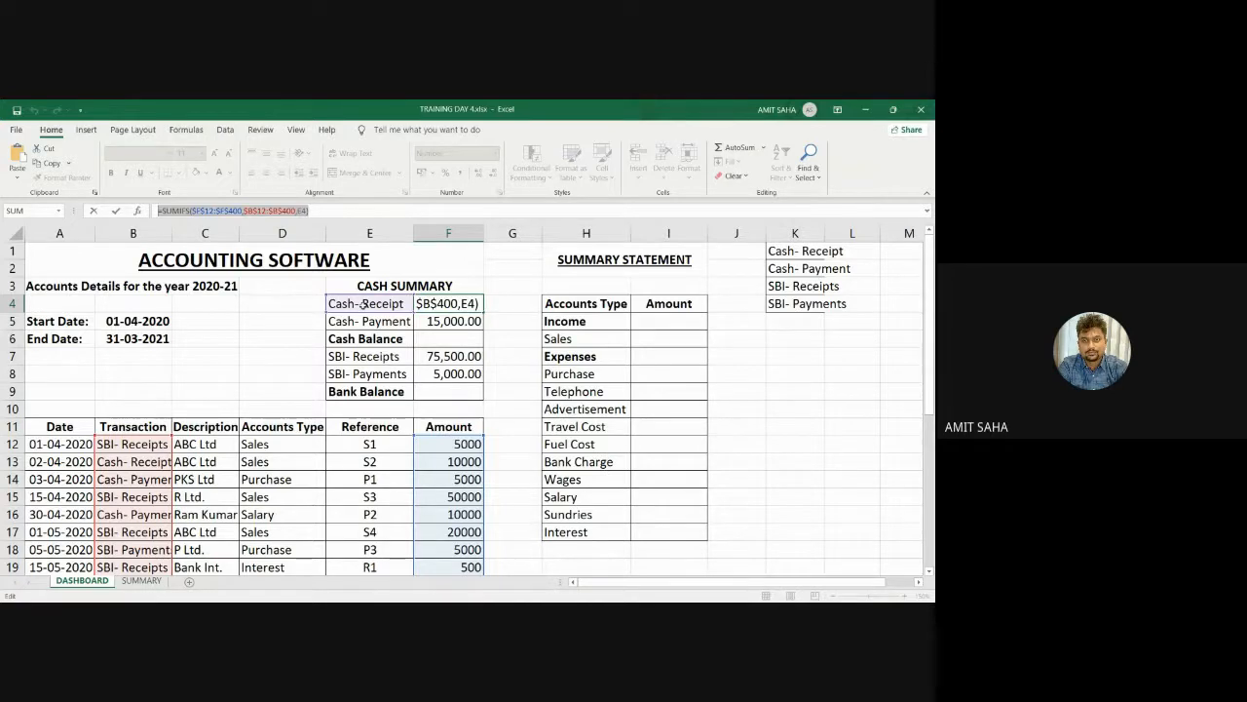
text(=)
click(516, 321)
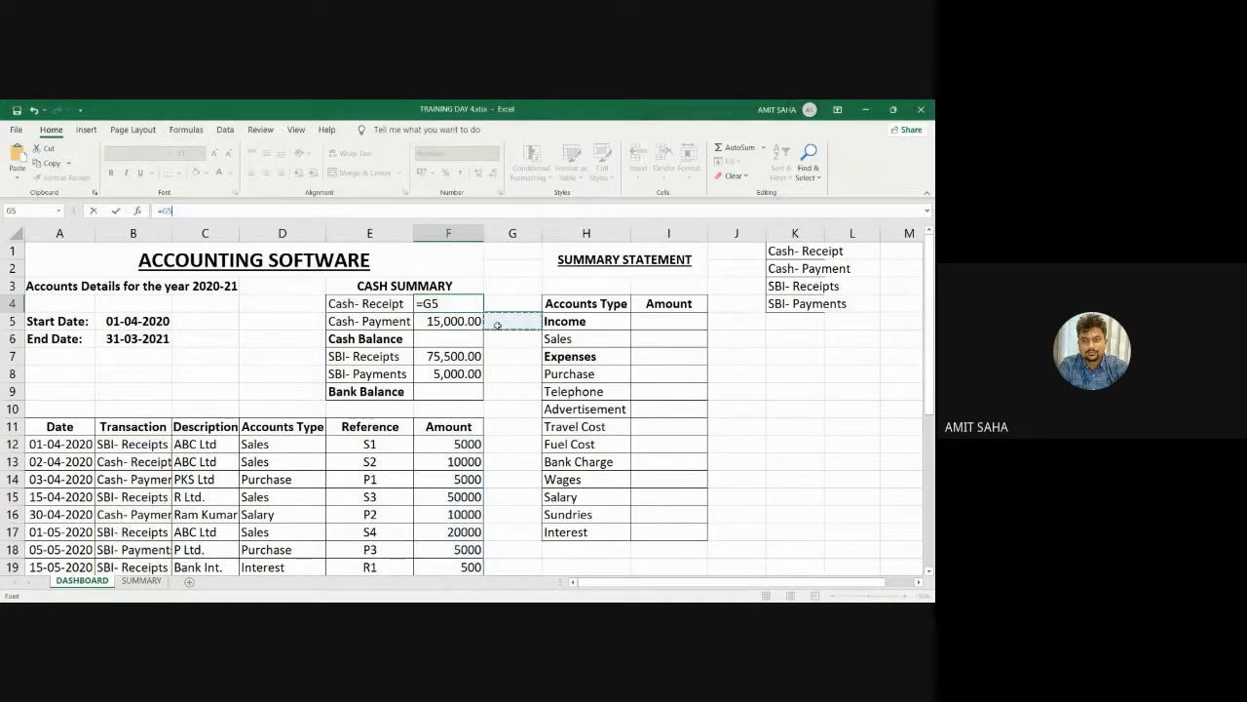
click(34, 109)
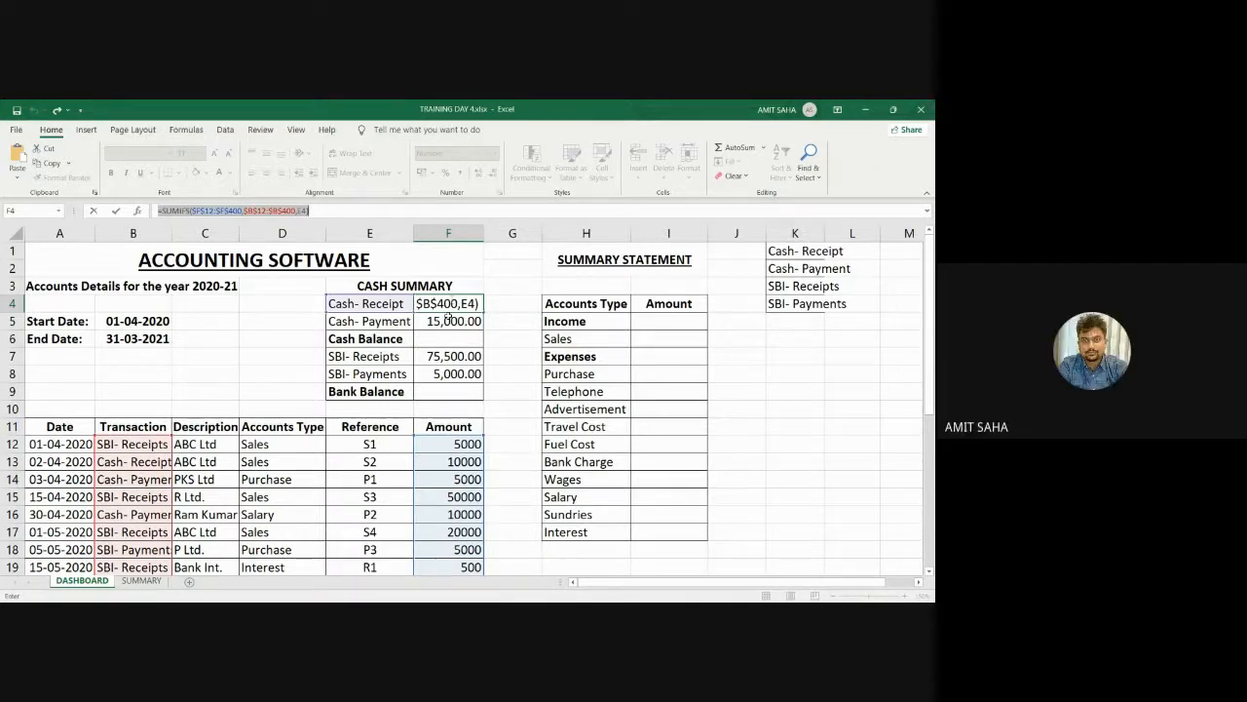
key(Return)
click(508, 351)
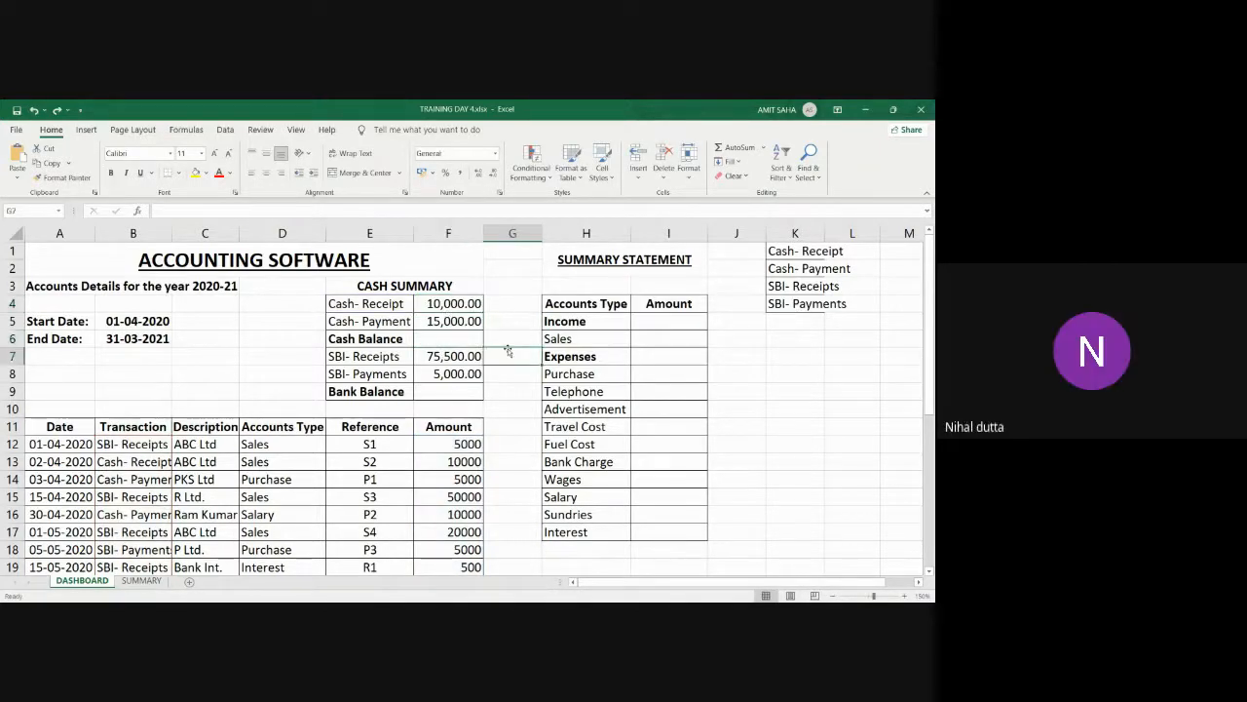
Copy the full SUMIFS formula text from the Cash- Receipt amount in F4
click(752, 388)
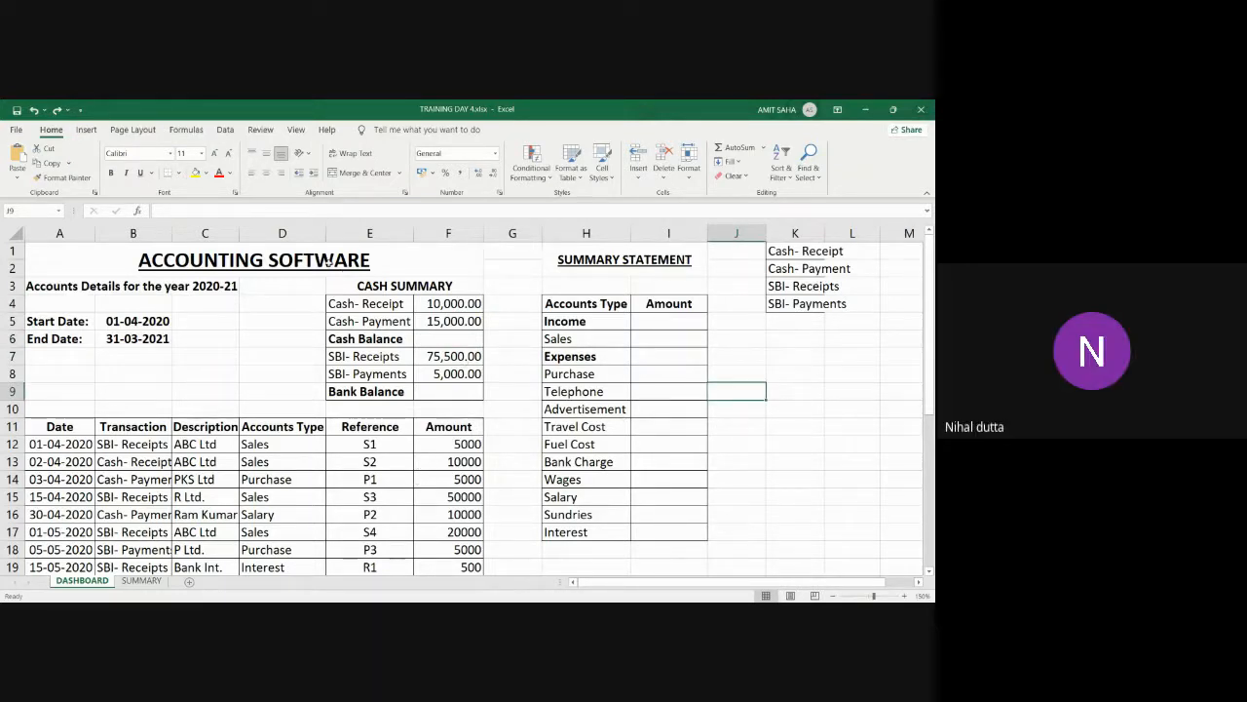
click(425, 305)
drag(311, 211, 157, 211)
right_click(181, 220)
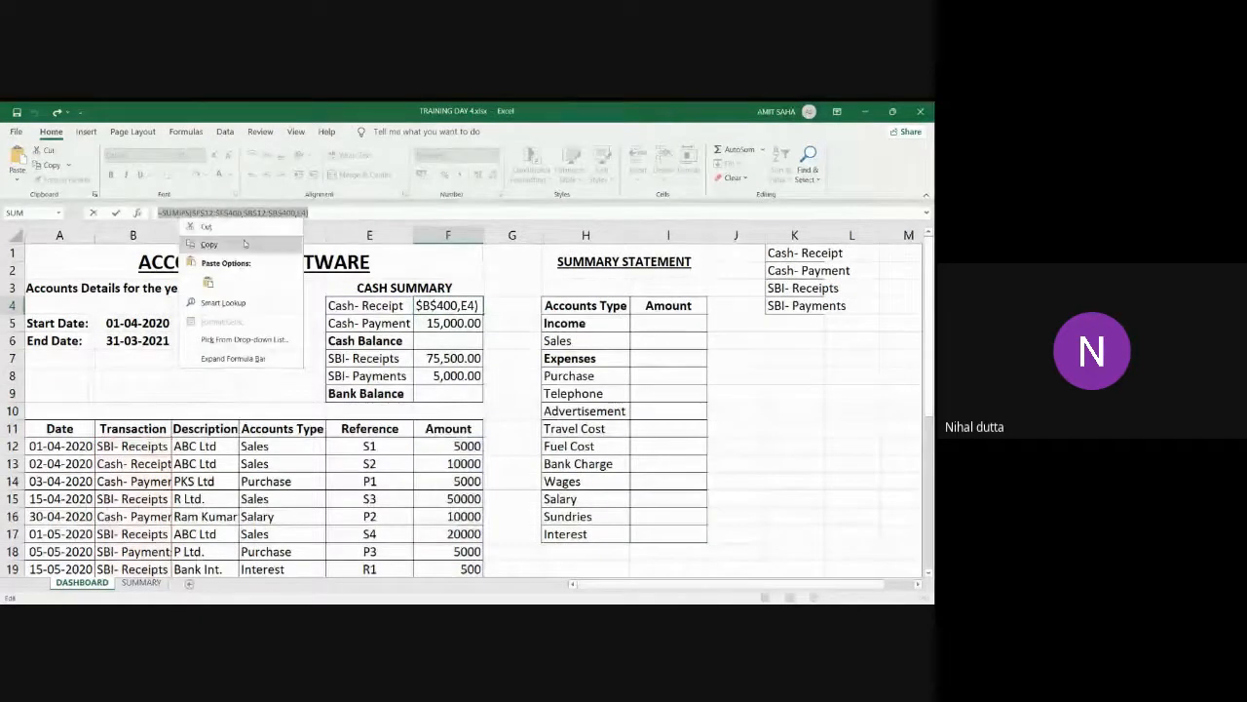
click(247, 249)
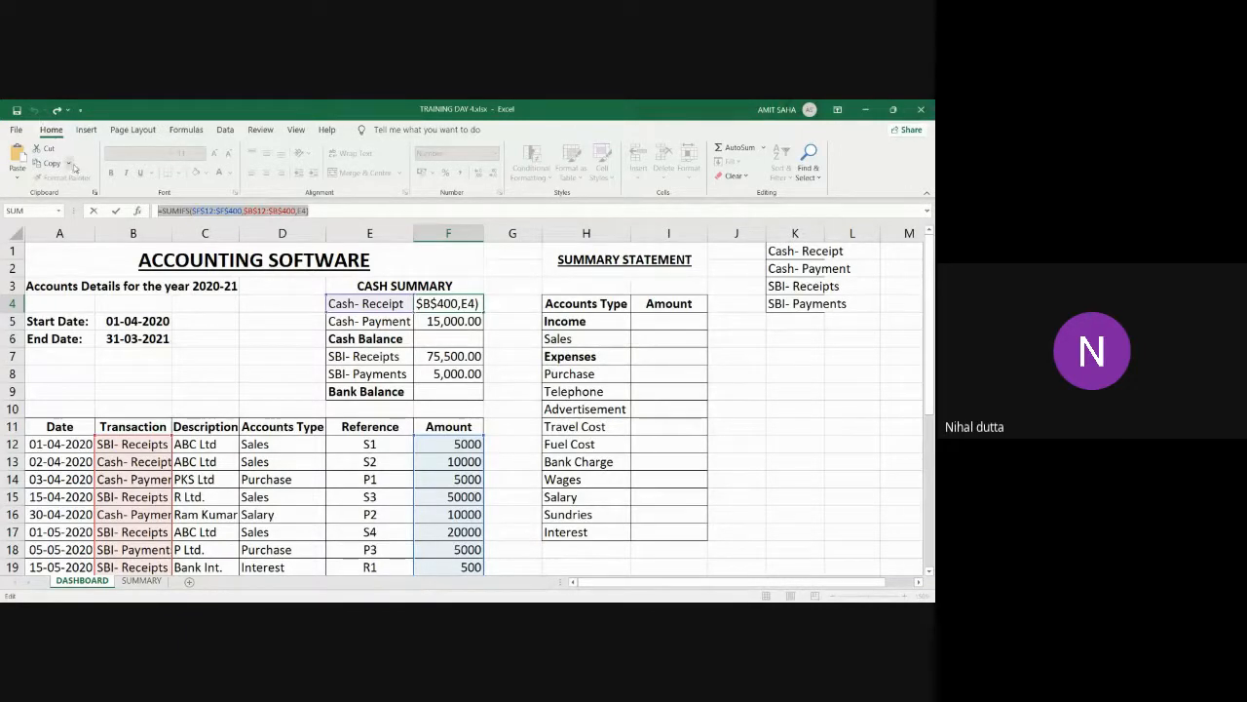
key(ctrl+Return)
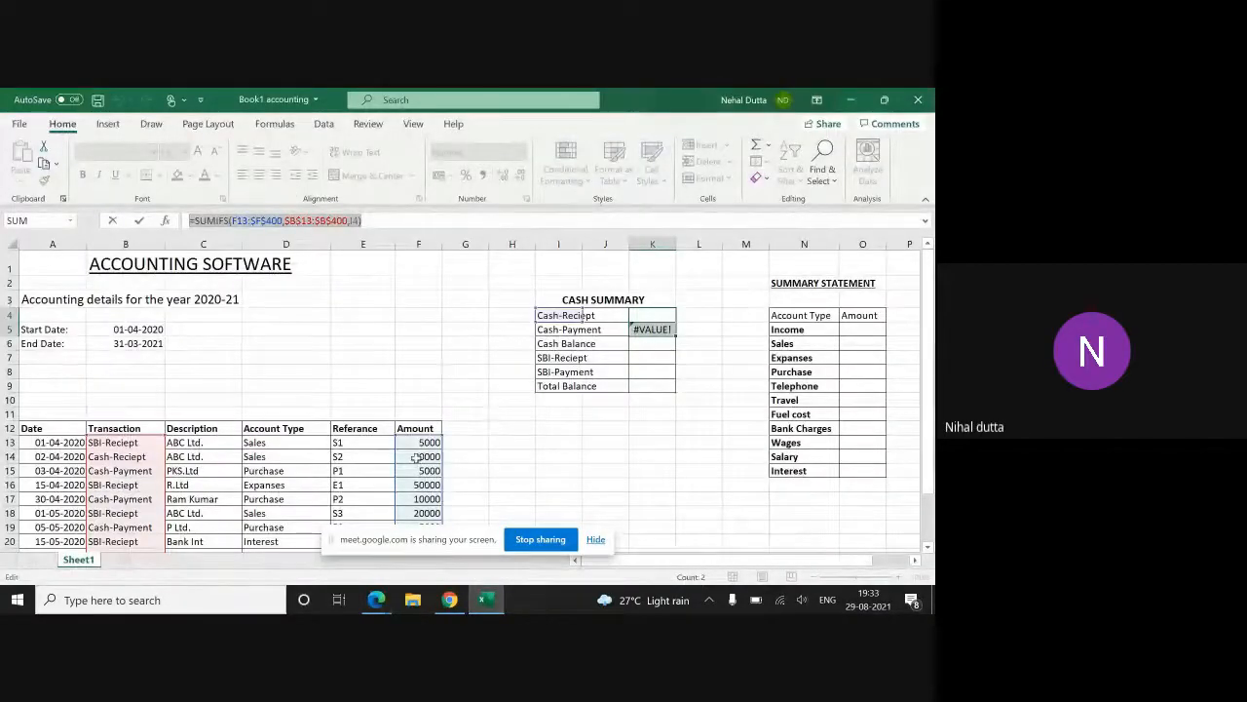
Try to correct the Cash-Payment SUMIFS formula in K5 with a reference to K4, and select the whole formula text
double_click(654, 316)
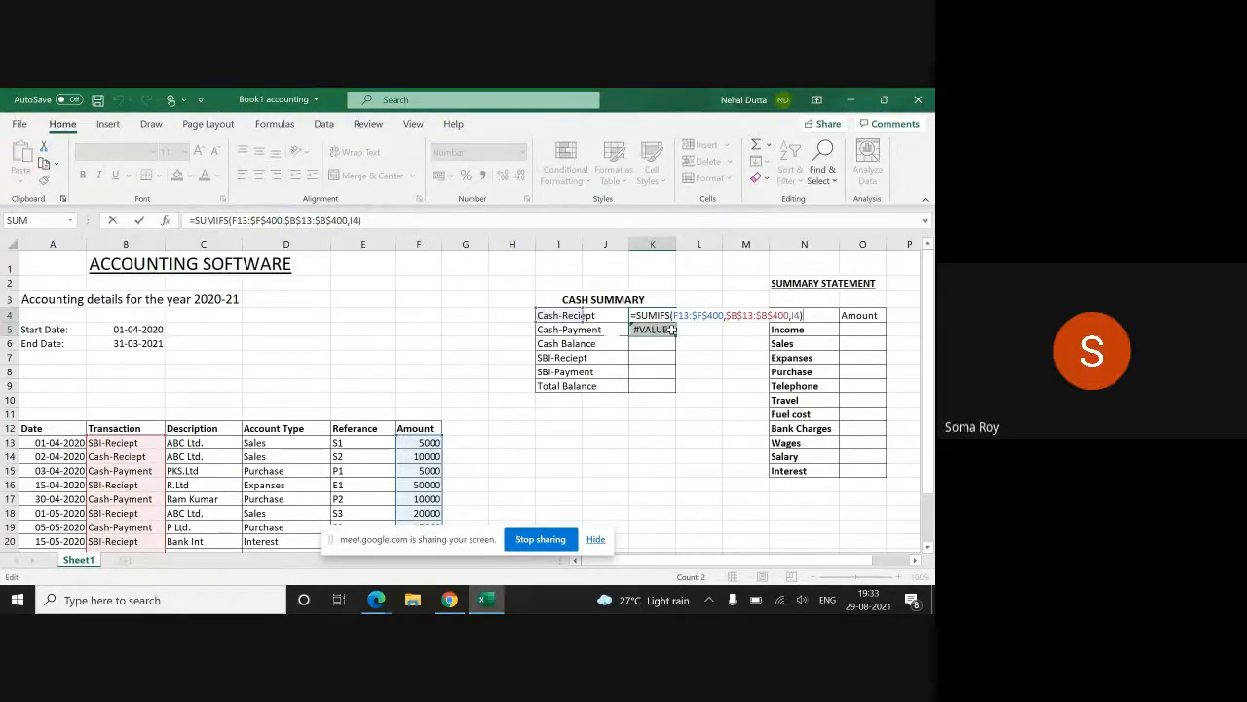
double_click(677, 332)
click(652, 316)
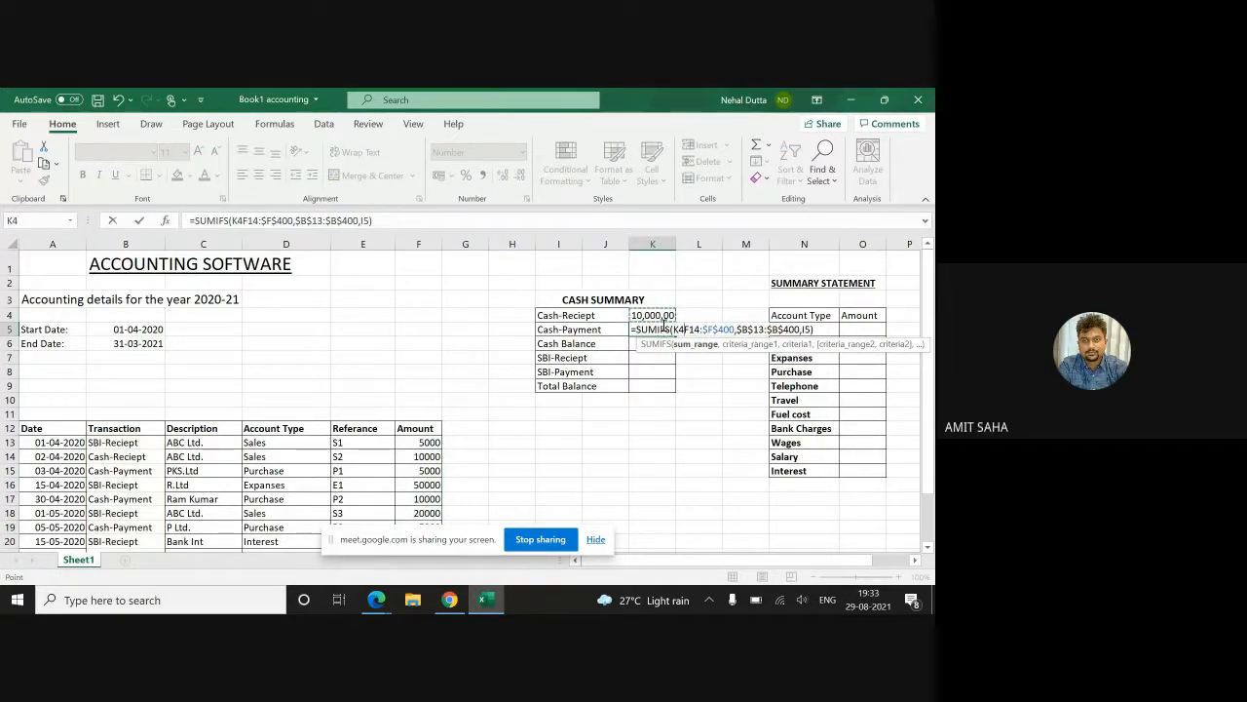
click(385, 220)
drag(385, 220, 181, 218)
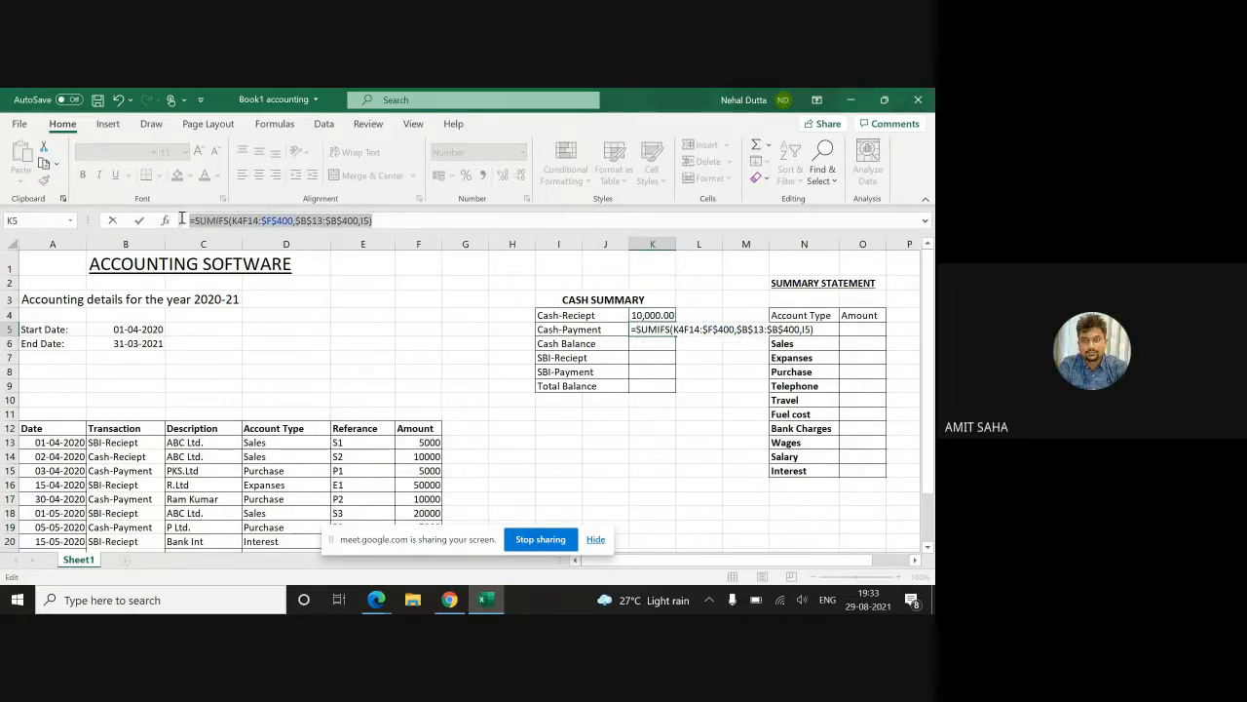
right_click(253, 221)
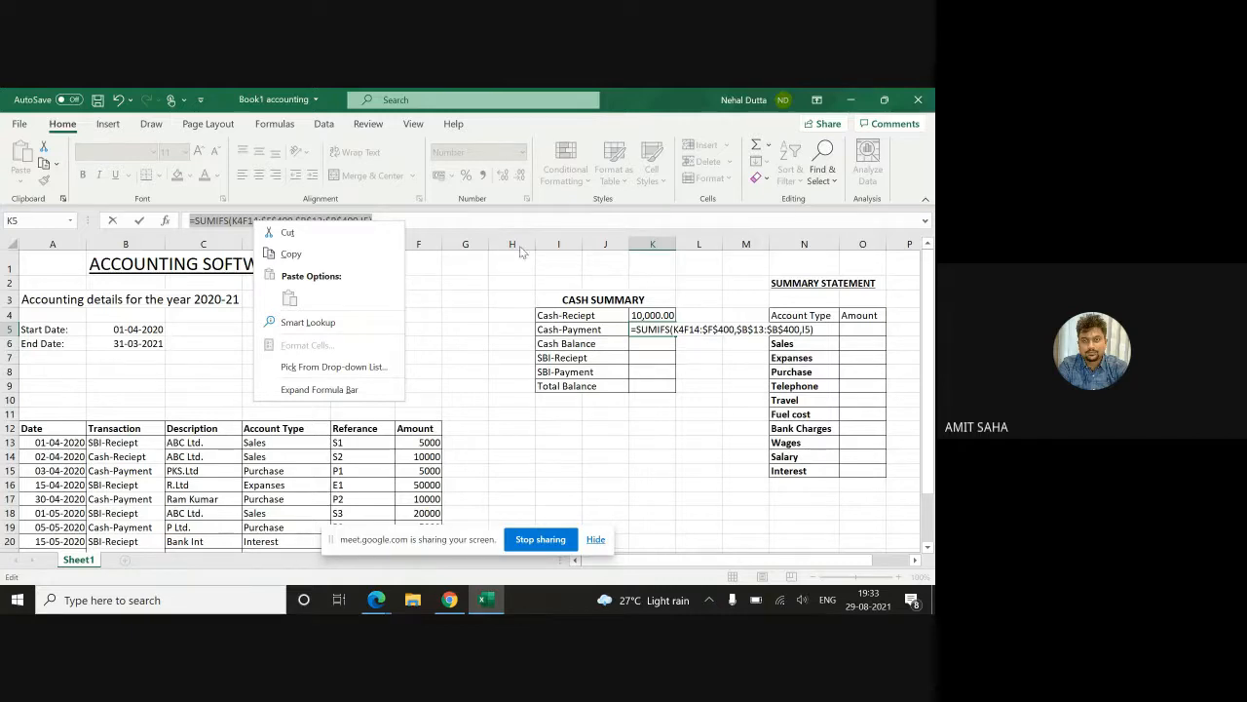
Try replacing the Cash-Payment formula in K5 with =K4, and clear the cell
click(661, 316)
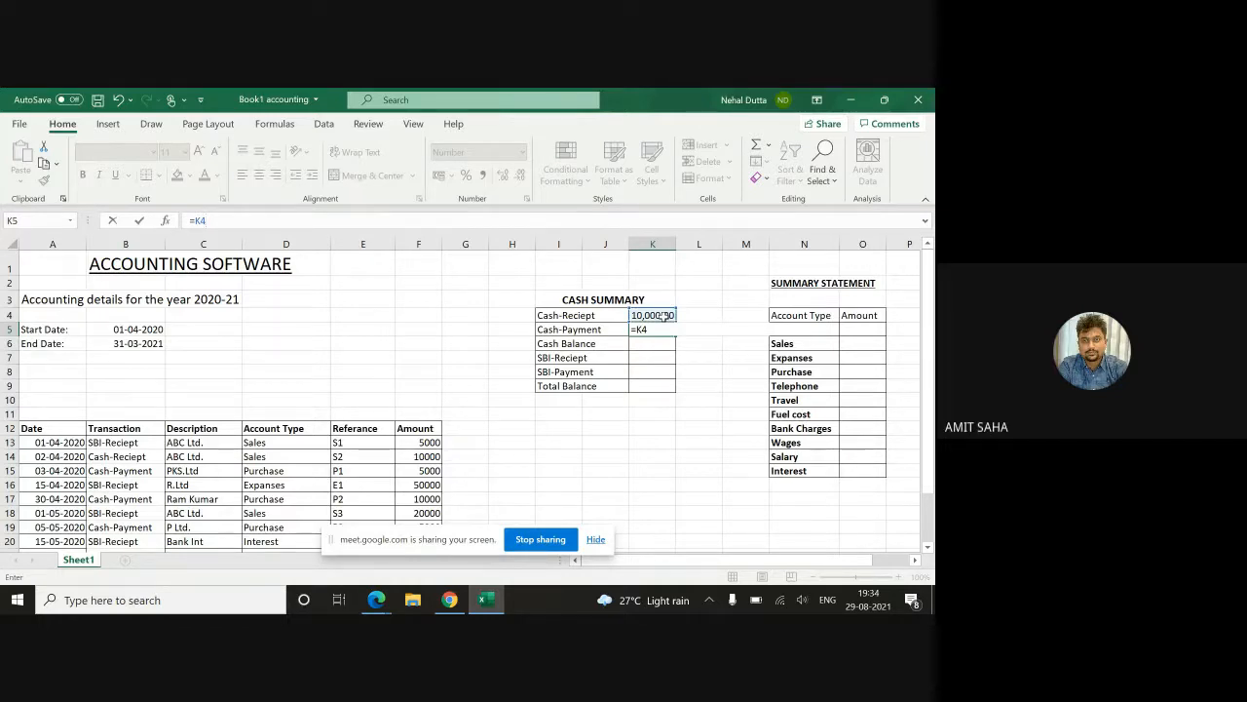
double_click(668, 328)
click(667, 321)
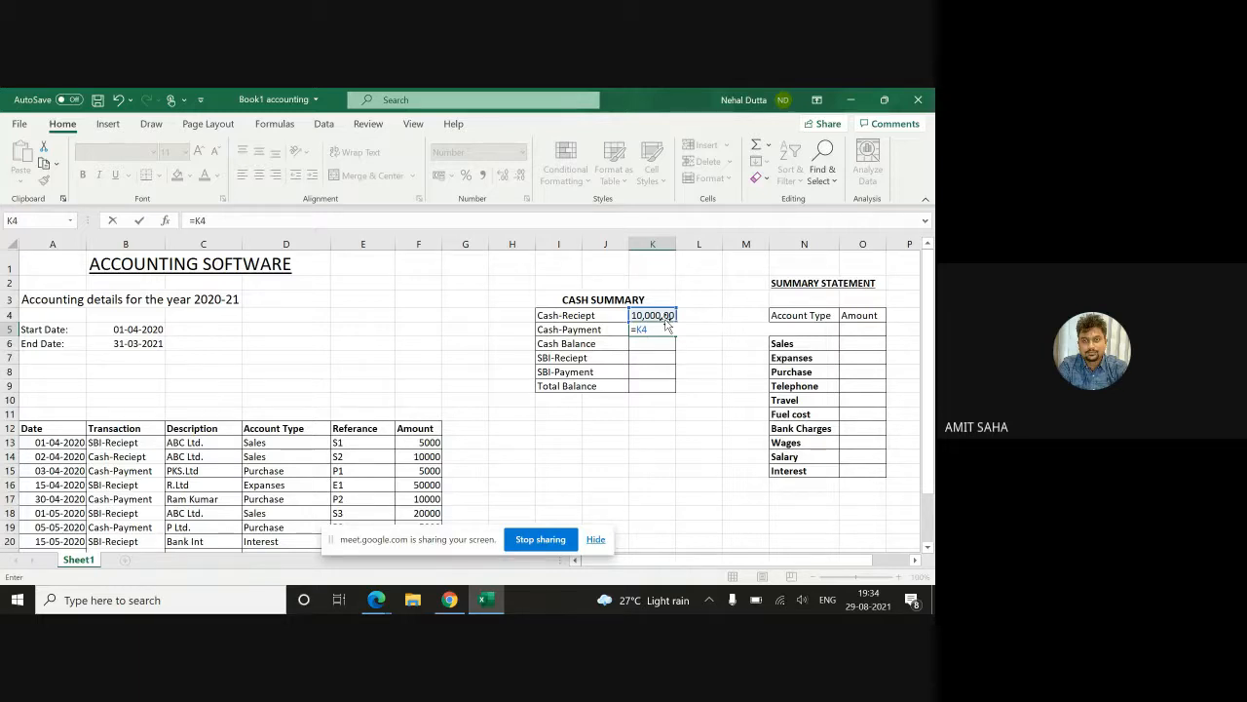
click(655, 331)
key(BackSpace)
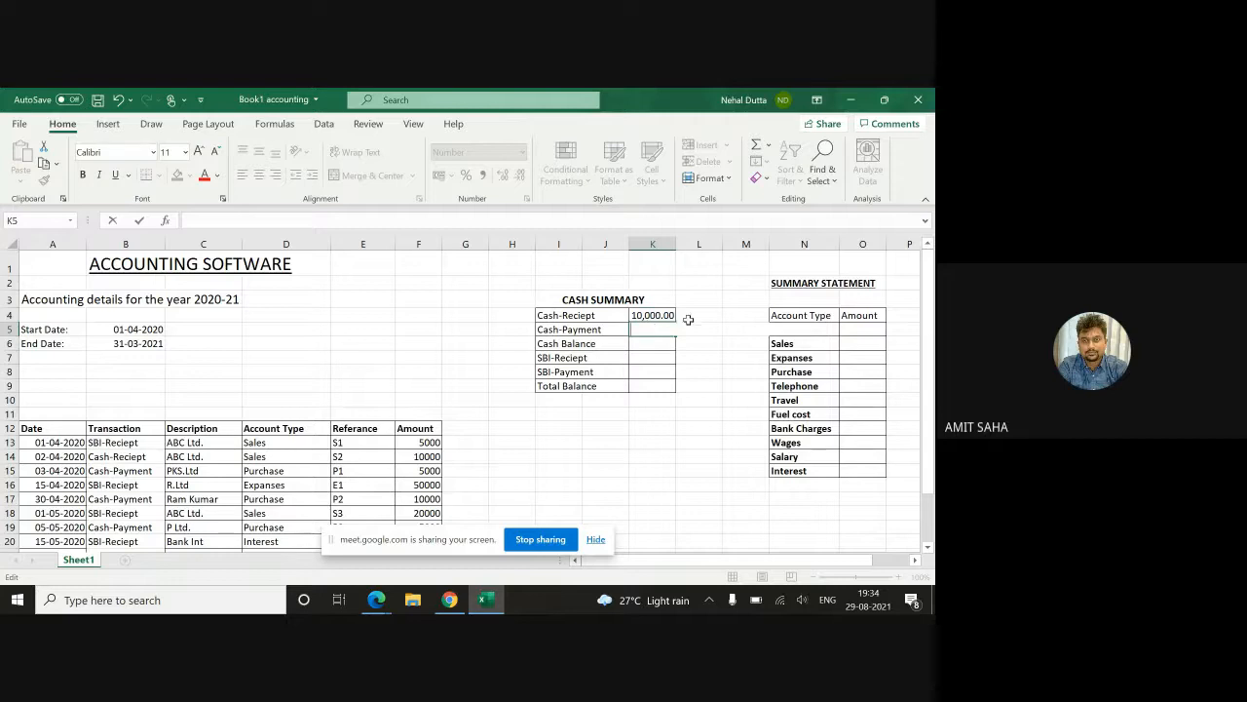
Delete the SUMIFS formula from the Cash-Reciept amount in K4
click(672, 315)
double_click(672, 314)
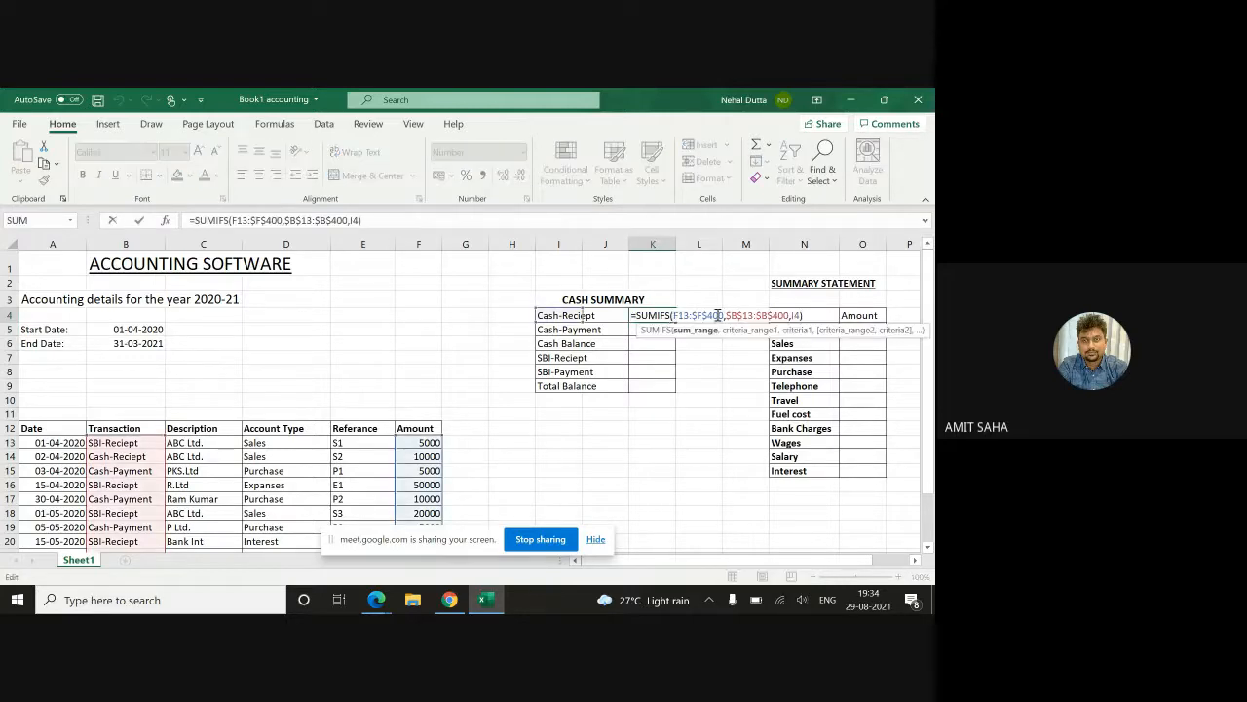
click(809, 317)
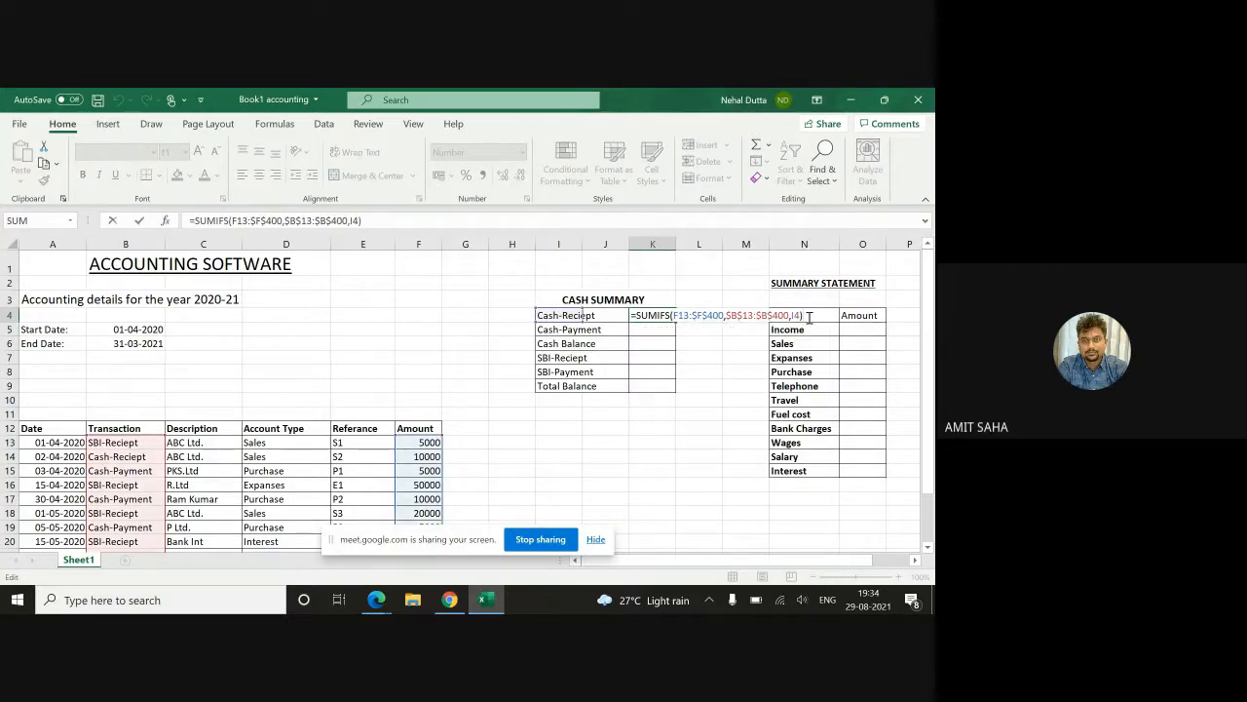
key(shift+Home)
key(Delete)
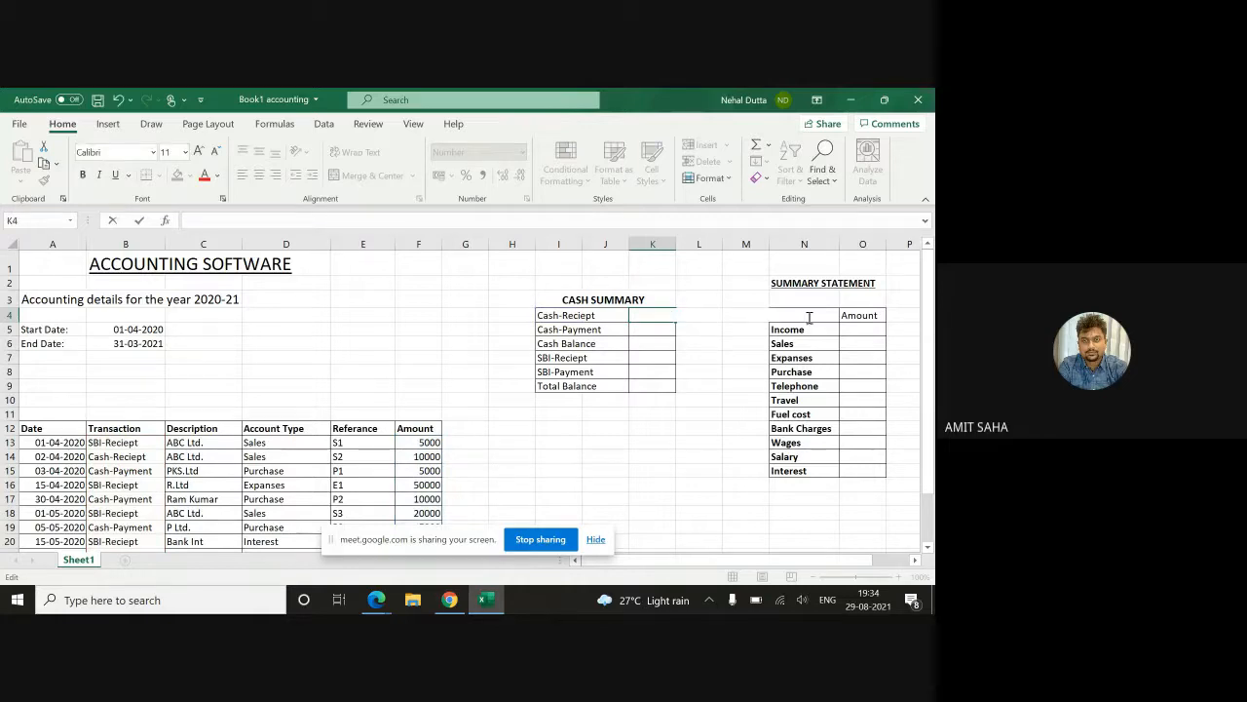
click(698, 333)
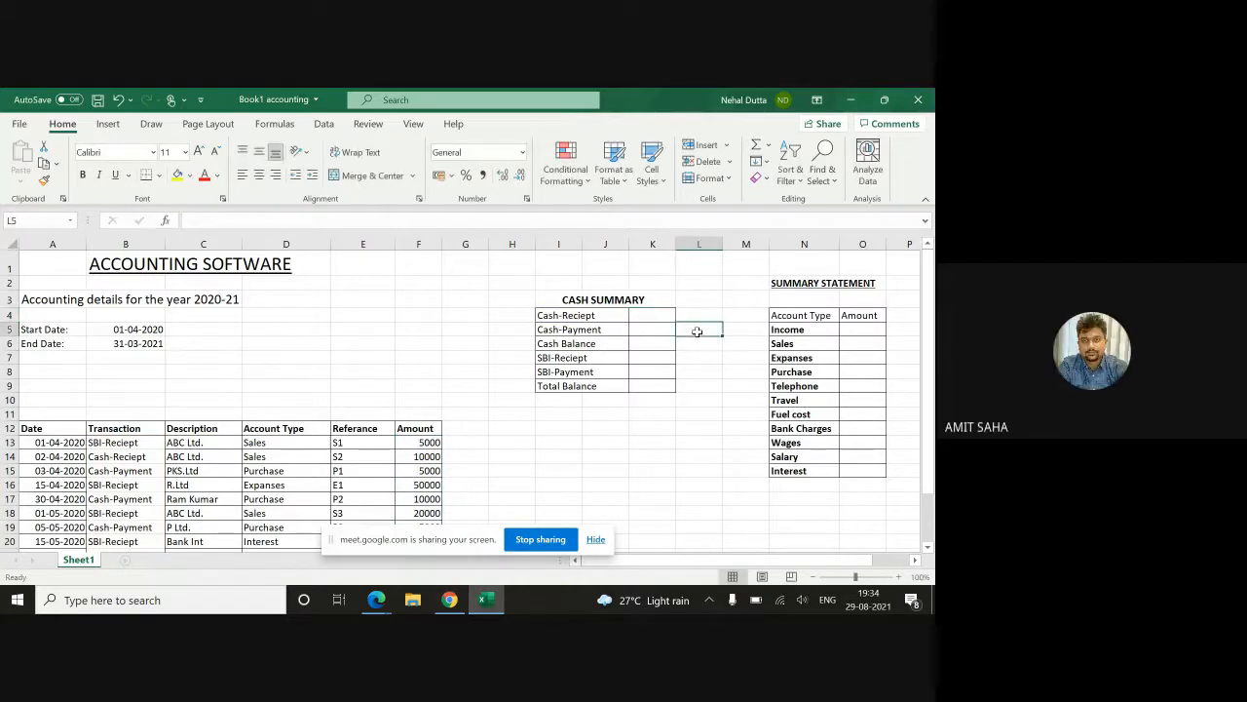
Start a SUMIFS formula in K4 for Cash-Reciept, with the transaction amounts F13:F20 as the sum range
click(640, 314)
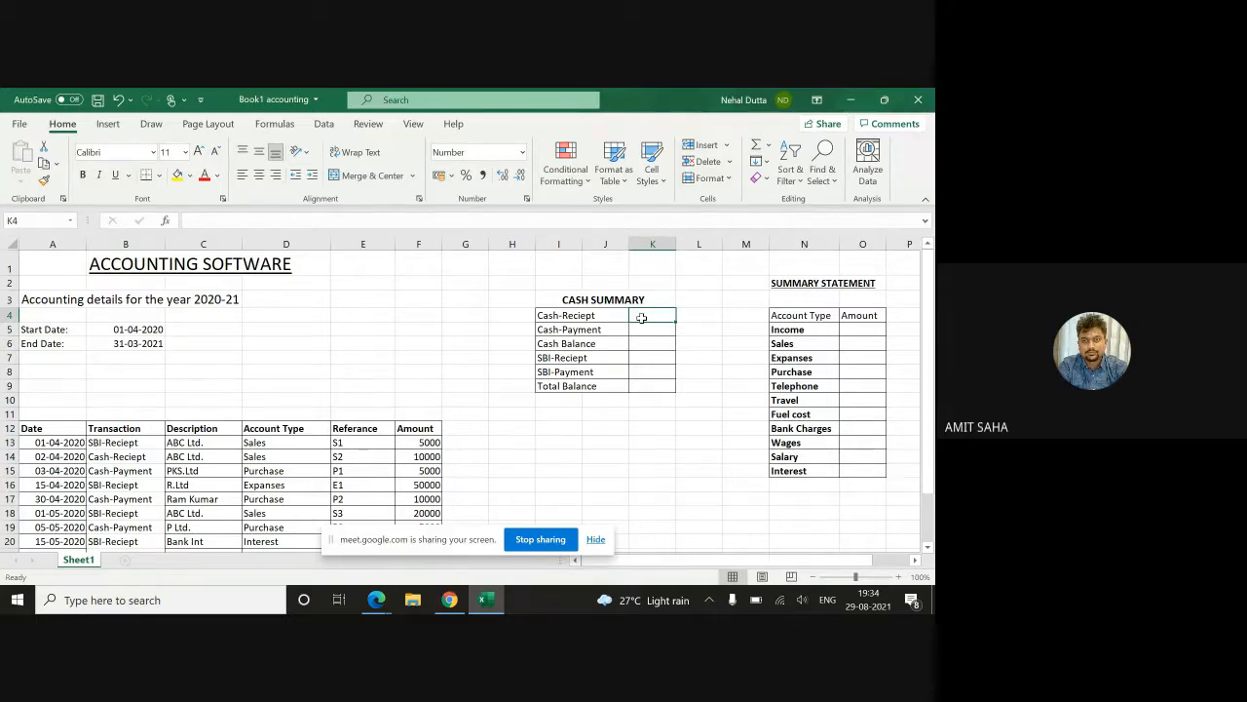
text(=)
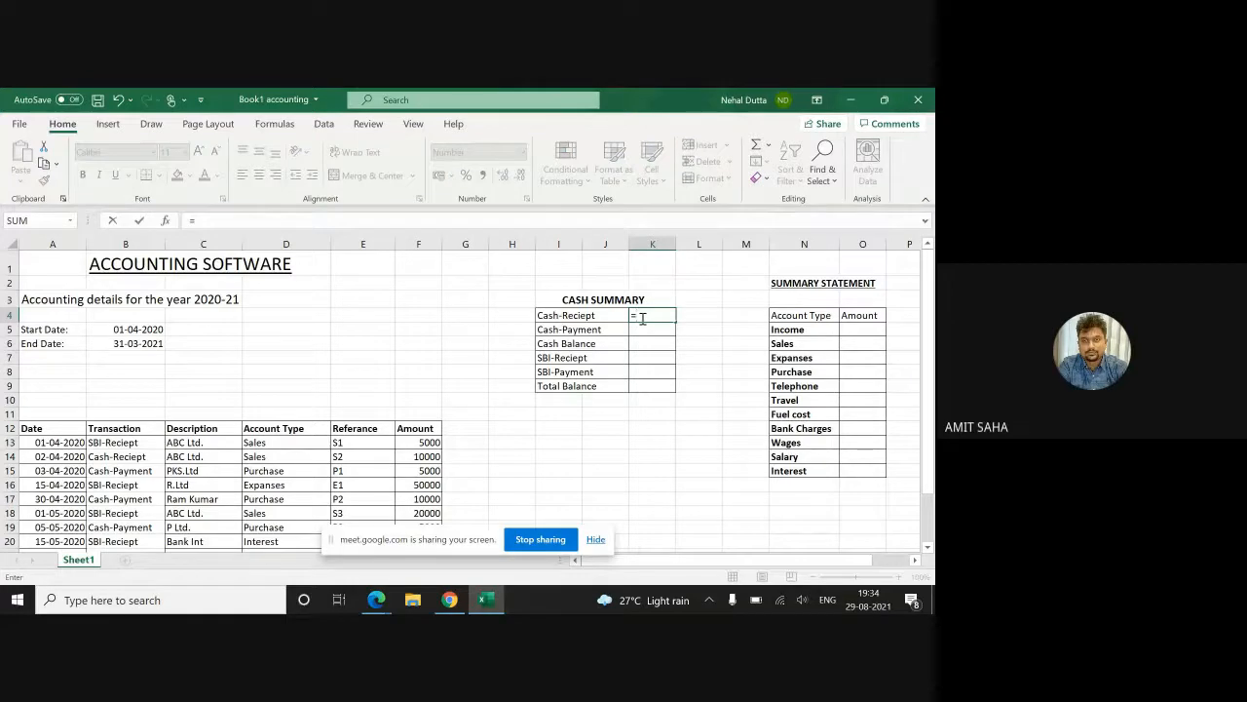
text(SUM)
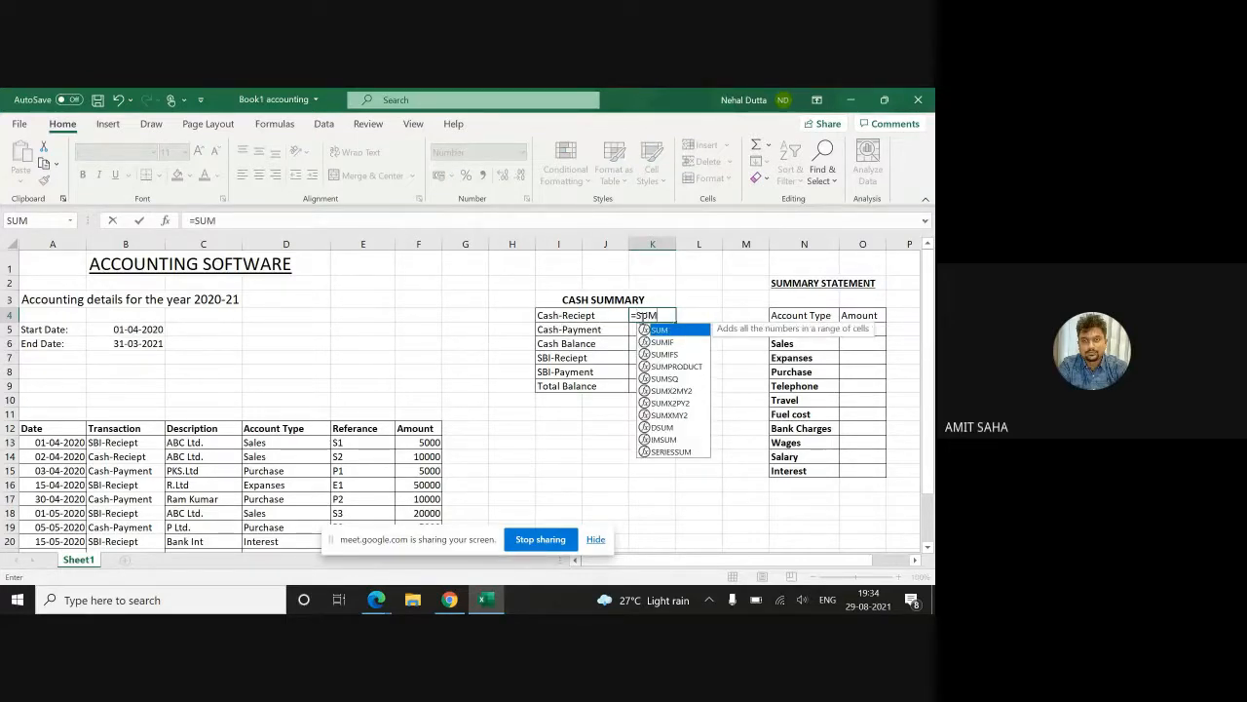
click(671, 355)
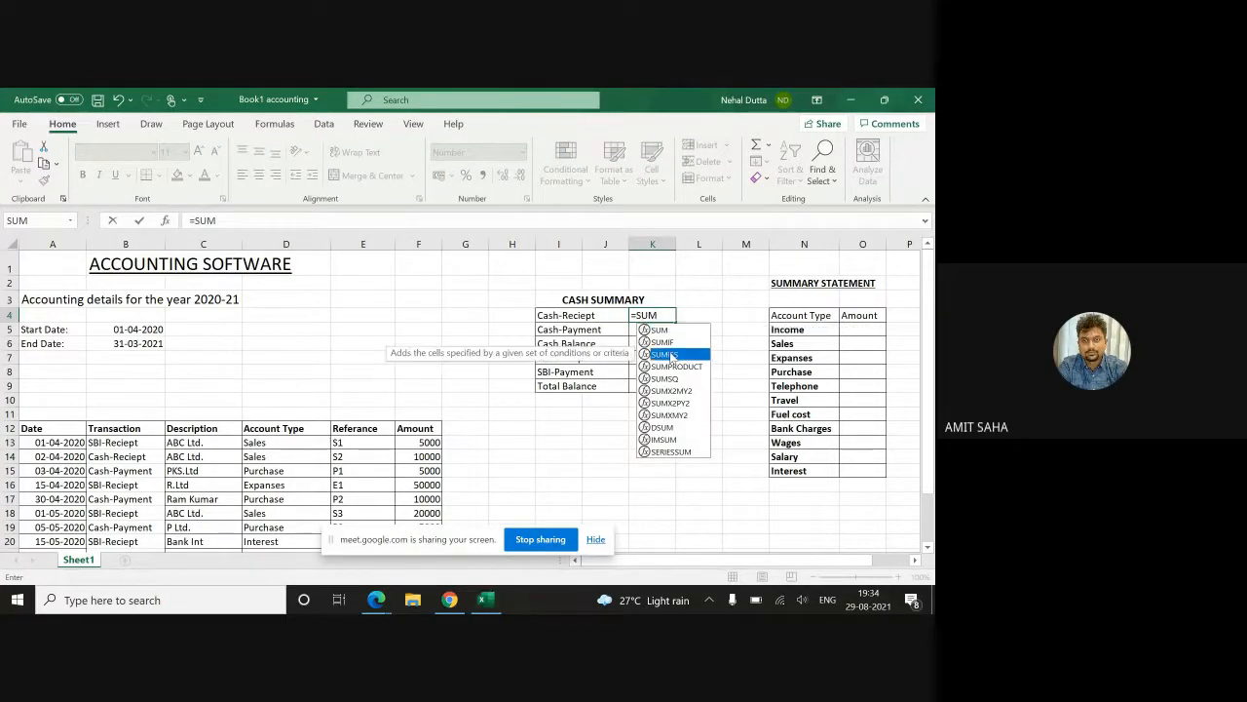
double_click(671, 355)
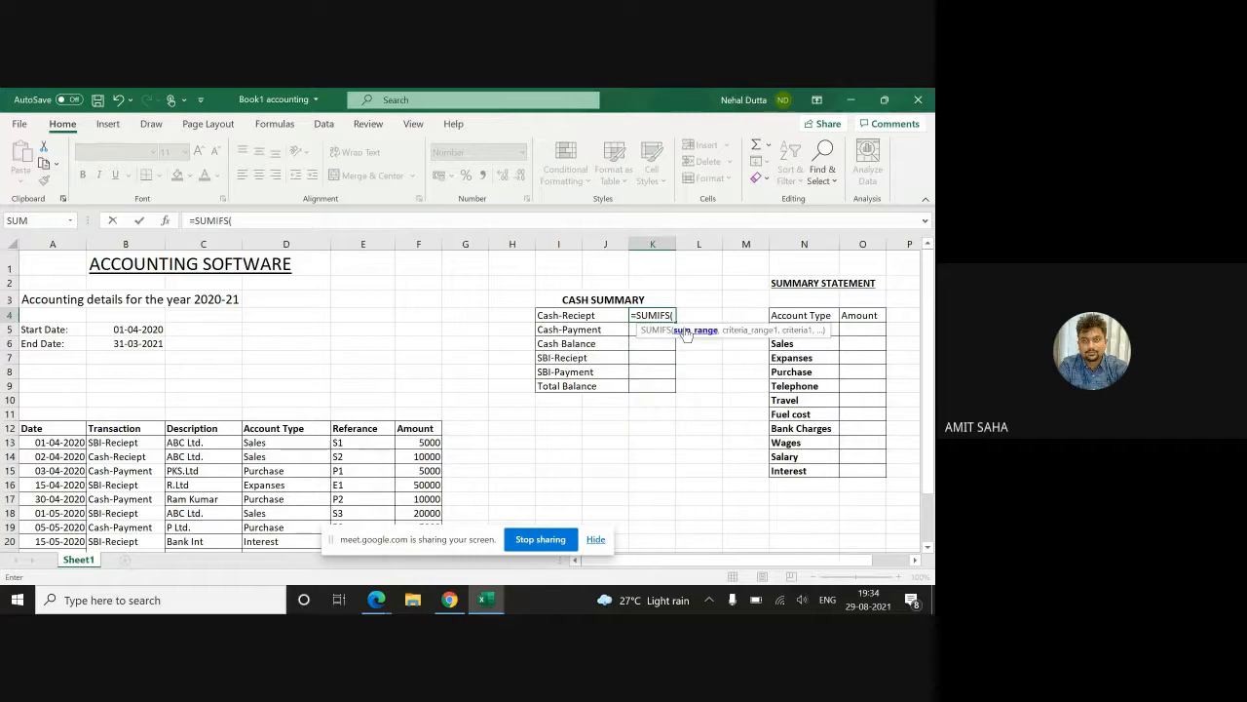
scroll(462, 471, down, 1)
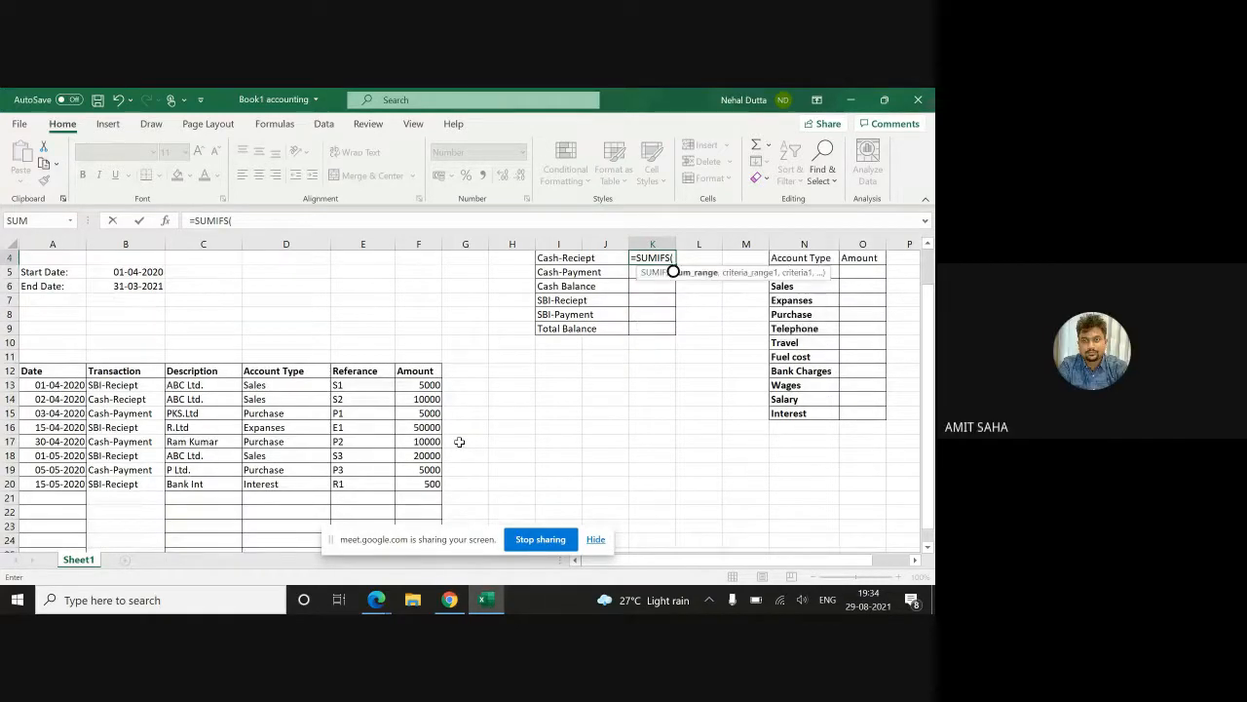
drag(426, 384, 426, 478)
scroll(583, 393, up, 3)
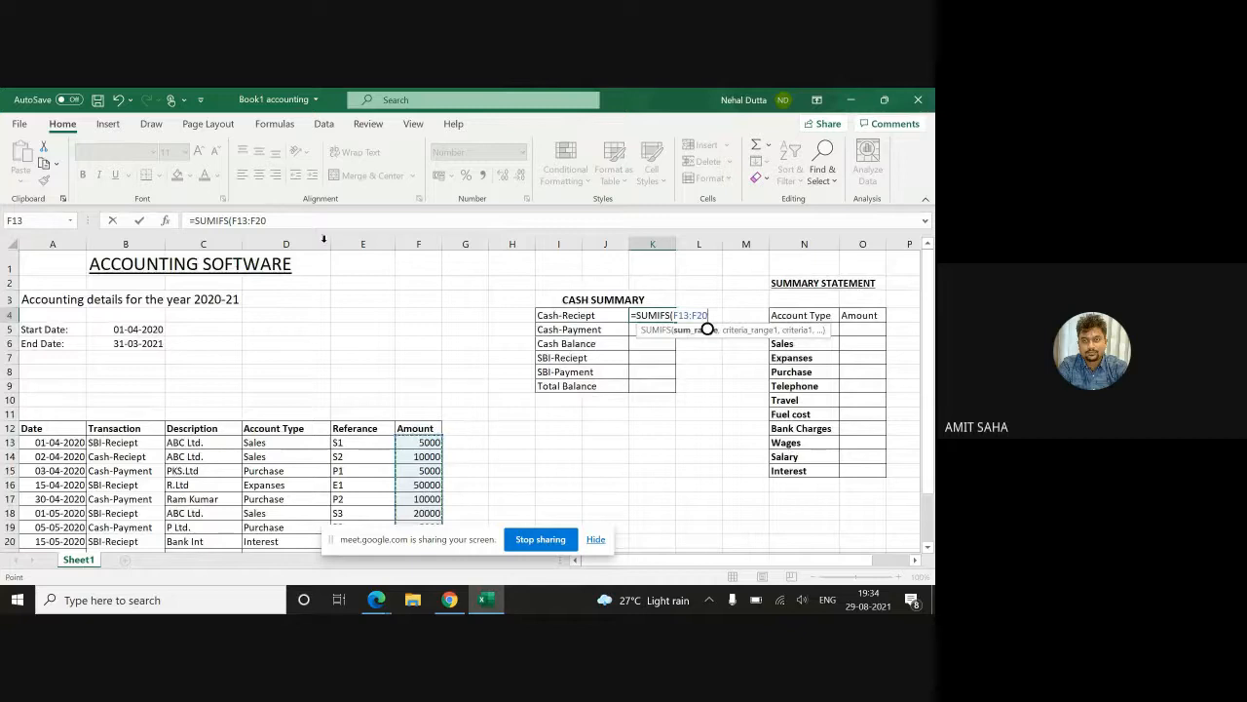
Make the sum range in K4 absolute and extend it to $F$13:$F$400, ready for the criteria range
key(F4)
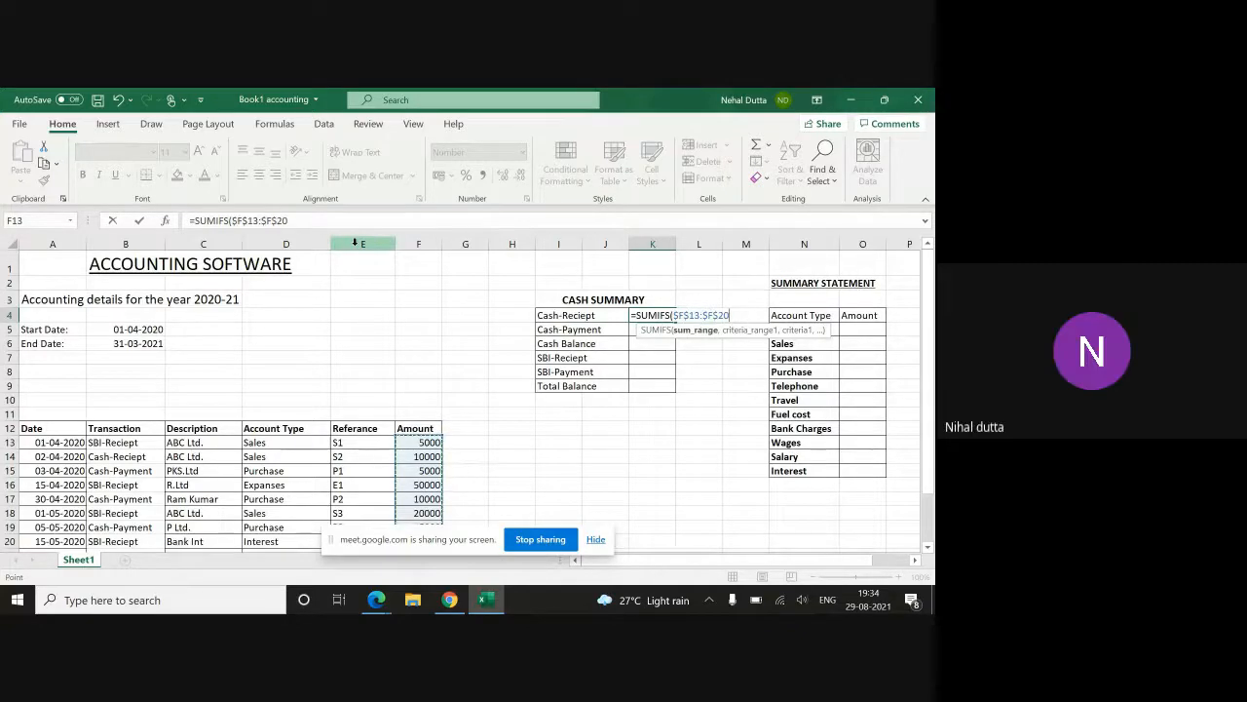
click(290, 221)
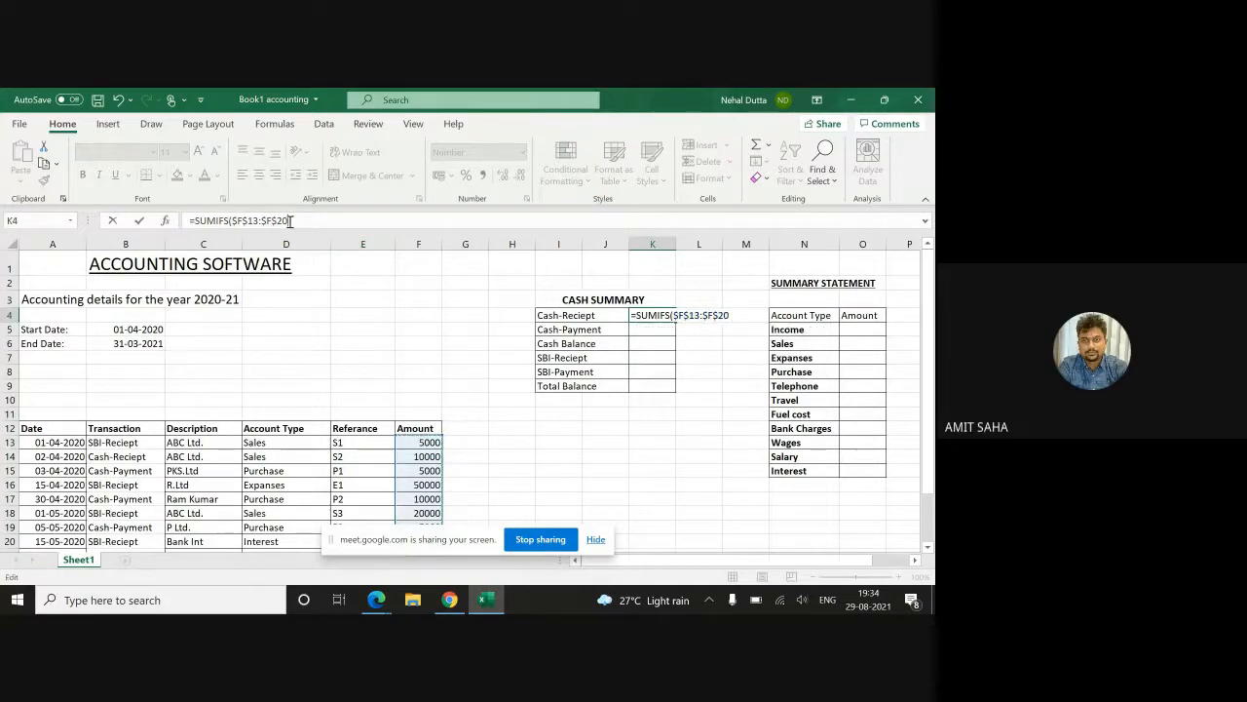
key(BackSpace)
key(BackSpace)
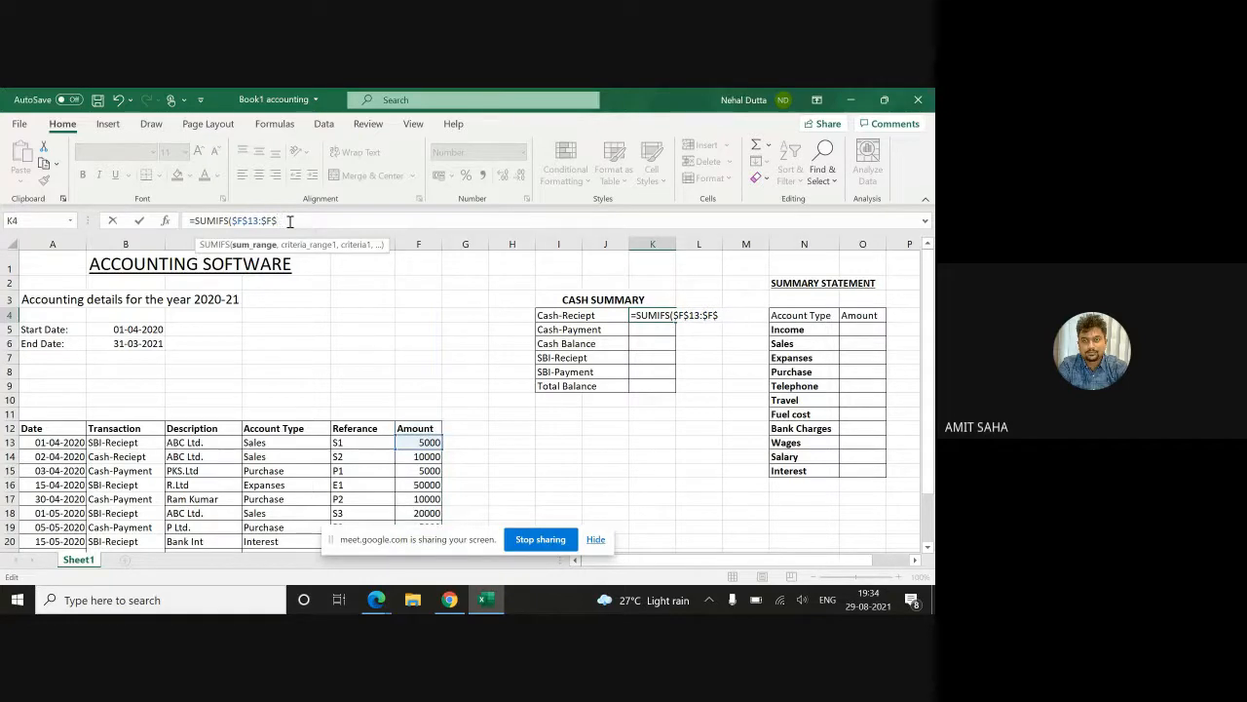
text(4)
key(BackSpace)
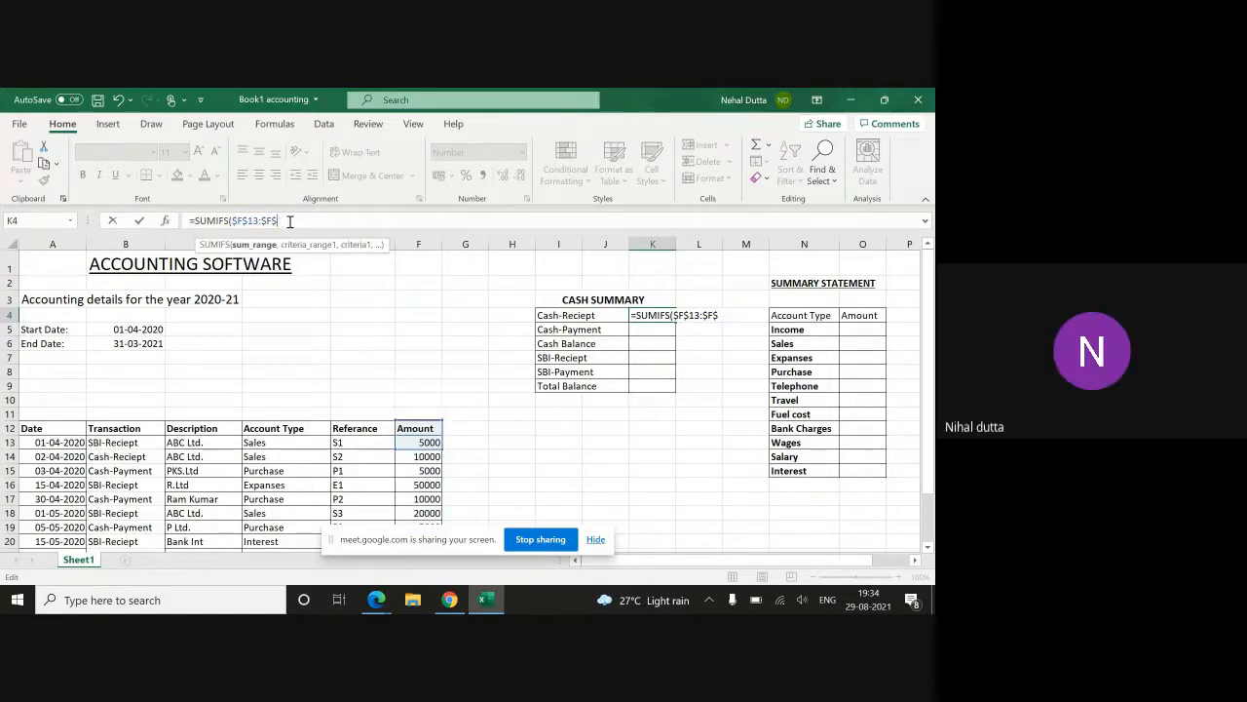
text(400)
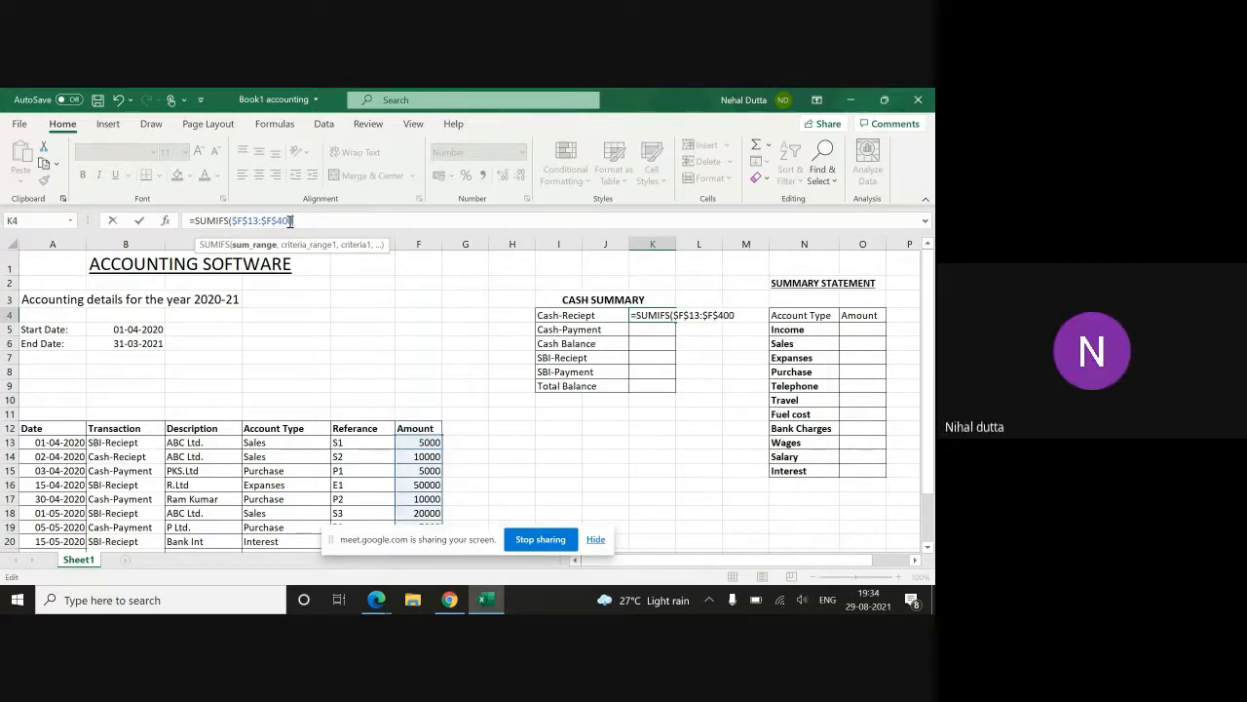
text(,)
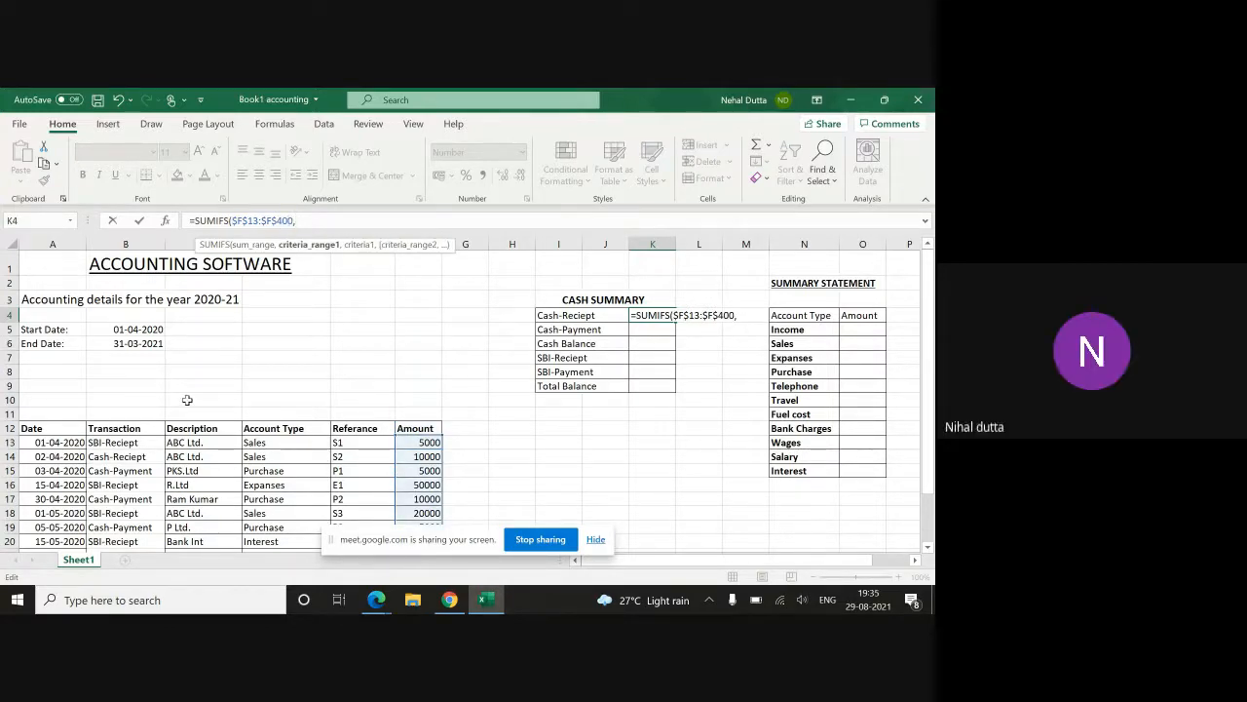
drag(126, 442, 147, 479)
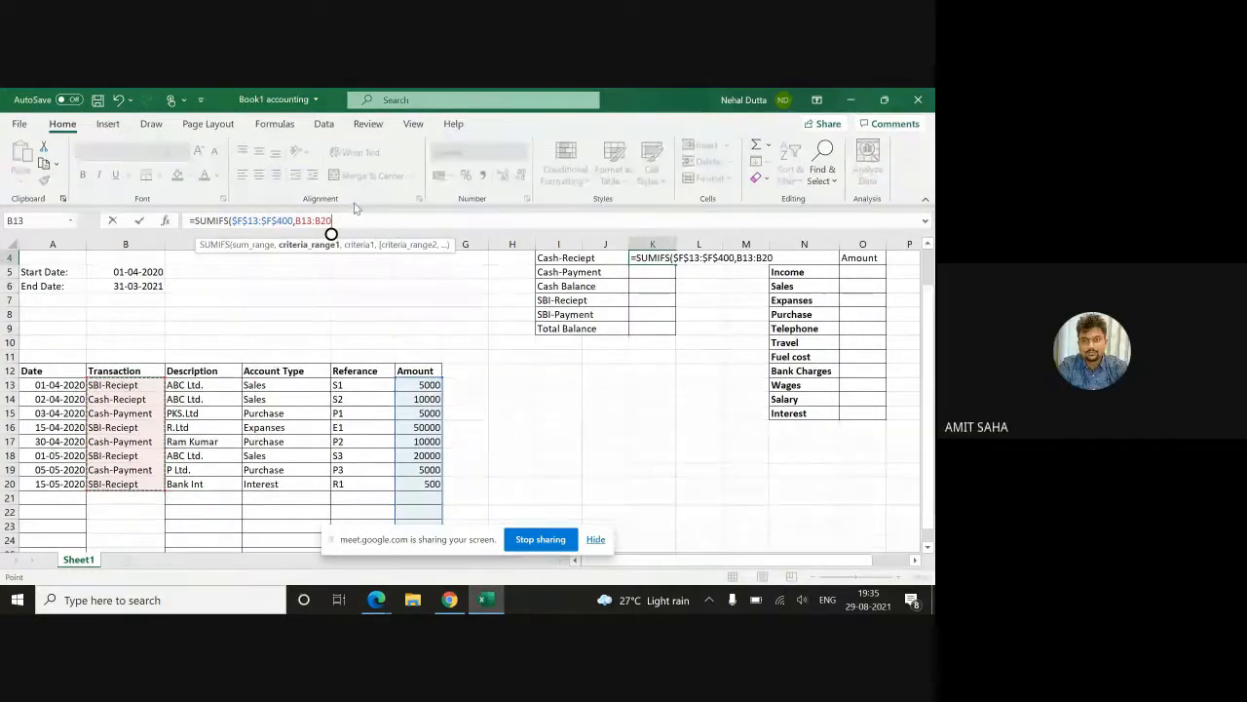
key(BackSpace)
key(BackSpace)
text(4)
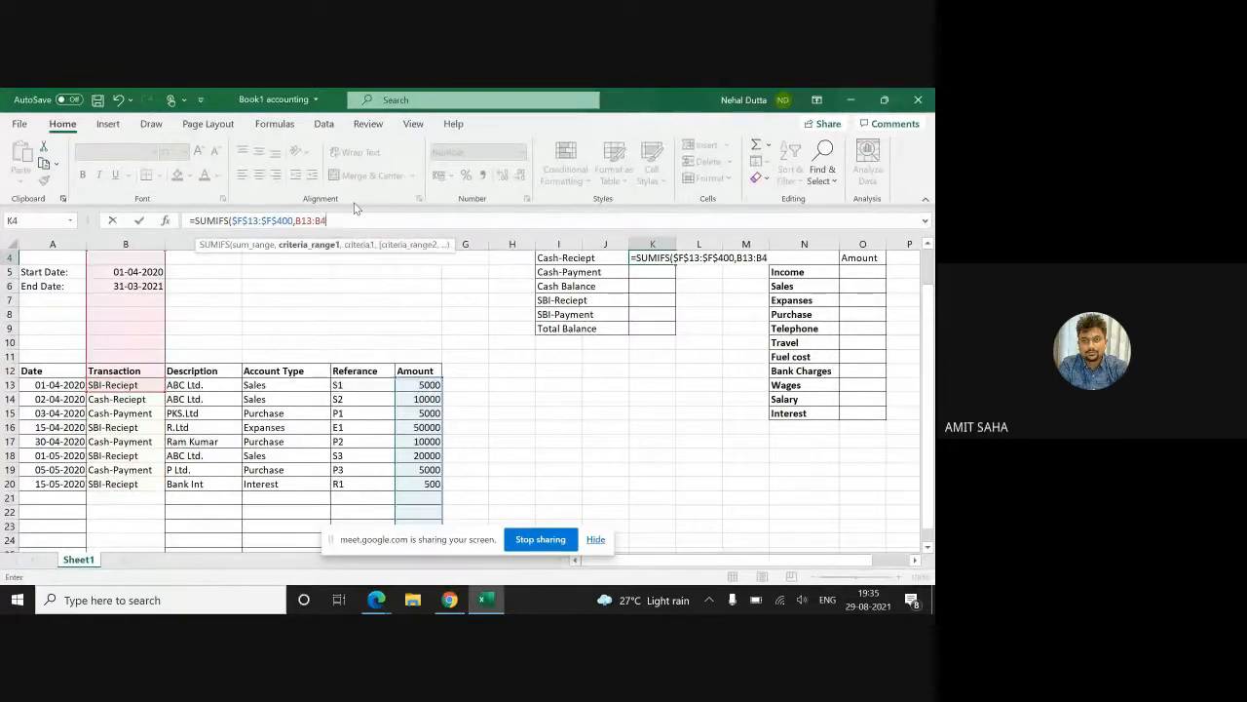
key(BackSpace)
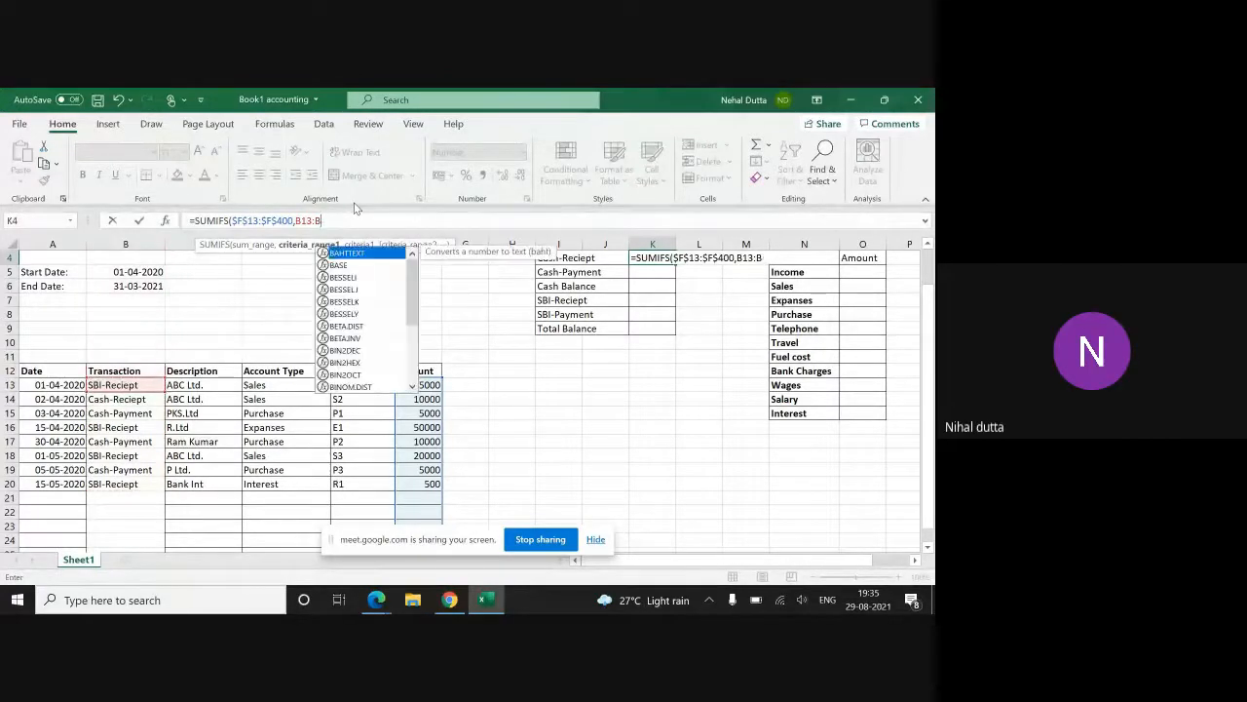
text(2)
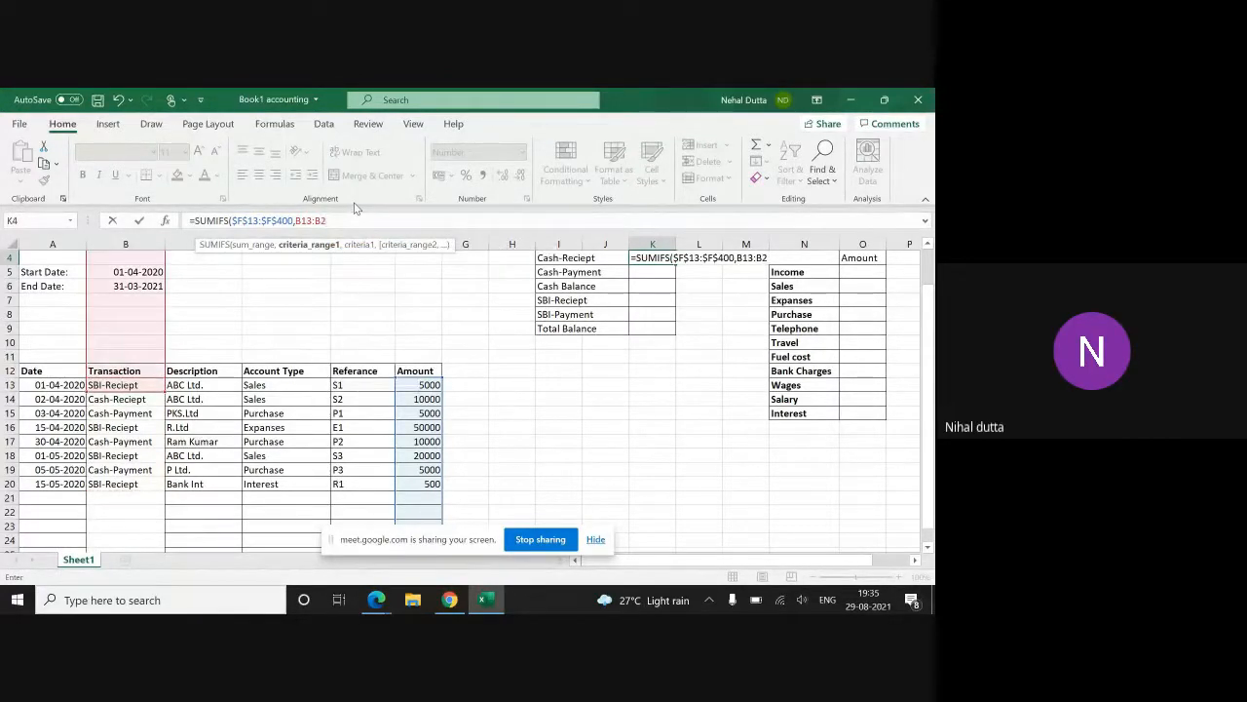
text(0)
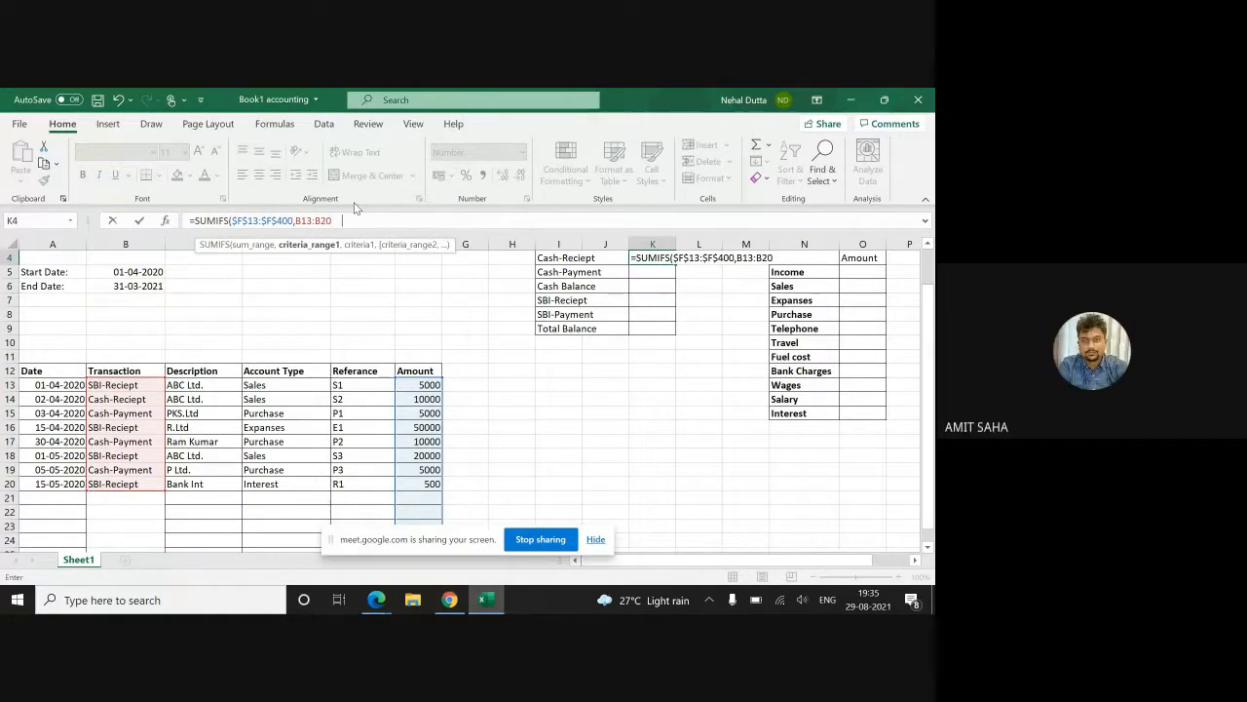
key(F4)
key(BackSpace)
key(BackSpace)
key(BackSpace)
key(BackSpace)
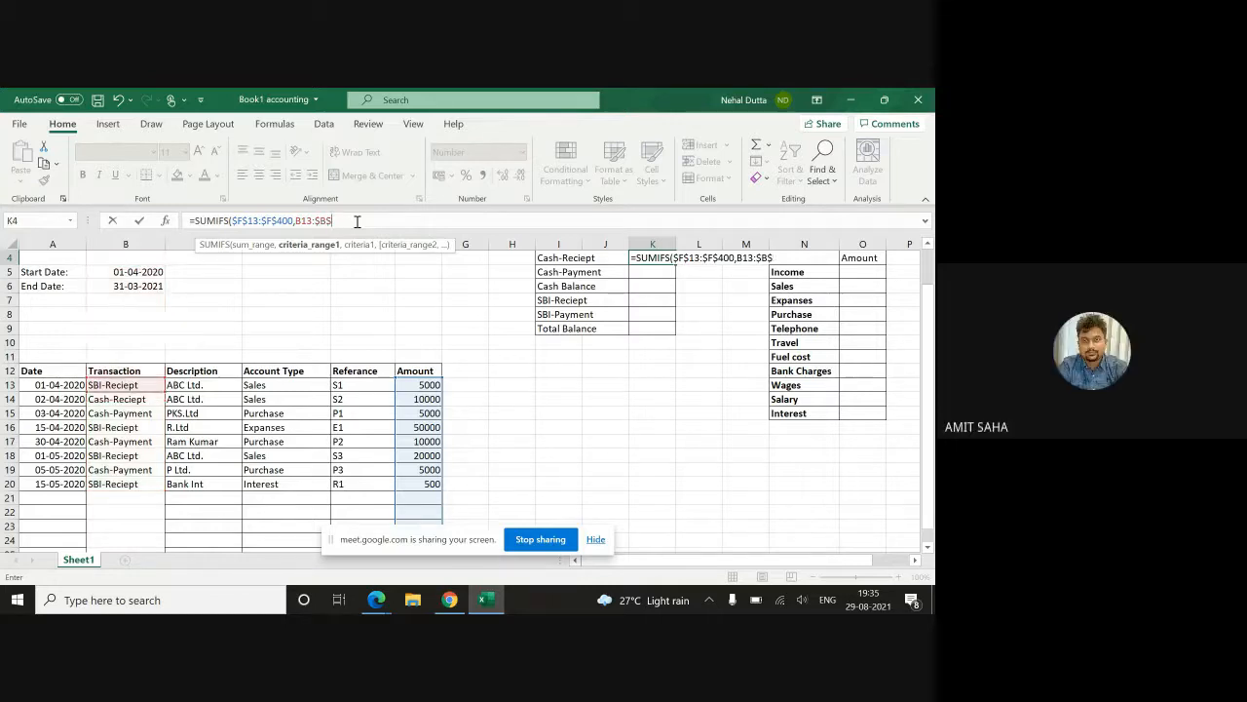
key(BackSpace)
key(BackSpace)
key(BackSpace)
key(BackSpace)
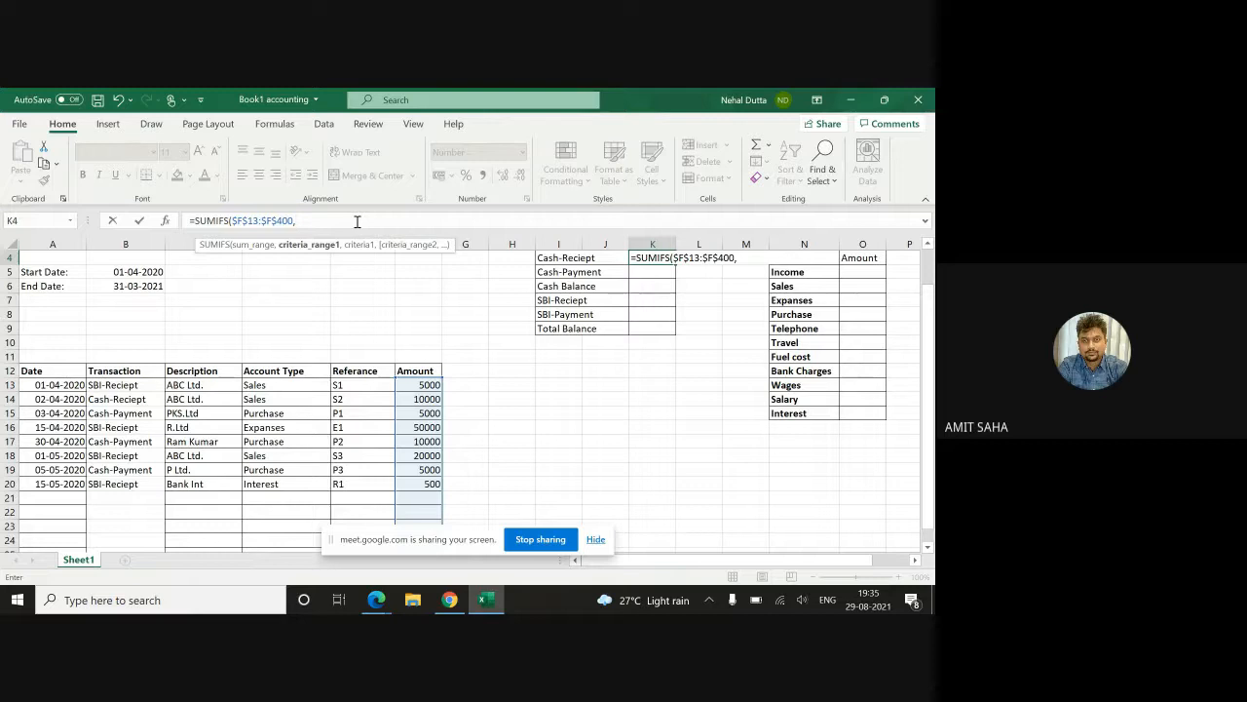
Add the Transaction column as the SUMIFS formula's first criteria range, using the absolute reference $B$13:$B$400
drag(135, 385, 138, 475)
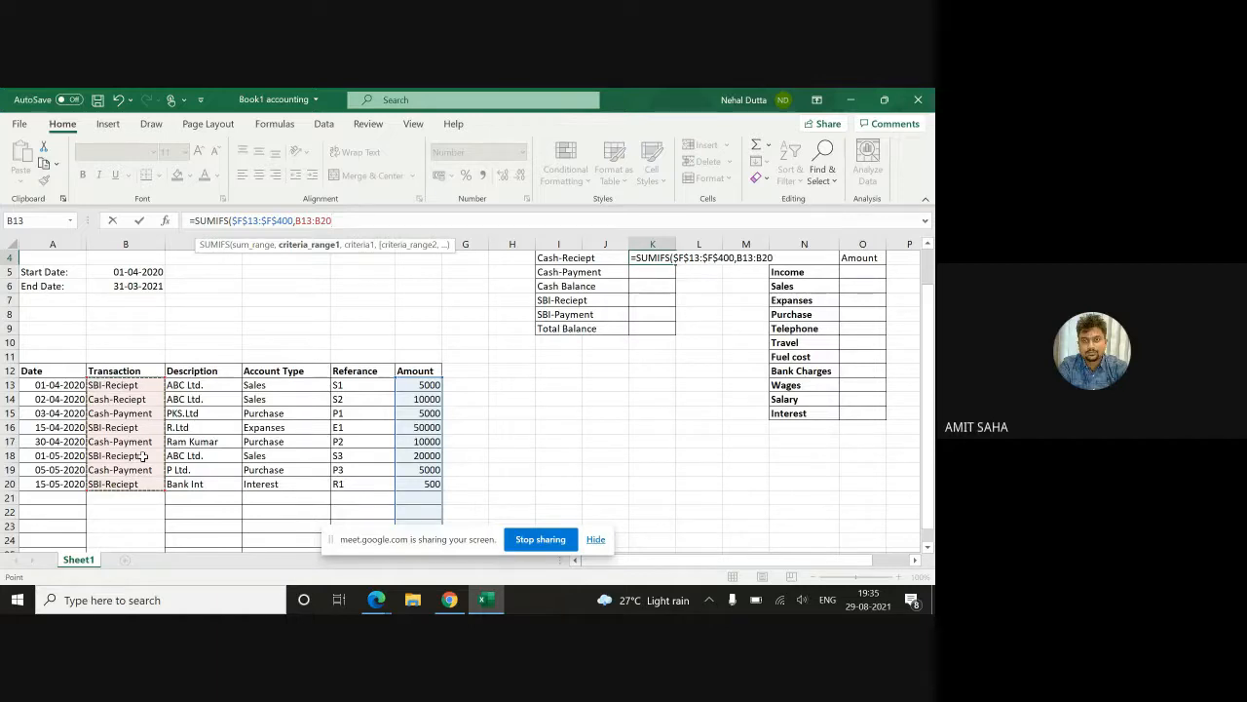
key(F4)
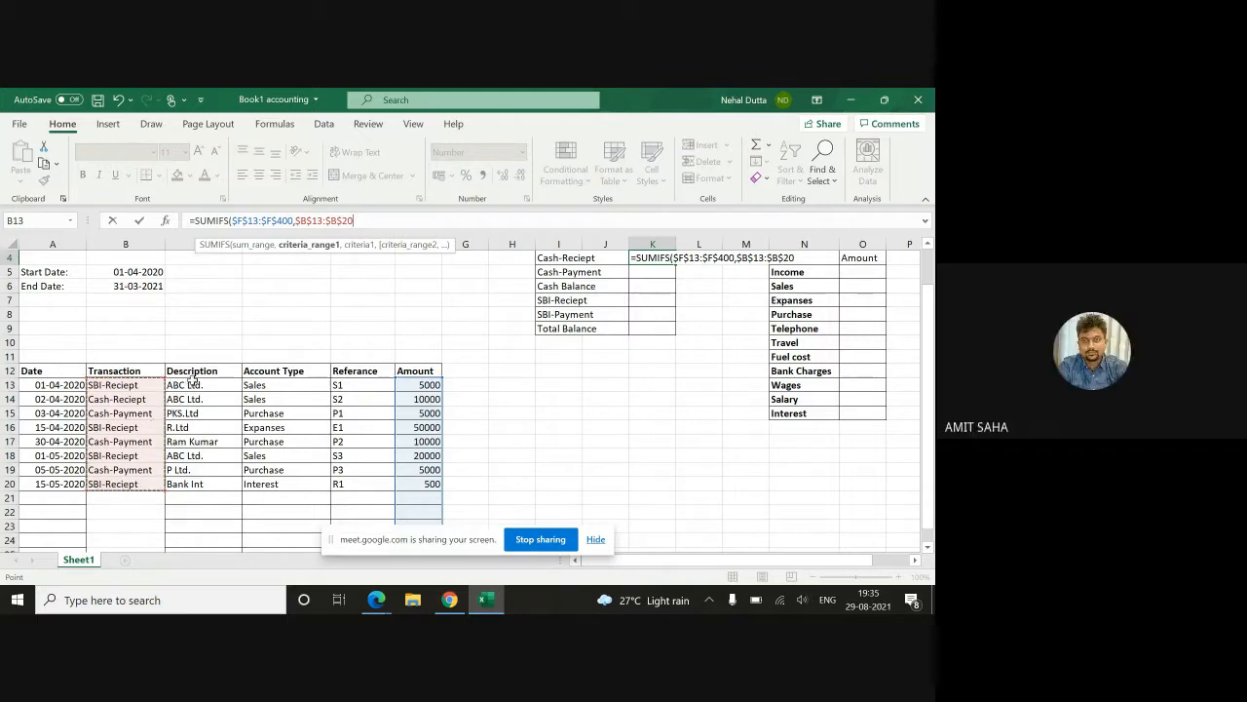
key(BackSpace)
key(BackSpace)
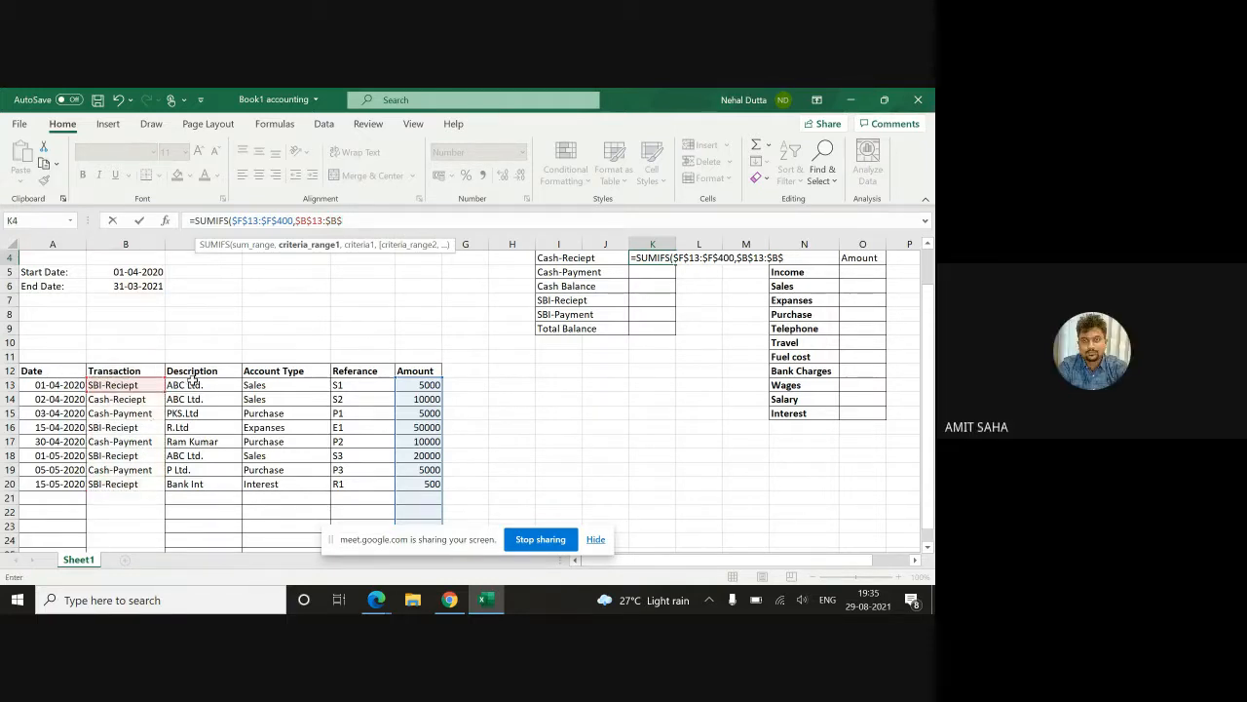
text(400)
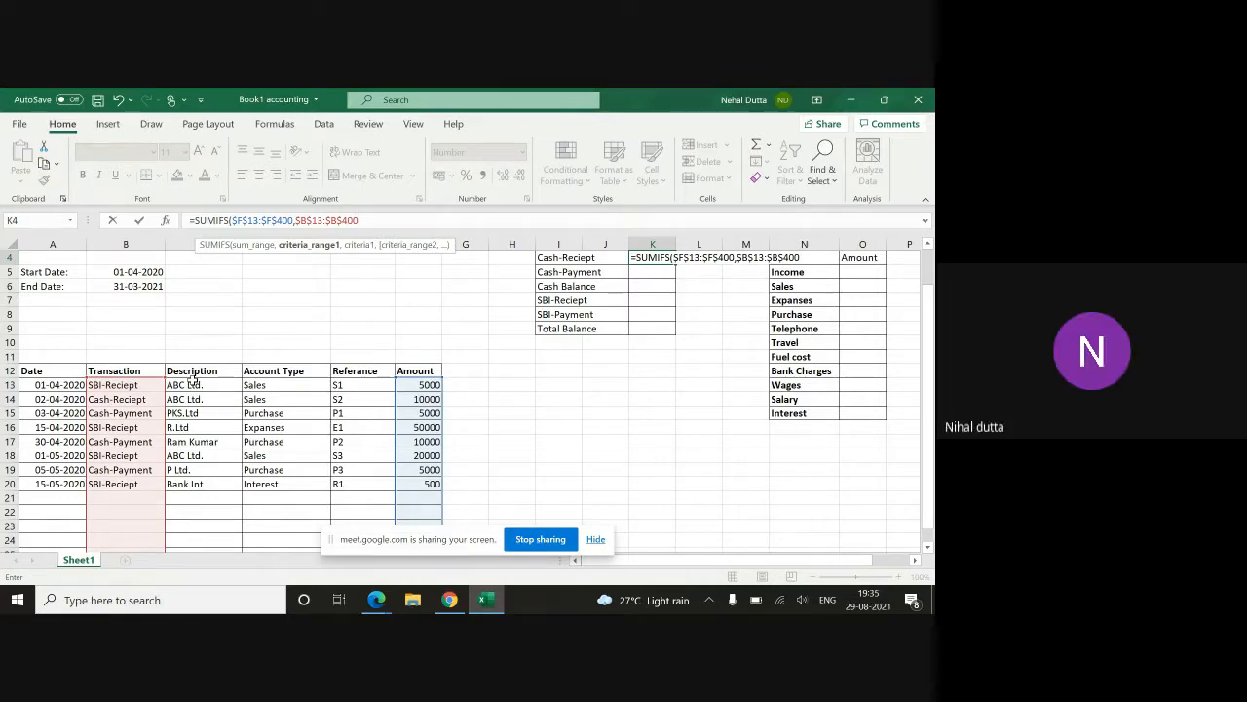
text(,)
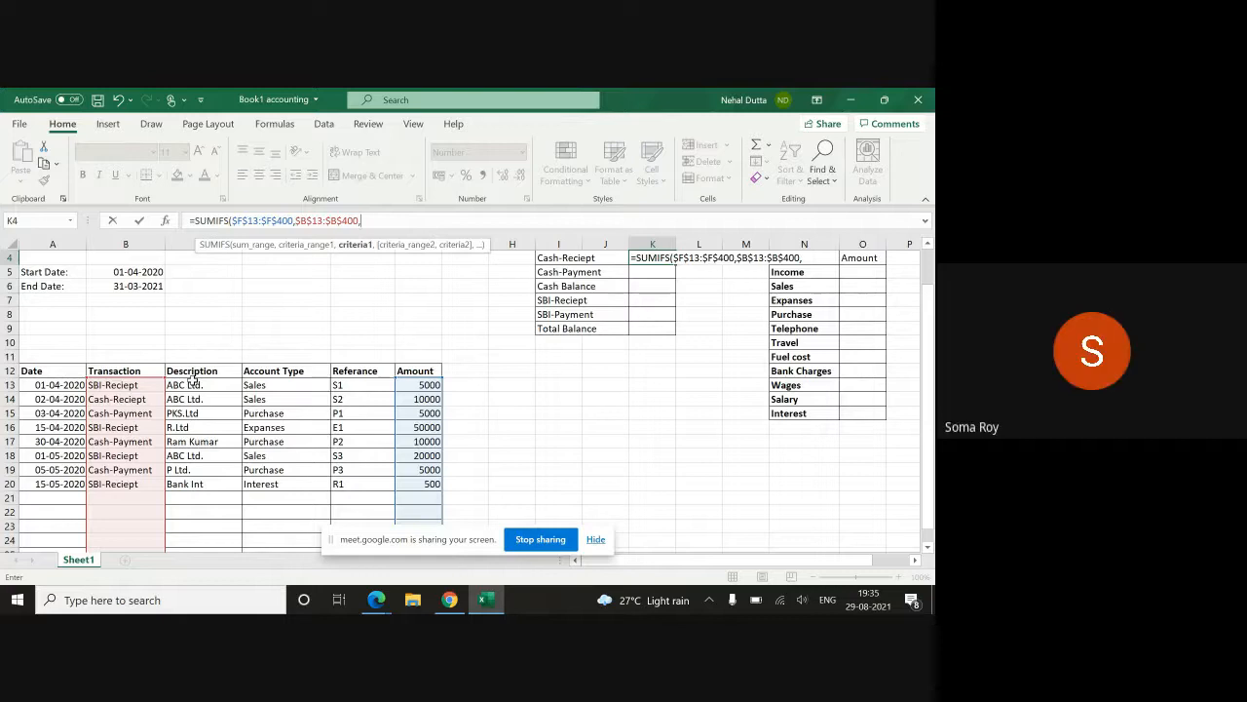
Use the Cash-Reciept label in I4 as the criterion and complete the SUMIFS formula in K4
scroll(192, 380, up, 1)
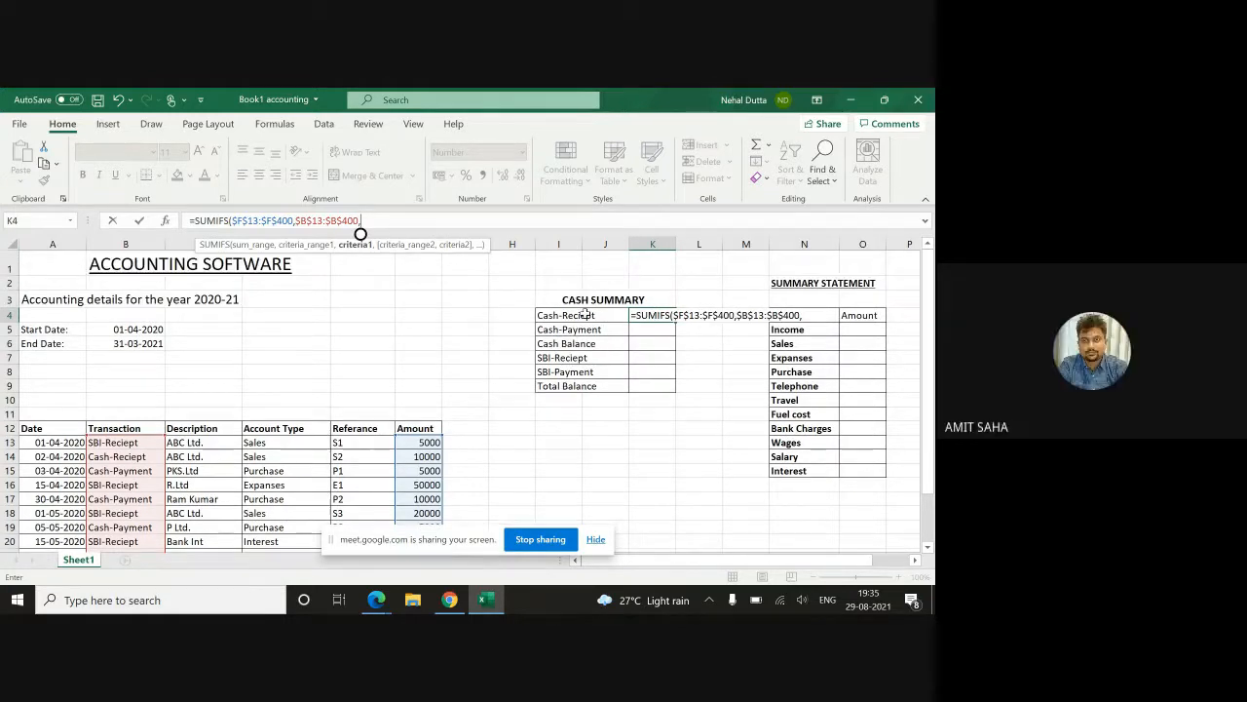
click(579, 315)
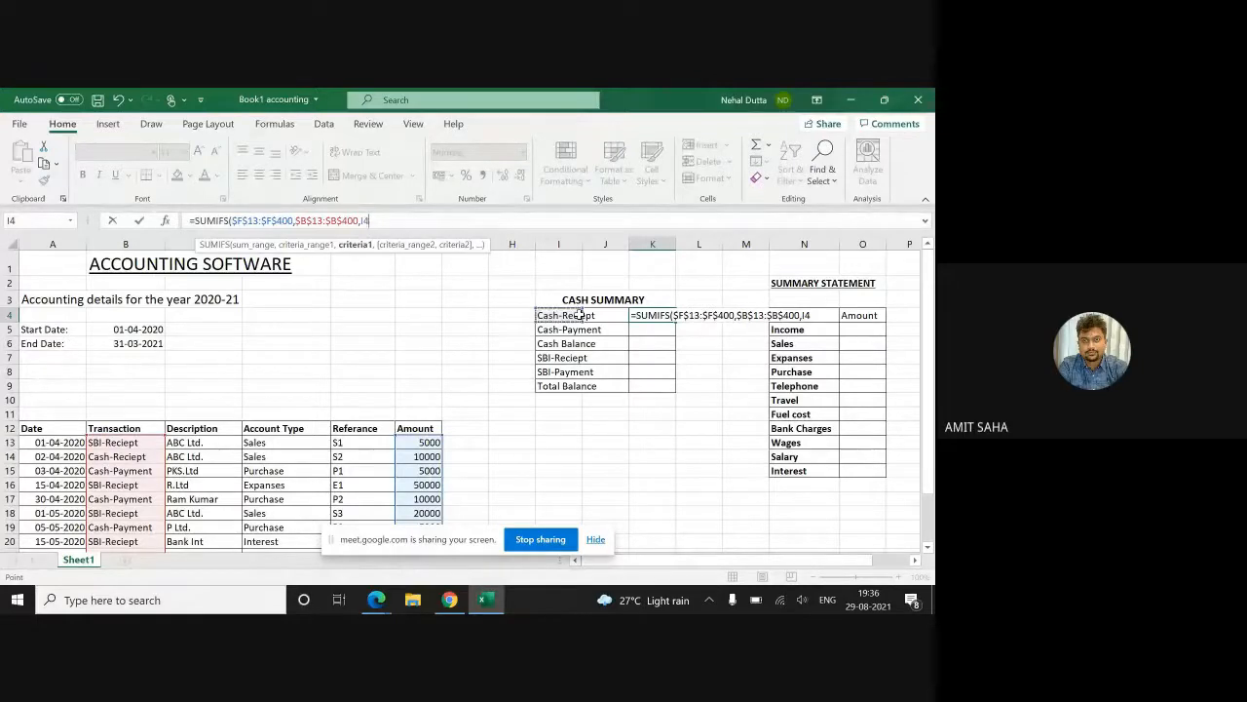
text())
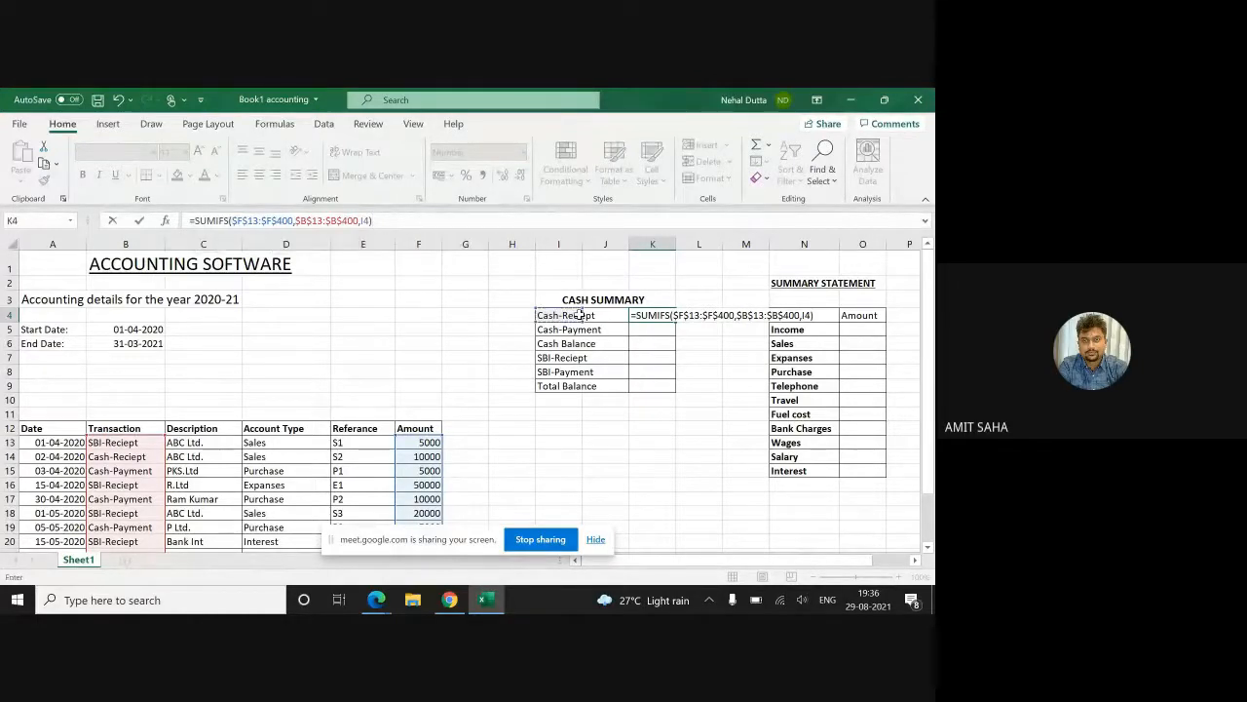
key(Return)
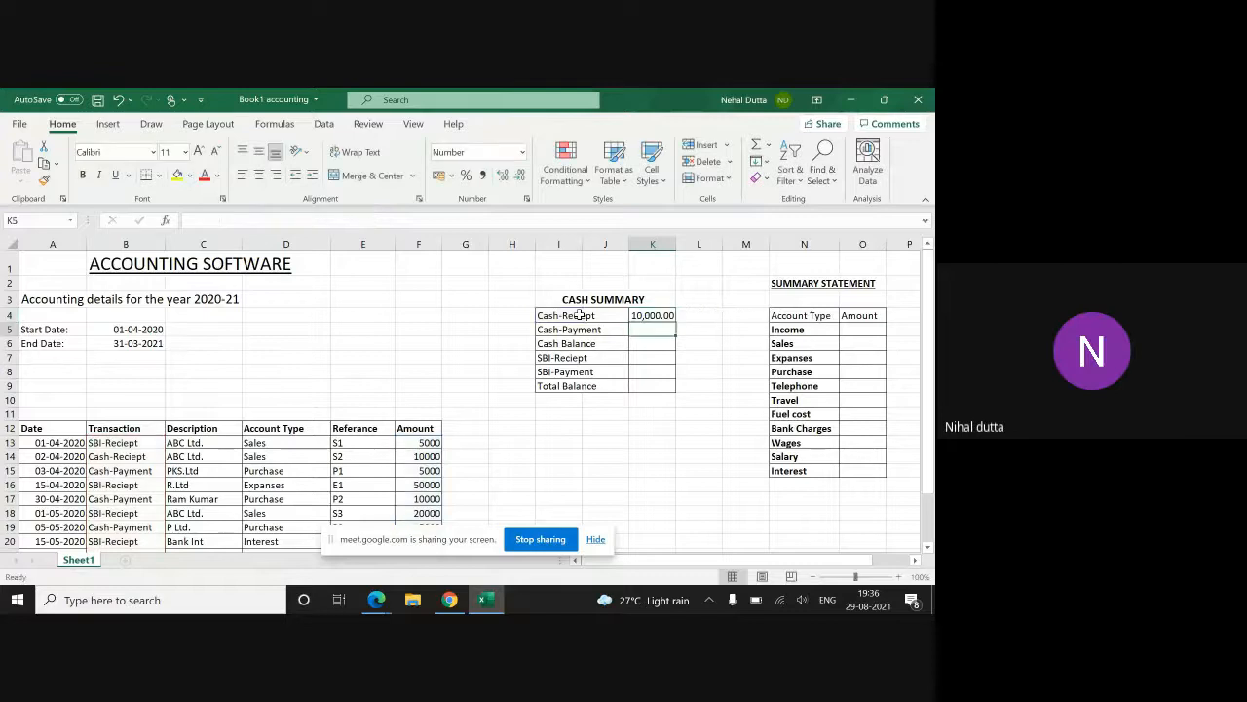
Fill the Cash-Reciept formula from K4 down to the Cash-Payment cell K5 and check the references in K5
click(651, 312)
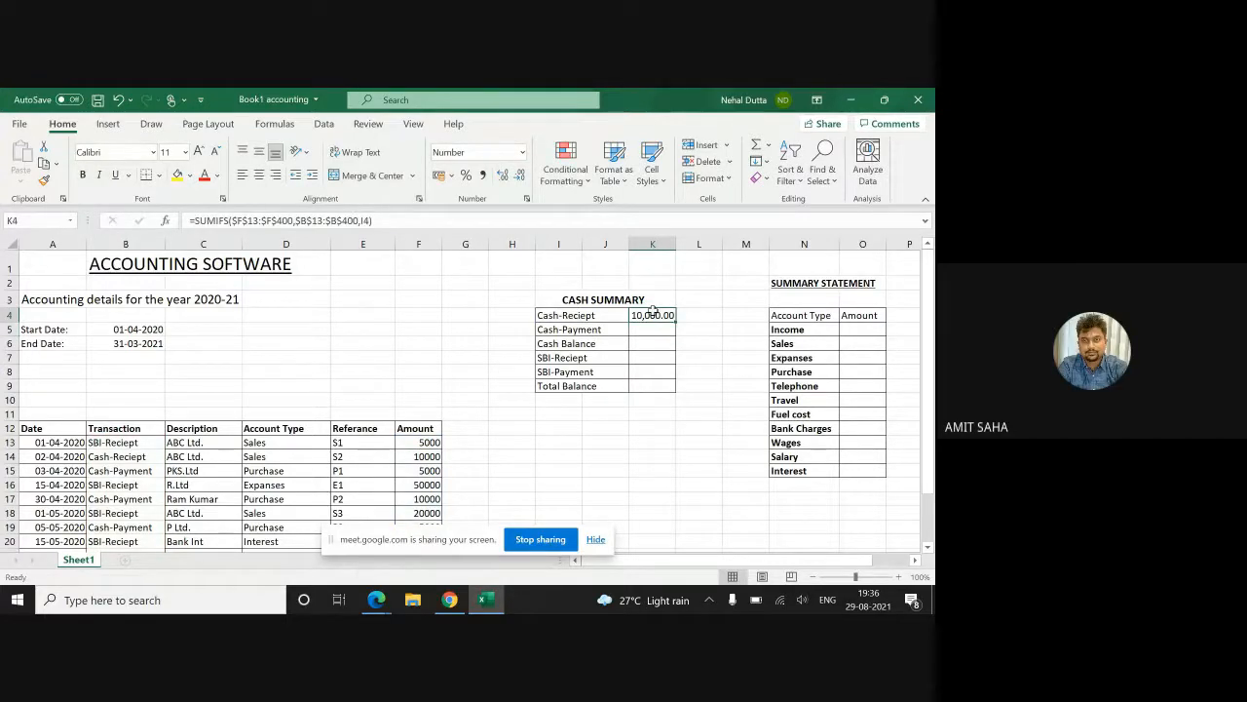
drag(677, 321, 676, 334)
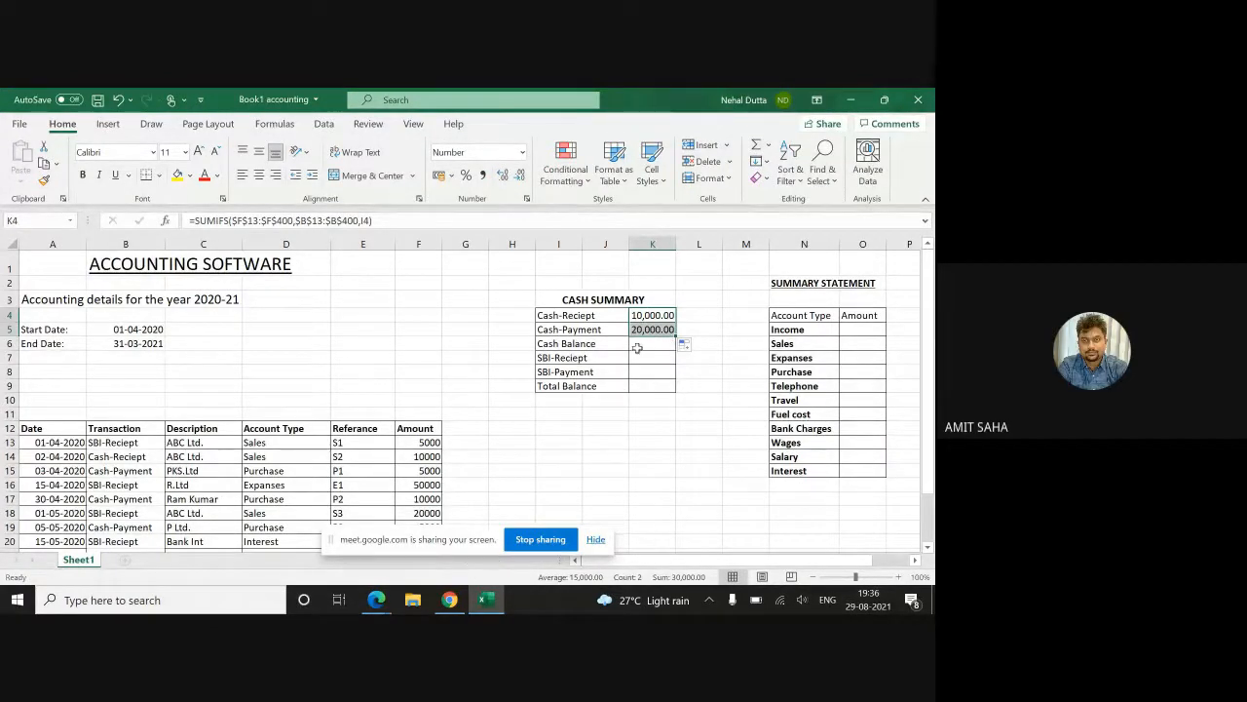
scroll(365, 422, down, 1)
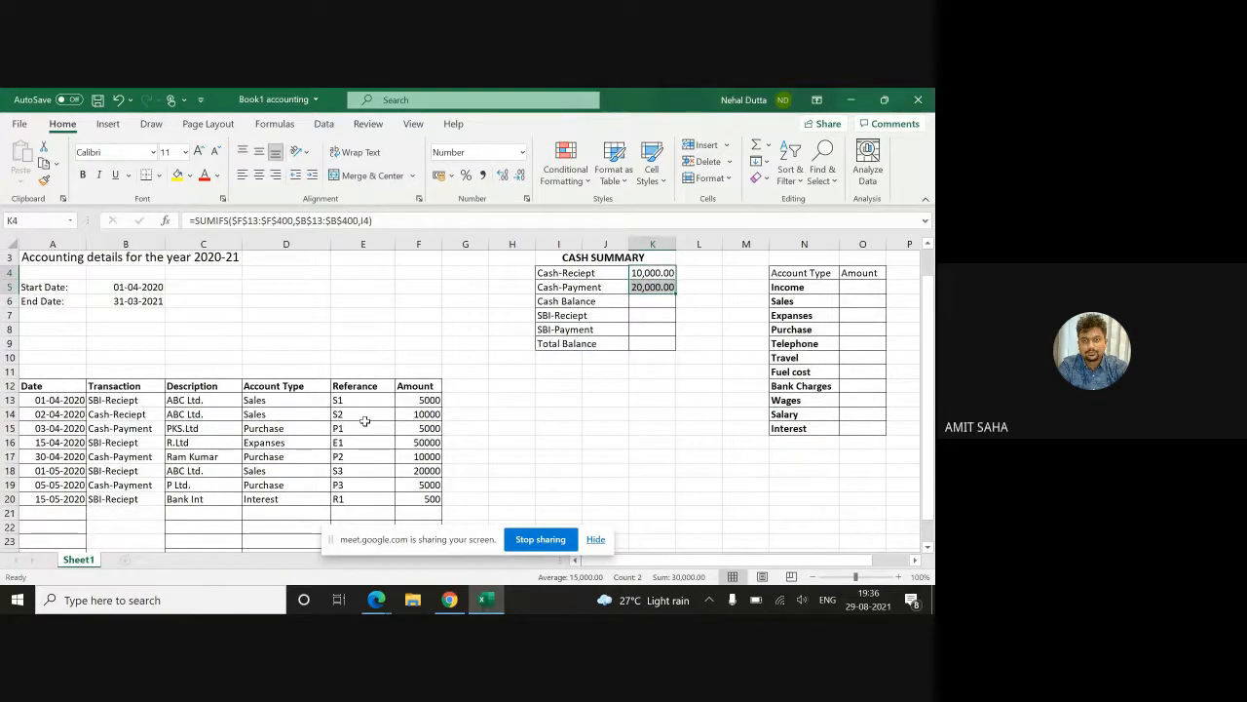
click(570, 302)
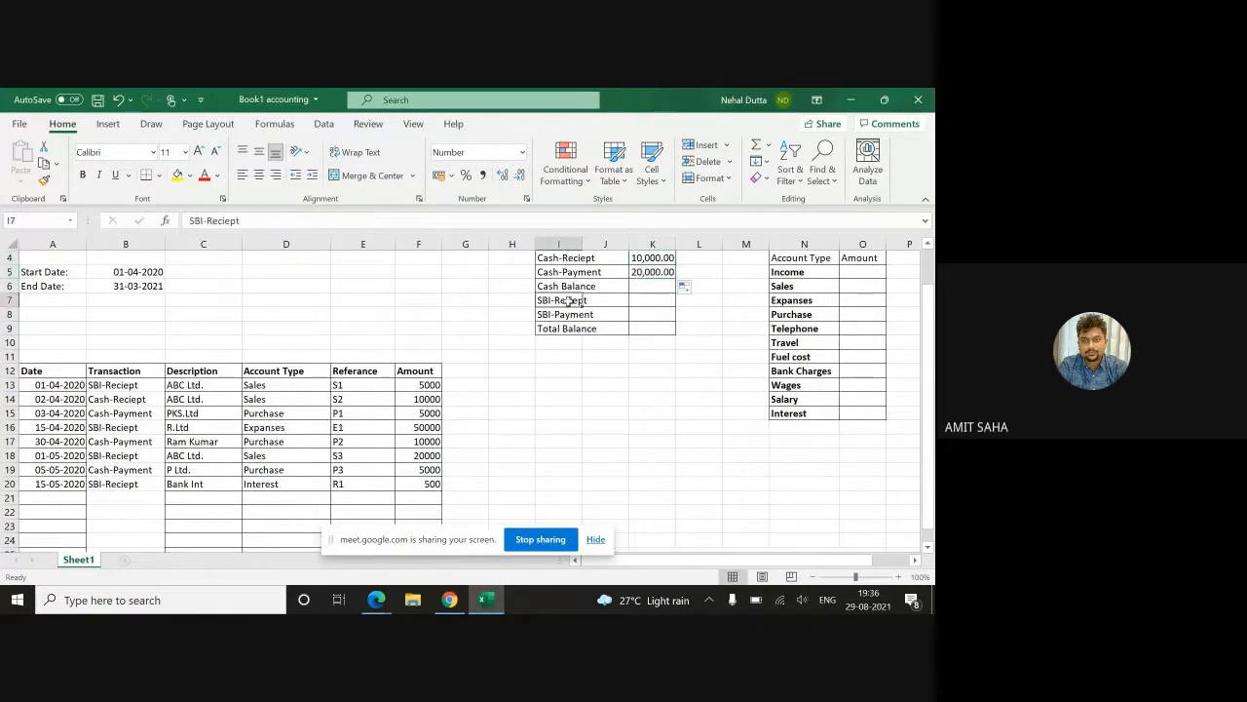
click(637, 271)
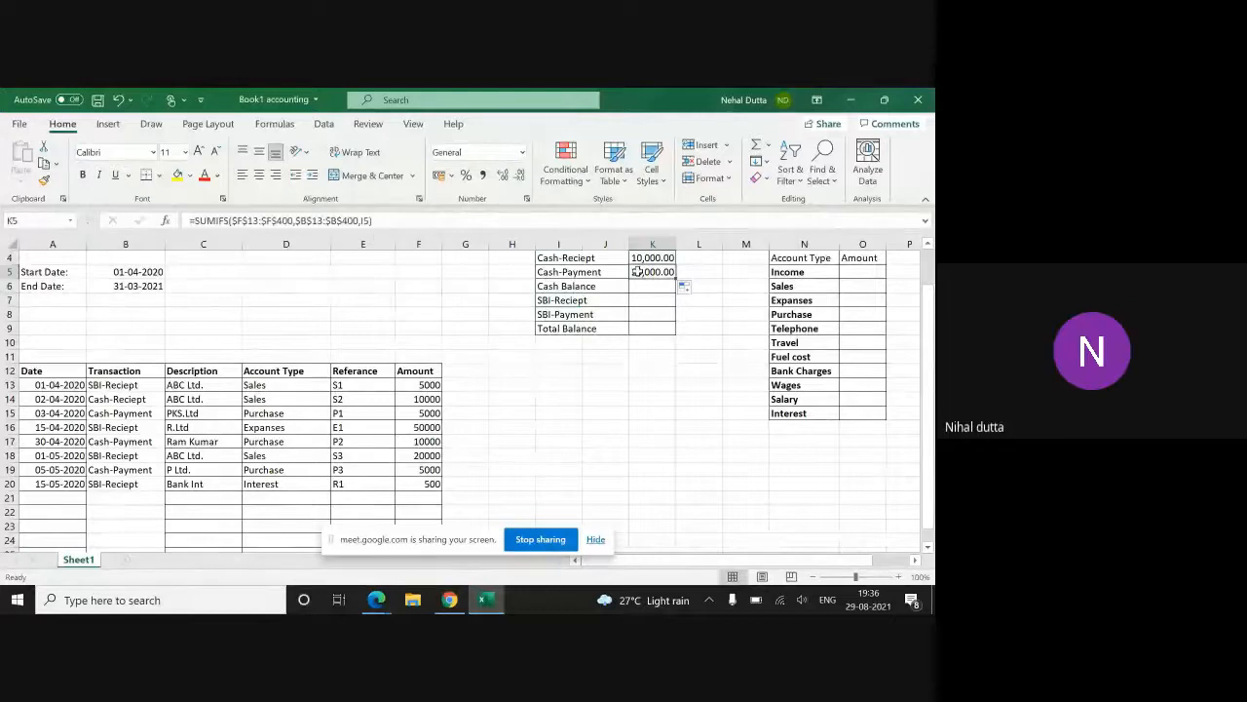
click(378, 220)
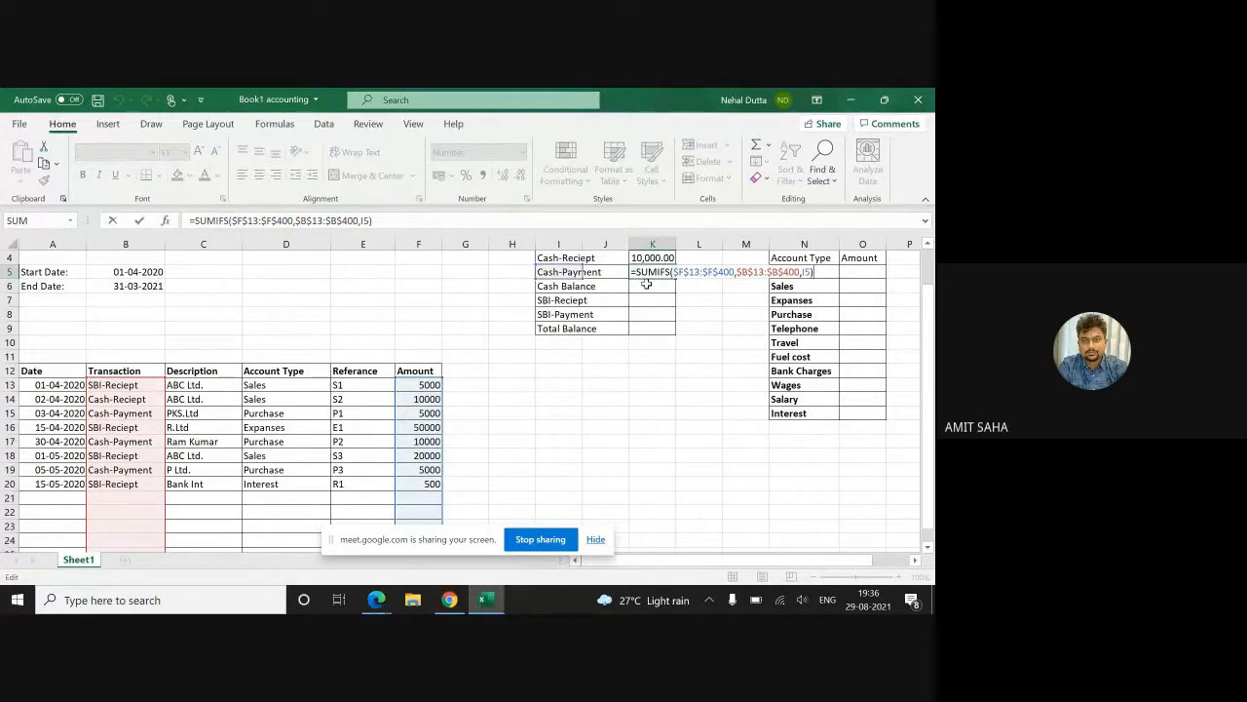
key(Return)
Copy the Cash-Payment formula from K5 into the SBI-Reciept cell K7 and the SBI-Payment cell K8
click(649, 273)
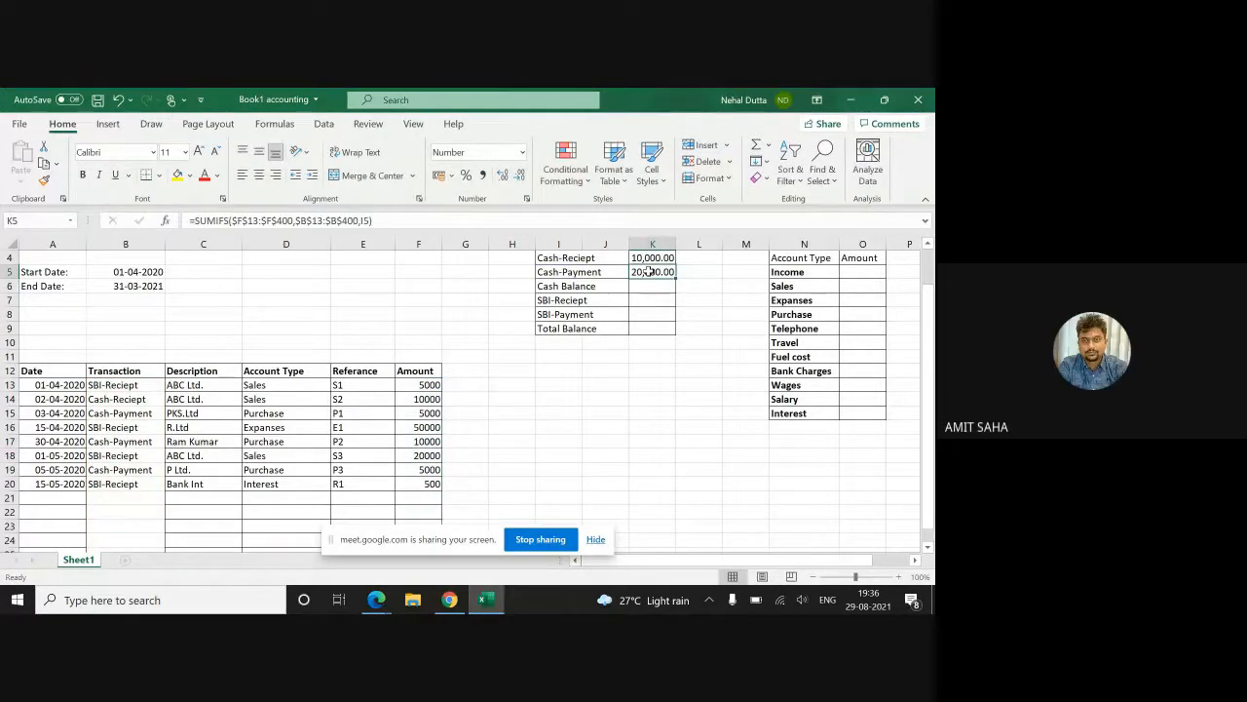
key(ctrl+c)
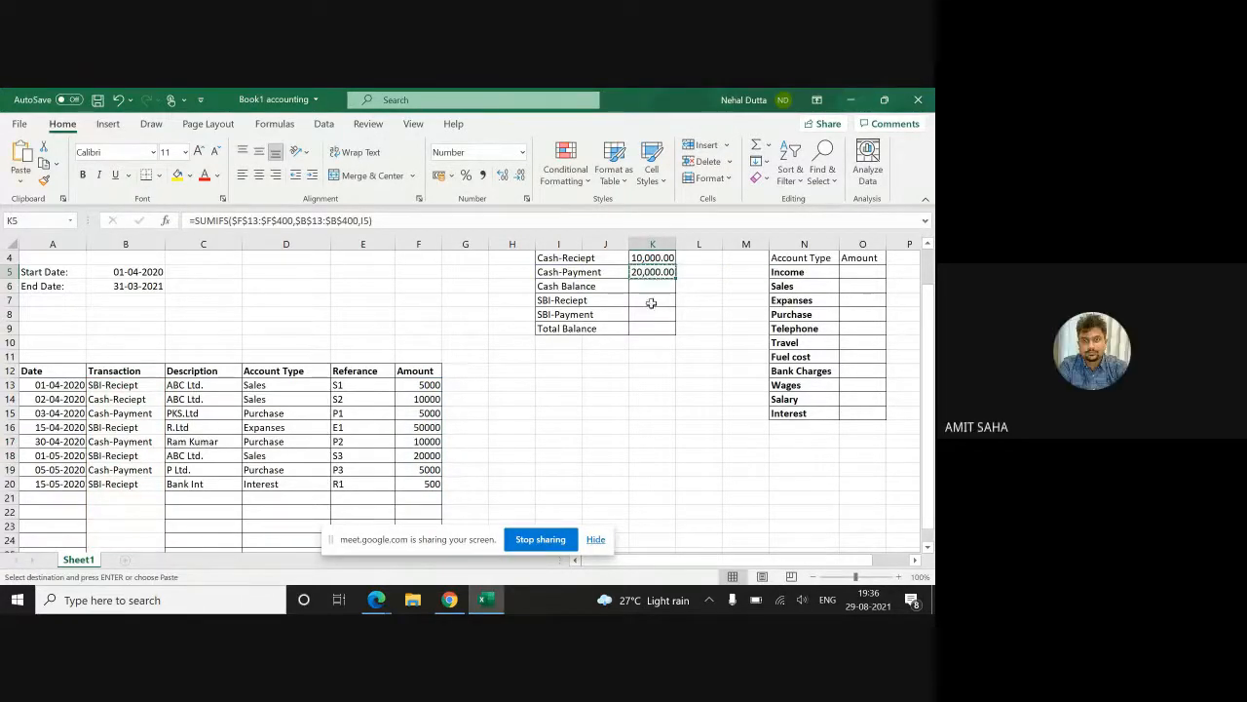
click(651, 301)
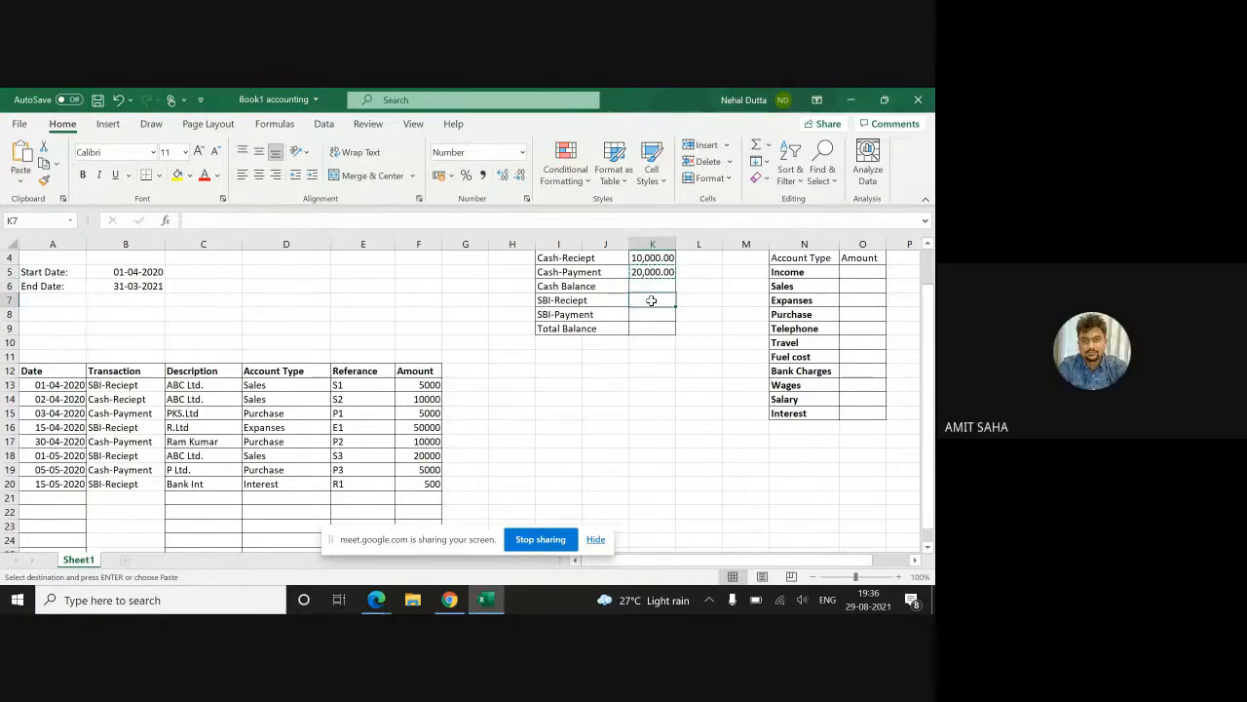
key(ctrl+v)
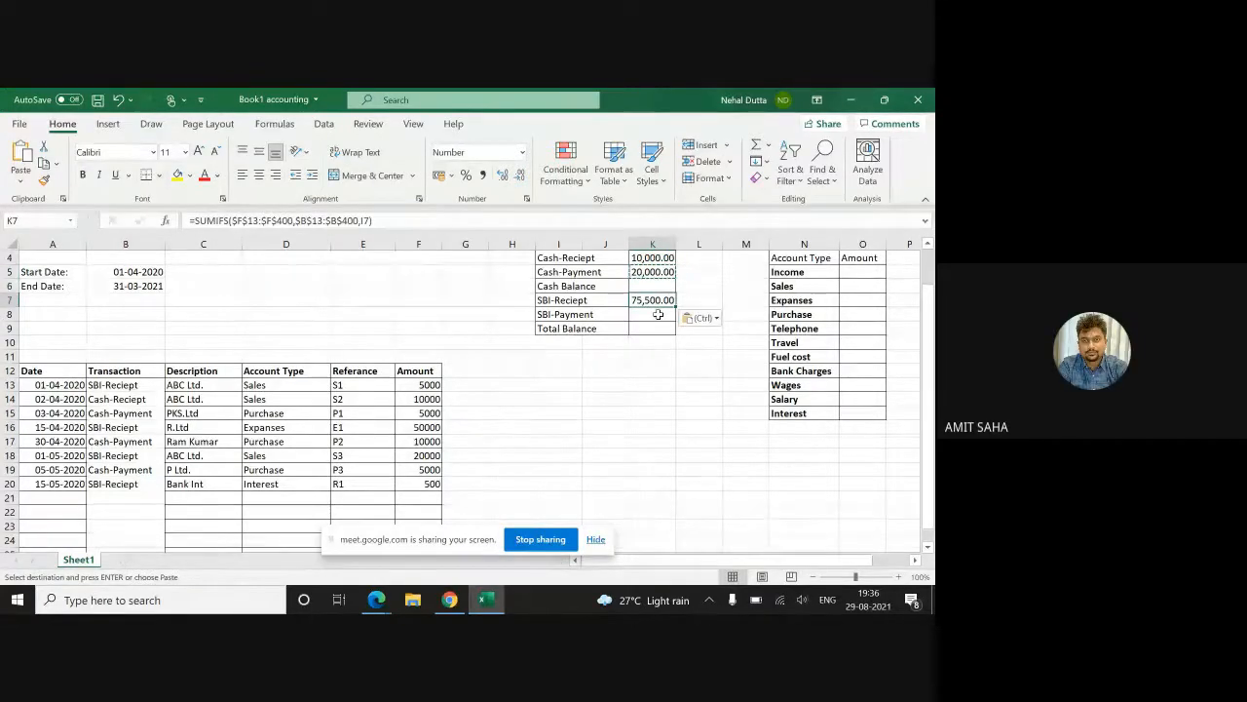
click(657, 314)
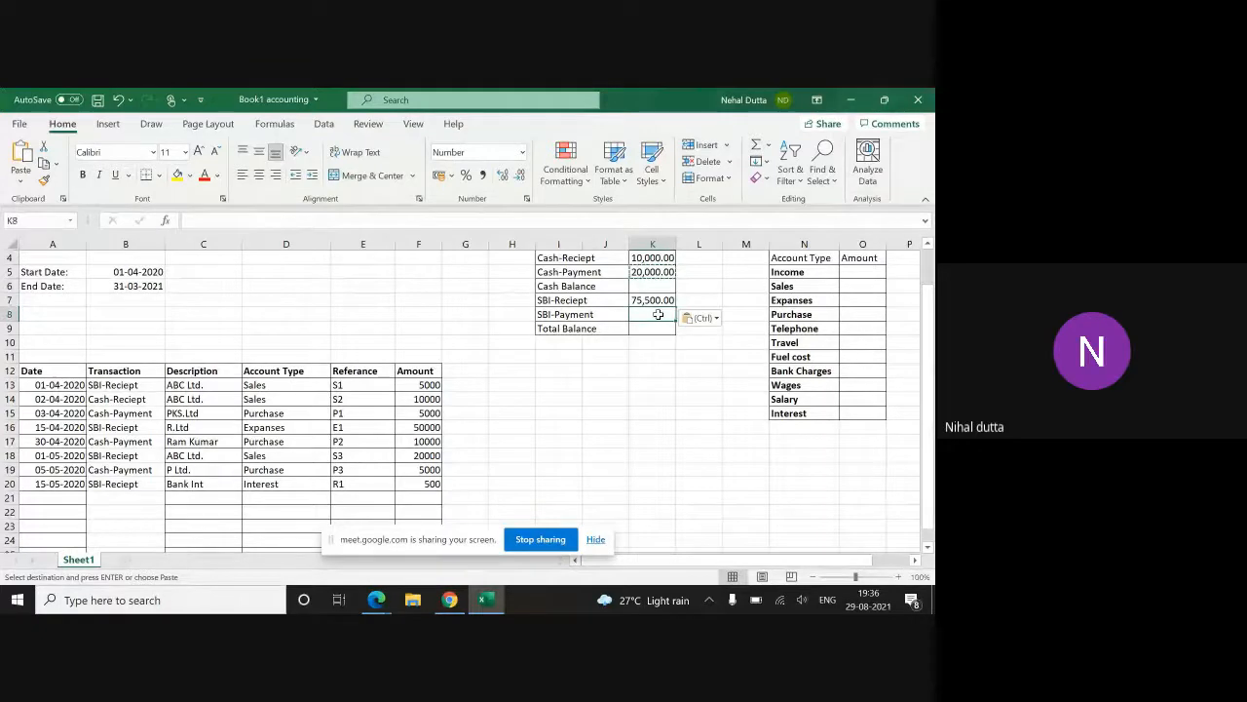
key(ctrl+v)
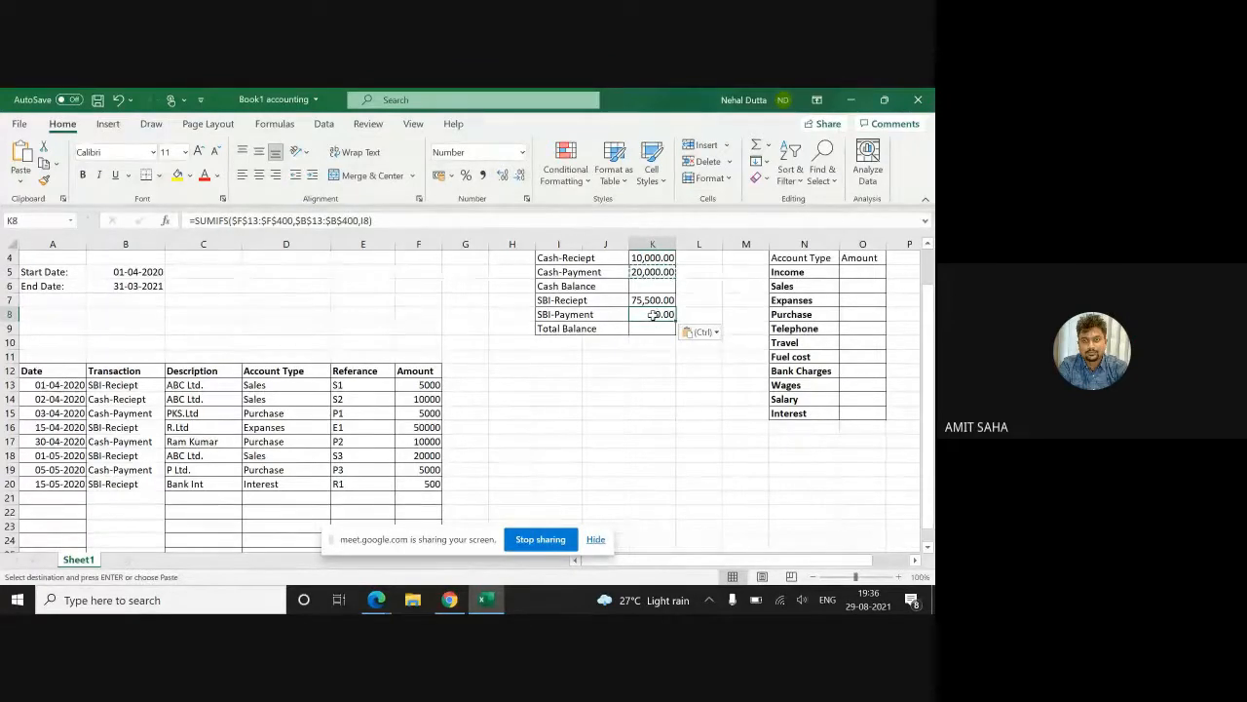
Inspect the SBI-Payment formula in K8 and paste the SBI-Reciept formula from K7 over it
double_click(656, 314)
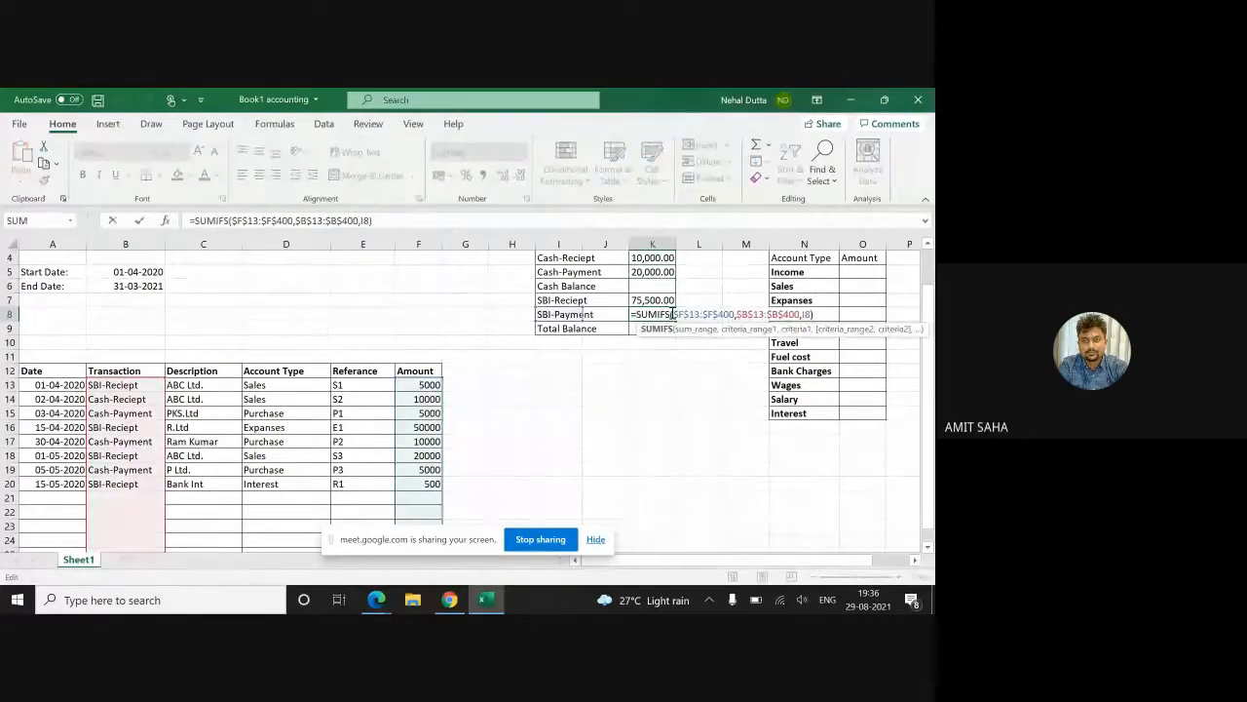
click(589, 300)
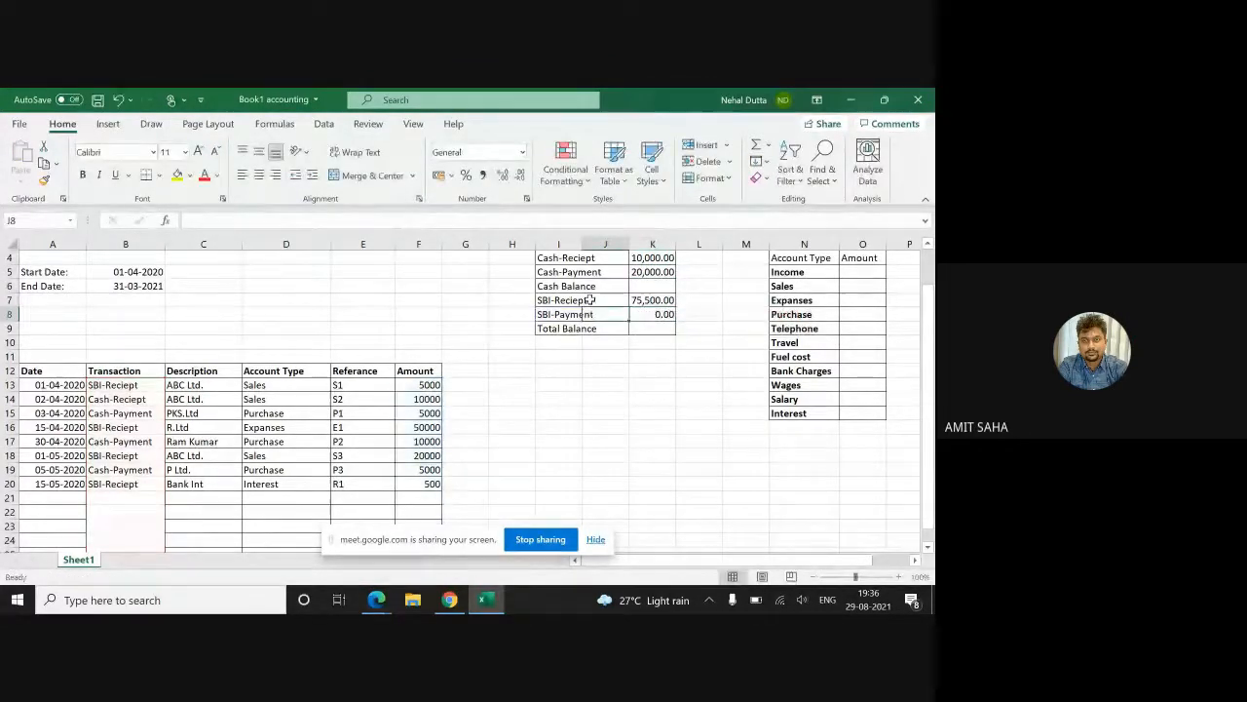
click(655, 300)
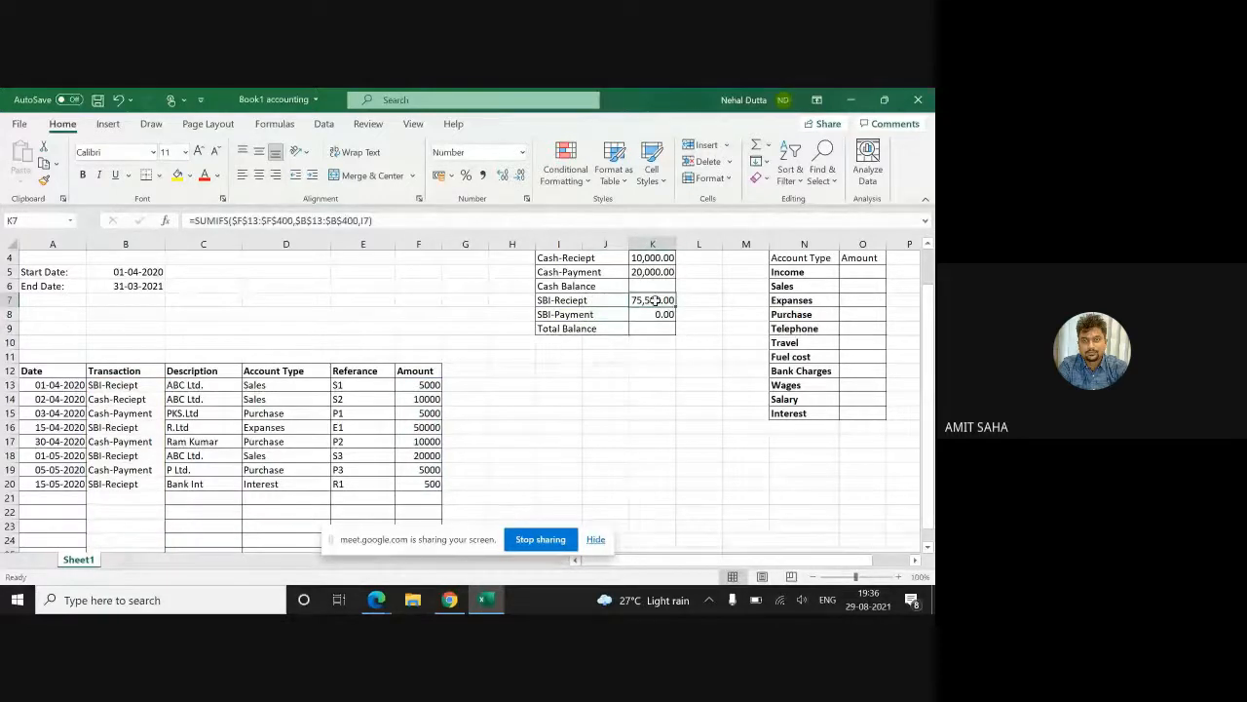
key(ctrl+c)
click(660, 315)
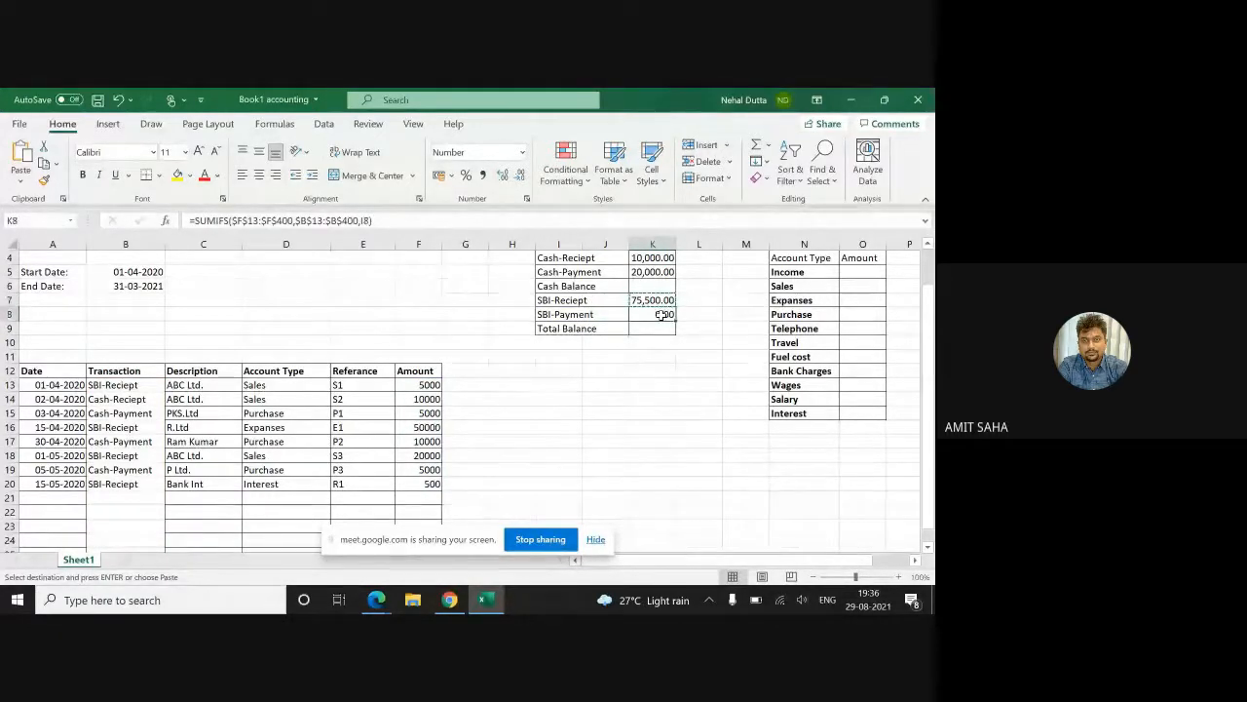
key(ctrl+v)
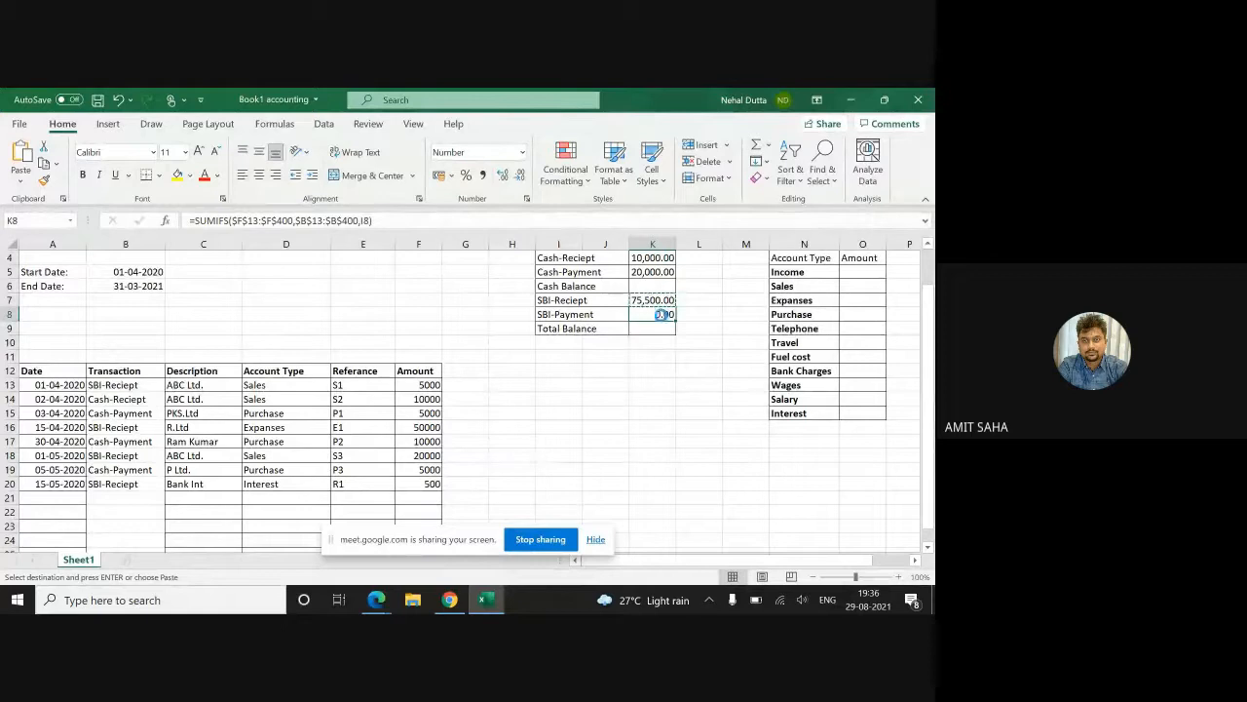
key(ctrl)
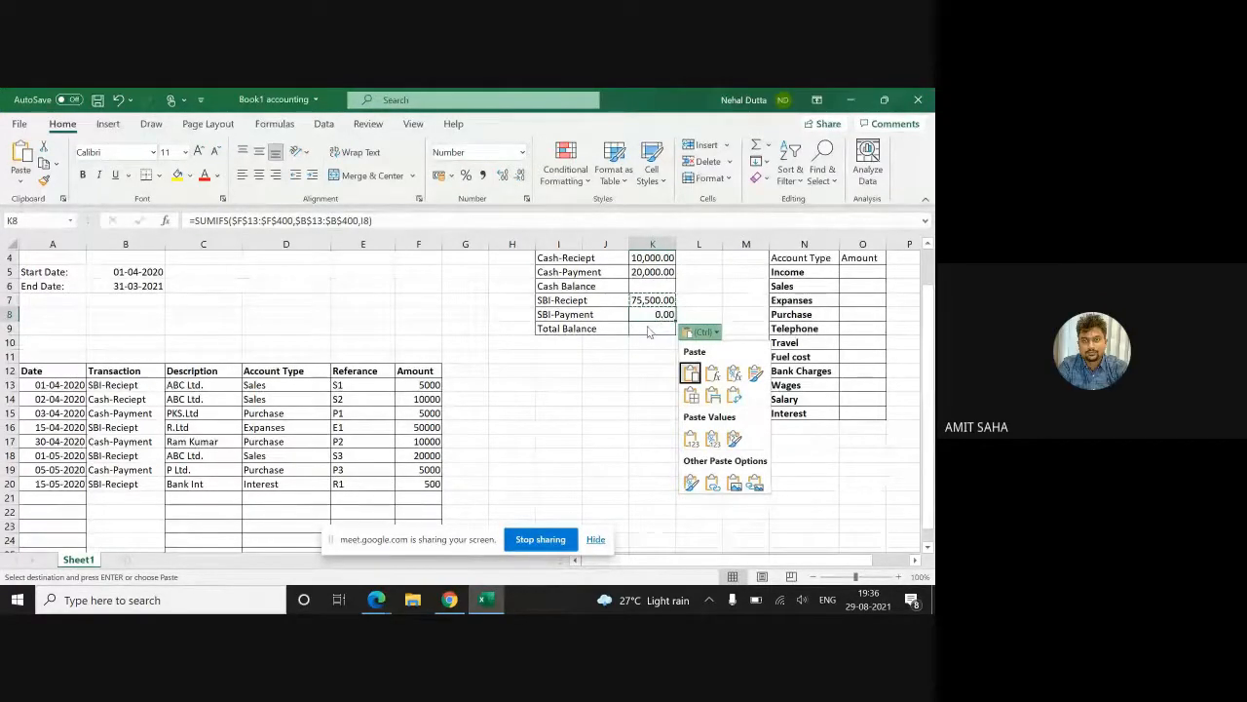
key(Escape)
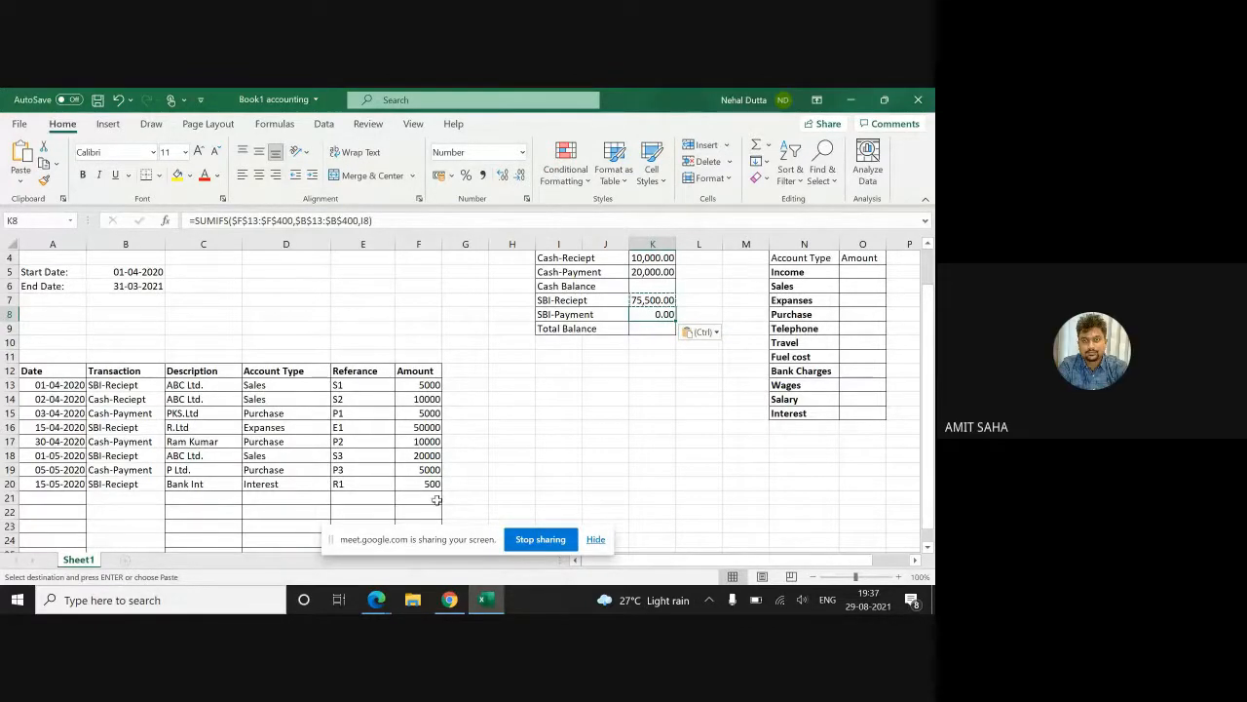
Stop sharing the screen in the Google Meet call
click(528, 540)
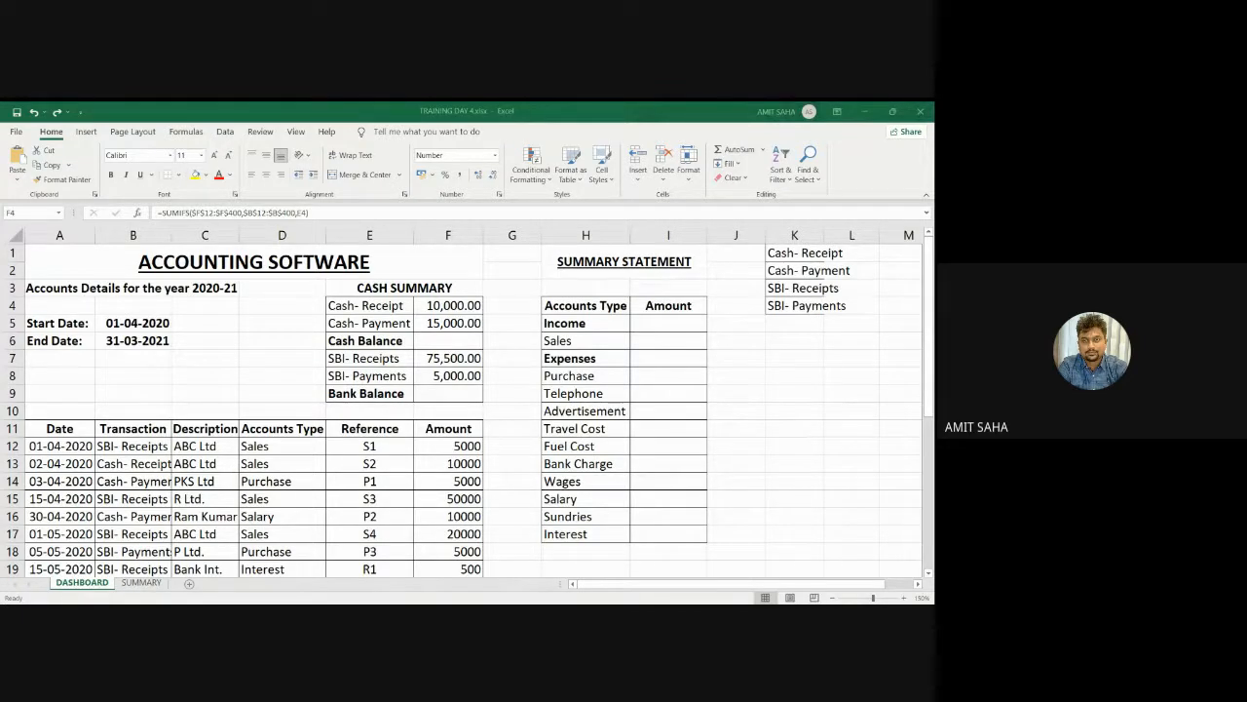
Inspect the SUMIFS formulas behind the Cash- Receipt and SBI- Payments amounts and review the transaction table
click(440, 307)
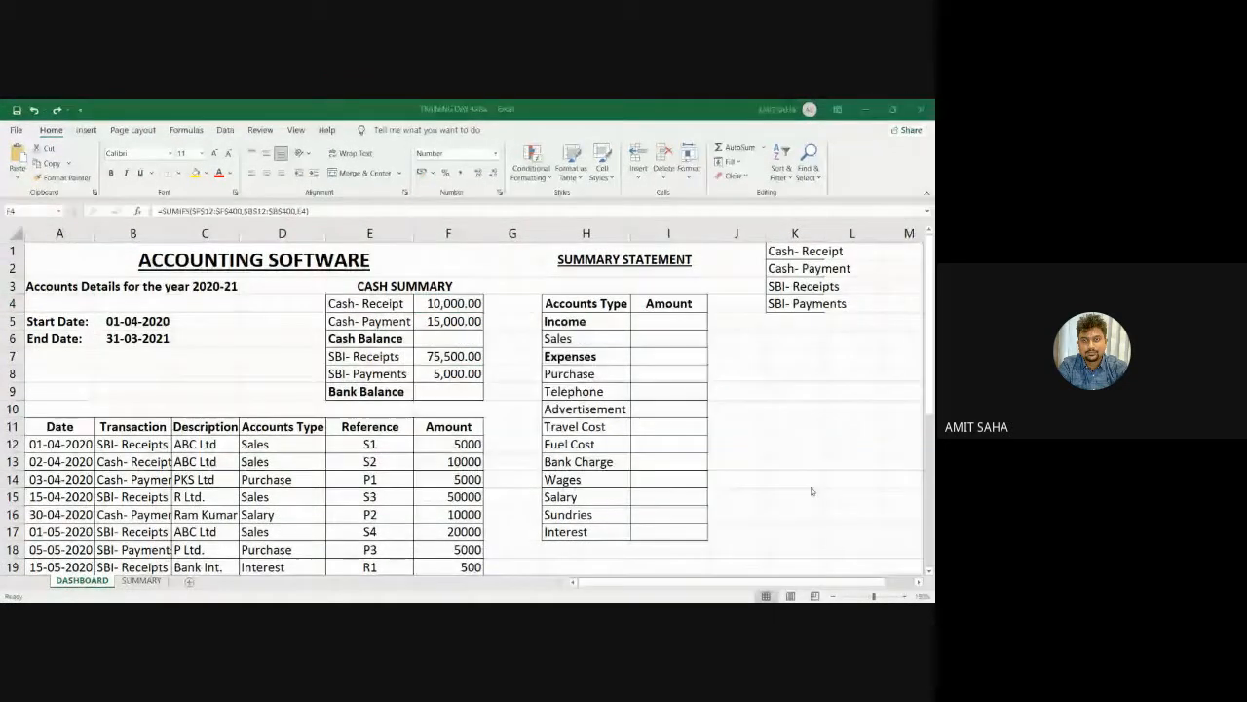
click(449, 390)
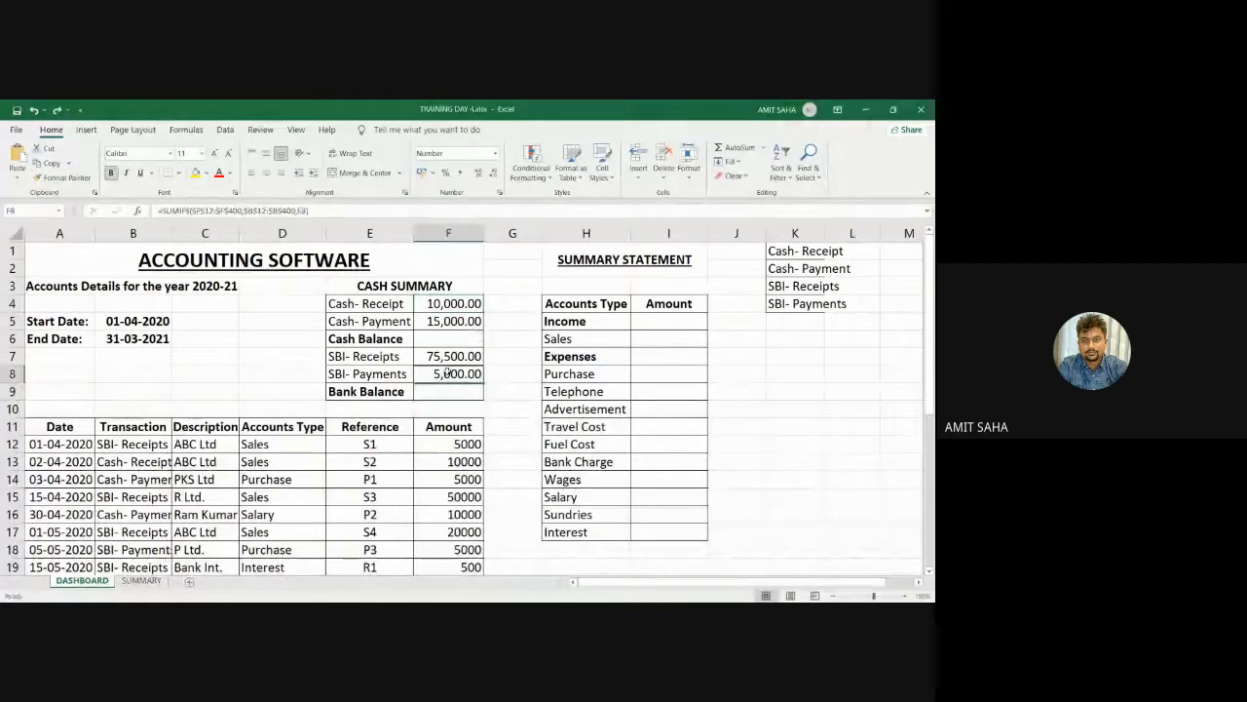
click(453, 304)
right_click(453, 304)
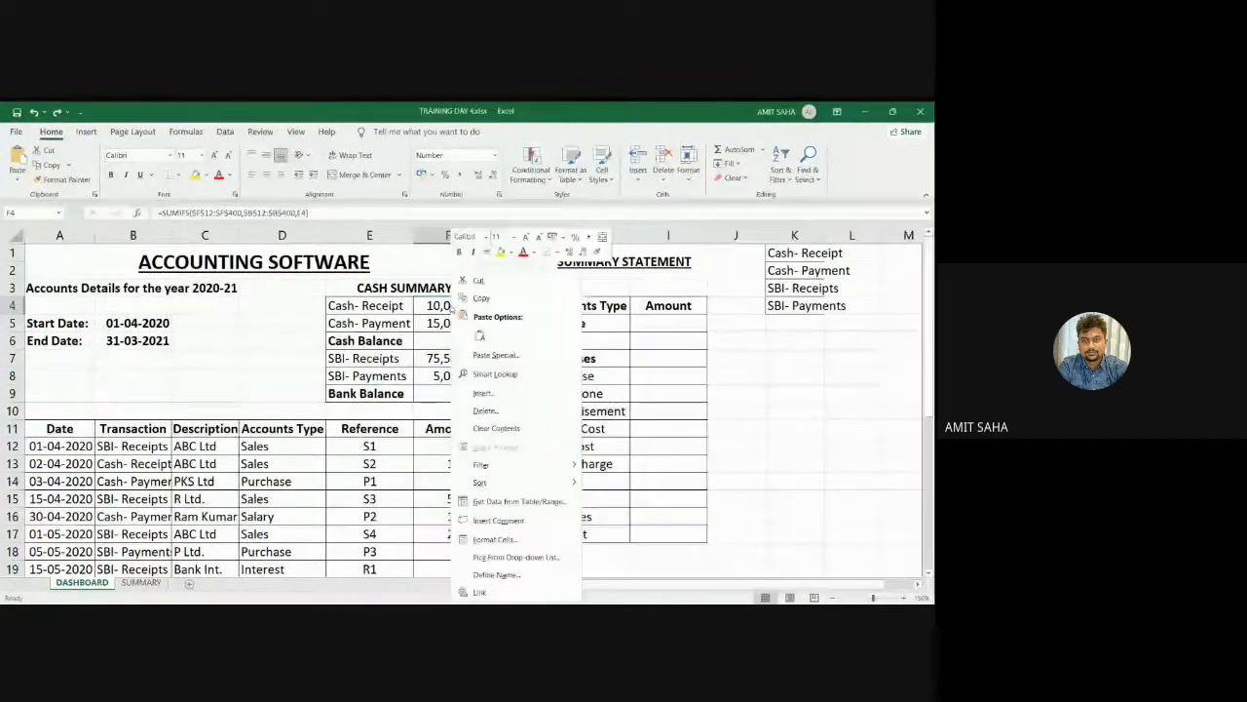
click(794, 421)
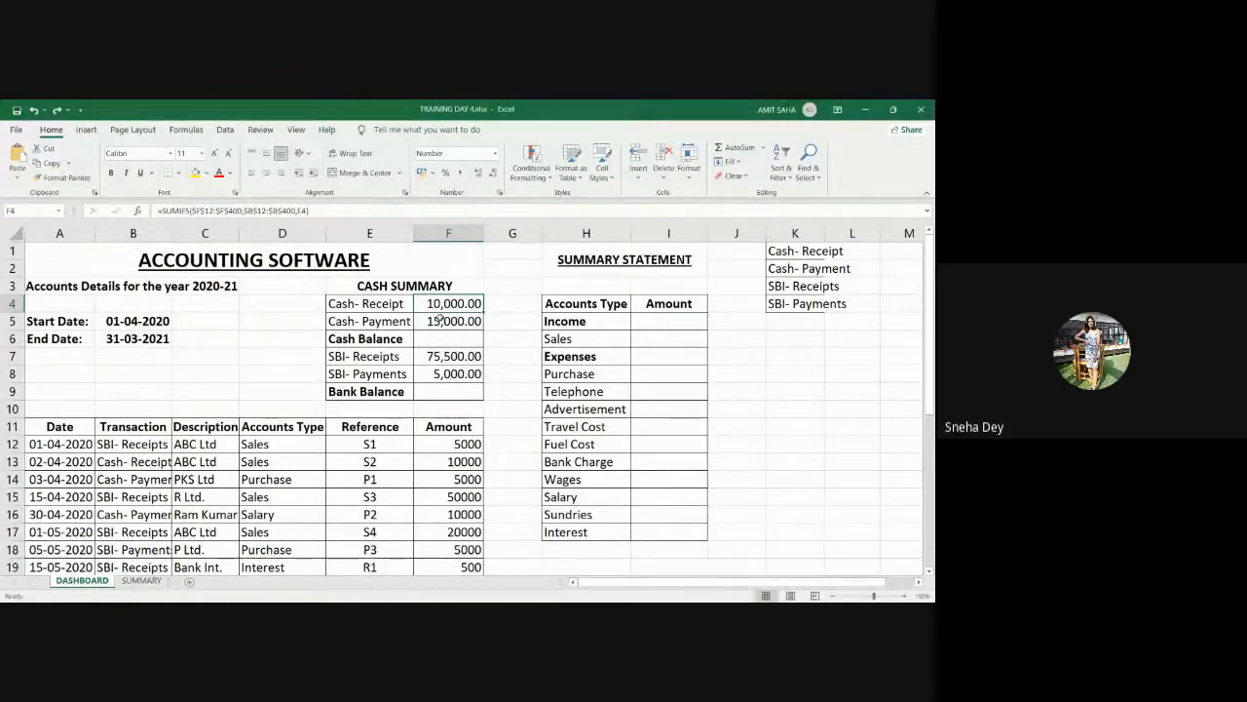
click(435, 613)
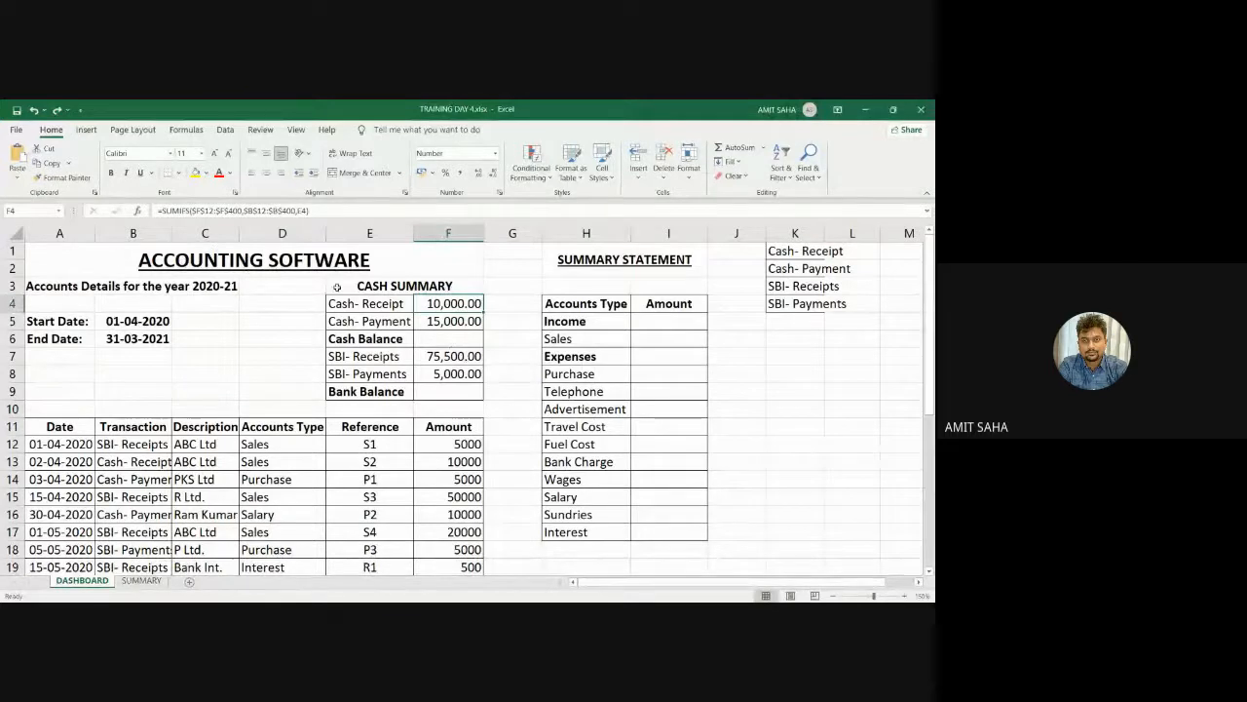
click(462, 343)
click(437, 612)
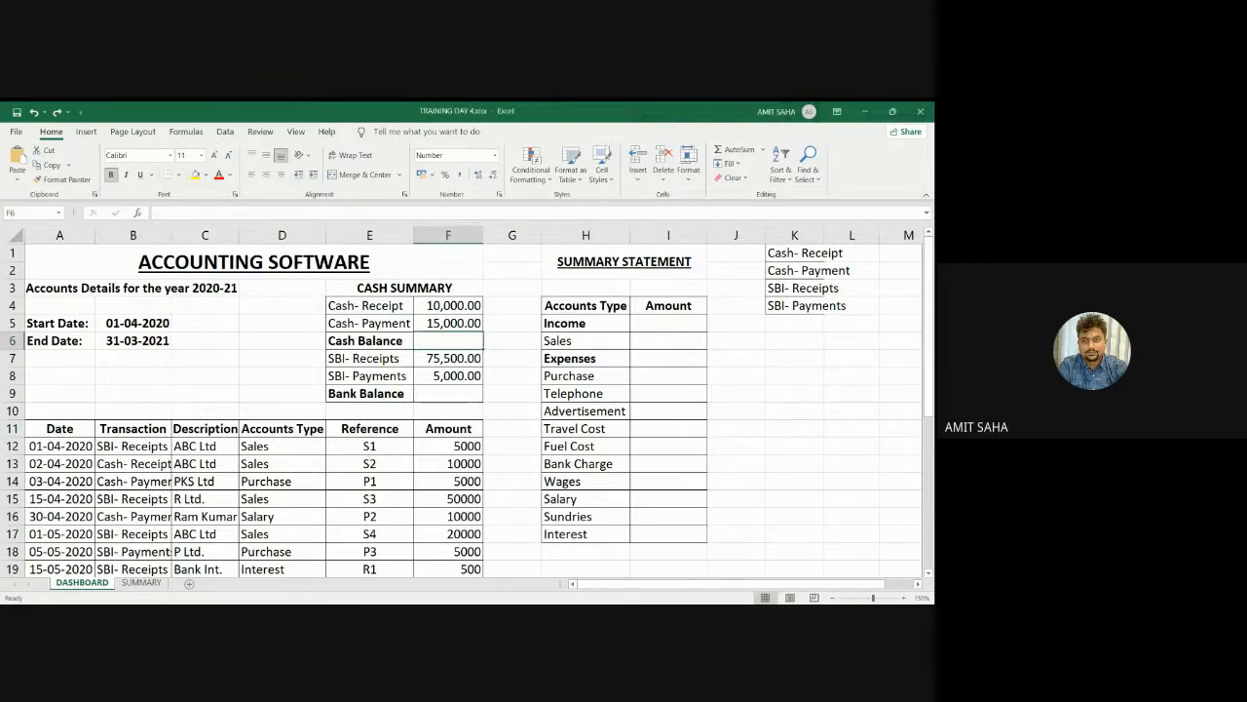
scroll(356, 442, down, 1)
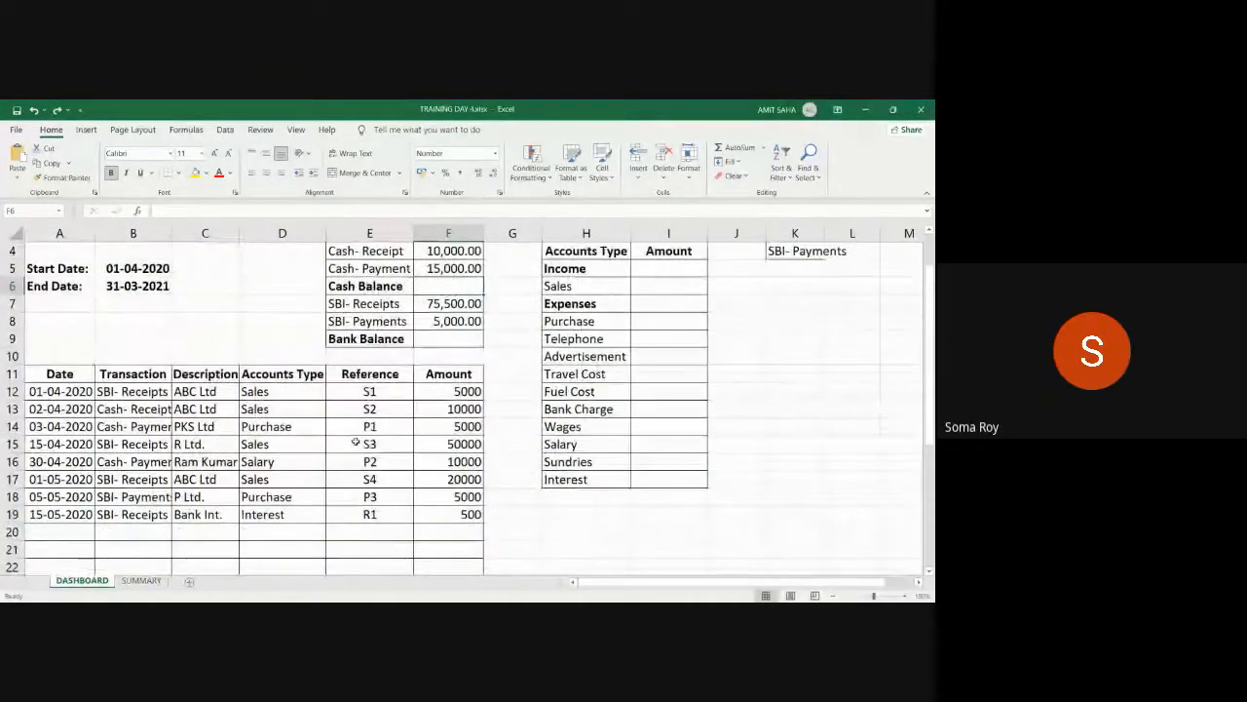
scroll(455, 321, up, 1)
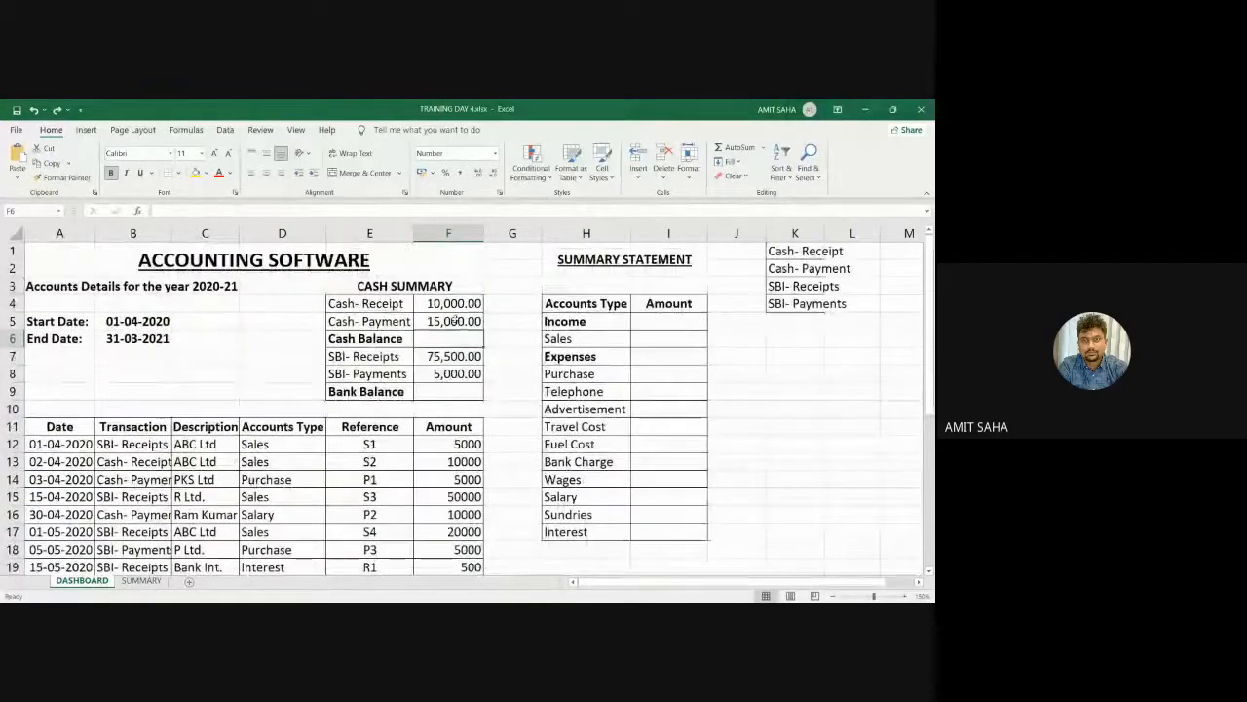
Format the cash summary amounts in F4:F9 as numbers with 0 decimal places and no thousands separator
drag(452, 305, 455, 390)
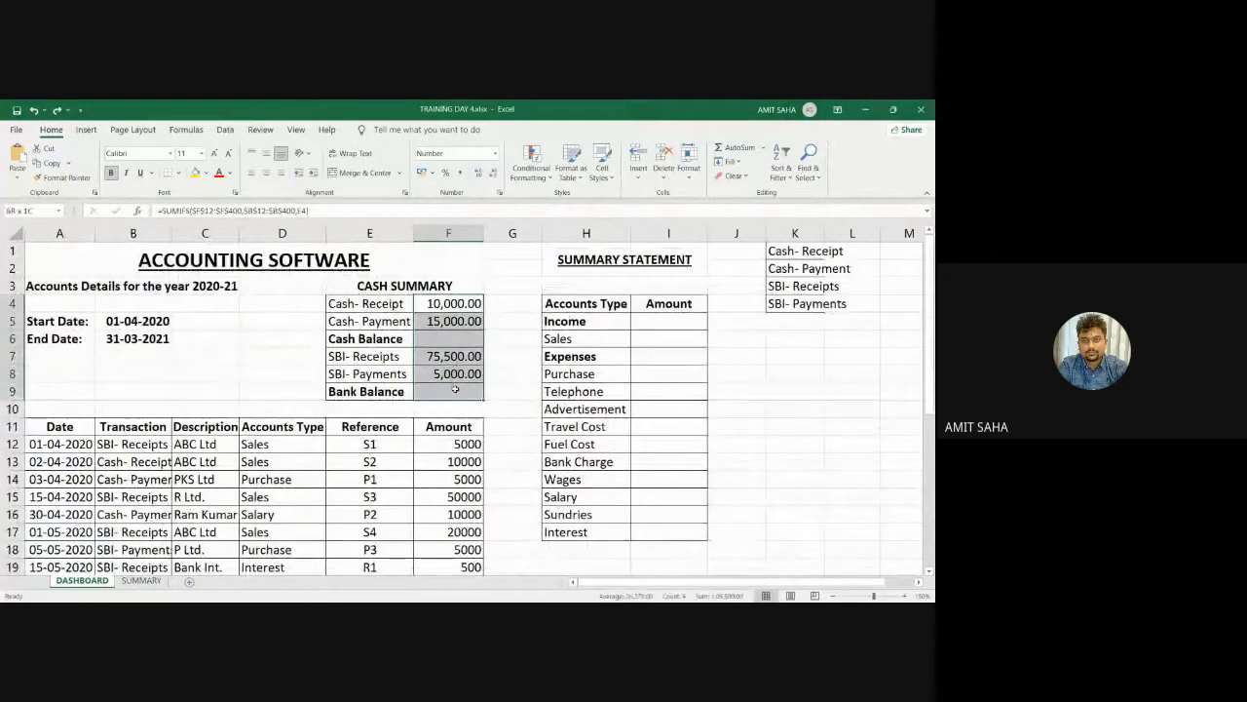
right_click(452, 306)
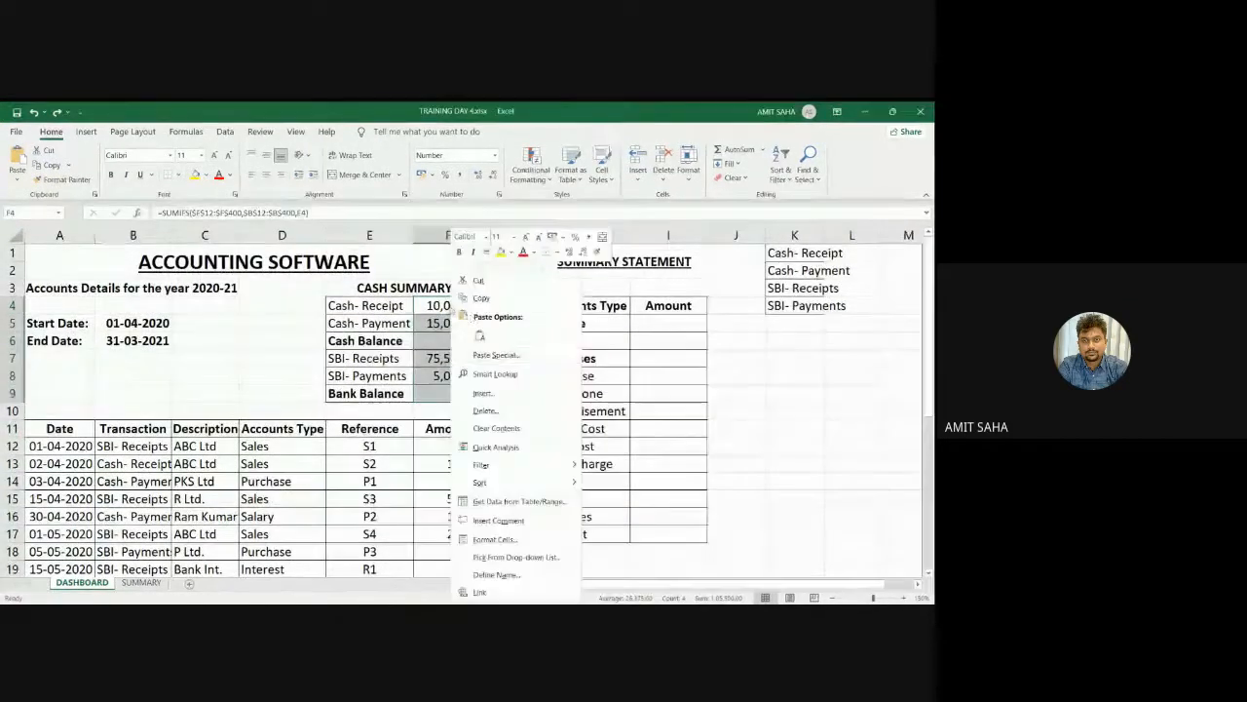
click(497, 539)
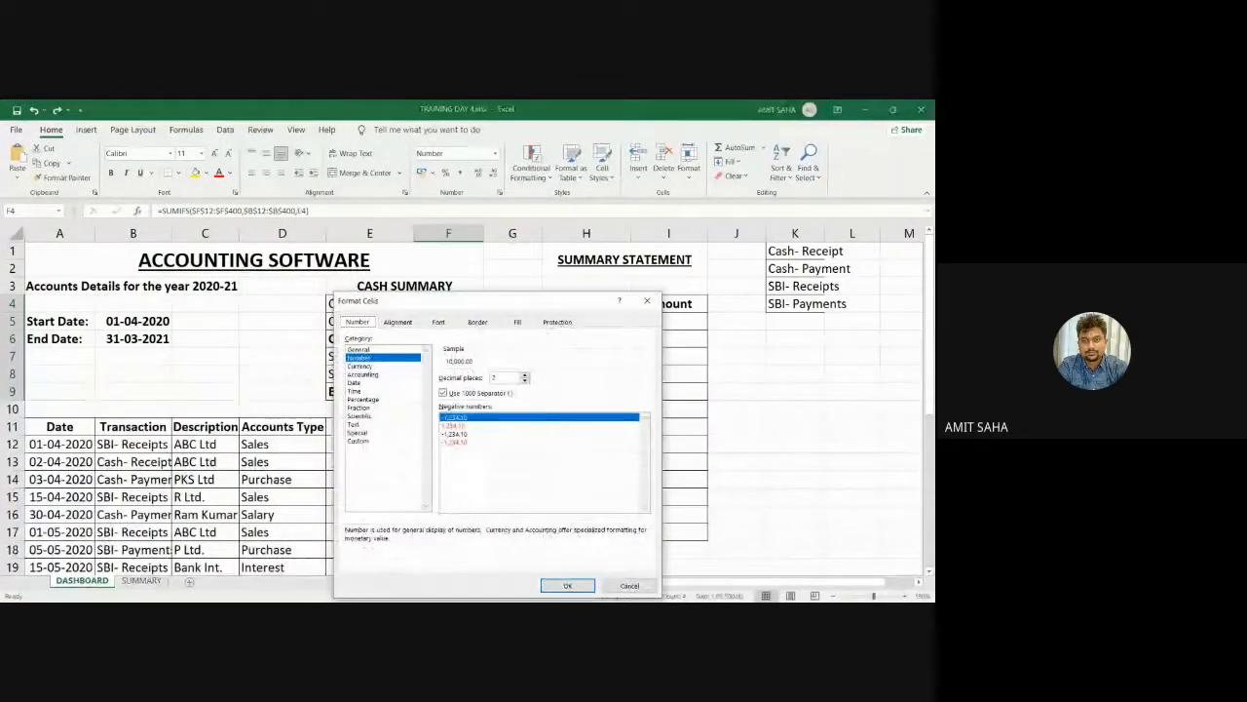
double_click(525, 381)
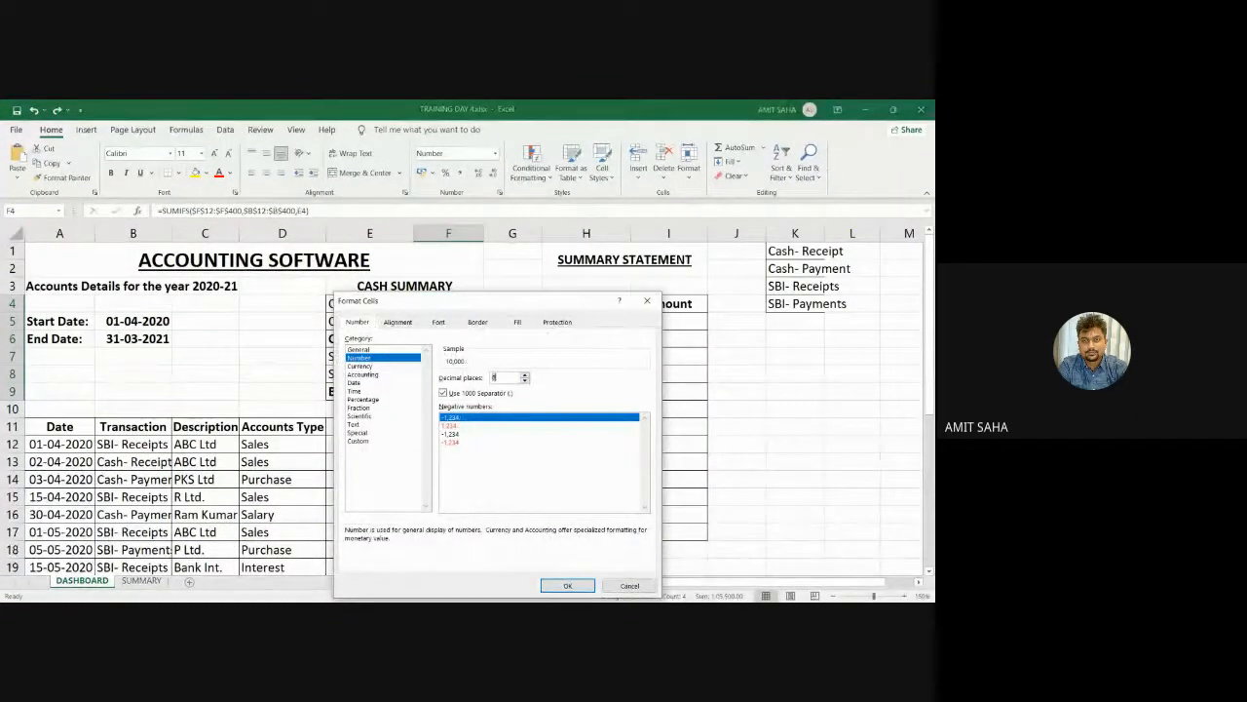
click(443, 393)
click(567, 585)
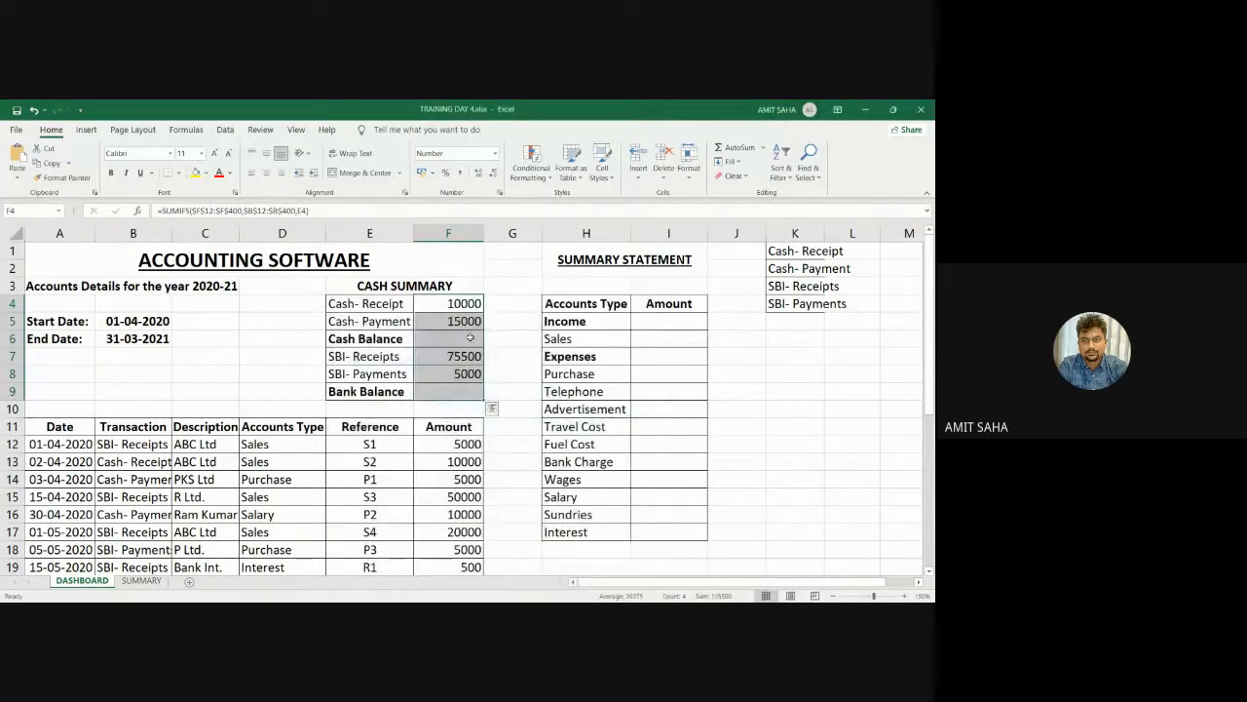
click(509, 335)
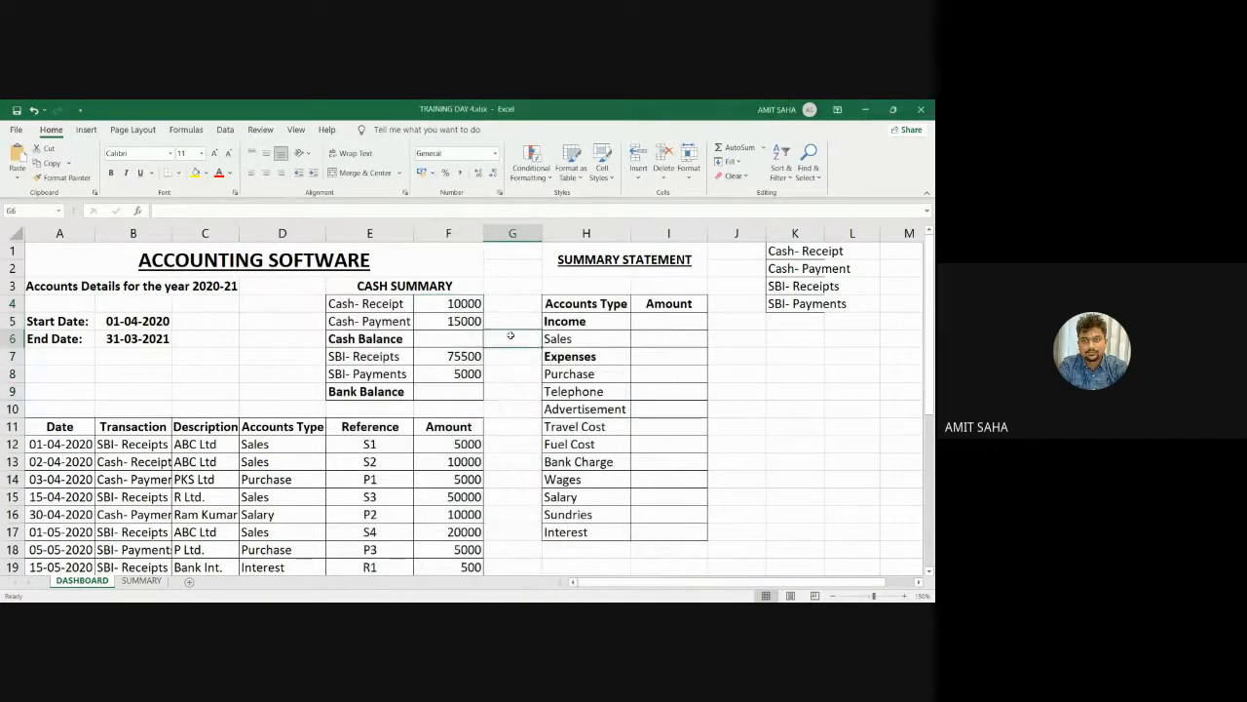
Start a new transaction in row 20 by entering the date 20-05-2020 in A20
click(741, 409)
scroll(495, 425, down, 3)
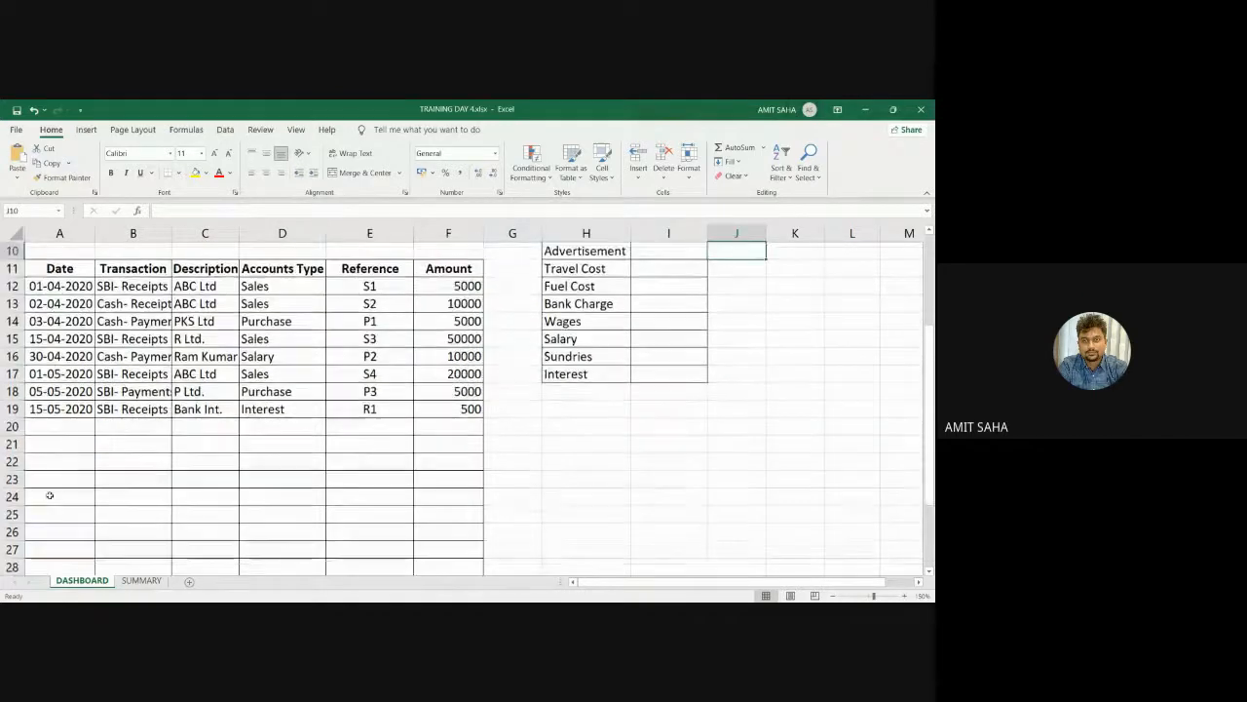
click(39, 431)
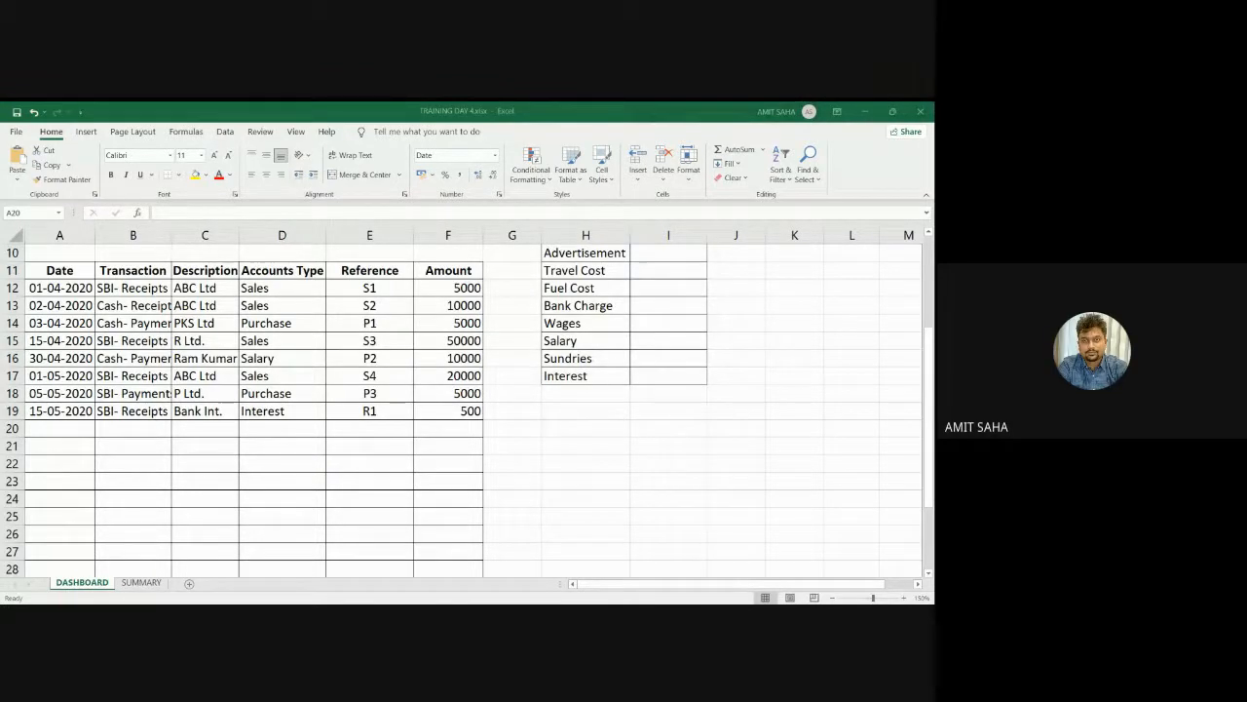
click(374, 526)
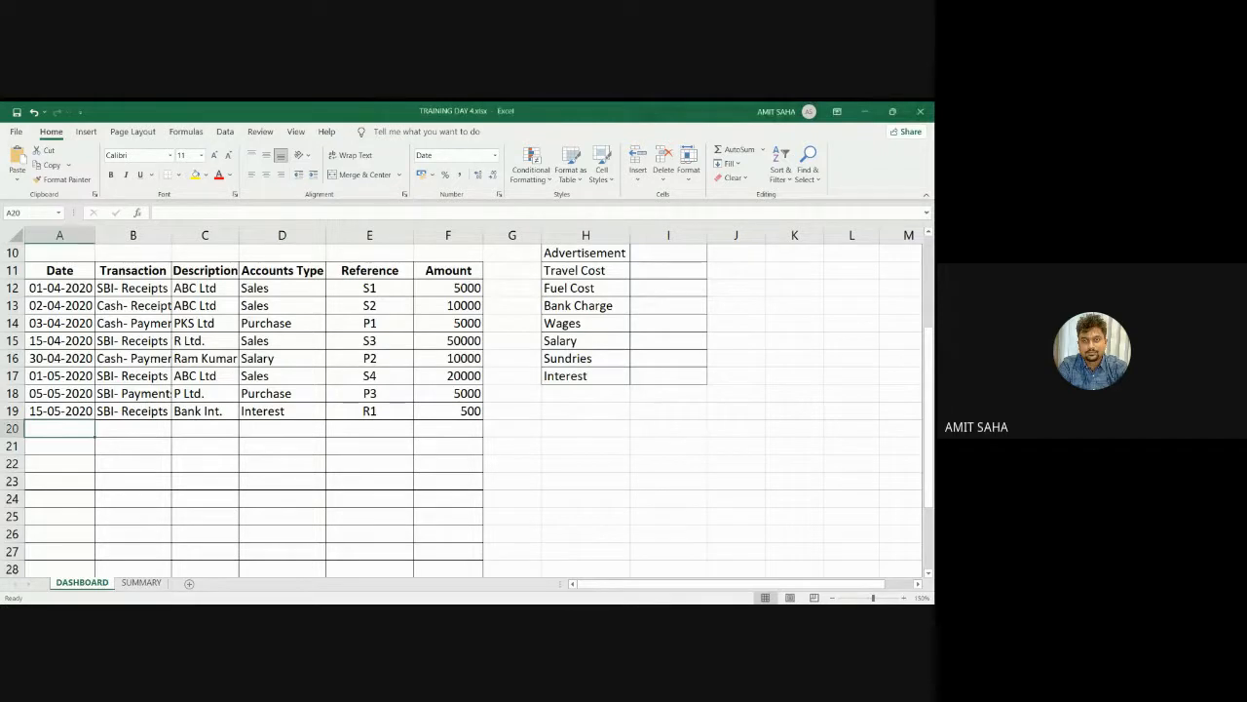
scroll(672, 508, up, 3)
scroll(672, 508, down, 1)
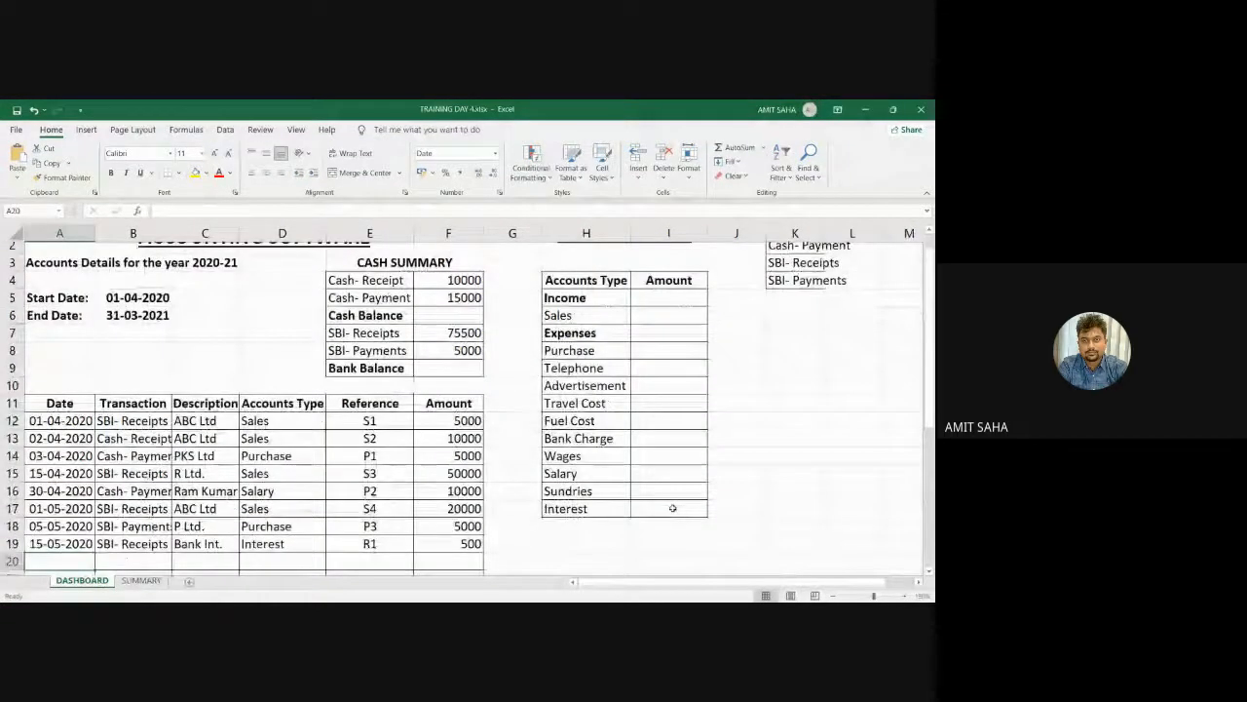
scroll(673, 508, down, 2)
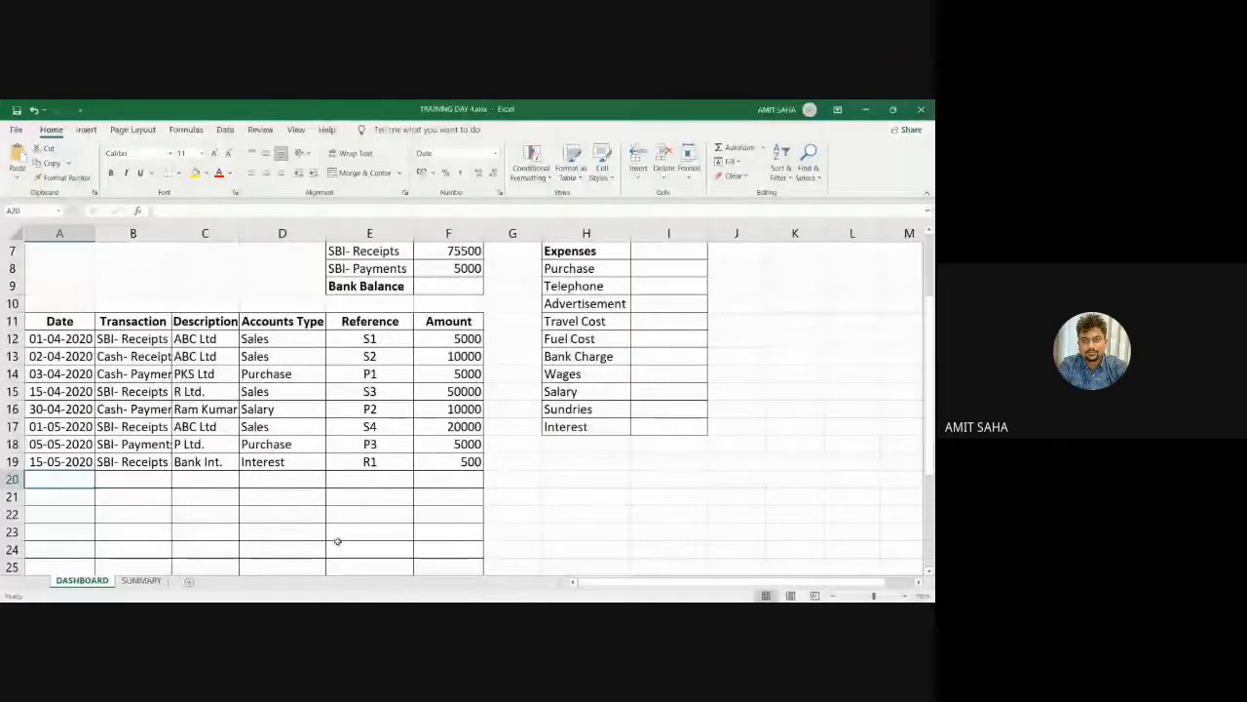
text(20)
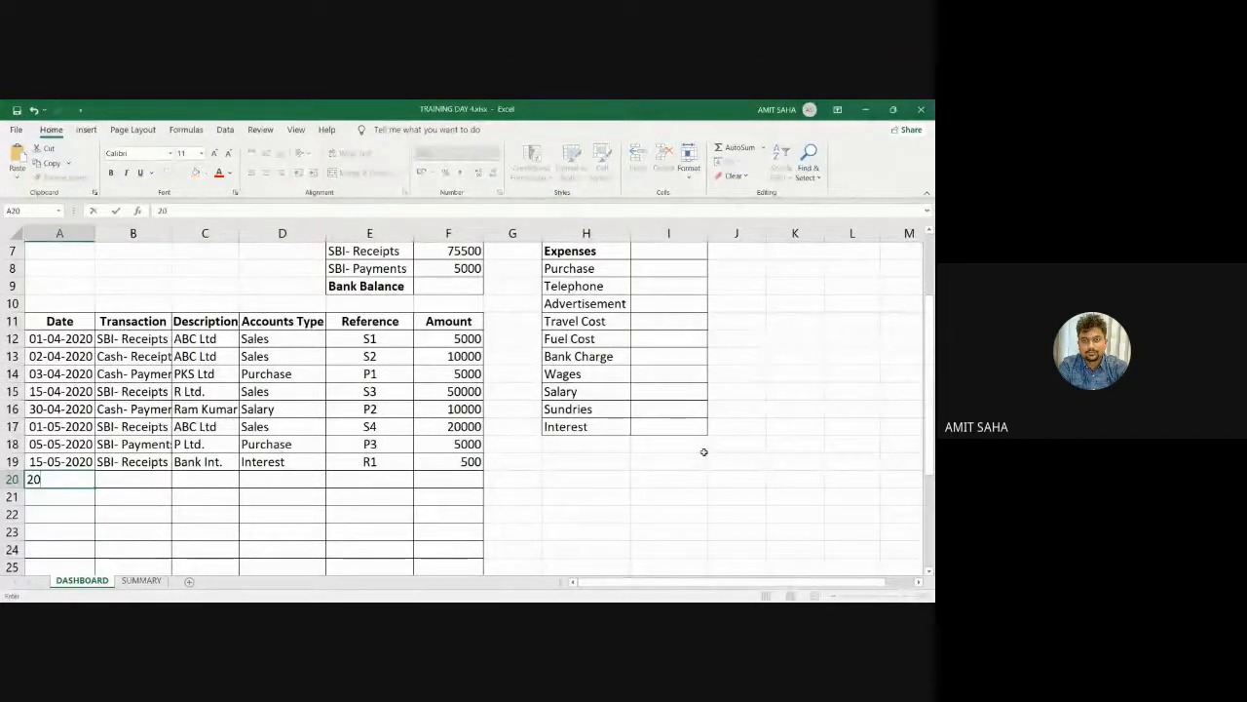
text(-05-)
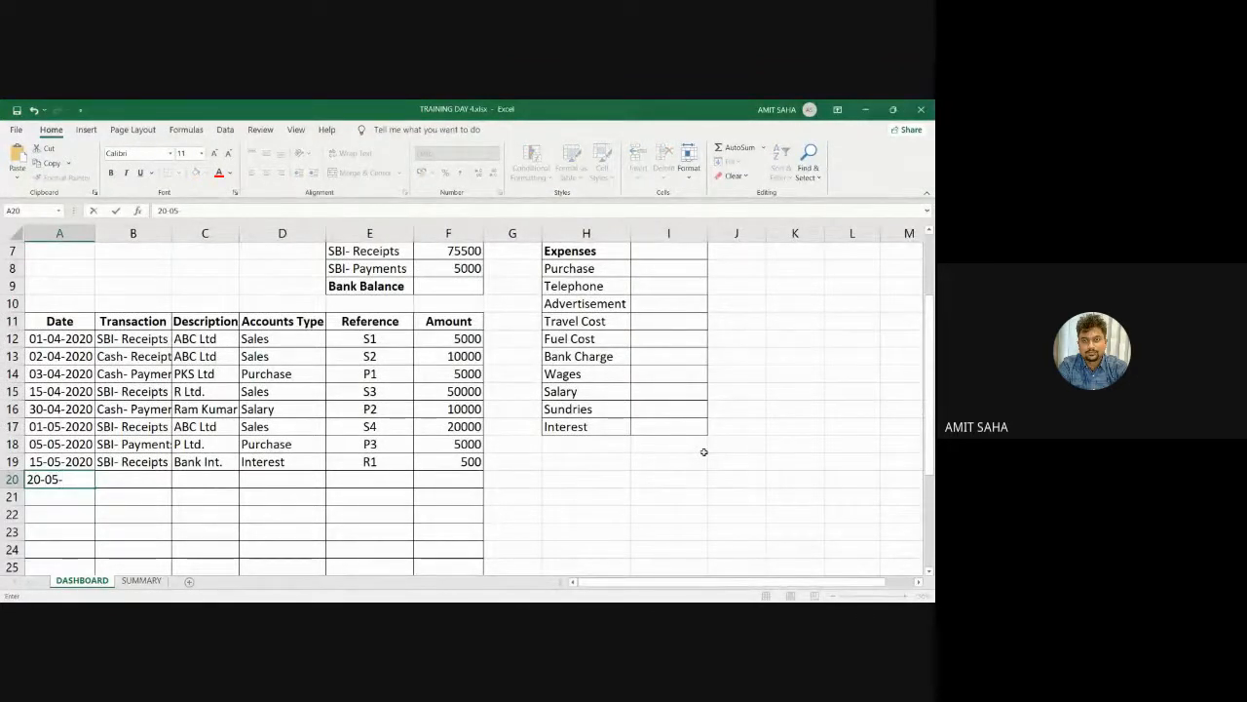
text(2020)
key(Tab)
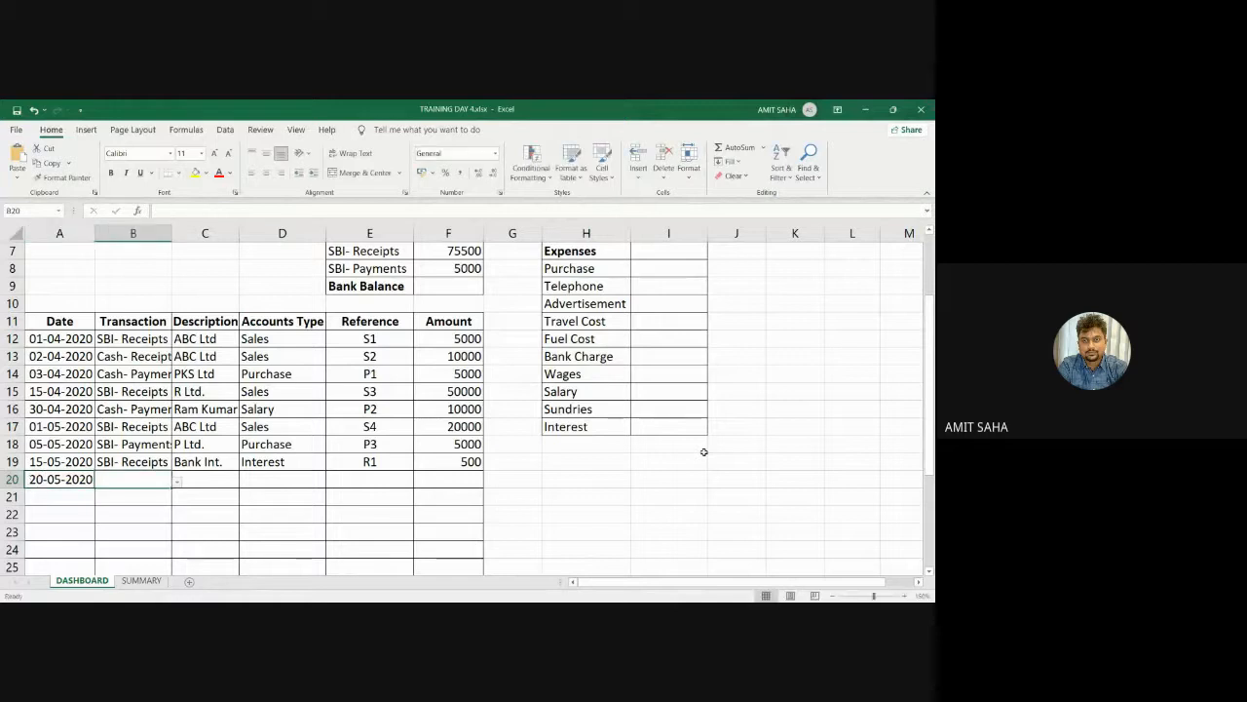
Fill row 20 with the transaction SBI- Payments, the description P Ltd. and the accounts type Purchase
click(178, 482)
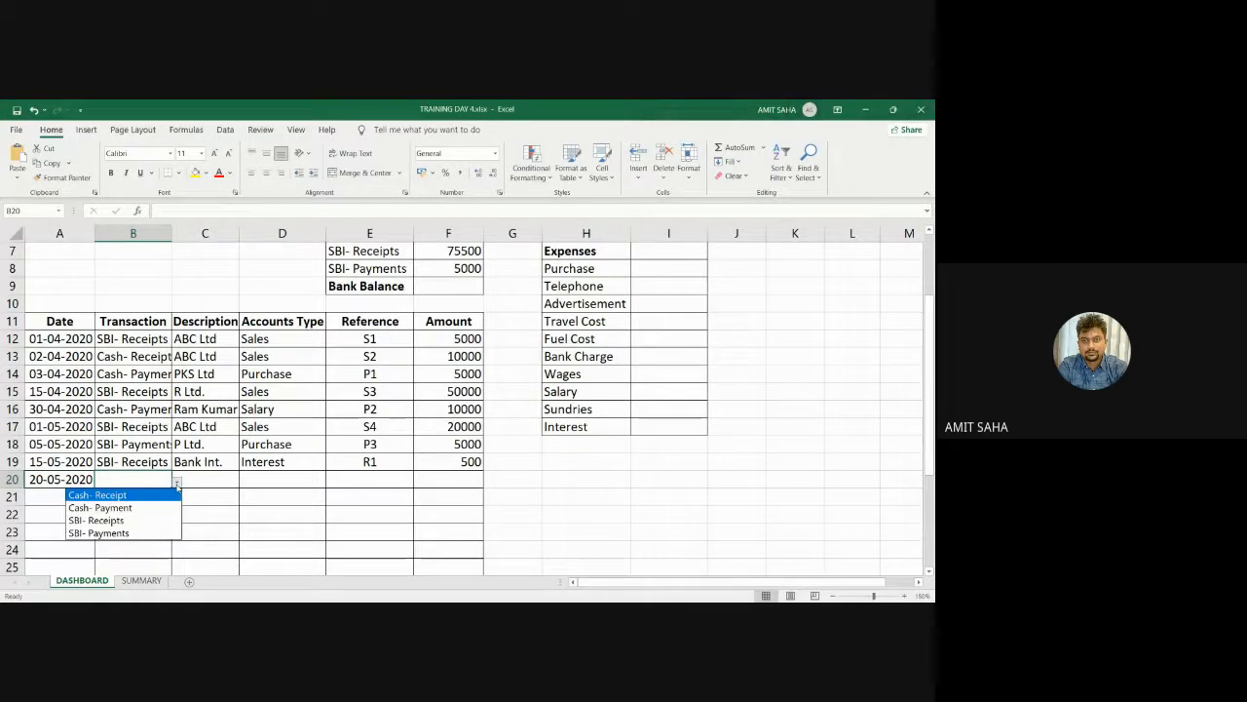
key(Down)
key(Down)
key(Down)
key(Return)
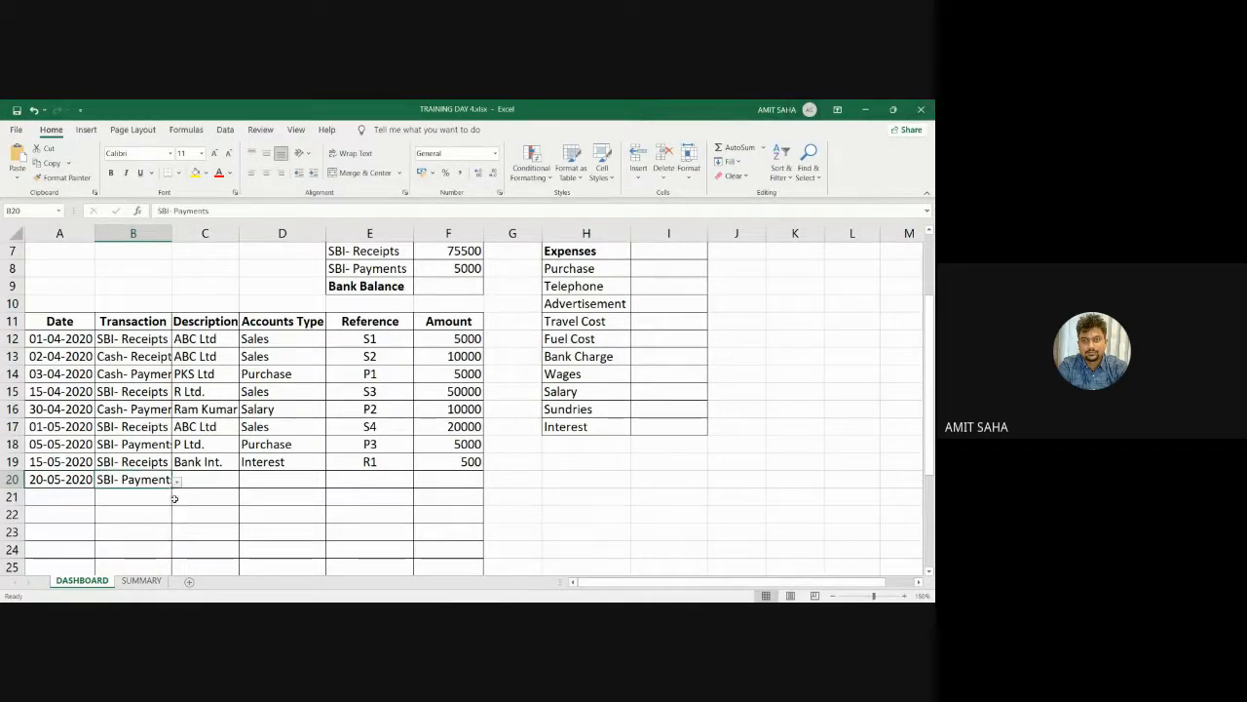
click(214, 481)
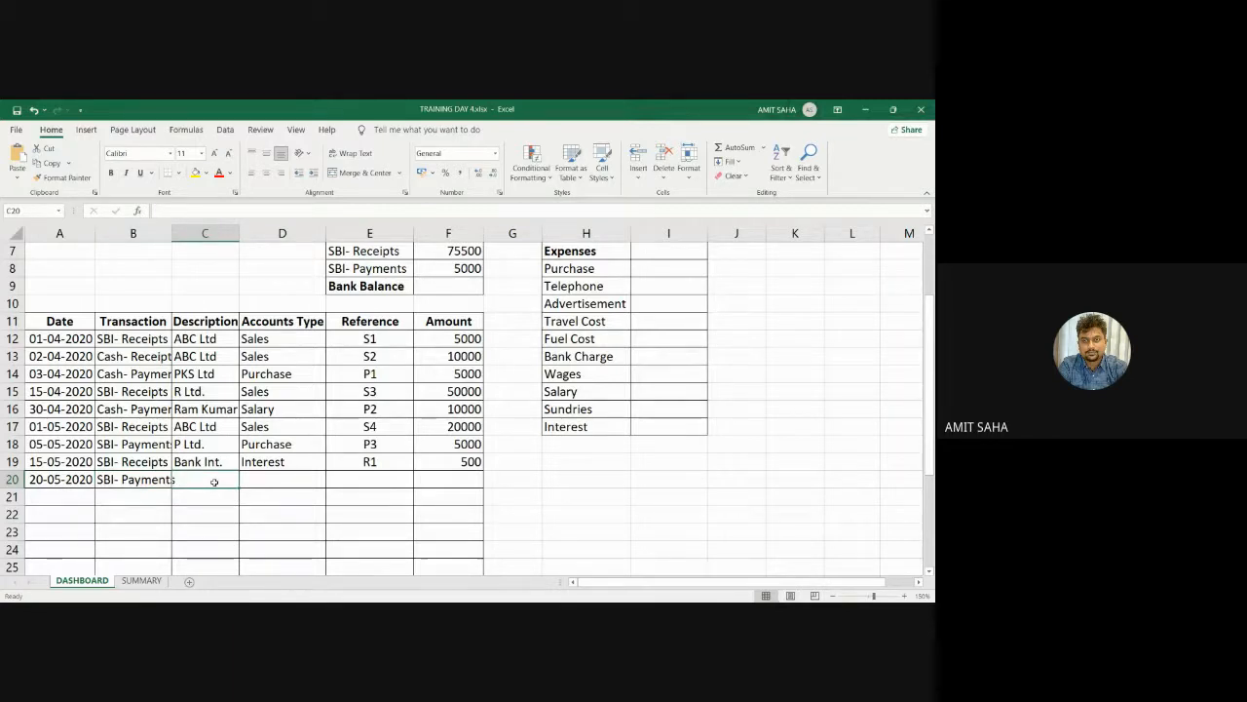
text(P Ltd.)
key(Tab)
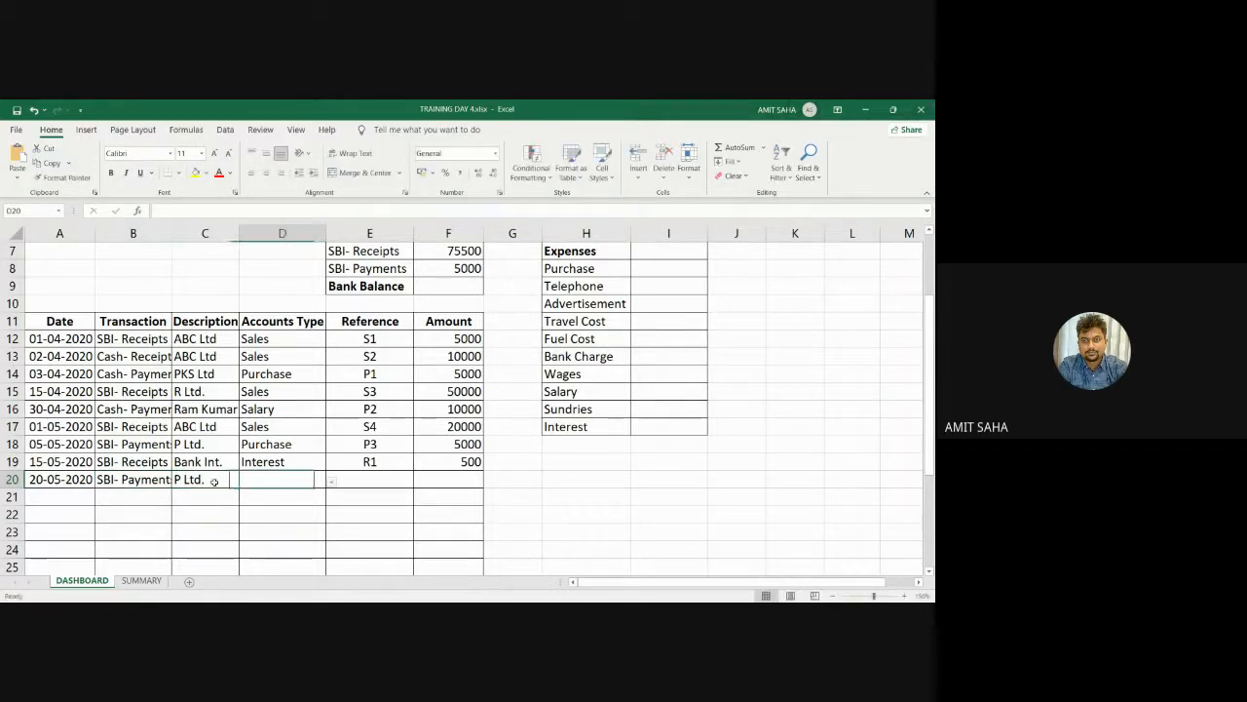
click(332, 483)
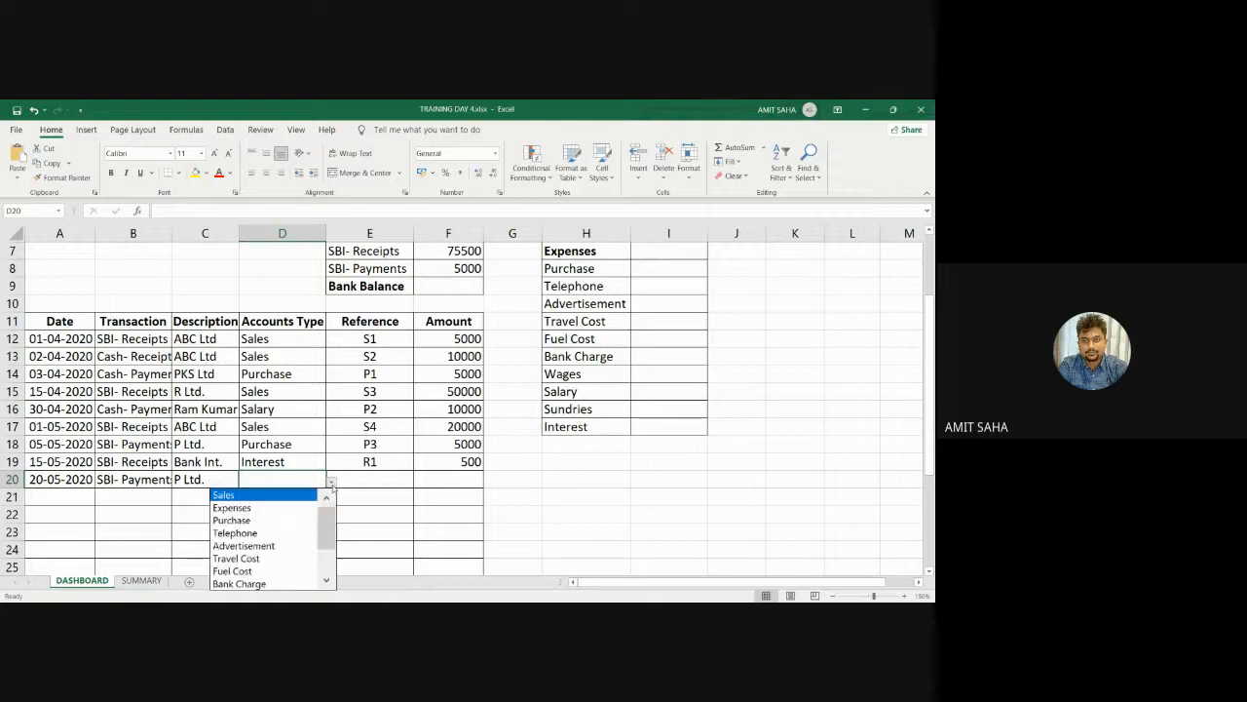
click(263, 520)
Enter the reference P4 and the amount 10000 for the row 20 transaction and check the cash summary
click(393, 479)
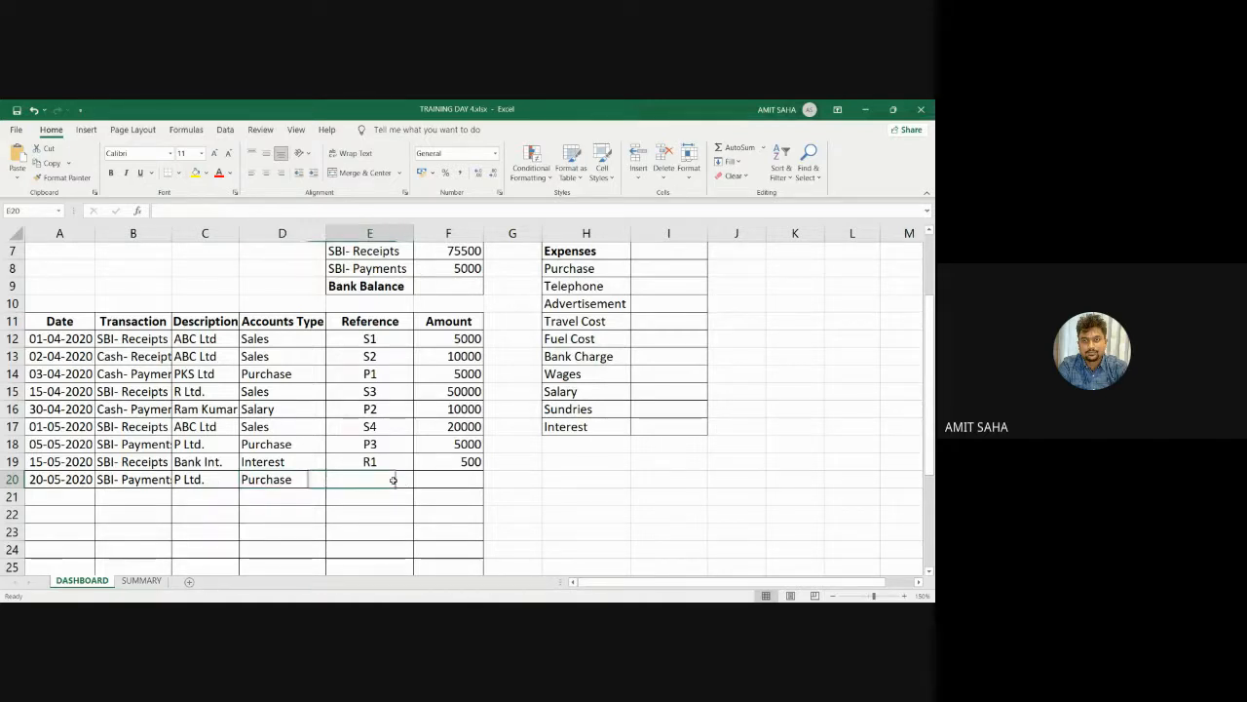
text(P)
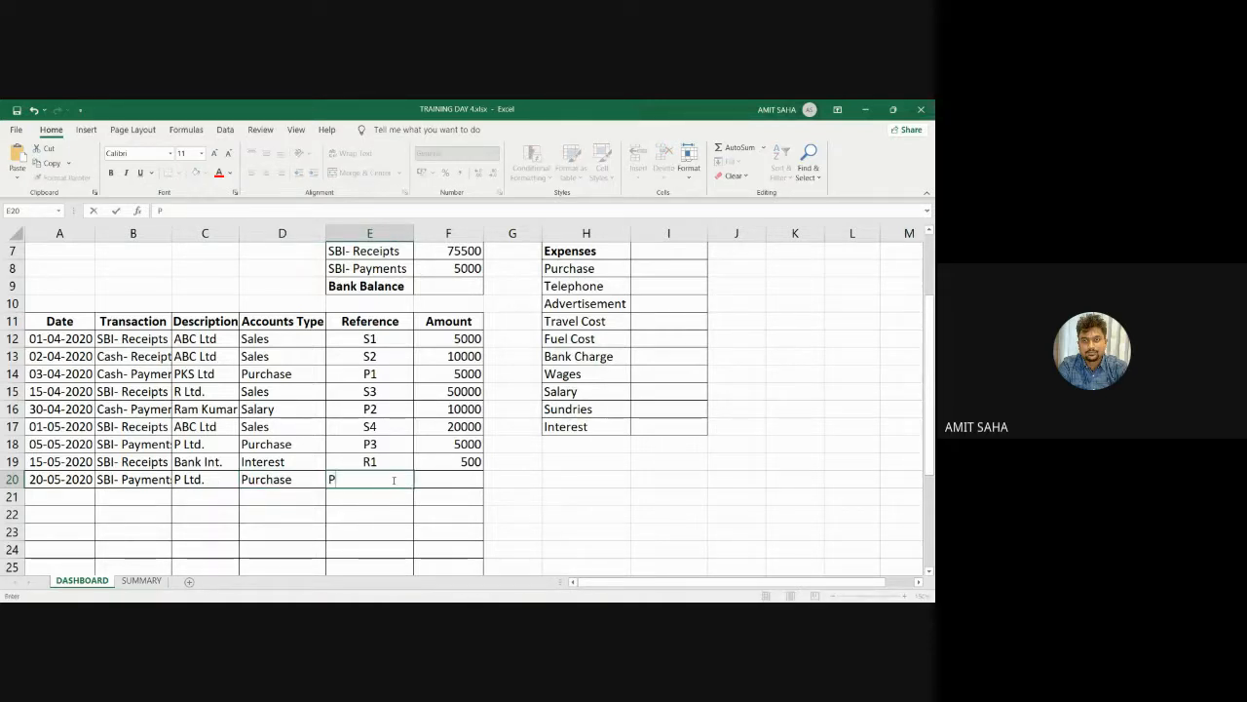
text(4)
key(Tab)
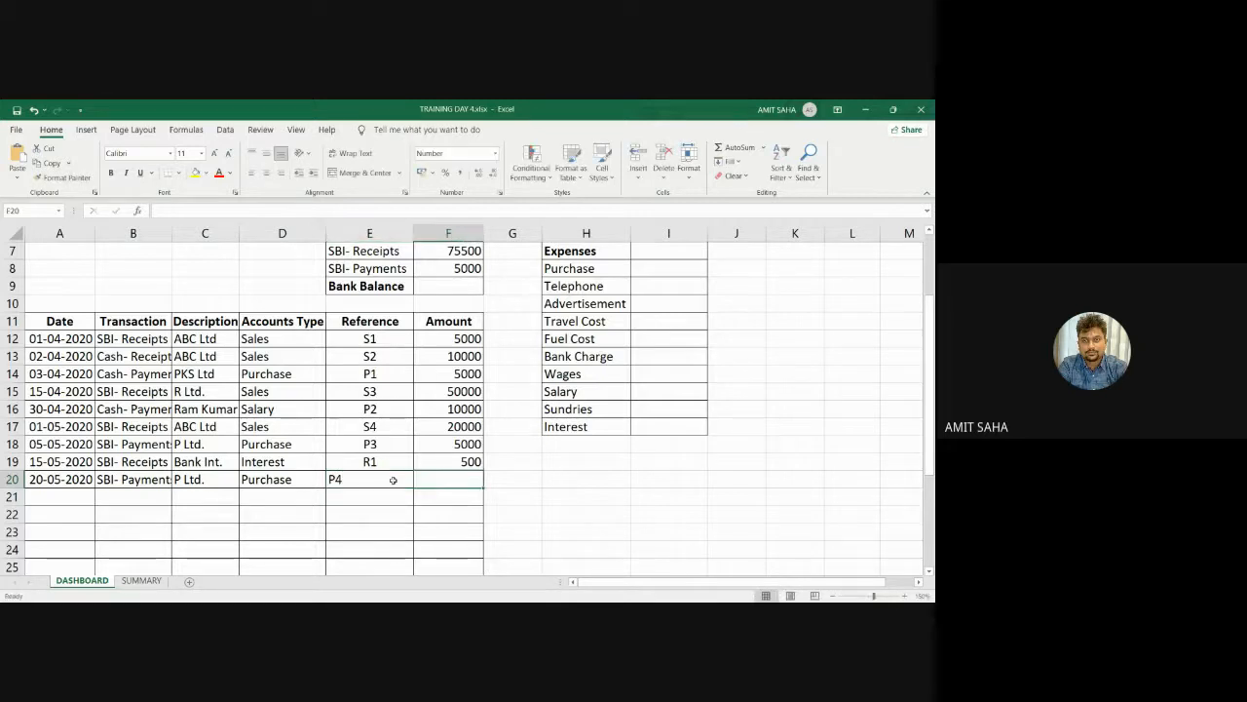
text(10000)
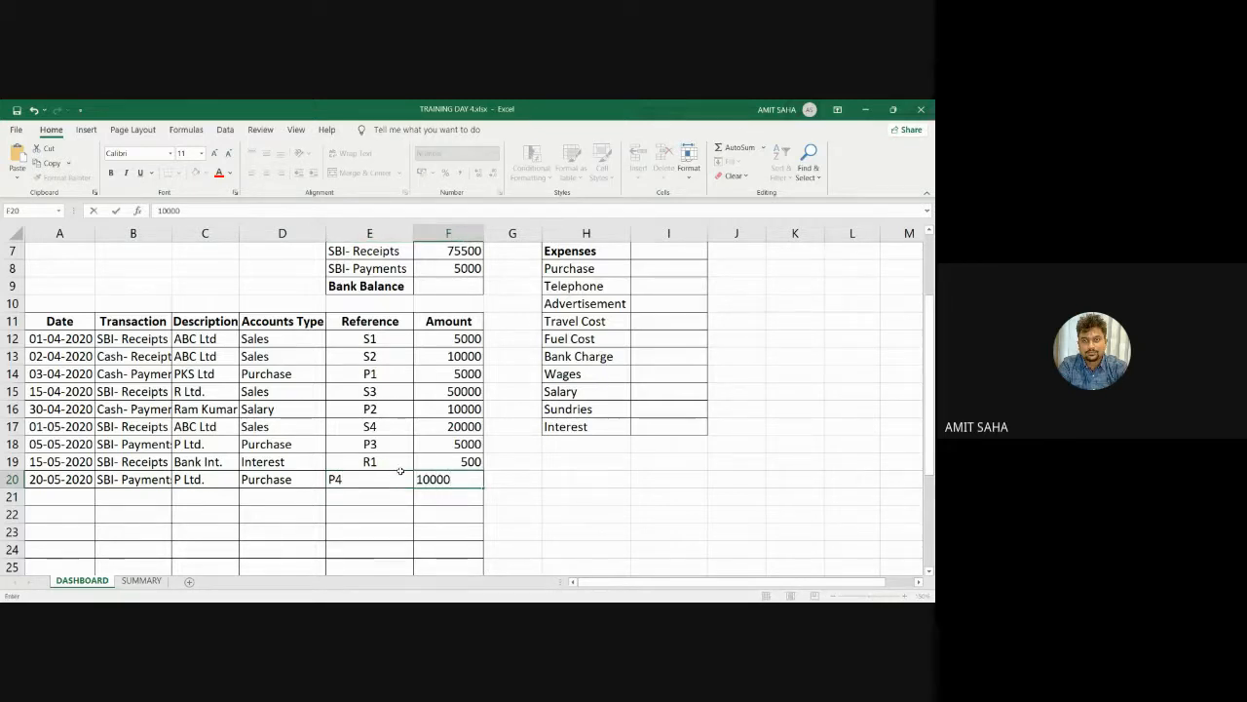
scroll(401, 471, up, 2)
scroll(571, 476, down, 2)
key(Return)
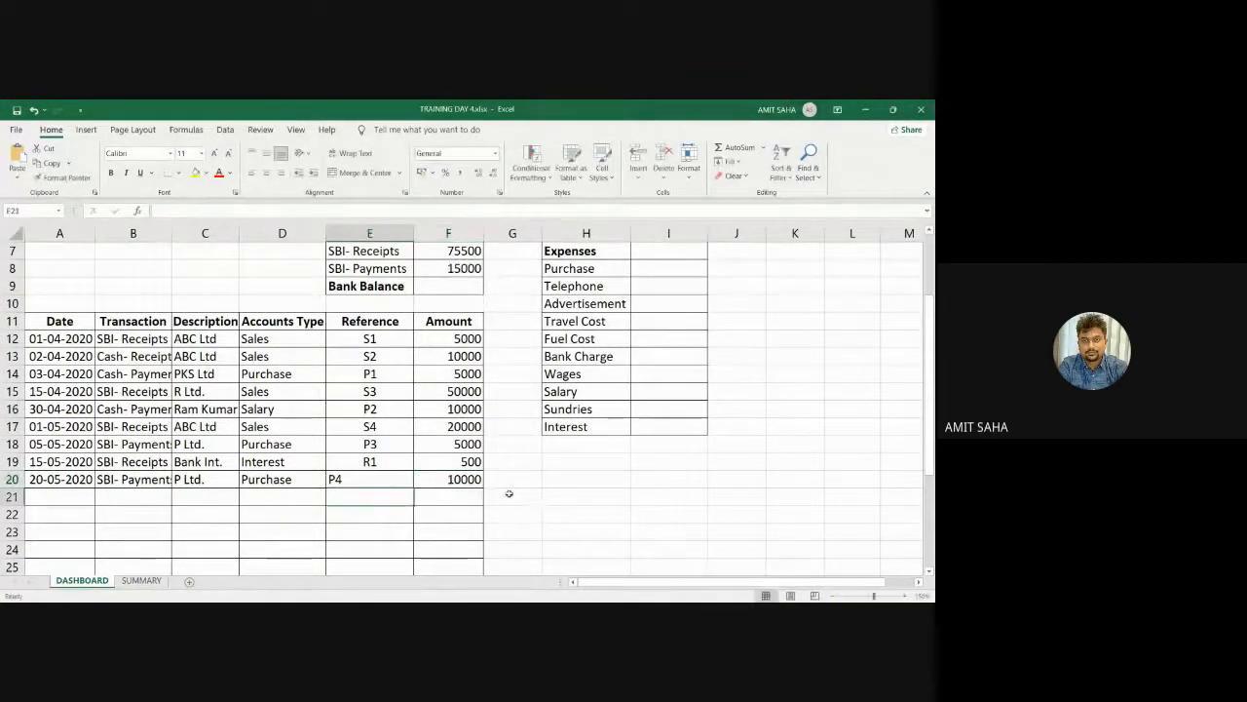
click(831, 595)
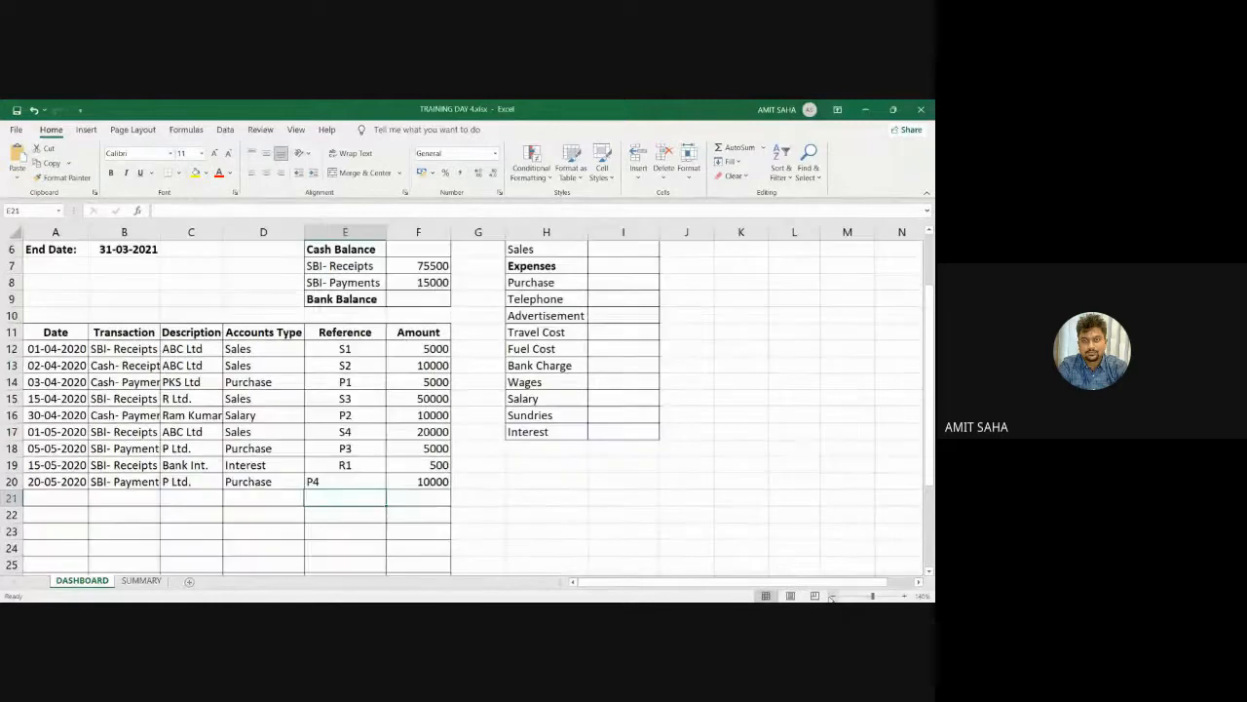
scroll(741, 524, up, 1)
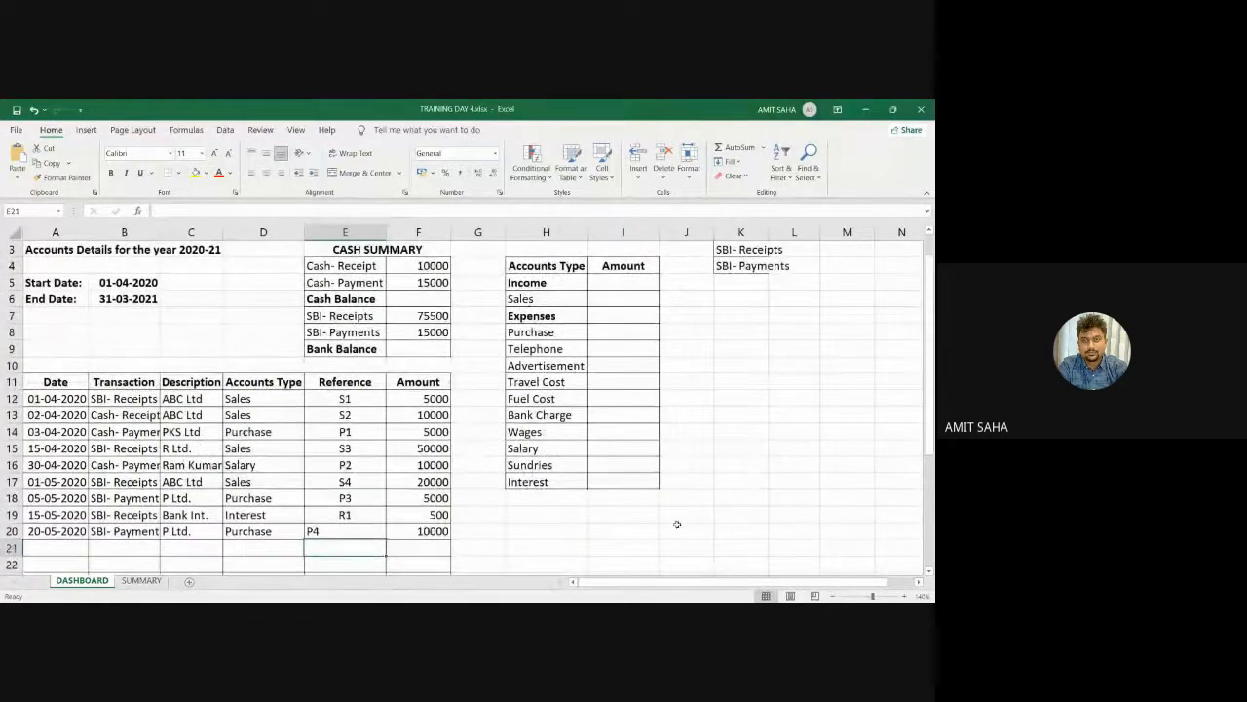
Center the reference P4 in E20 to match the other references
click(353, 531)
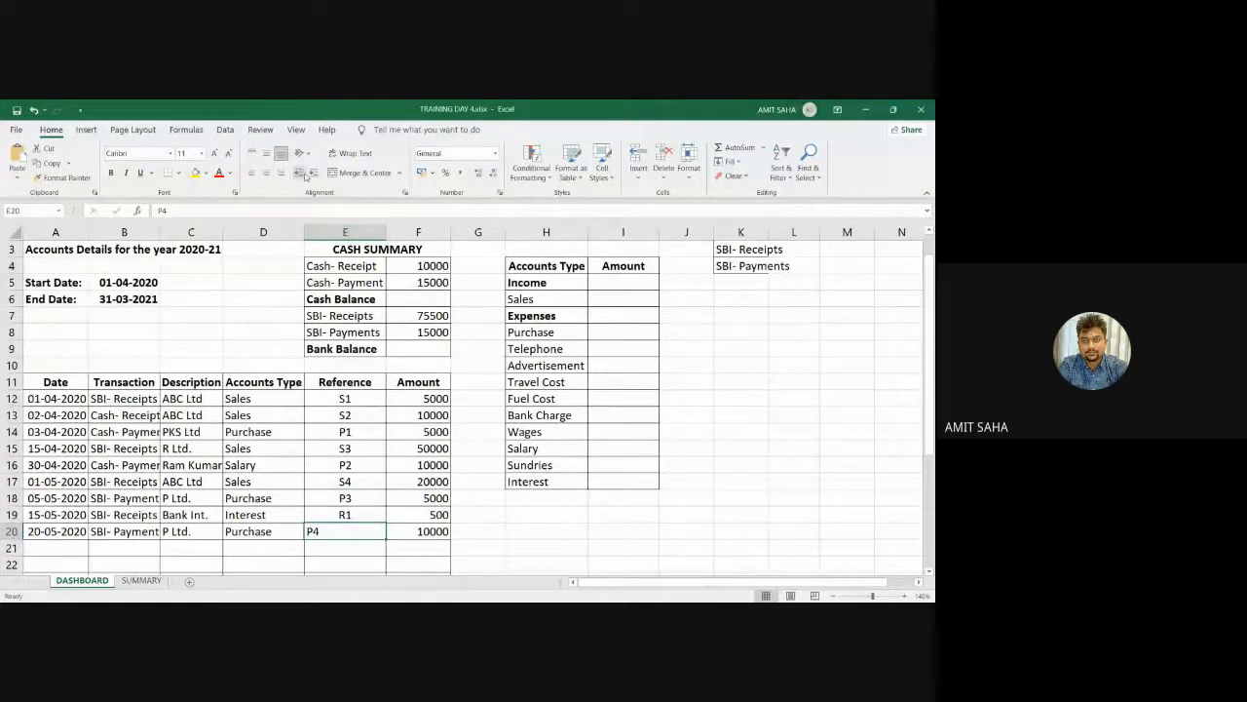
click(266, 173)
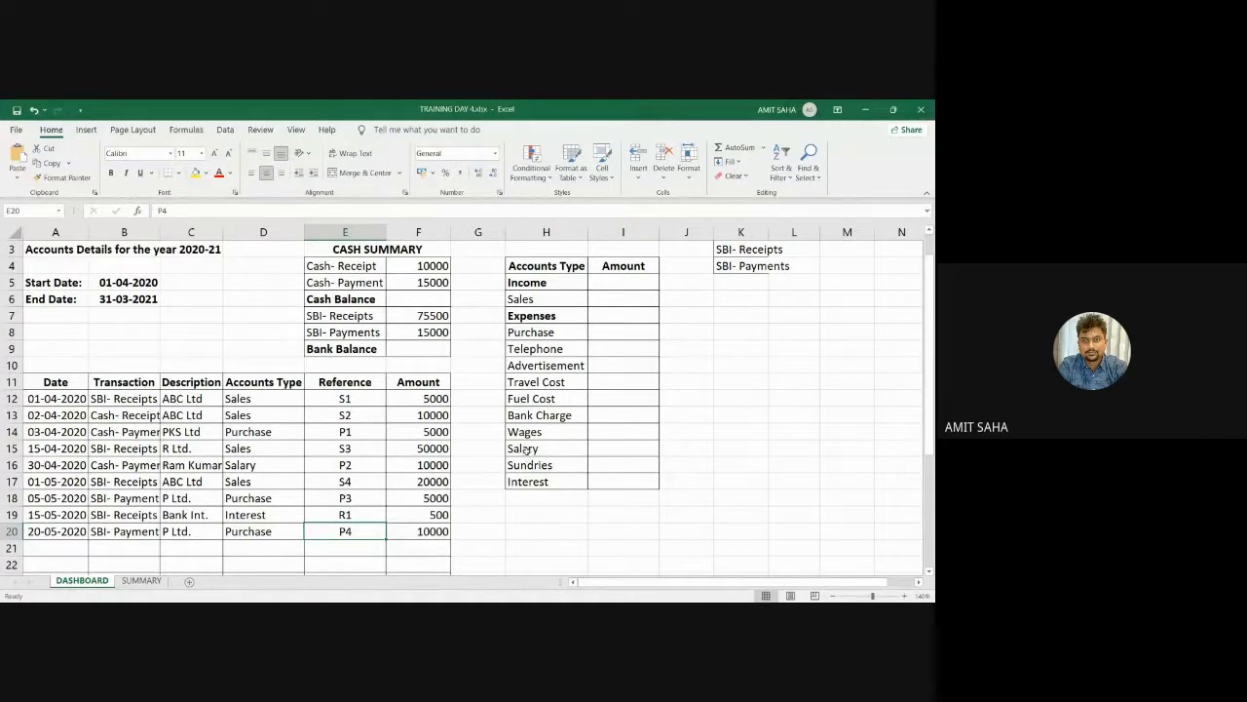
Calculate the Bank Balance in F9 by subtracting SBI payments from SBI receipts with =F7-F8
click(420, 350)
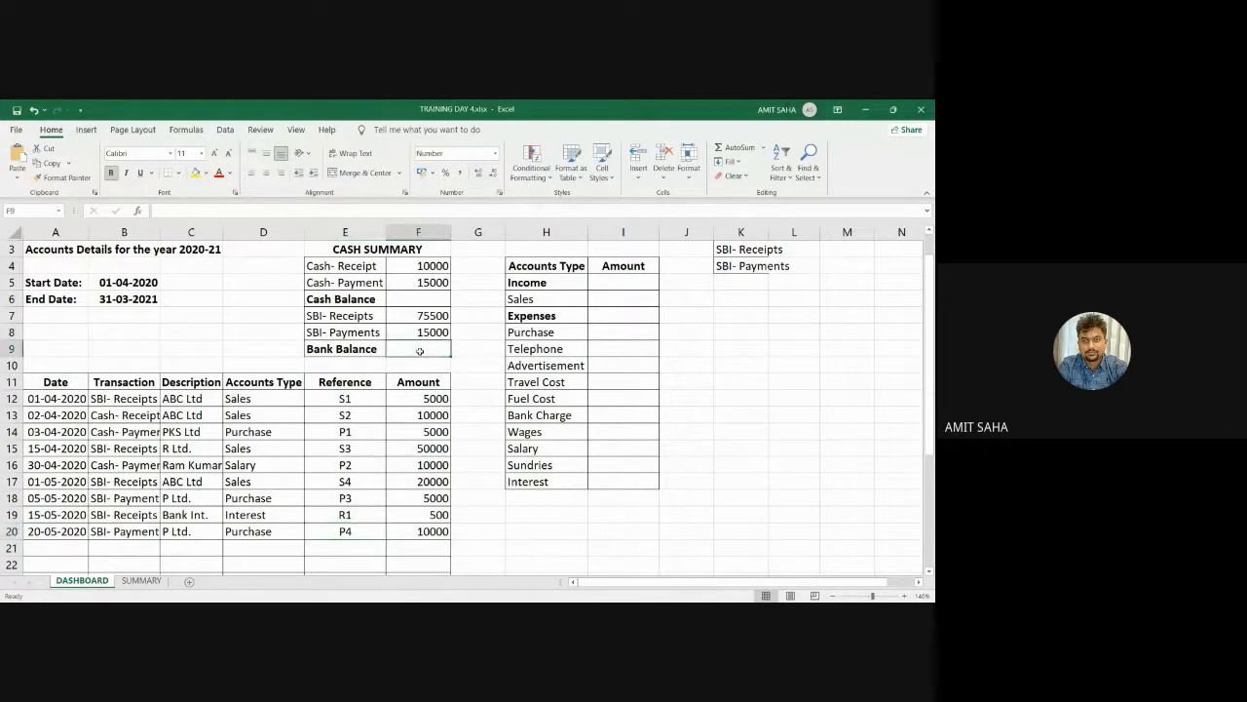
text(=)
click(416, 316)
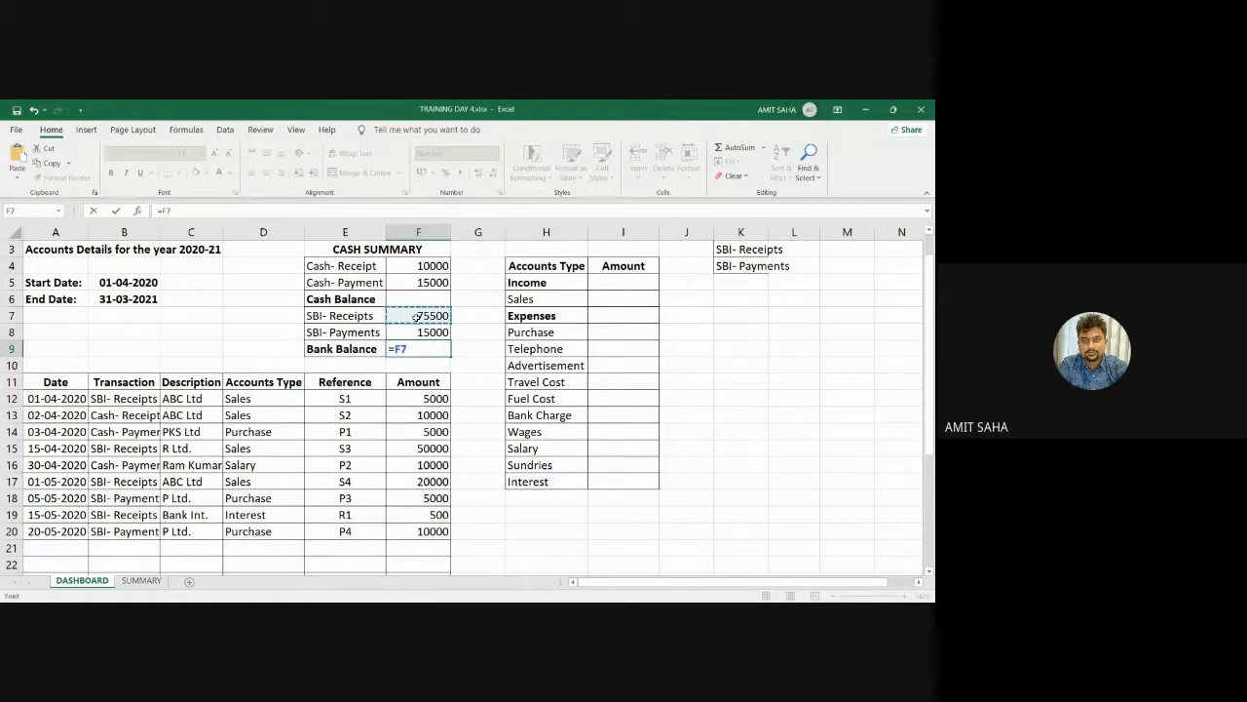
text(-)
click(424, 331)
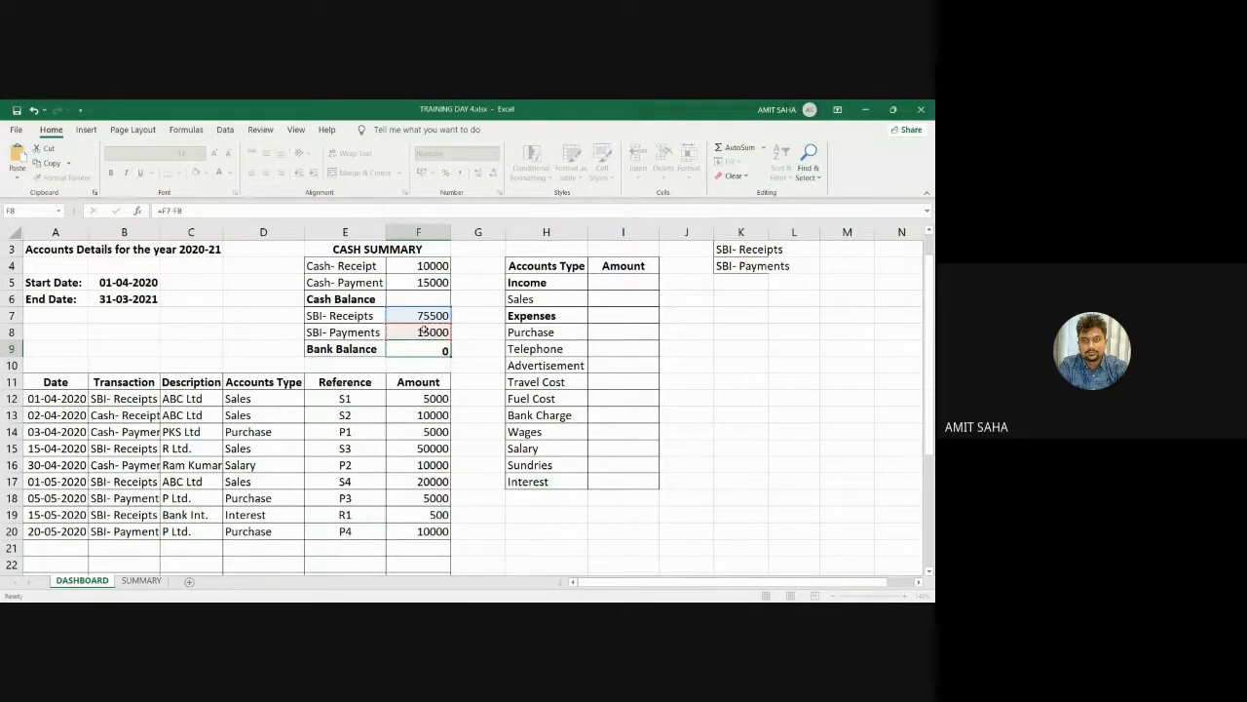
key(Return)
Calculate the Cash Balance in F6 by subtracting cash payments from cash receipts with =F4-F5
click(428, 298)
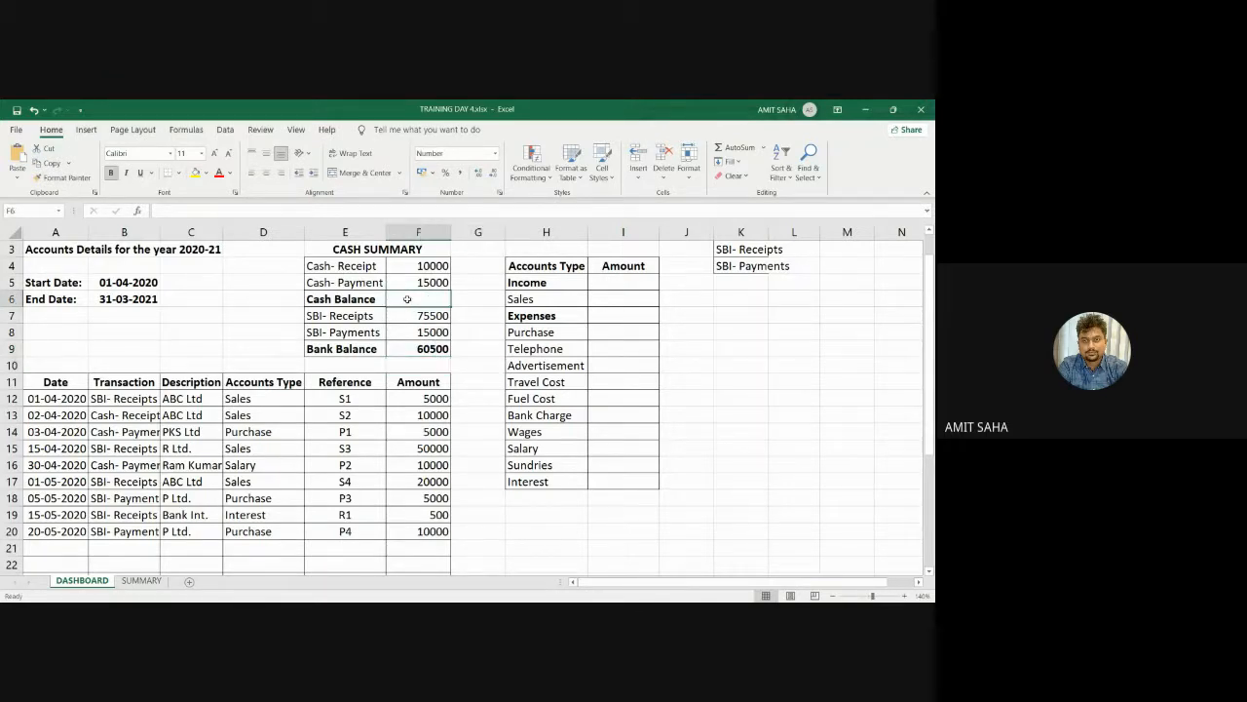
text(=)
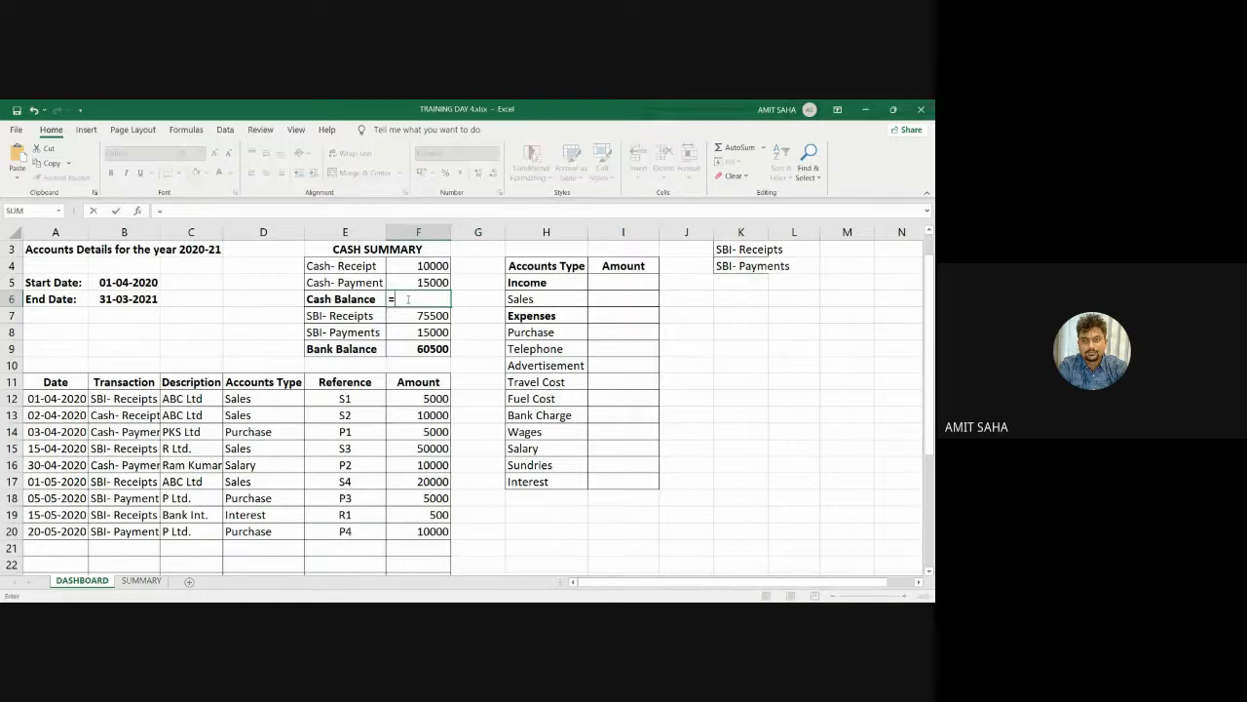
click(433, 265)
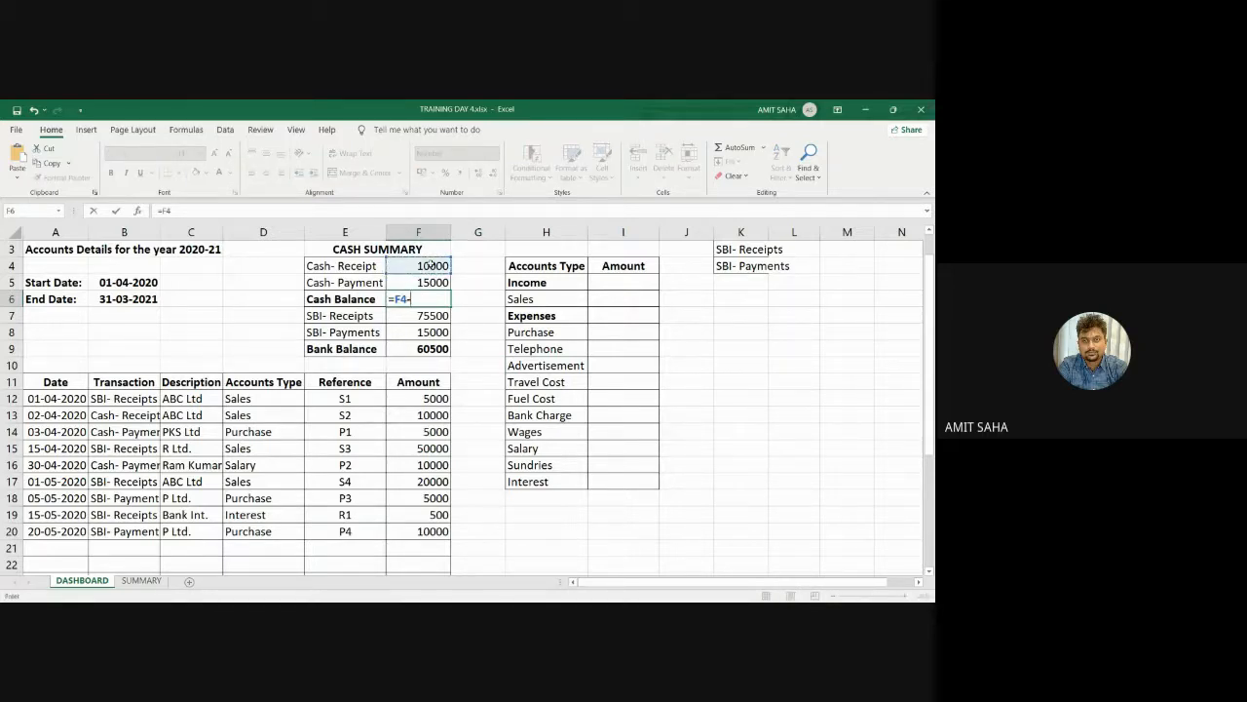
text(-)
click(426, 283)
key(Return)
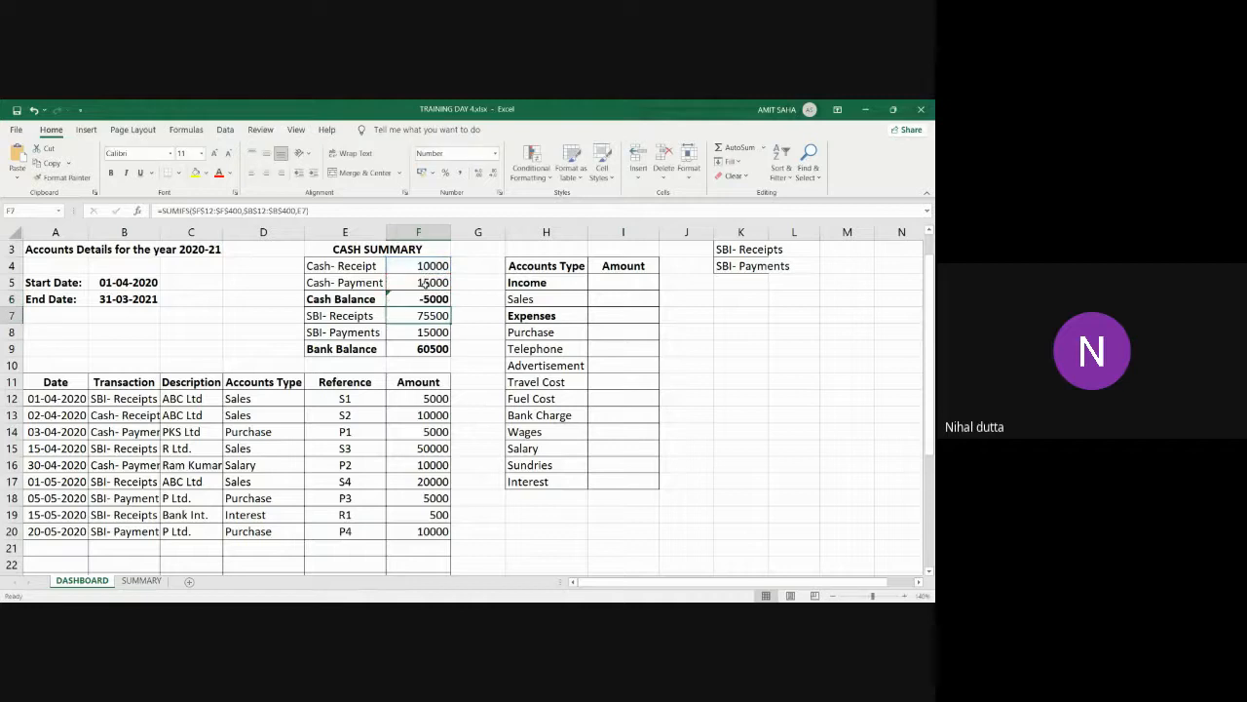
click(469, 319)
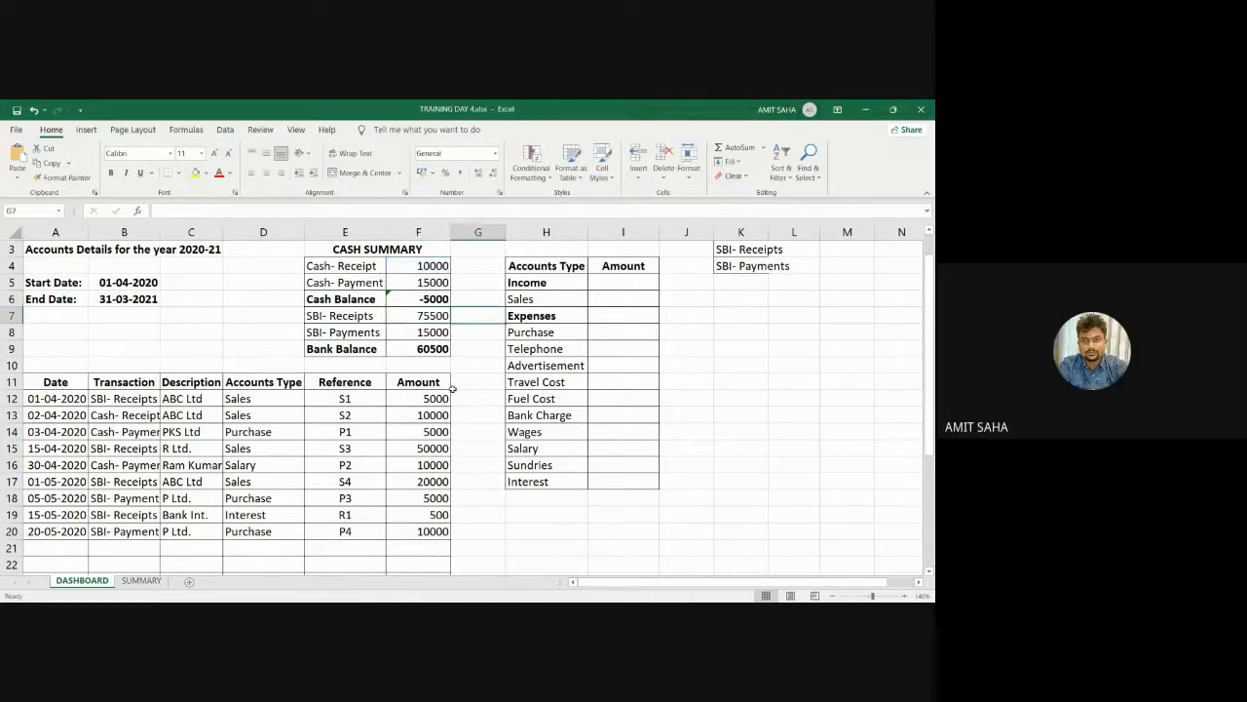
Clear the balance formulas from Cash Balance F6 and Bank Balance F9
click(412, 301)
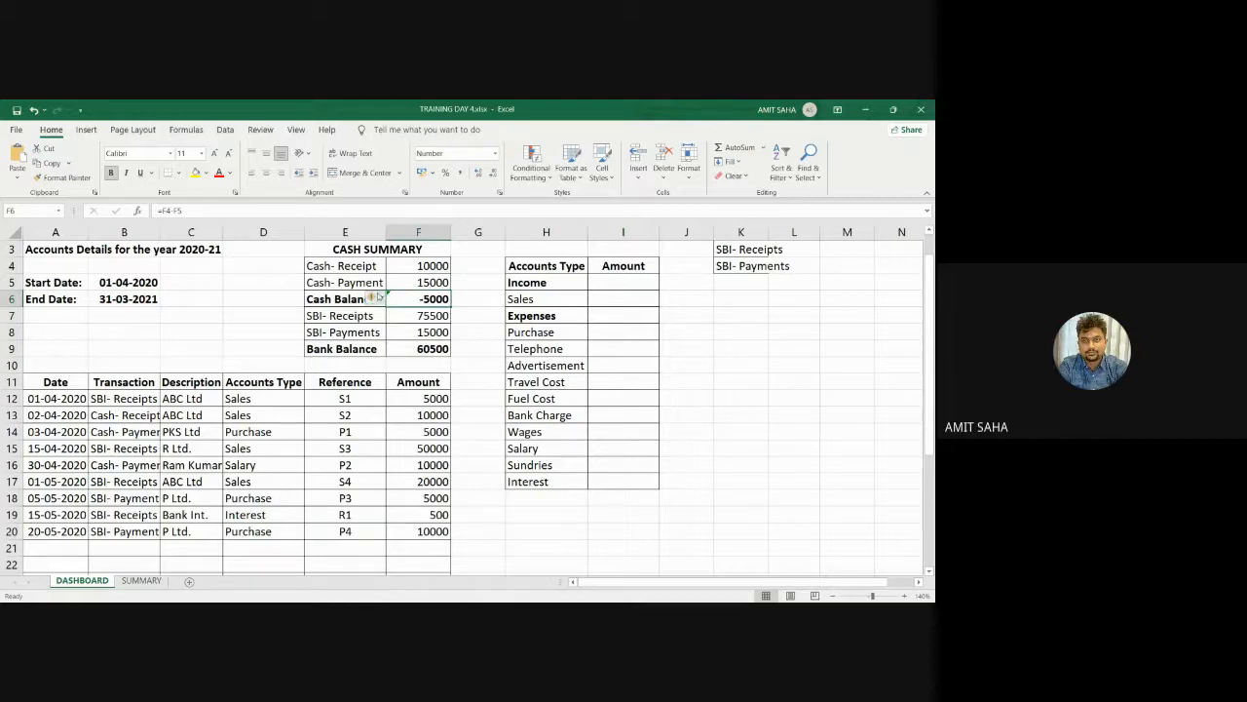
mouse_move(381, 301)
key(Delete)
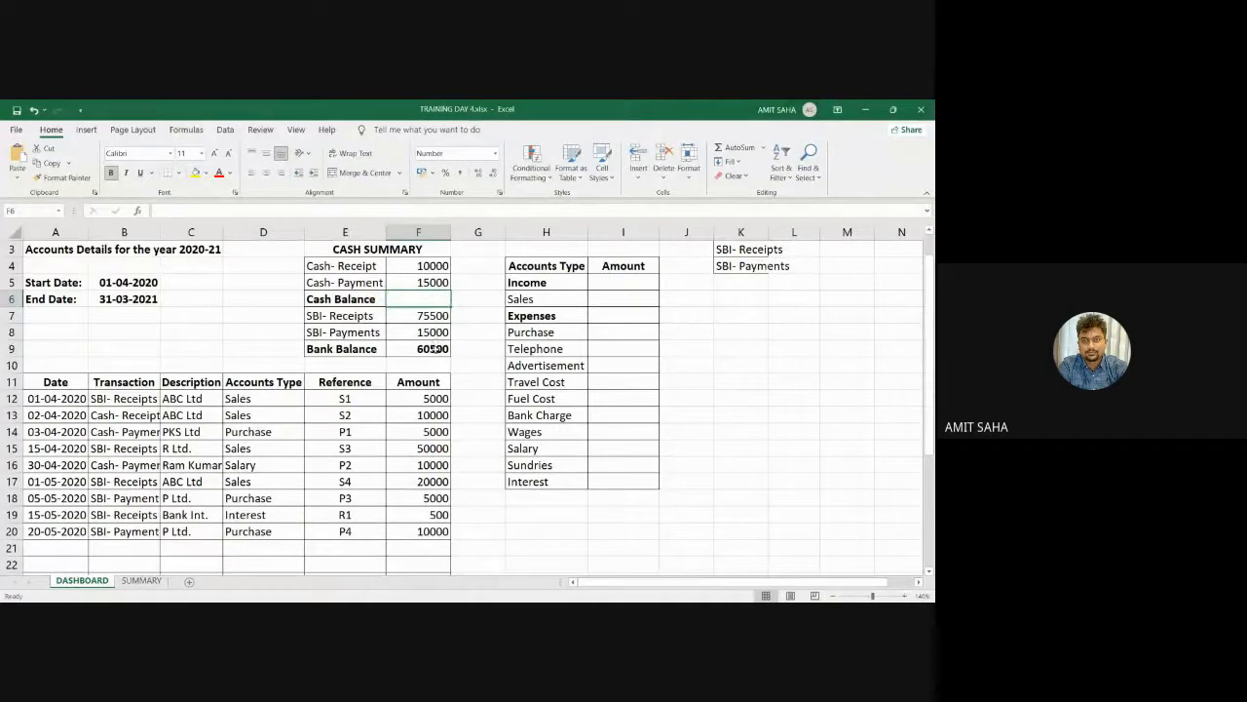
click(429, 348)
key(Delete)
Enter the formula =F4-F5 in F6 for the Cash Balance
click(419, 299)
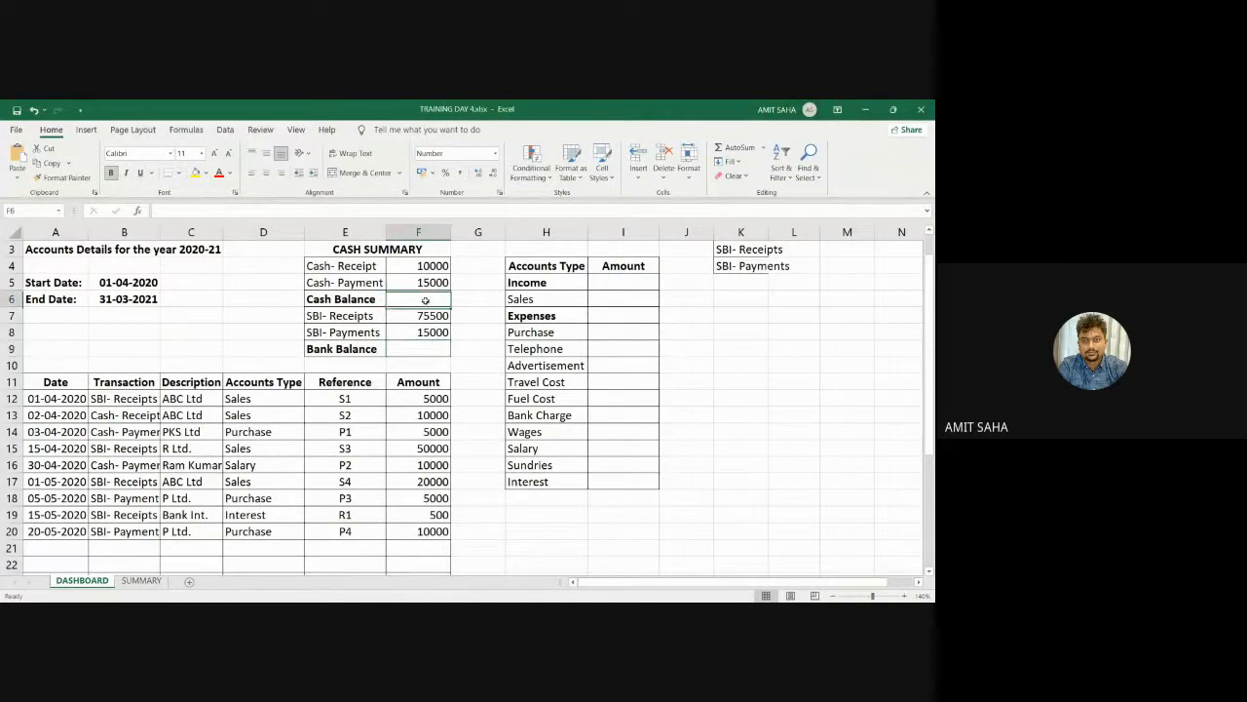
text(=)
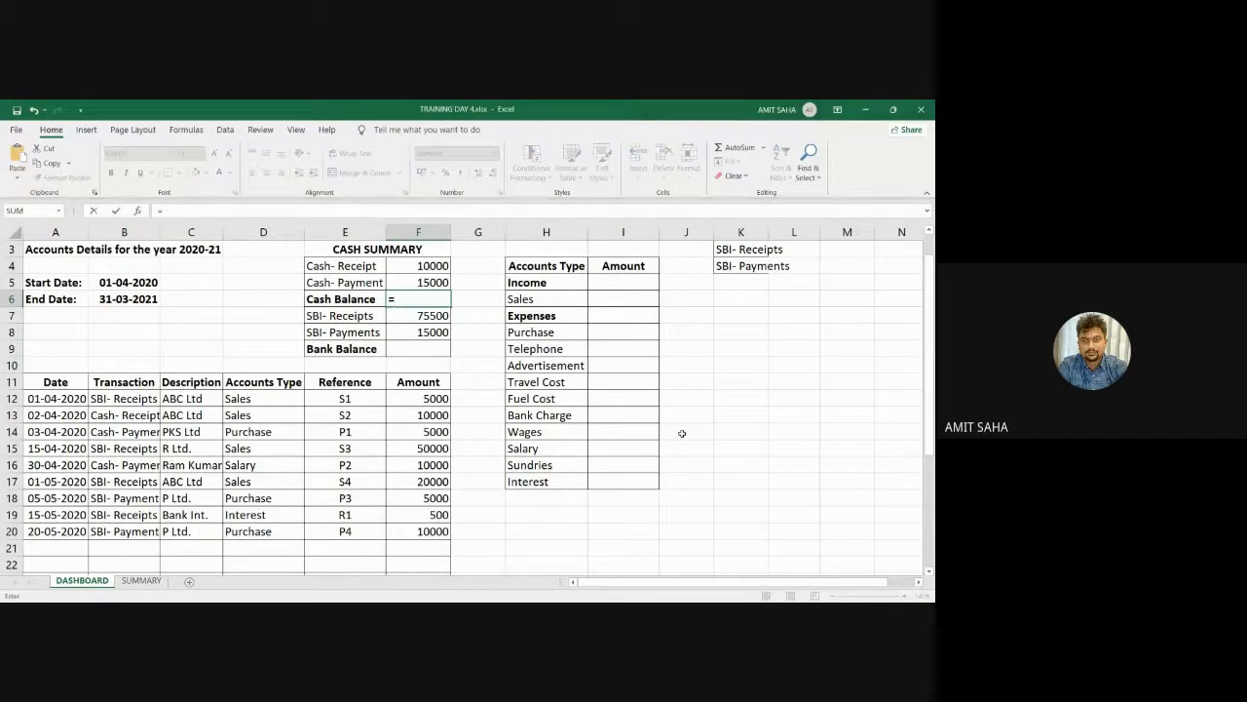
click(442, 269)
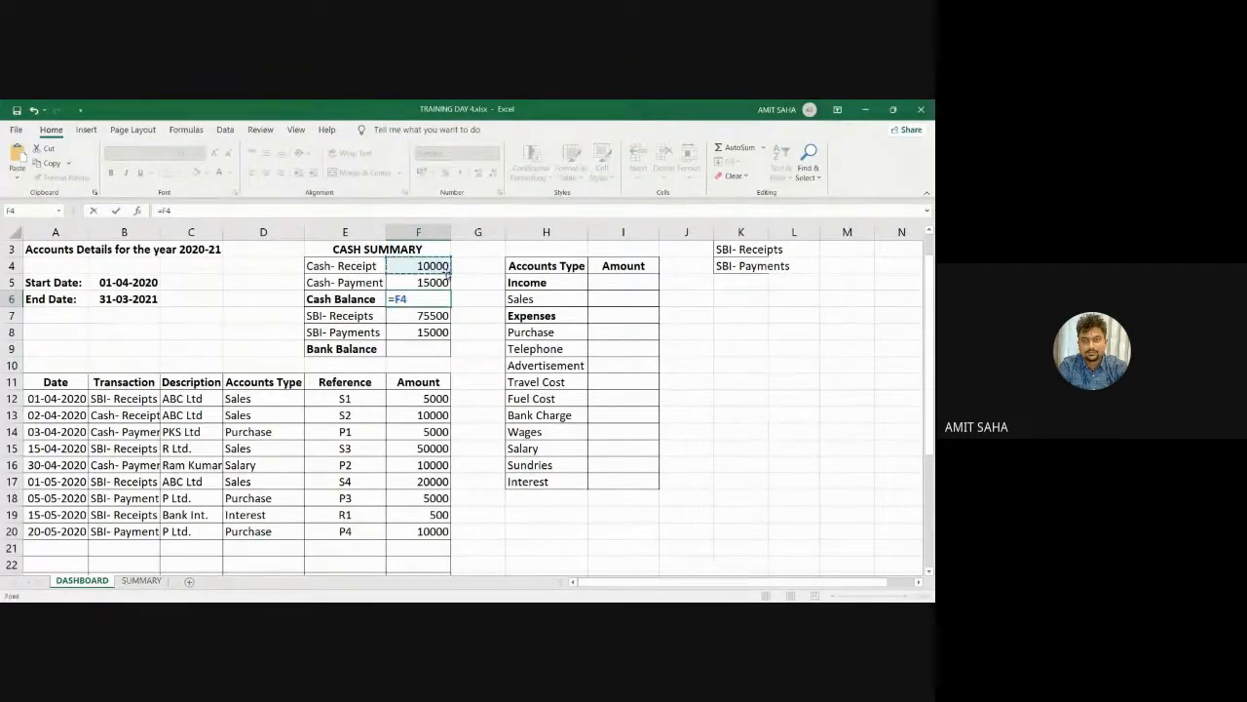
text(-)
click(417, 283)
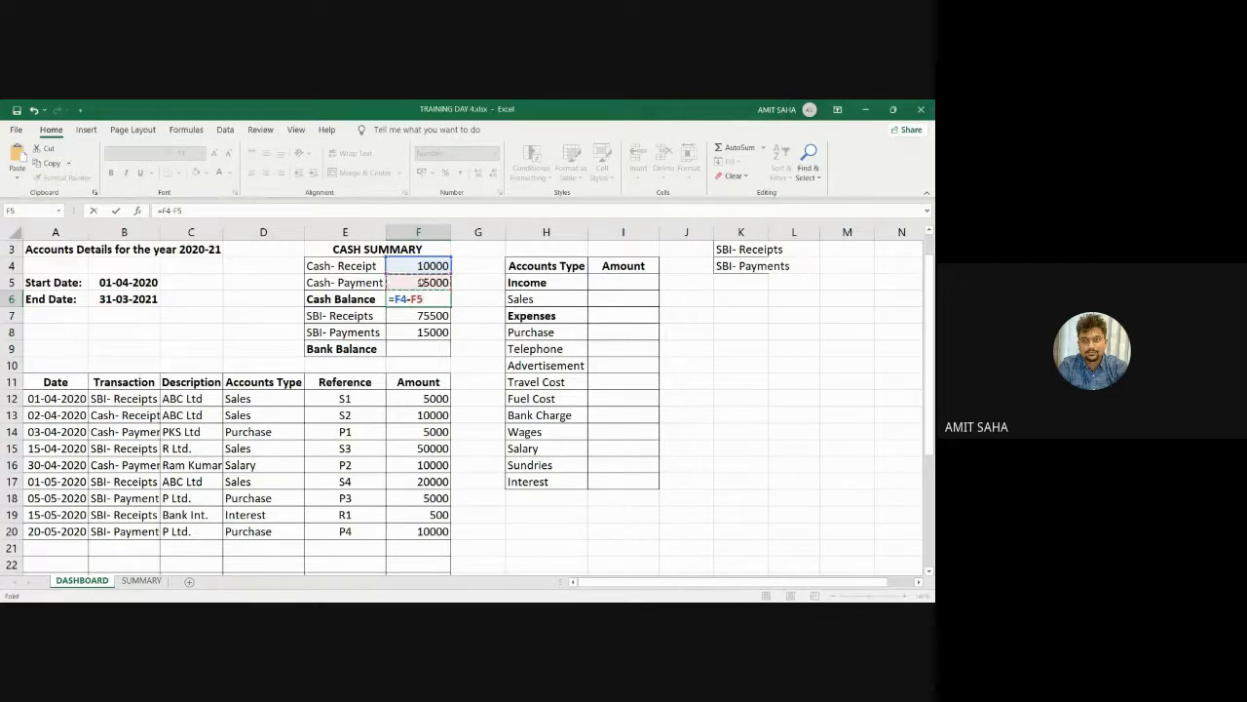
key(Return)
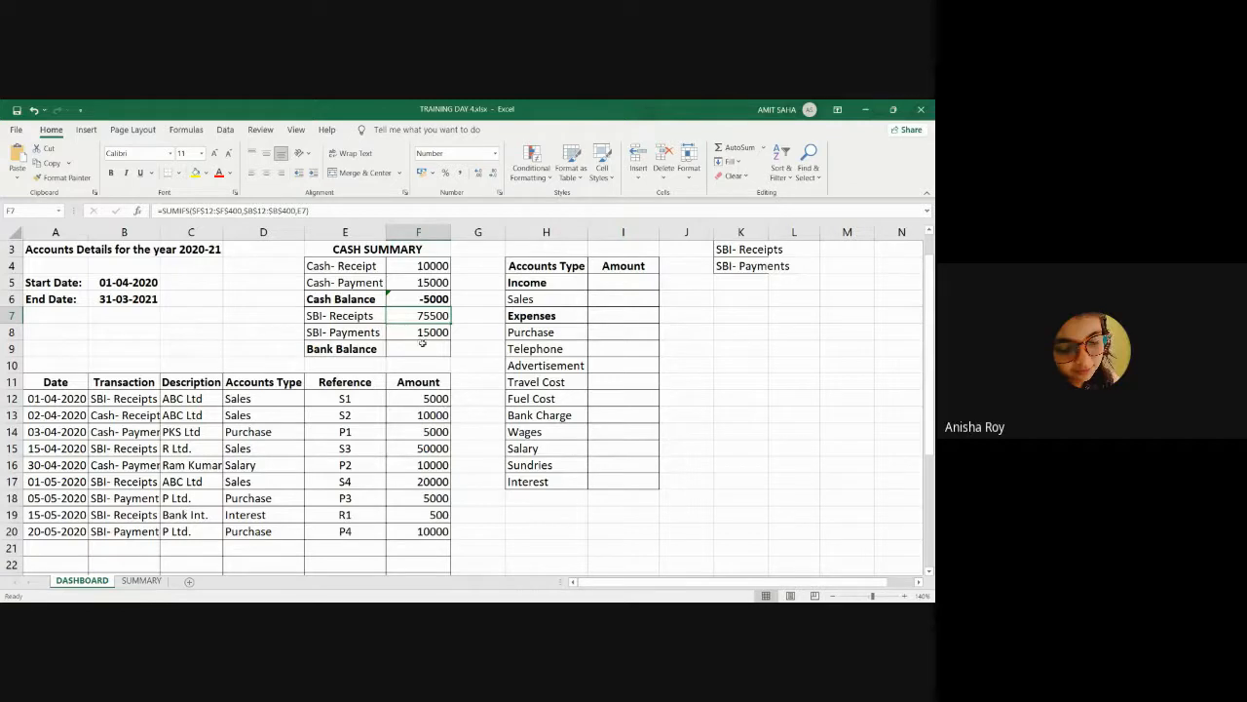
Enter the formula =F7-F8 in F9 for the Bank Balance
click(422, 345)
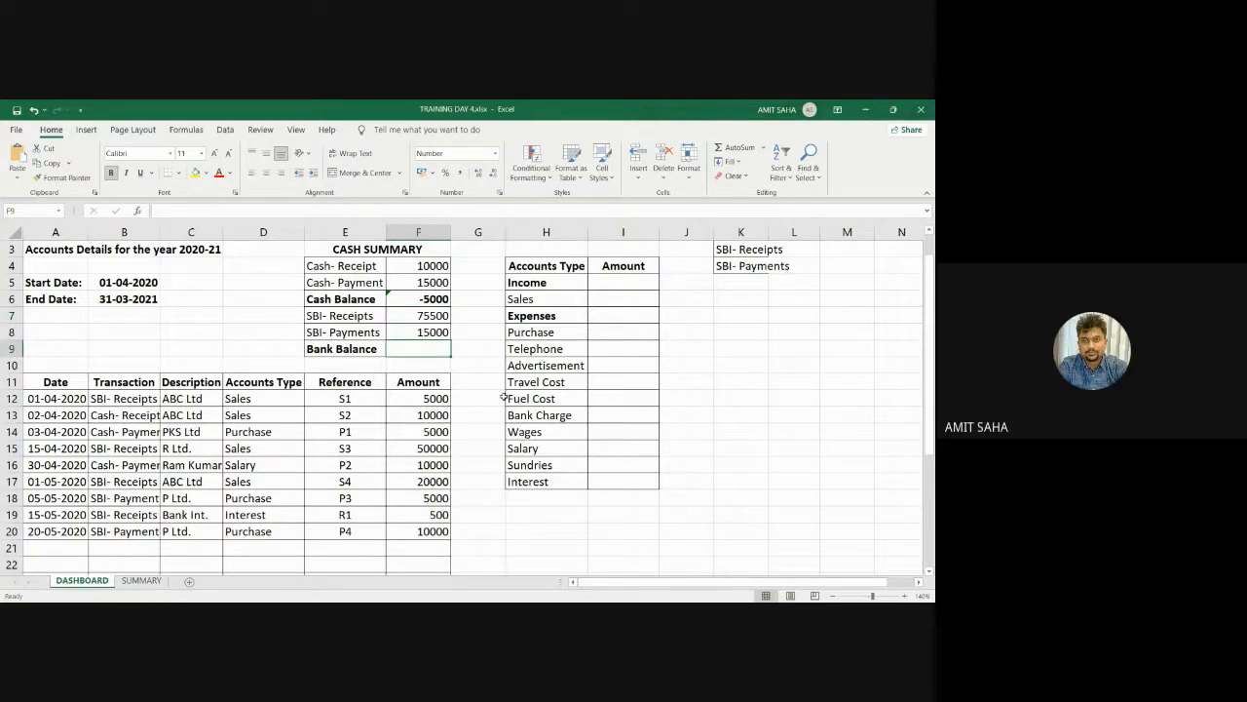
text(=)
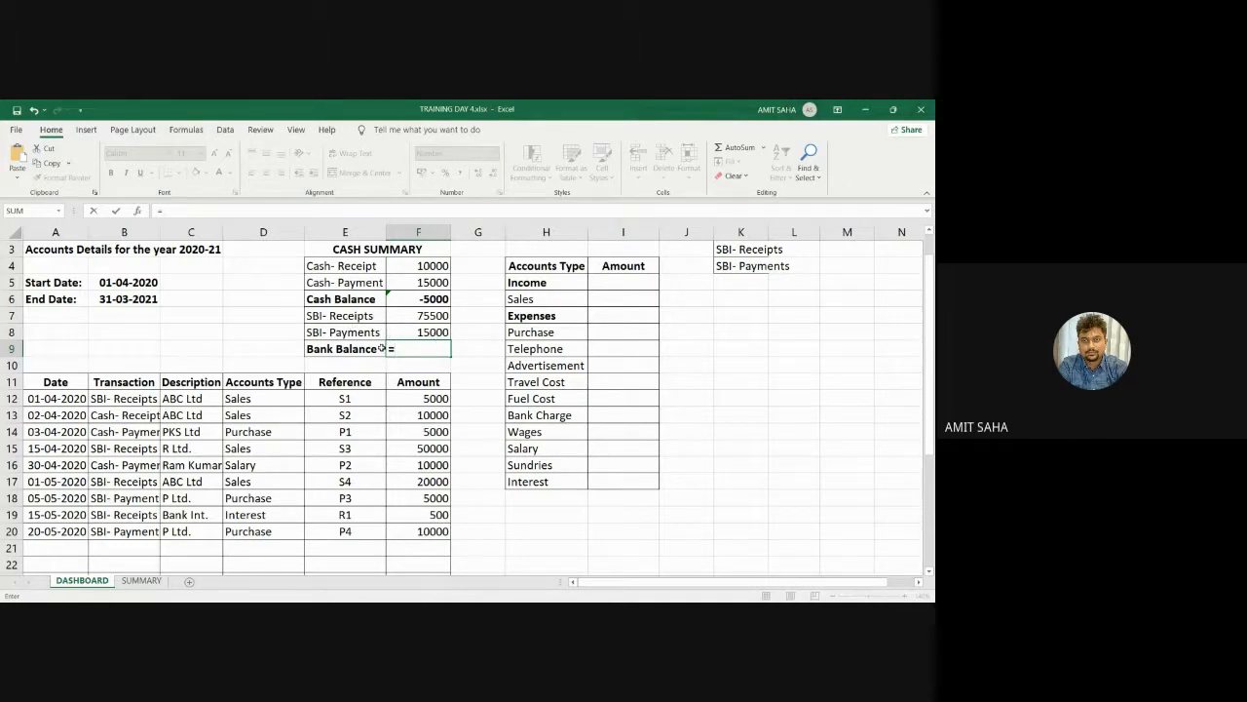
click(416, 319)
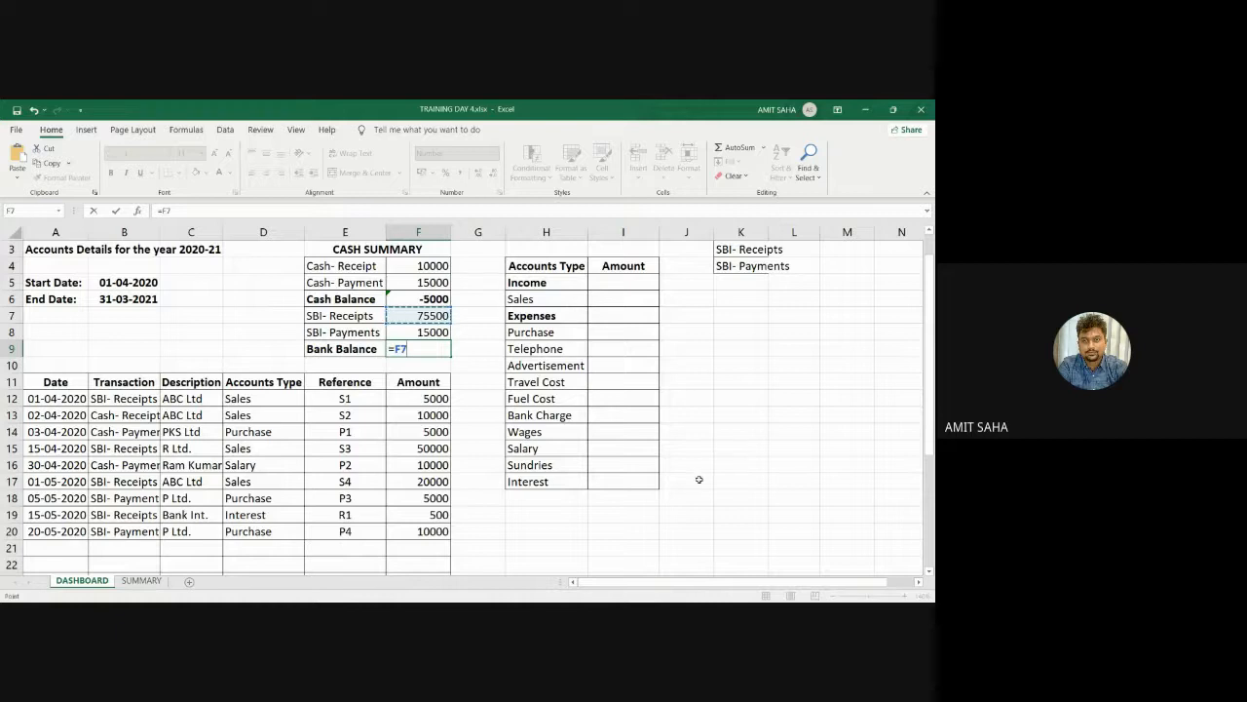
text(-)
click(425, 329)
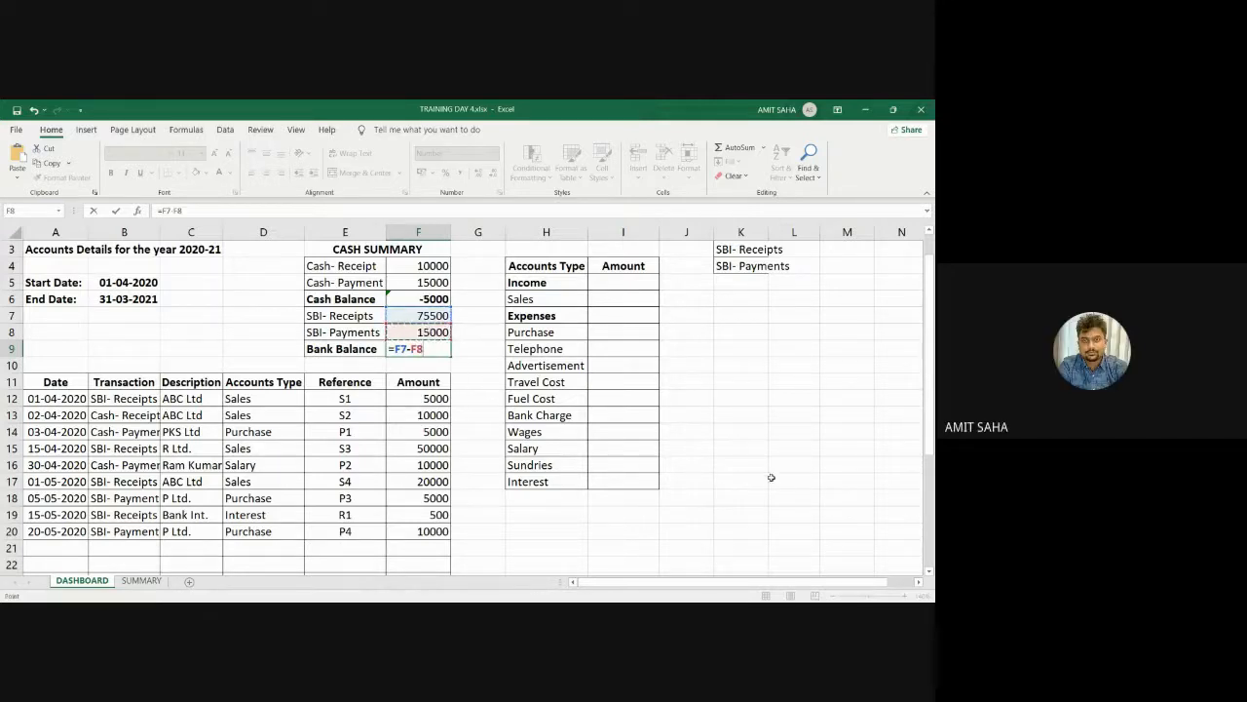
key(Return)
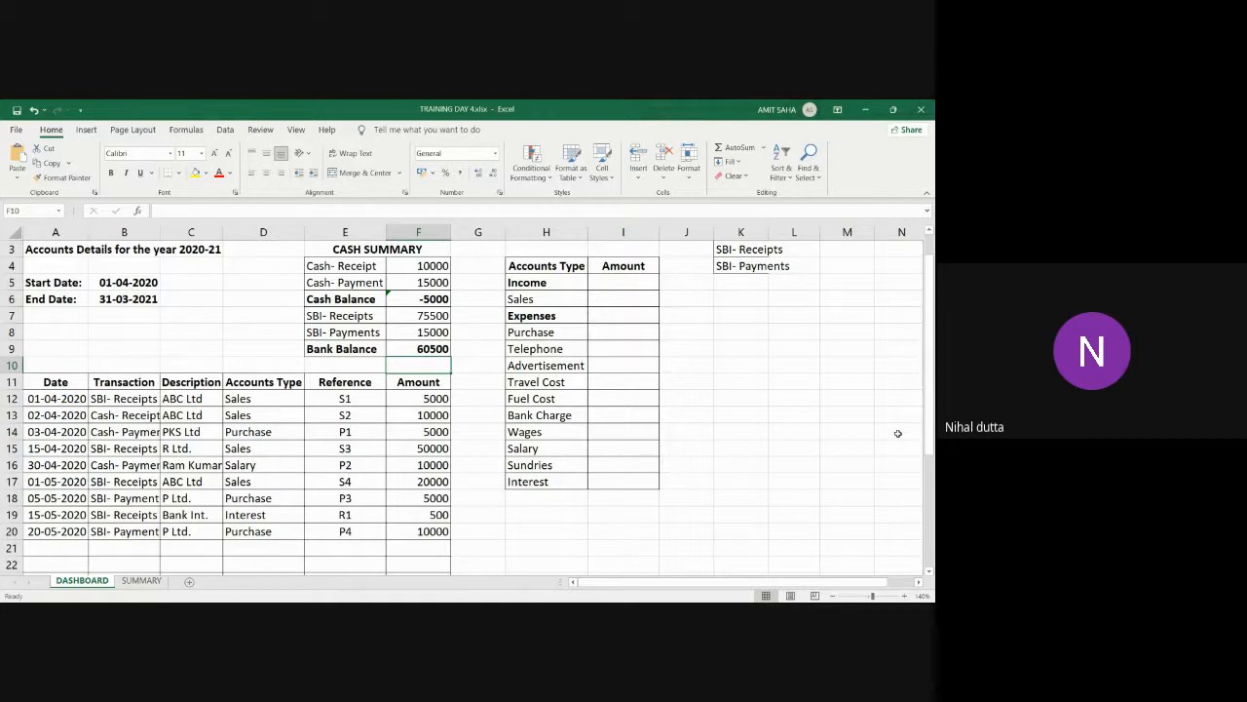
Start a new transaction in row 21 with the date 25-05-2020 and the transaction Cash- Receipt
click(63, 548)
text(25-05-2020)
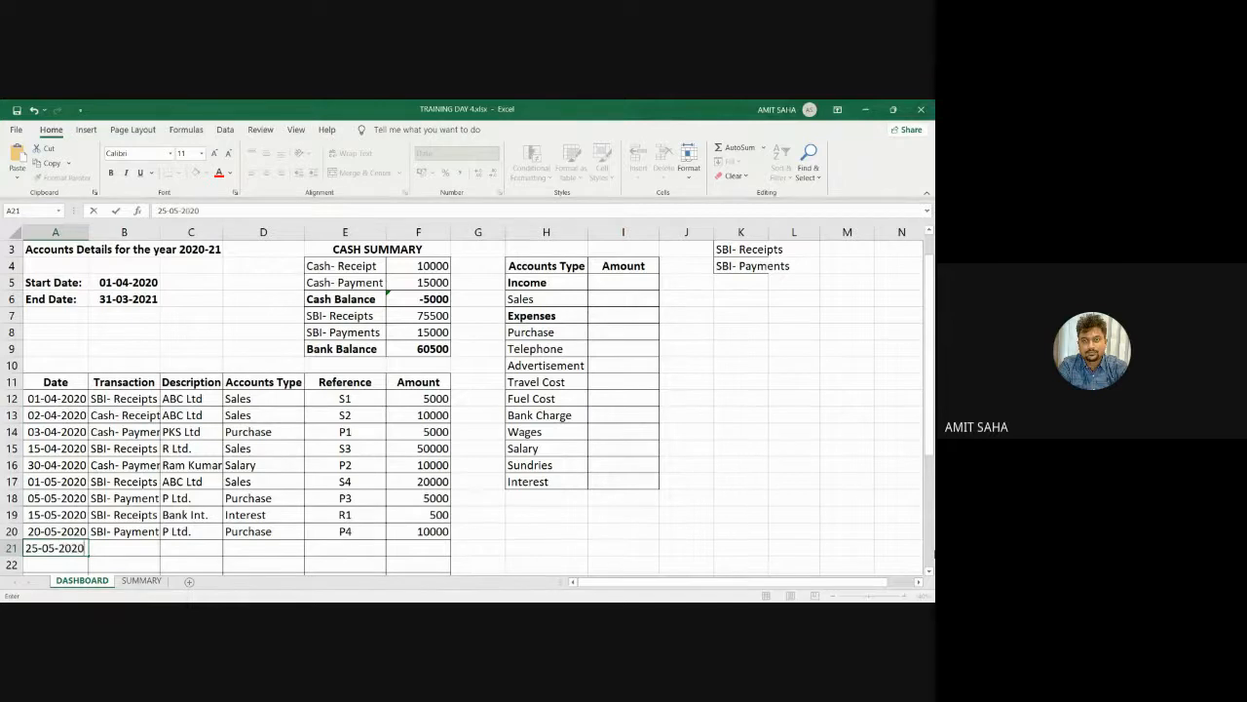
key(Tab)
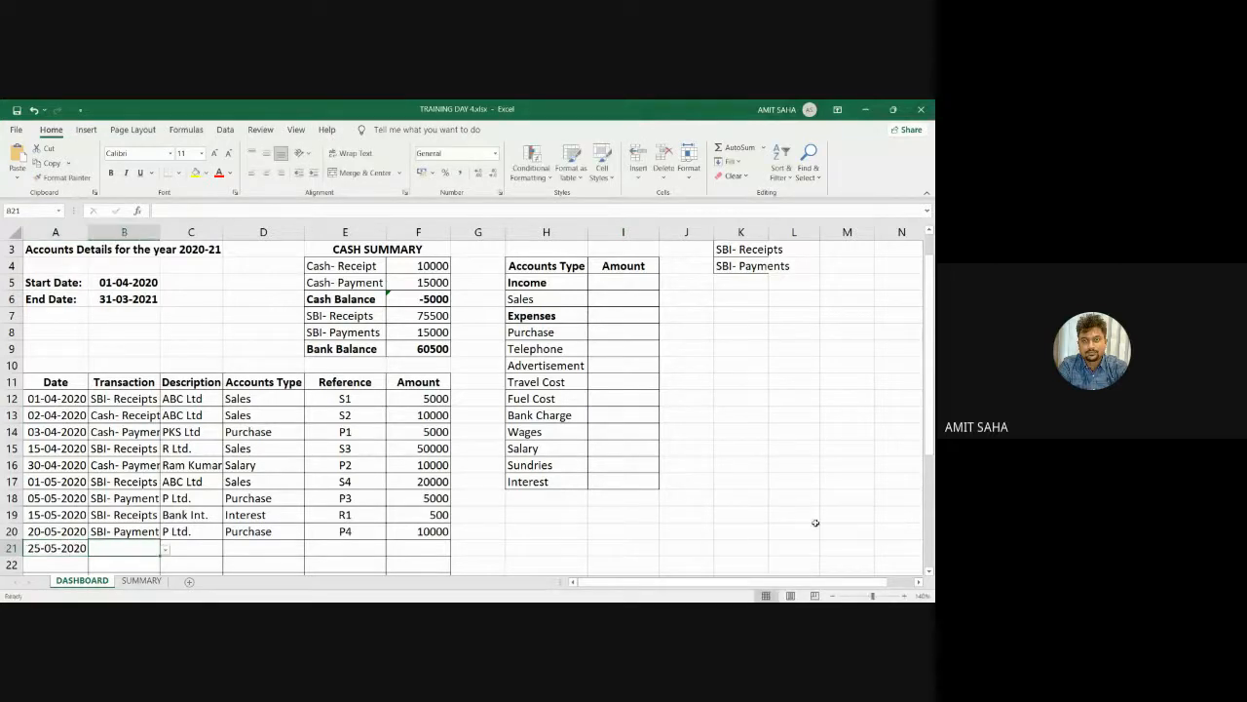
click(165, 550)
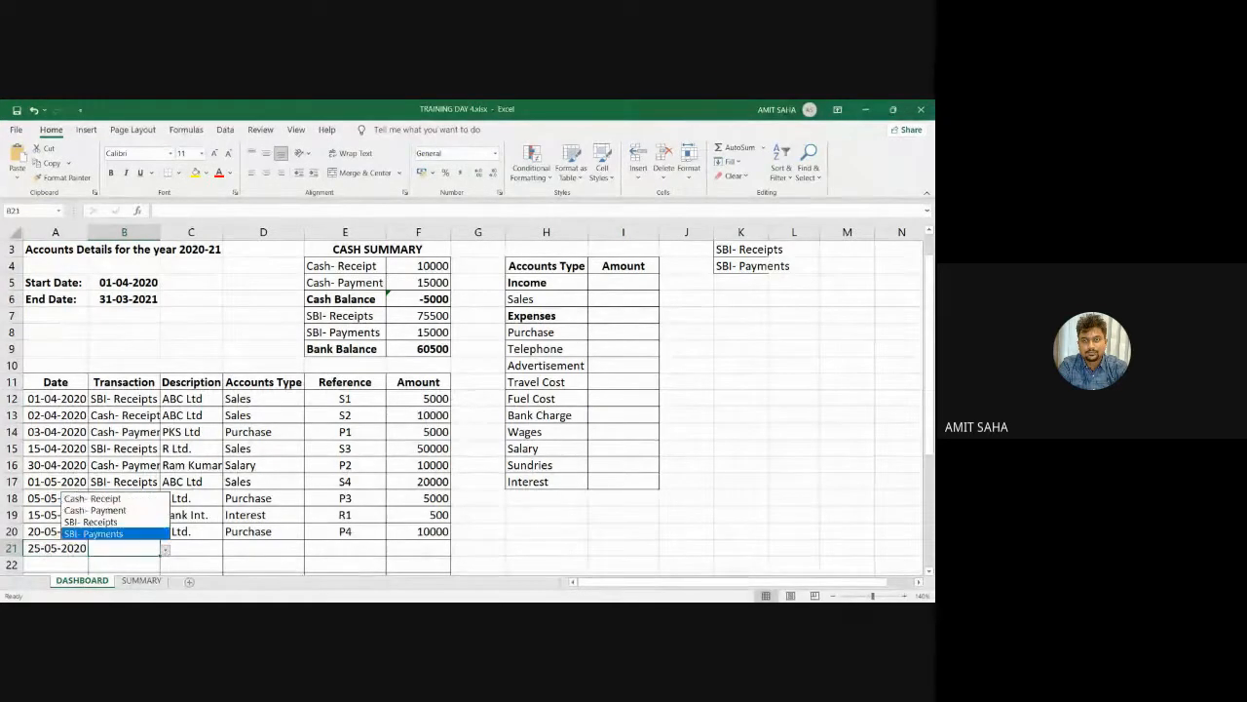
click(126, 499)
Fill in the description ABC Ltd and the accounts type Sales for the row 21 transaction
click(204, 547)
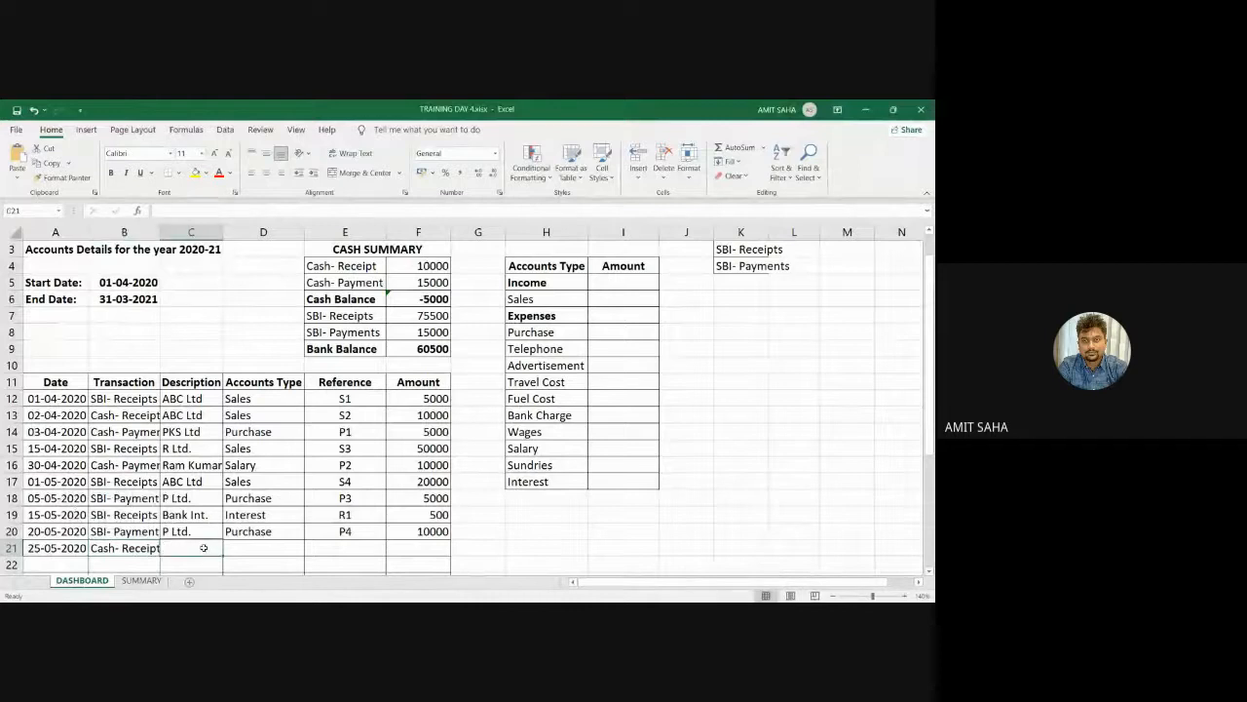
text(ABC Ltd)
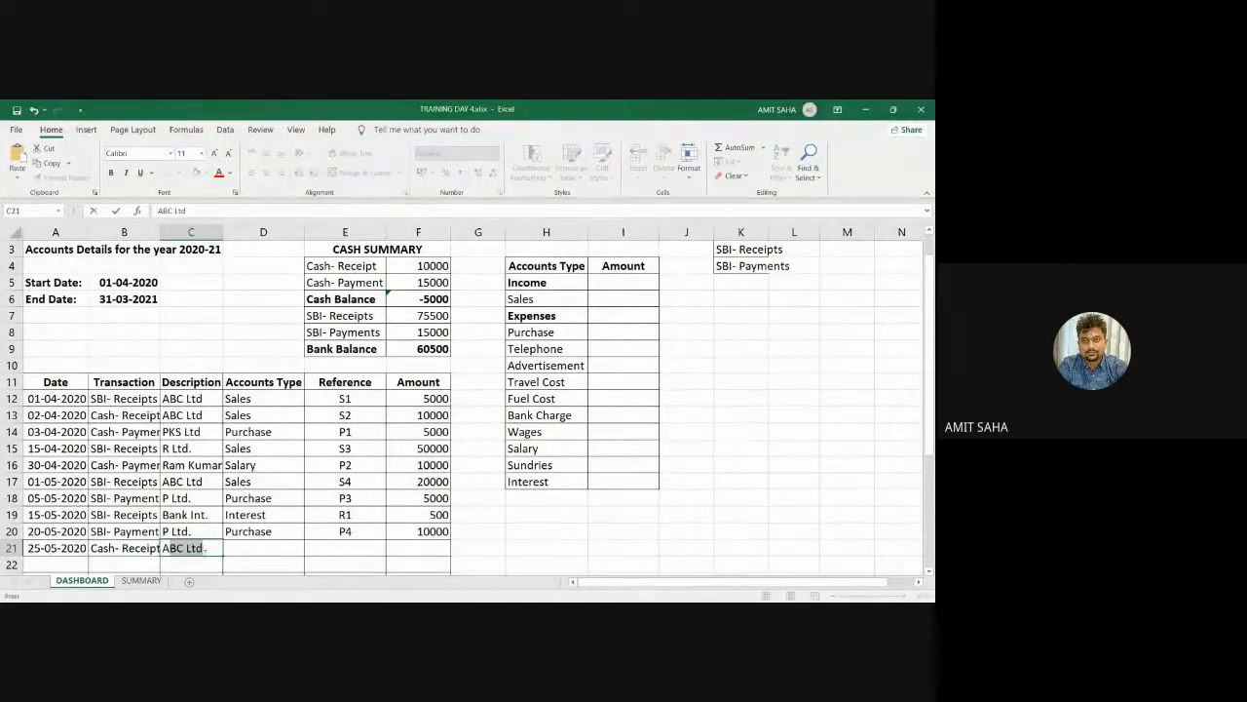
key(Tab)
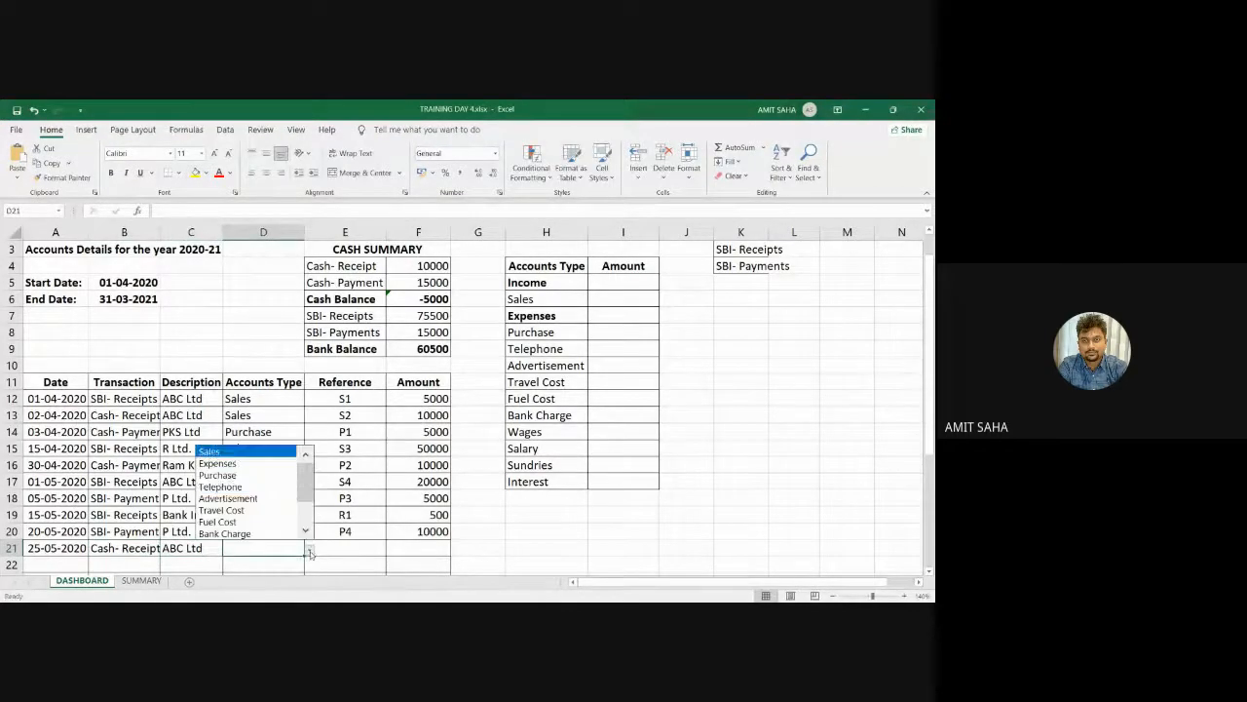
click(309, 551)
click(211, 451)
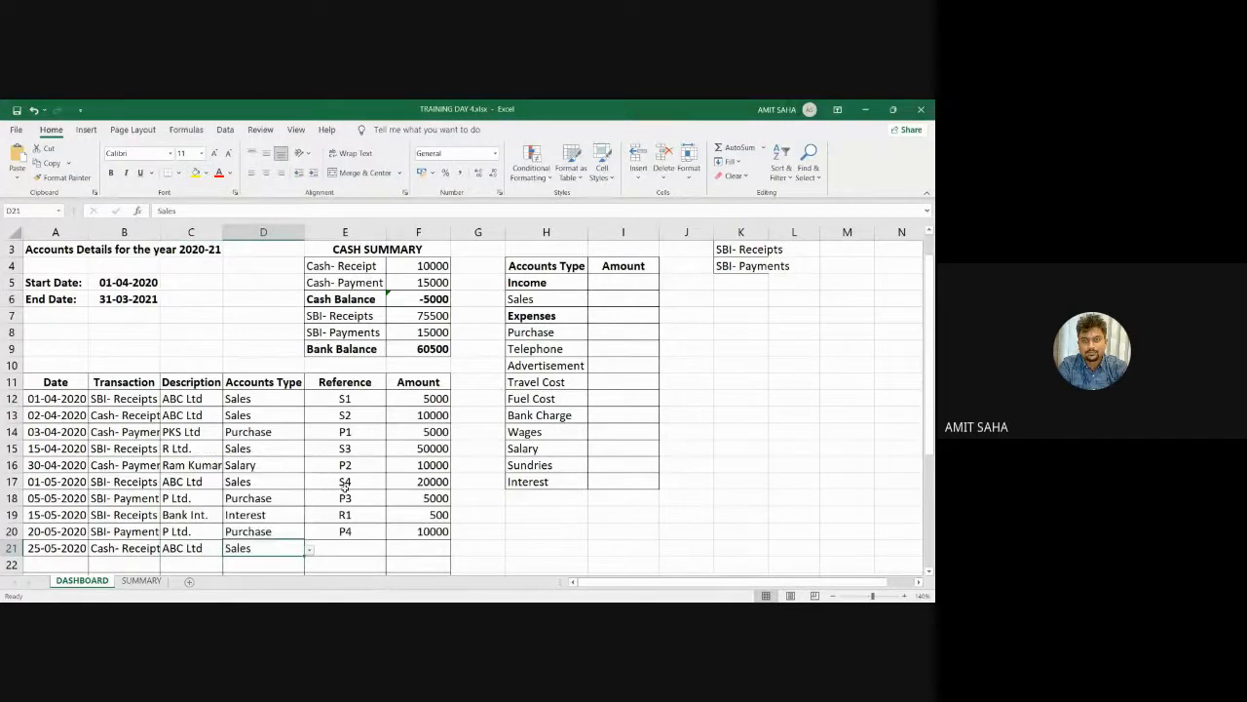
Enter the centered reference S5 and the amount 2000 for the row 21 transaction
click(350, 549)
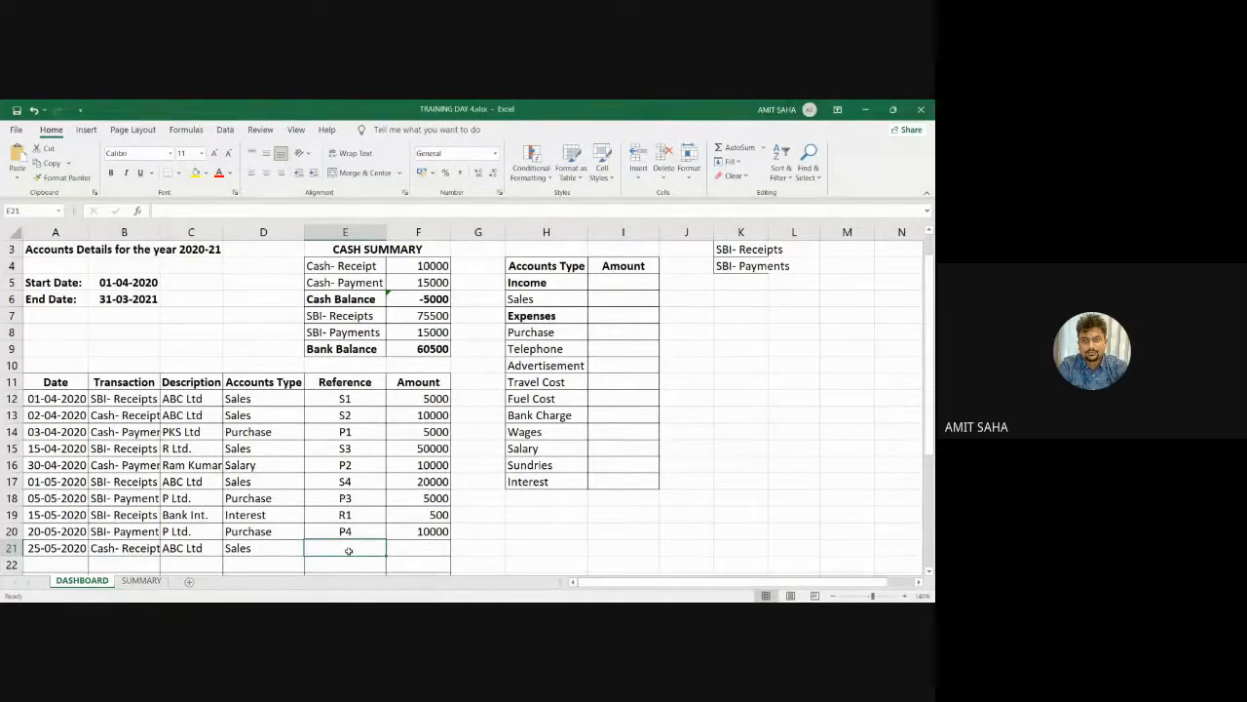
text(S)
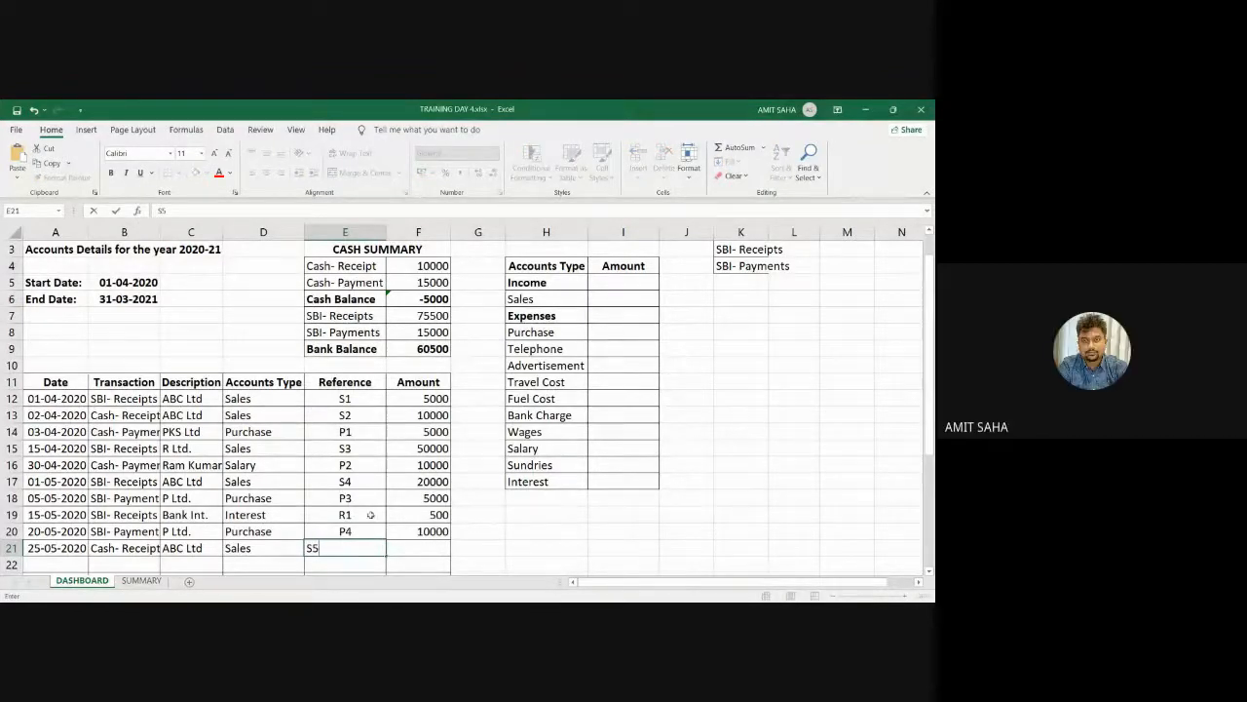
text(5)
key(Tab)
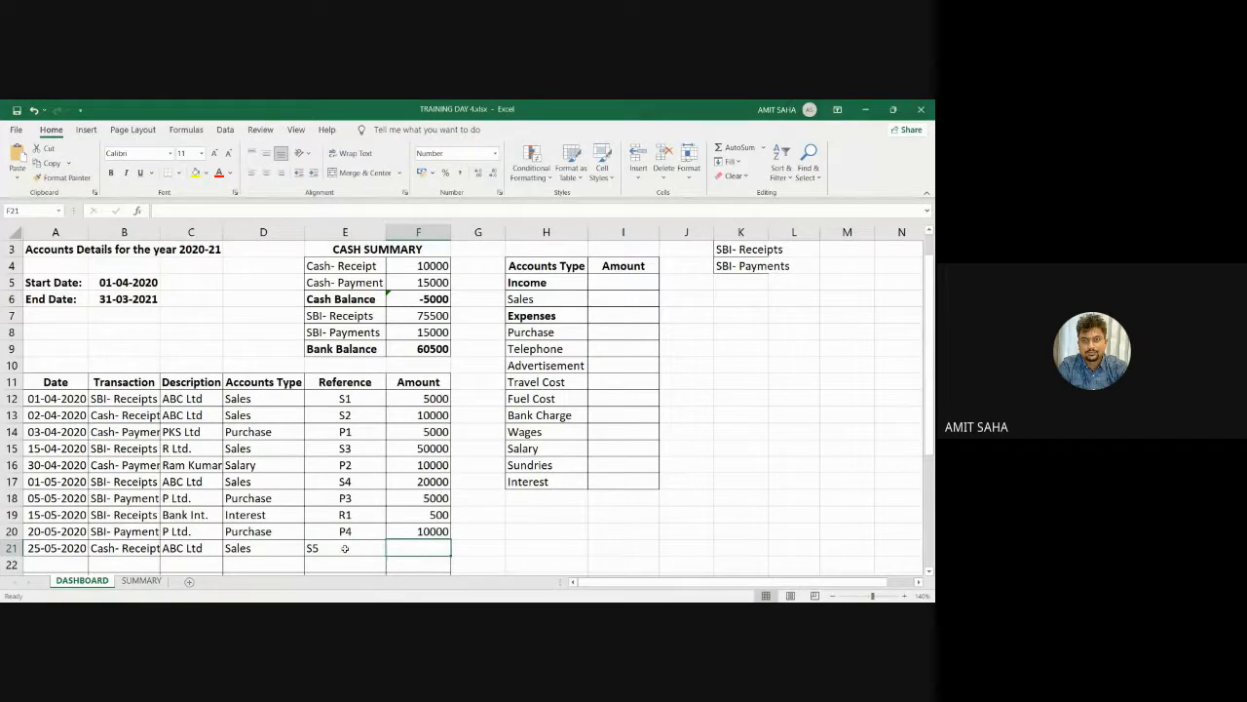
click(266, 172)
click(407, 548)
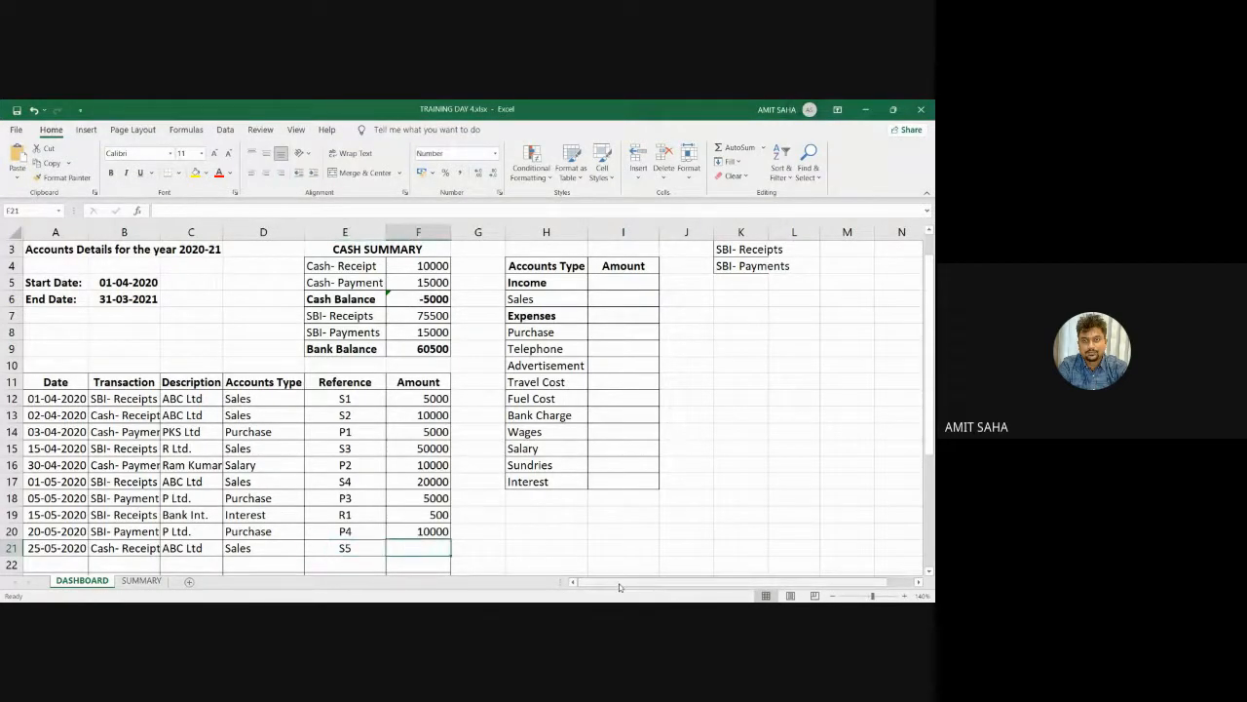
text(2000)
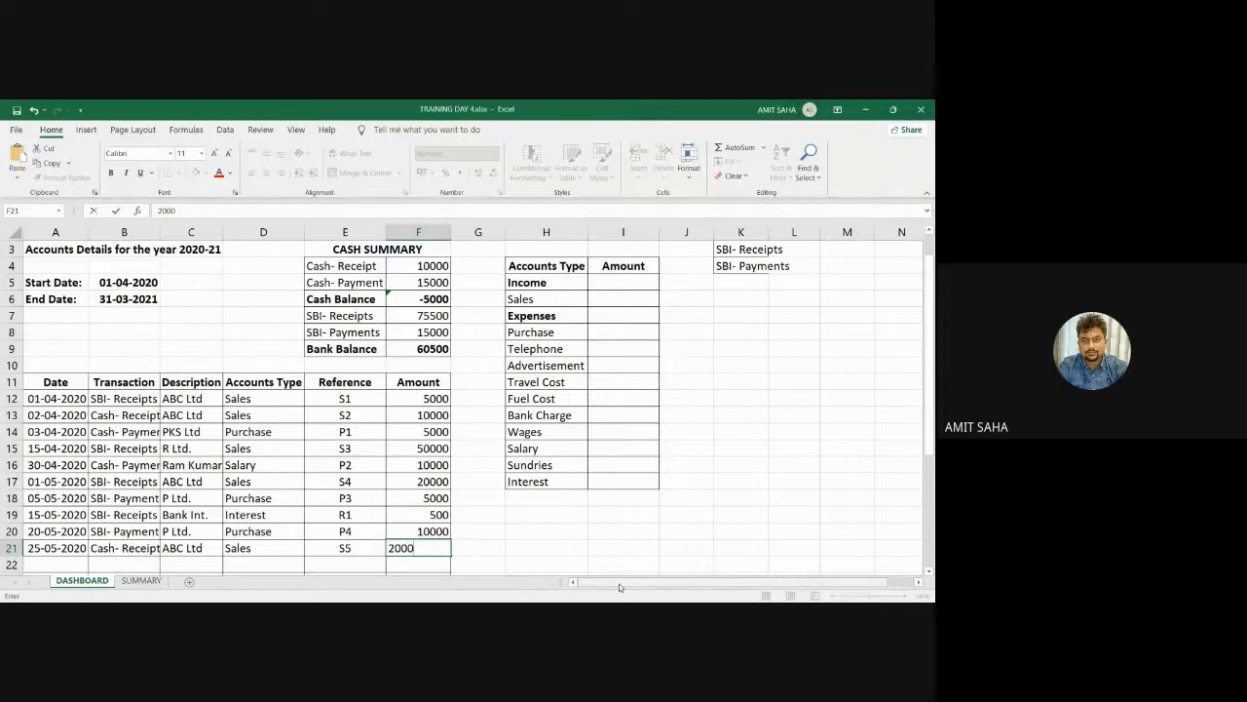
key(Return)
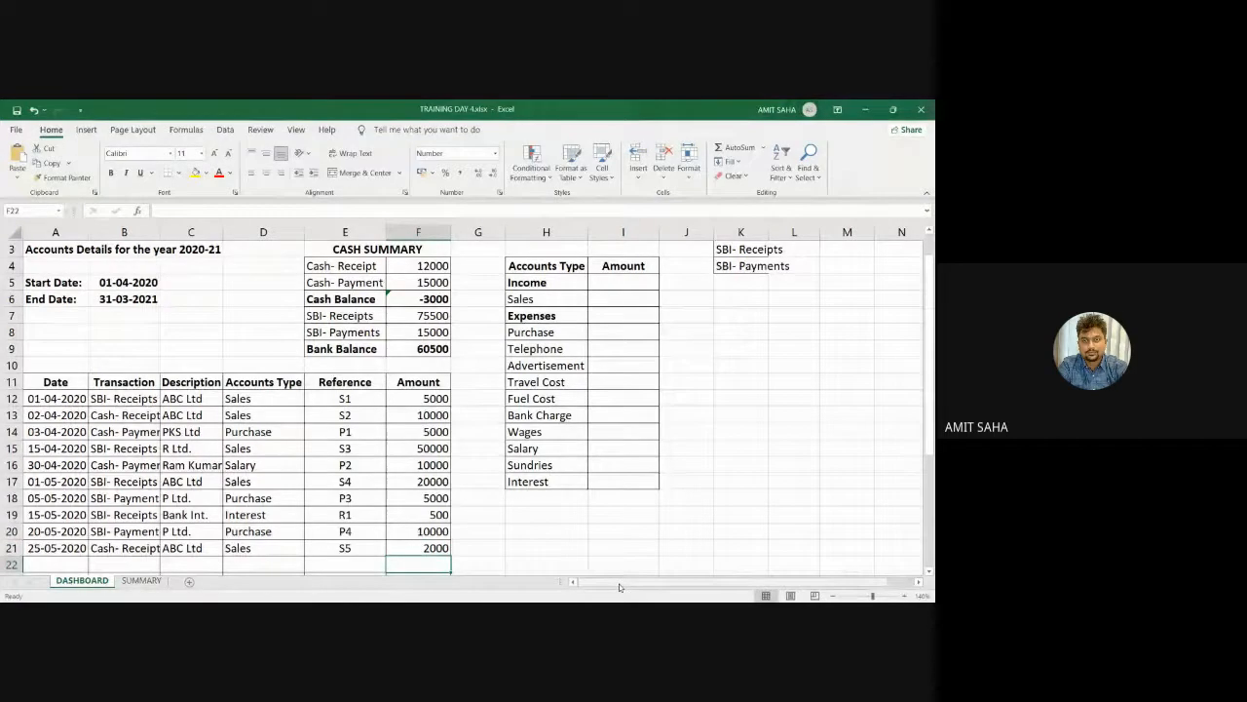
Change the amount of the row 21 Cash- Receipt transaction to 20000
double_click(405, 548)
key(BackSpace)
text(00)
key(Return)
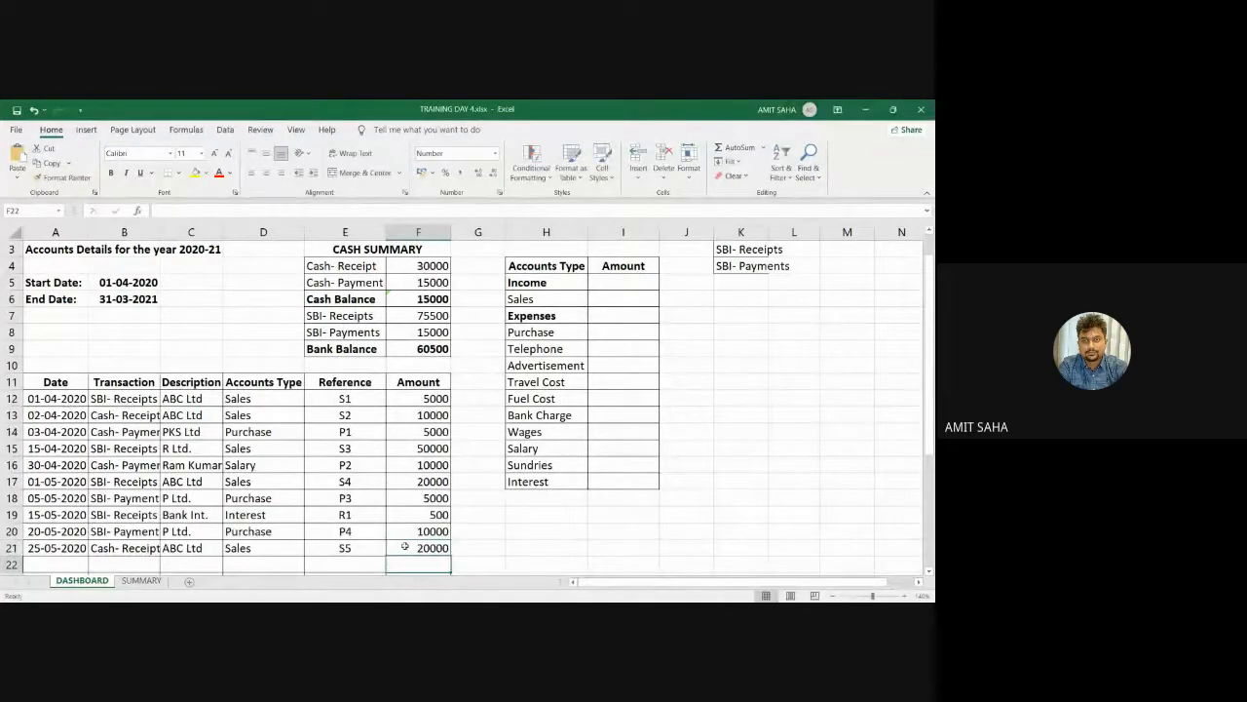
Ignore the formula error flagged on the Cash Balance cell F6
click(390, 299)
click(378, 298)
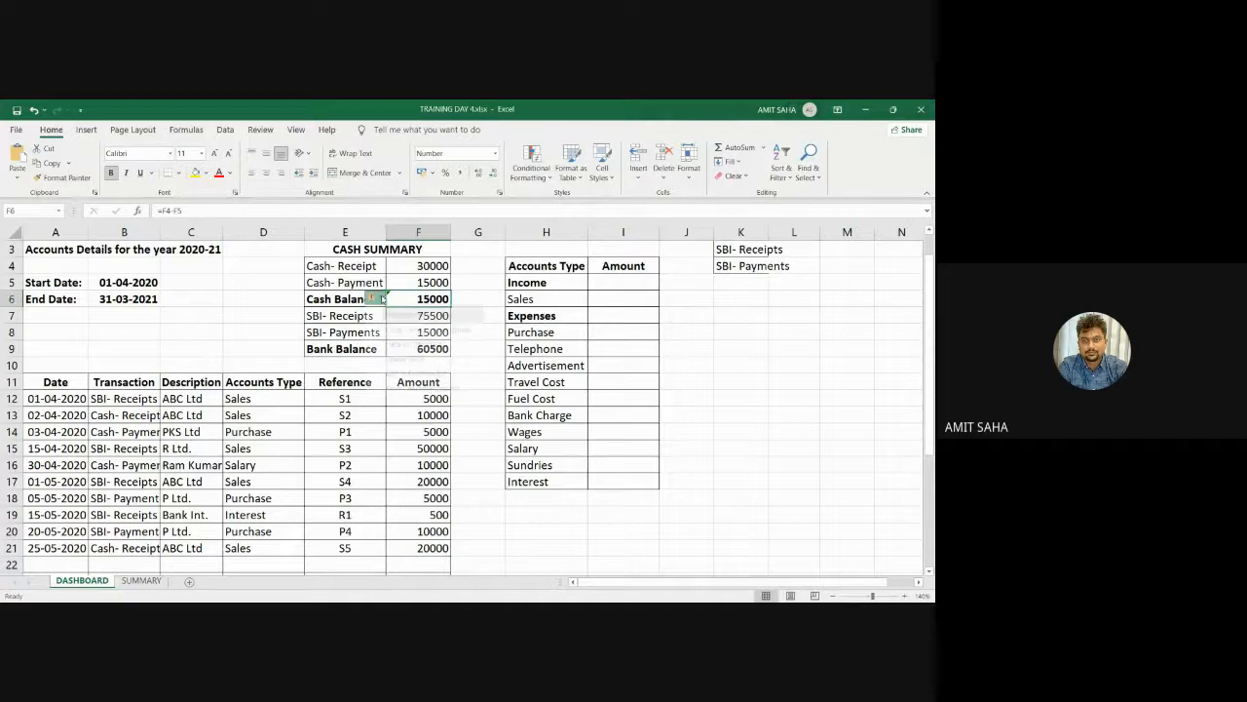
click(404, 359)
click(546, 531)
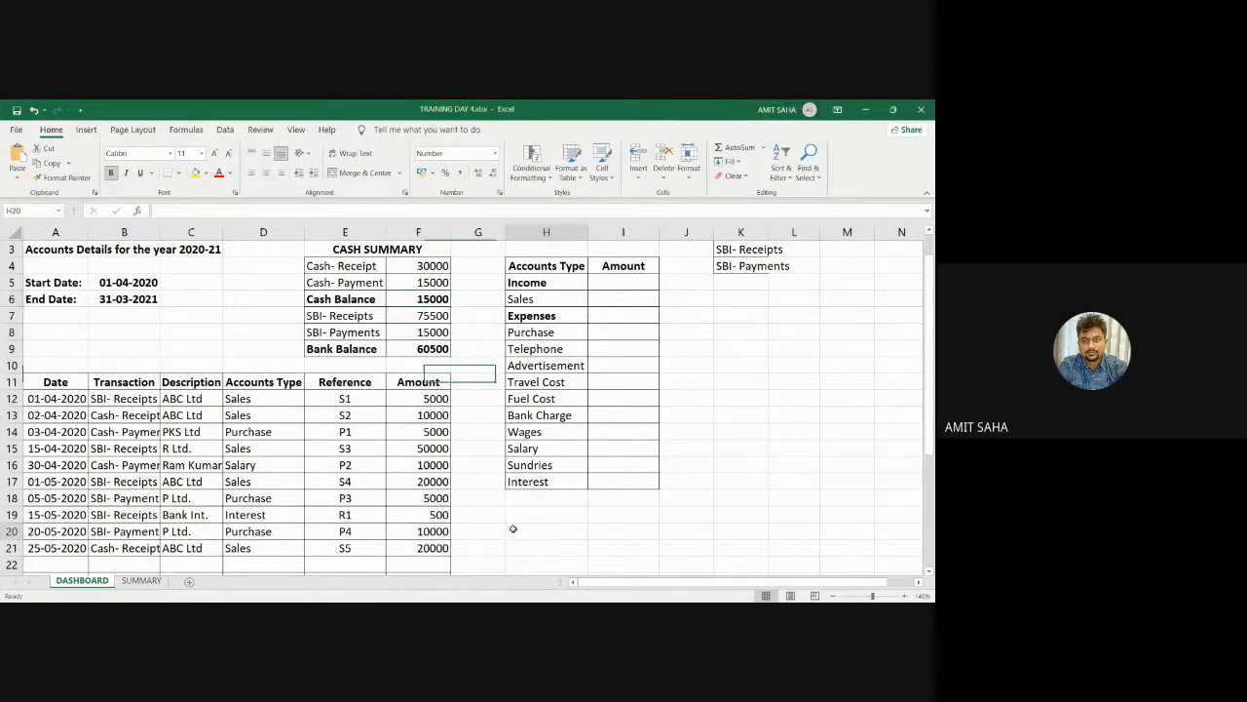
click(721, 465)
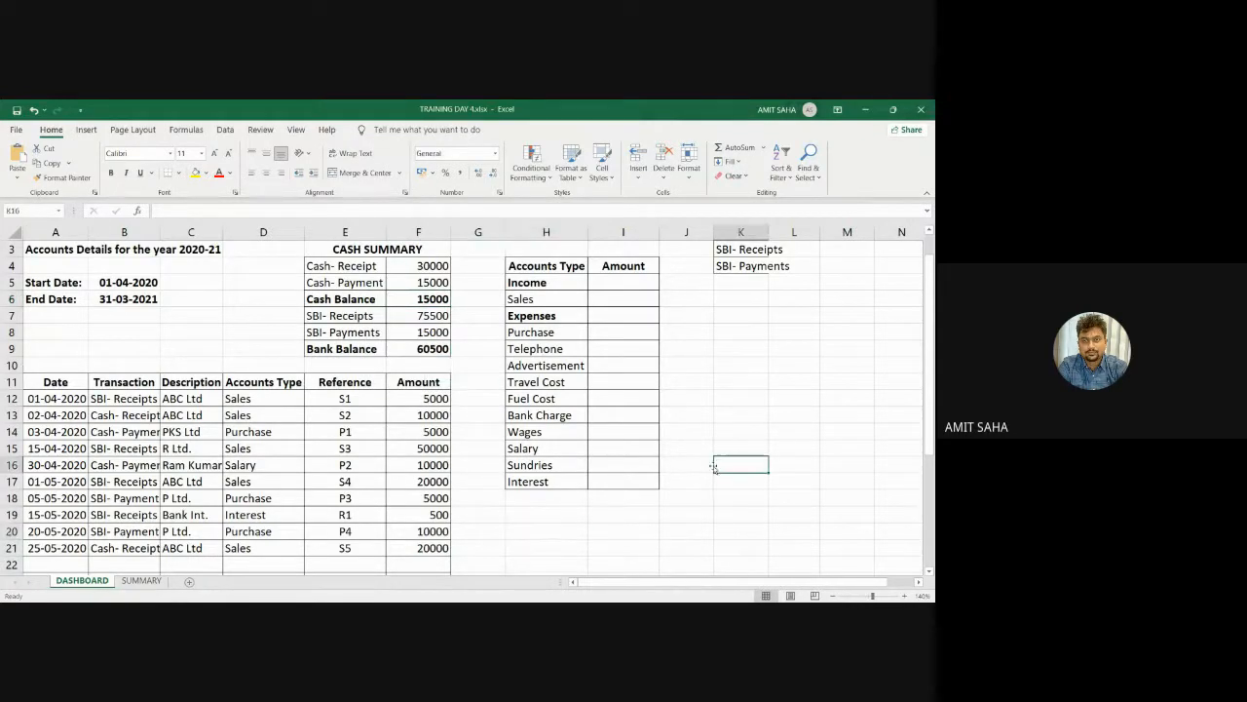
Review the Cash- Receipt, Cash- Payment and Cash Balance formulas in F4 to F6
click(417, 303)
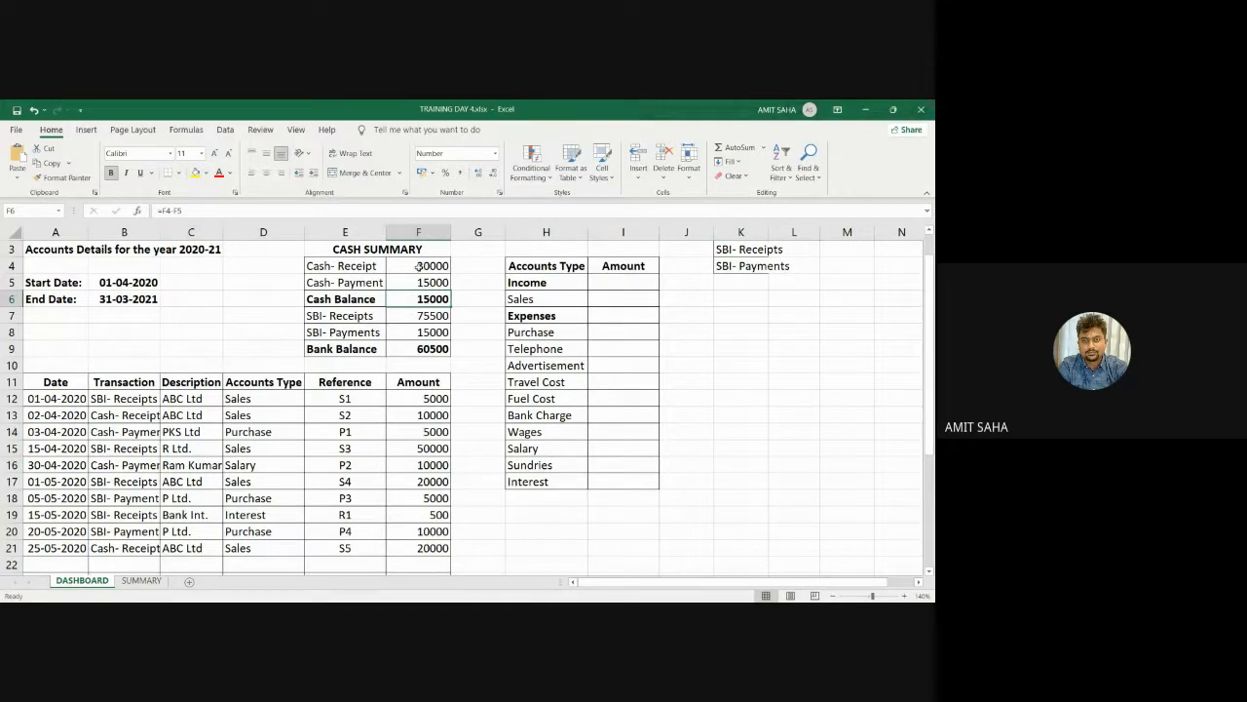
click(418, 267)
click(426, 282)
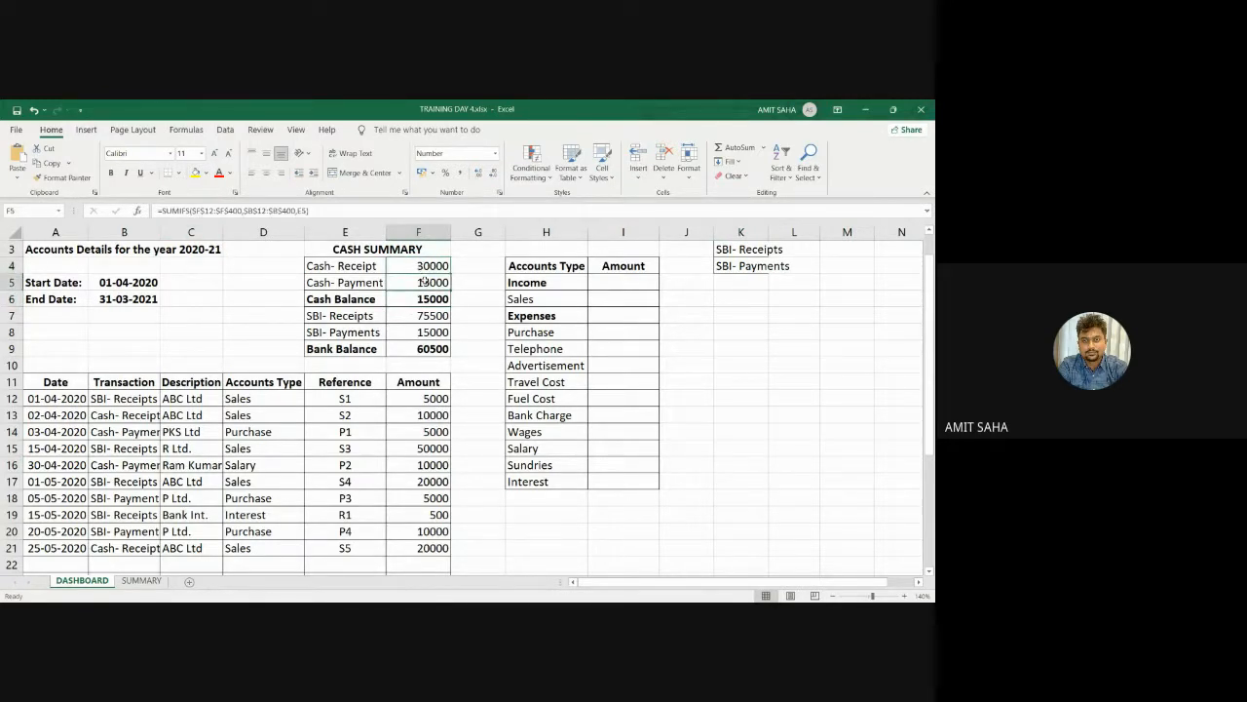
click(420, 301)
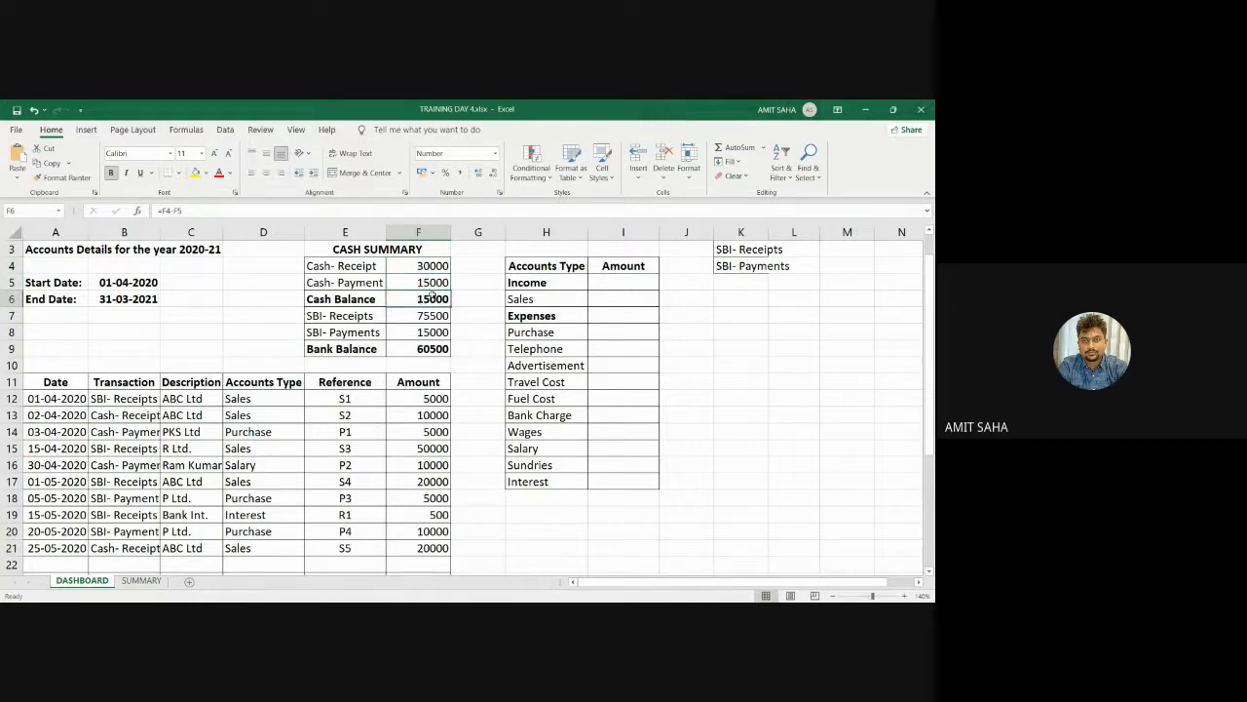
click(434, 272)
click(424, 283)
Clear the Cash Balance formula in F6
click(415, 298)
key(Delete)
text(=)
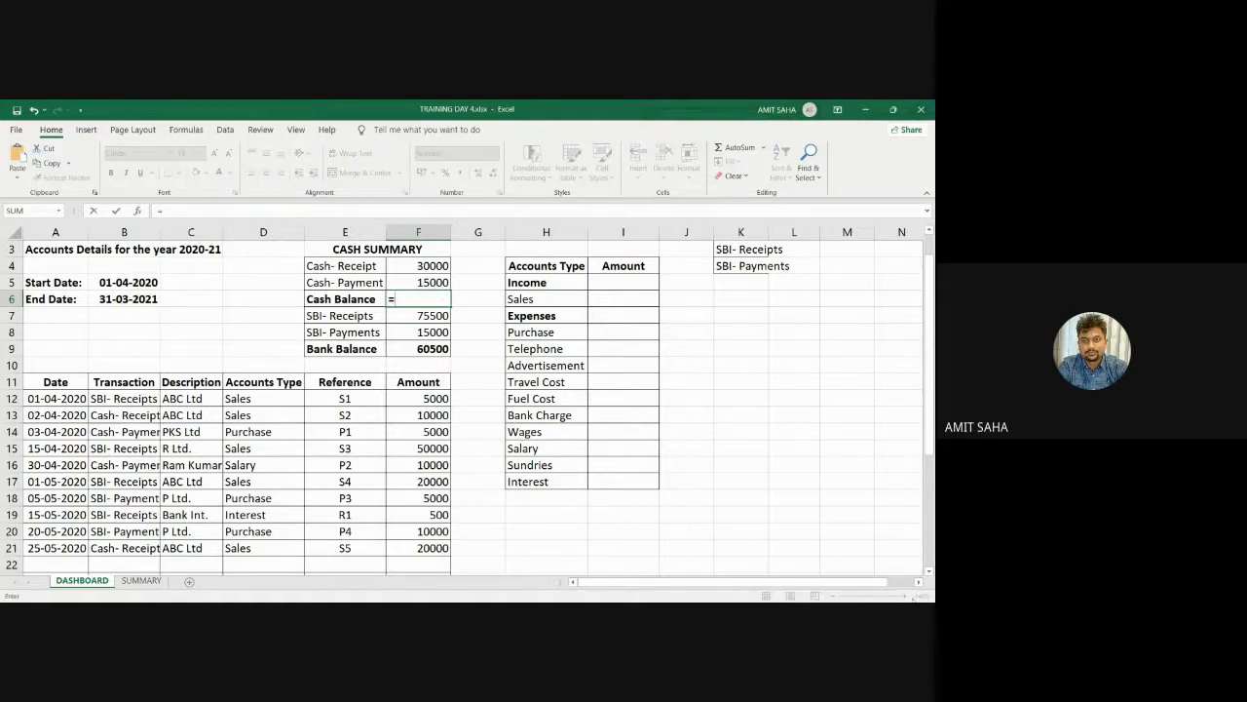
key(Escape)
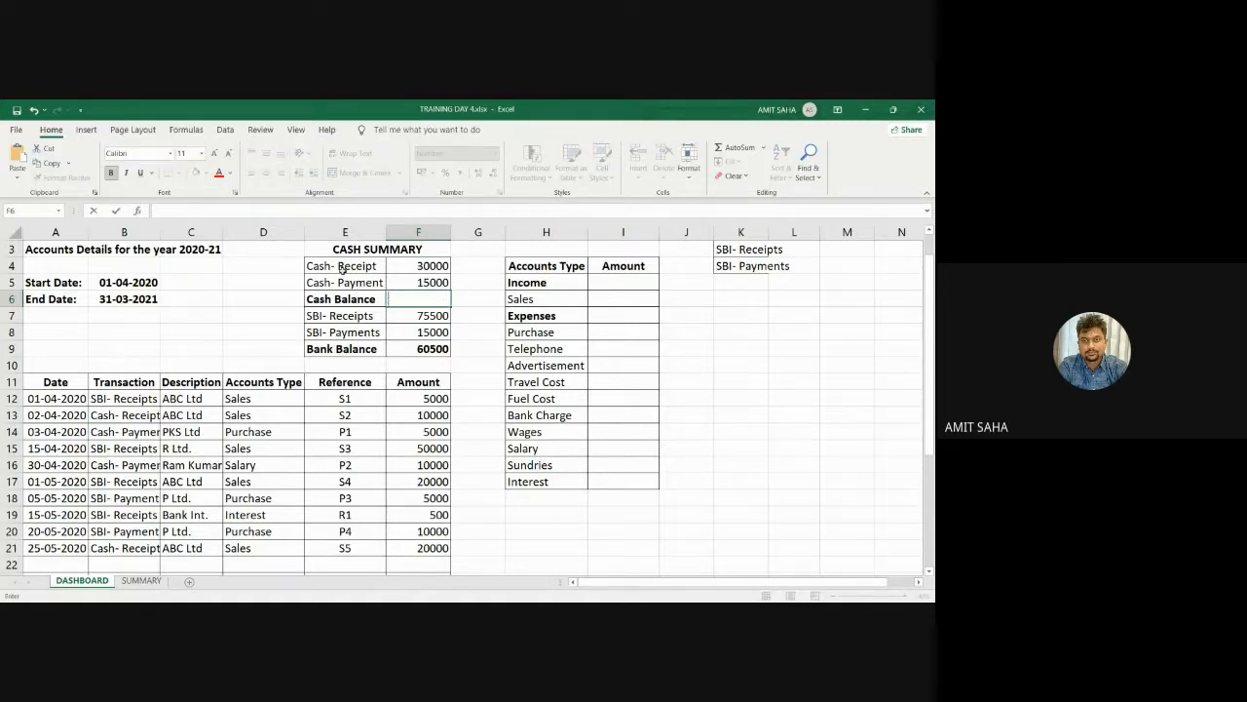
click(793, 395)
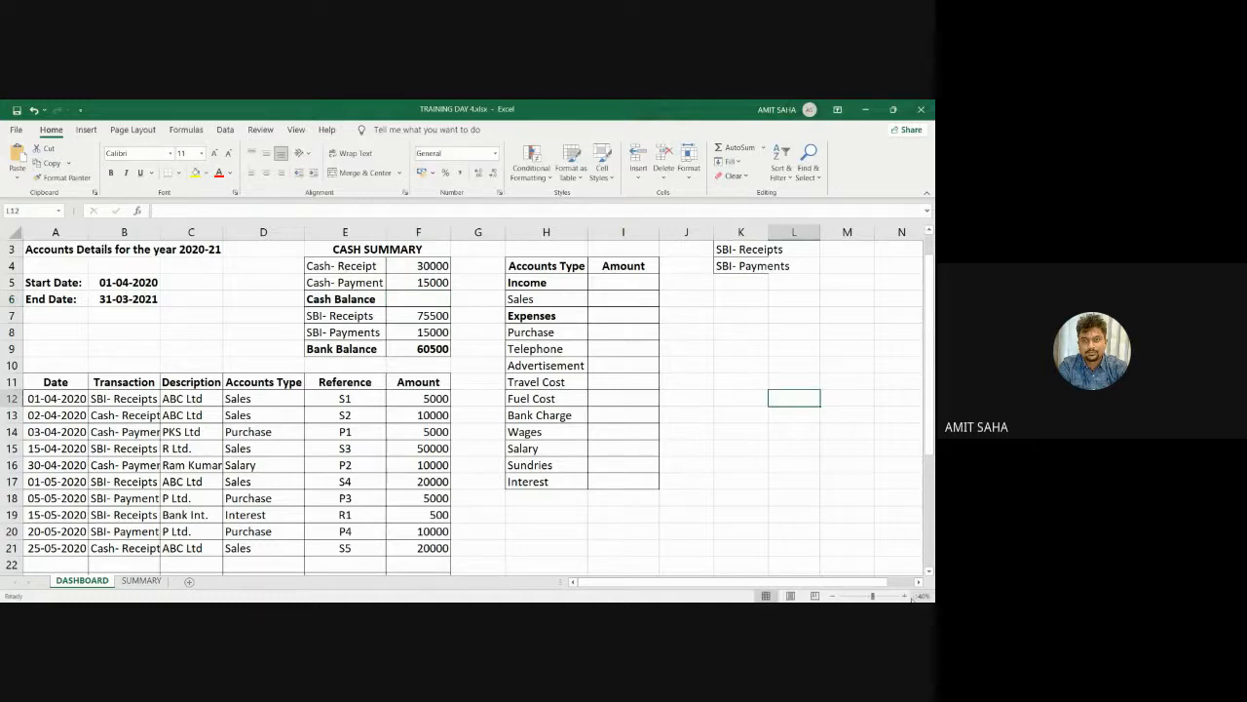
click(906, 596)
click(906, 597)
click(906, 597)
click(906, 597)
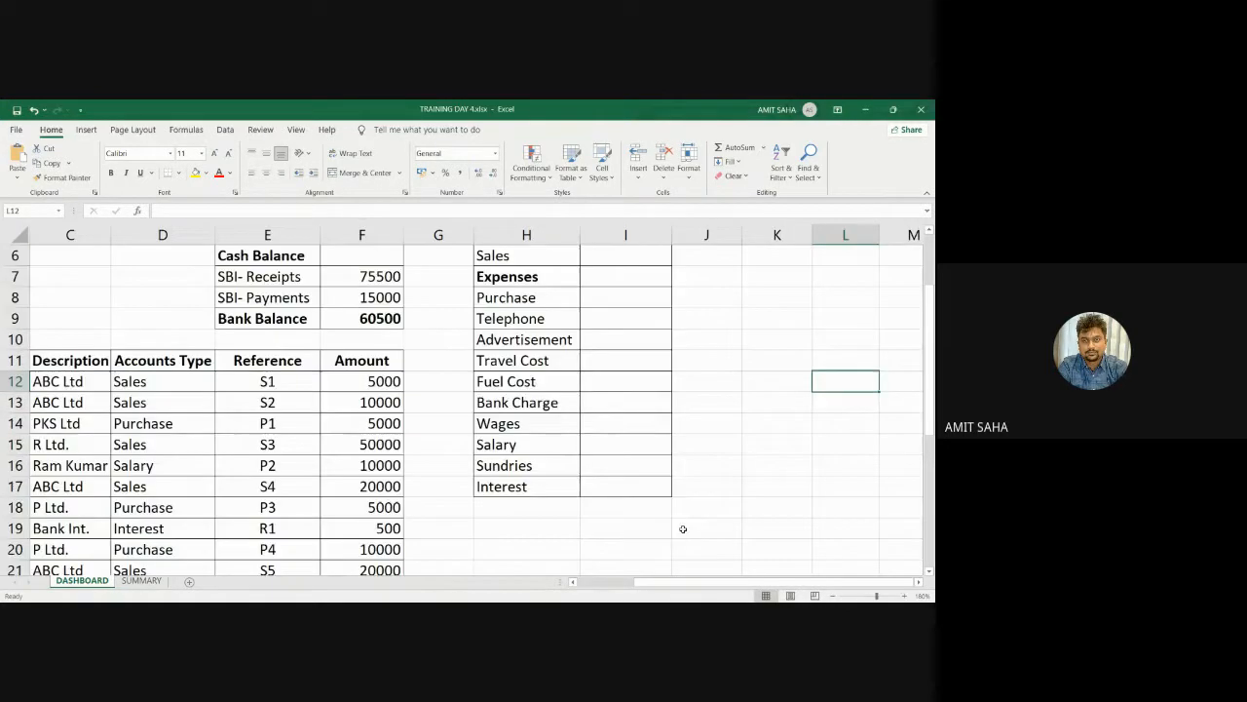
scroll(673, 525, up, 2)
click(334, 358)
text(=)
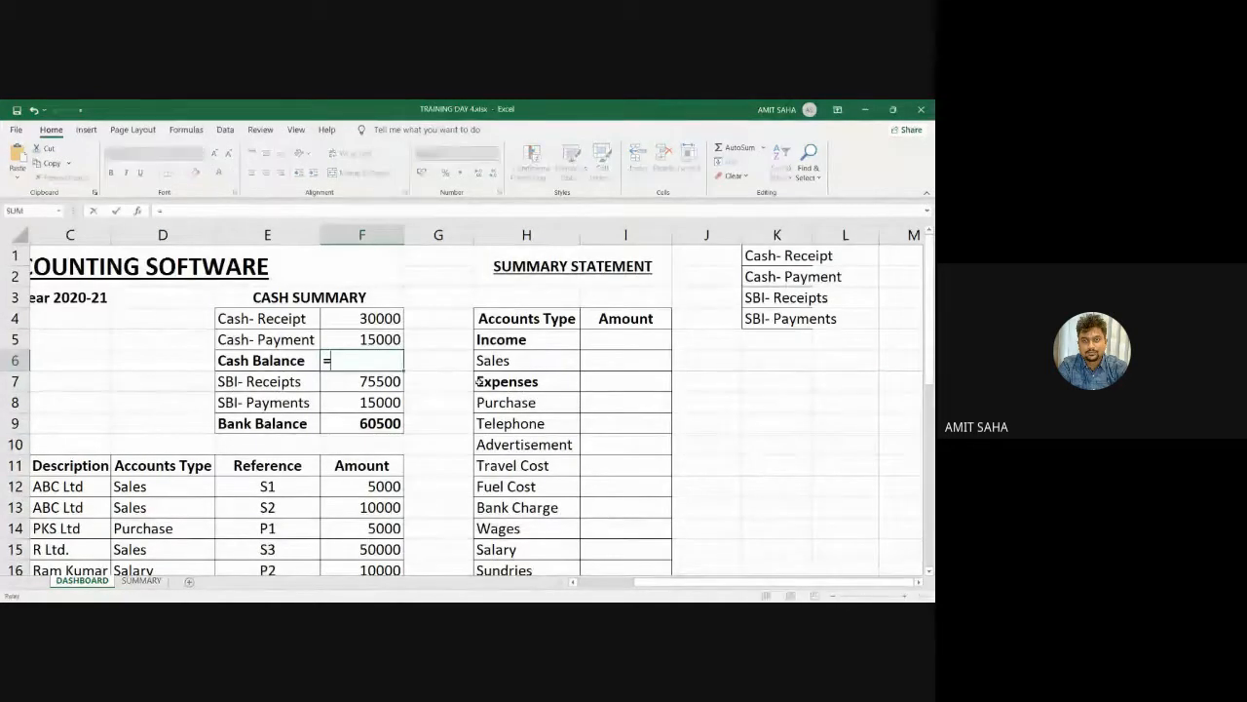
click(383, 317)
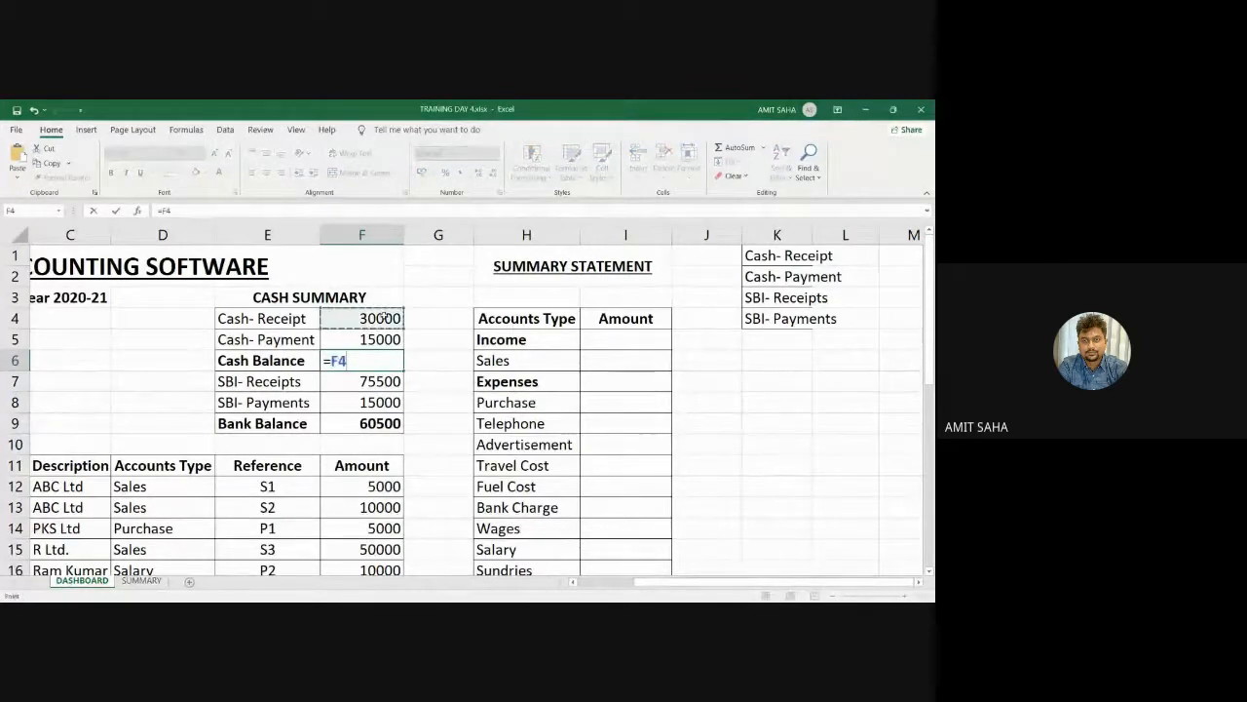
text(-)
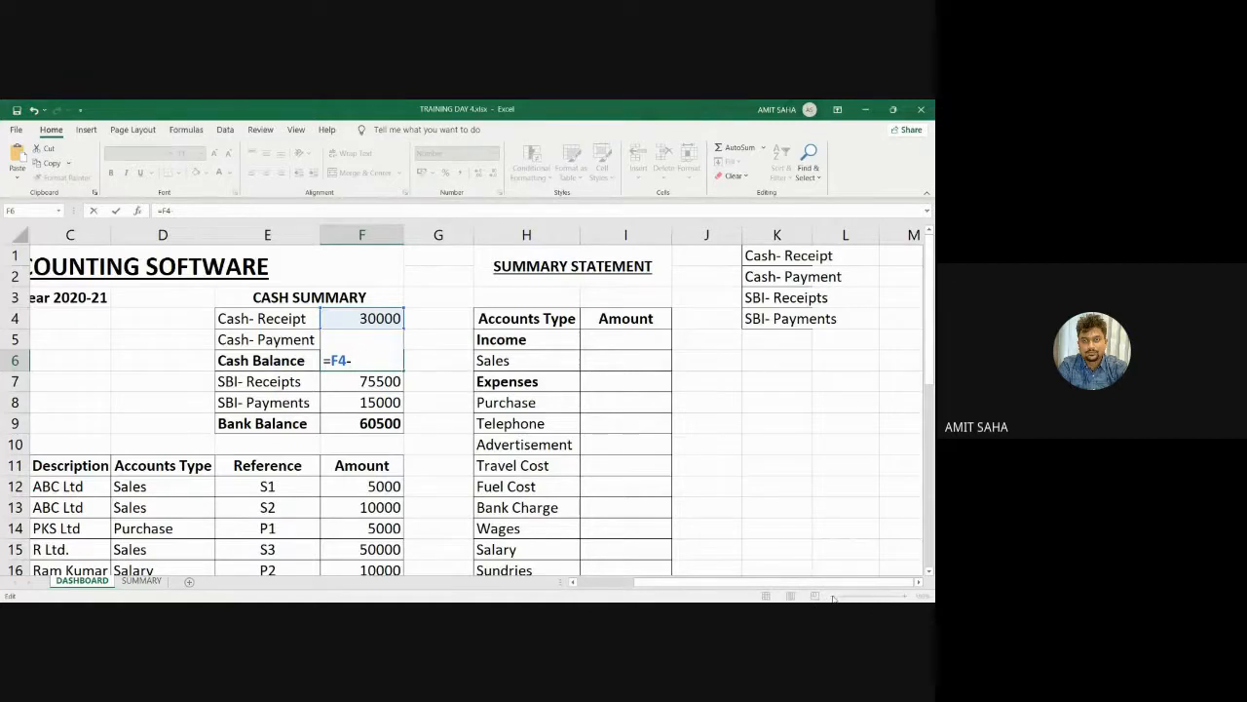
key(Escape)
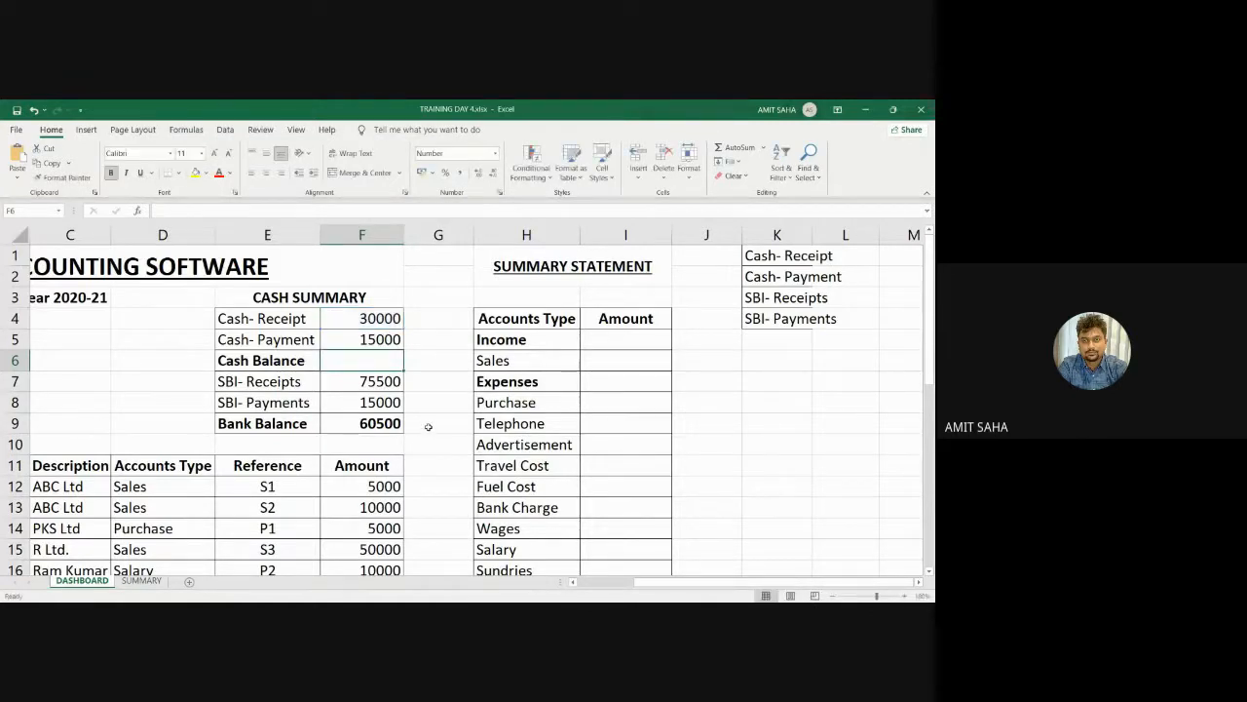
Undo the clearing of the Cash Balance cell F6 to restore the formula =F4-F5
click(457, 417)
click(833, 596)
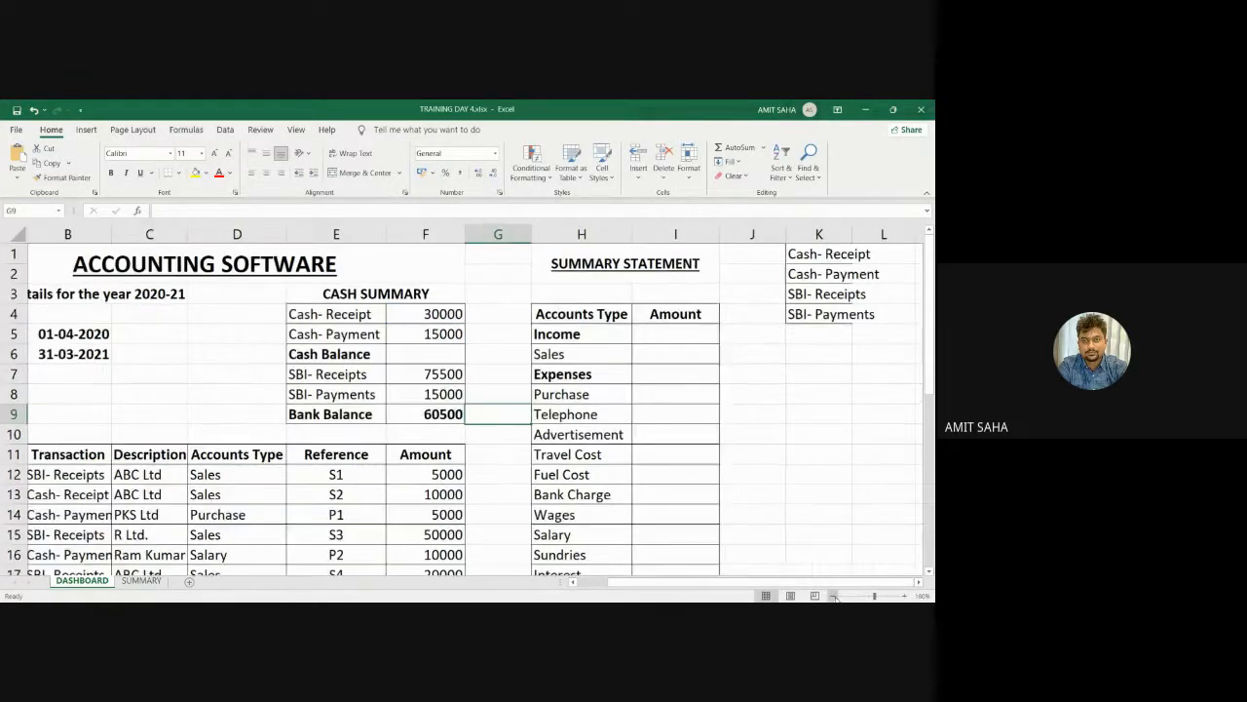
click(833, 596)
click(833, 595)
click(833, 595)
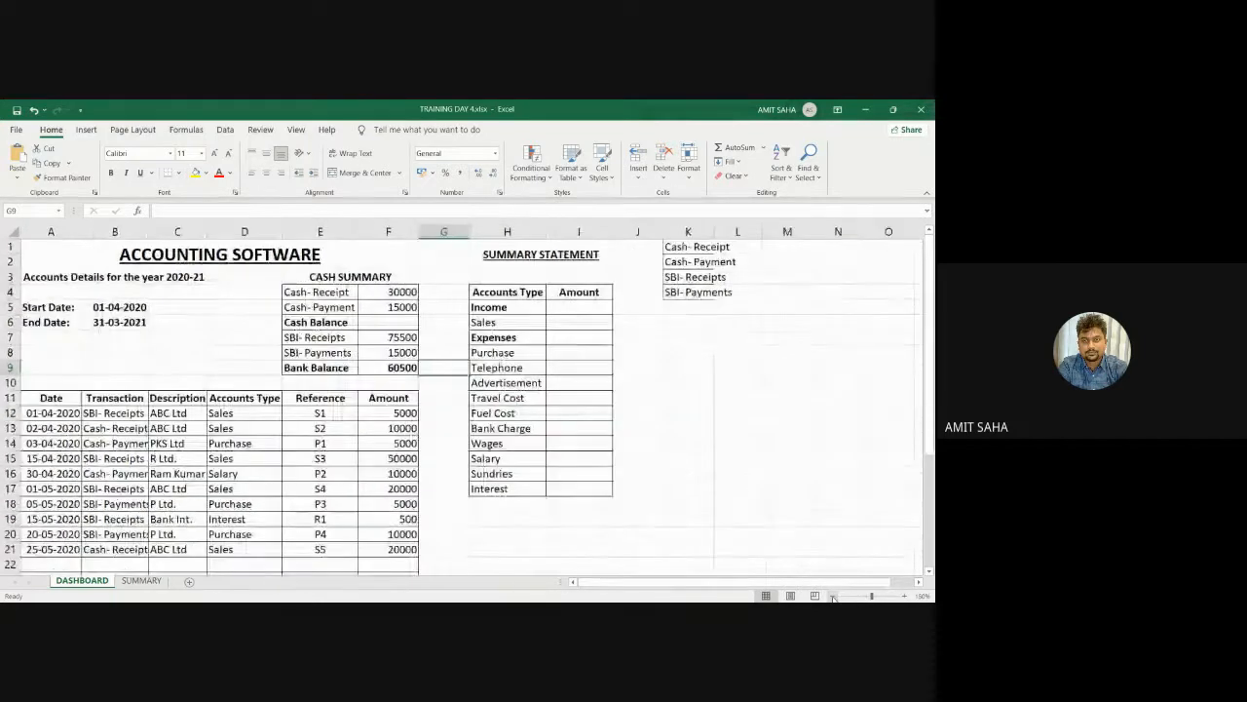
click(35, 112)
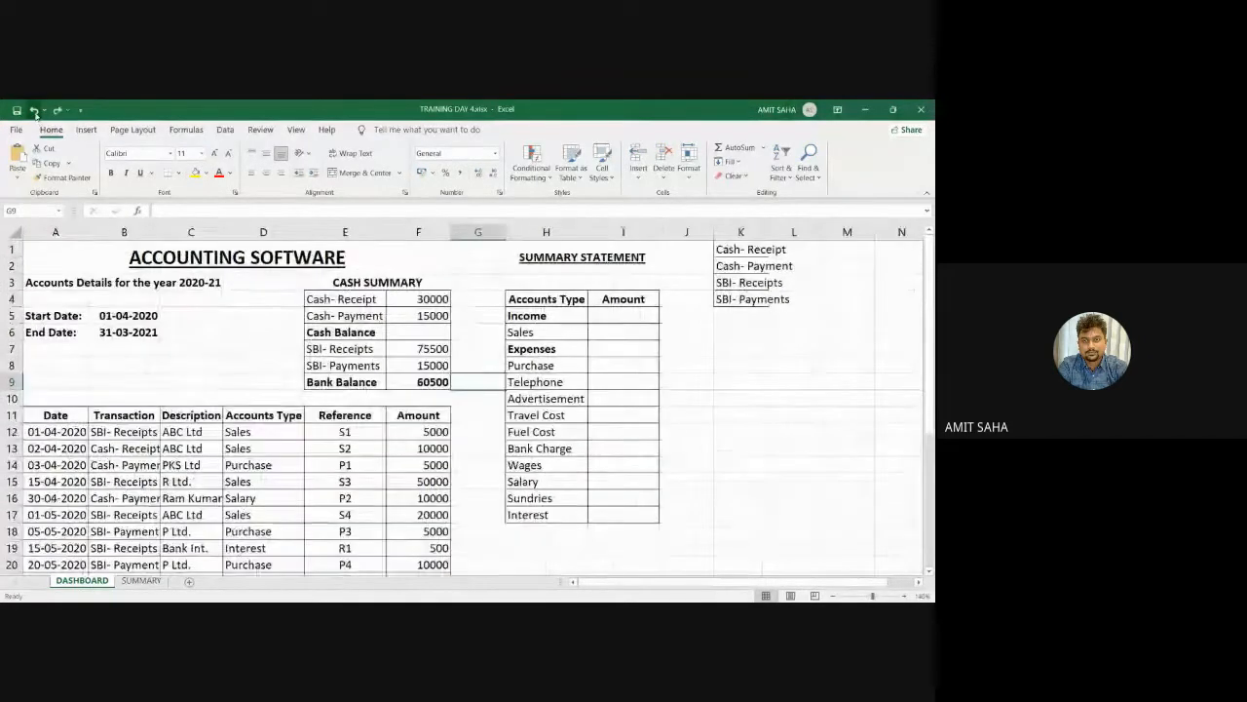
click(35, 112)
click(35, 113)
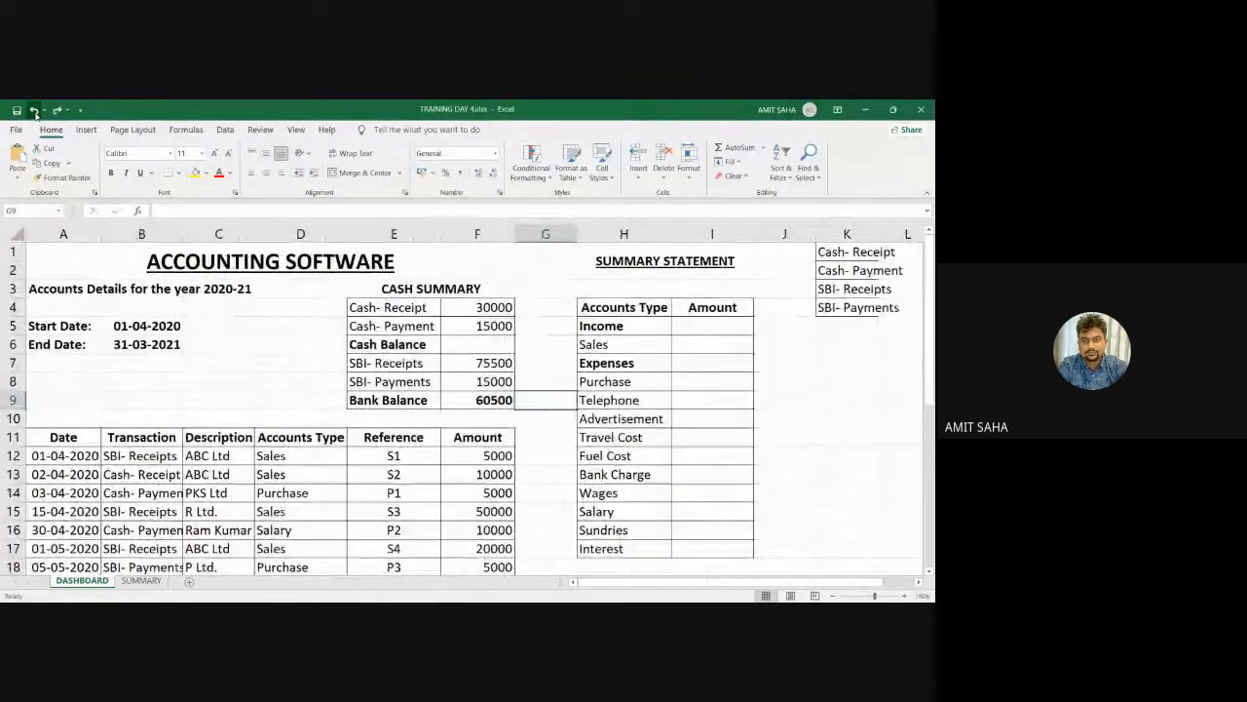
click(35, 112)
click(35, 112)
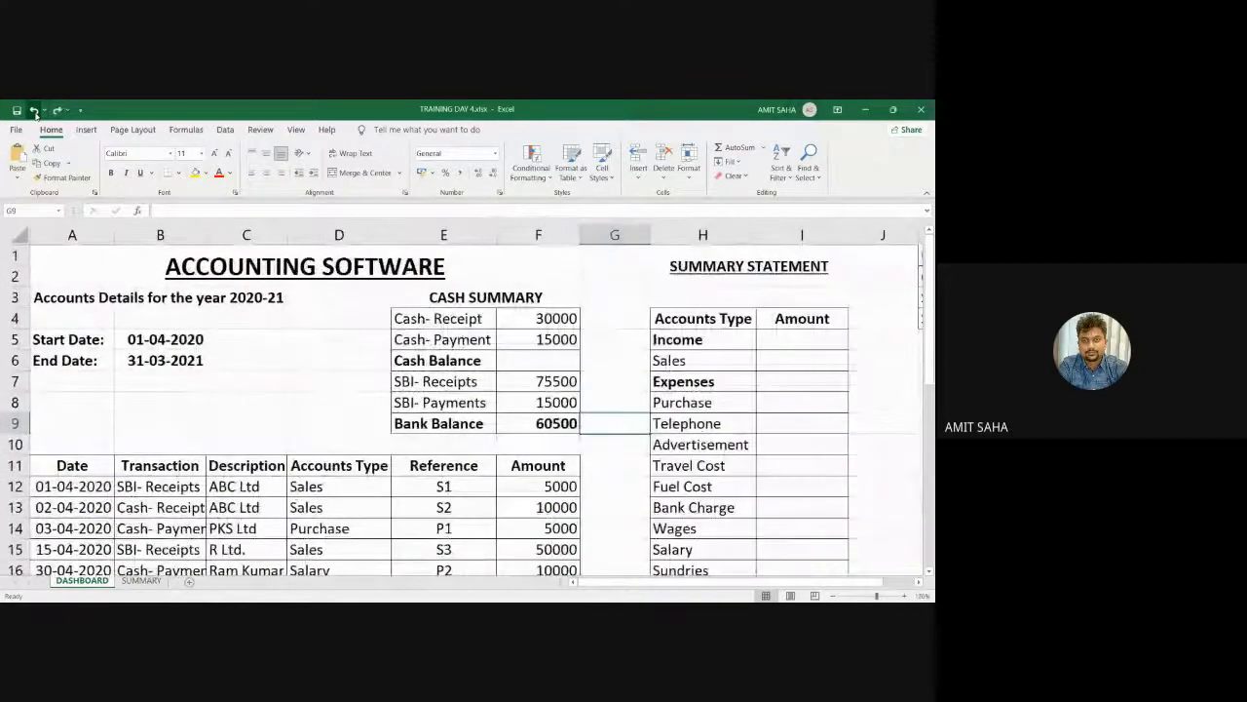
click(35, 112)
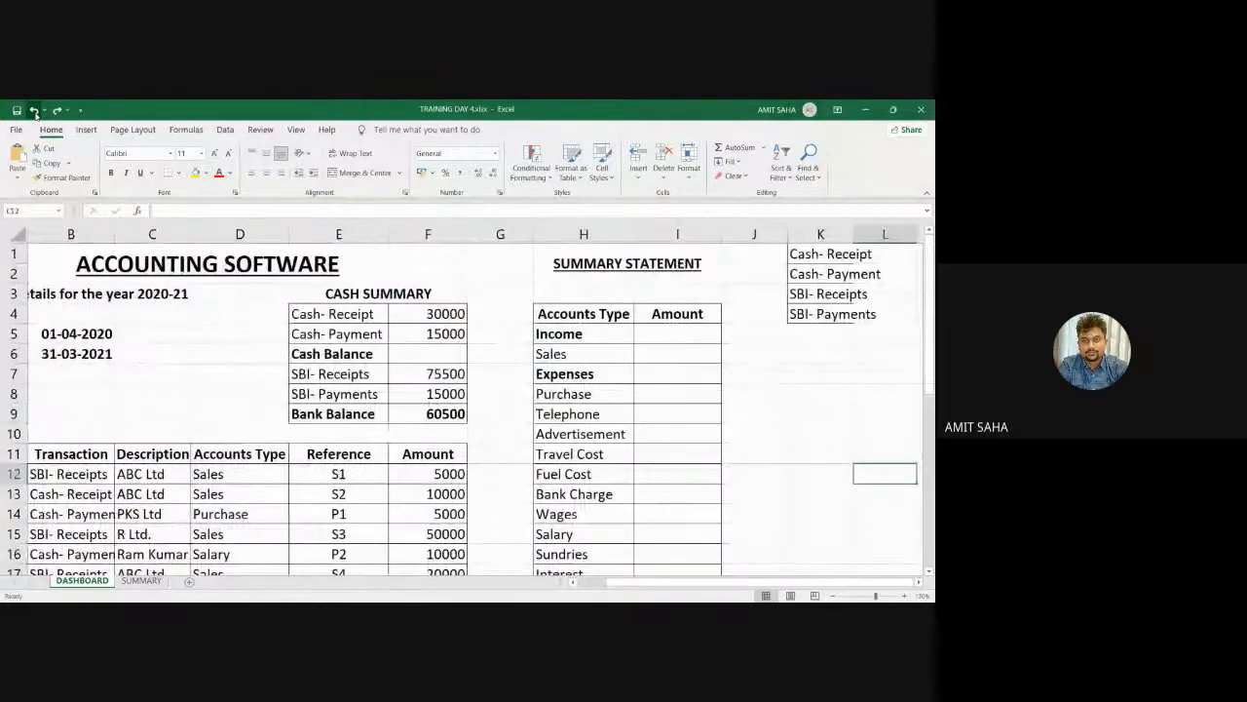
click(35, 112)
click(35, 113)
click(35, 112)
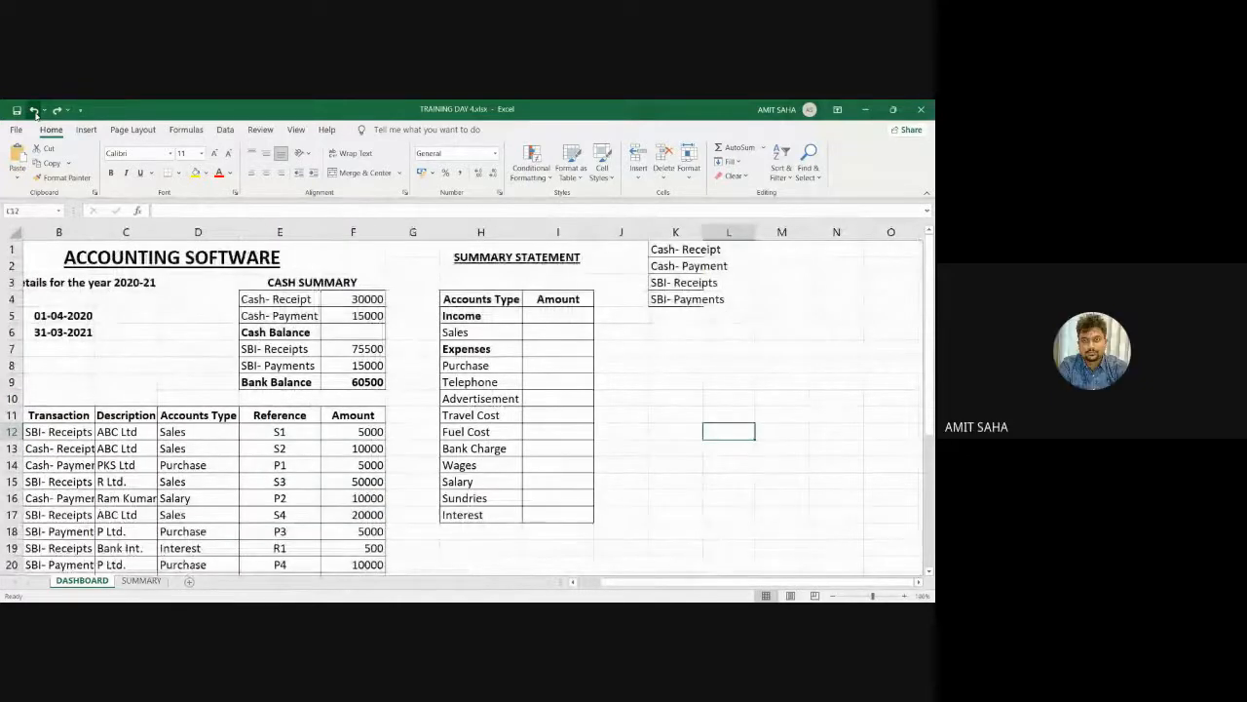
click(35, 112)
click(35, 112)
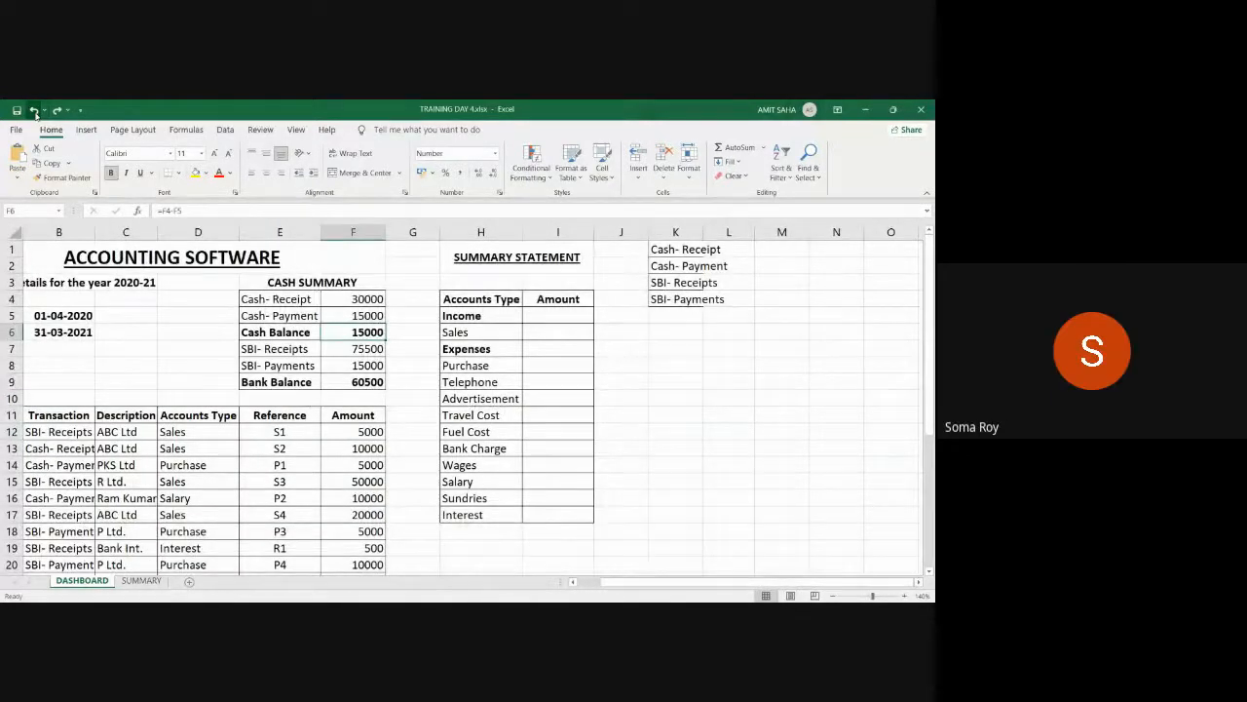
click(654, 441)
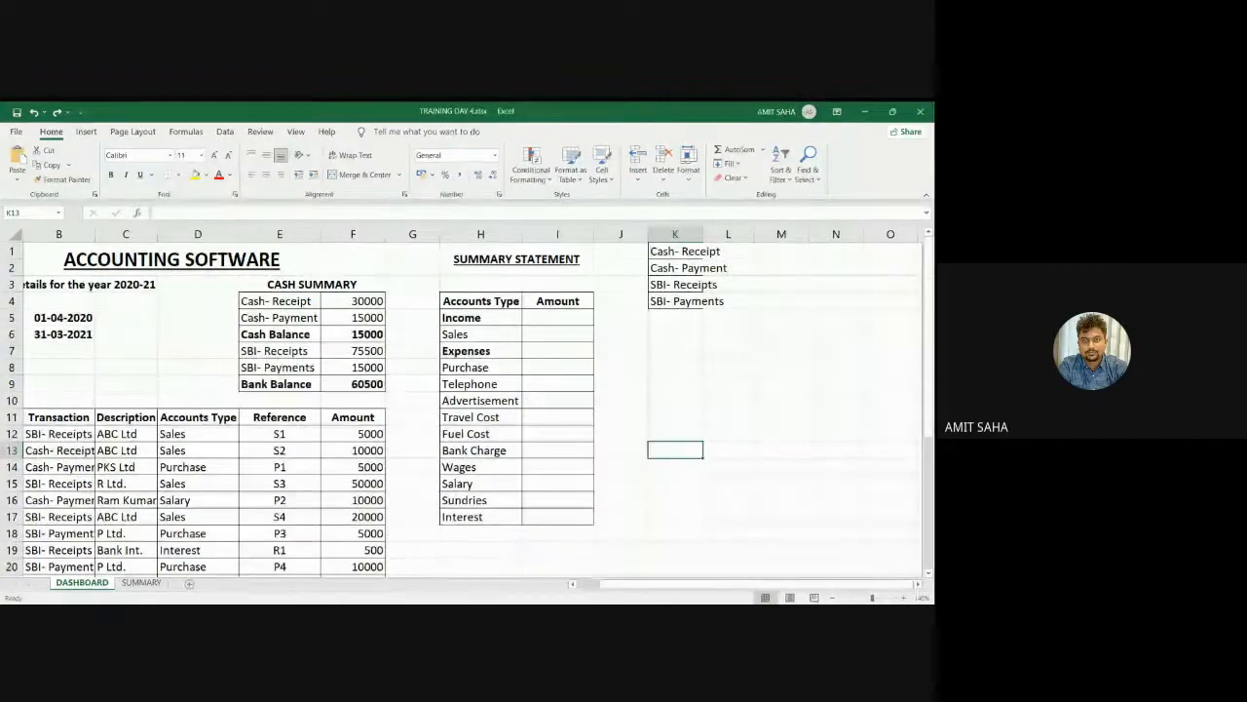
click(710, 382)
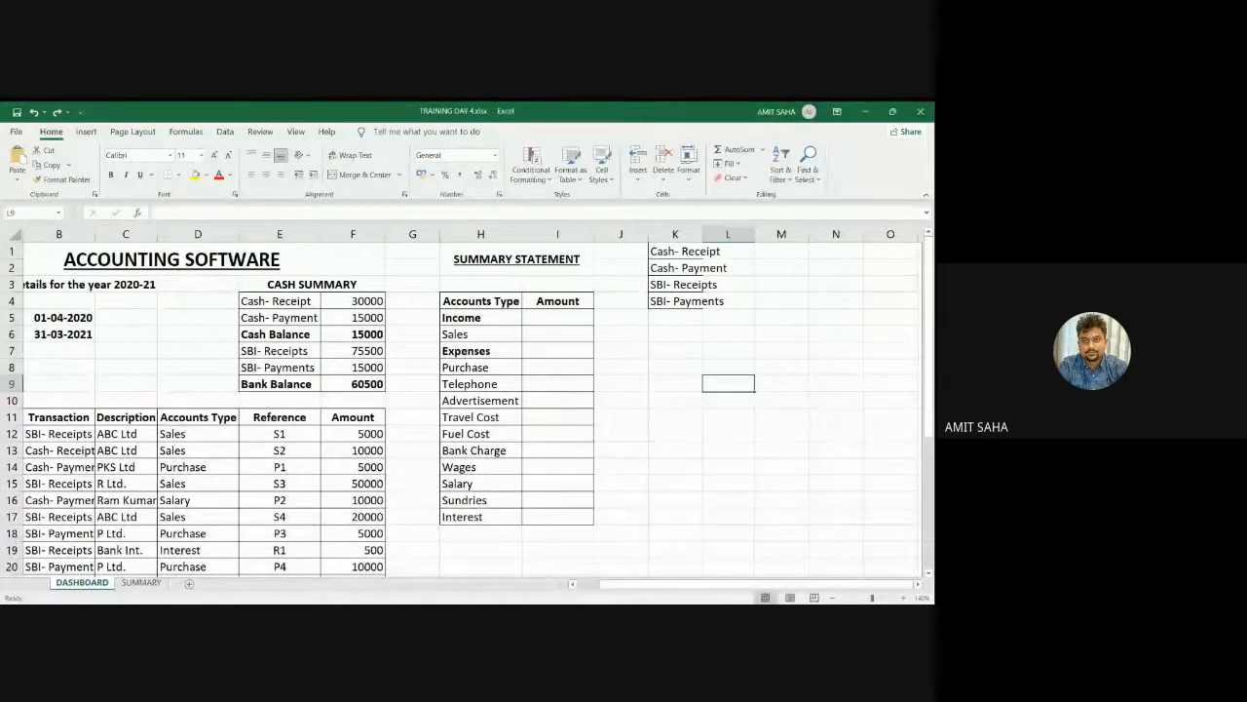
key(alt+Tab)
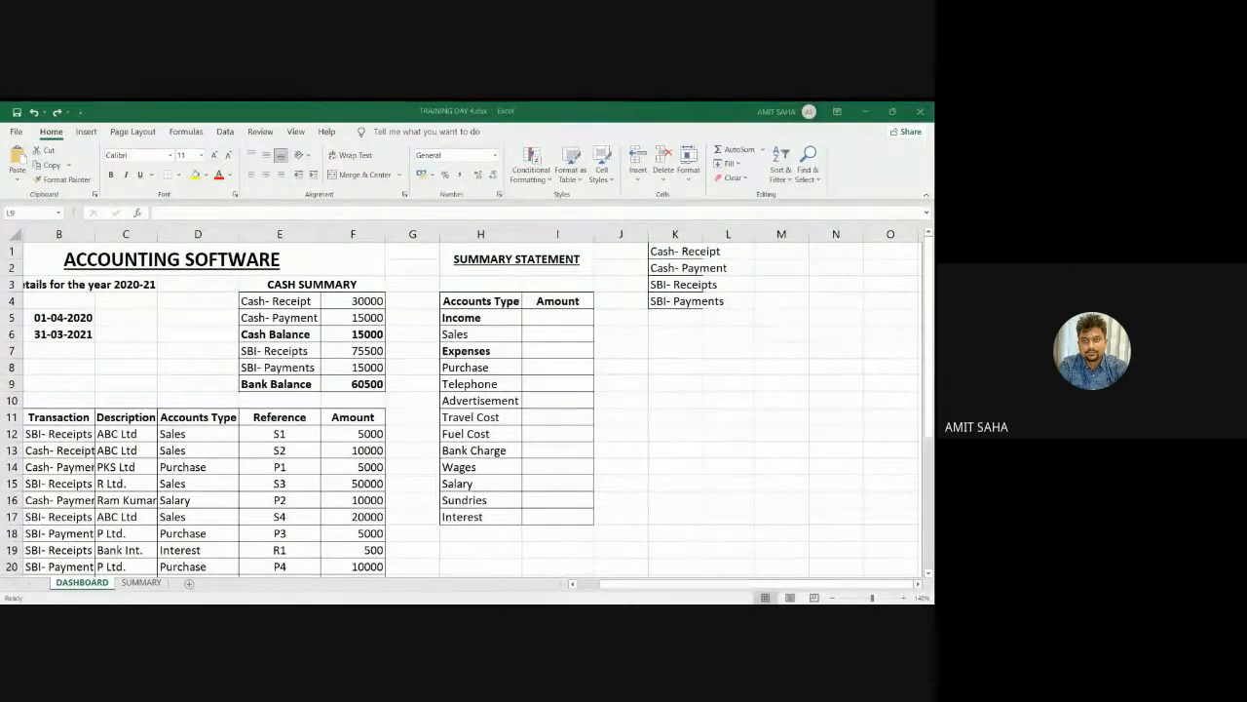
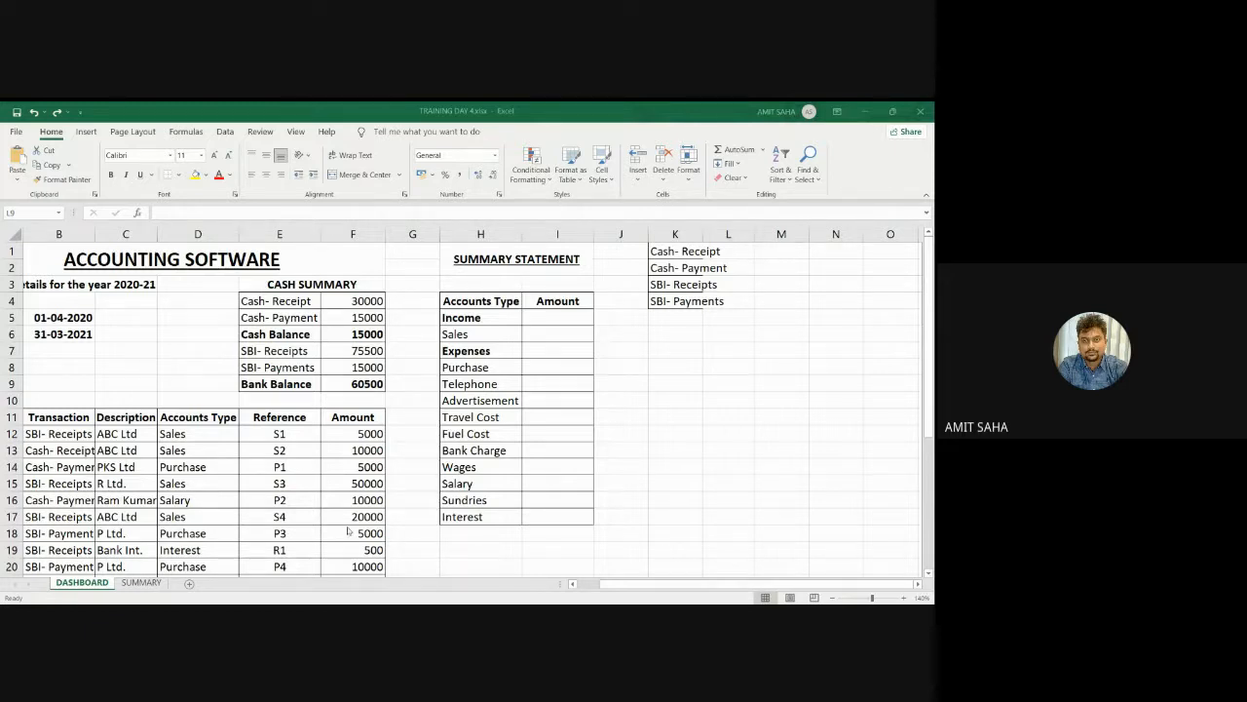
click(449, 519)
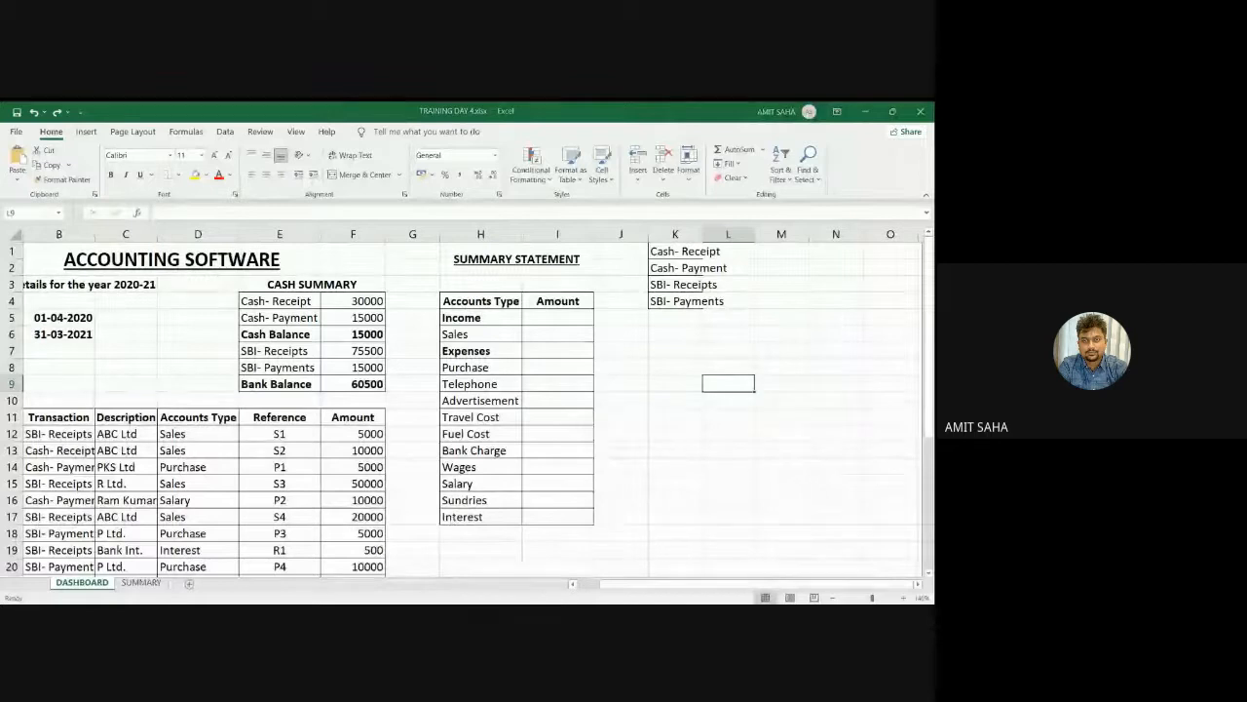
scroll(698, 521, down, 2)
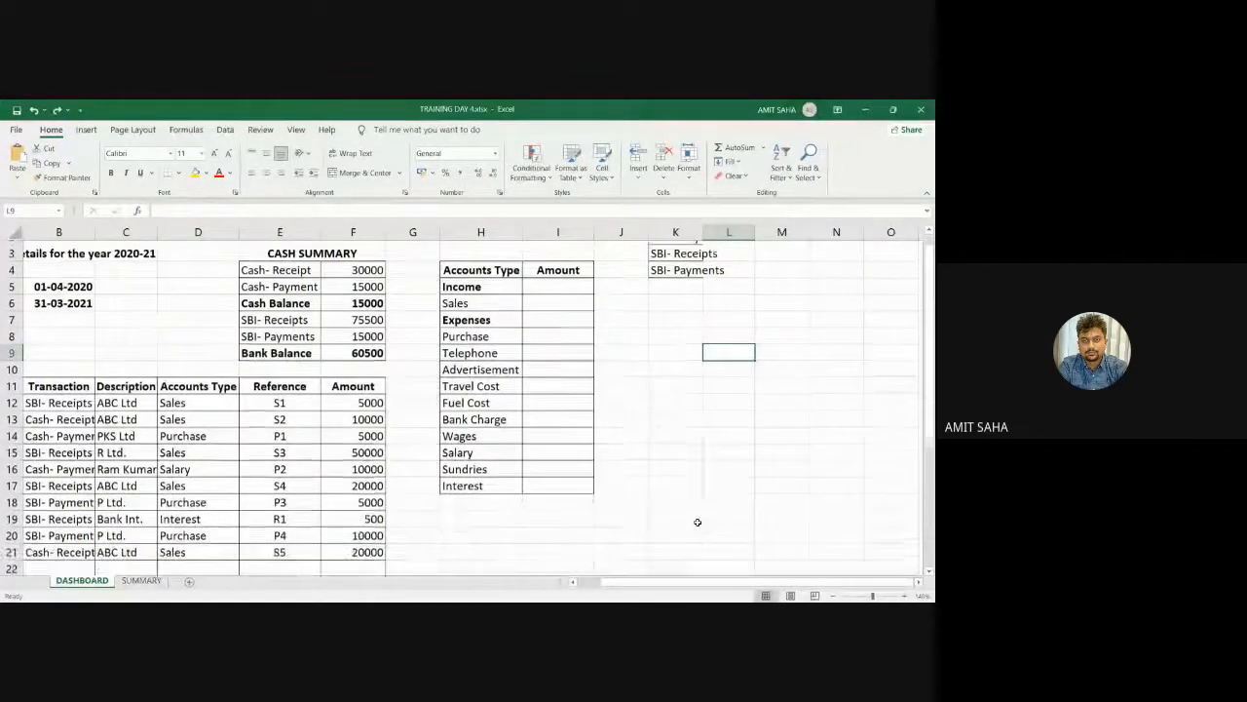
scroll(712, 523, up, 1)
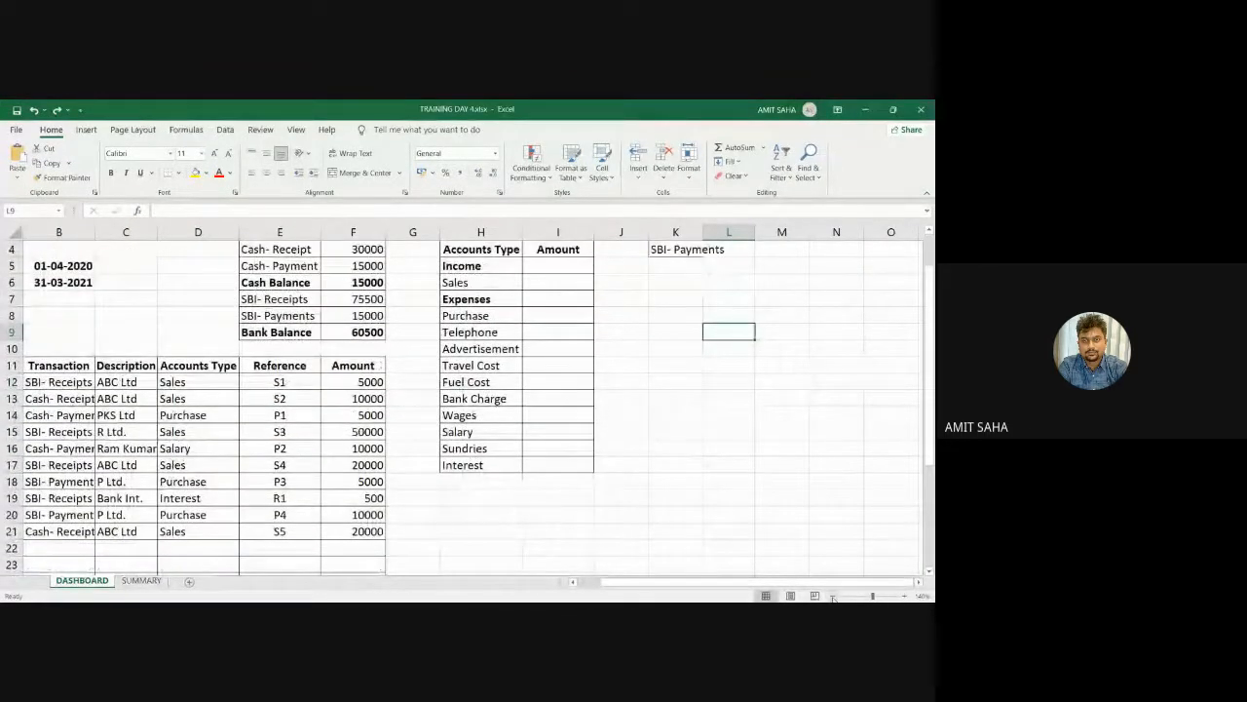
scroll(768, 546, down, 1)
scroll(768, 546, up, 1)
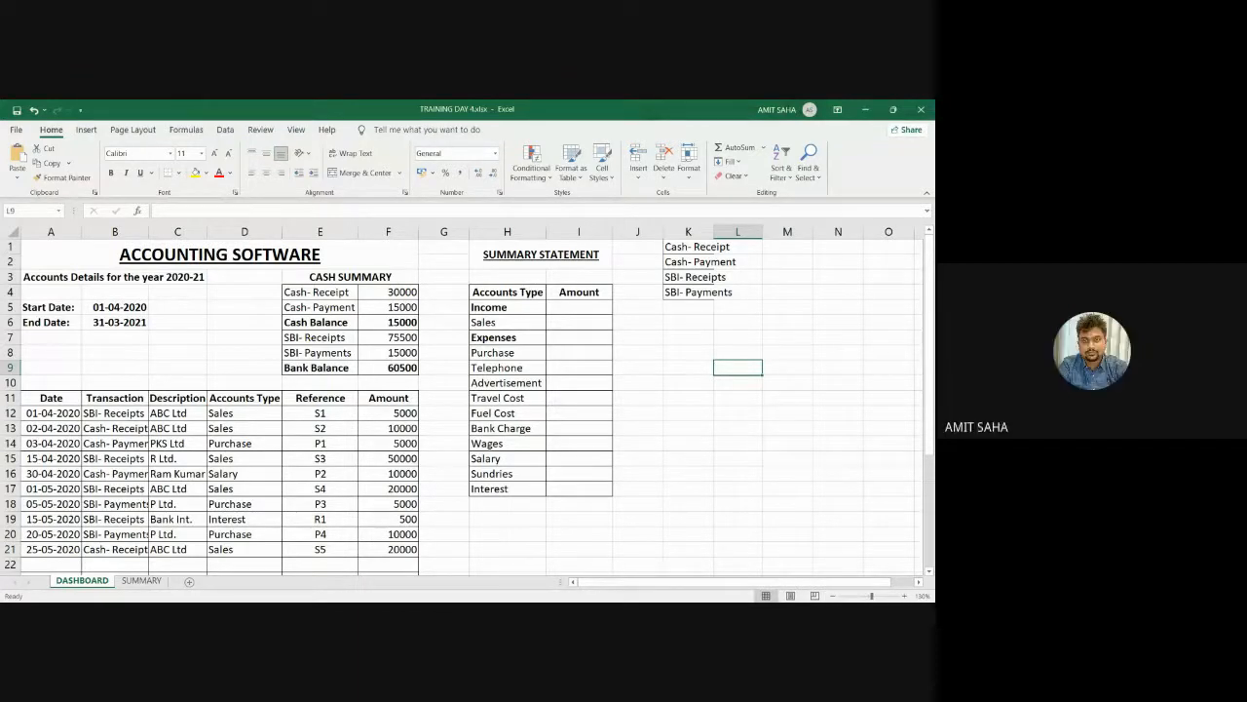
Start a new transaction in row 22 with the date 02-06-2020 and the transaction type Cash- Payment
click(51, 567)
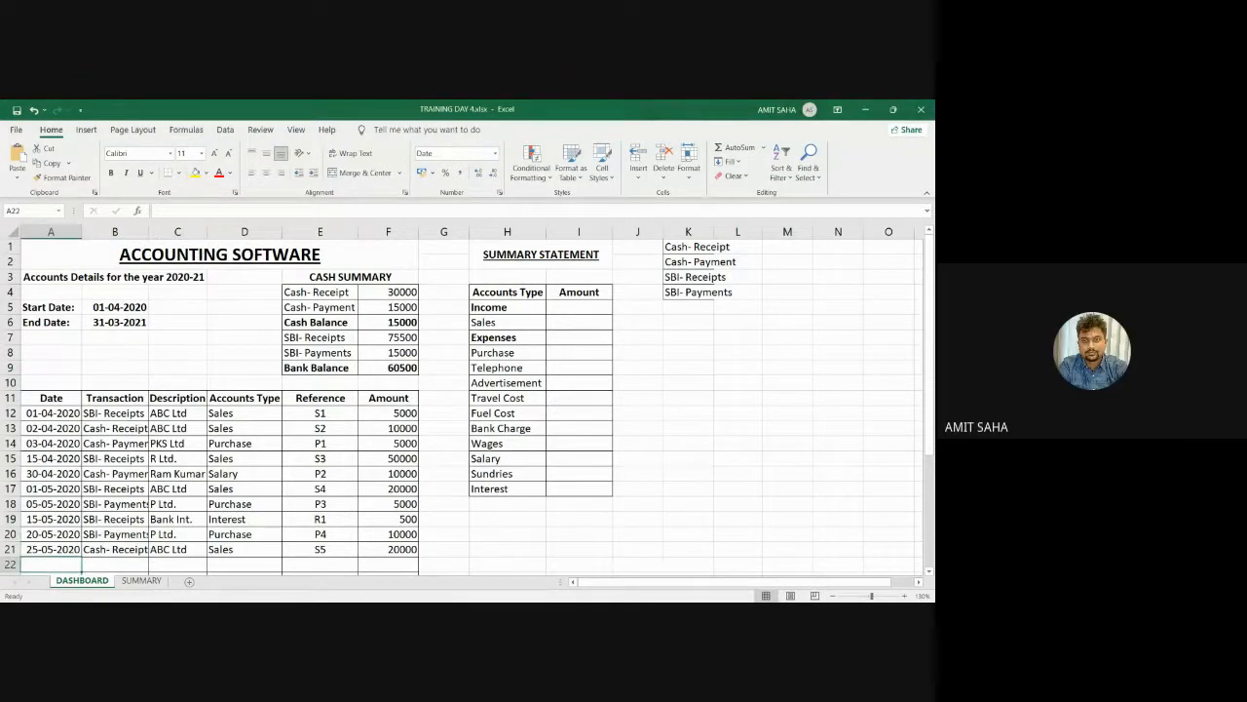
text(02-)
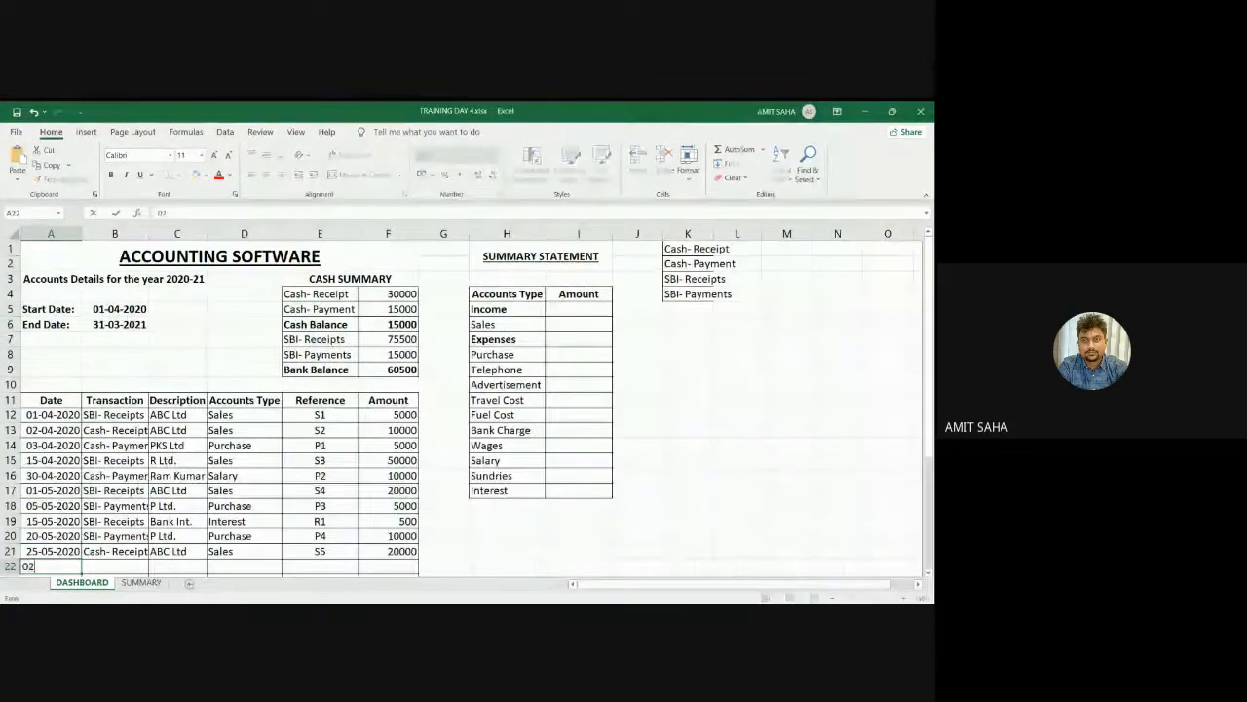
text(06-)
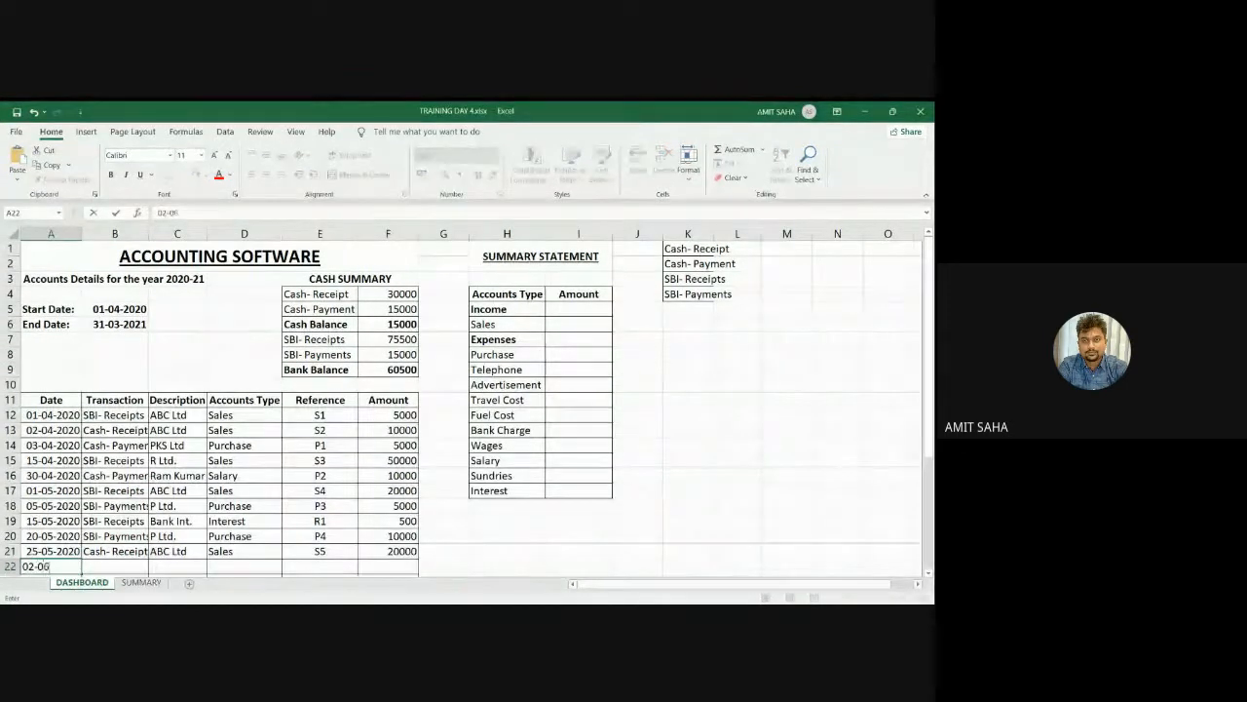
text(2020)
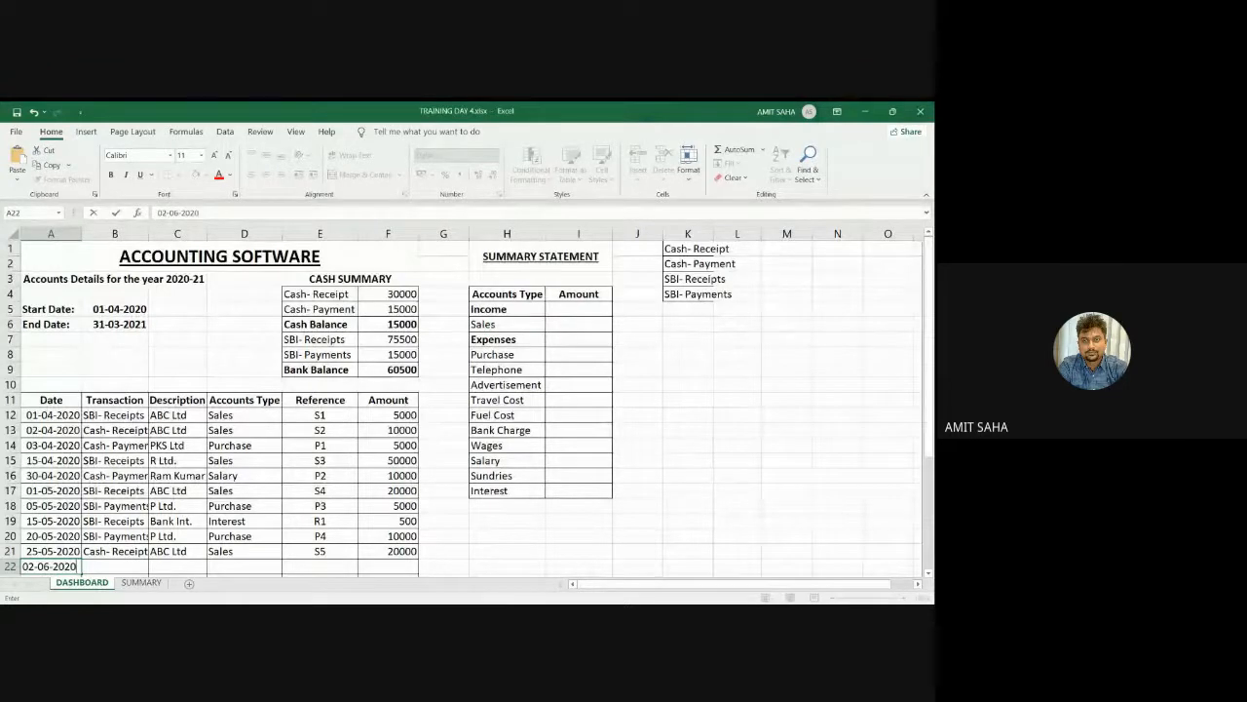
key(Tab)
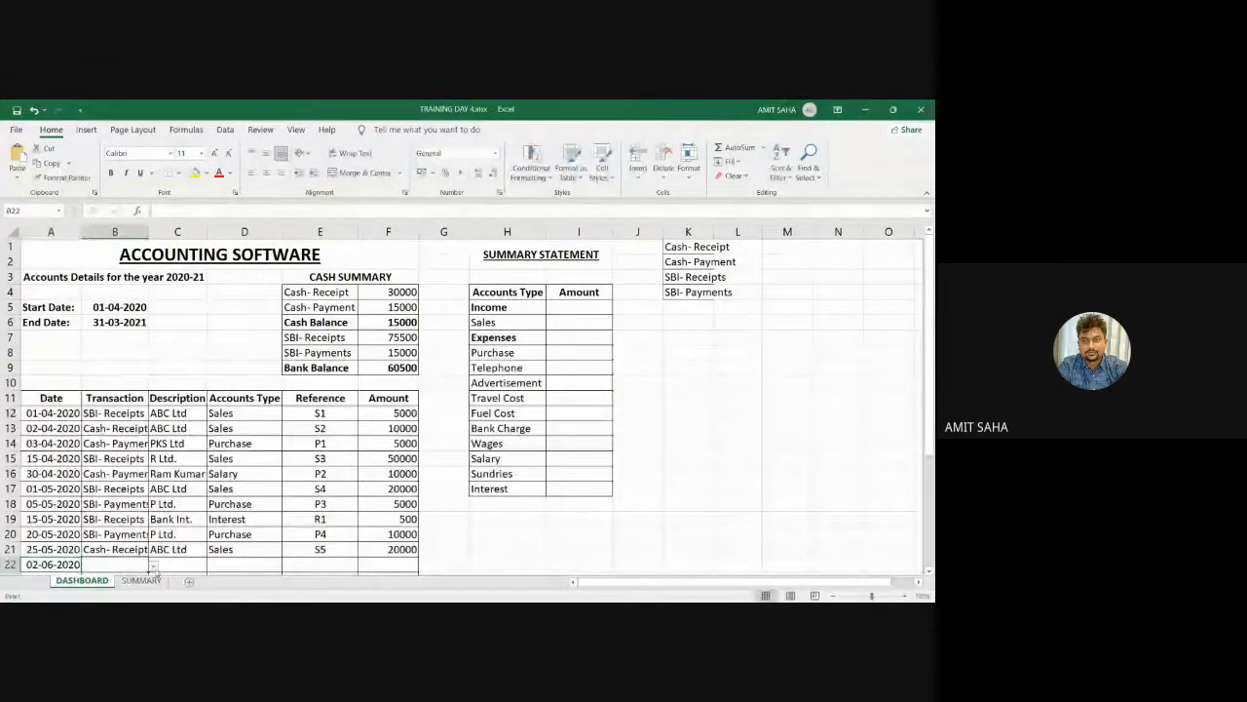
click(153, 565)
key(Down)
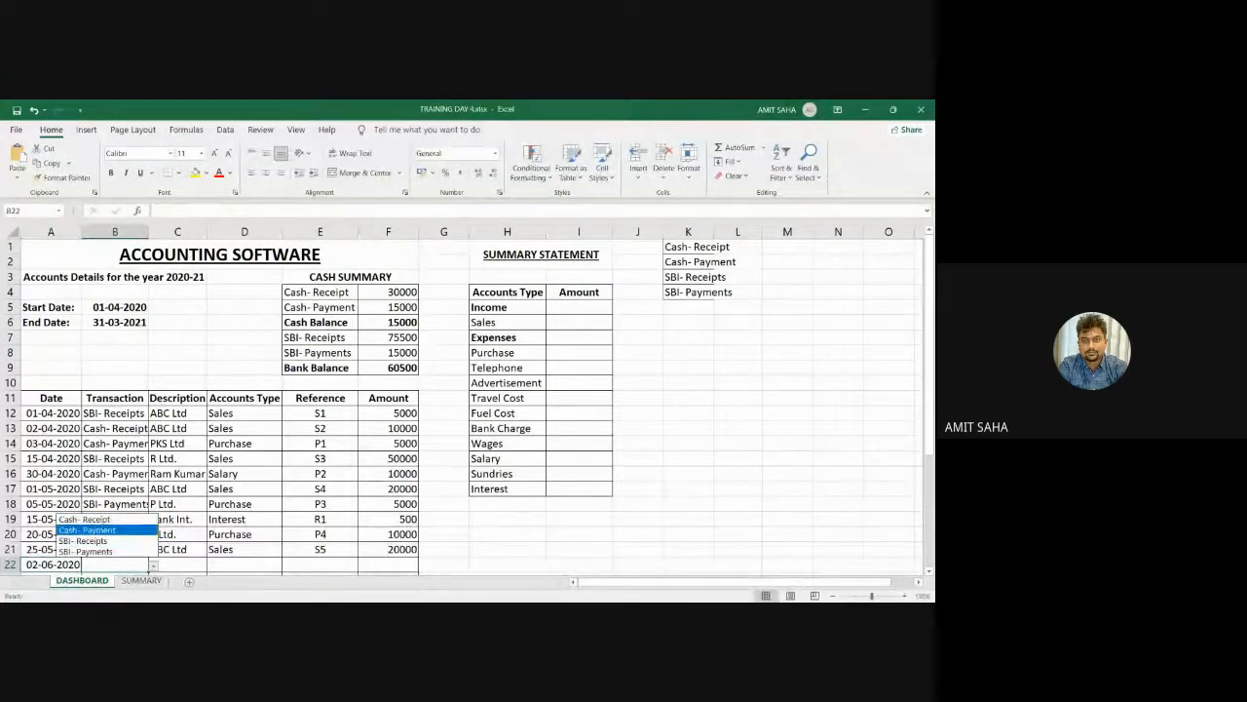
key(Return)
Enter XYZ Co. as the description in row 22 and choose Advertisement as its accounts type
click(184, 563)
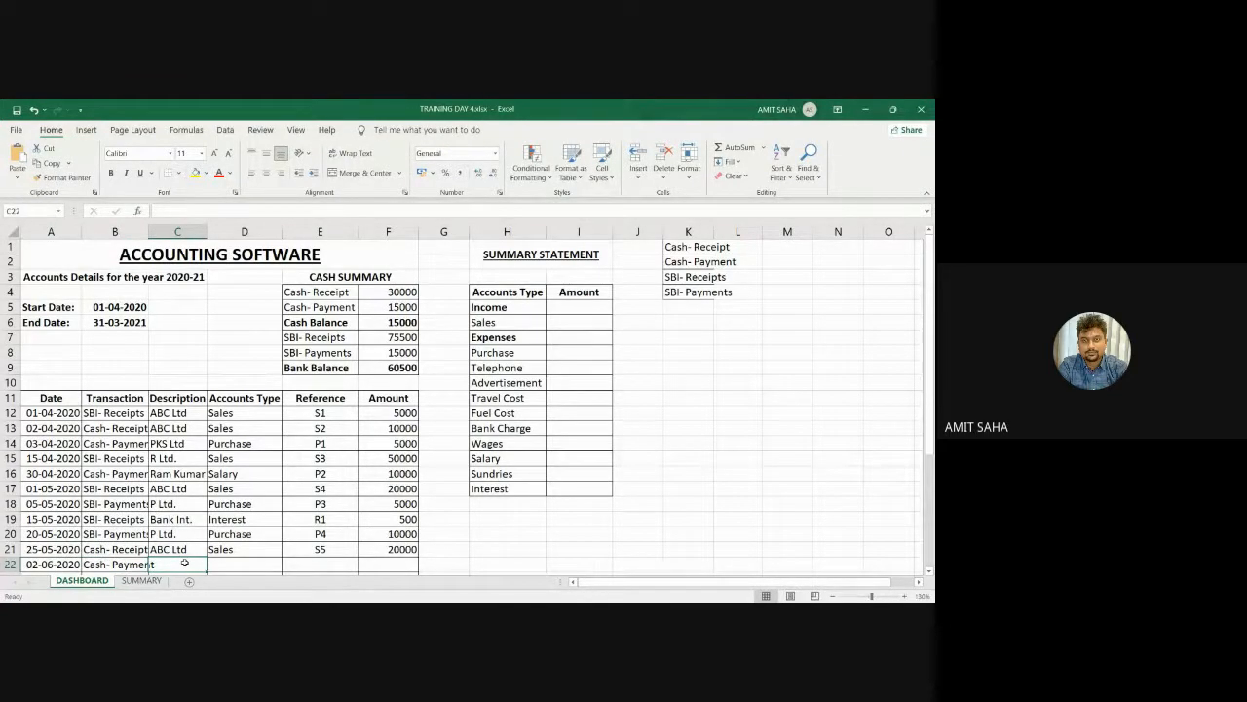
text(XY)
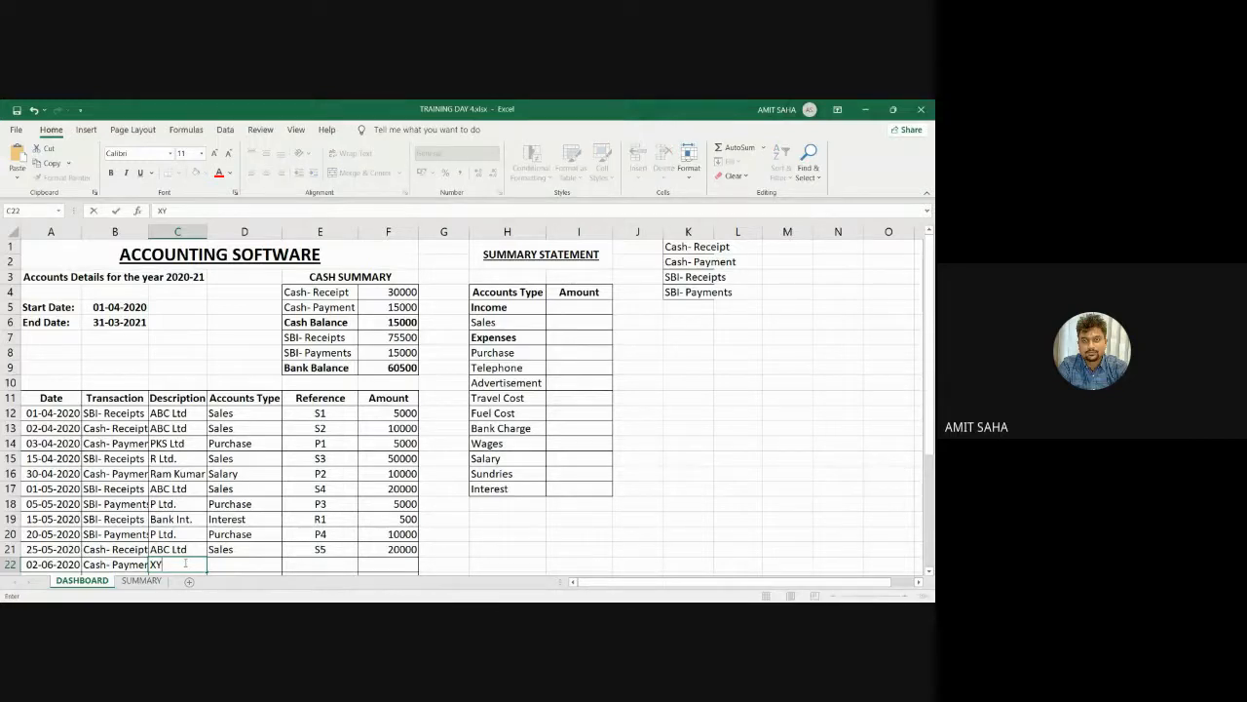
text(Z Co.)
key(Tab)
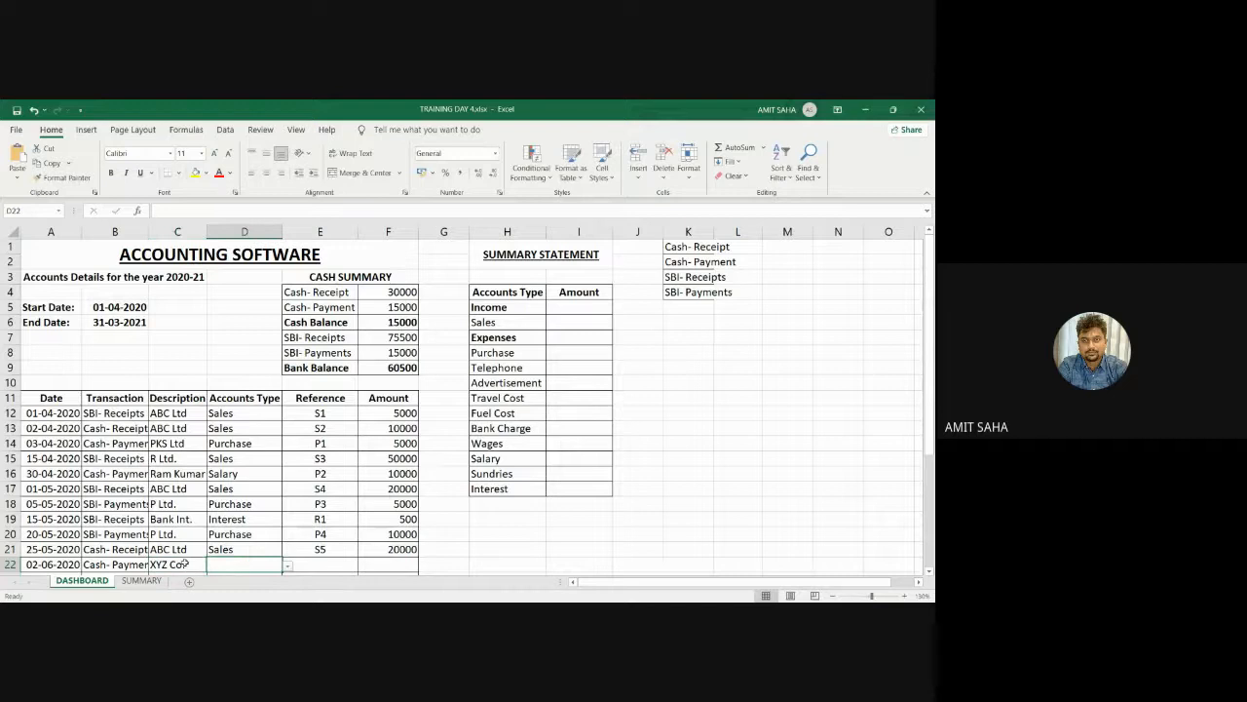
click(288, 566)
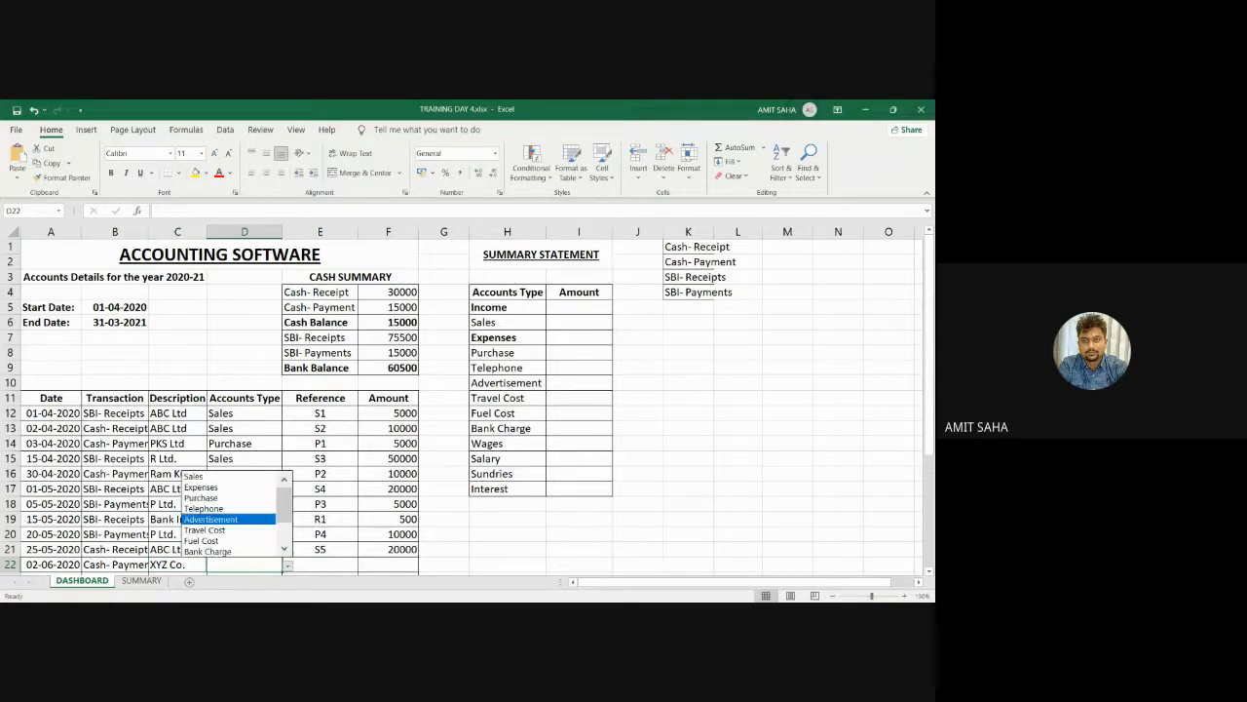
click(235, 517)
Enter the reference A1 and the amount 5000 in row 22, and centre the reference
click(321, 564)
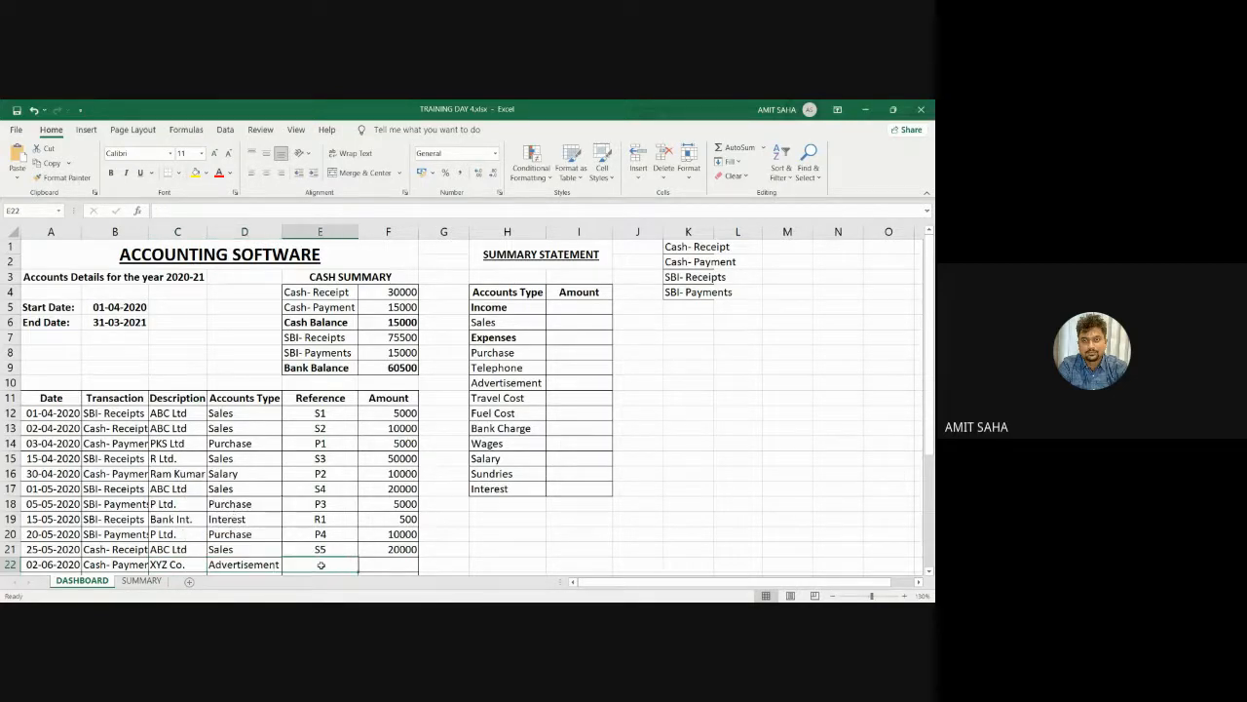
text(A1)
key(Tab)
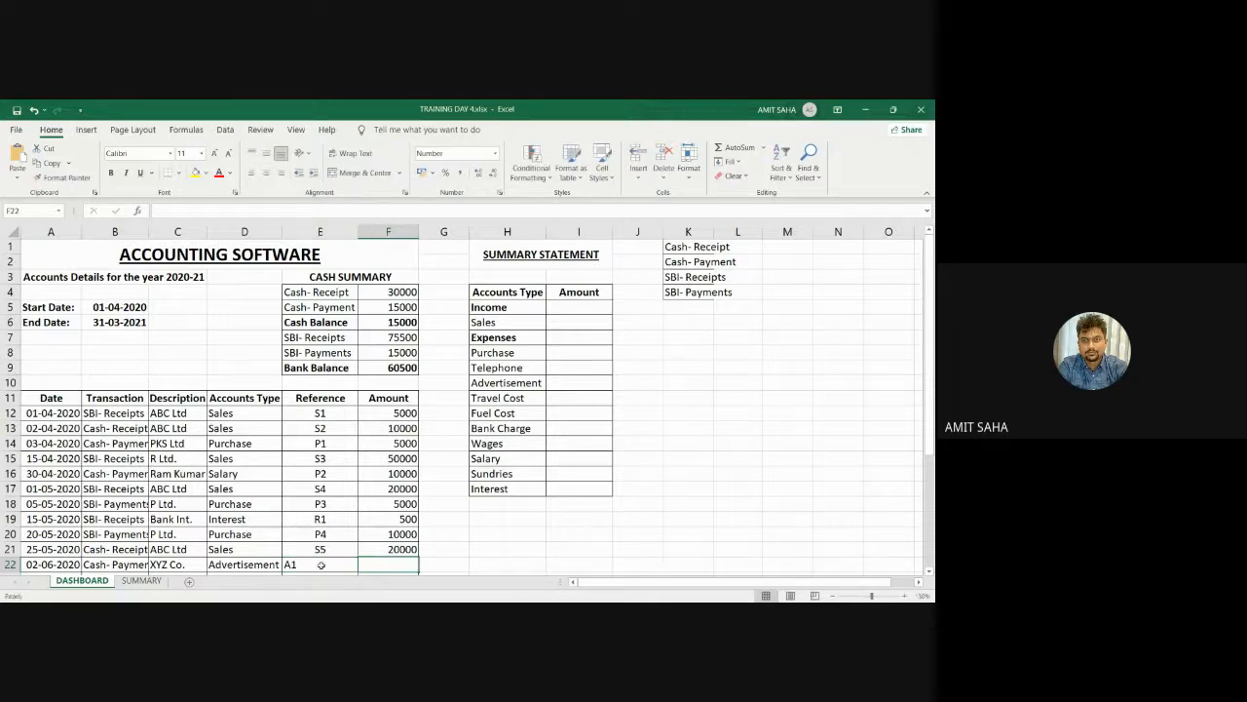
text(5000)
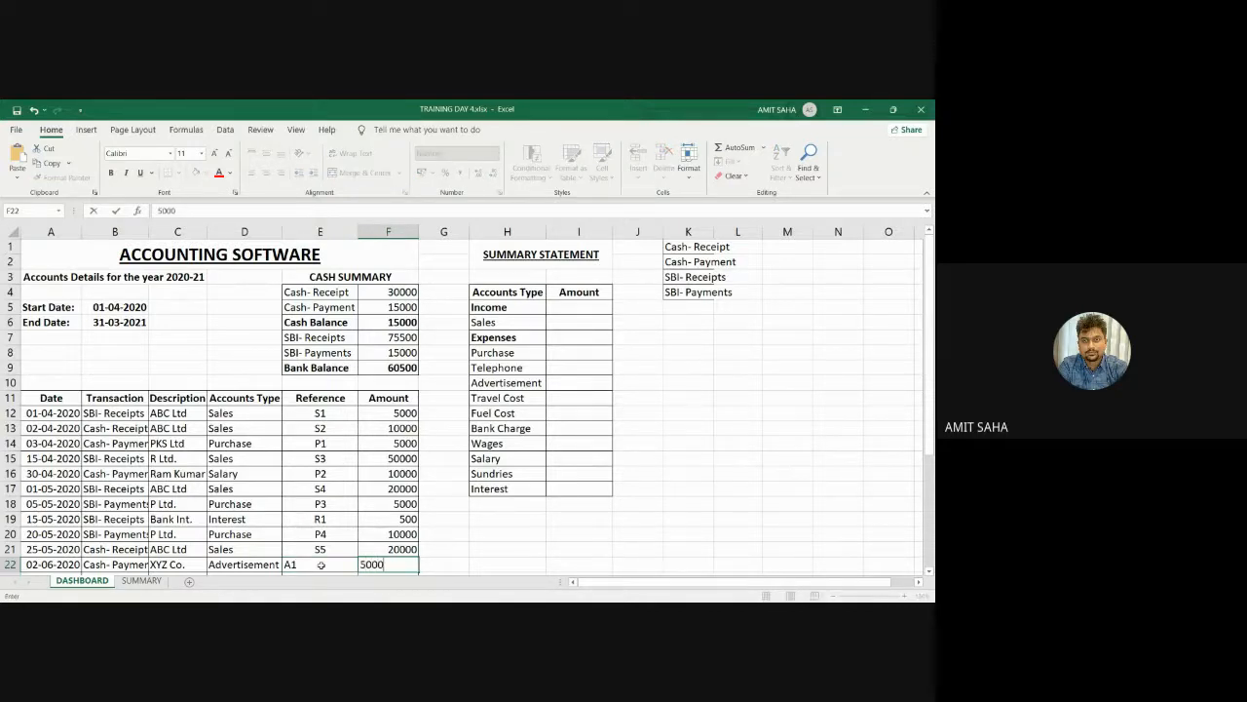
click(320, 564)
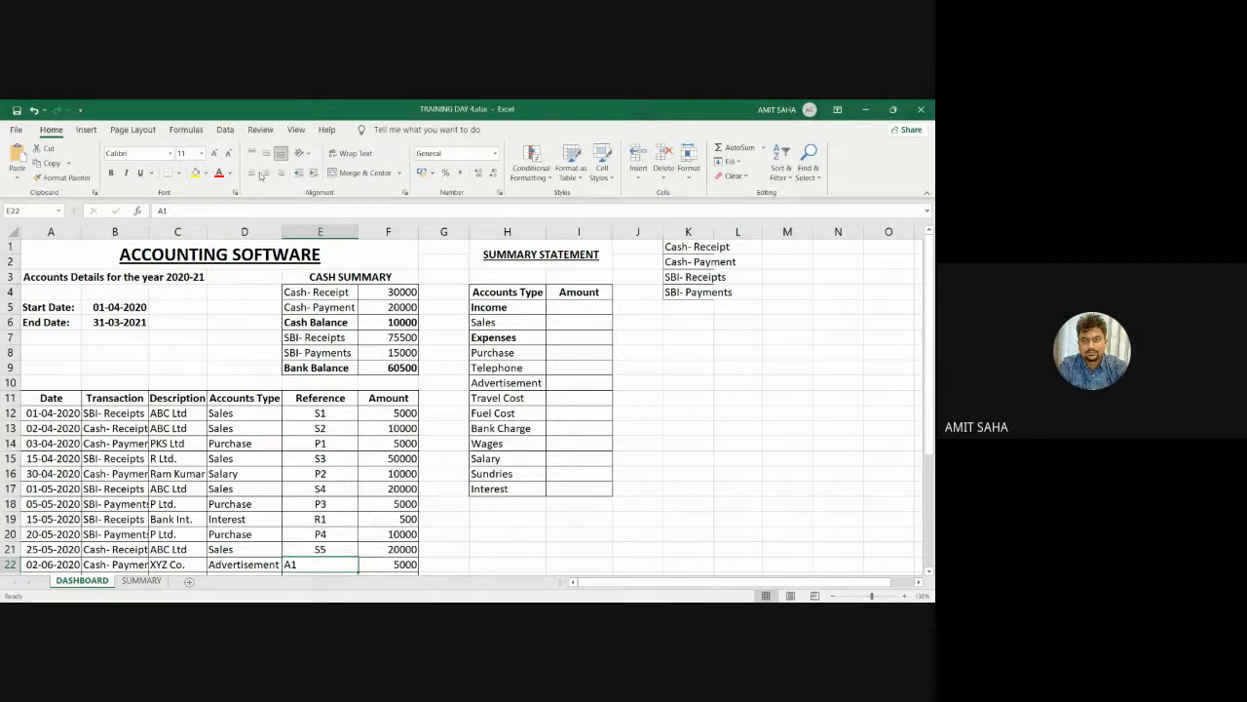
click(266, 174)
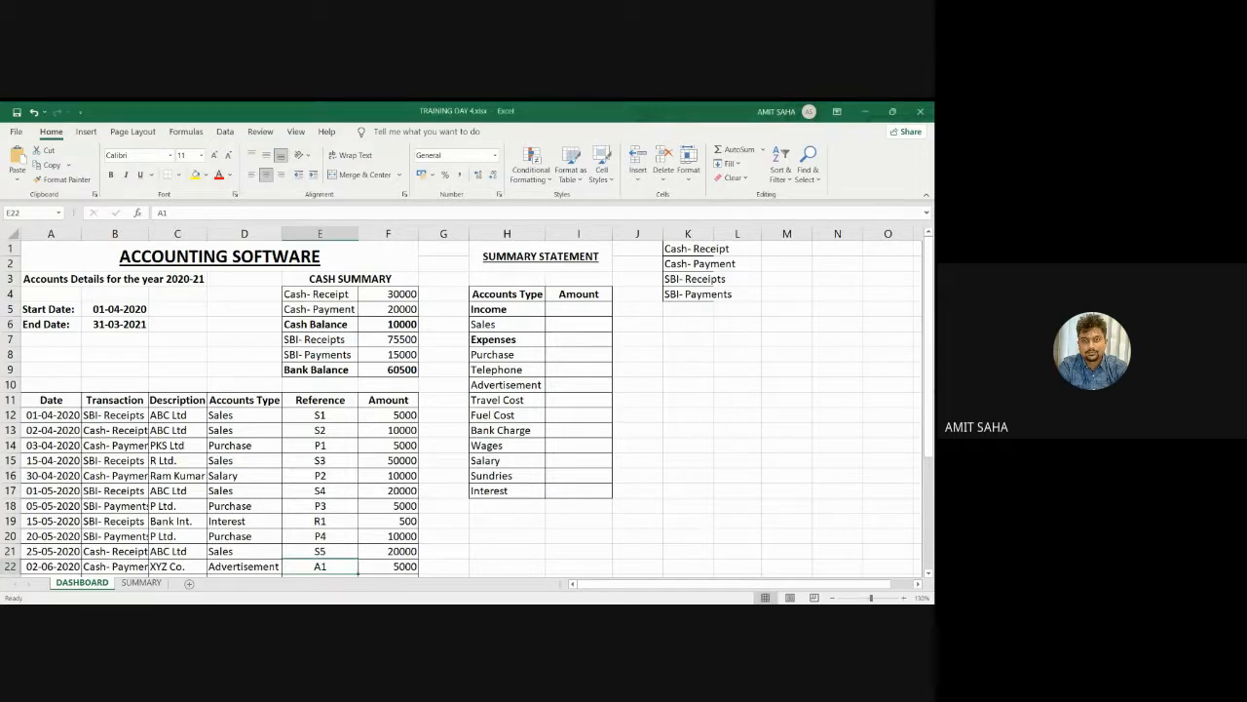
Begin a SUMIFS formula in the Sales amount cell I6 with the absolute sum range $F$12:$F$22
click(570, 310)
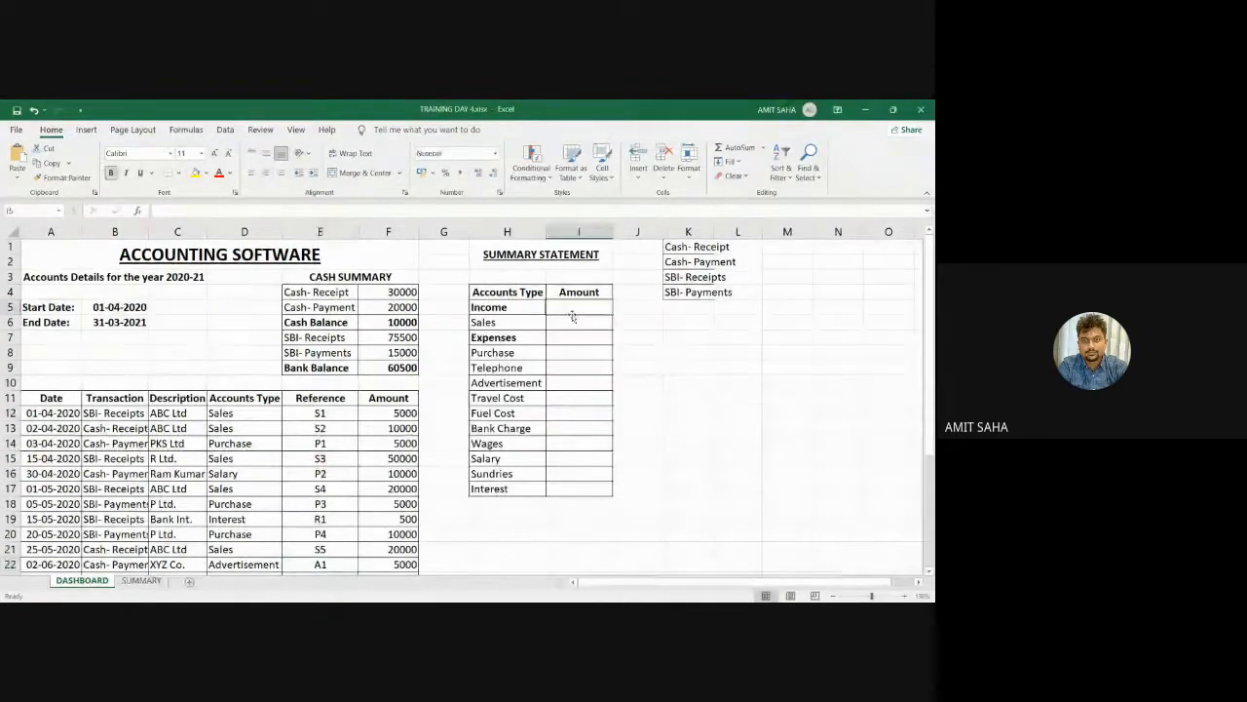
click(566, 323)
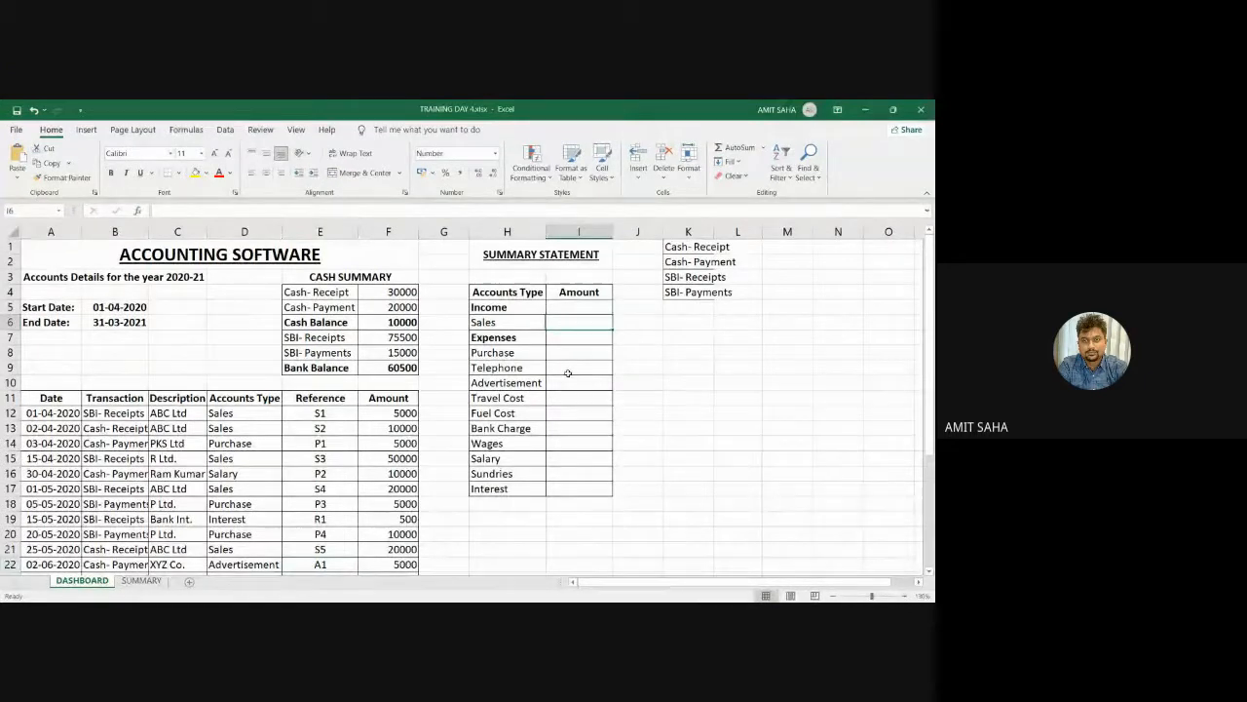
click(531, 322)
click(568, 323)
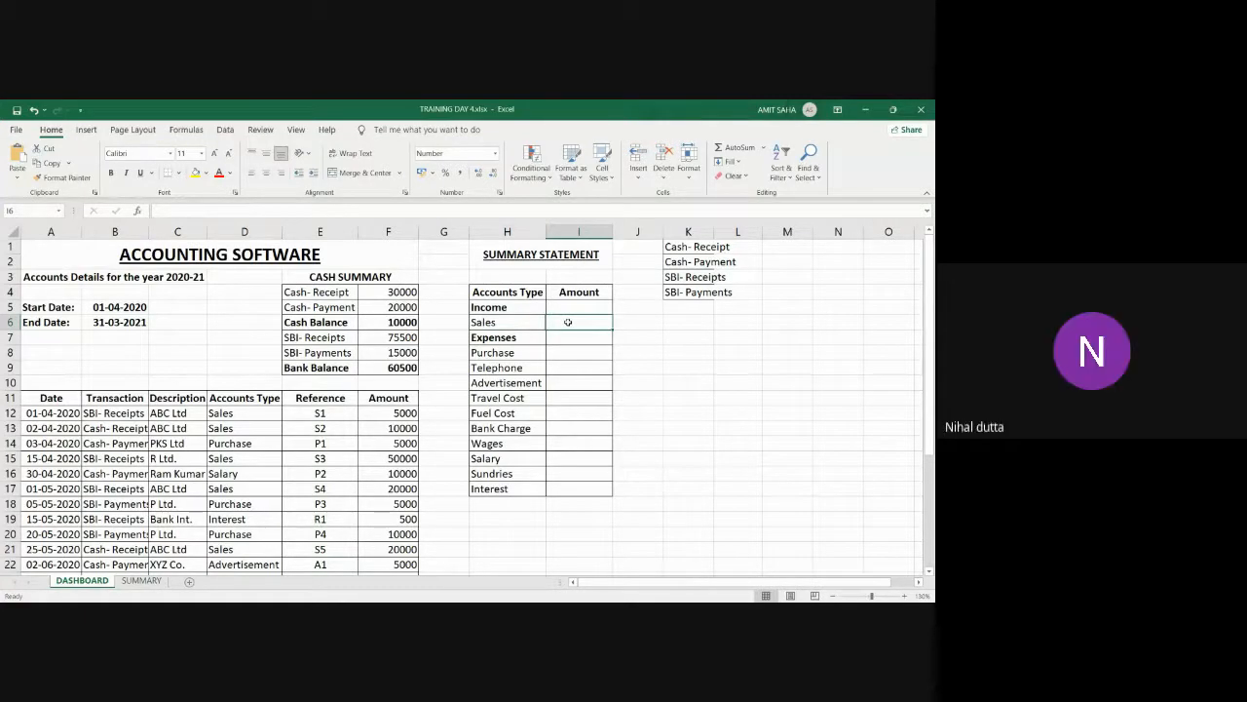
text(=)
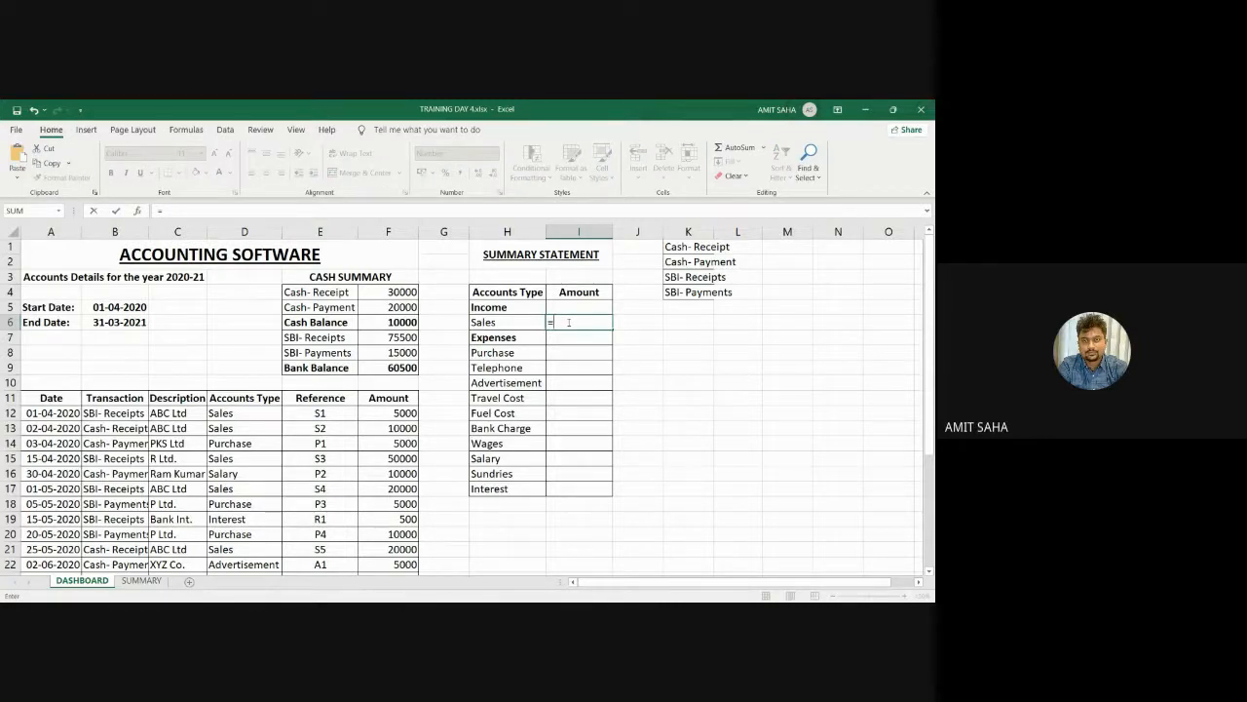
text(SUM)
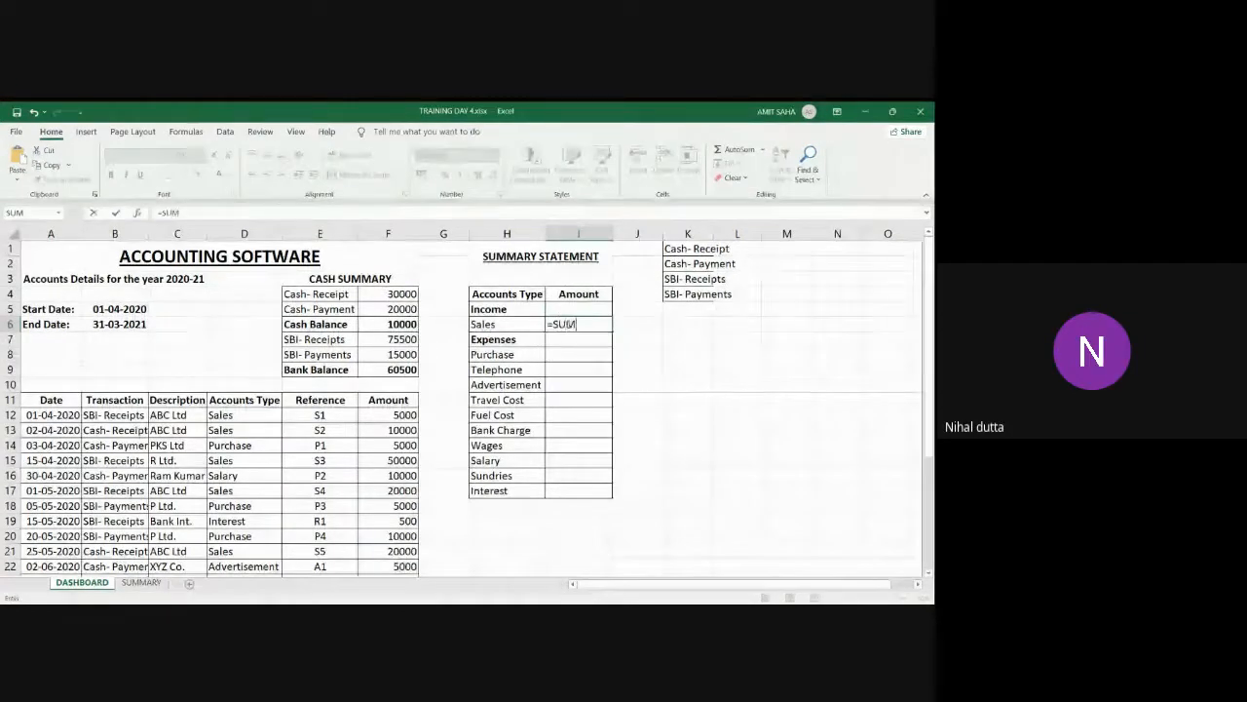
text(IFS)
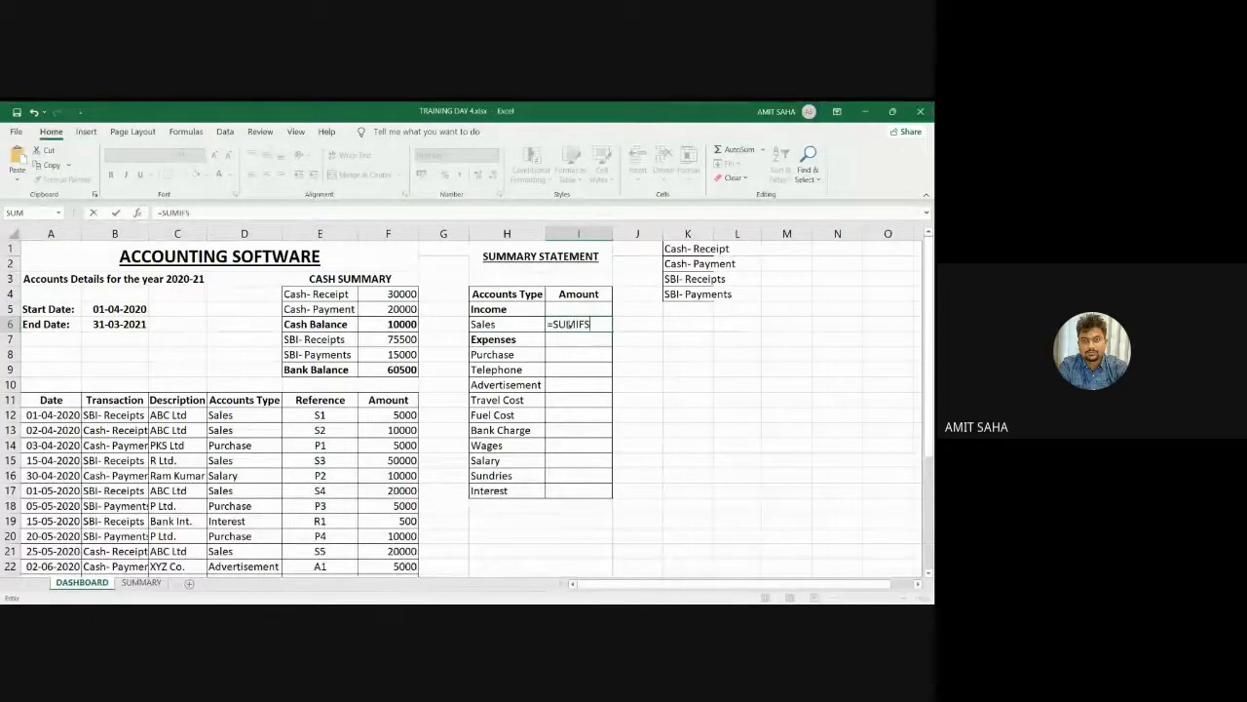
text(()
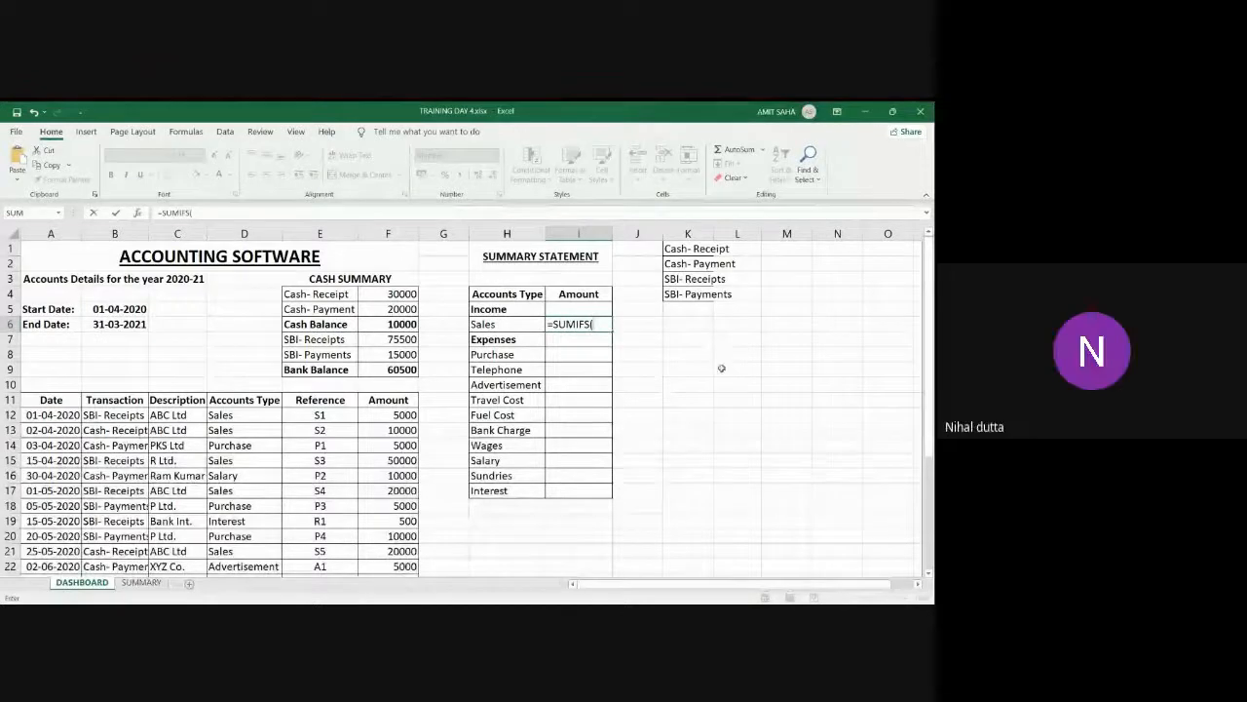
drag(395, 415, 388, 565)
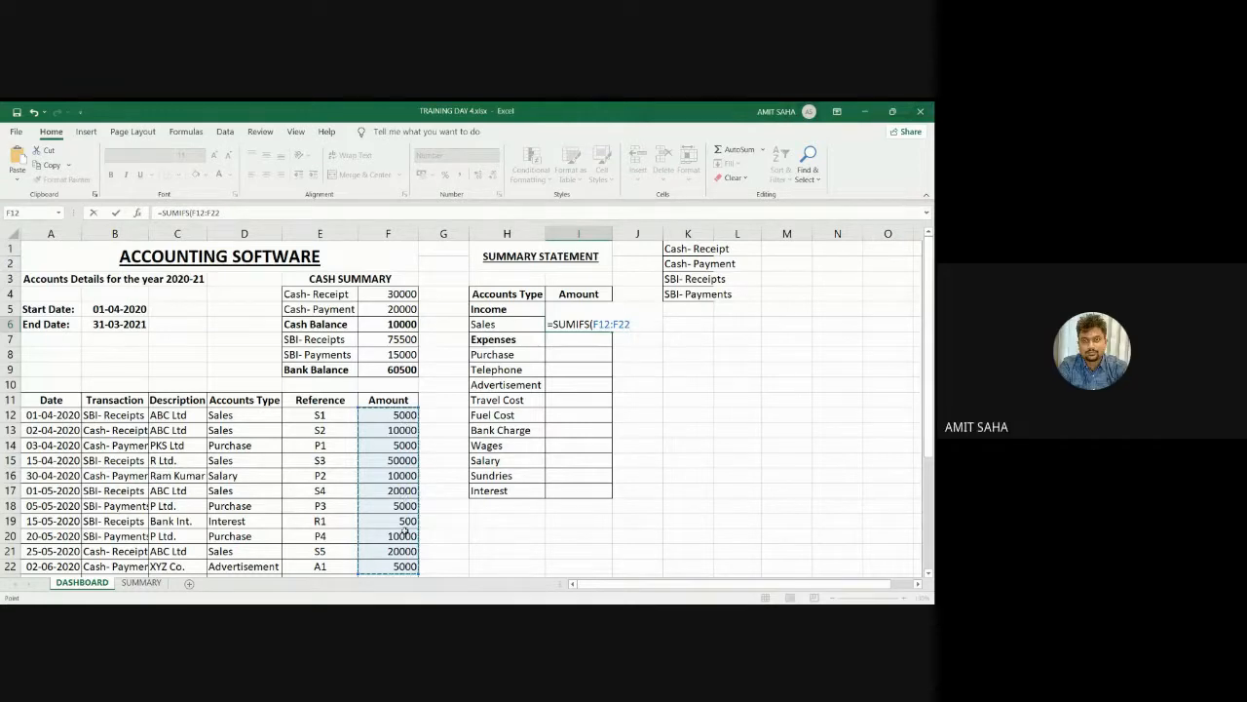
click(386, 425)
drag(387, 415, 388, 567)
key(F4)
click(254, 218)
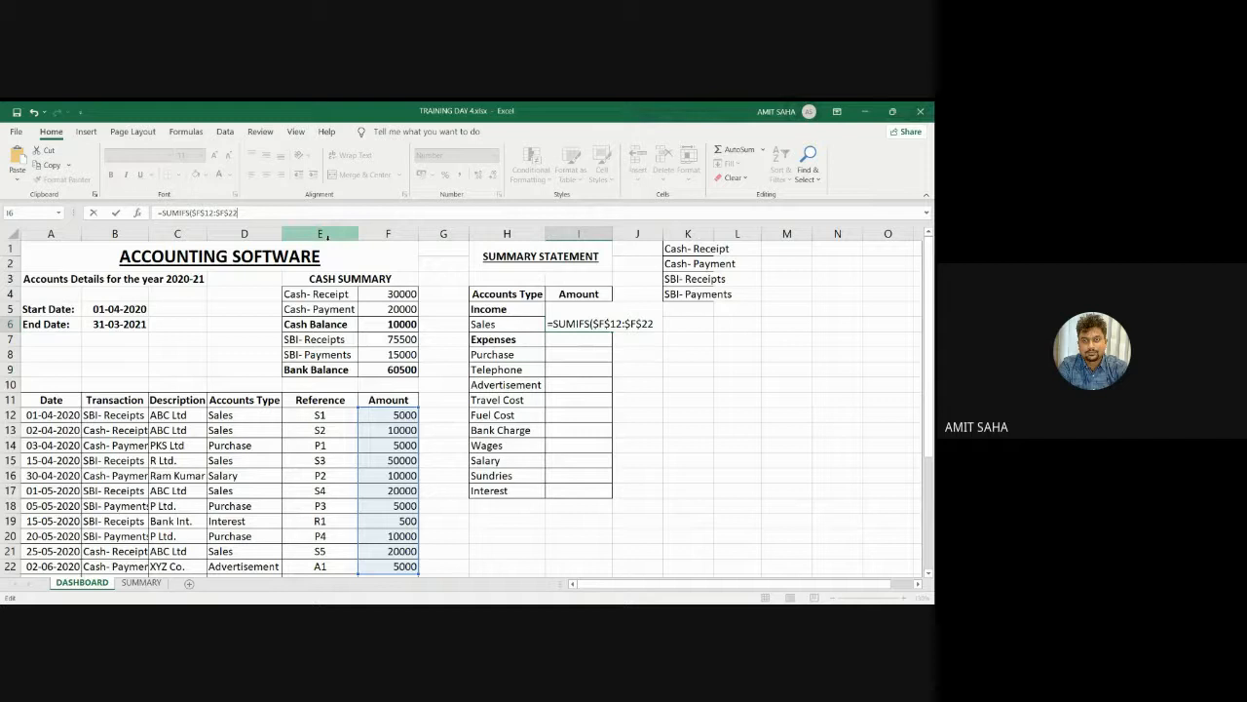
Add the Accounts Type cells $D$12:$D$22 to the SUMIFS formula as an absolute criteria range
text(,)
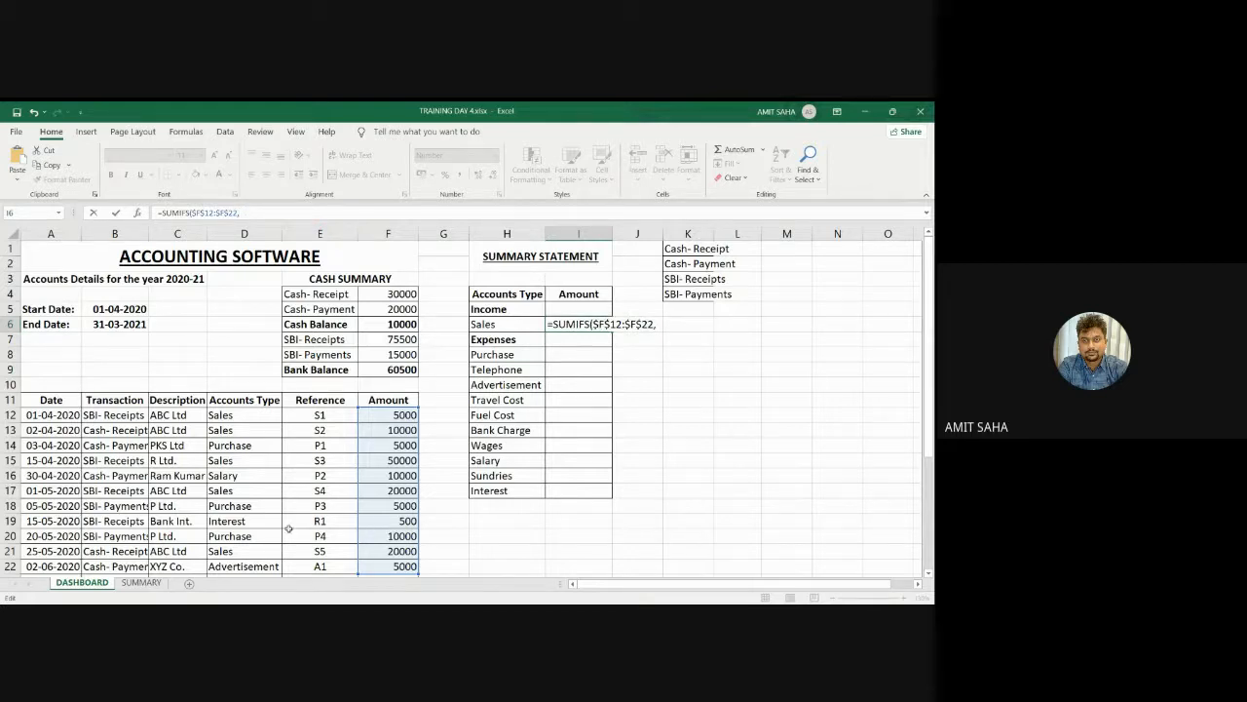
drag(242, 418, 237, 569)
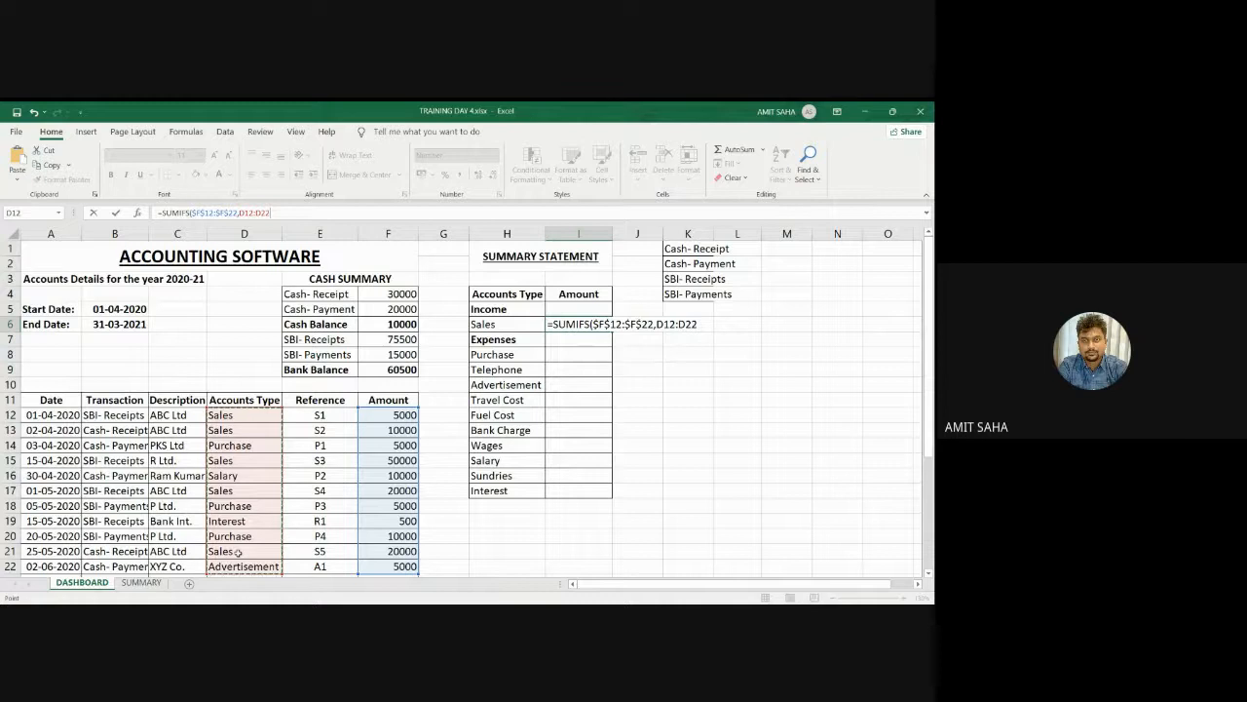
key(F4)
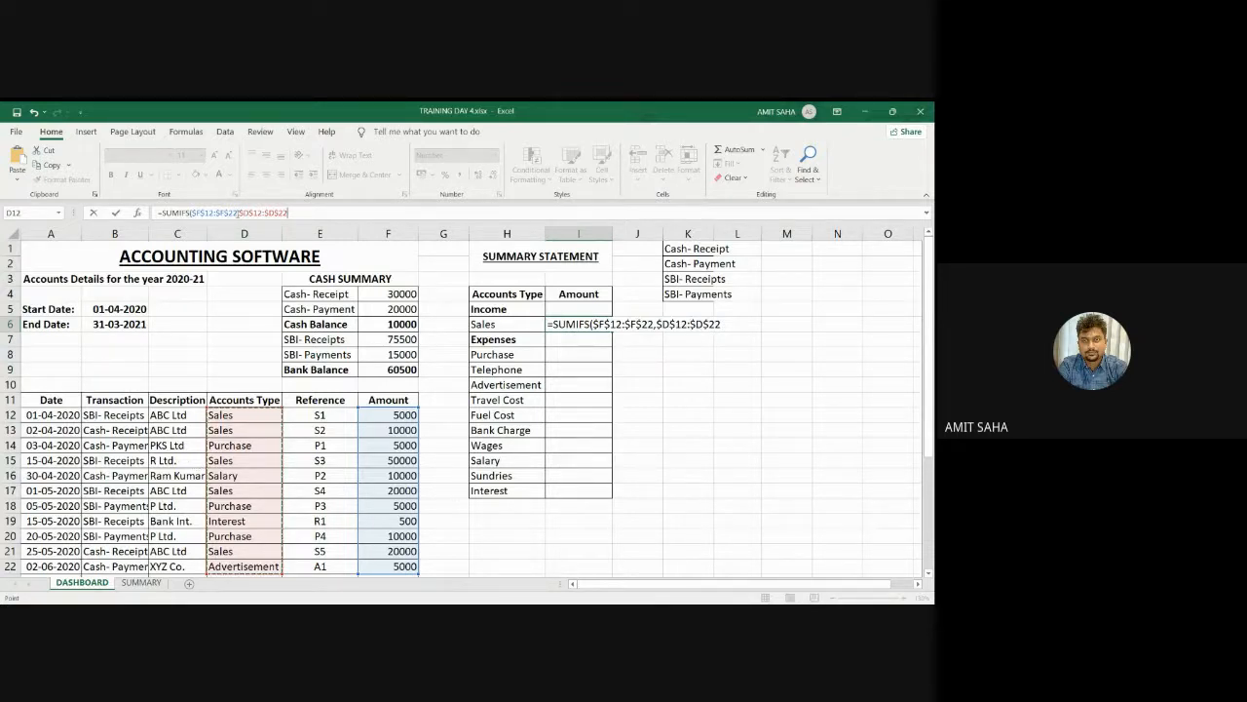
Extend both SUMIFS ranges to row 400 and complete the Sales formula with H6 as the criterion
click(239, 213)
key(BackSpace)
key(BackSpace)
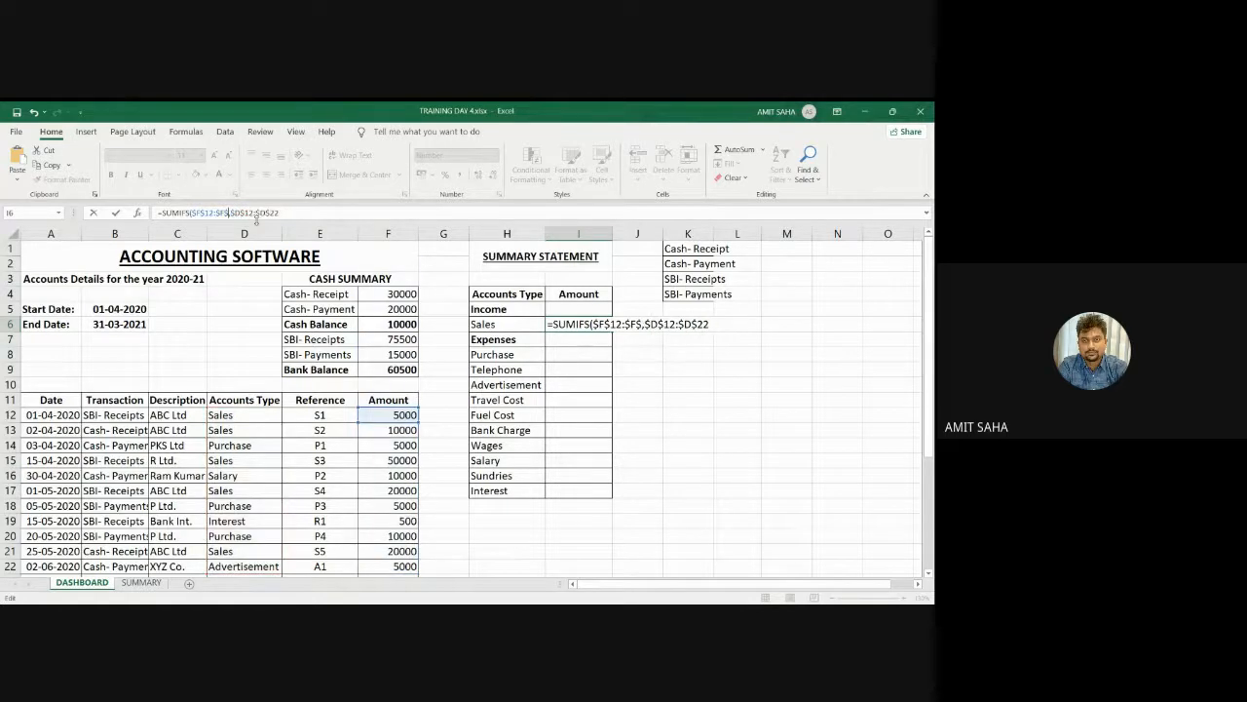
text(400)
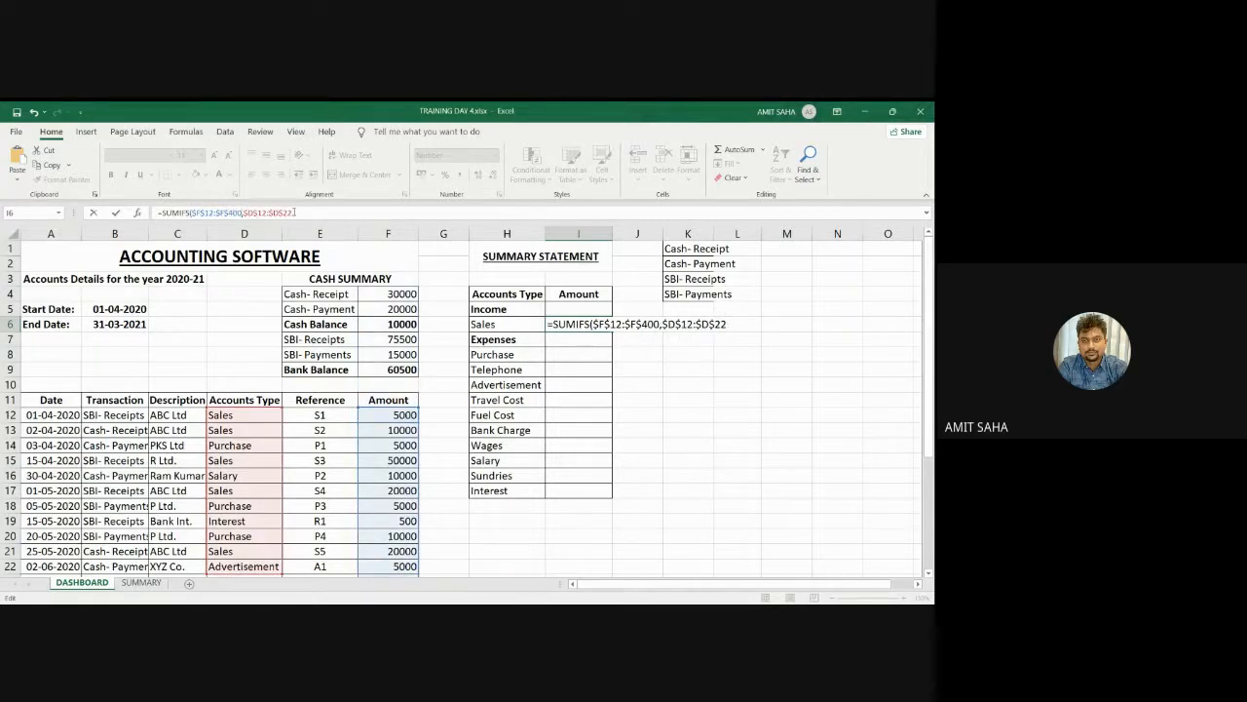
click(294, 212)
key(BackSpace)
key(BackSpace)
text(400,)
click(522, 325)
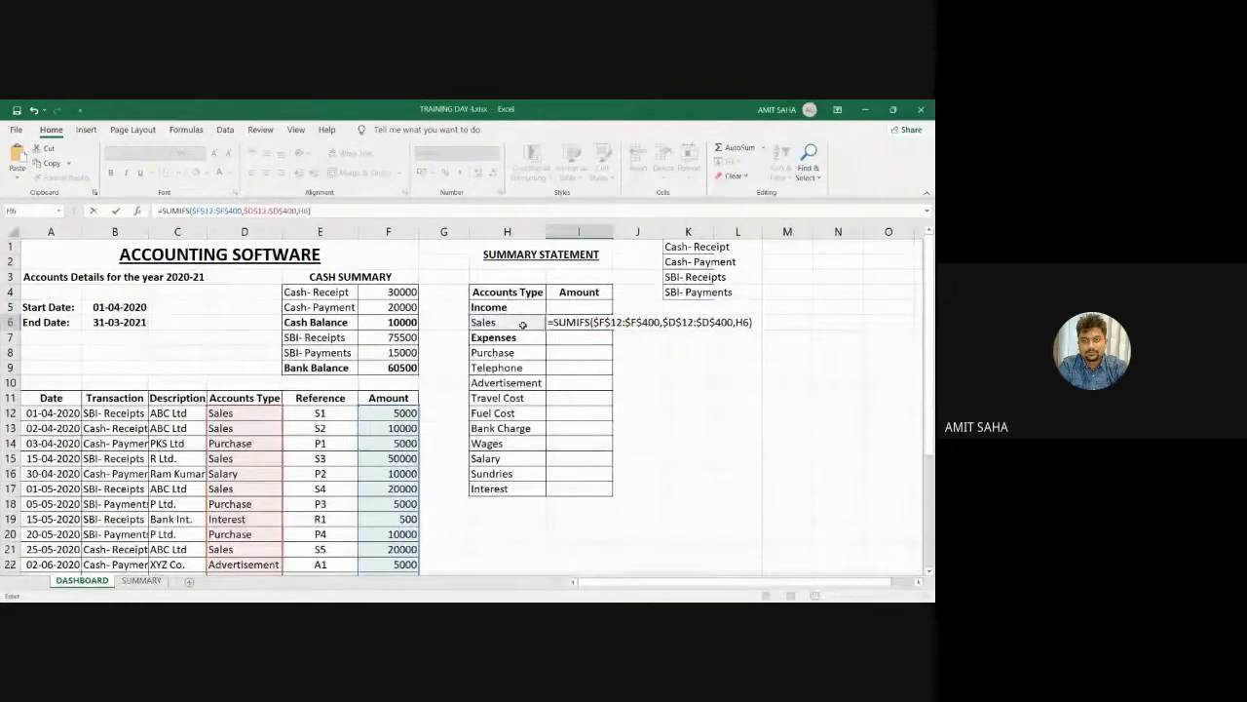
key(Return)
Copy the Sales formula from I6 to the Purchase cell I8 and fill it down to Interest in I17
click(591, 322)
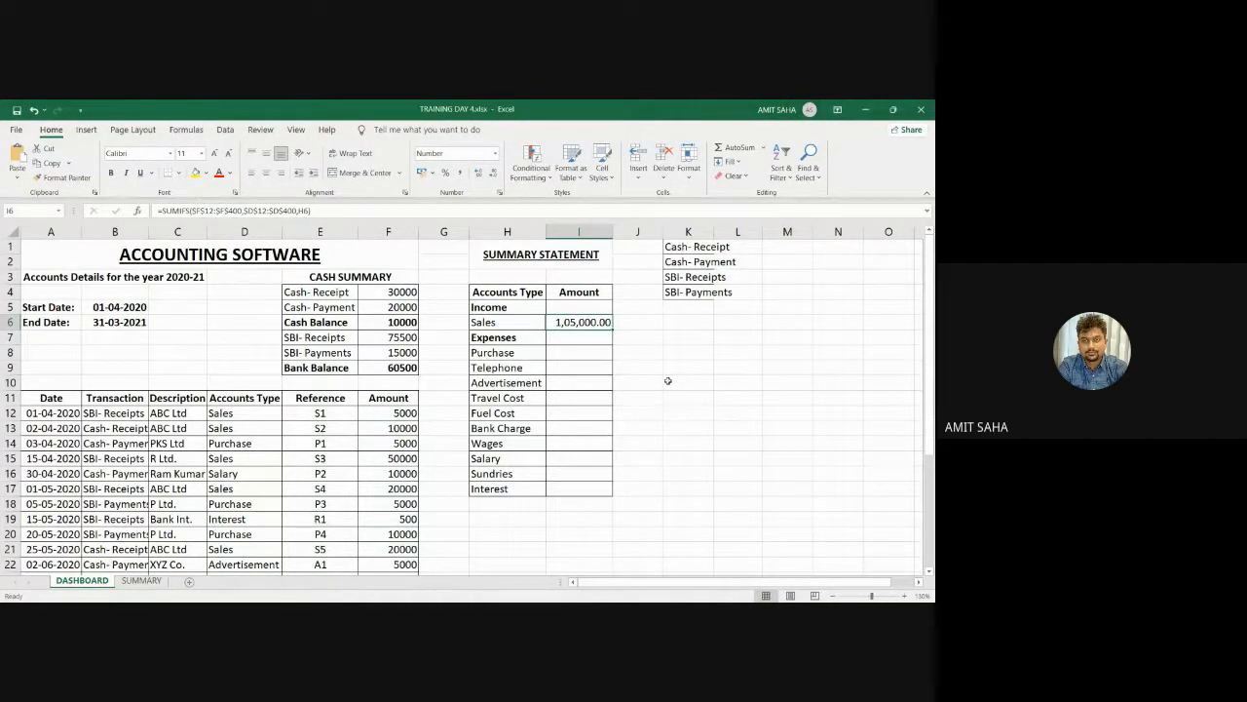
key(ctrl+c)
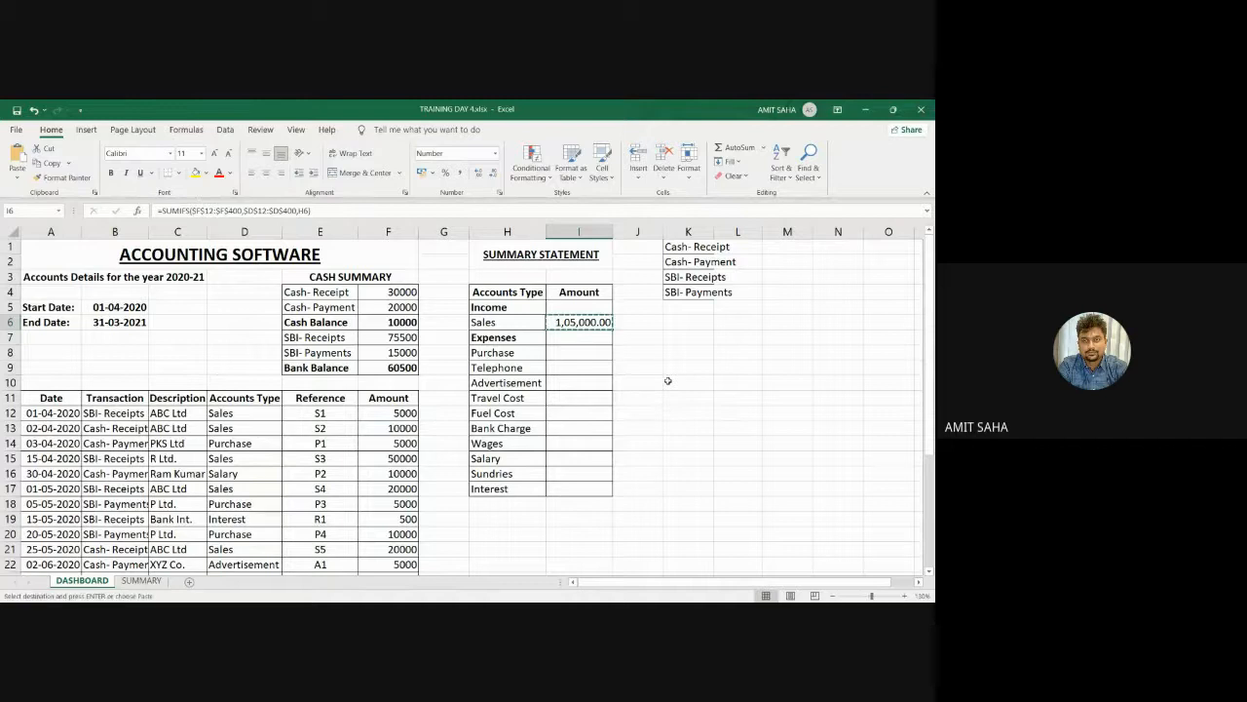
click(584, 352)
key(ctrl+v)
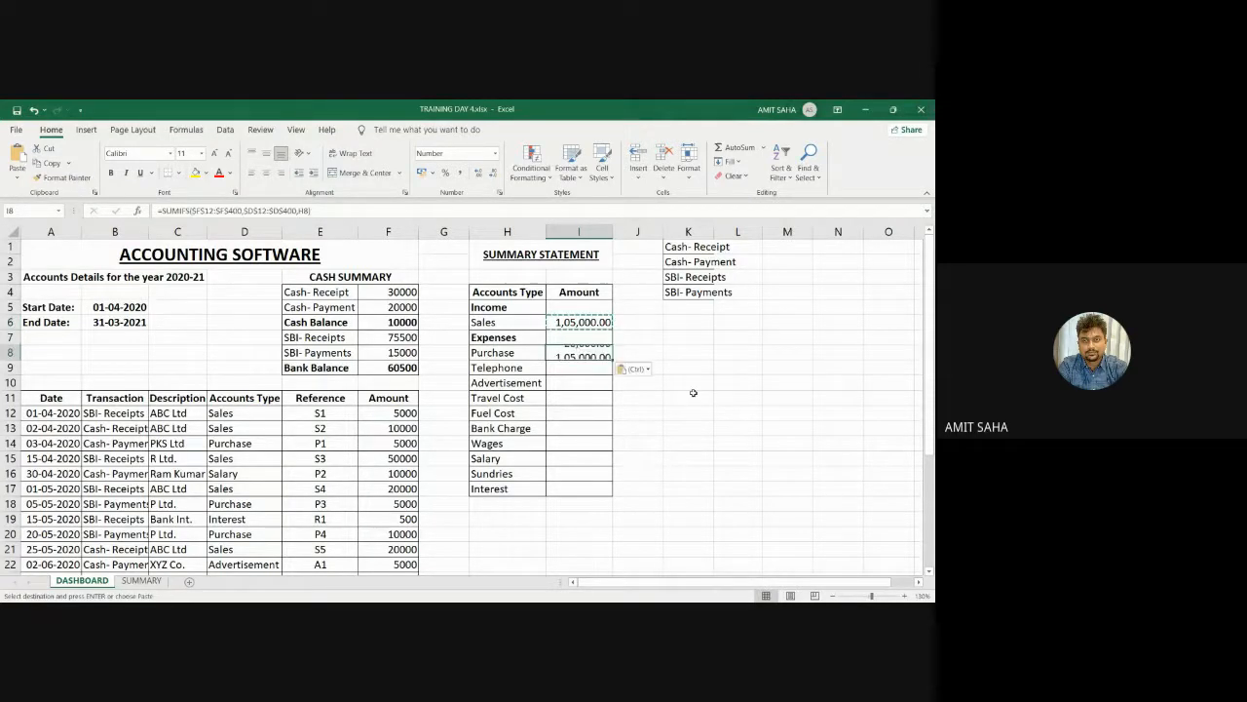
drag(612, 360, 605, 493)
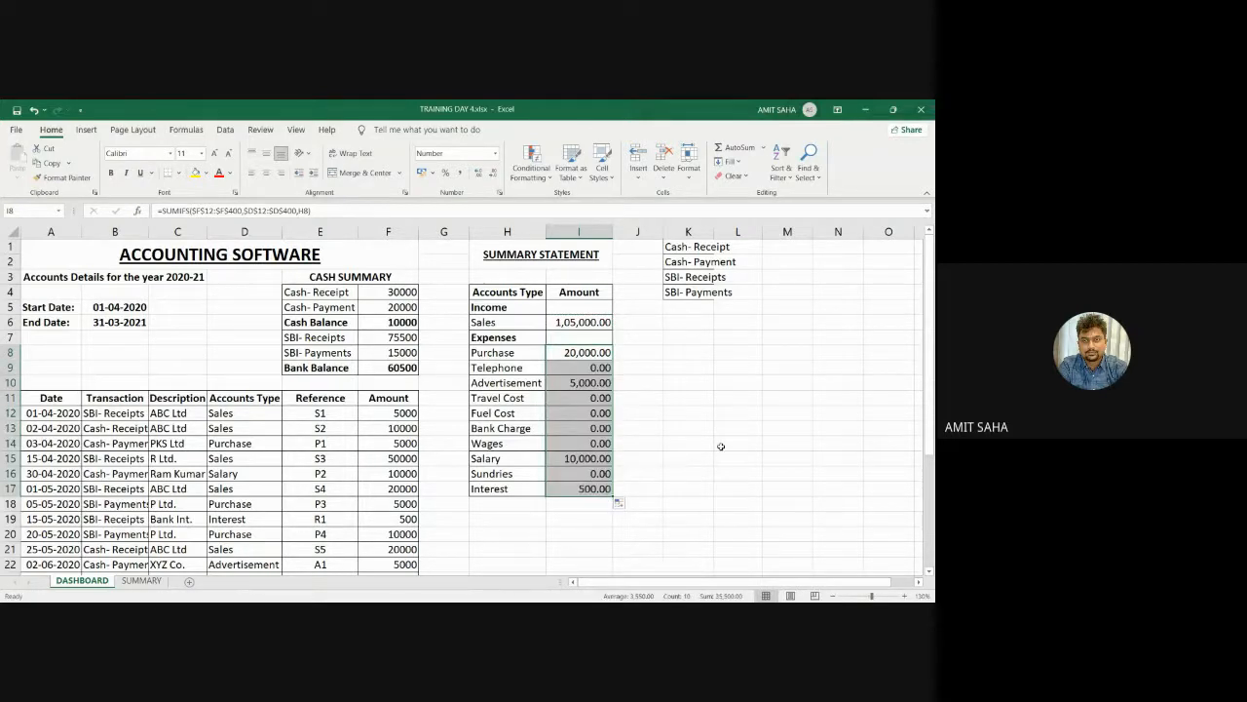
click(721, 446)
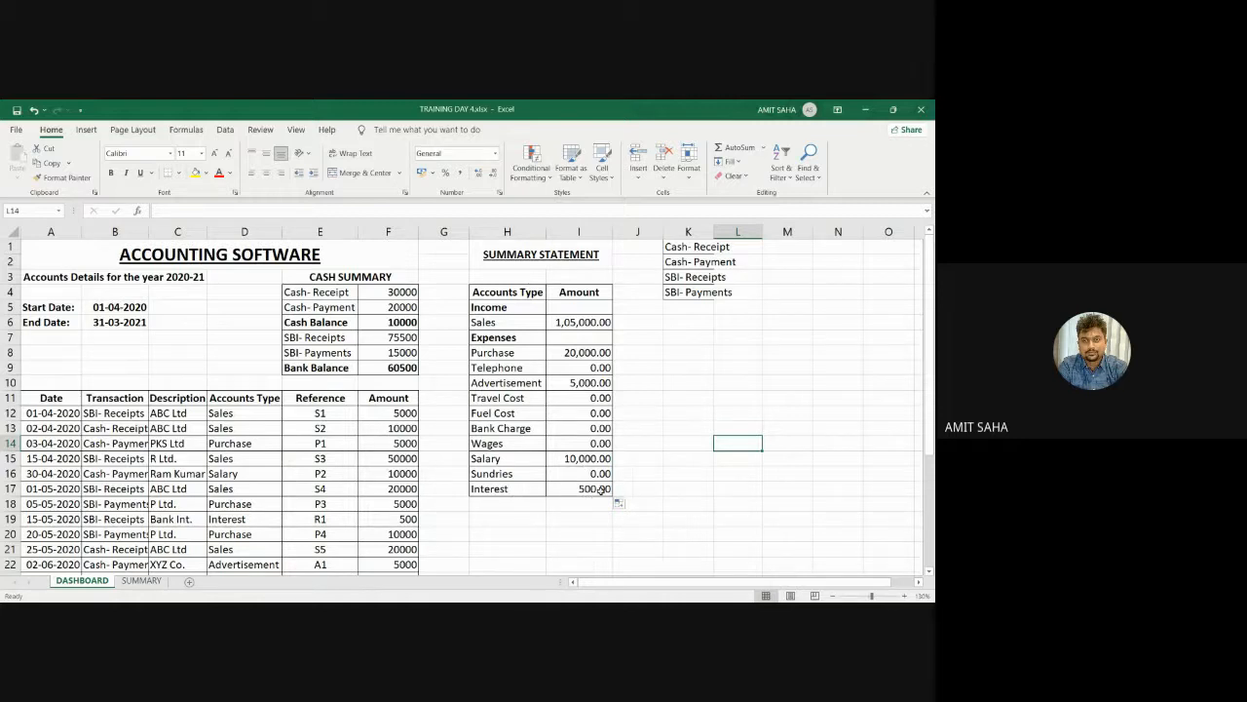
Set the Income amount in I5 equal to the Sales amount in I6
click(666, 483)
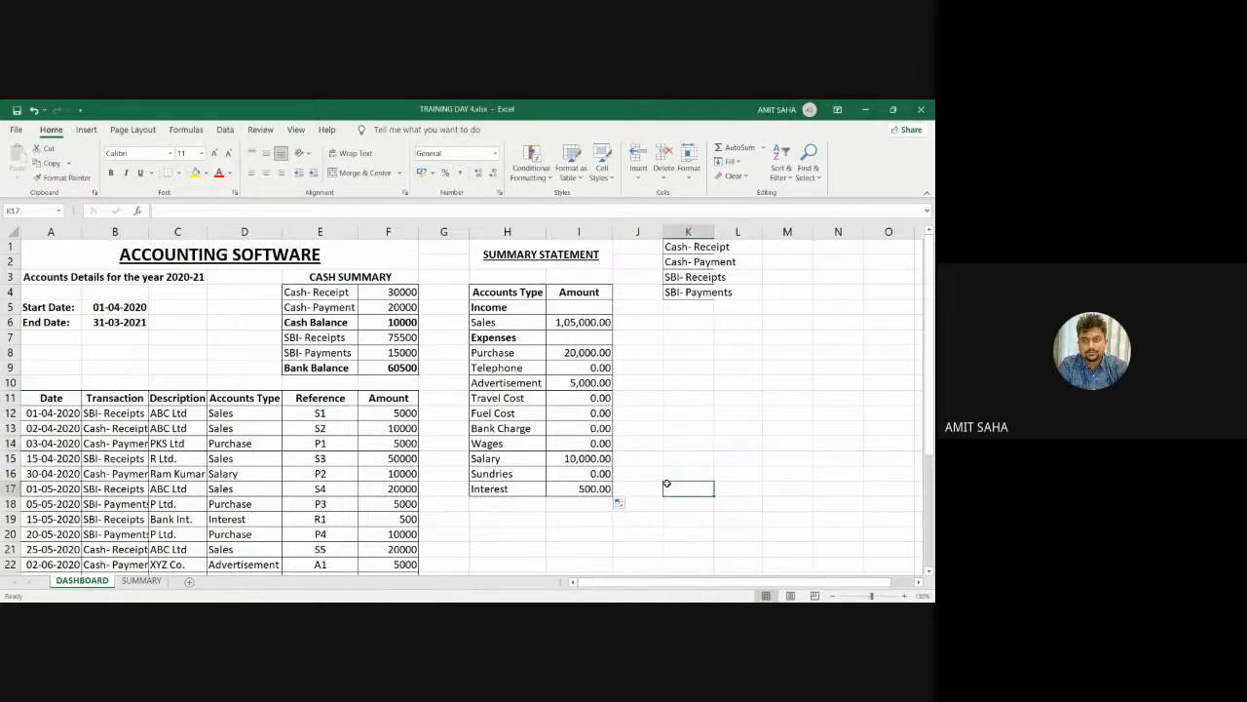
click(562, 307)
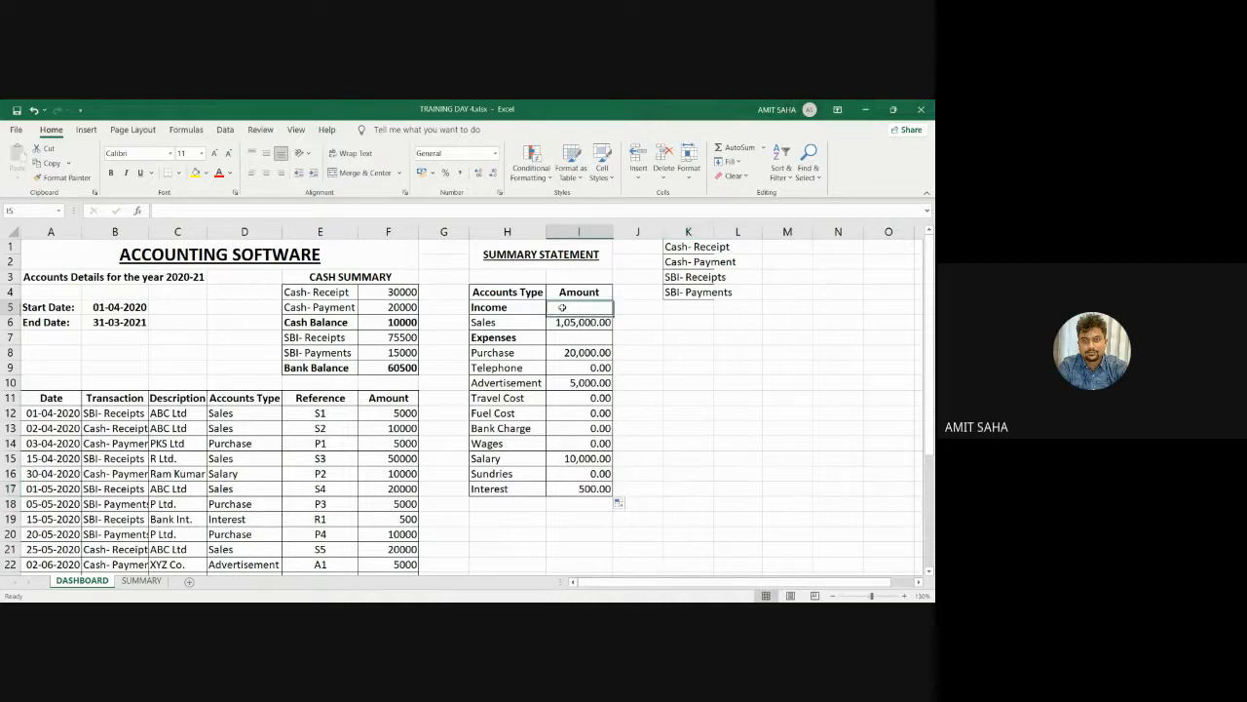
click(506, 310)
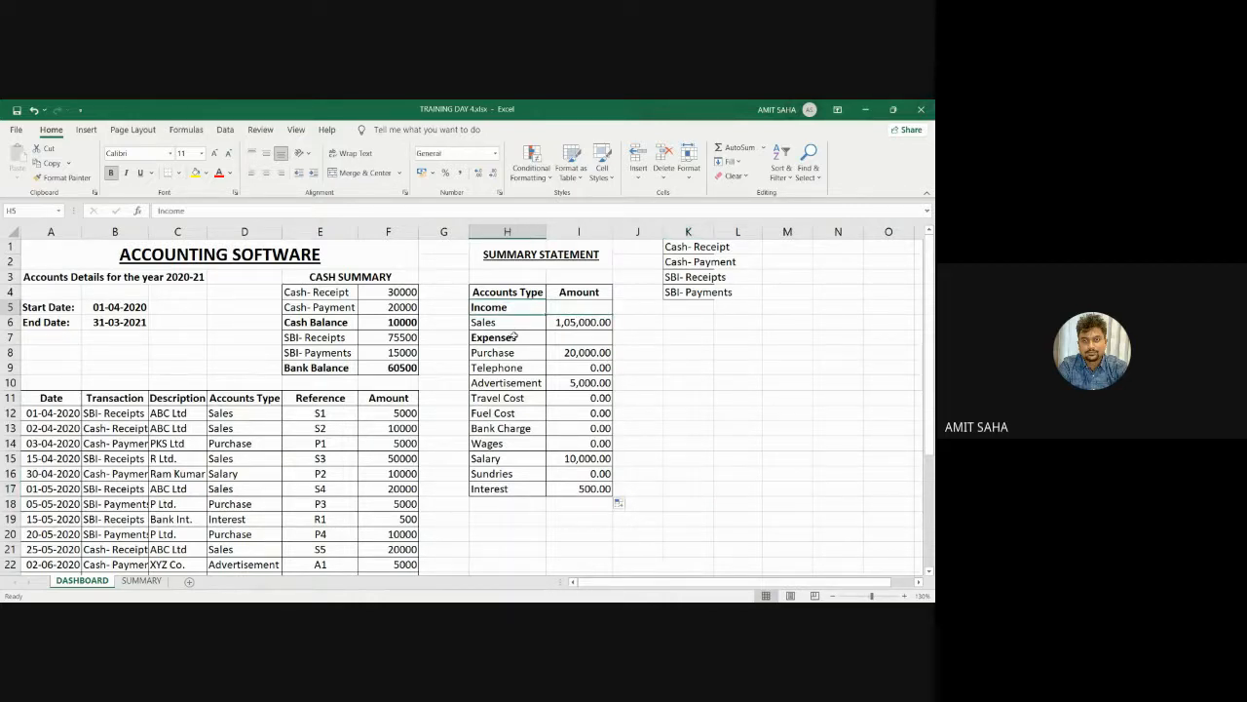
click(514, 336)
click(562, 338)
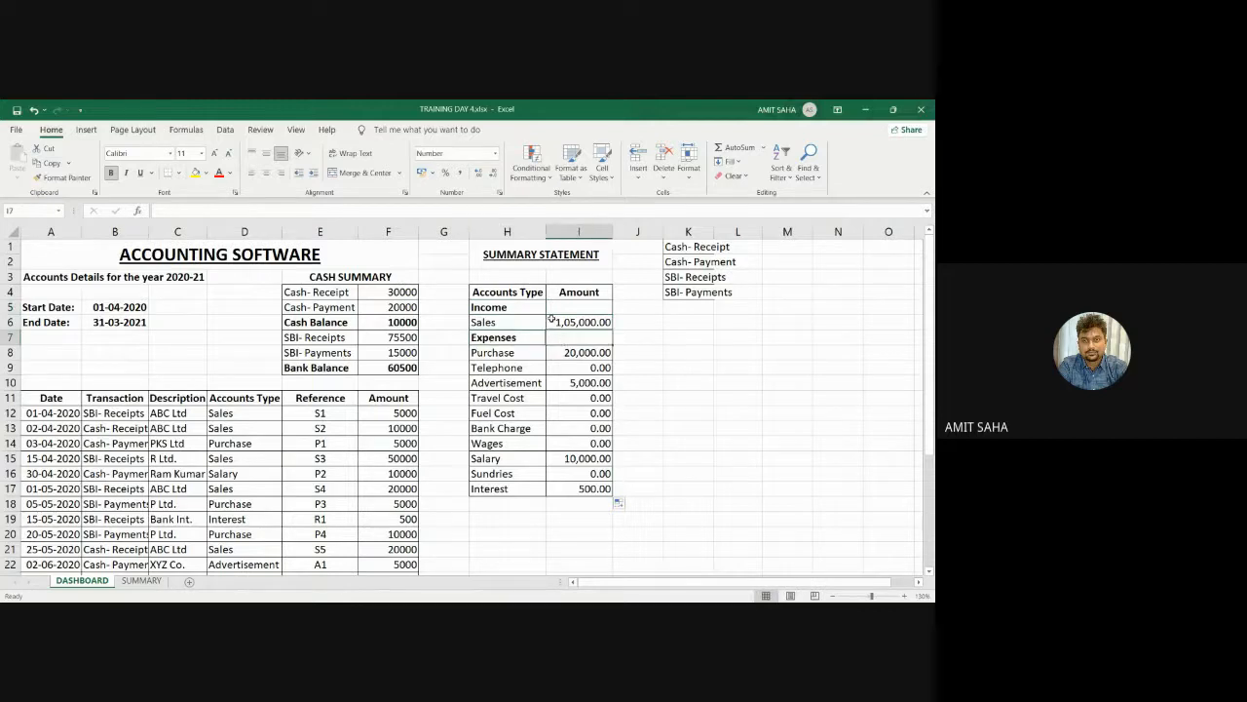
click(560, 307)
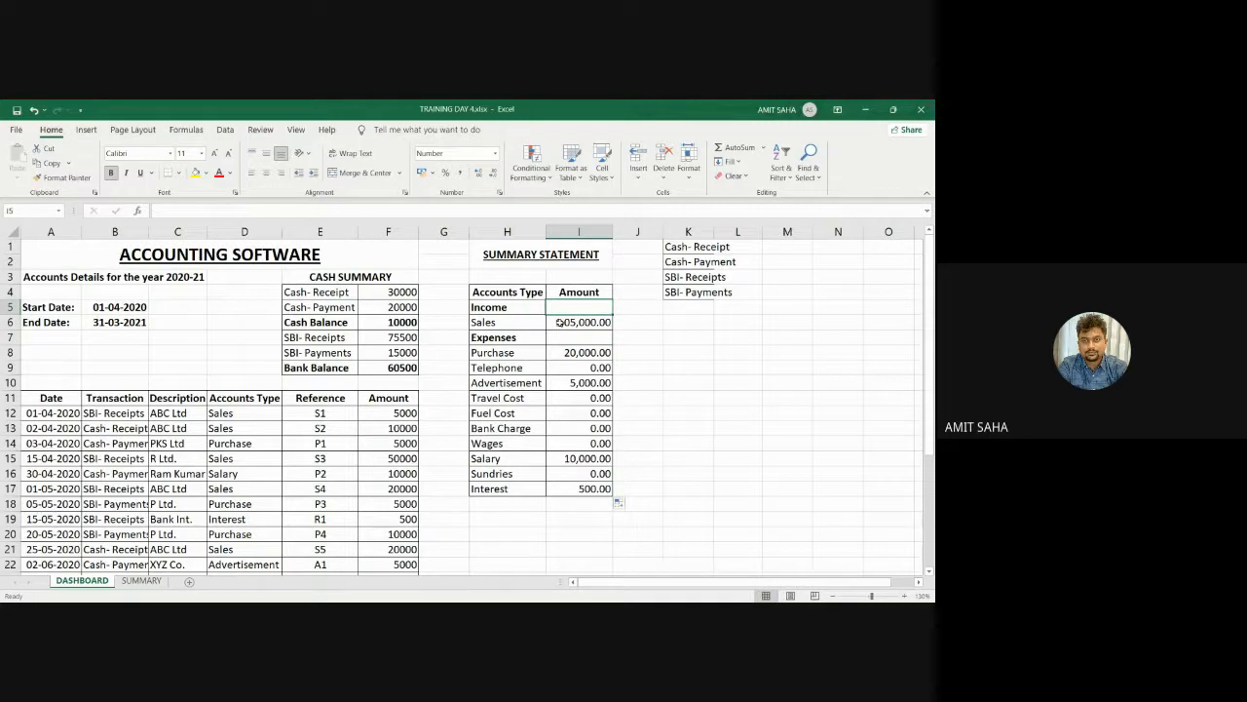
text(=)
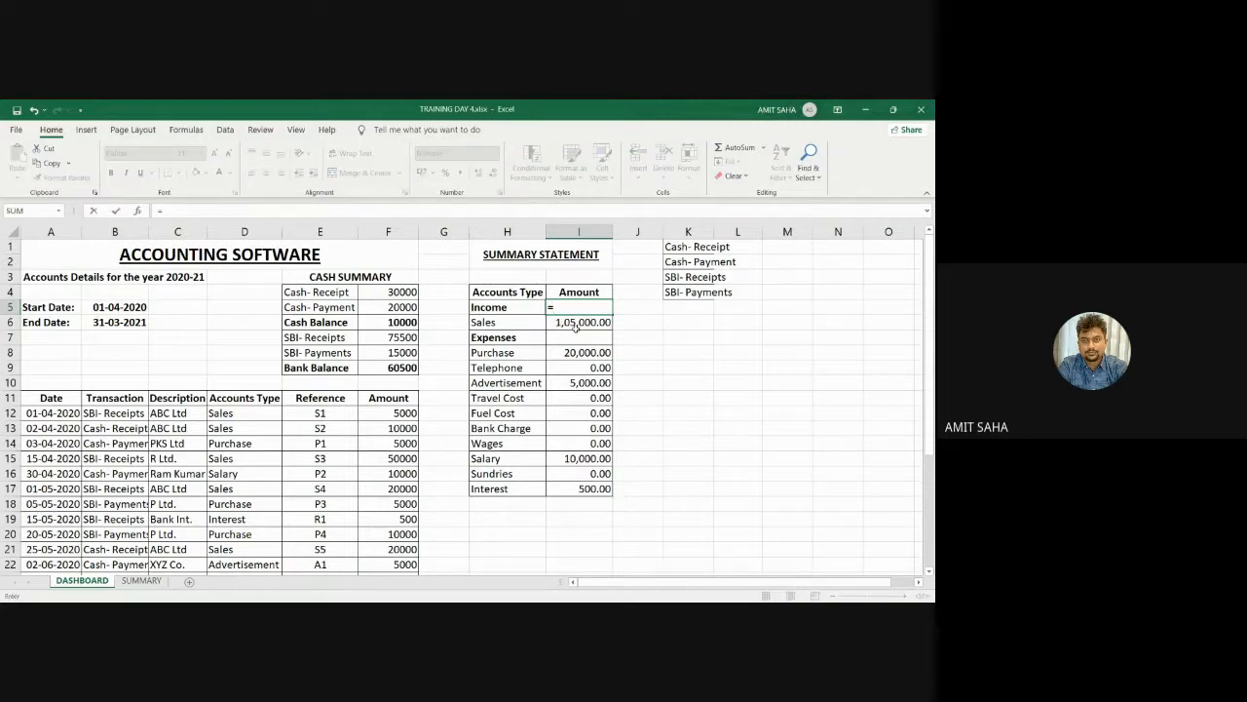
click(576, 325)
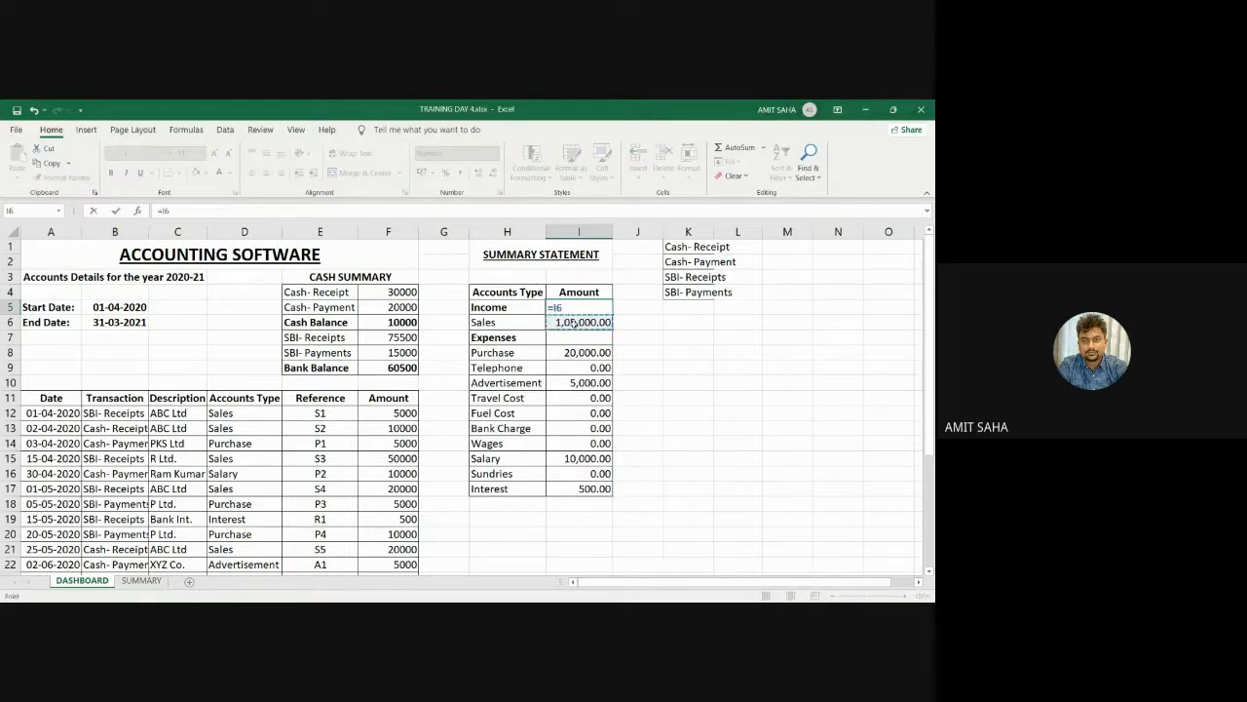
key(Return)
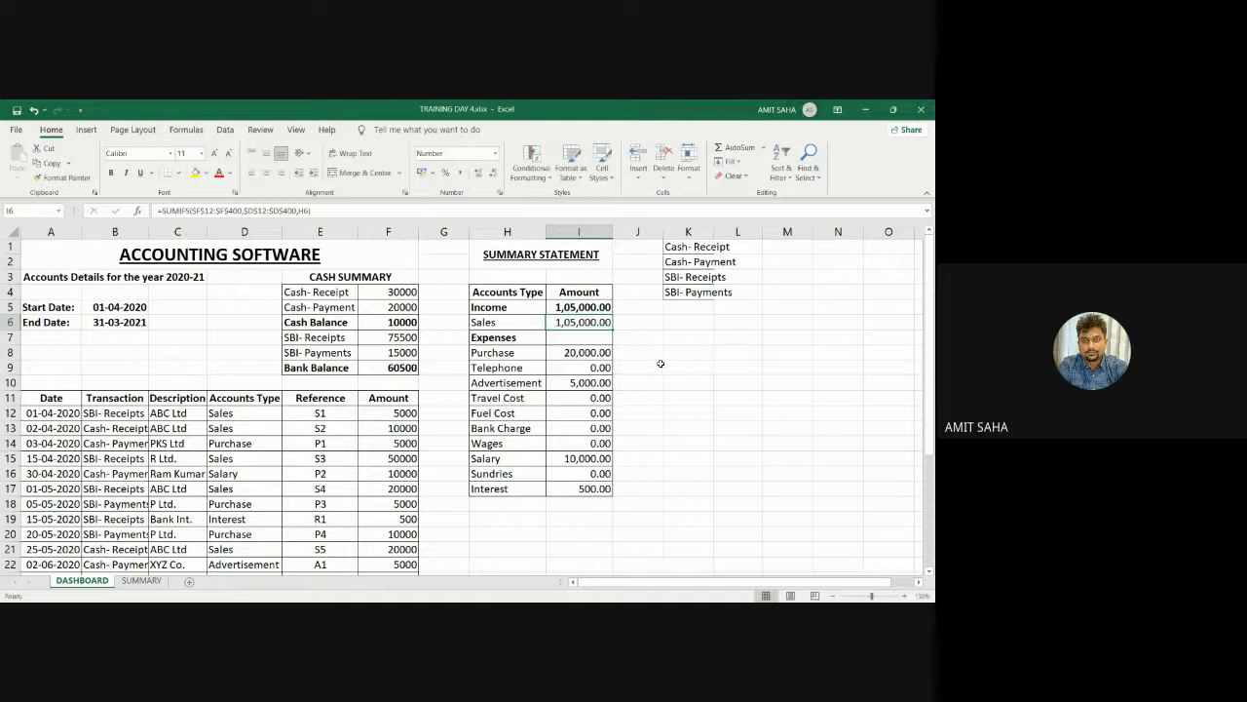
click(578, 338)
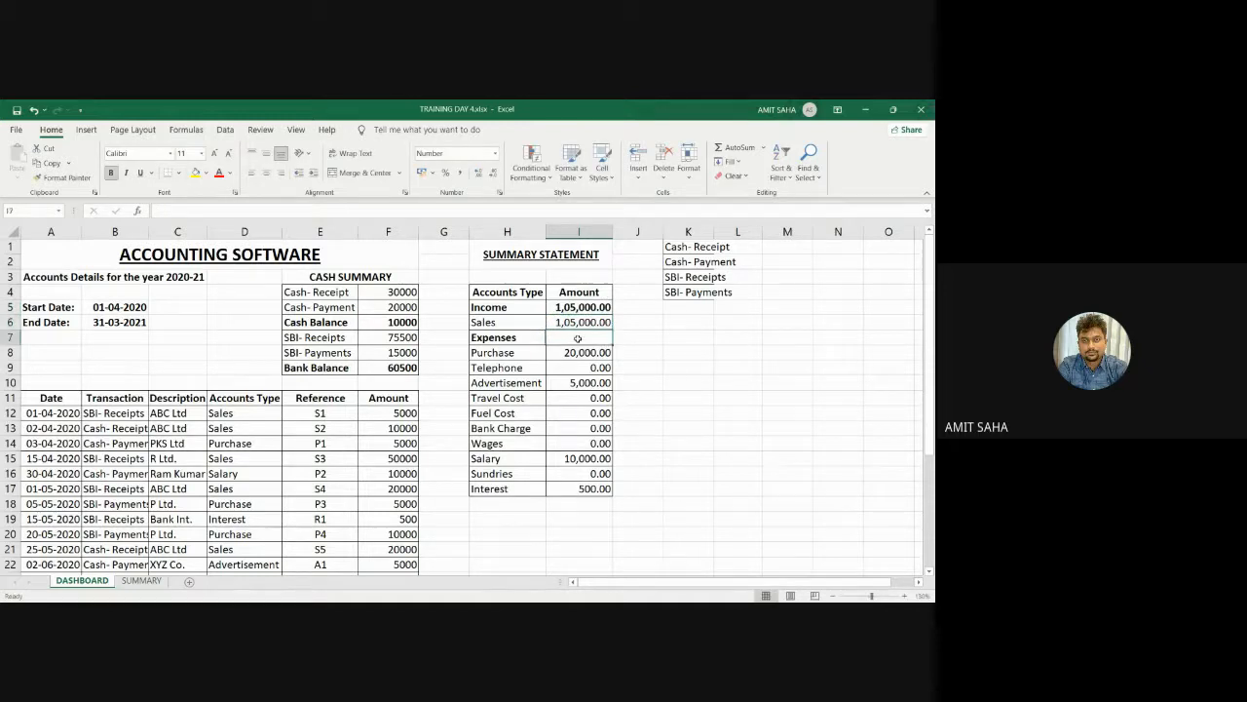
text(=)
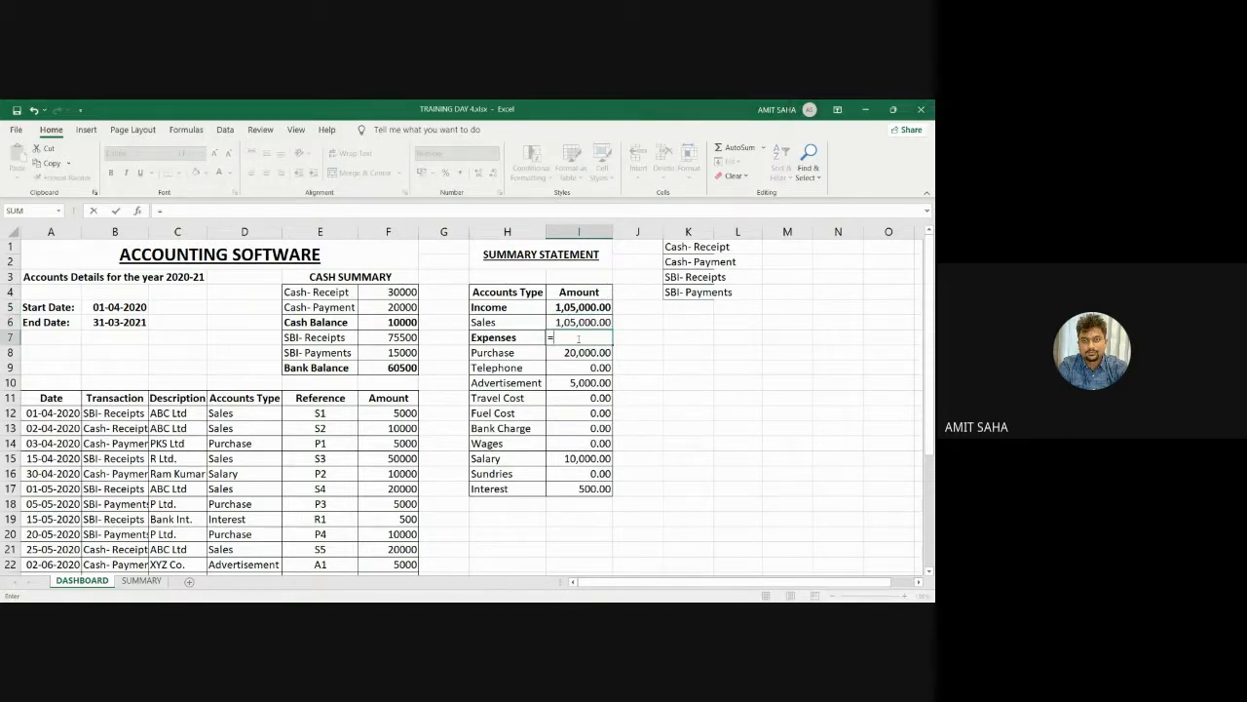
text(SUM)
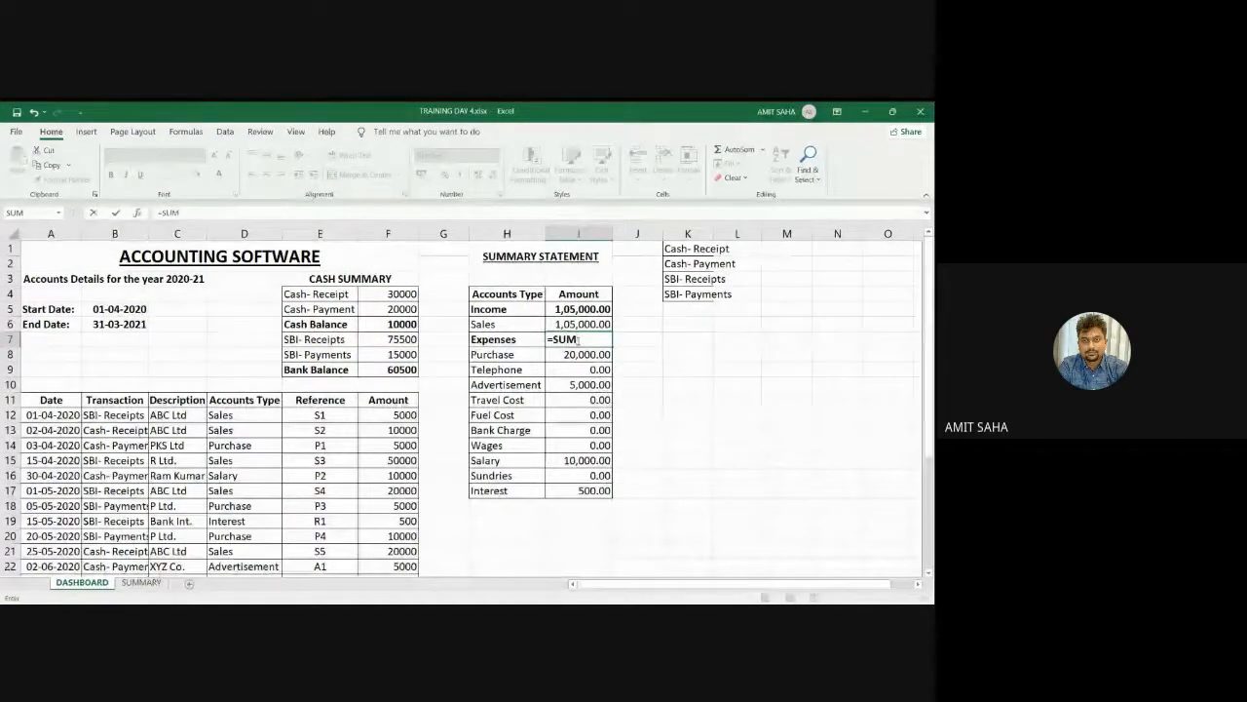
text(()
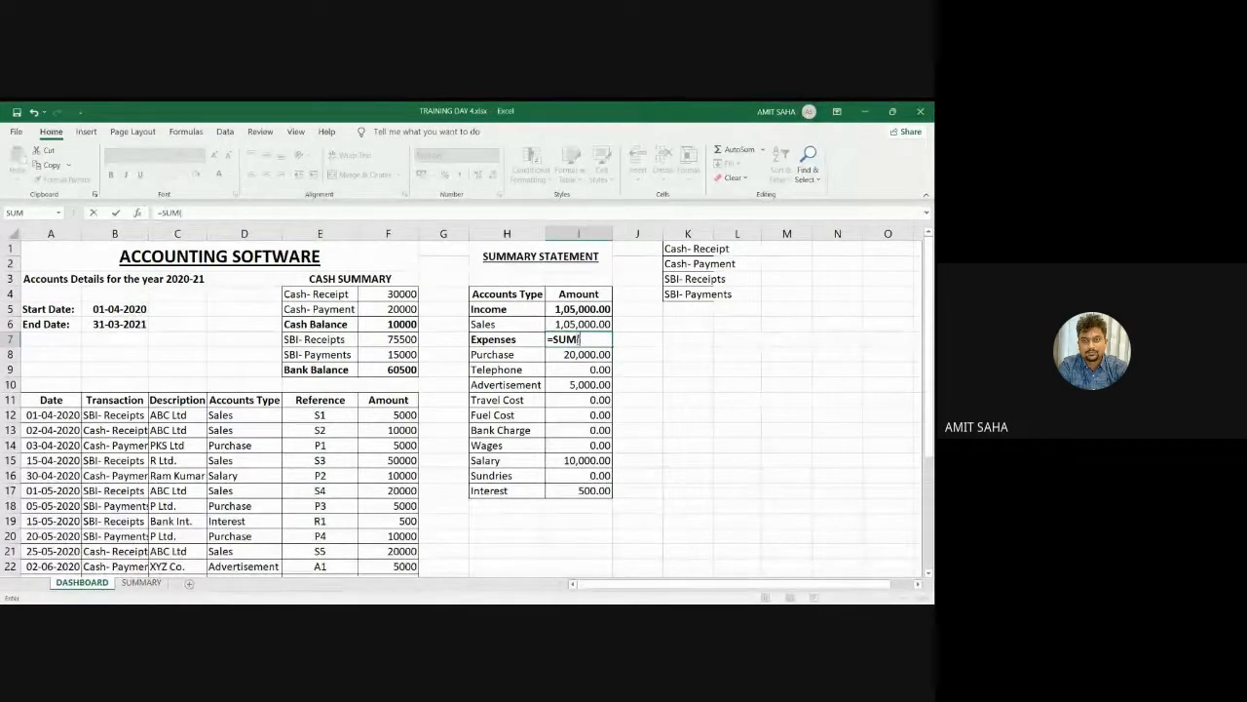
drag(606, 372, 580, 491)
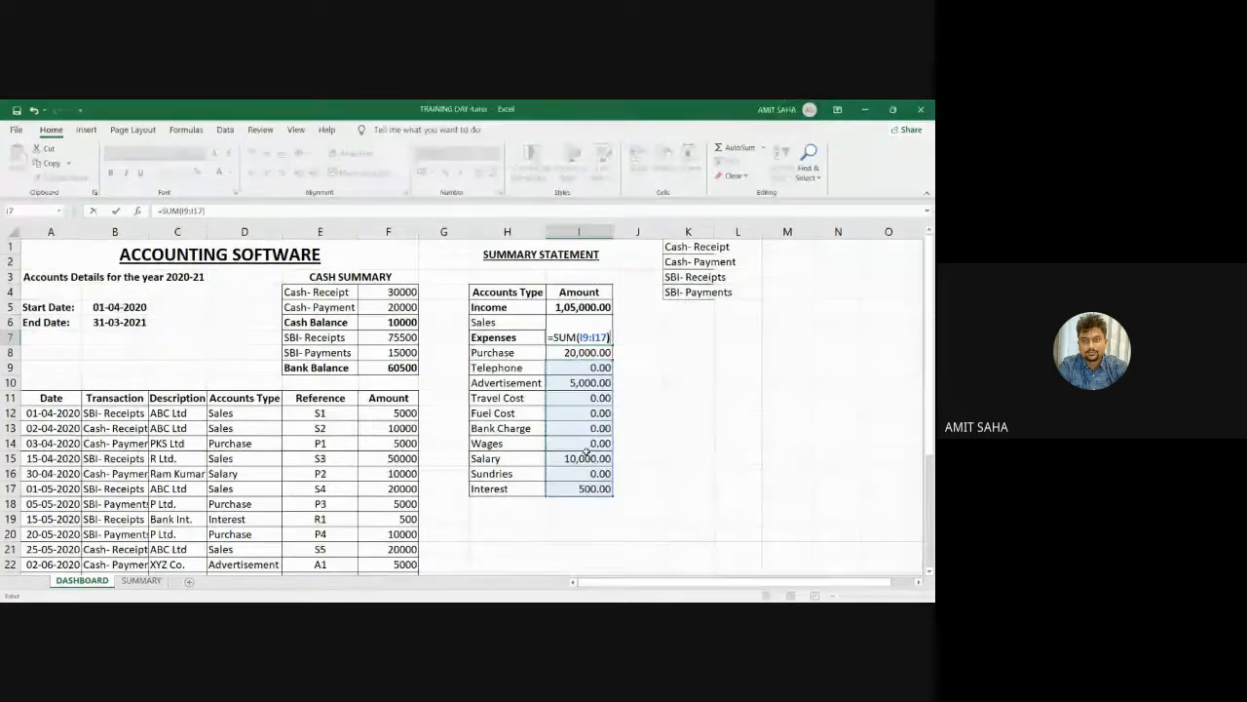
key(Return)
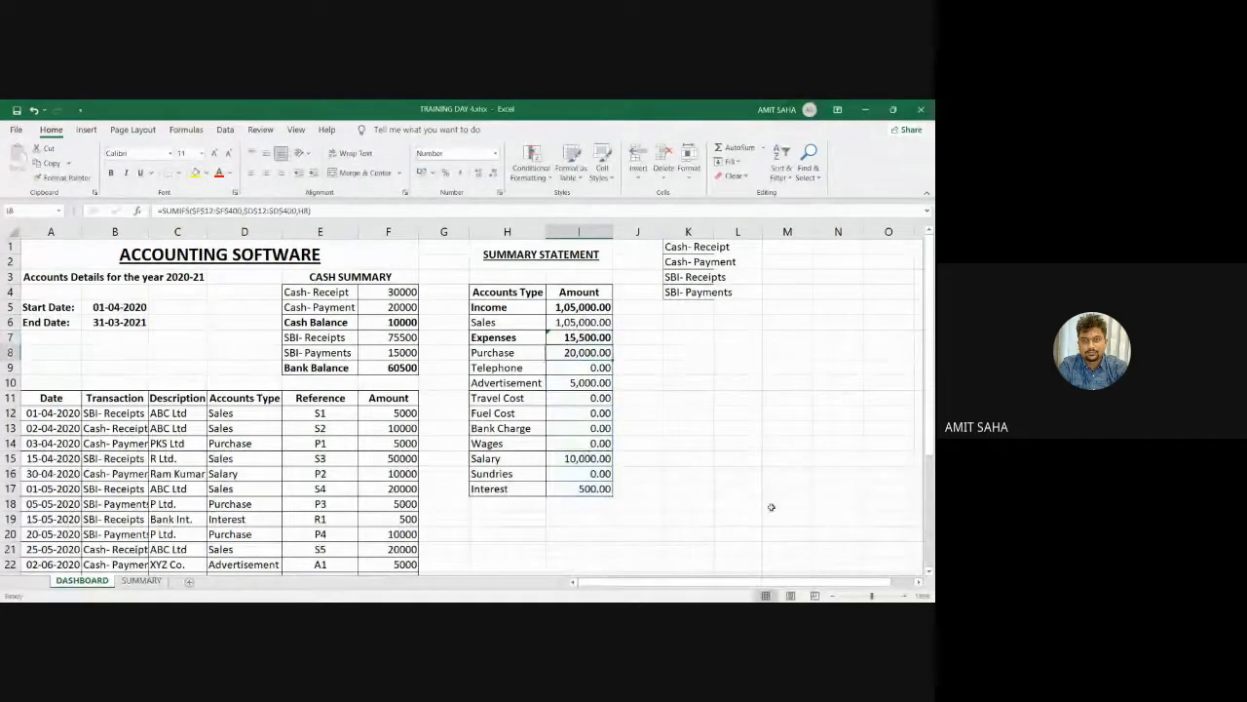
click(581, 338)
key(Delete)
click(696, 393)
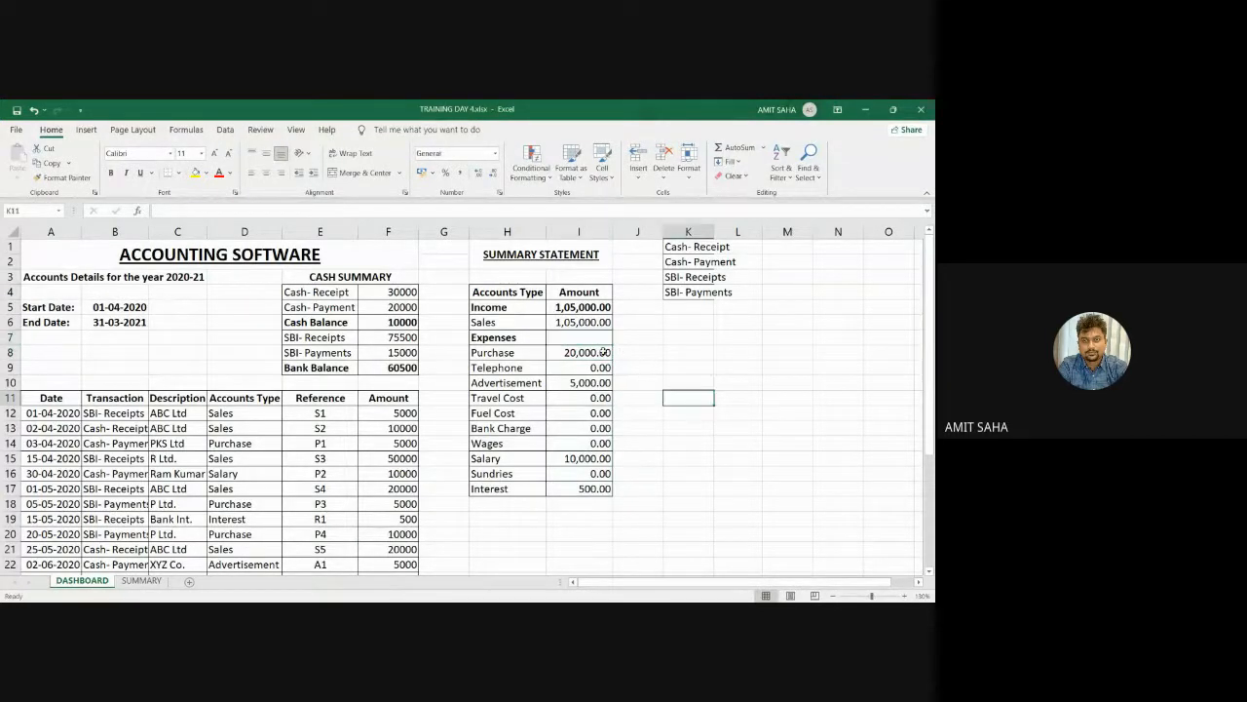
Total the expense amounts I8:I17 with a SUM formula in the Expenses amount cell I7
click(595, 341)
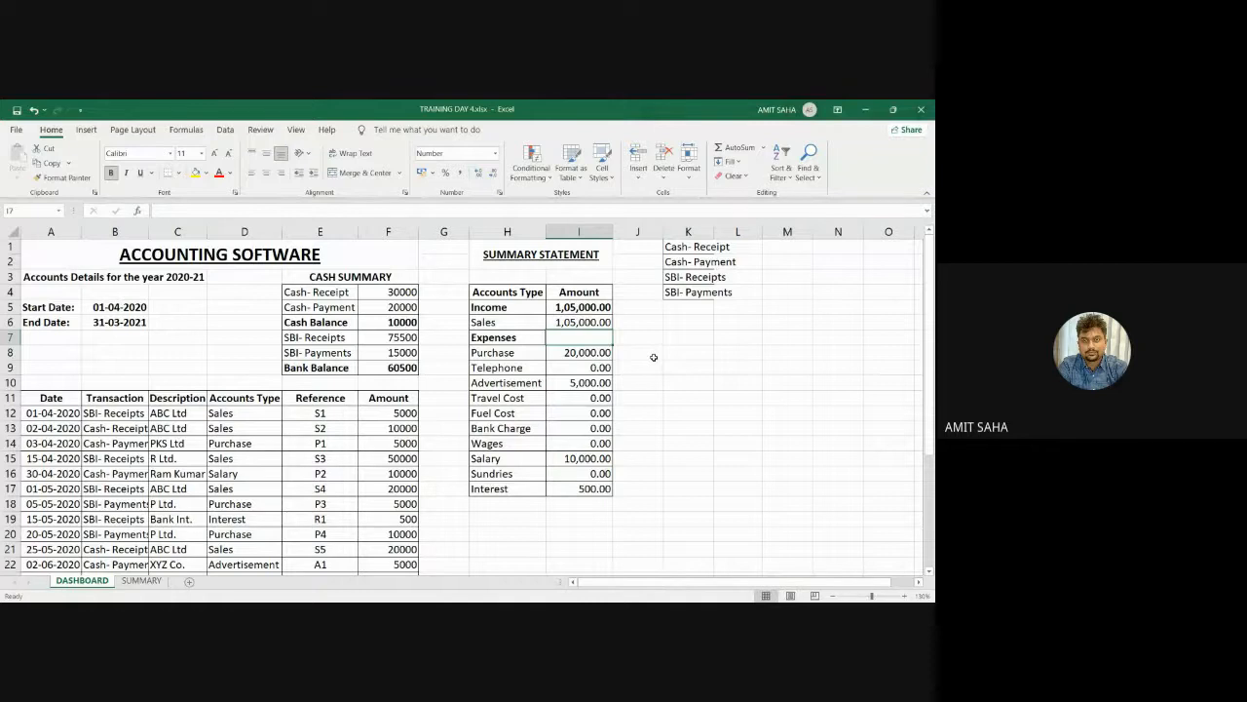
text(=SUM)
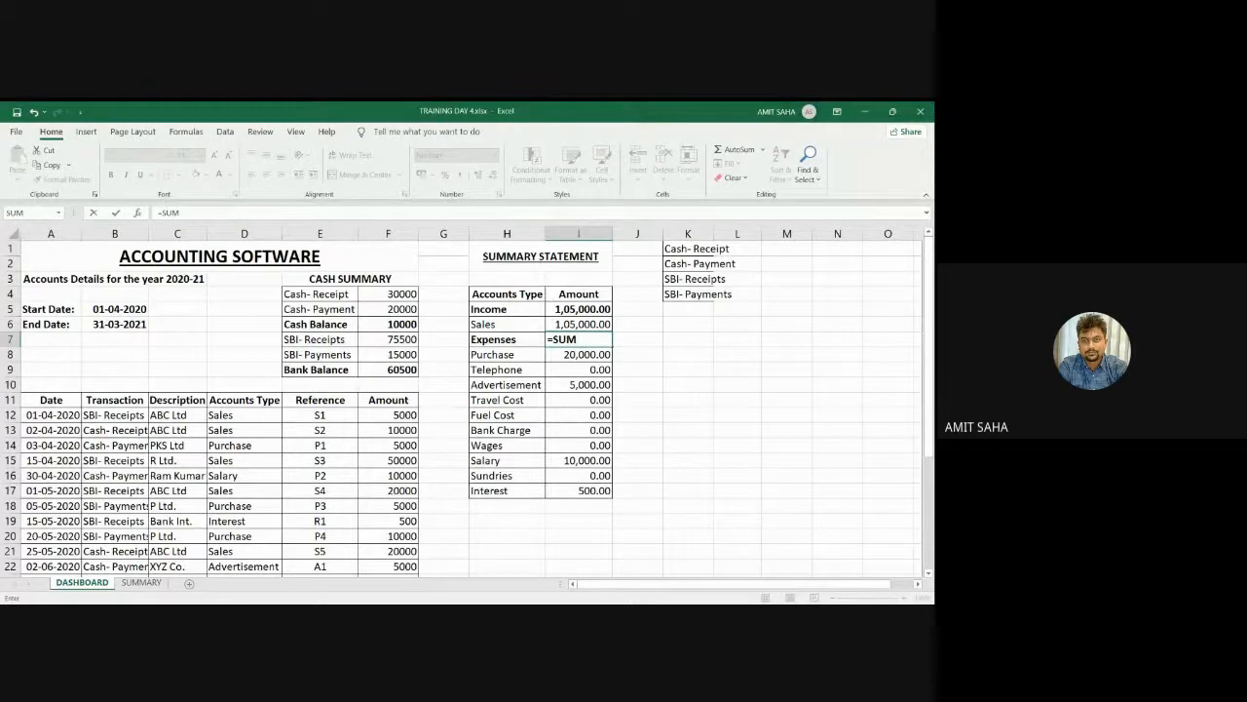
text(()
drag(549, 353, 567, 485)
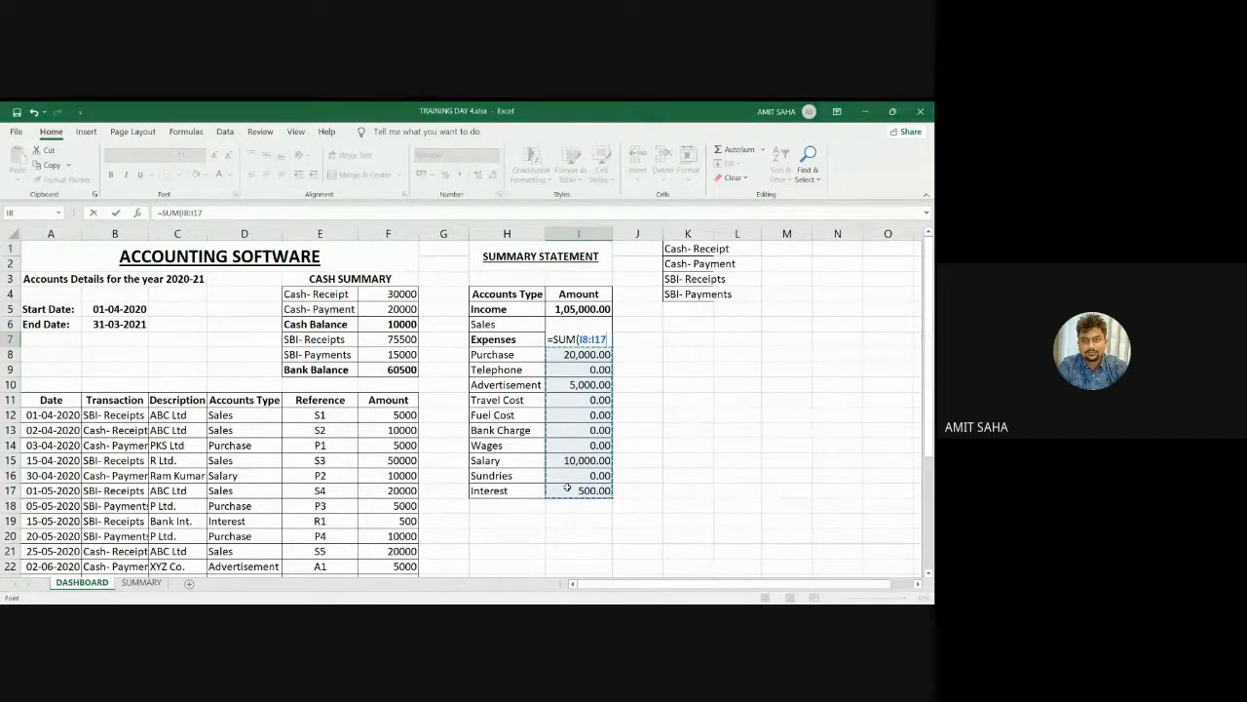
key(Return)
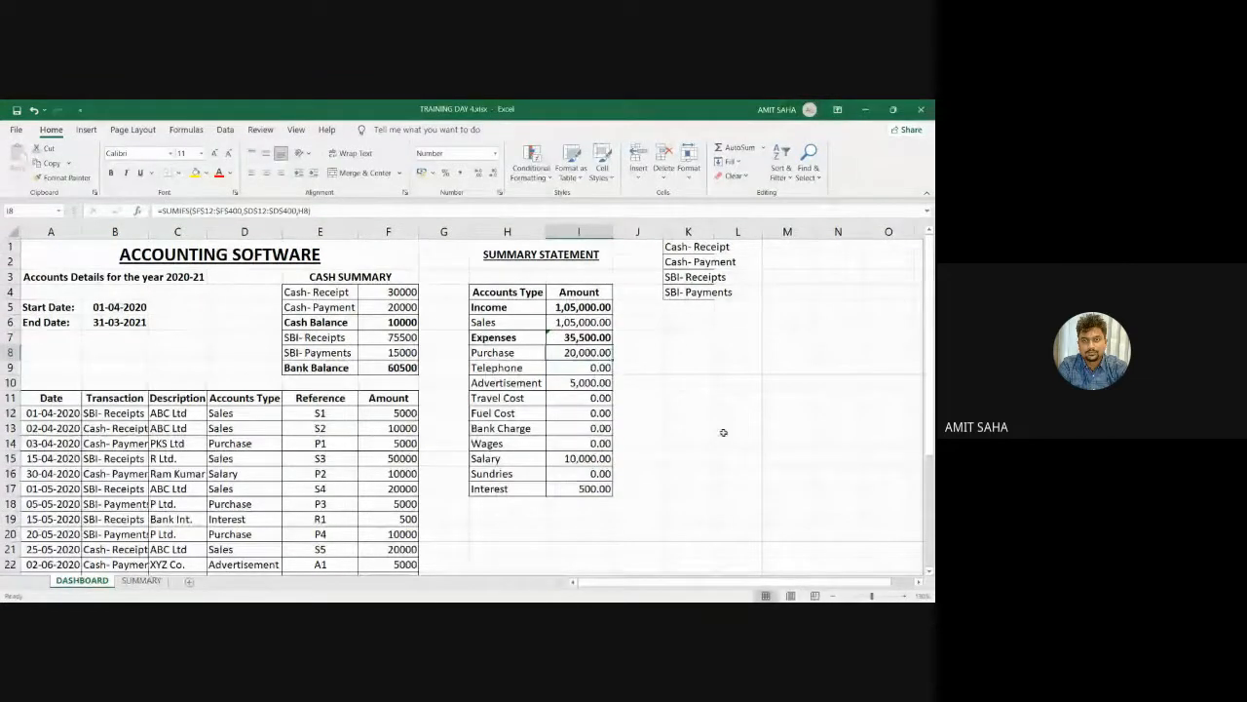
Ignore the formula error flagged on the Expenses total in I7
click(549, 337)
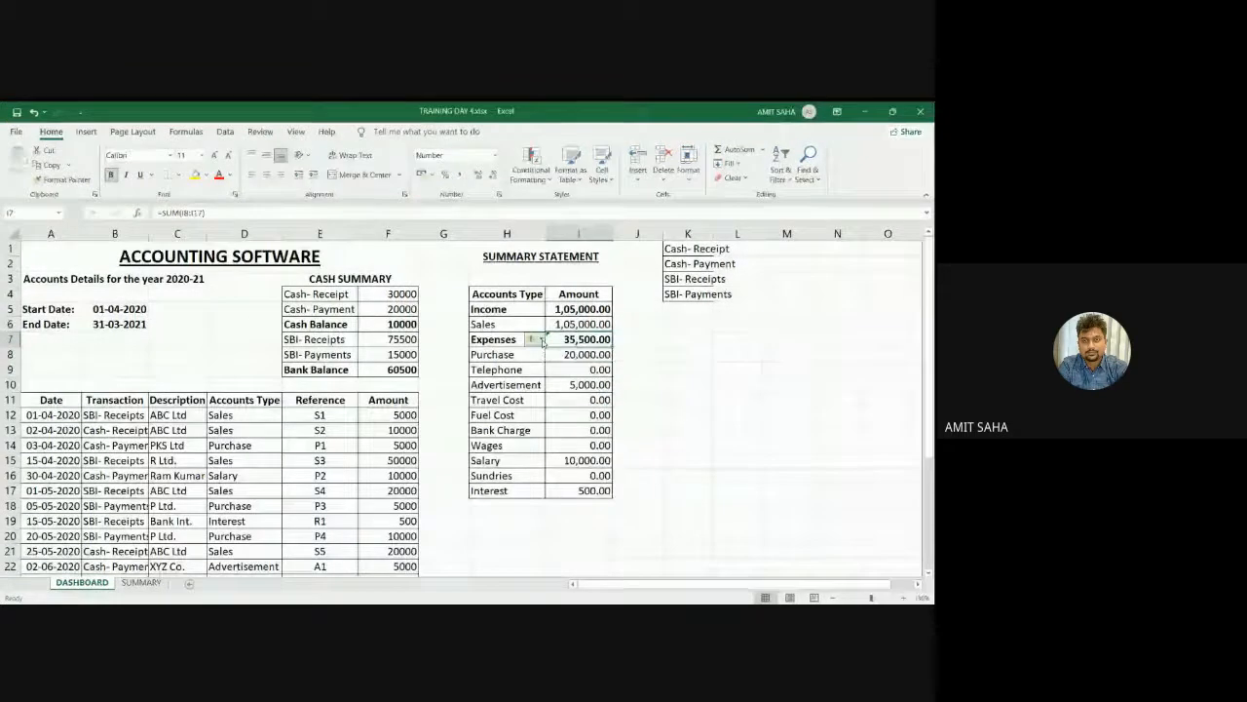
click(540, 337)
click(567, 398)
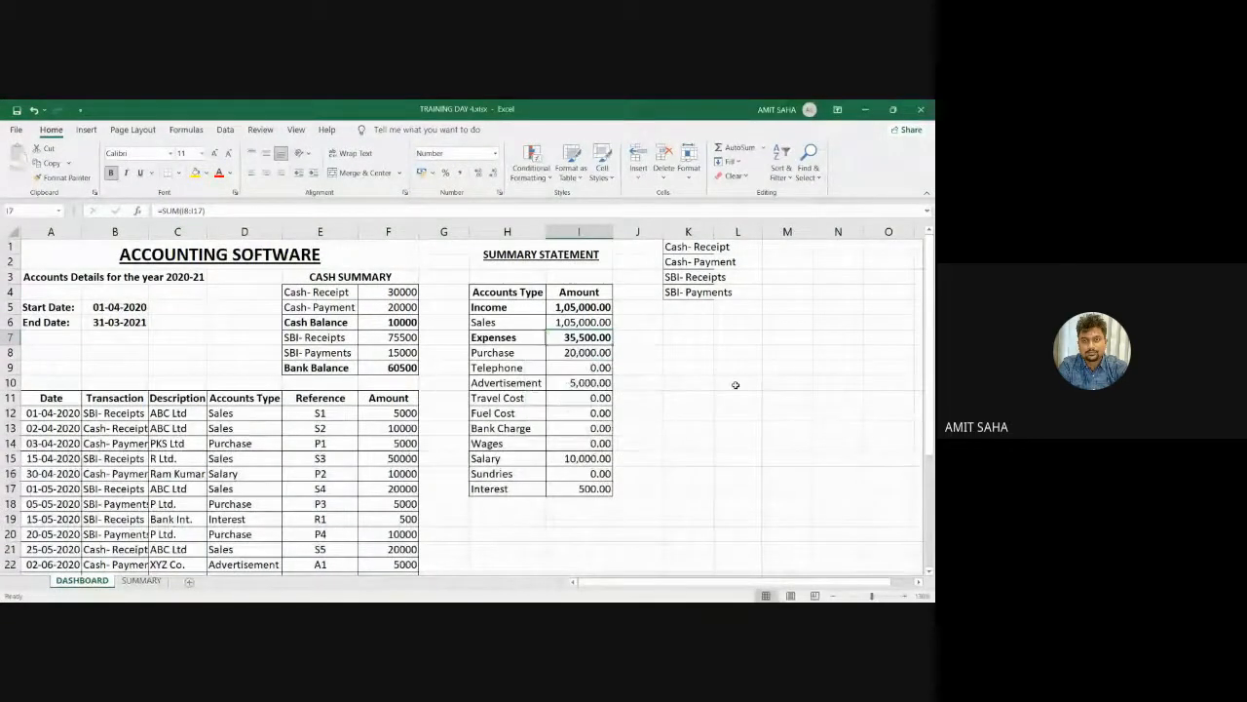
click(740, 388)
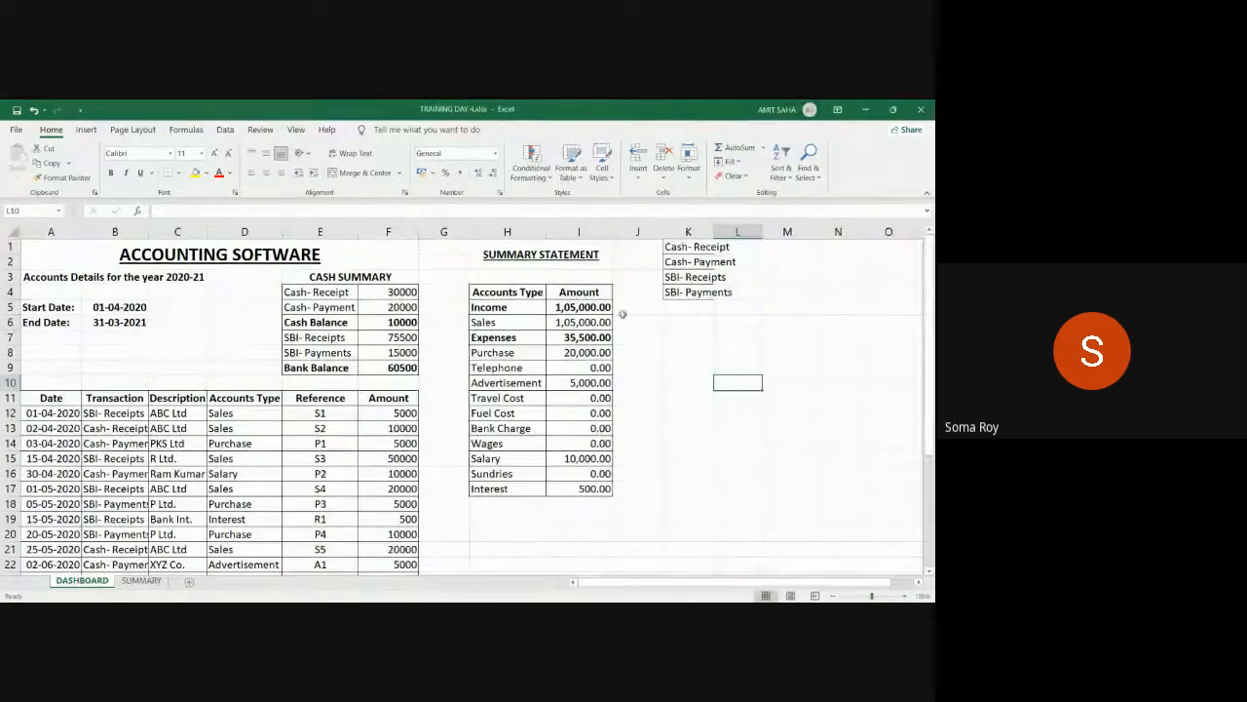
click(512, 306)
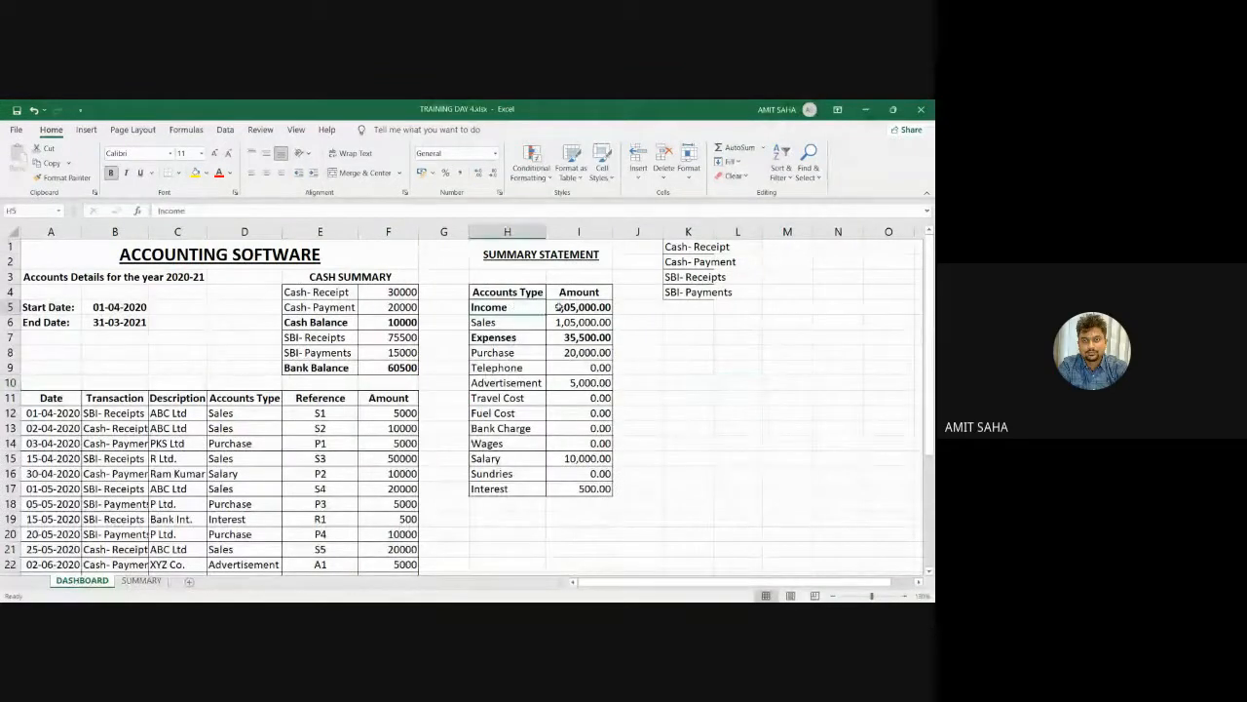
click(560, 307)
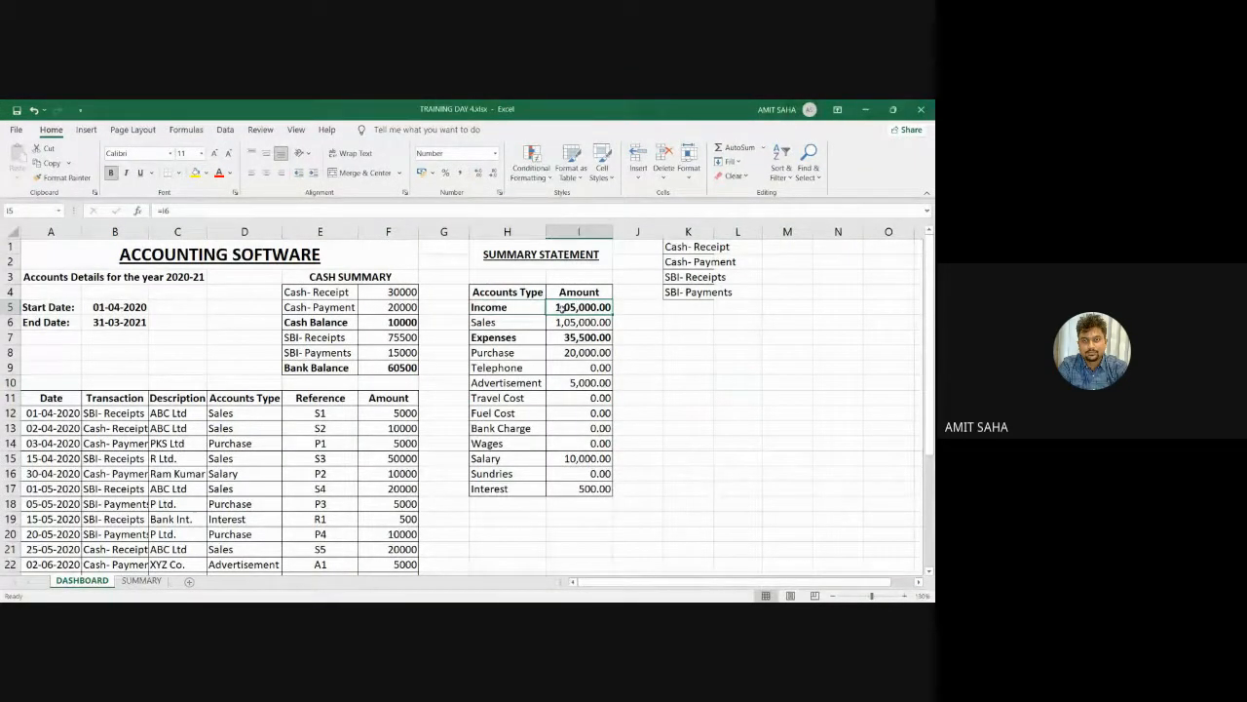
click(563, 325)
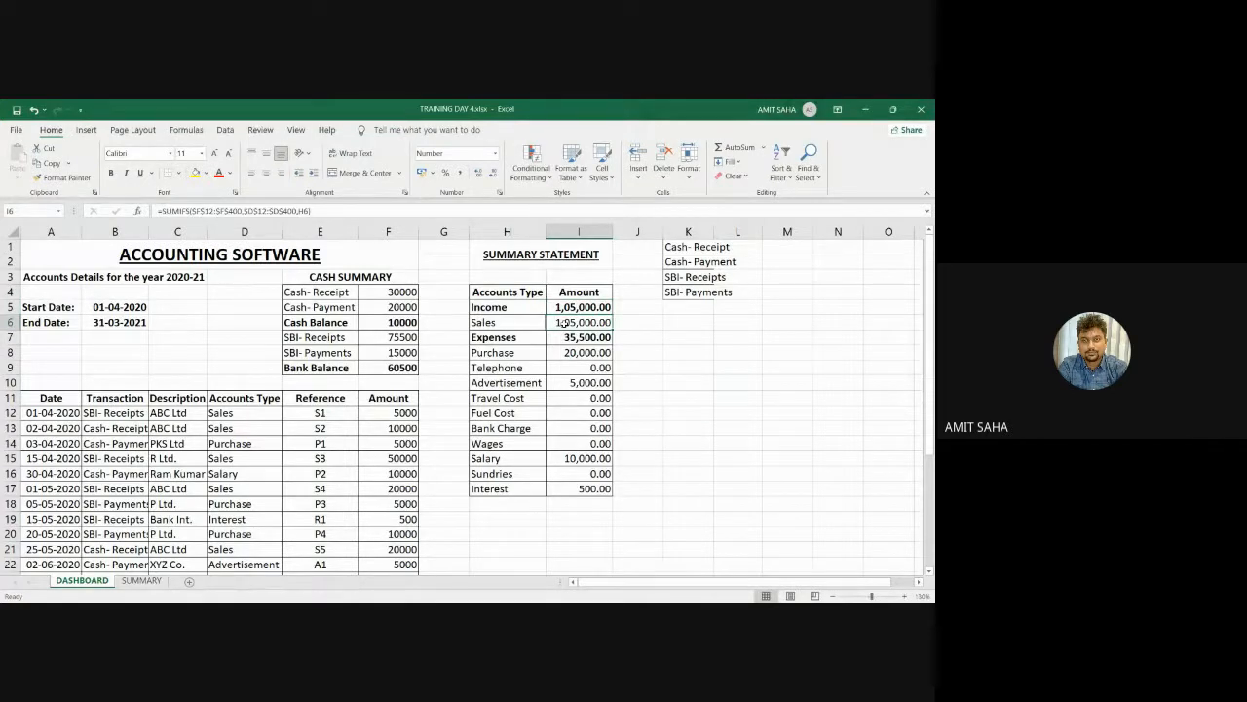
click(566, 336)
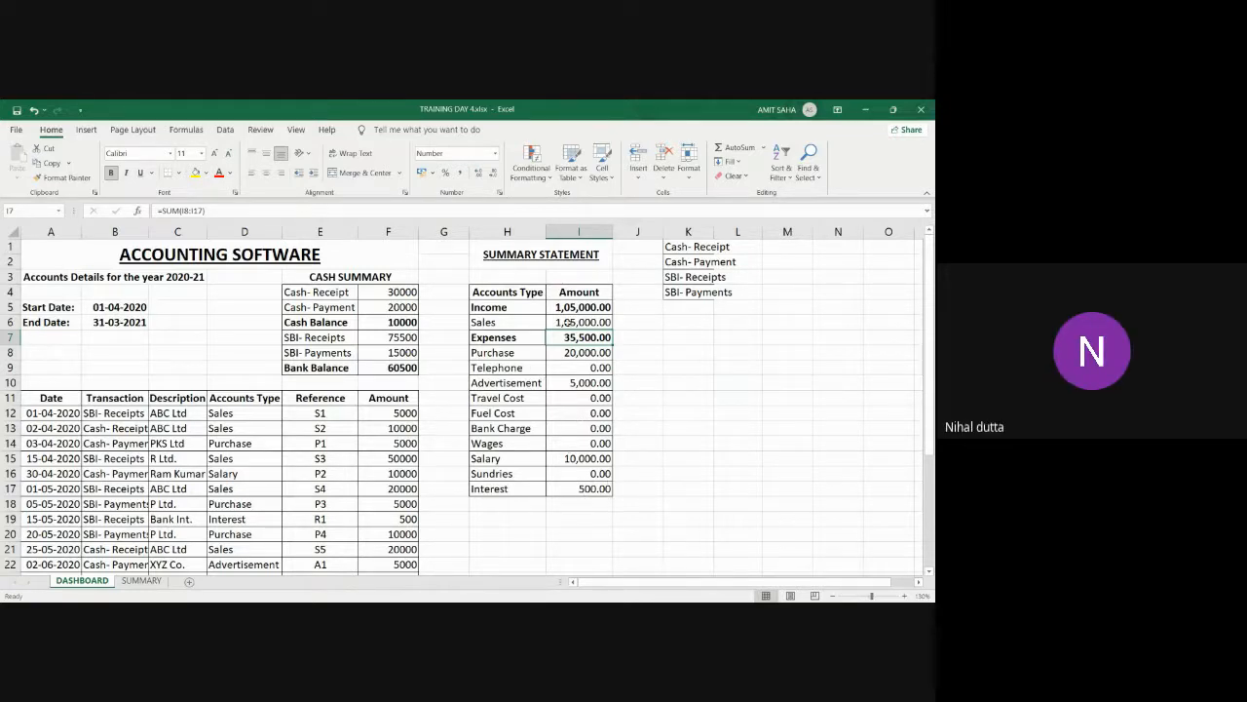
click(569, 321)
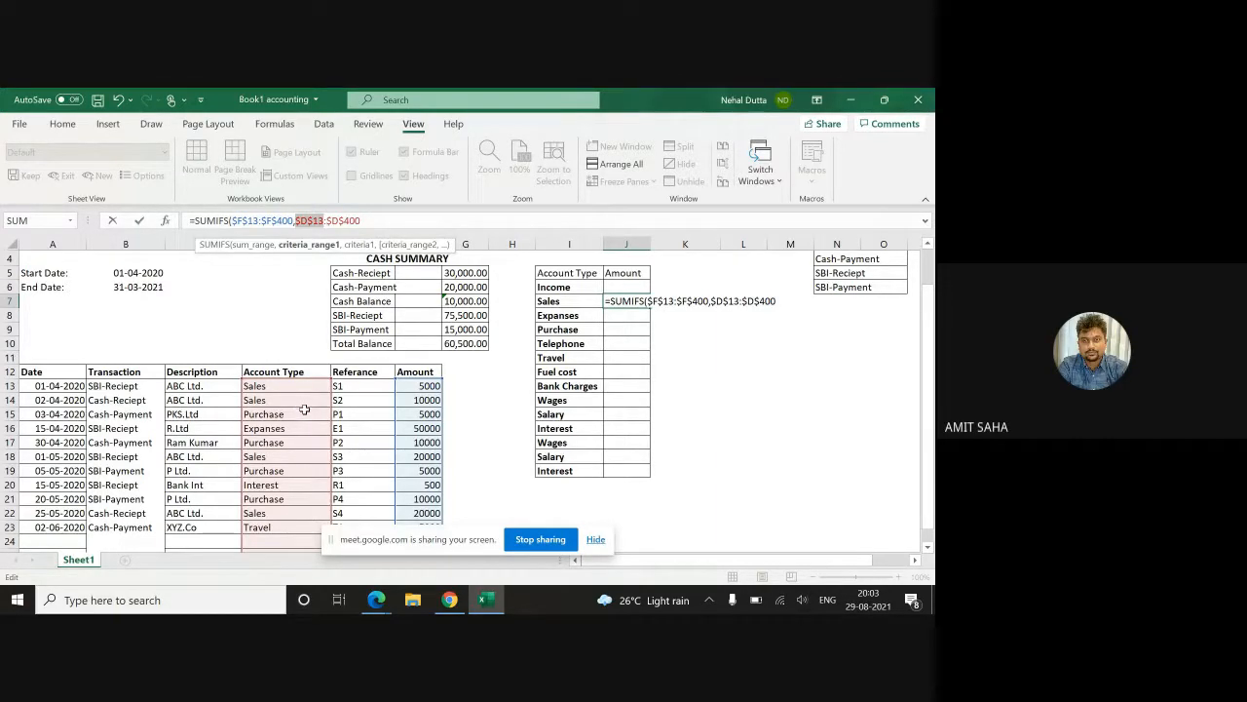
In the Book1 accounting workbook, complete the Sales SUMIFS formula in J7 with I7 as the criterion
click(370, 216)
text(,)
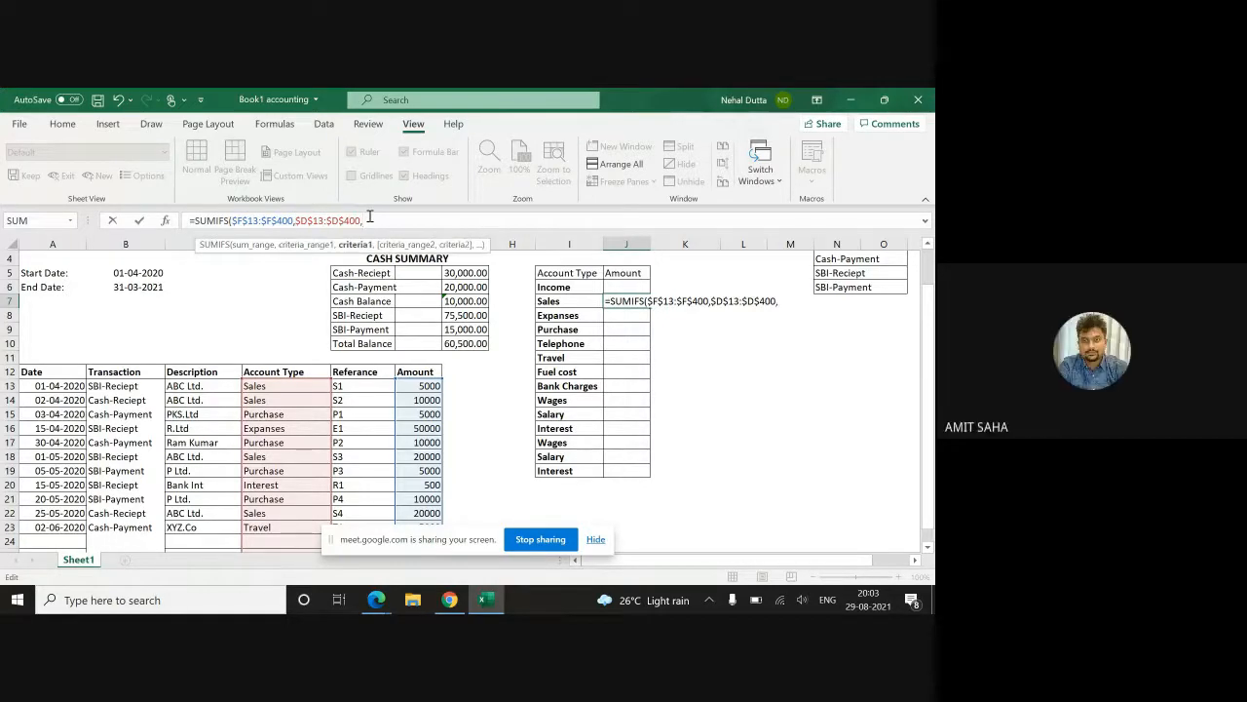
click(562, 303)
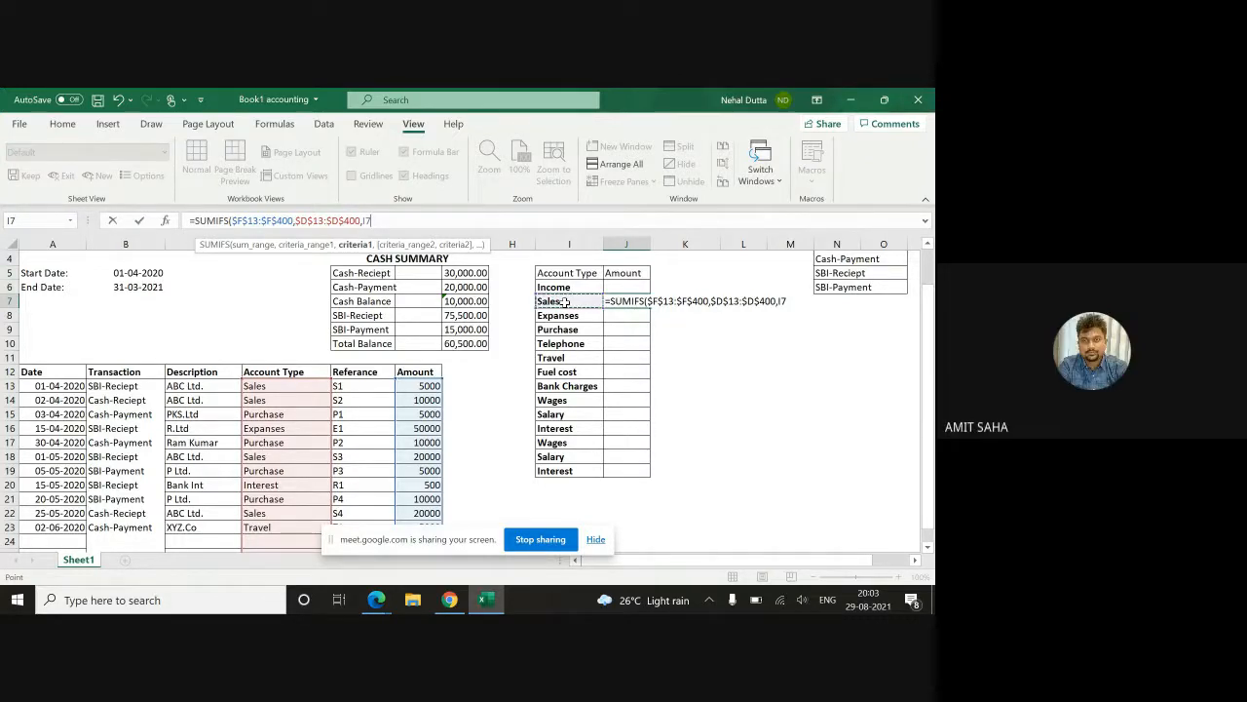
text())
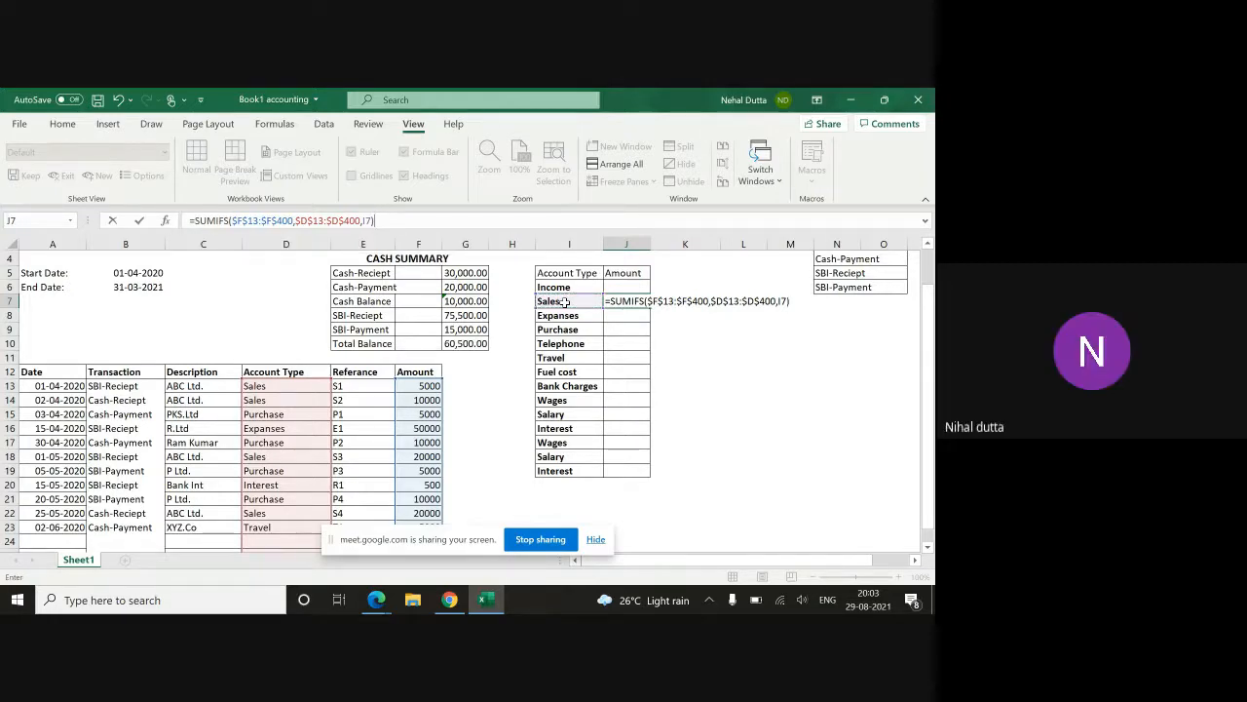
key(Return)
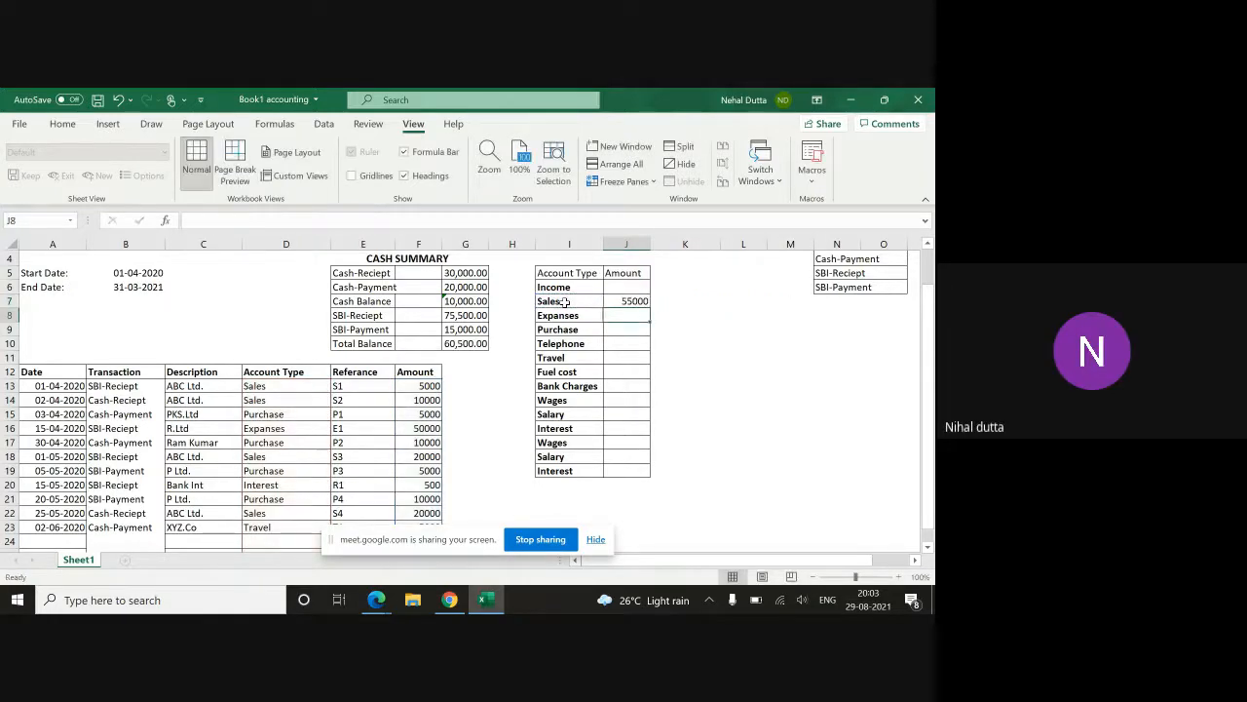
Copy the Sales SUMIFS formula from J7 to the Purchase amount in J9 and fill it down to the Interest amount in J16
click(628, 289)
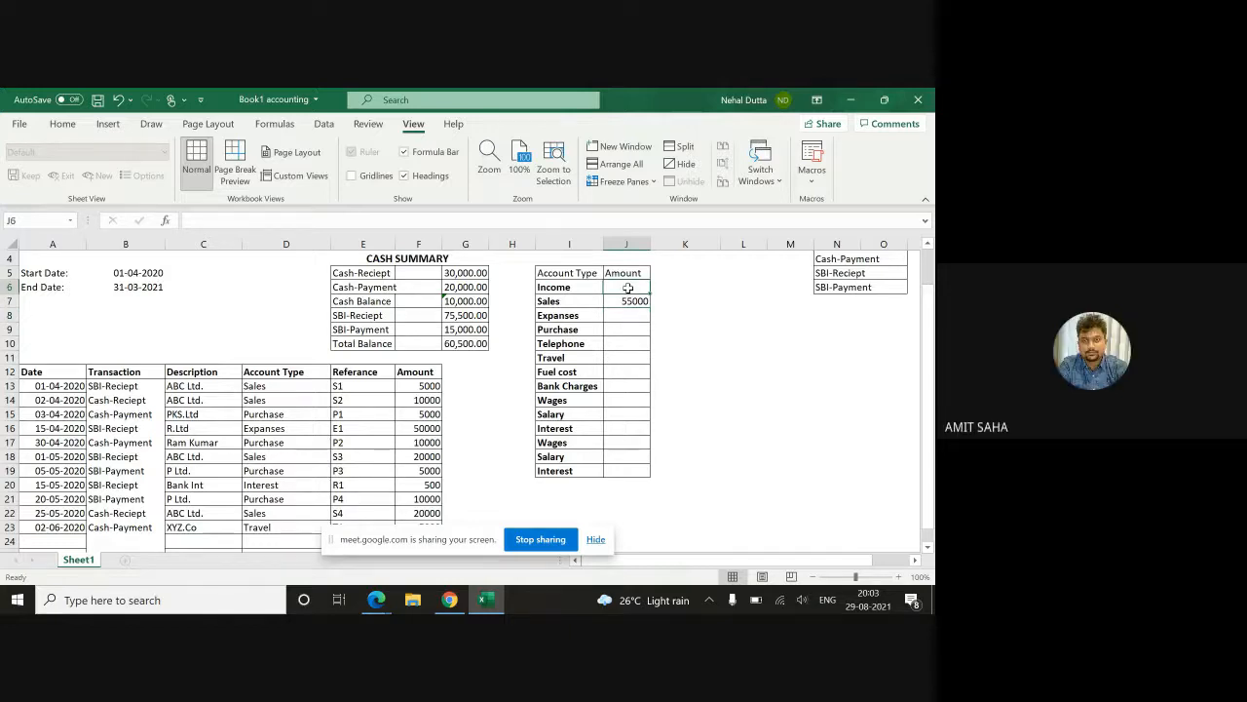
click(631, 301)
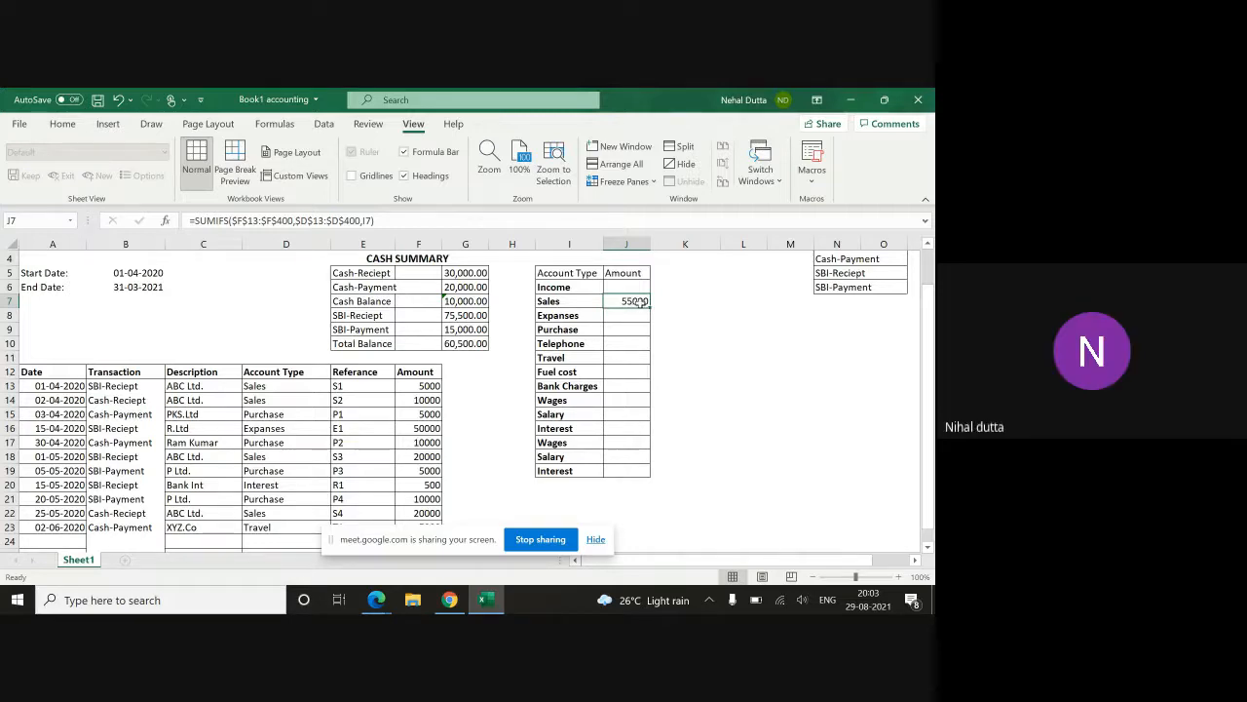
key(ctrl+c)
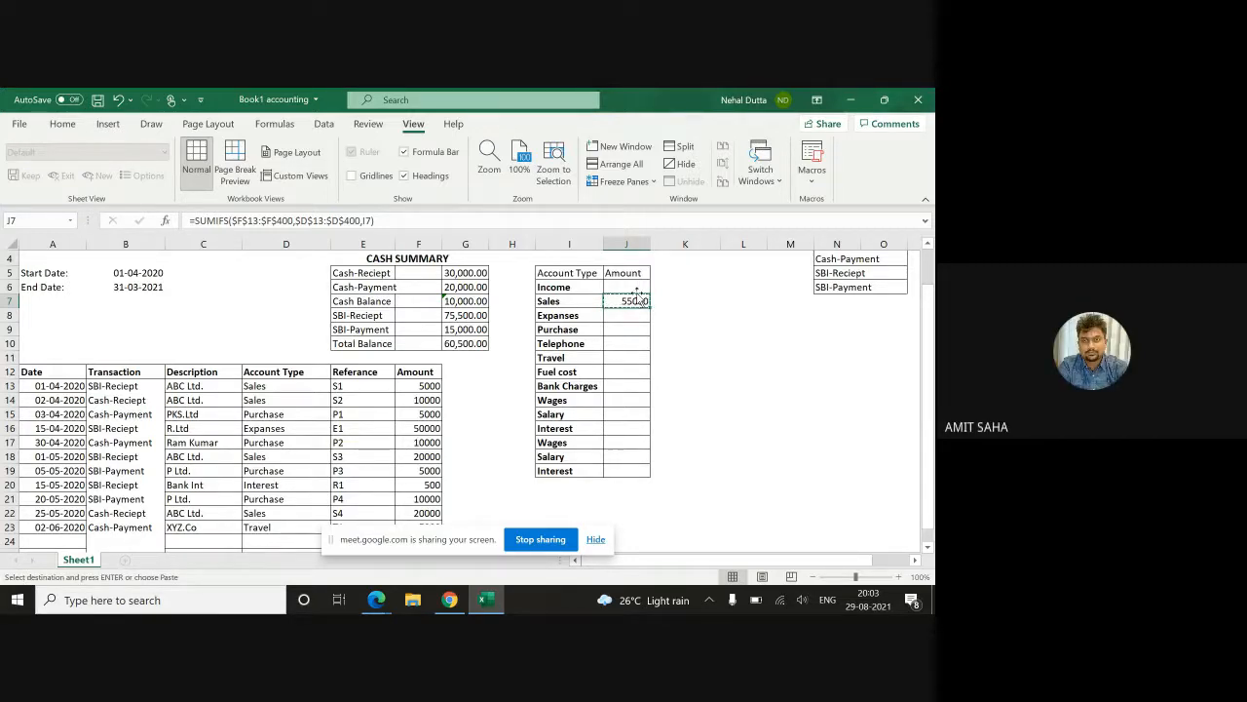
click(625, 330)
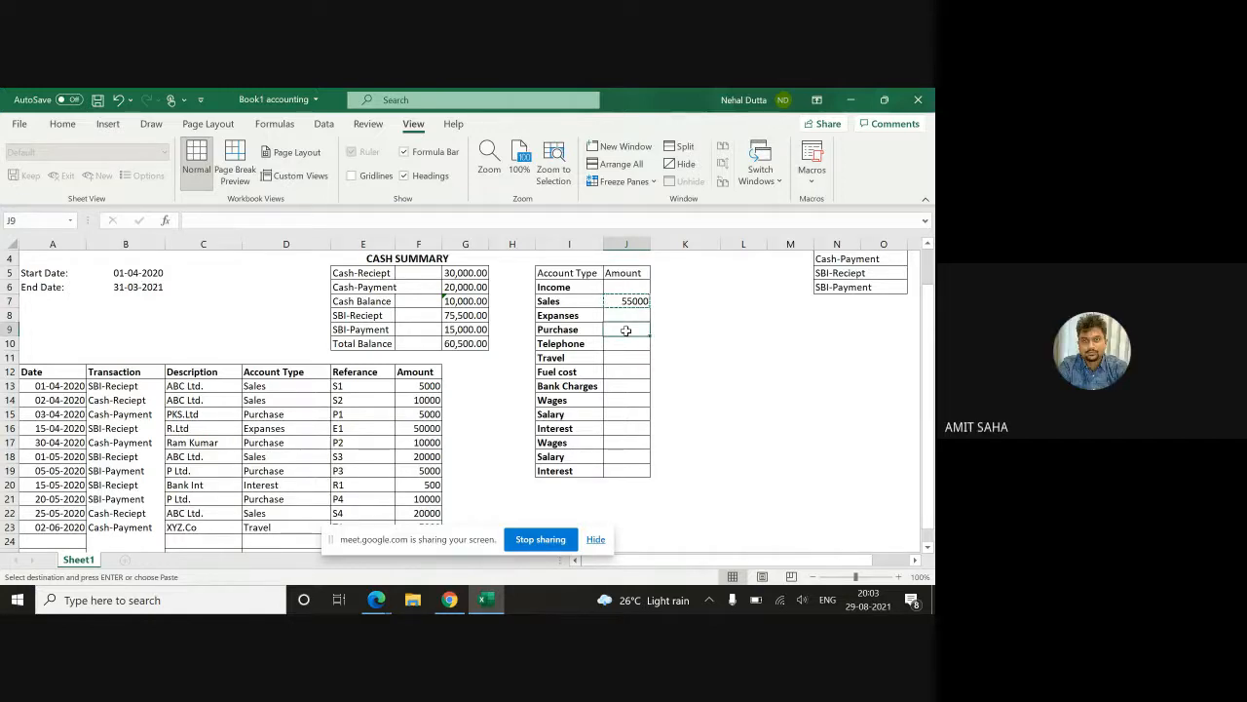
key(ctrl+v)
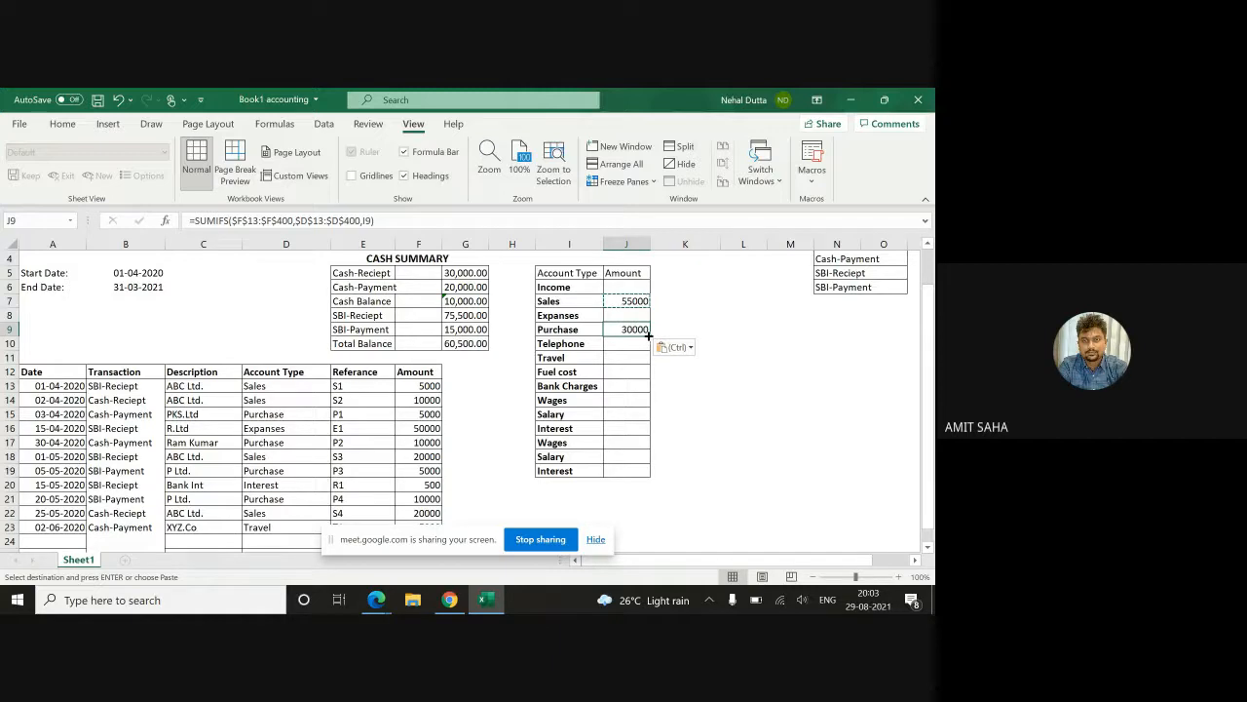
drag(648, 339, 635, 436)
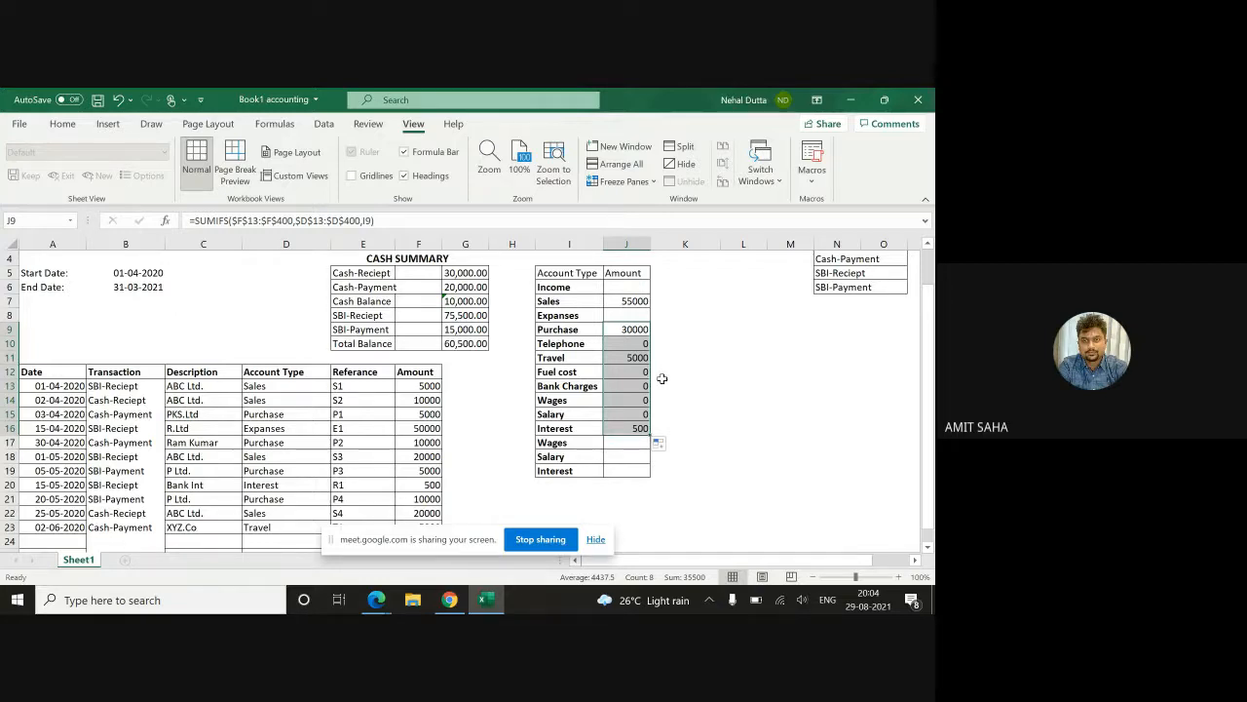
Set the Income amount in J6 equal to the Sales amount in J7
click(629, 288)
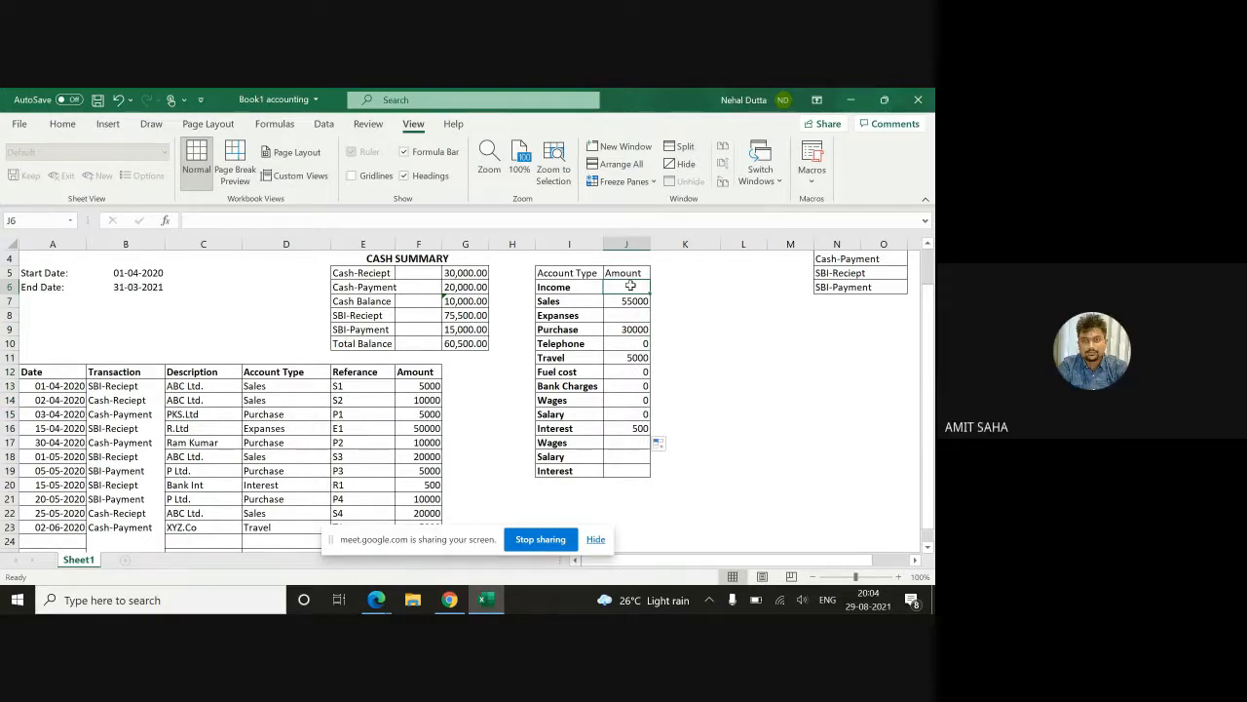
text(=)
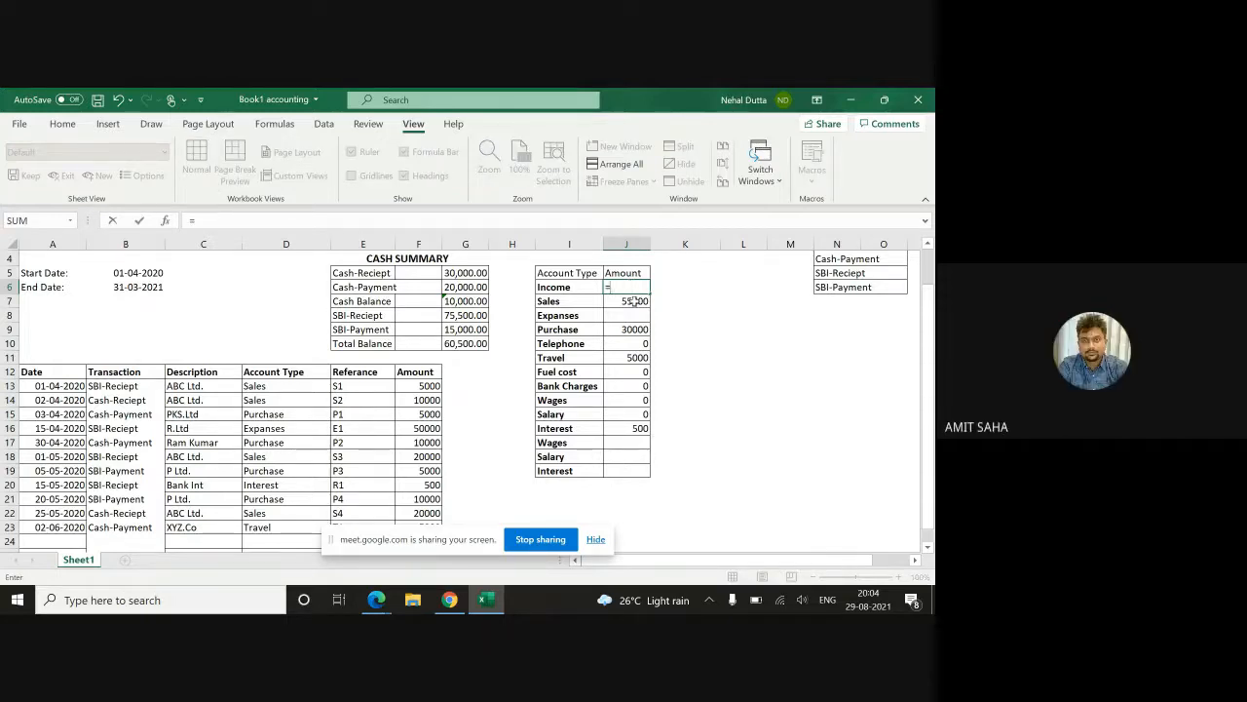
click(634, 301)
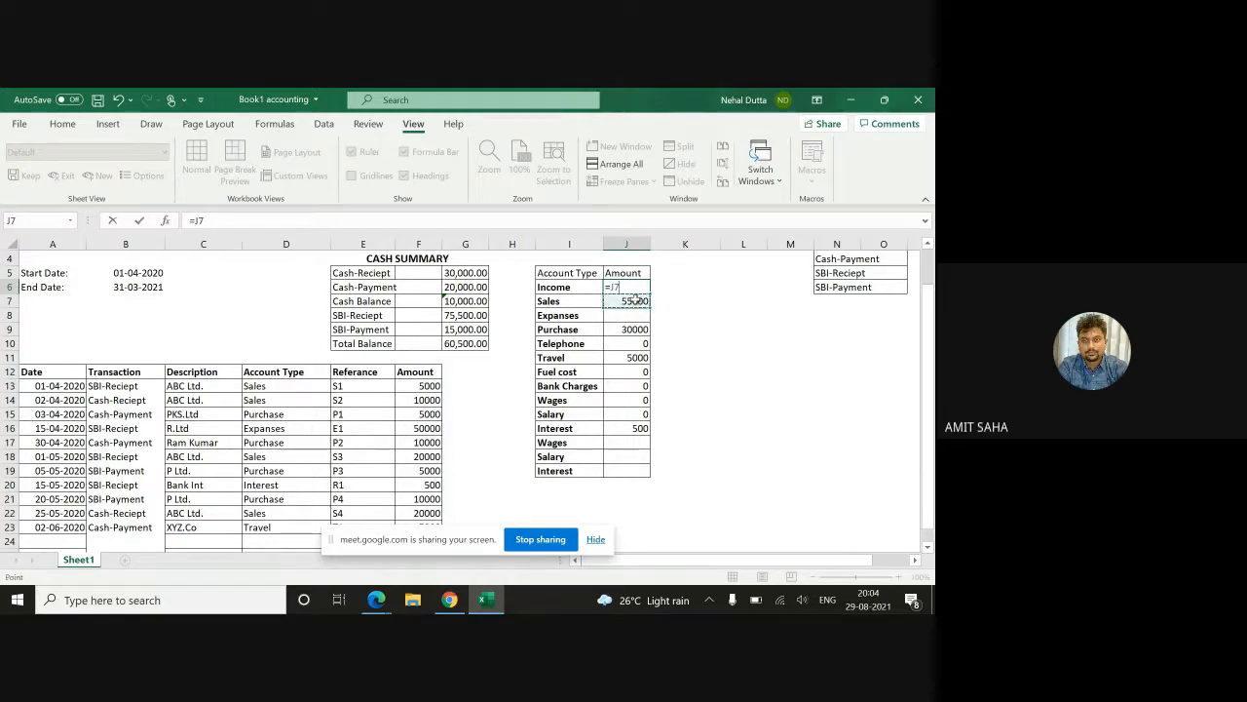
key(Return)
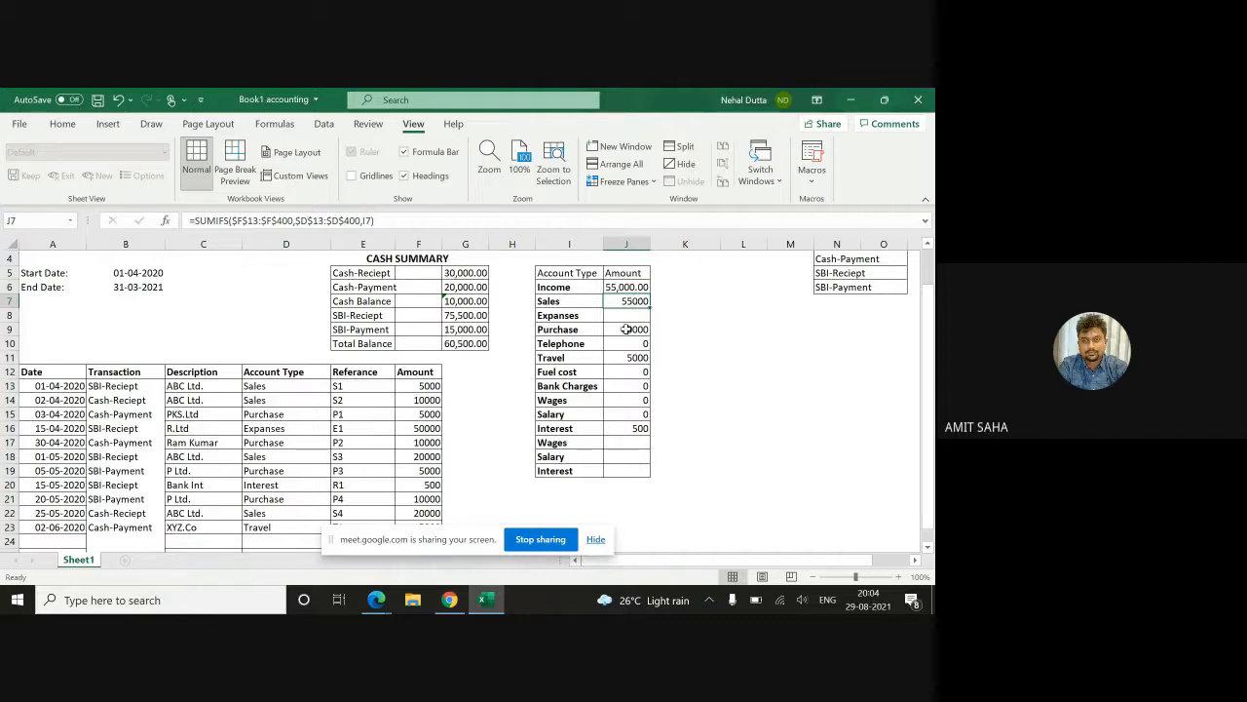
Total the expense amounts J9:J16 with a SUM formula in the Expanses amount cell J8
click(626, 314)
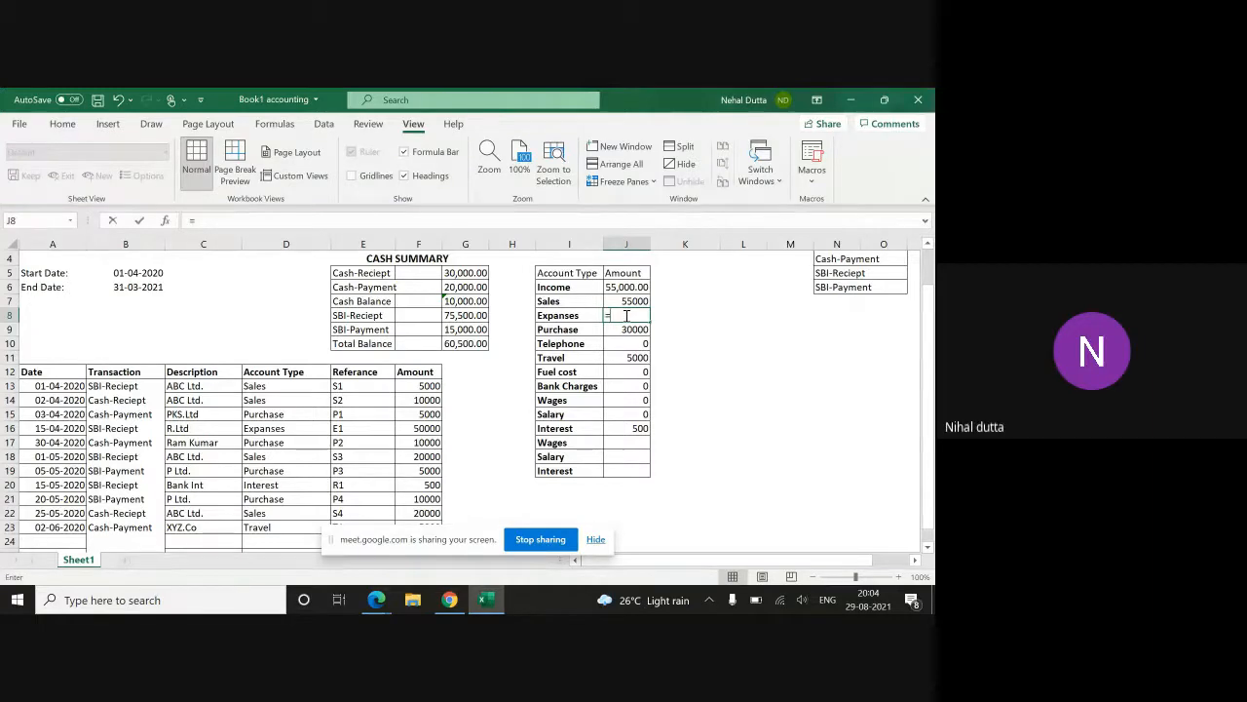
text(=)
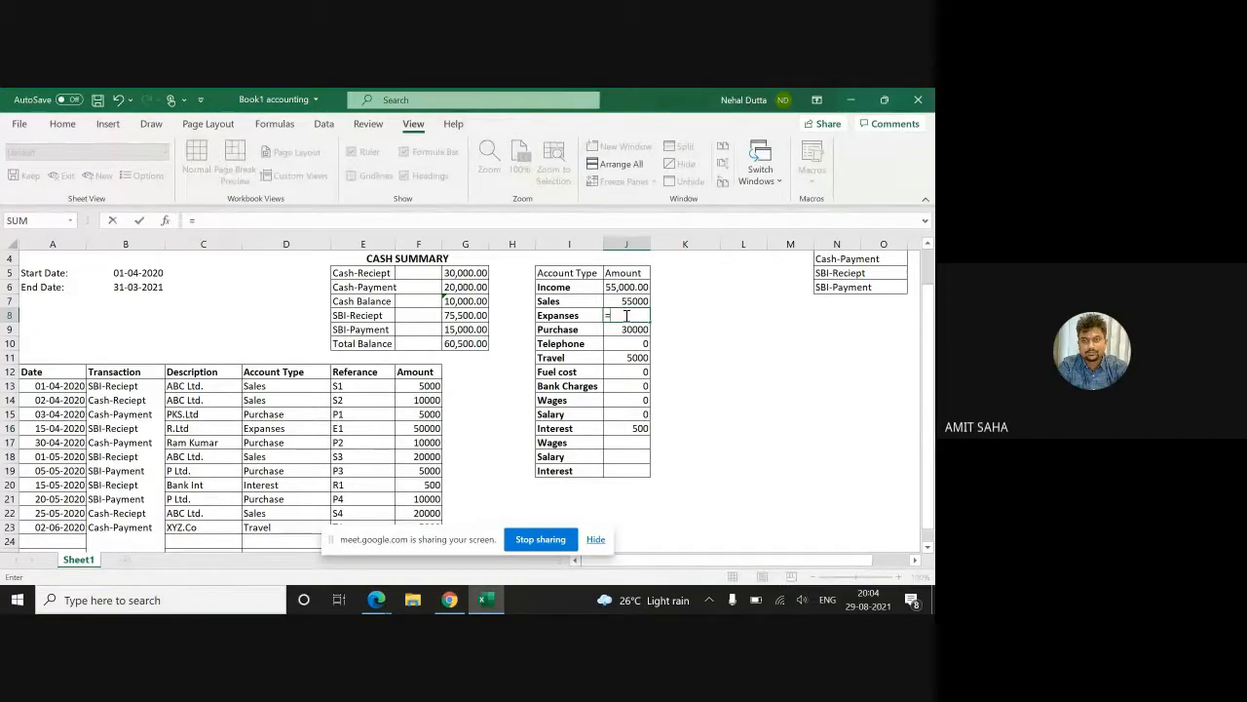
text(su)
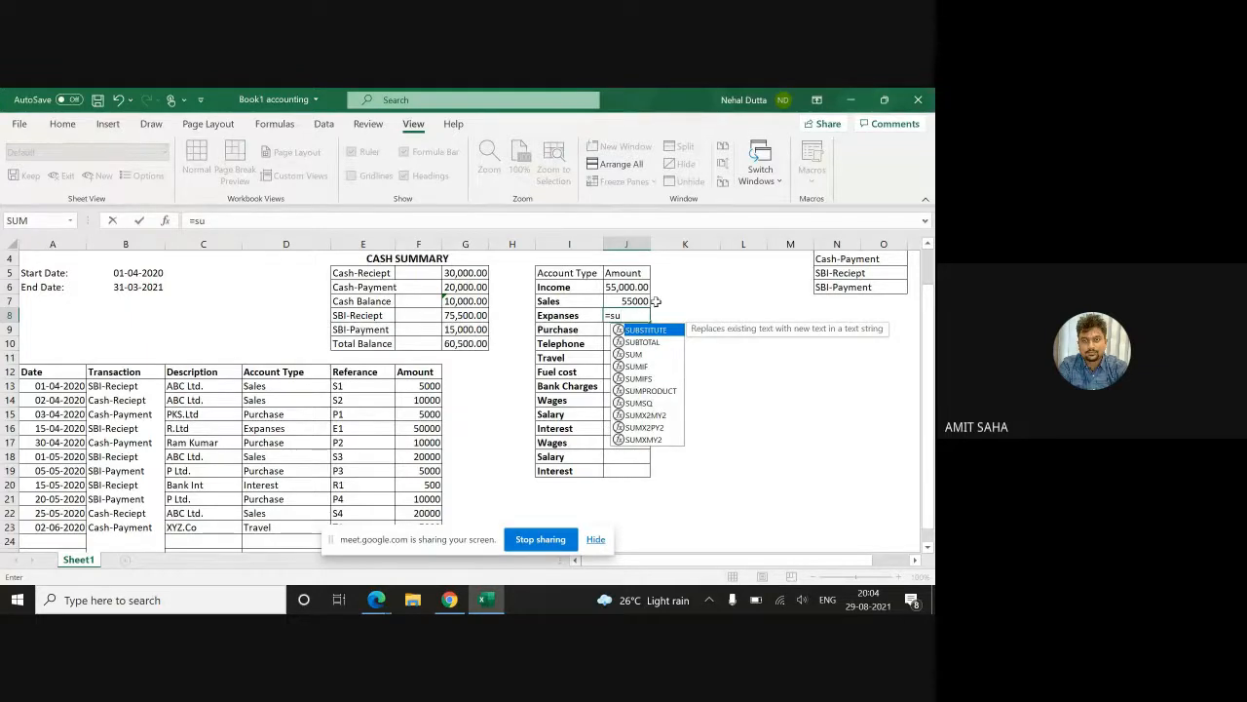
click(653, 358)
double_click(653, 356)
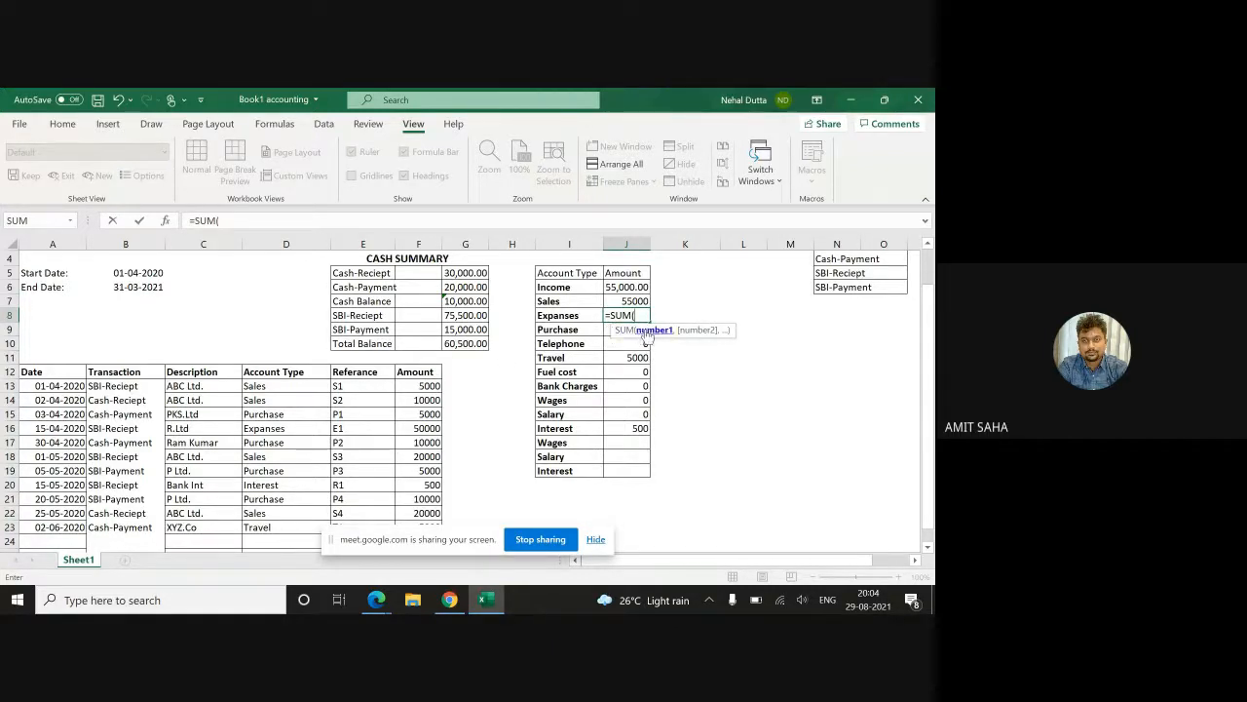
drag(609, 331, 628, 427)
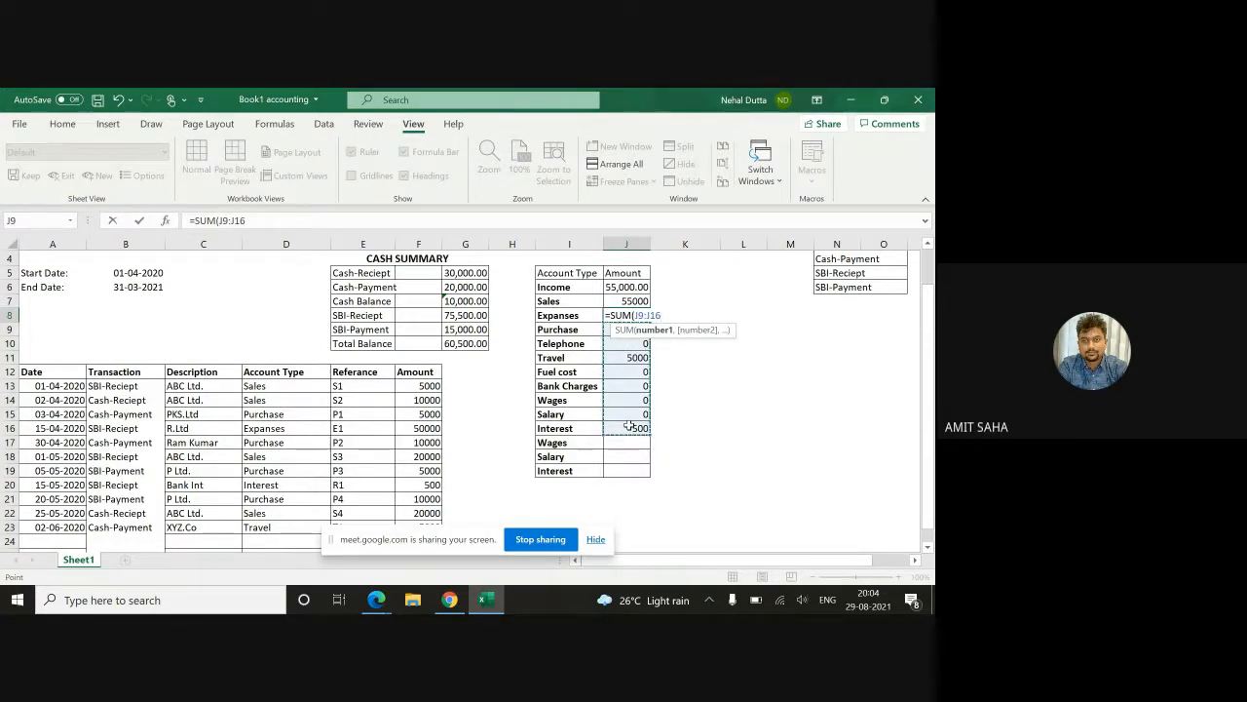
key(Return)
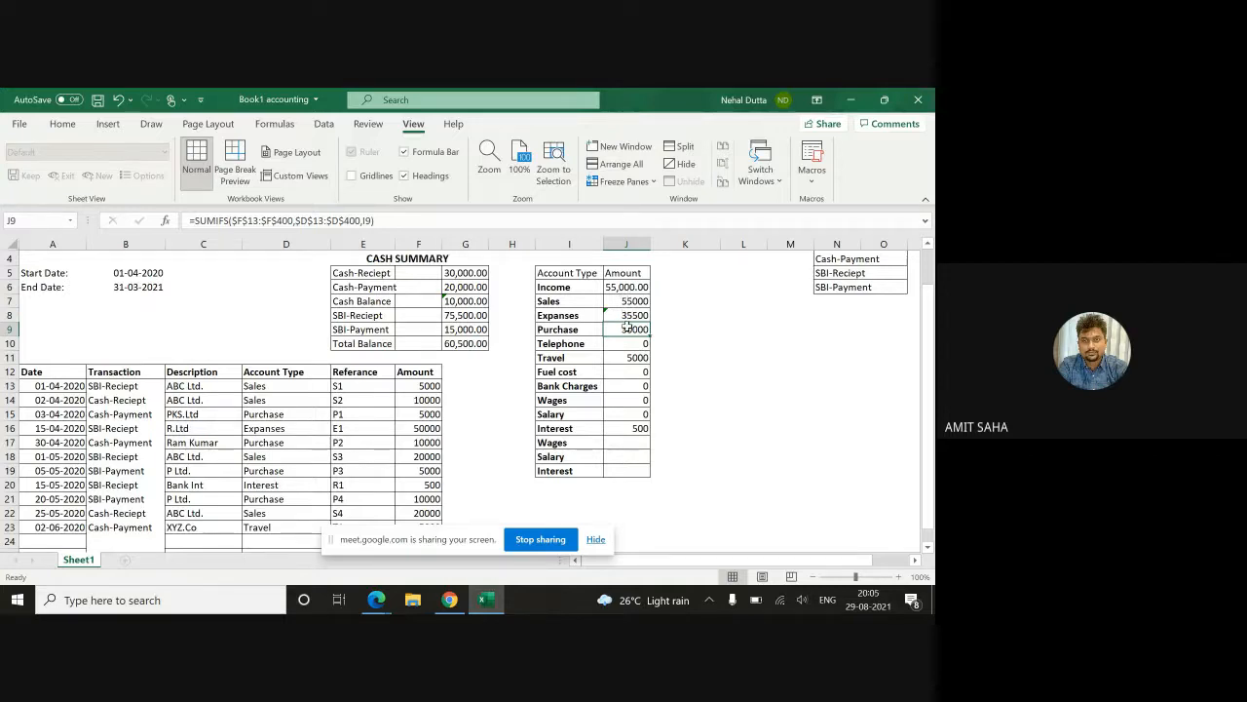
Ignore the inconsistent formula error flagged on the Expanses total in J8
click(606, 313)
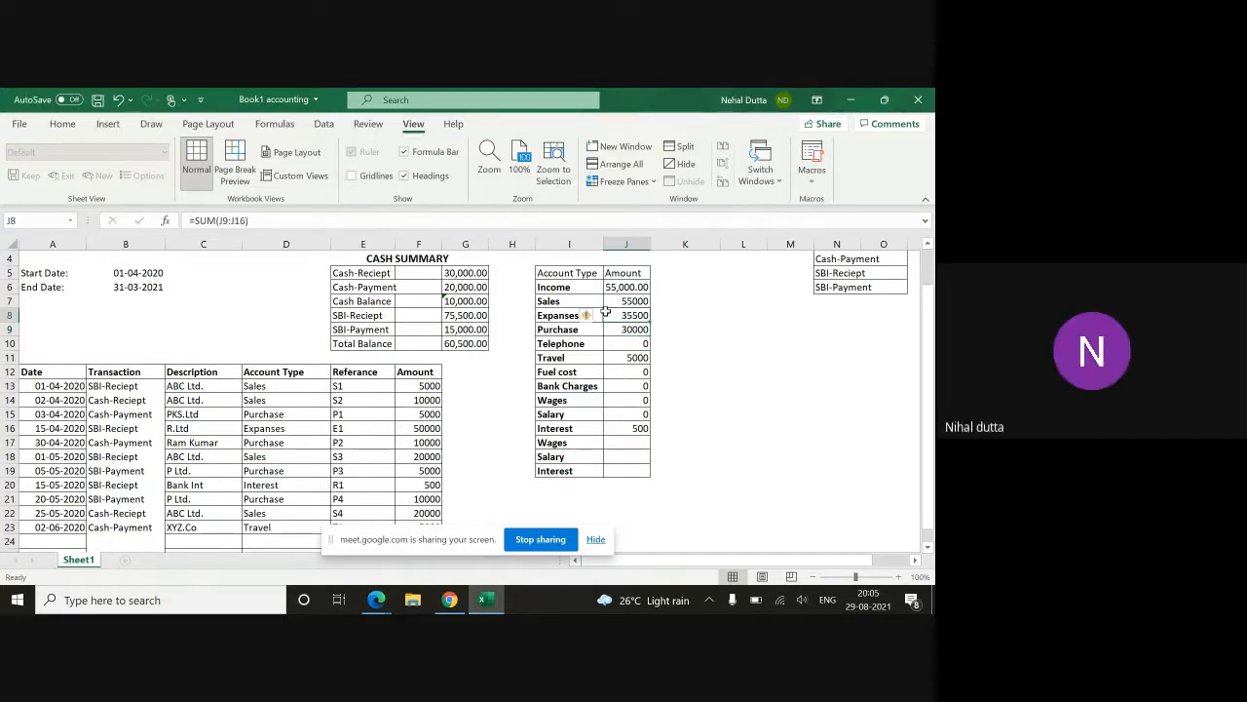
mouse_move(596, 320)
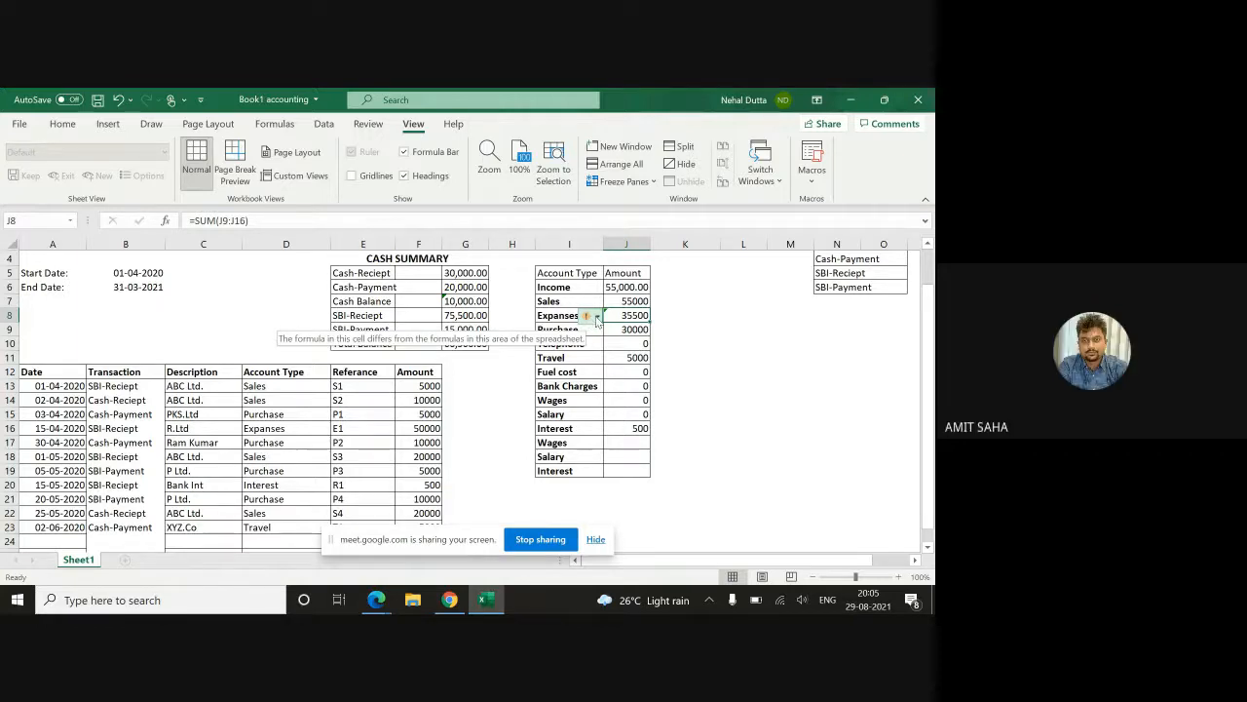
click(597, 317)
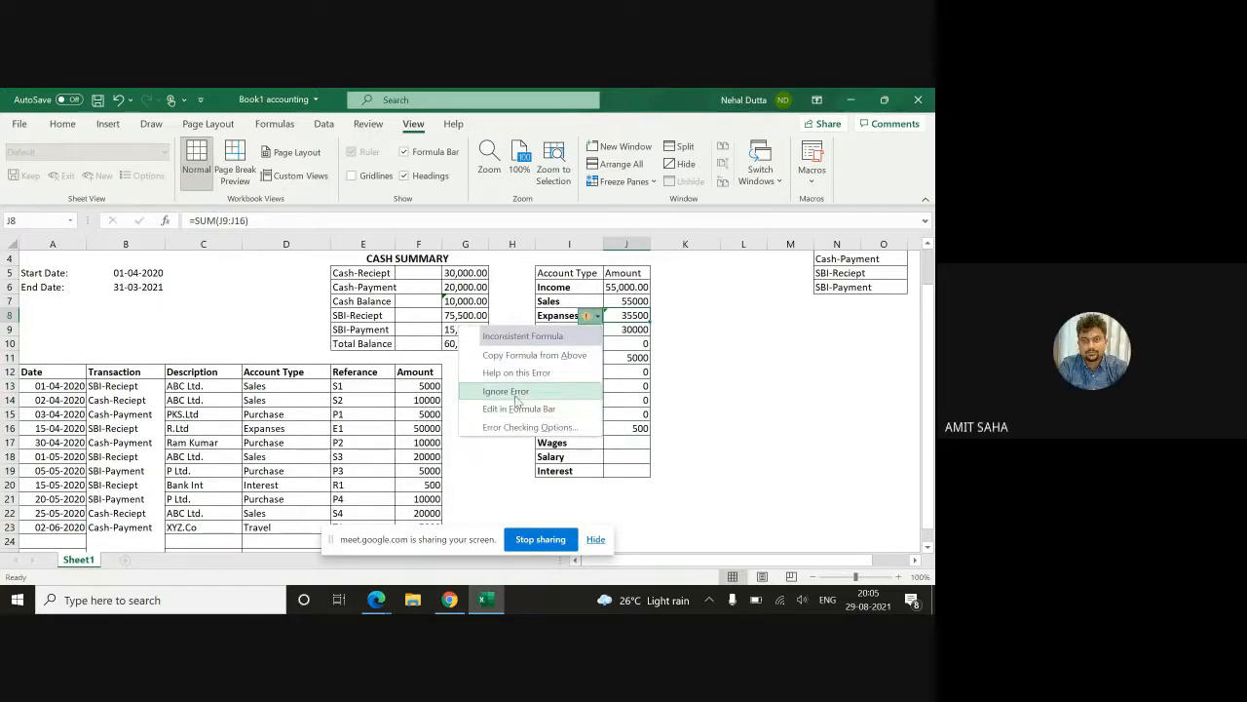
click(515, 392)
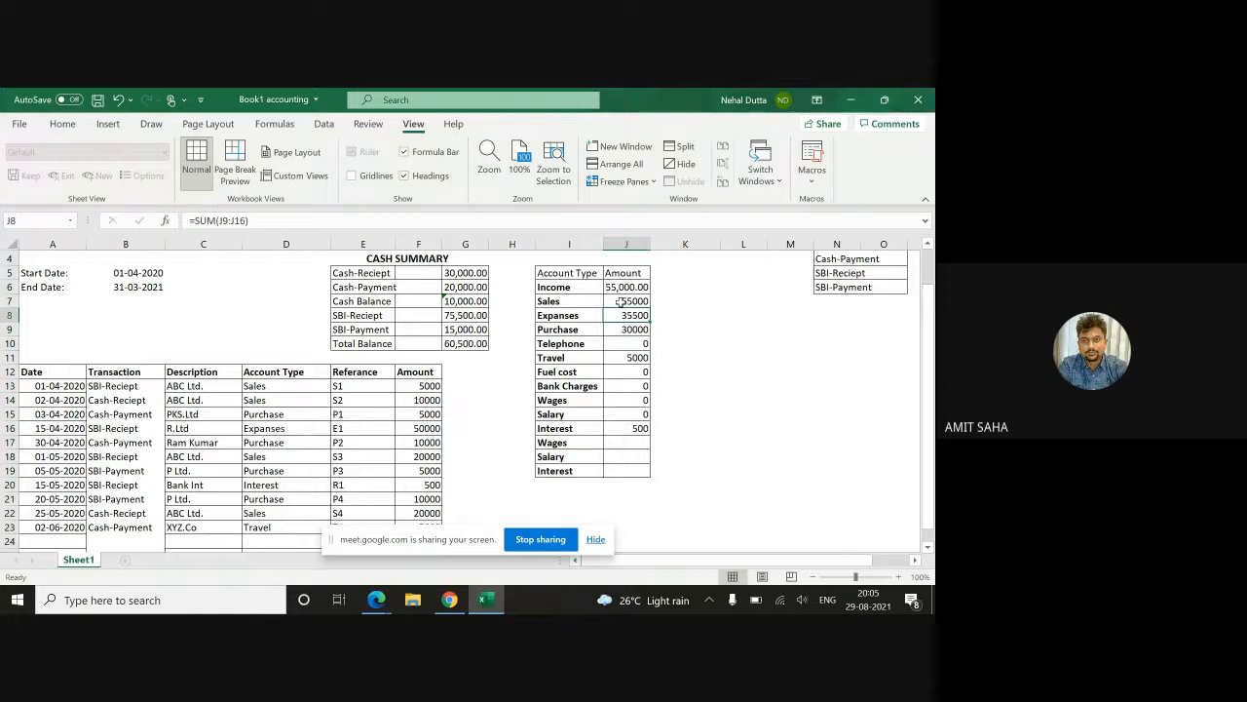
click(620, 302)
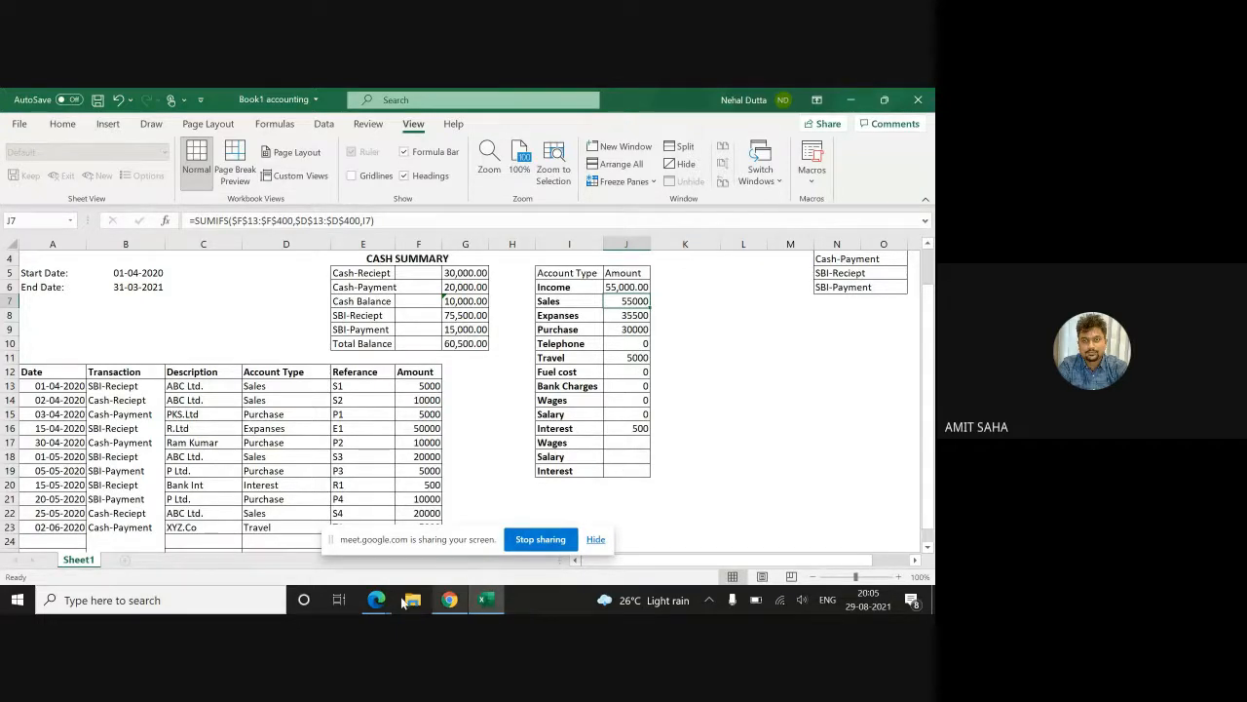
Switch to the Google Meet call in Microsoft Edge and stop presenting the screen
mouse_move(378, 604)
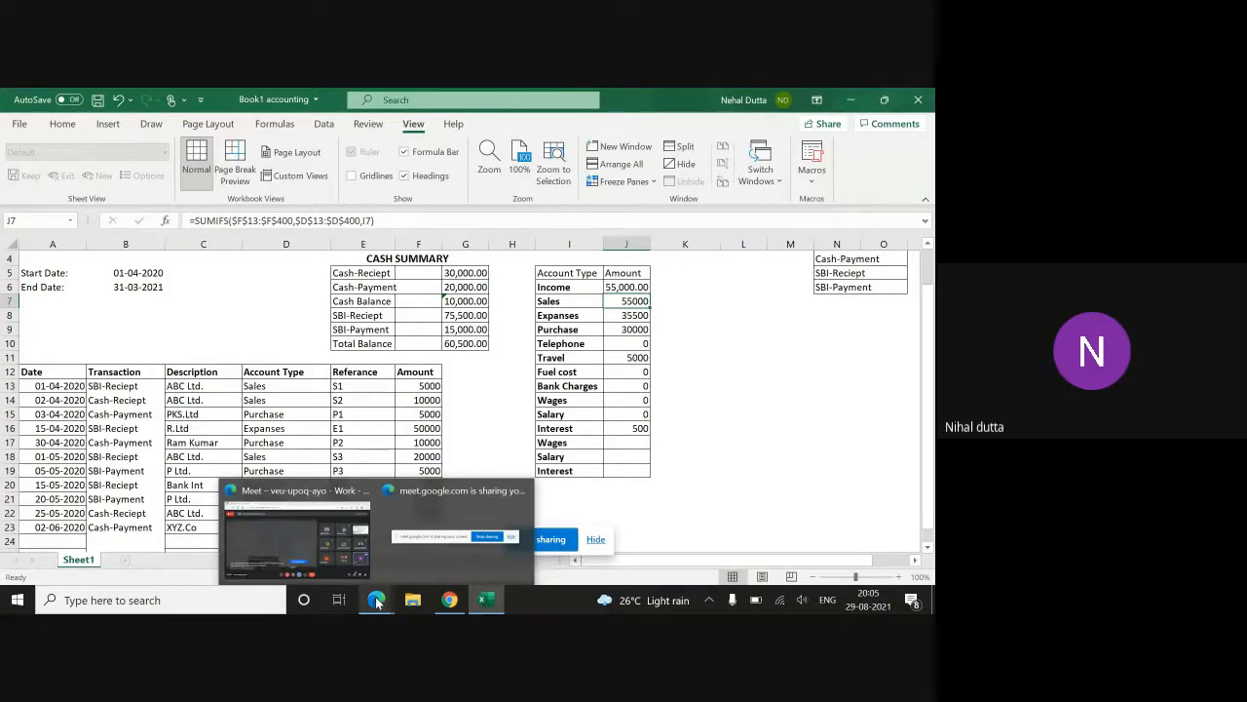
click(361, 554)
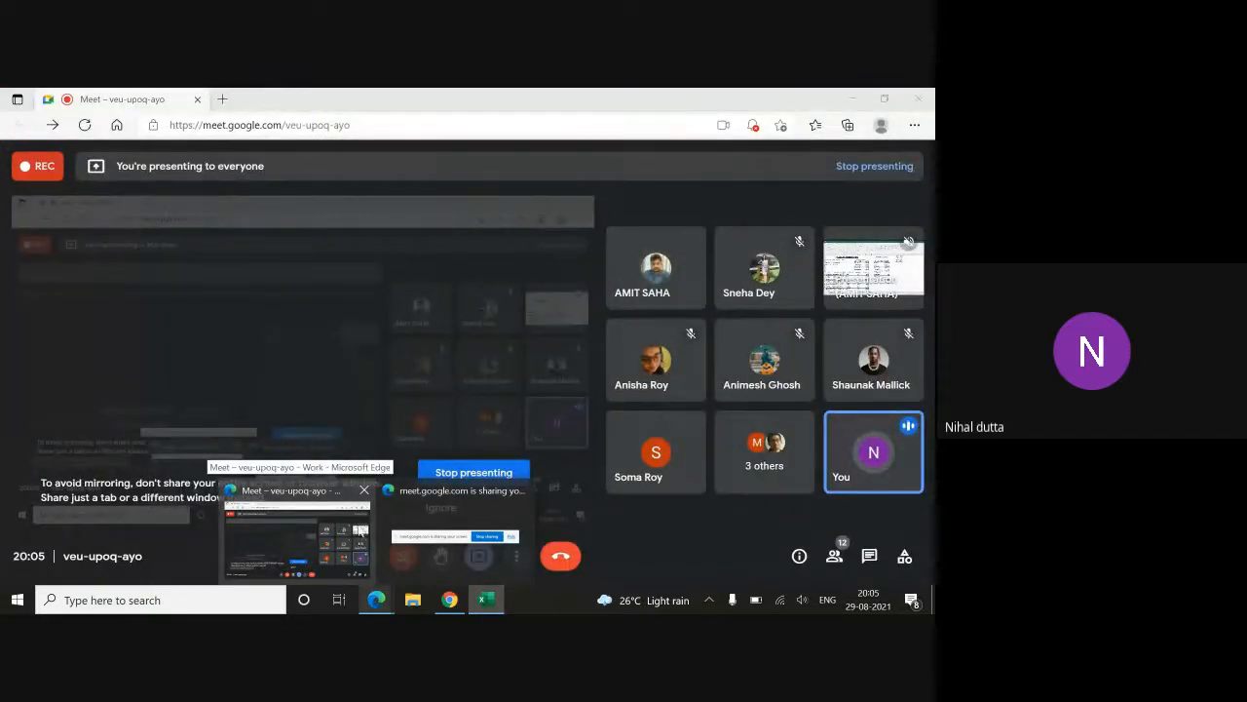
click(363, 517)
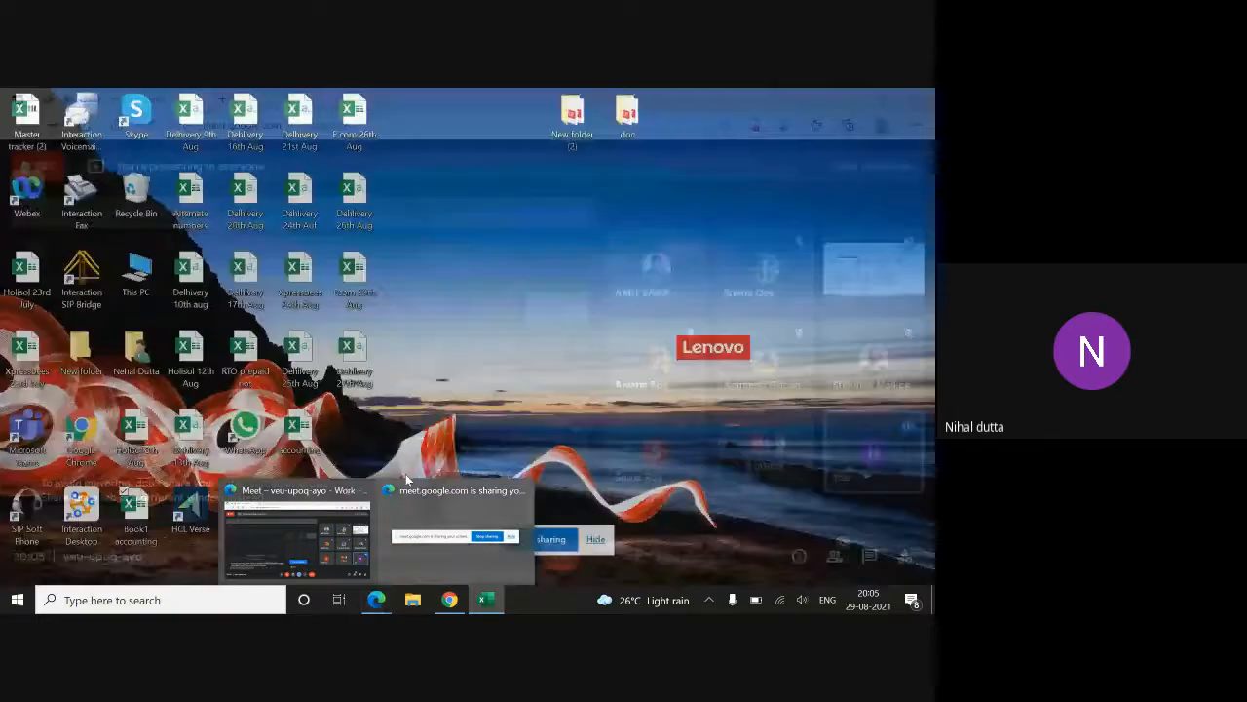
mouse_move(359, 527)
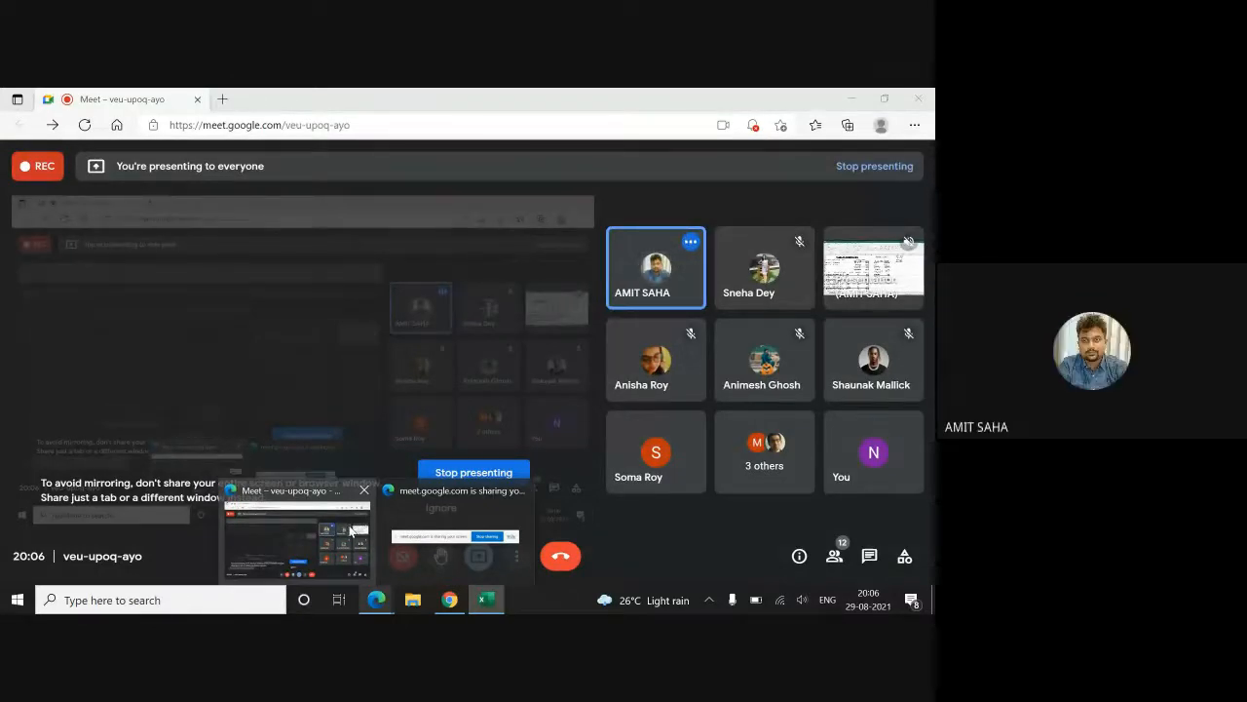
mouse_move(527, 551)
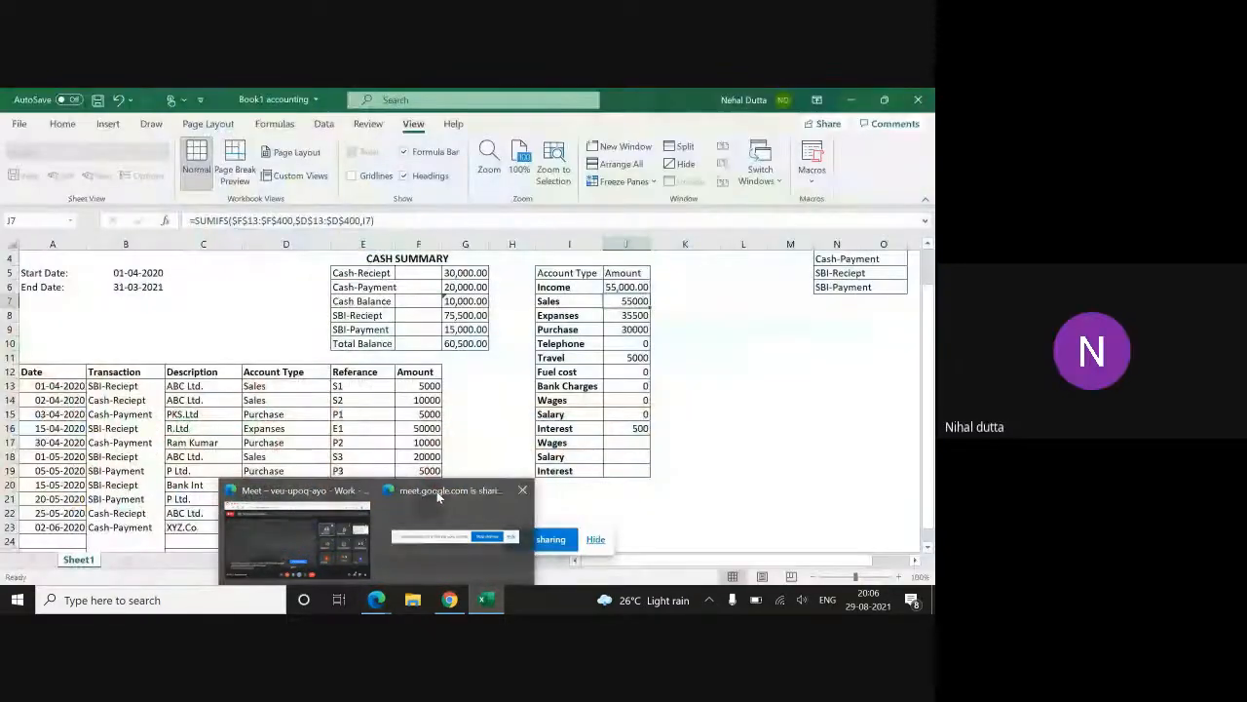
click(437, 491)
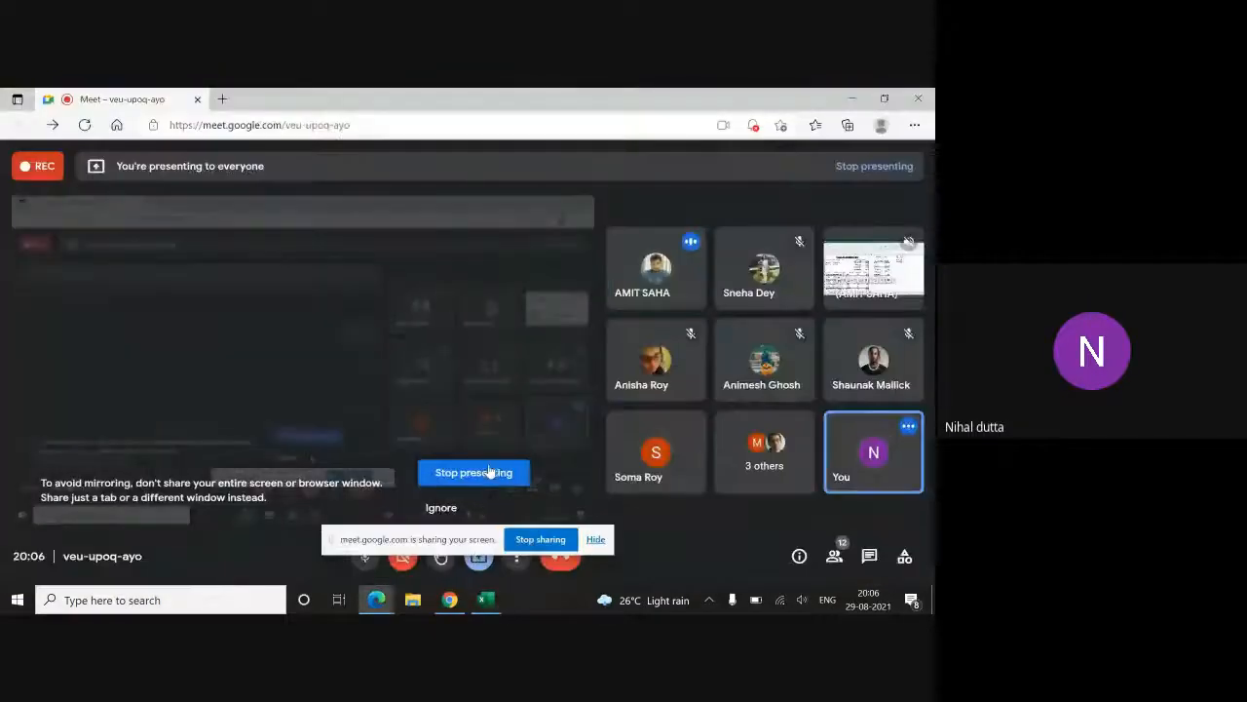
click(487, 474)
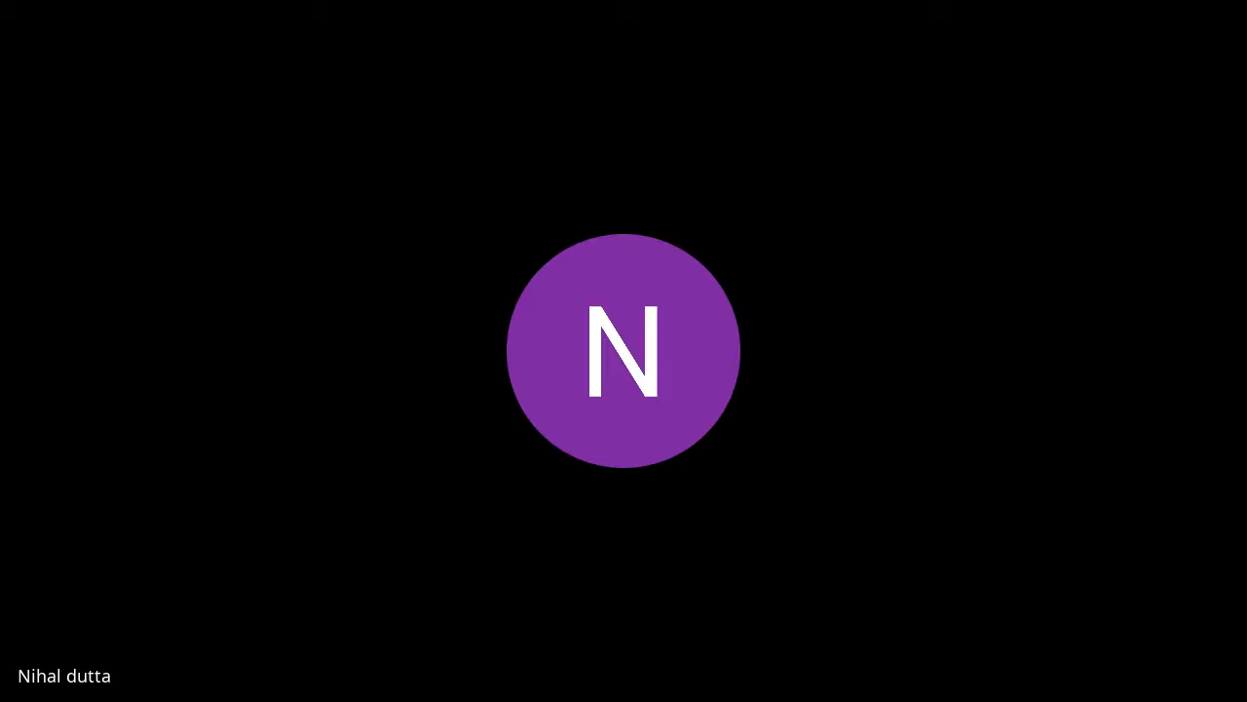